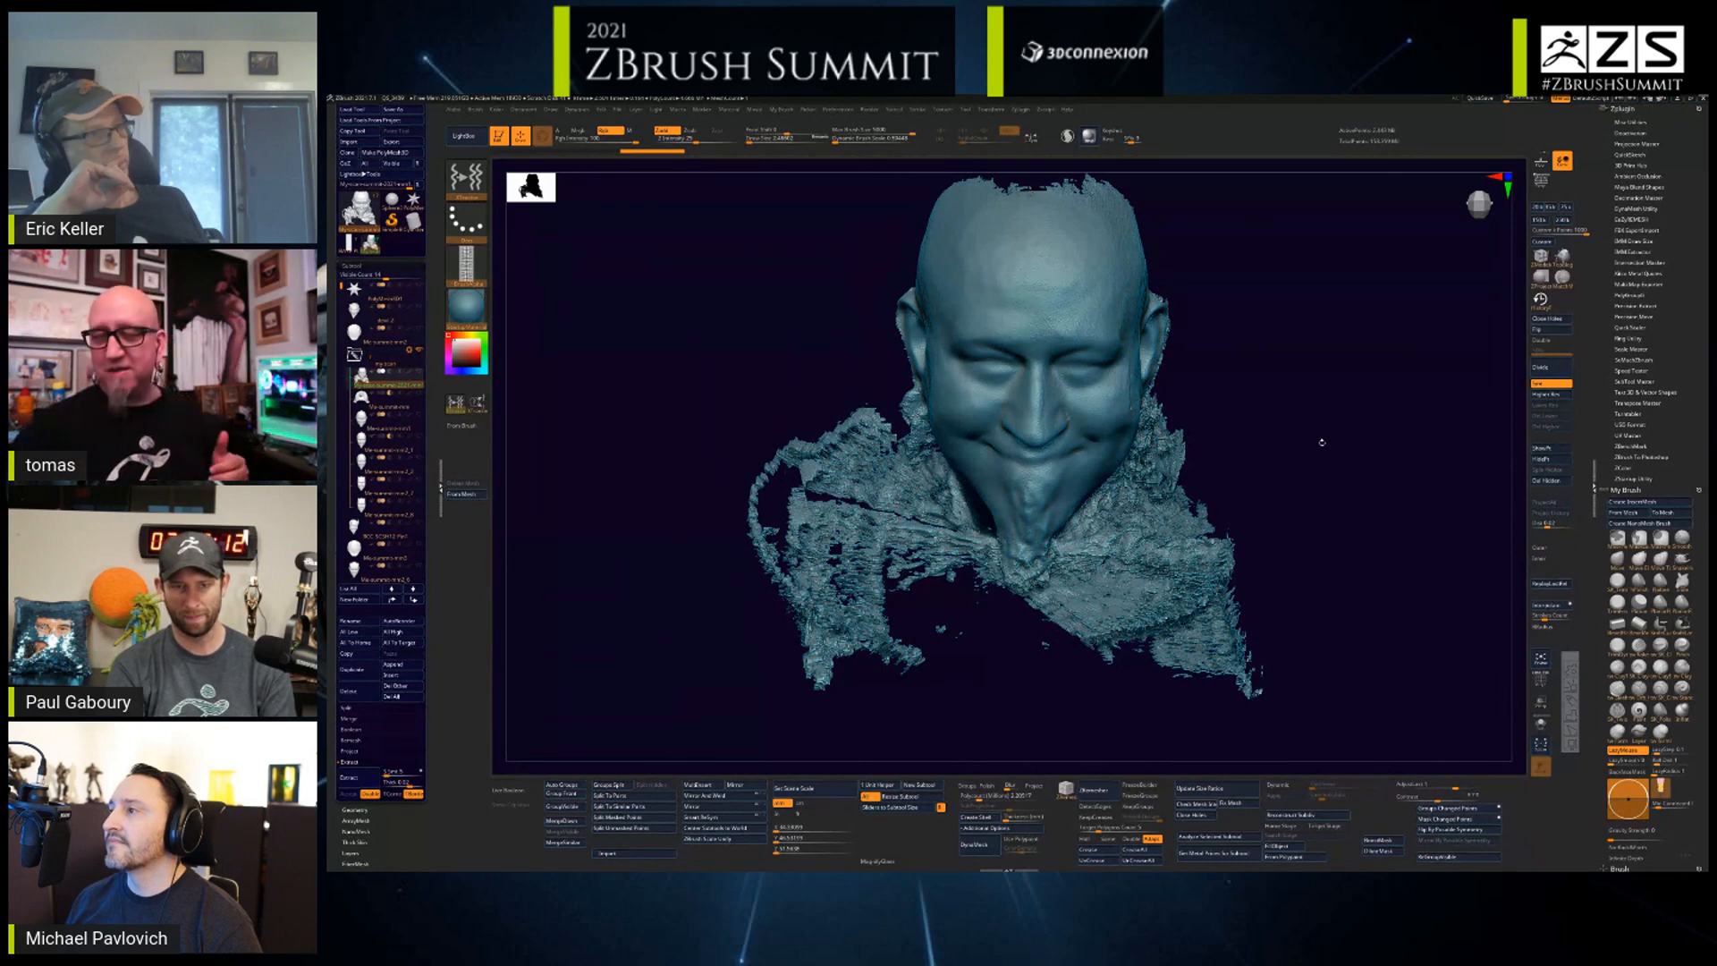
# - Mask the ragged shoulder and neck geometry of the head scan with the lasso masking brush
pyautogui.moveTo(1322, 442); pyautogui.dragTo(1247, 589)
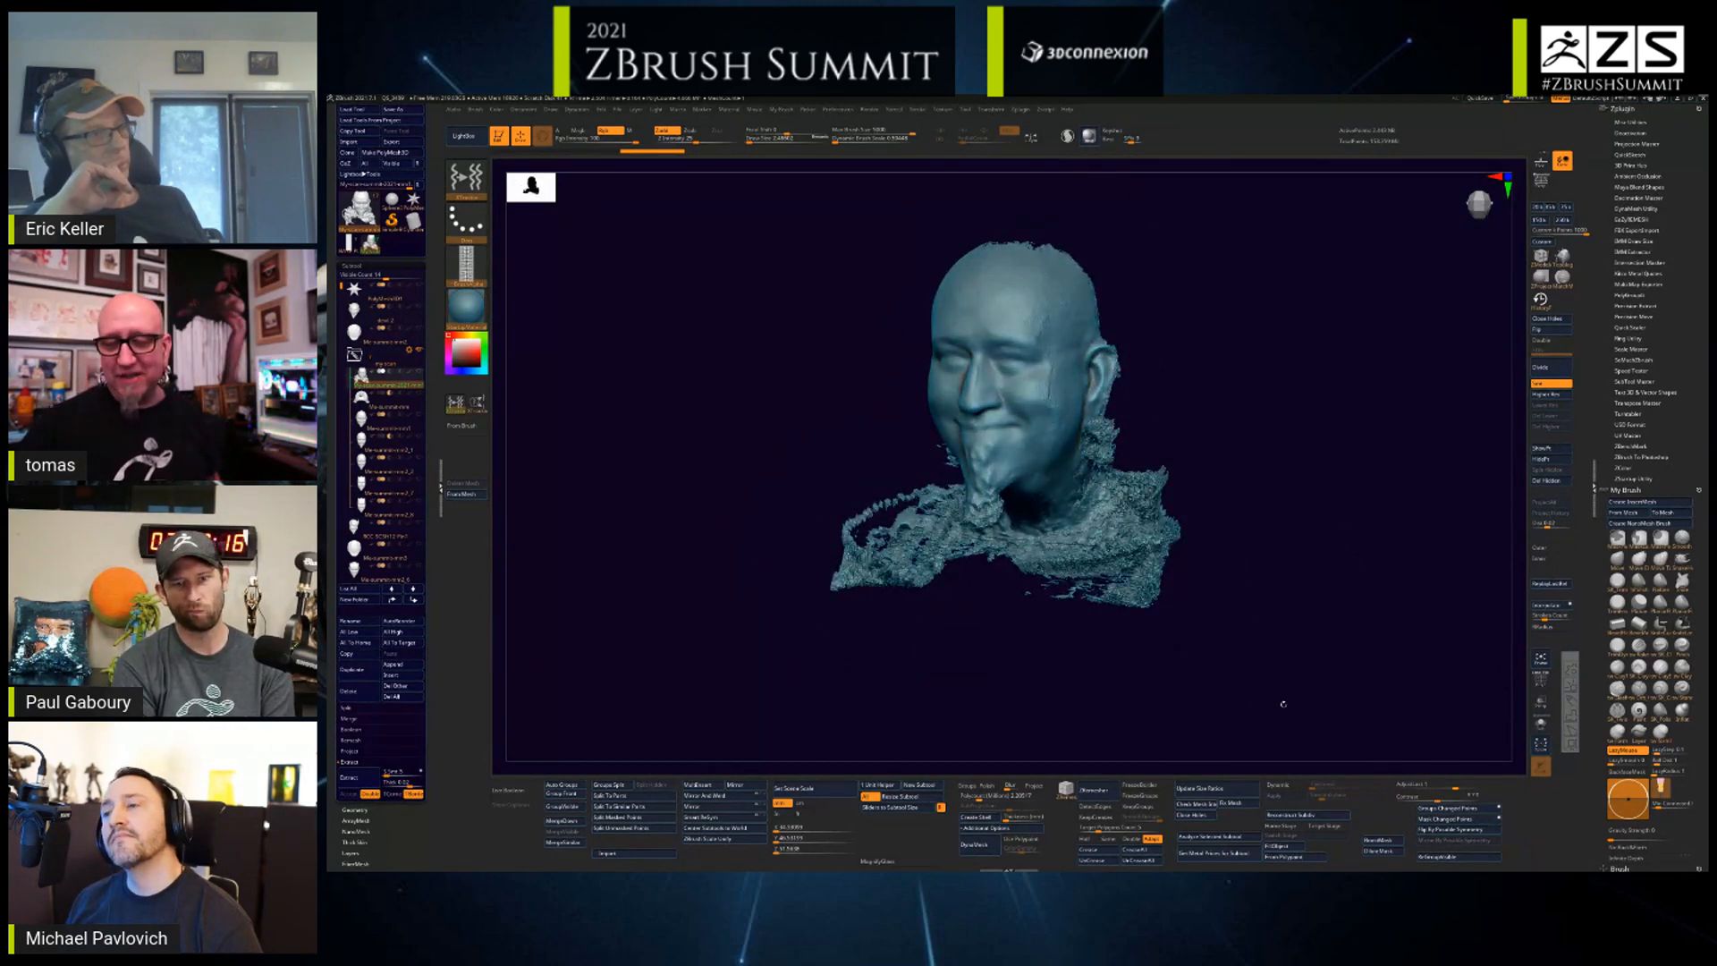
pyautogui.click(1638, 539)
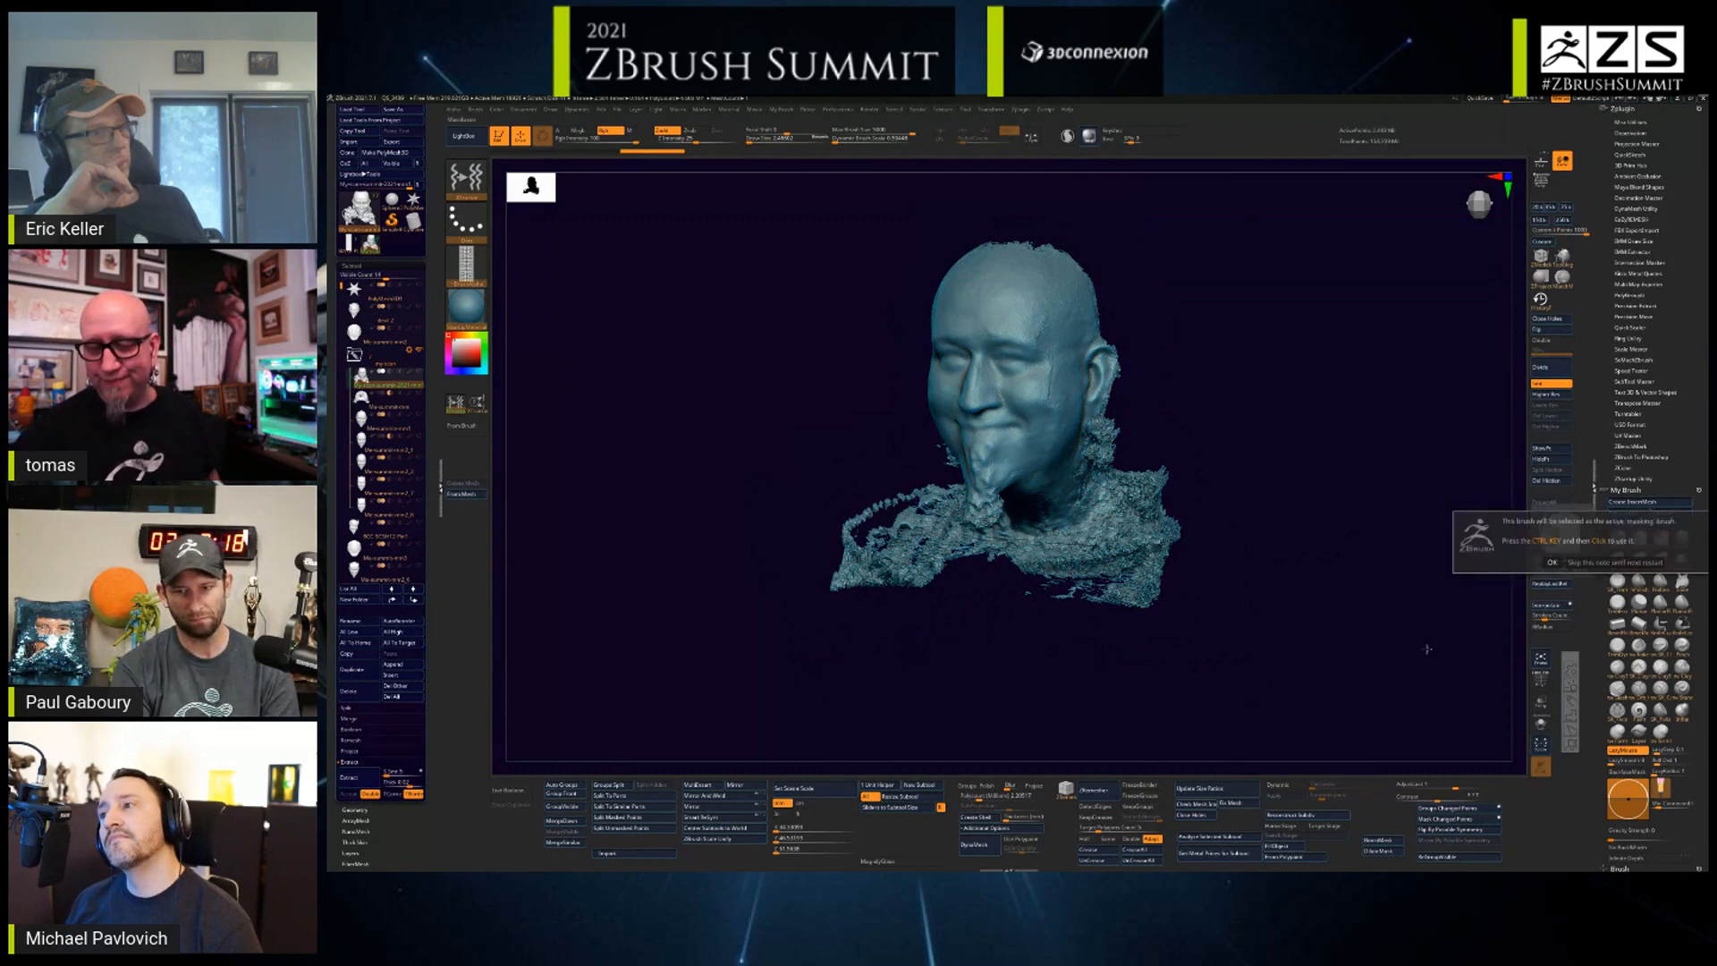
pyautogui.click(1607, 562)
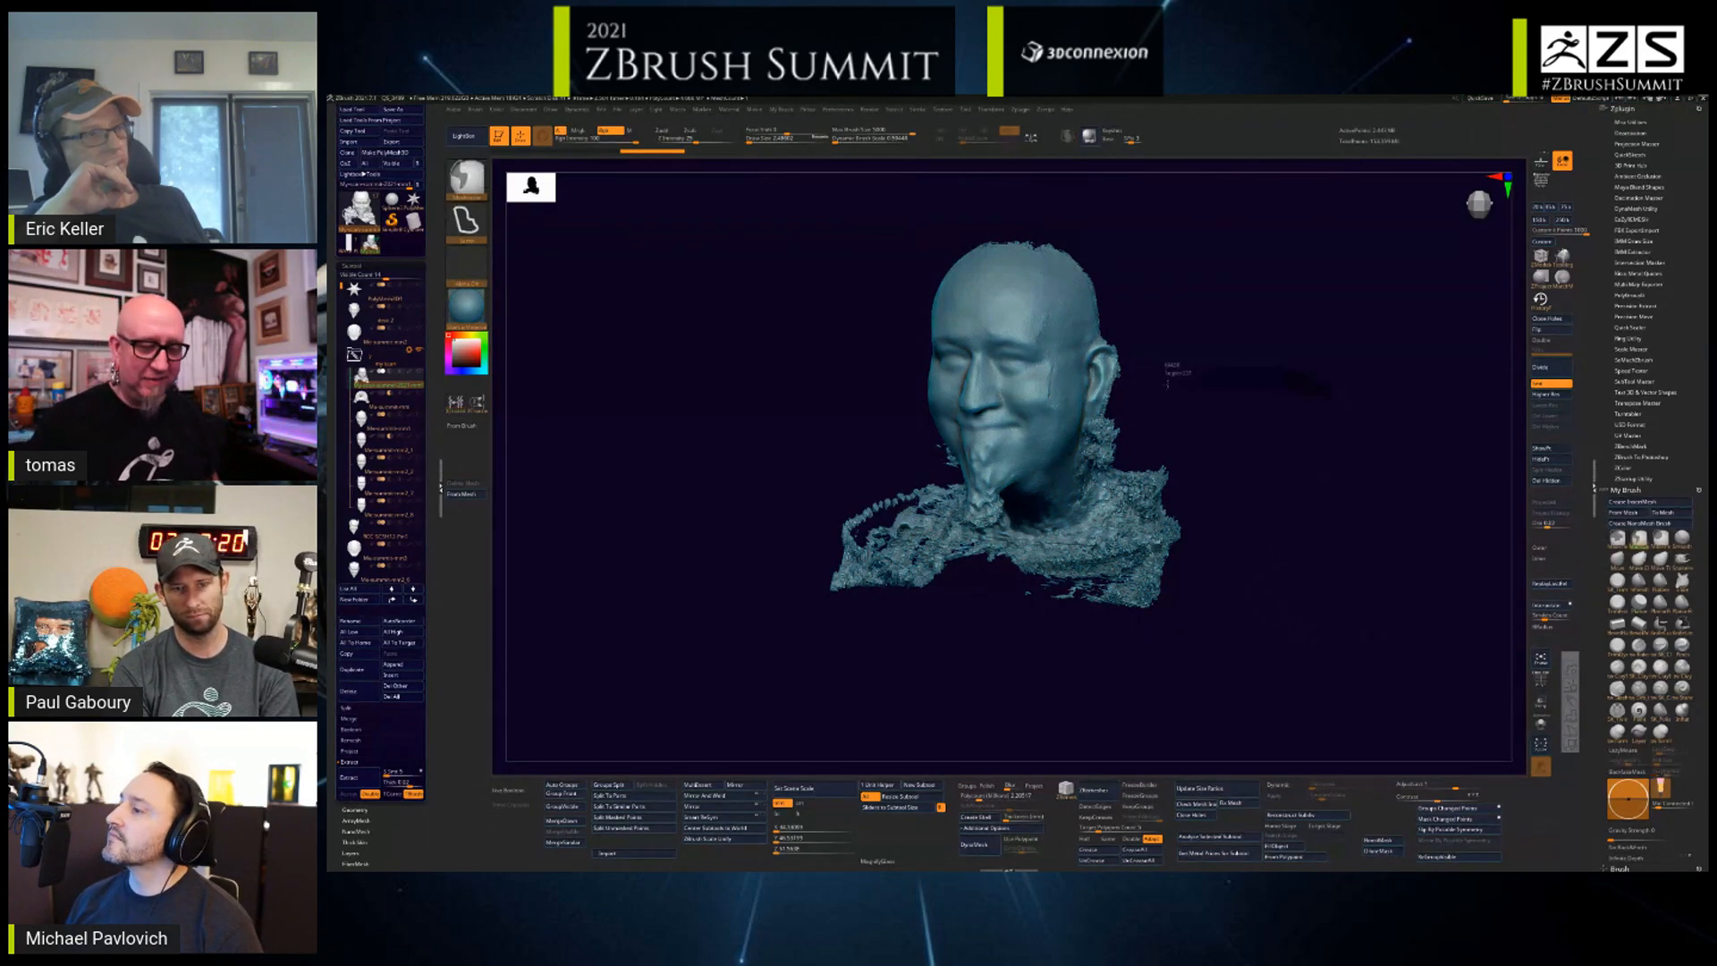
pyautogui.moveTo(1084, 438)
pyautogui.keyDown('ctrl'); pyautogui.mouseDown()
pyautogui.moveTo(1004, 554)
pyautogui.moveTo(1018, 610)
pyautogui.mouseUp(); pyautogui.keyUp('ctrl')
pyautogui.moveTo(1326, 435)
pyautogui.keyDown('alt'); pyautogui.mouseDown()
pyautogui.moveTo(1280, 645)
pyautogui.moveTo(1304, 471)
pyautogui.moveTo(1350, 456)
pyautogui.moveTo(1124, 402)
pyautogui.moveTo(1018, 657)
pyautogui.moveTo(1386, 694)
pyautogui.moveTo(1372, 593)
pyautogui.mouseUp(); pyautogui.keyUp('alt')
pyautogui.moveTo(1069, 693)
pyautogui.keyDown('ctrl'); pyautogui.mouseDown()
pyautogui.moveTo(698, 428)
pyautogui.moveTo(1002, 693)
pyautogui.mouseUp(); pyautogui.keyUp('ctrl')
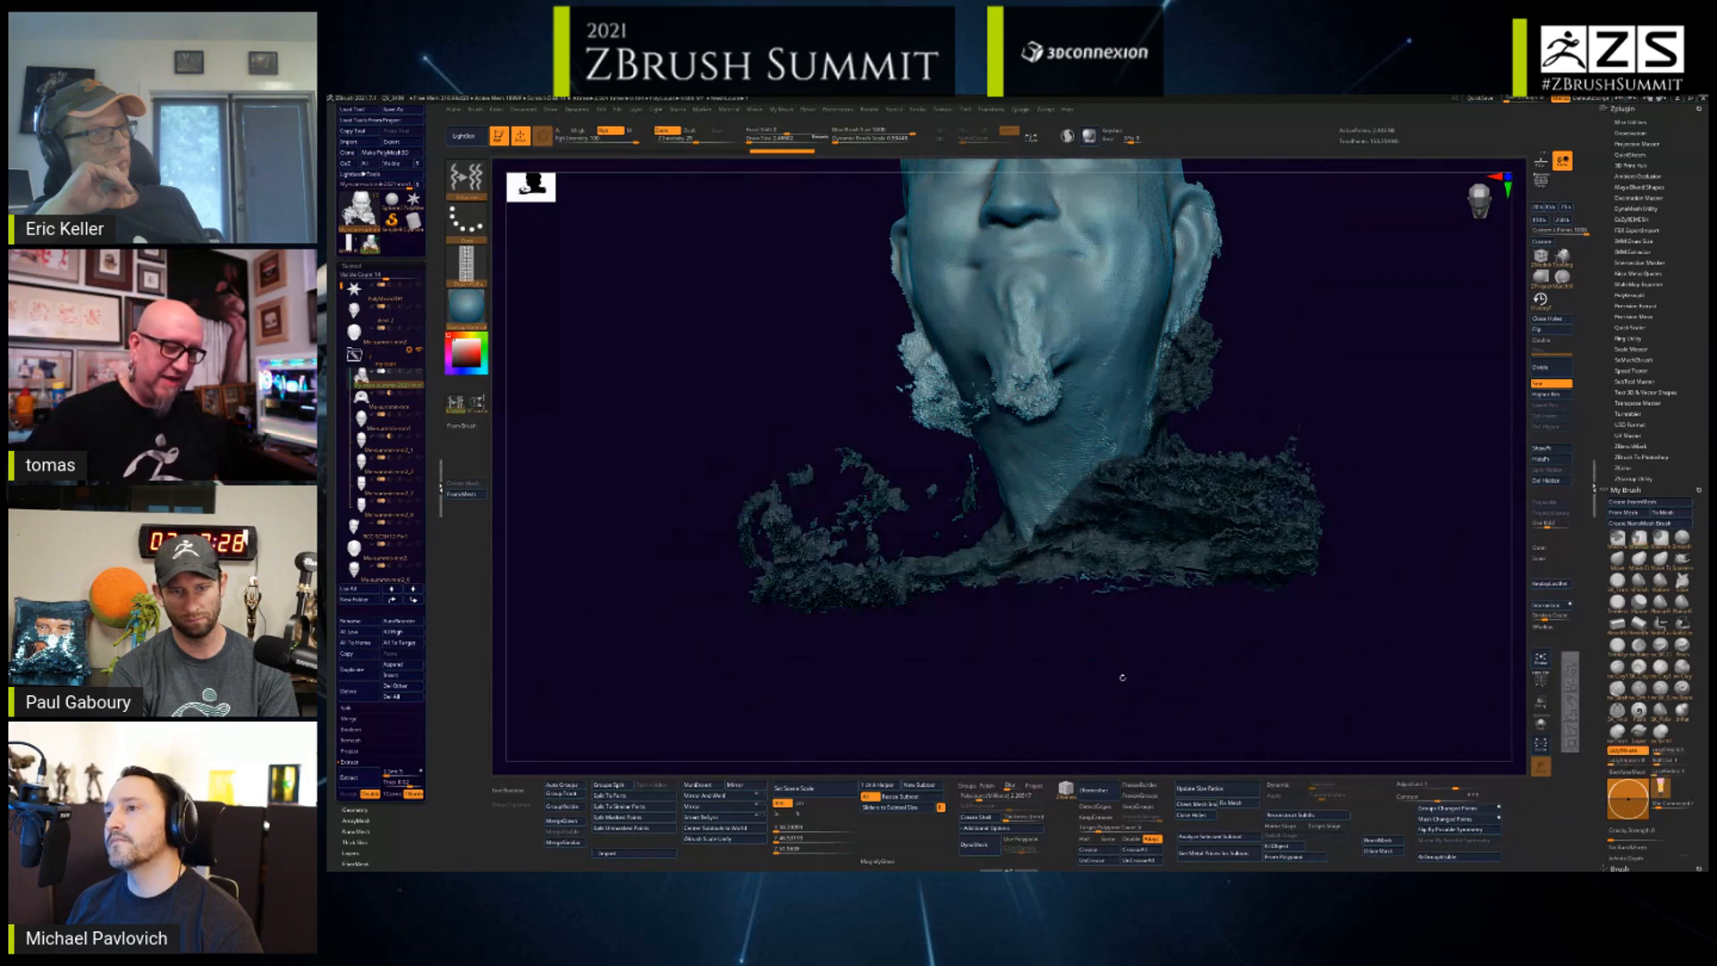
pyautogui.moveTo(1123, 677)
pyautogui.mouseDown()
pyautogui.moveTo(994, 680)
pyautogui.moveTo(1071, 742)
pyautogui.moveTo(1132, 702)
pyautogui.moveTo(1118, 792)
pyautogui.mouseUp()
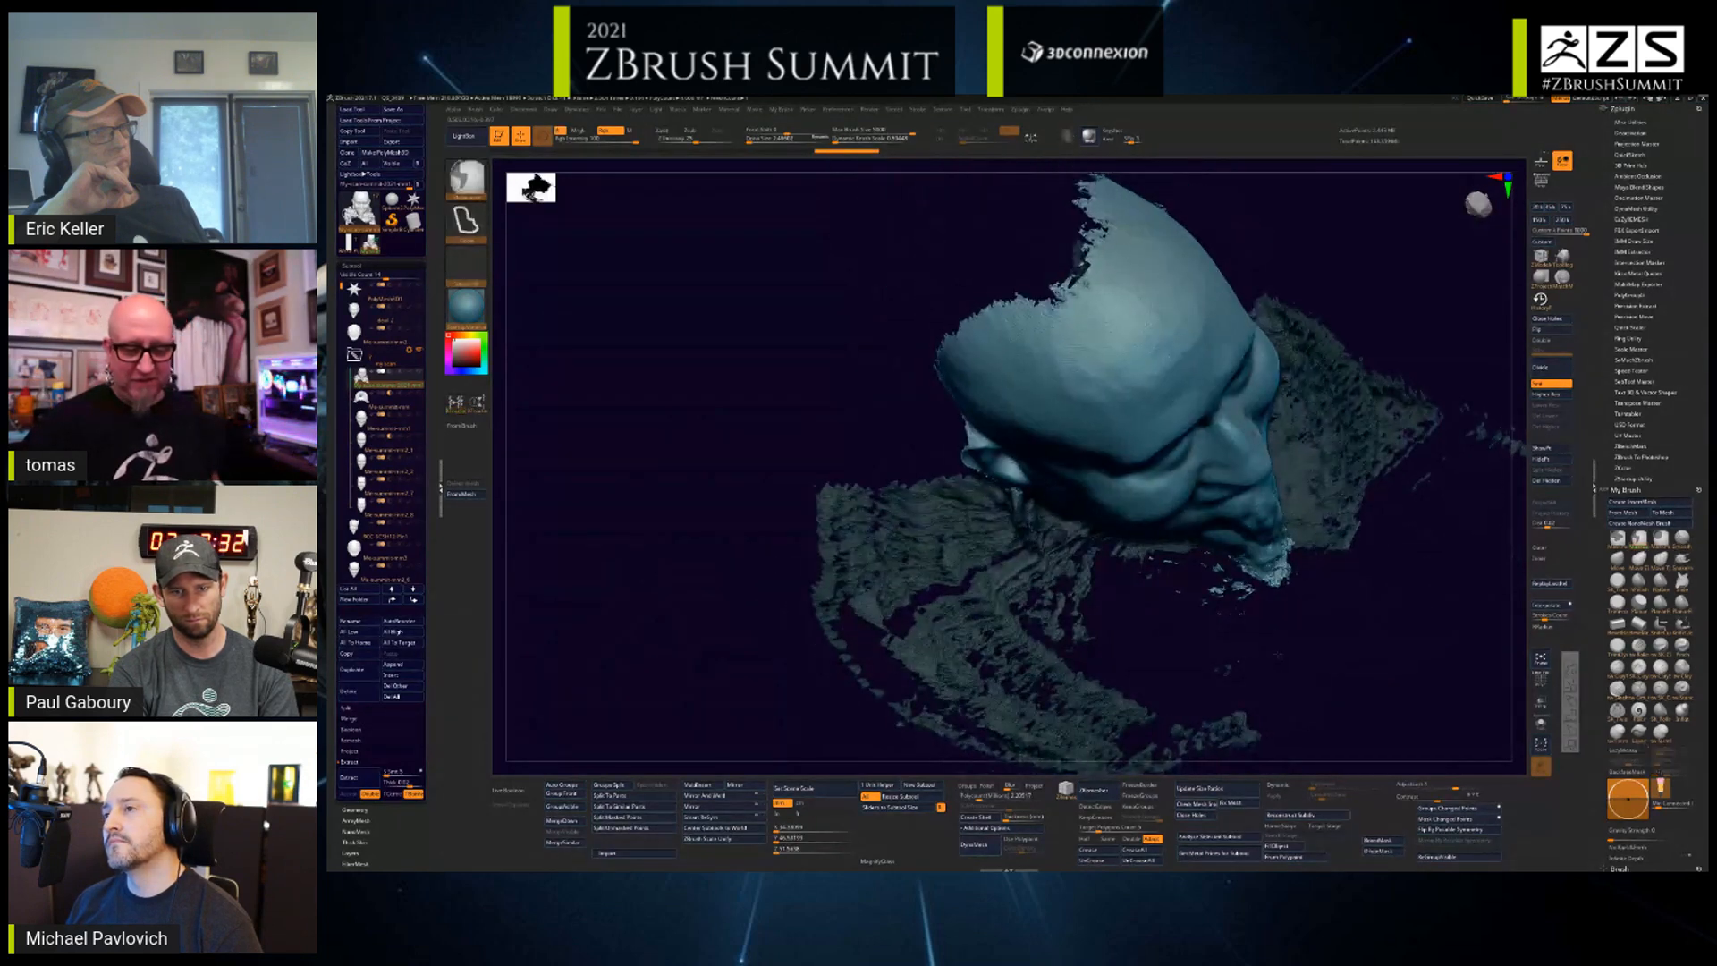
pyautogui.keyDown('ctrl'); pyautogui.moveTo(1283, 599); pyautogui.dragTo(1113, 550); pyautogui.keyUp('ctrl')
pyautogui.moveTo(1118, 671); pyautogui.dragTo(1055, 555)
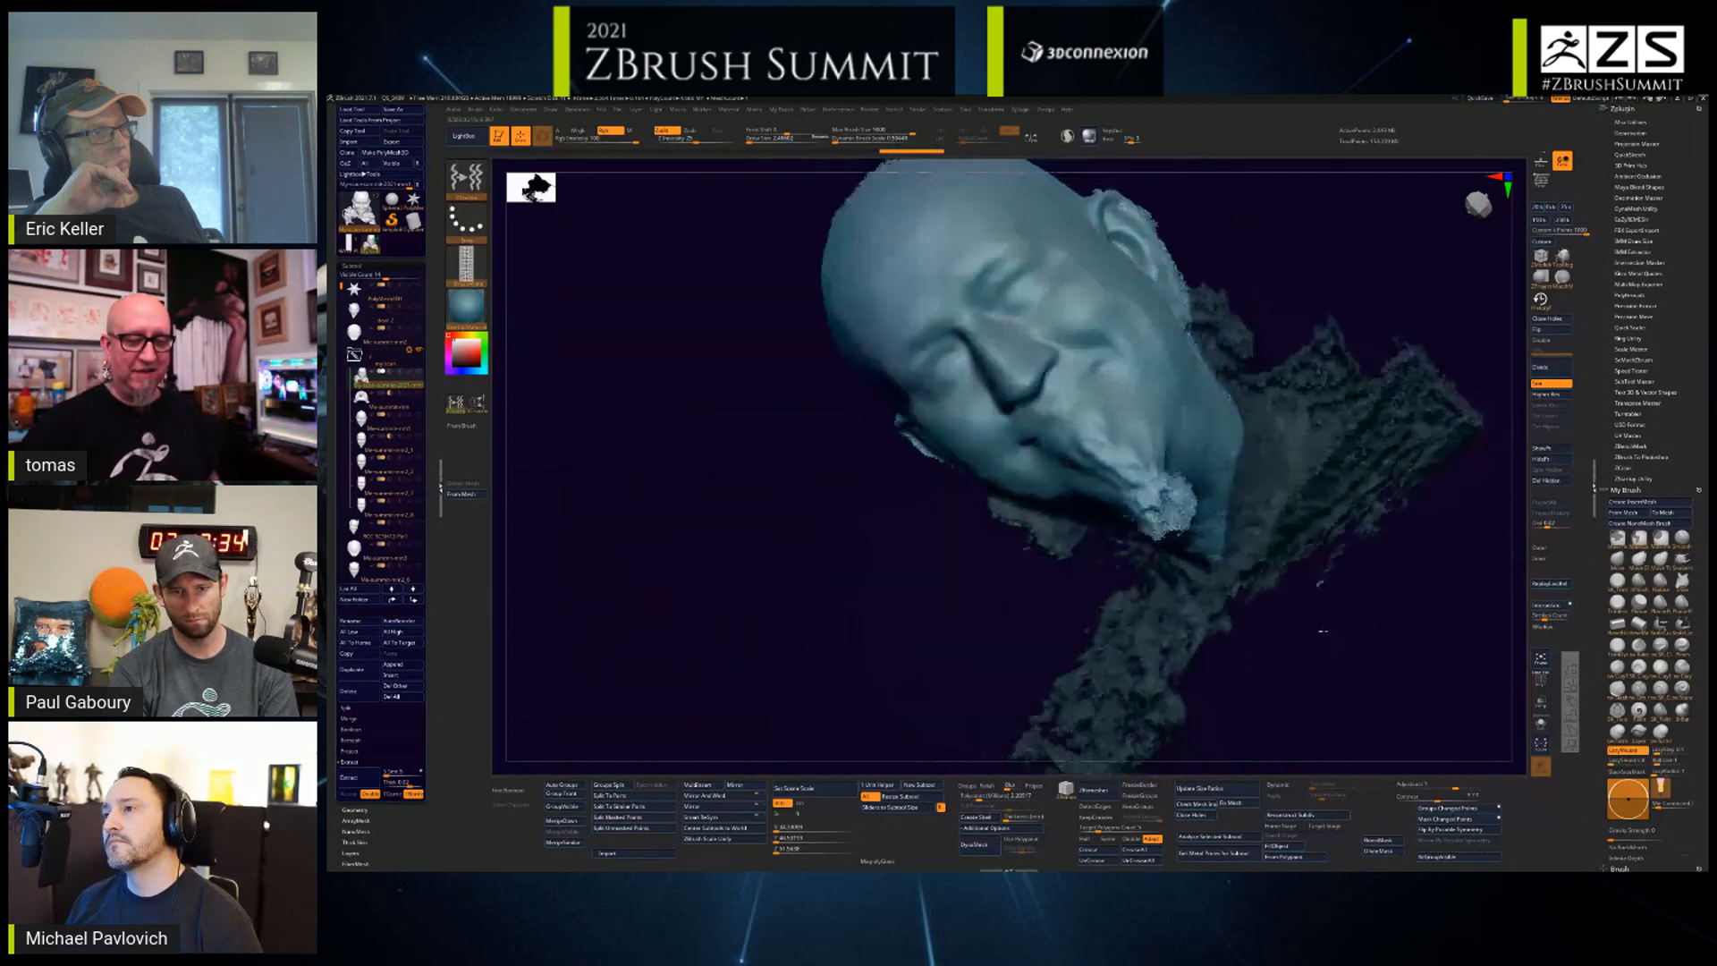
# - Refine the lasso mask along the back of the scanned head
pyautogui.moveTo(1323, 631)
pyautogui.mouseDown()
pyautogui.moveTo(1410, 412)
pyautogui.moveTo(1386, 379)
pyautogui.moveTo(1102, 251)
pyautogui.moveTo(1091, 476)
pyautogui.moveTo(1297, 537)
pyautogui.moveTo(1355, 515)
pyautogui.moveTo(1431, 371)
pyautogui.mouseUp()
pyautogui.moveTo(1431, 599)
pyautogui.keyDown('alt'); pyautogui.mouseDown()
pyautogui.moveTo(1420, 518)
pyautogui.moveTo(1449, 502)
pyautogui.mouseUp(); pyautogui.keyUp('alt')
pyautogui.moveTo(1292, 444); pyautogui.dragTo(1273, 449)
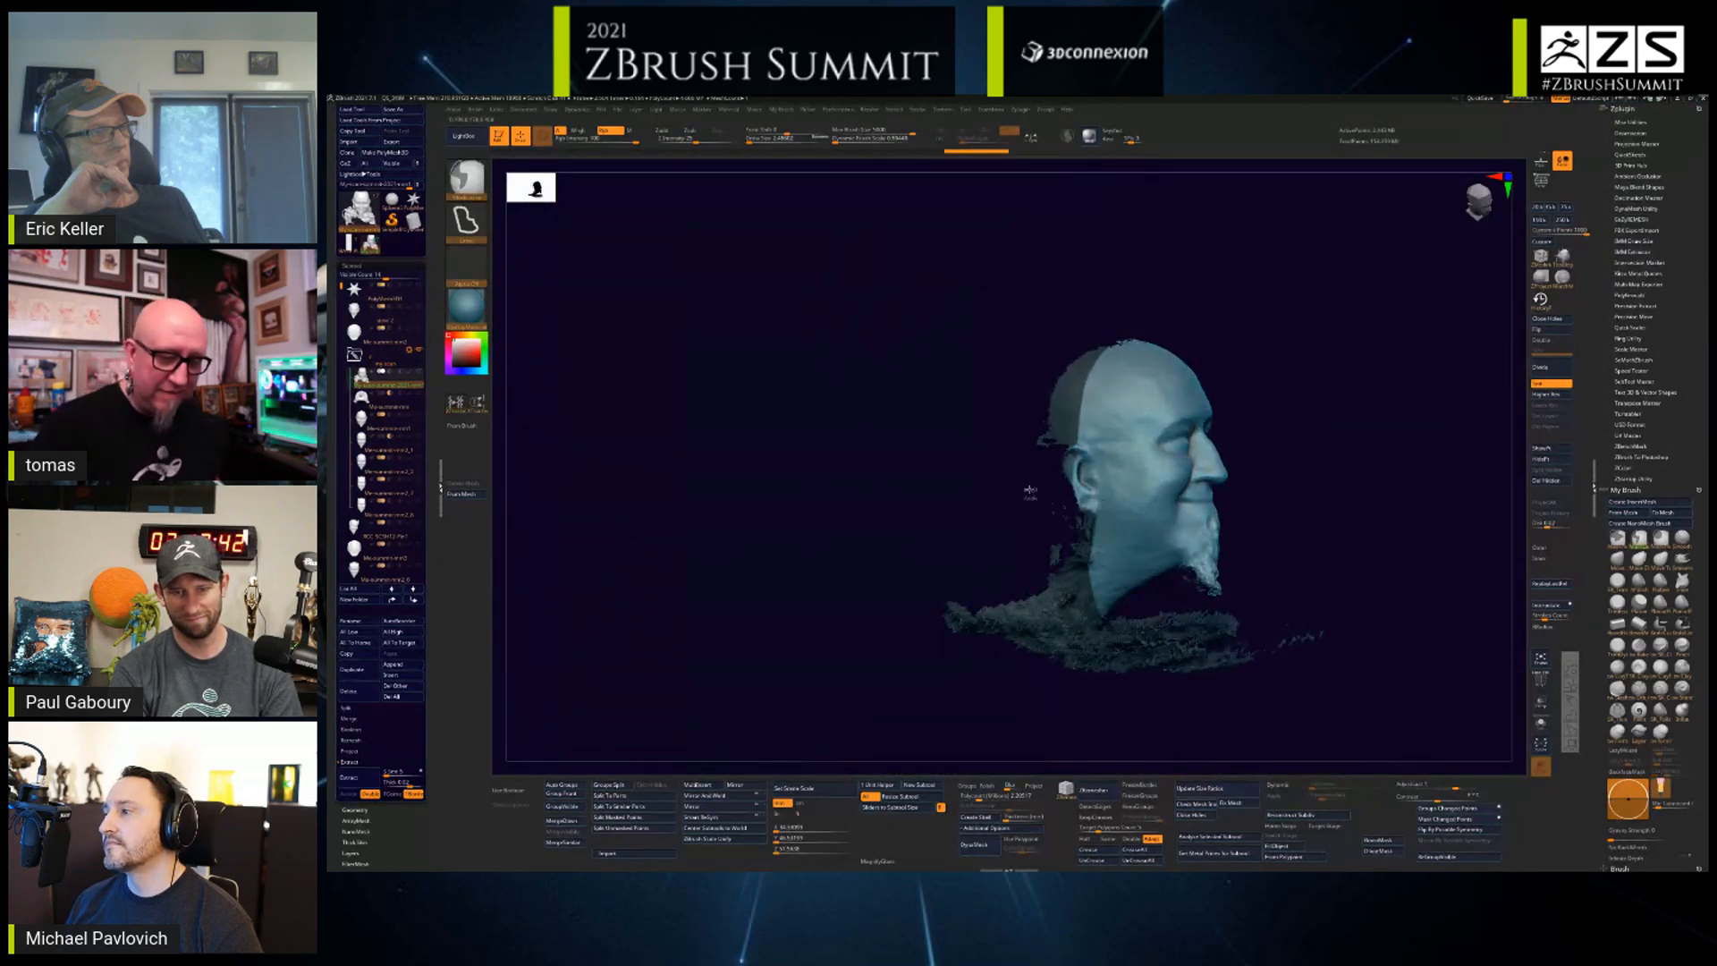
pyautogui.moveTo(1029, 455)
pyautogui.keyDown('ctrl'); pyautogui.keyDown('alt'); pyautogui.mouseDown()
pyautogui.moveTo(1076, 465)
pyautogui.moveTo(1038, 487)
pyautogui.mouseUp(); pyautogui.keyUp('alt'); pyautogui.keyUp('ctrl')
pyautogui.moveTo(1382, 617); pyautogui.dragTo(1284, 632)
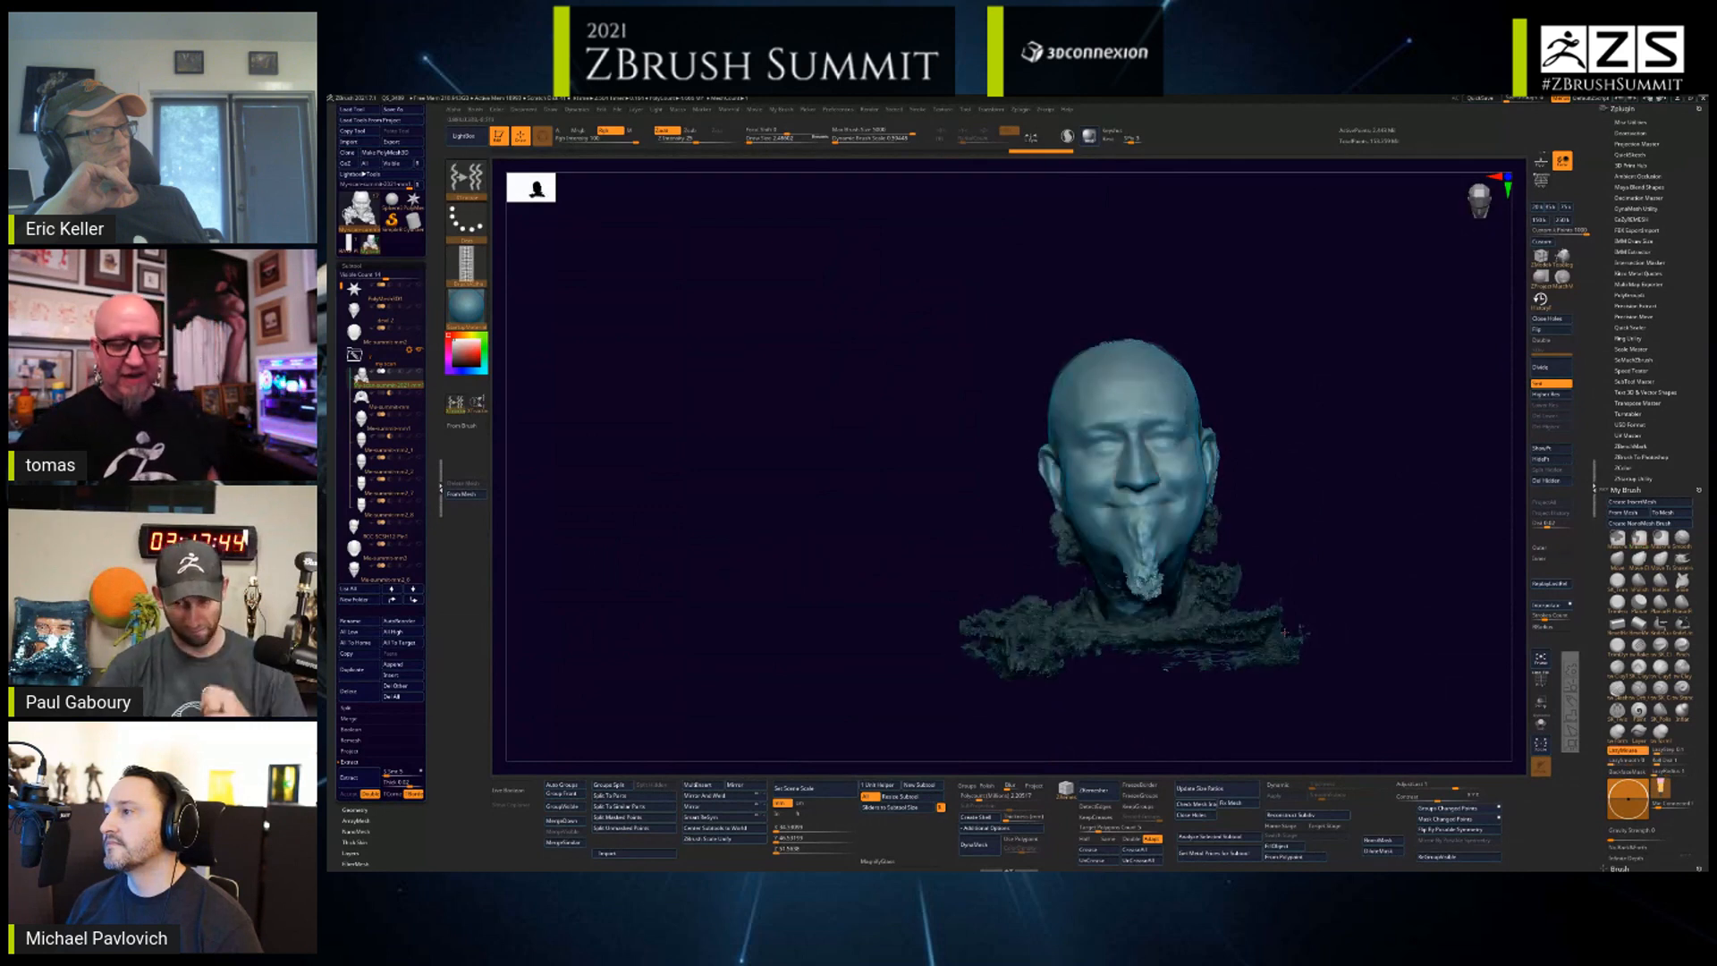
pyautogui.moveTo(1349, 701); pyautogui.dragTo(1373, 713)
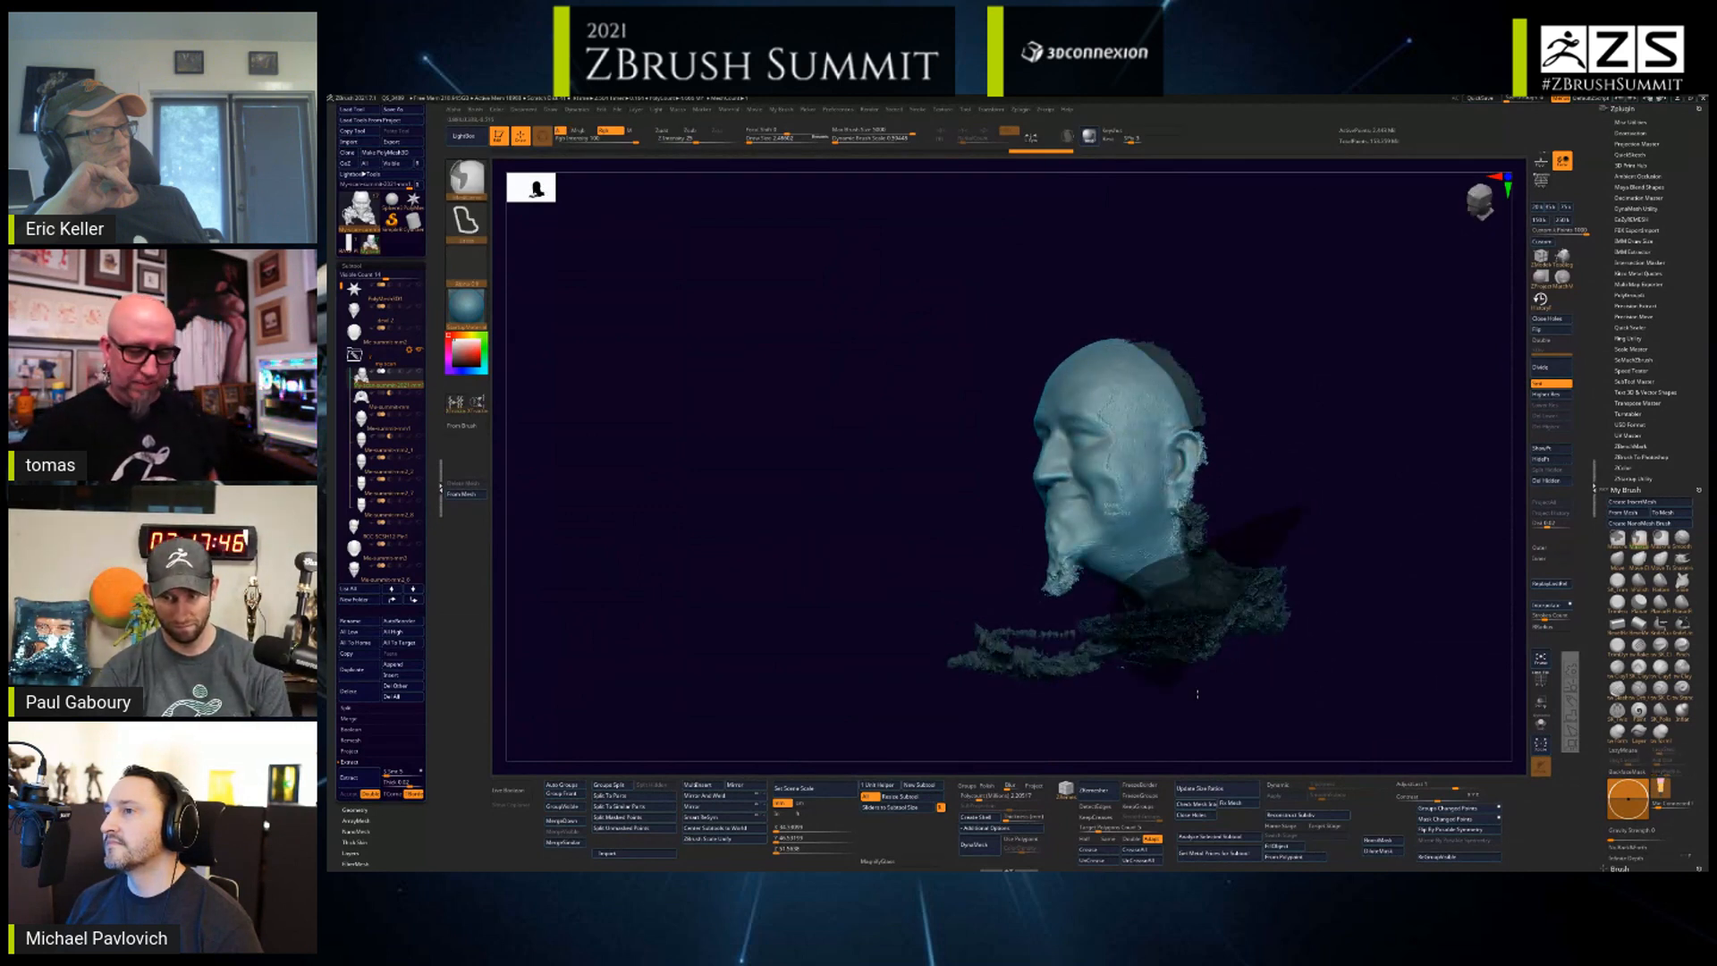
# - Invert the mask, hide the unmasked shoulder, neck and back-of-head geometry, and delete the hidden part
pyautogui.keyDown('ctrl'); pyautogui.click(1389, 653); pyautogui.keyUp('ctrl')
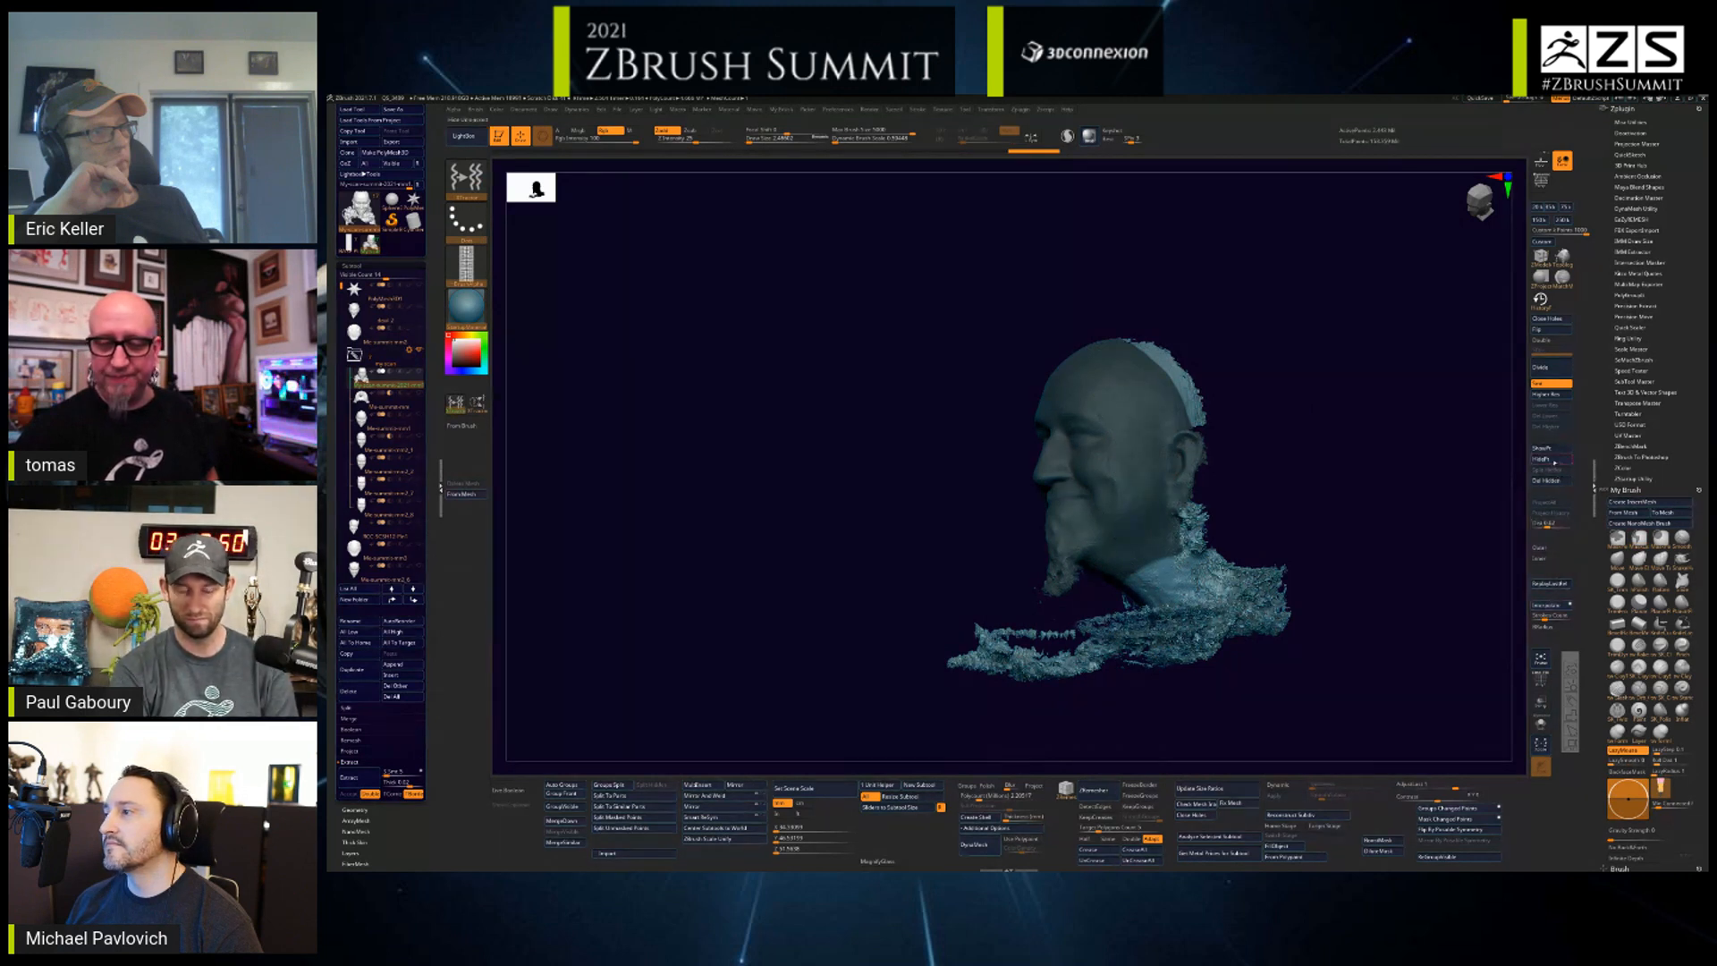
pyautogui.click(1554, 461)
pyautogui.click(1552, 481)
pyautogui.keyDown('shift'); pyautogui.moveTo(1330, 643); pyautogui.dragTo(1242, 599); pyautogui.keyUp('shift')
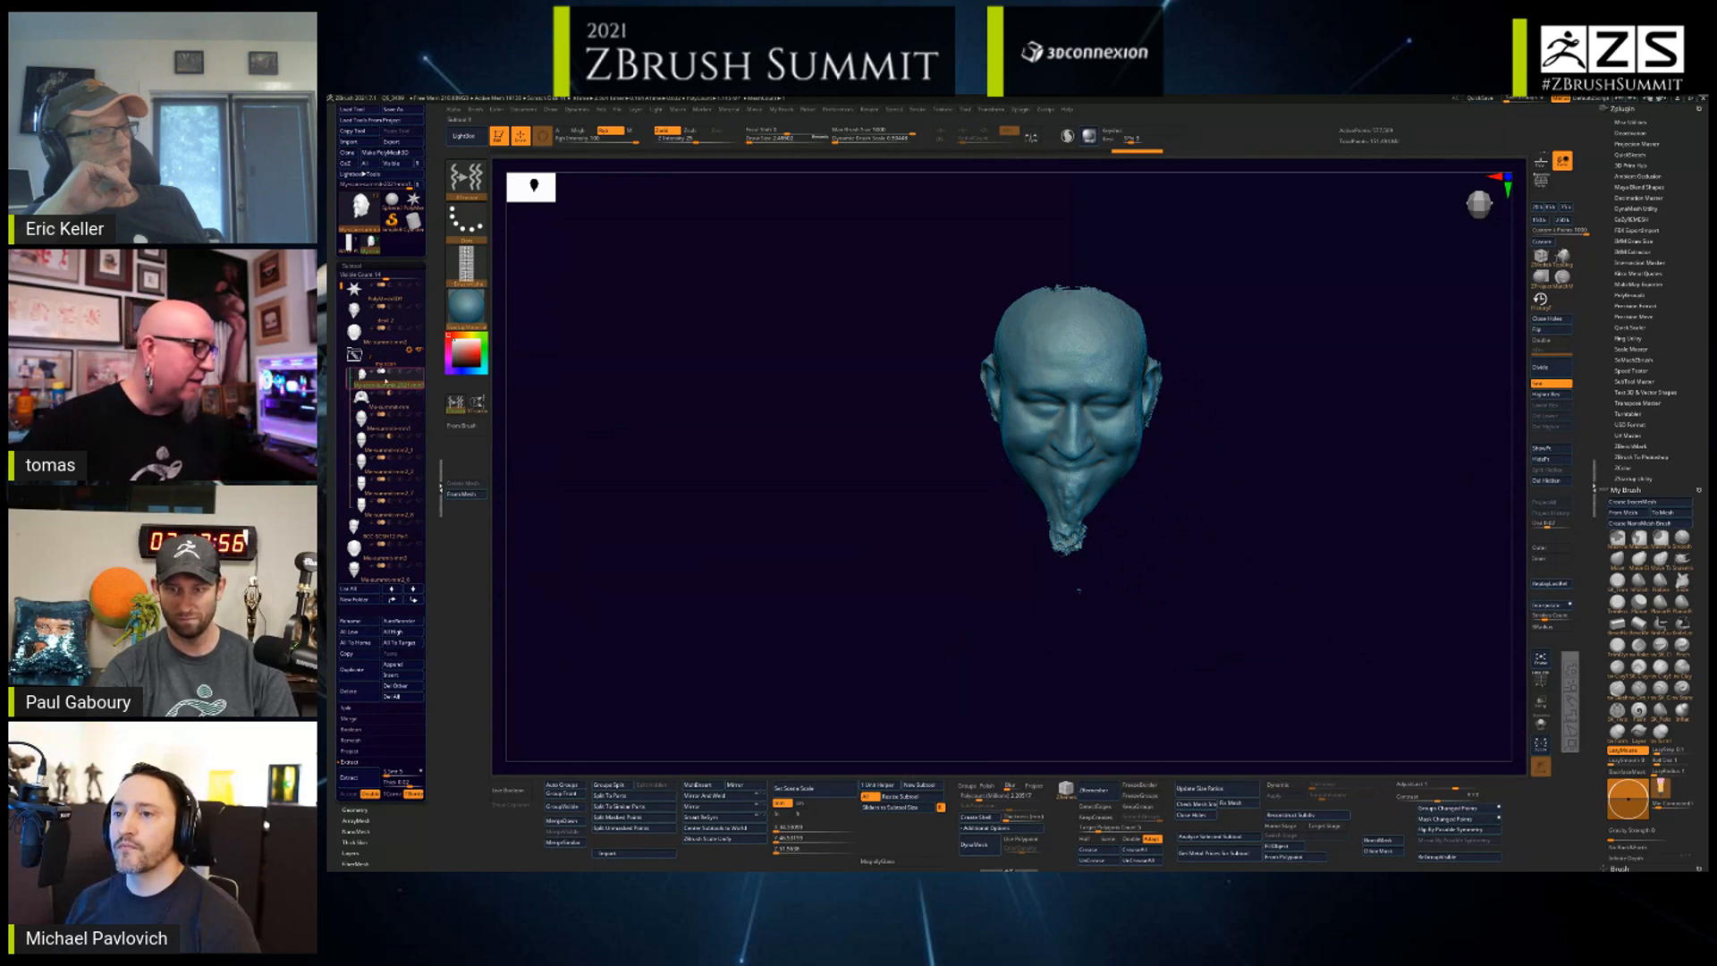
# - Move the trimmed head subtool above the existing folder and put it in a new folder with the default name
pyautogui.moveTo(386, 381); pyautogui.dragTo(385, 348)
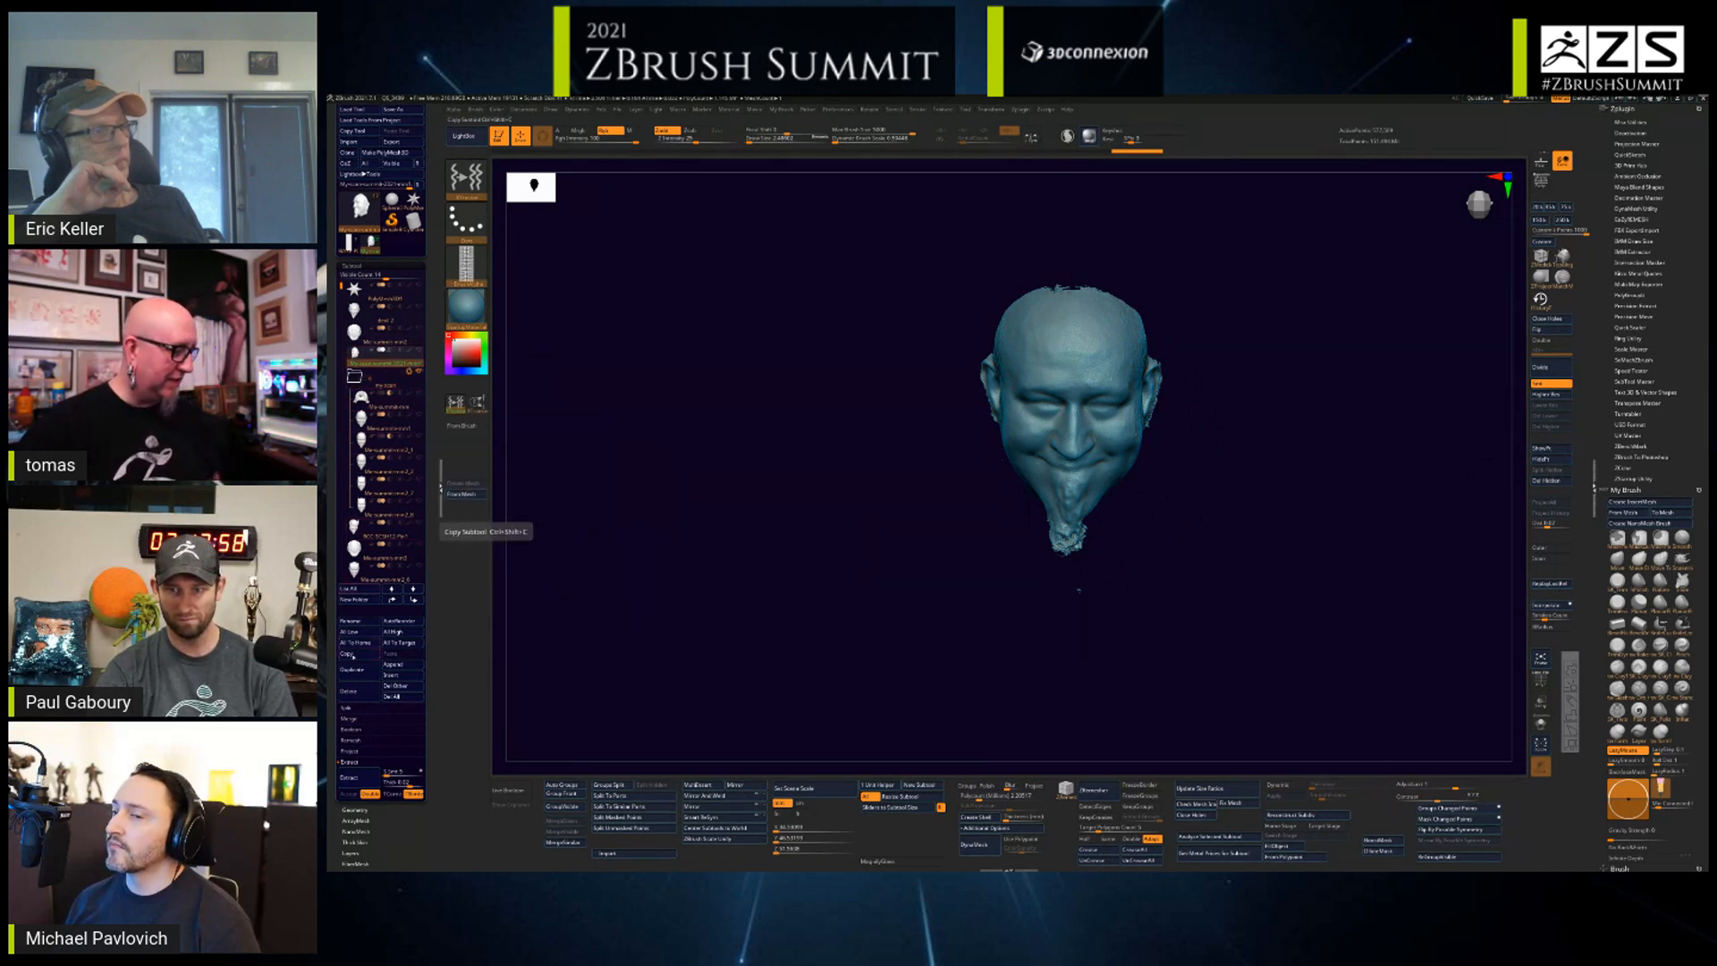
pyautogui.click(354, 599)
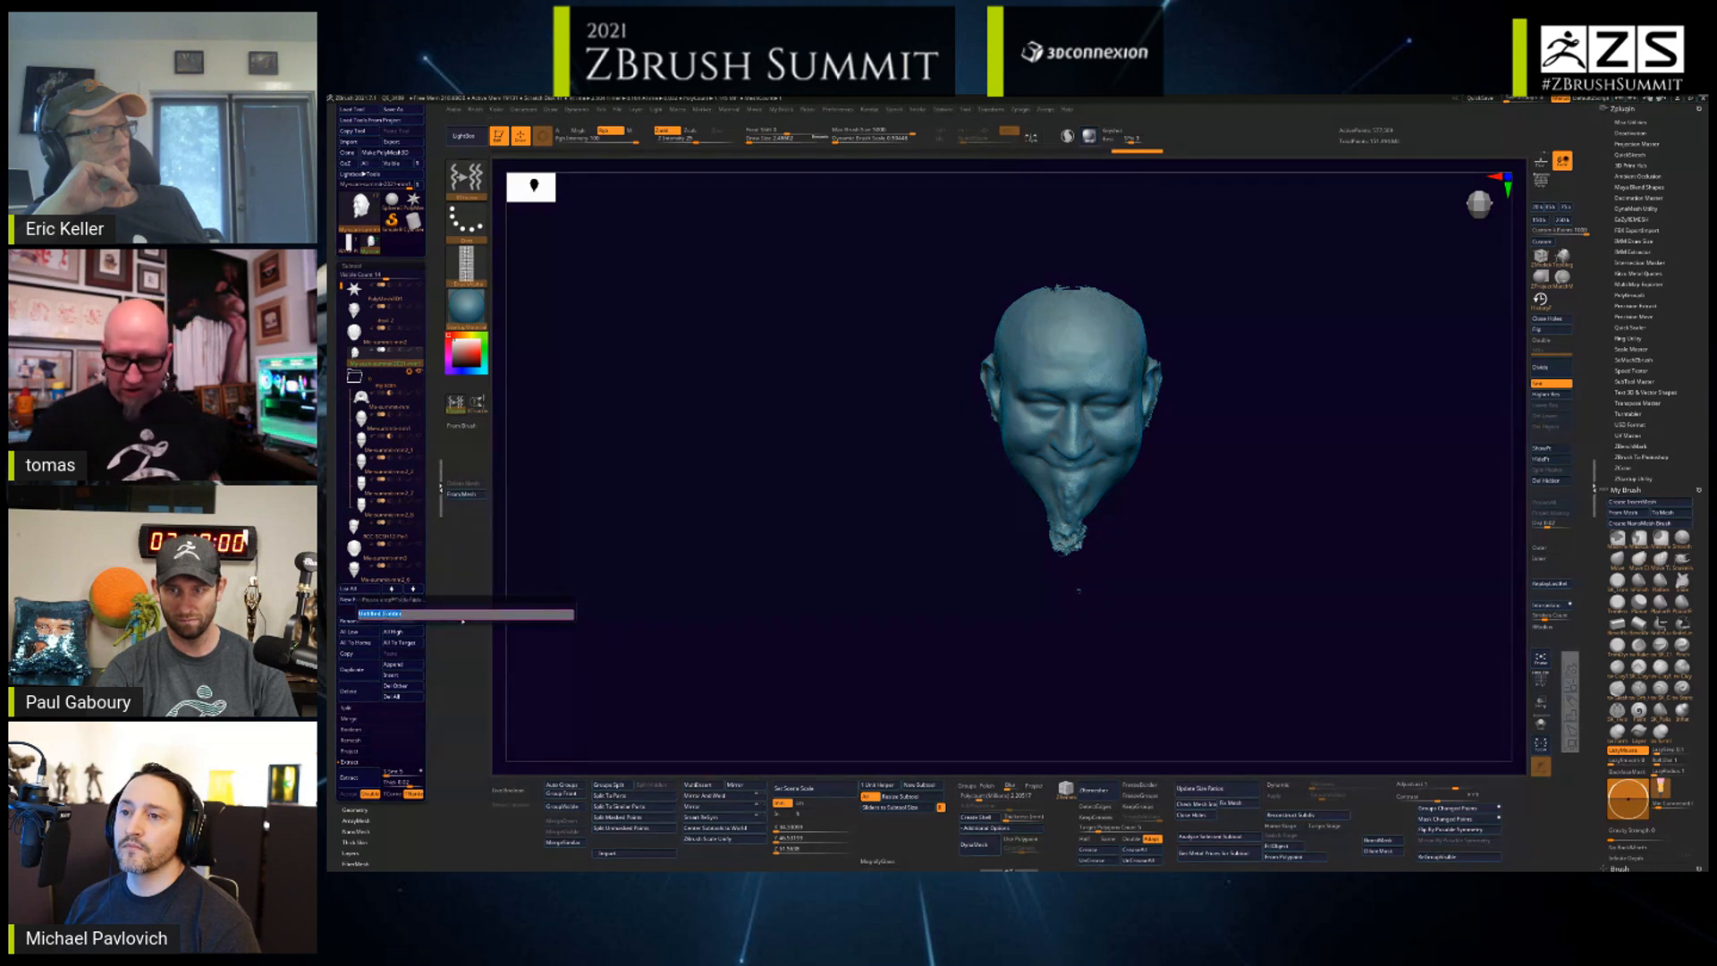
pyautogui.press('Return')
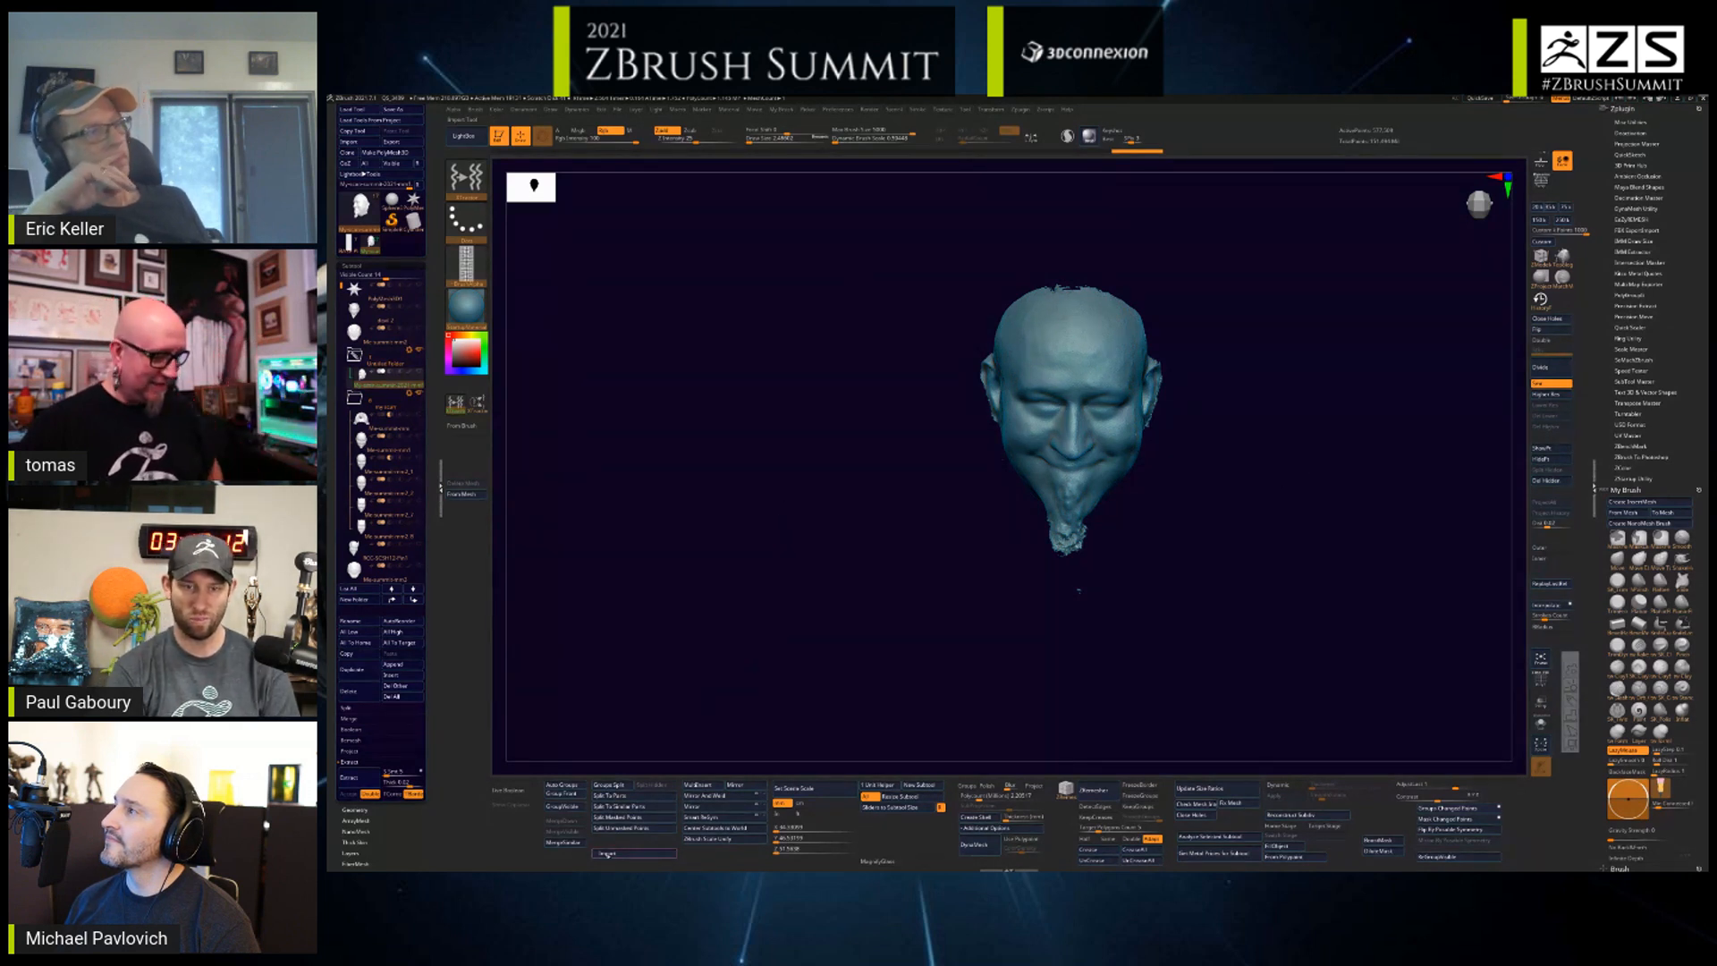
# - Split the trimmed head mesh into separate subtools for its disconnected pieces
pyautogui.moveTo(673, 660); pyautogui.dragTo(525, 567)
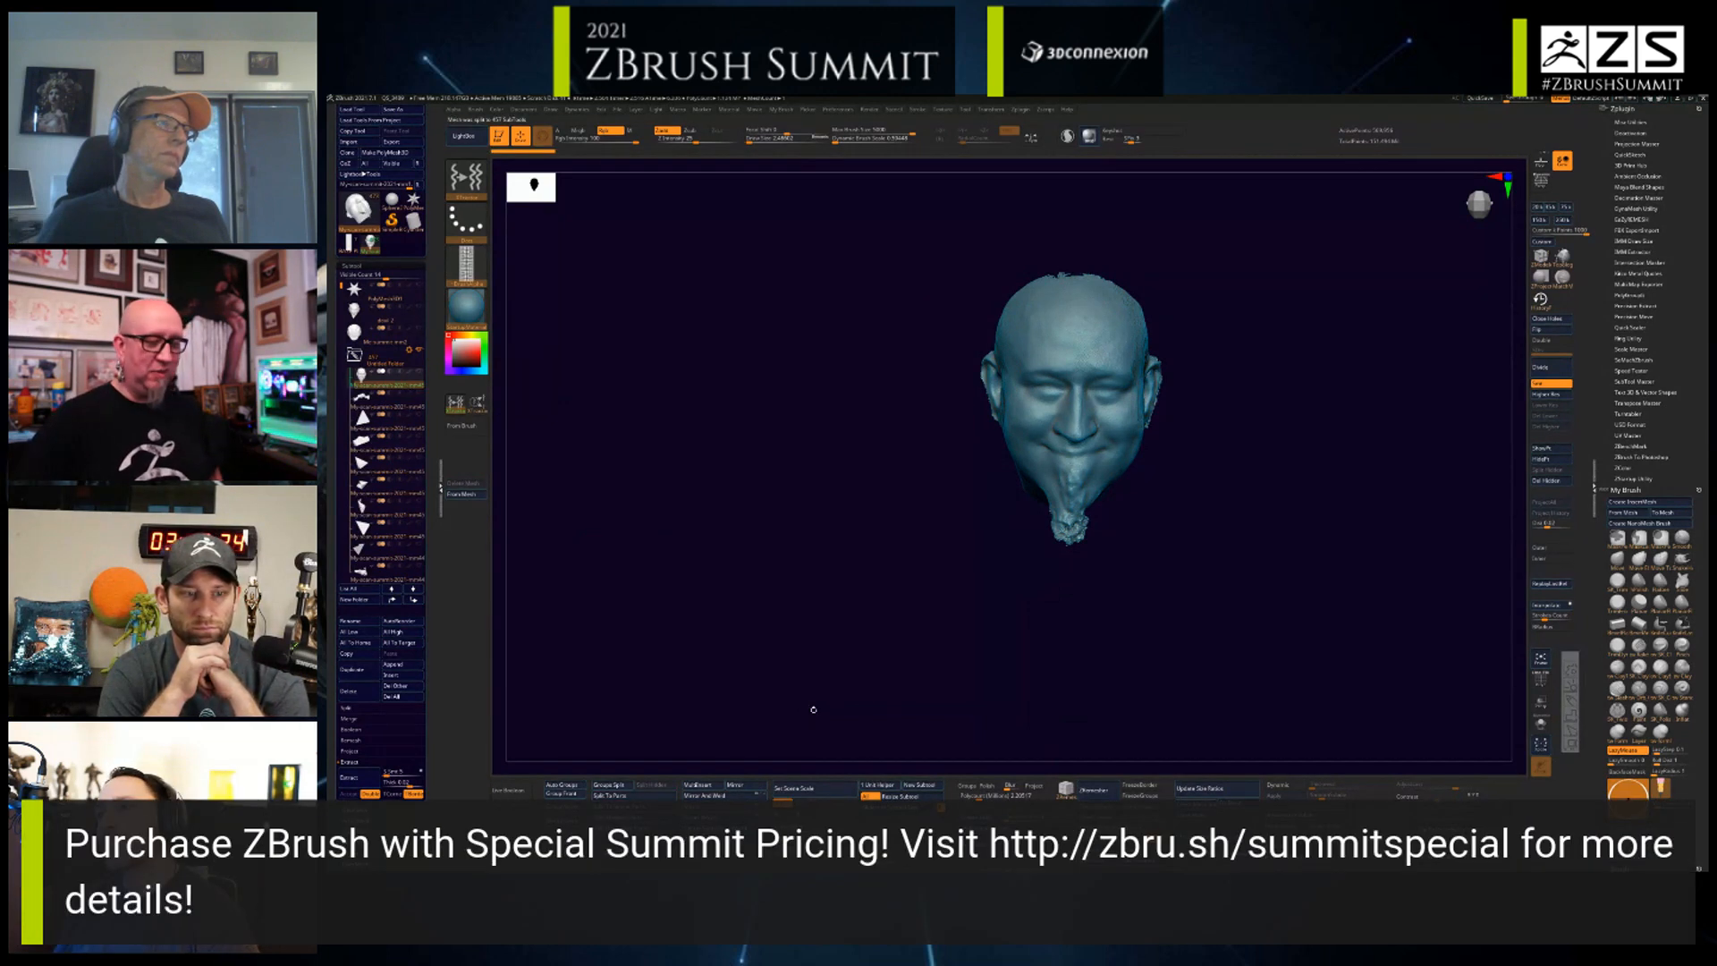
pyautogui.moveTo(813, 711); pyautogui.dragTo(1110, 242)
pyautogui.keyDown('shift'); pyautogui.moveTo(1247, 646); pyautogui.dragTo(1189, 632); pyautogui.keyUp('shift')
pyautogui.keyDown('alt'); pyautogui.moveTo(1290, 535); pyautogui.dragTo(1277, 591); pyautogui.keyUp('alt')
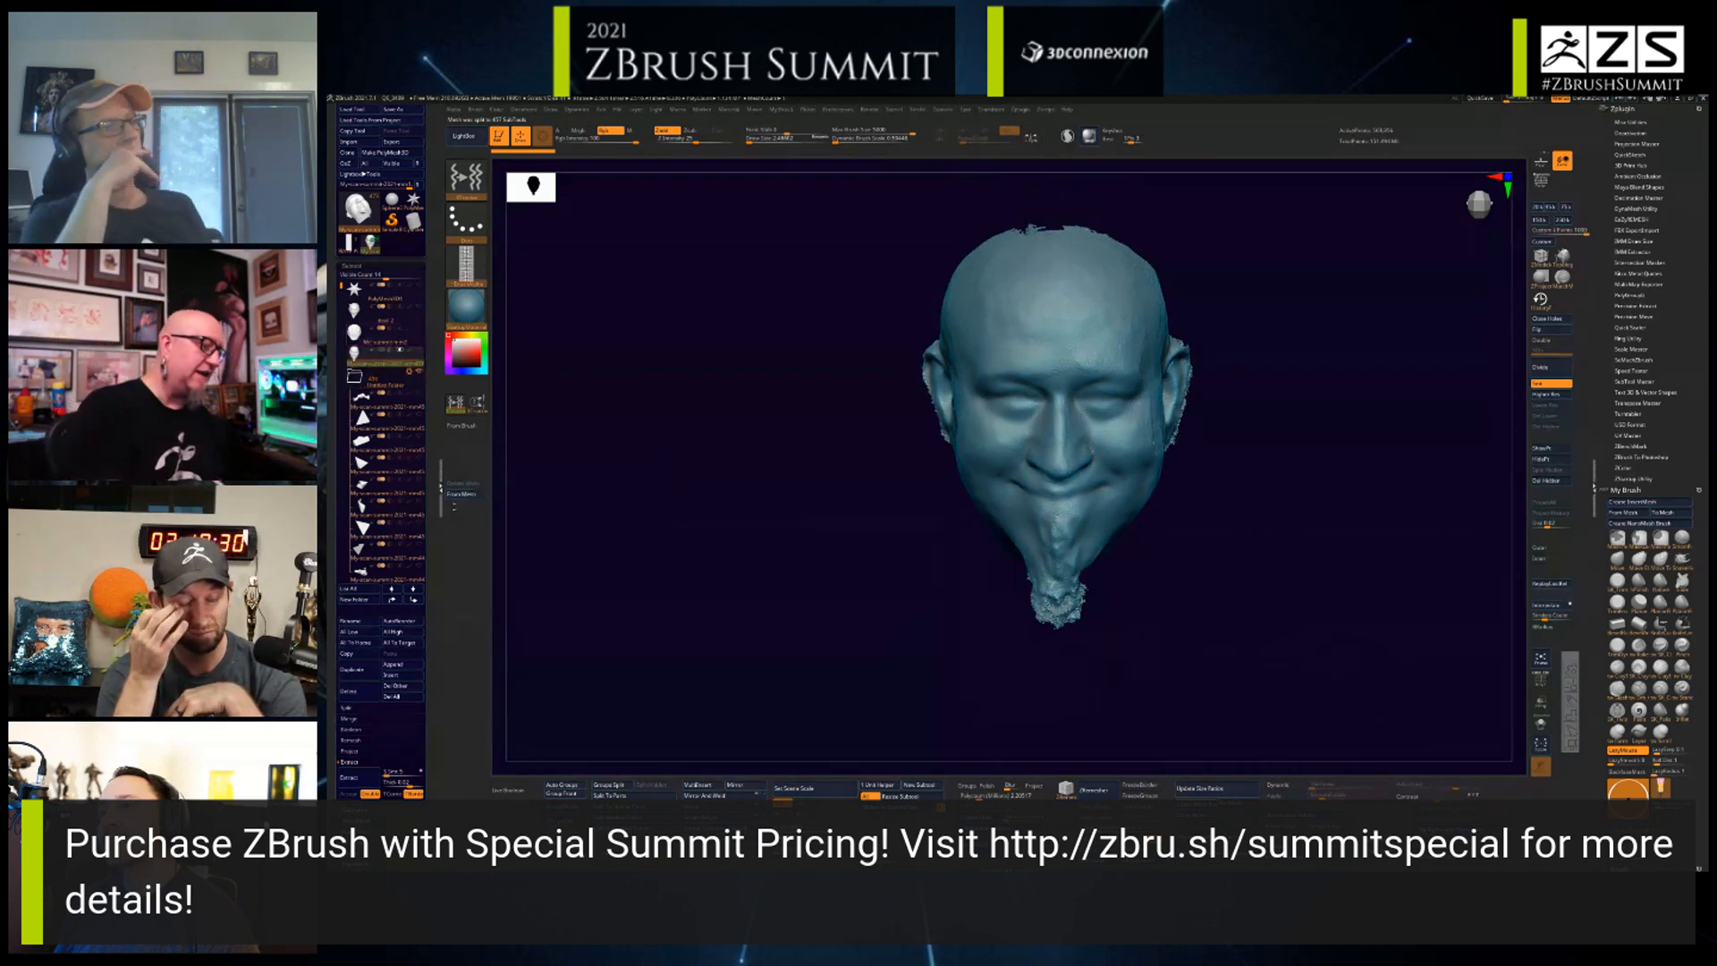
# - Delete the folder holding the loose scan fragments, keeping the main head piece above it in the subtool list
pyautogui.click(355, 354)
pyautogui.click(413, 550)
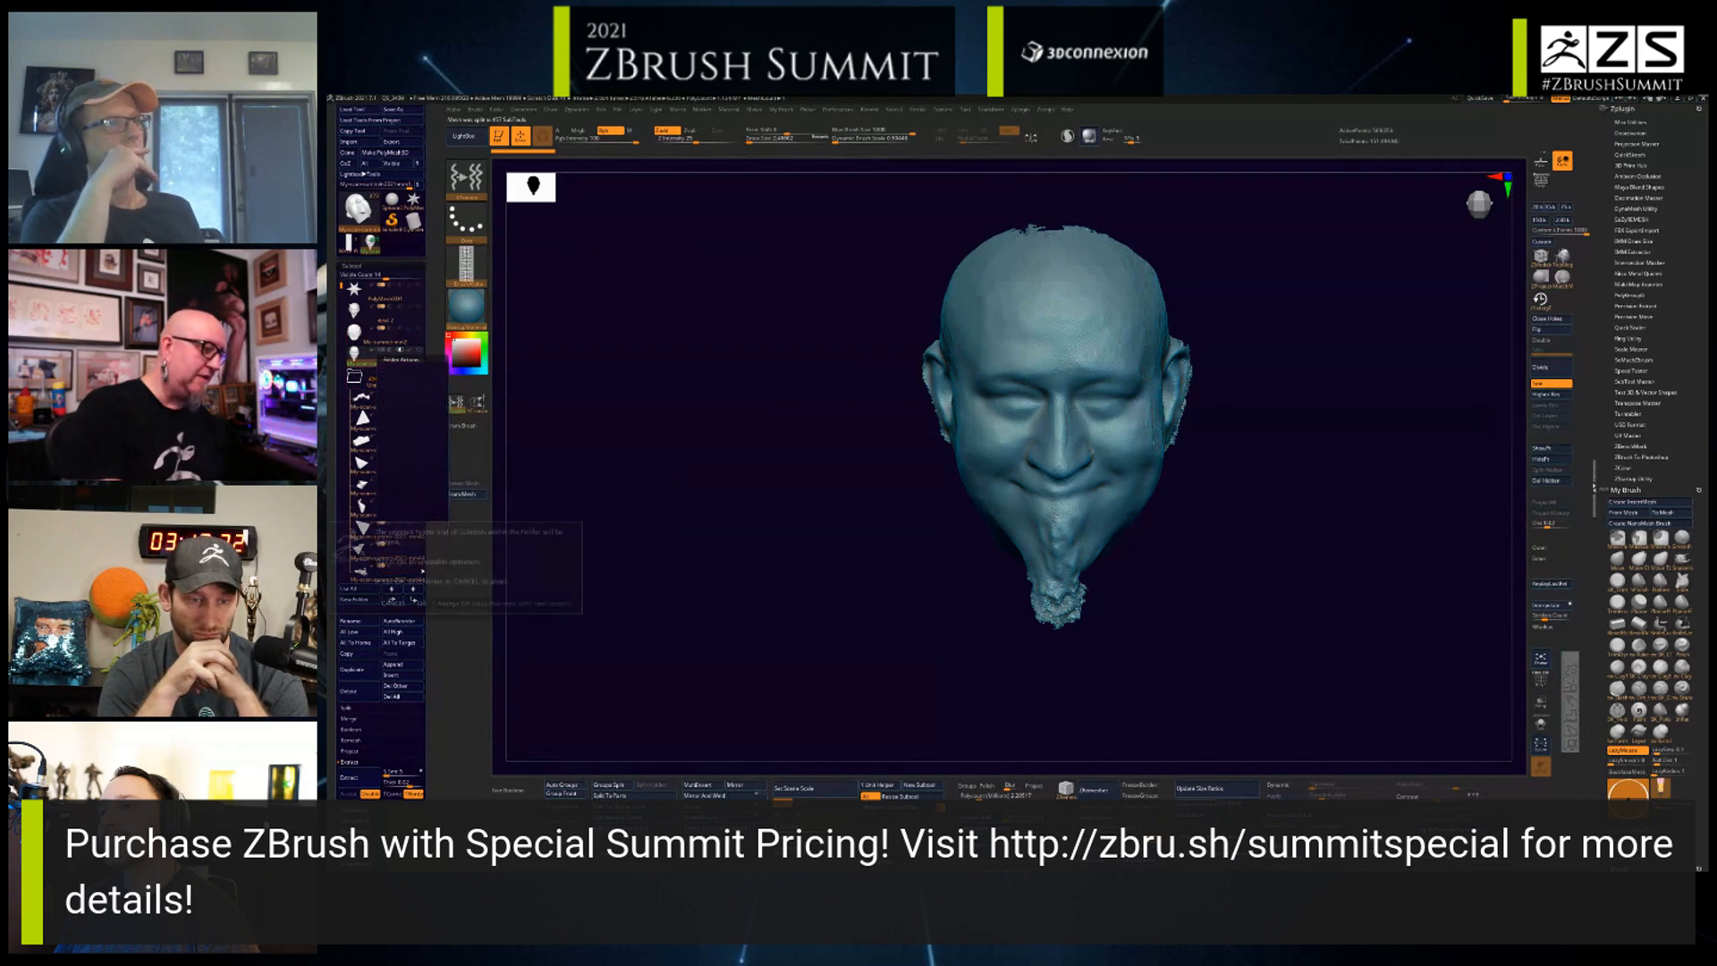
pyautogui.click(420, 603)
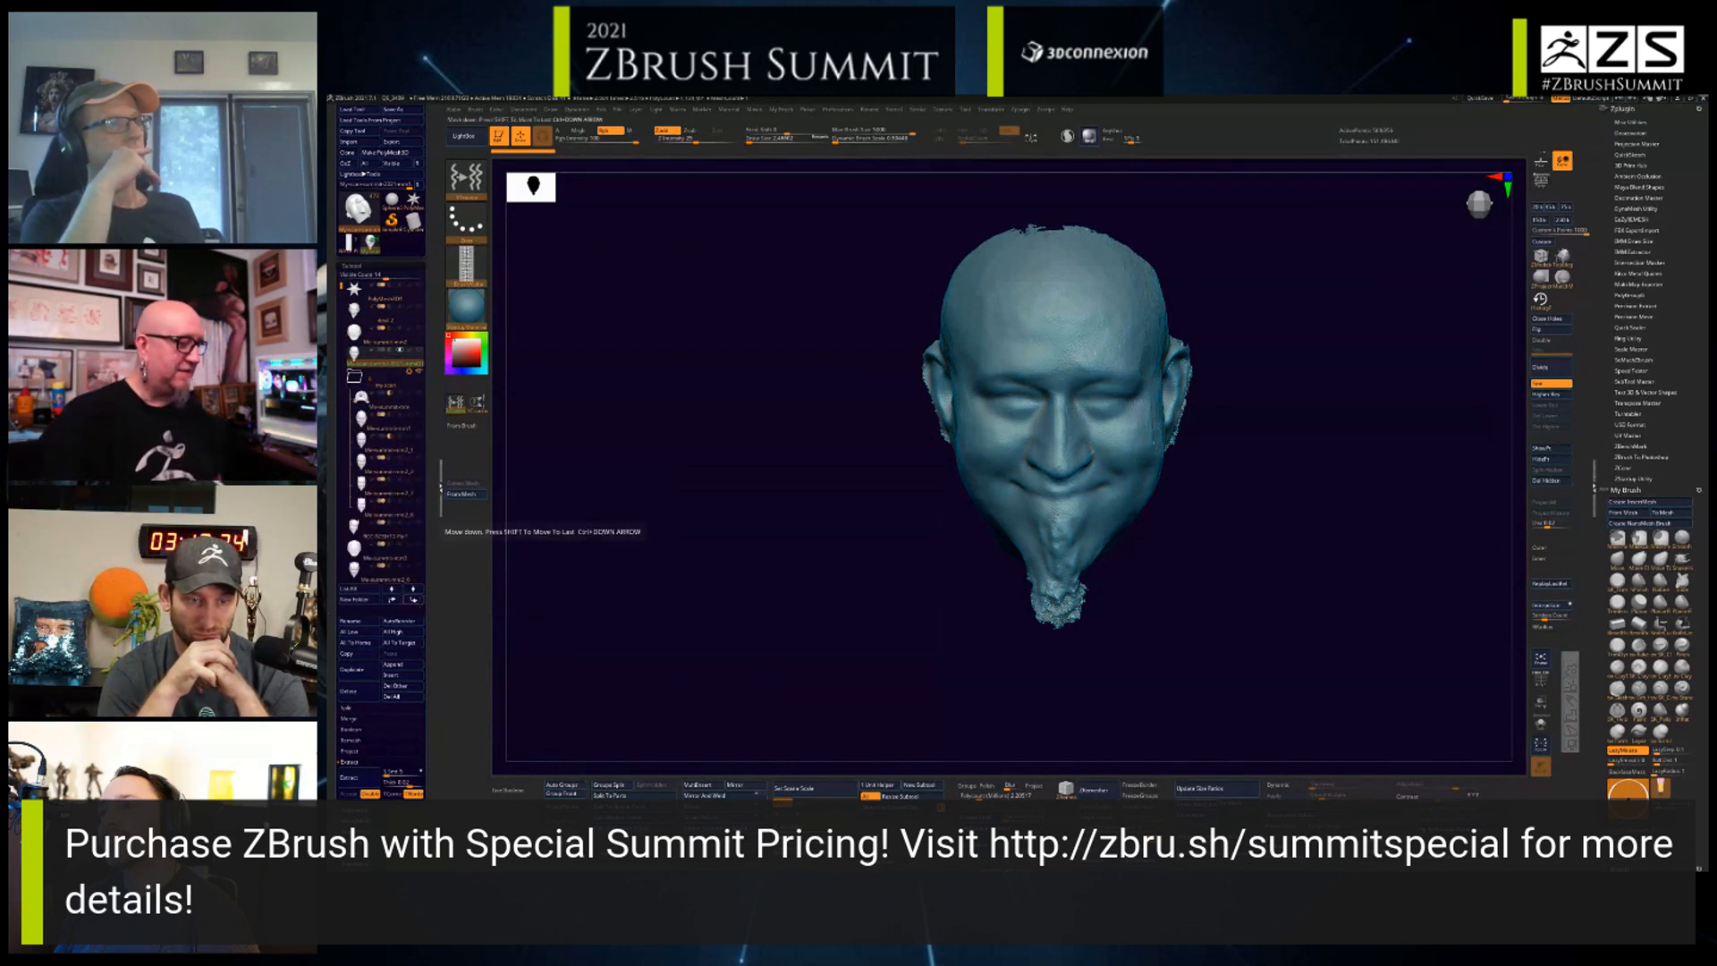
pyautogui.moveTo(1259, 654); pyautogui.dragTo(1298, 653)
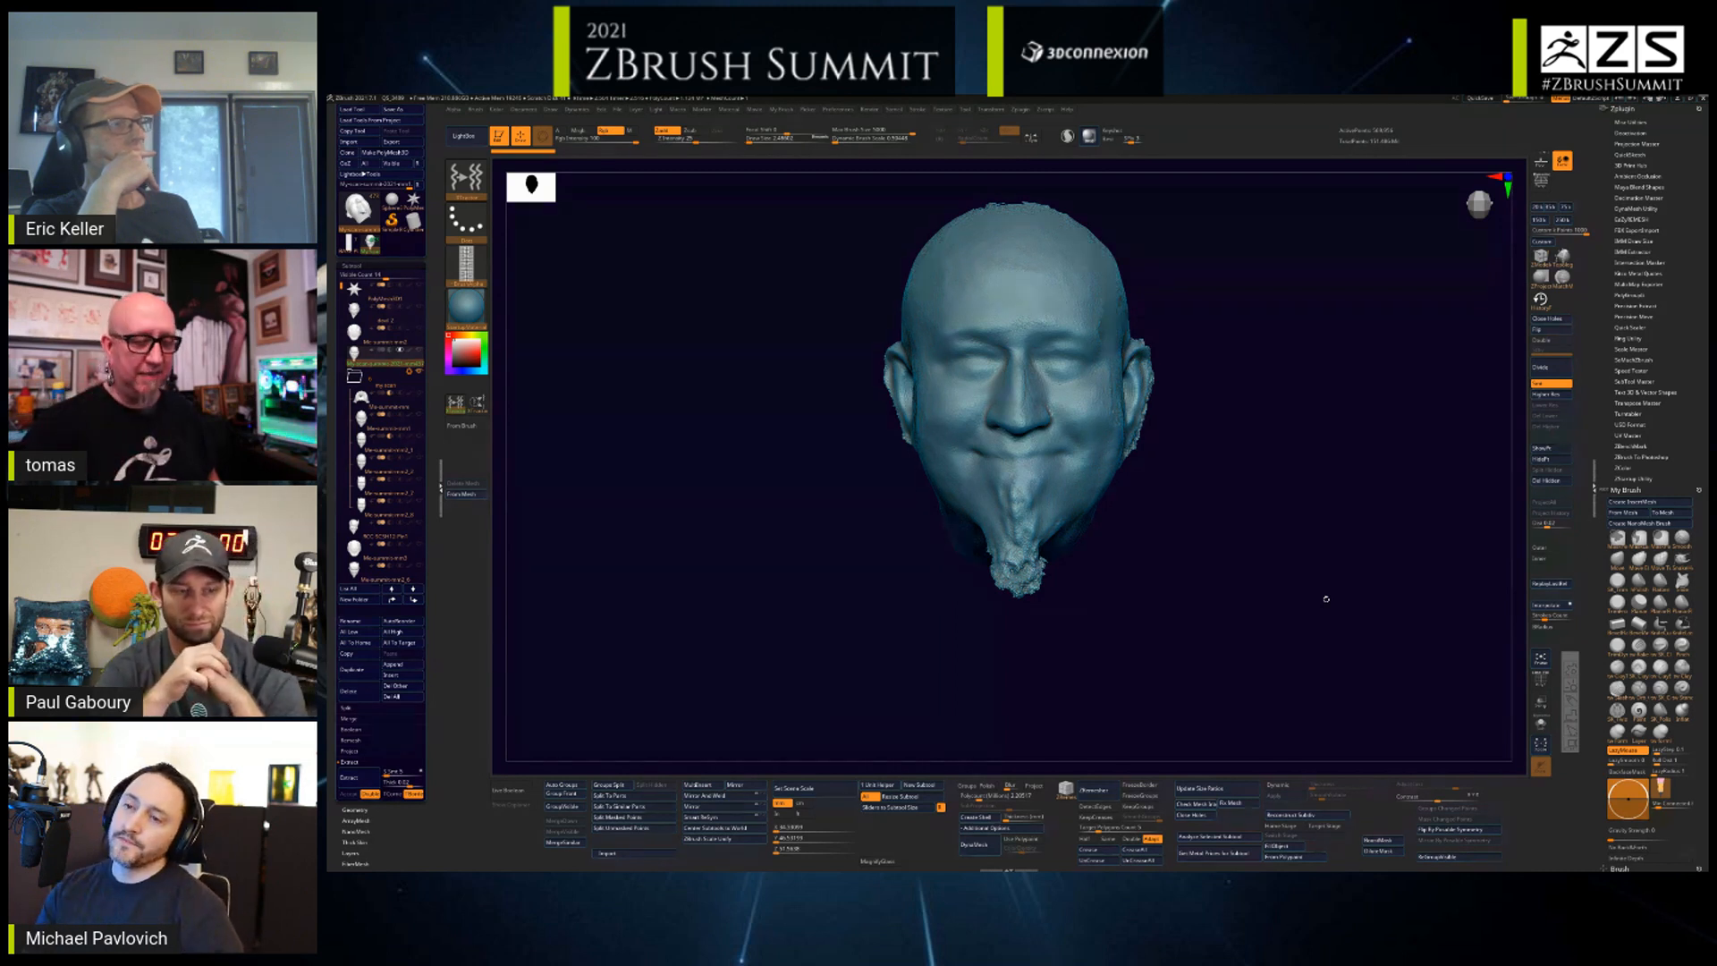
pyautogui.moveTo(1326, 599); pyautogui.dragTo(1323, 637)
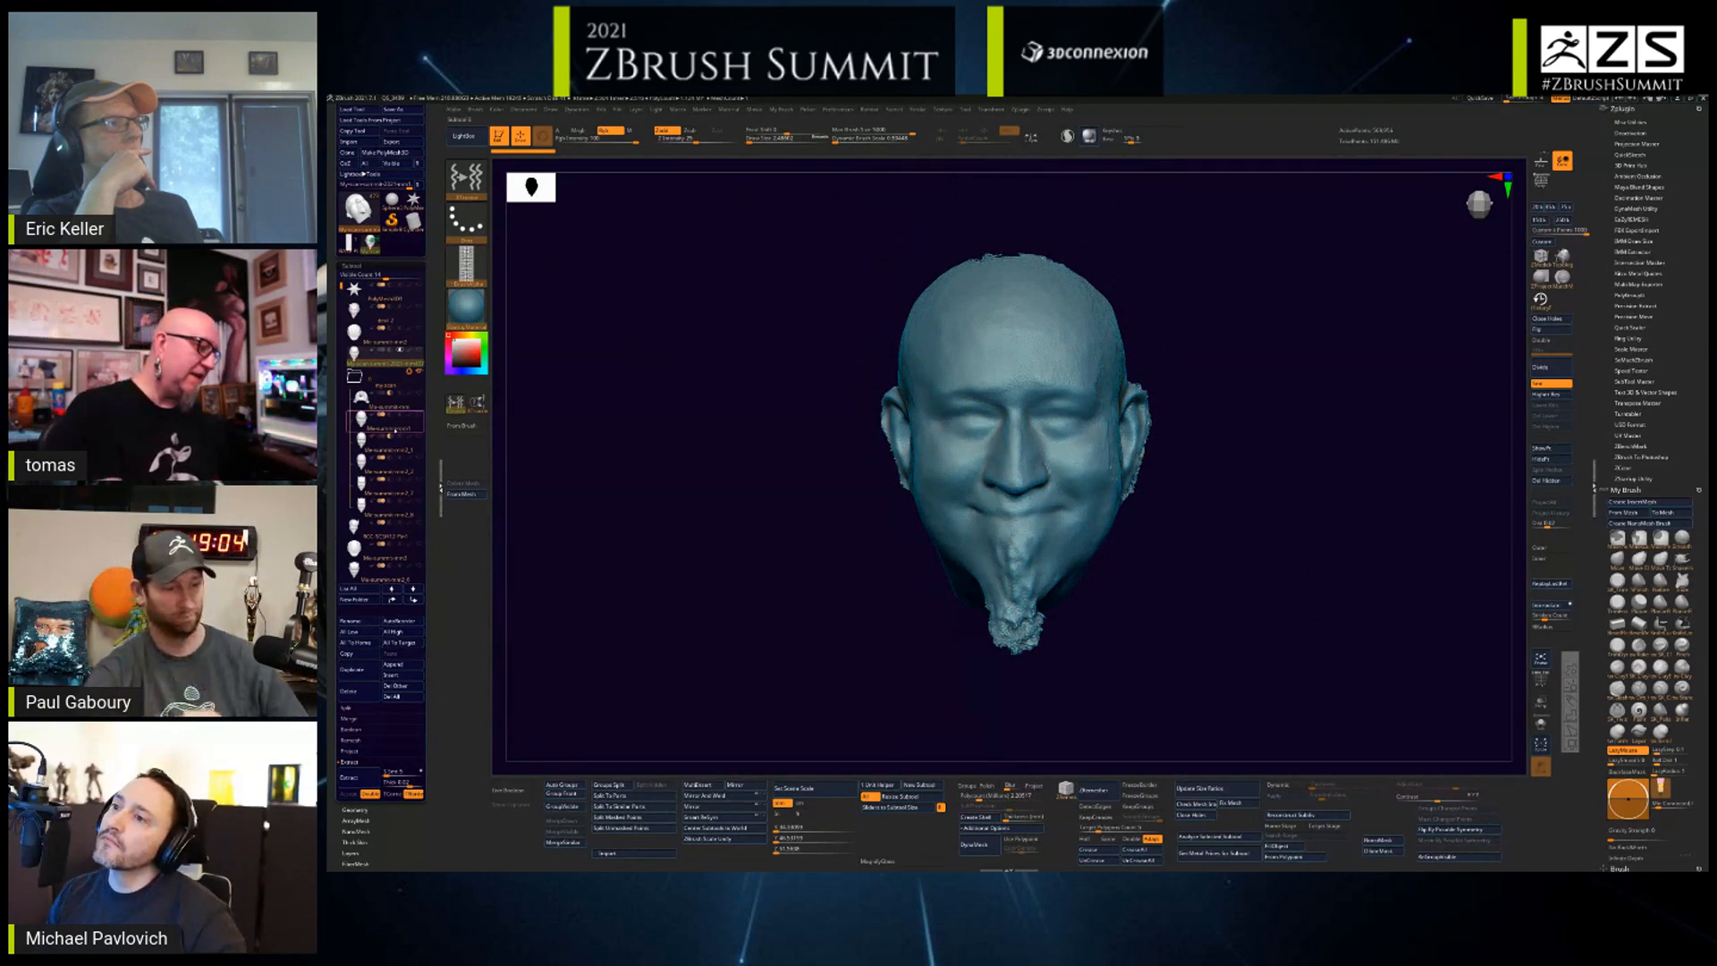
# - Select the smooth remeshed head and the following sculpted version with open eyes, and examine their facial forms
pyautogui.click(383, 421)
pyautogui.keyDown('alt'); pyautogui.moveTo(1270, 599); pyautogui.dragTo(1297, 729); pyautogui.keyUp('alt')
pyautogui.moveTo(1297, 626)
pyautogui.mouseDown()
pyautogui.moveTo(1360, 620)
pyautogui.moveTo(1318, 629)
pyautogui.moveTo(1332, 586)
pyautogui.moveTo(1330, 637)
pyautogui.mouseUp()
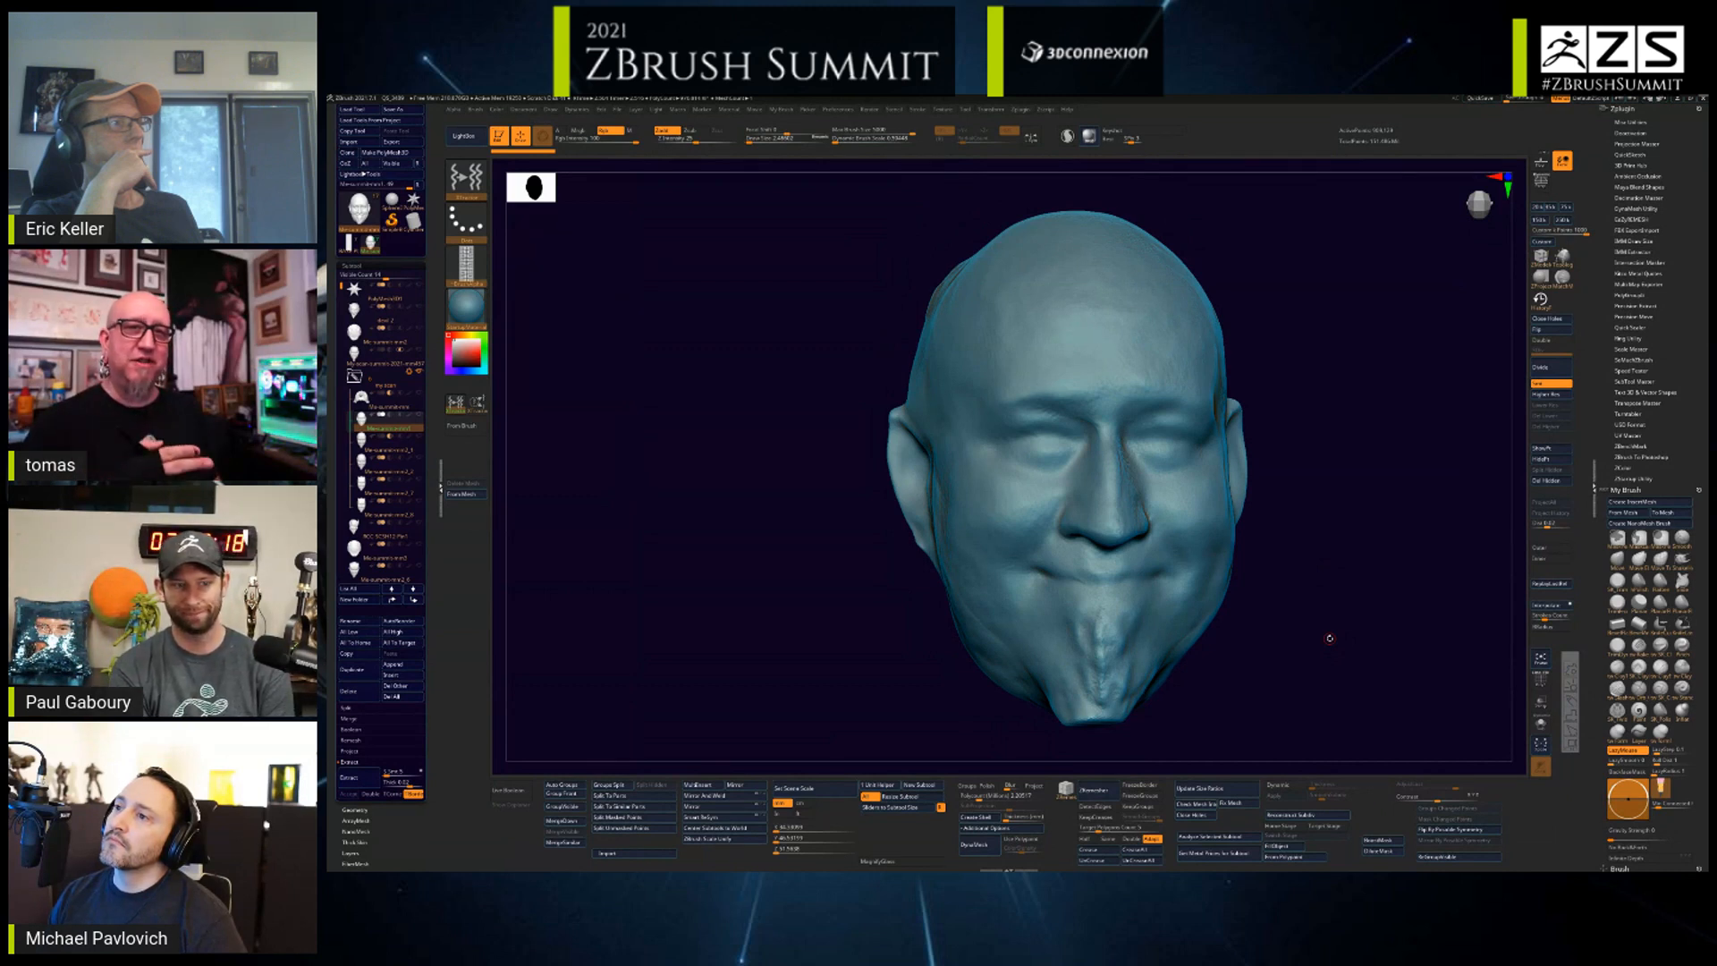
pyautogui.moveTo(1336, 612); pyautogui.dragTo(1311, 611)
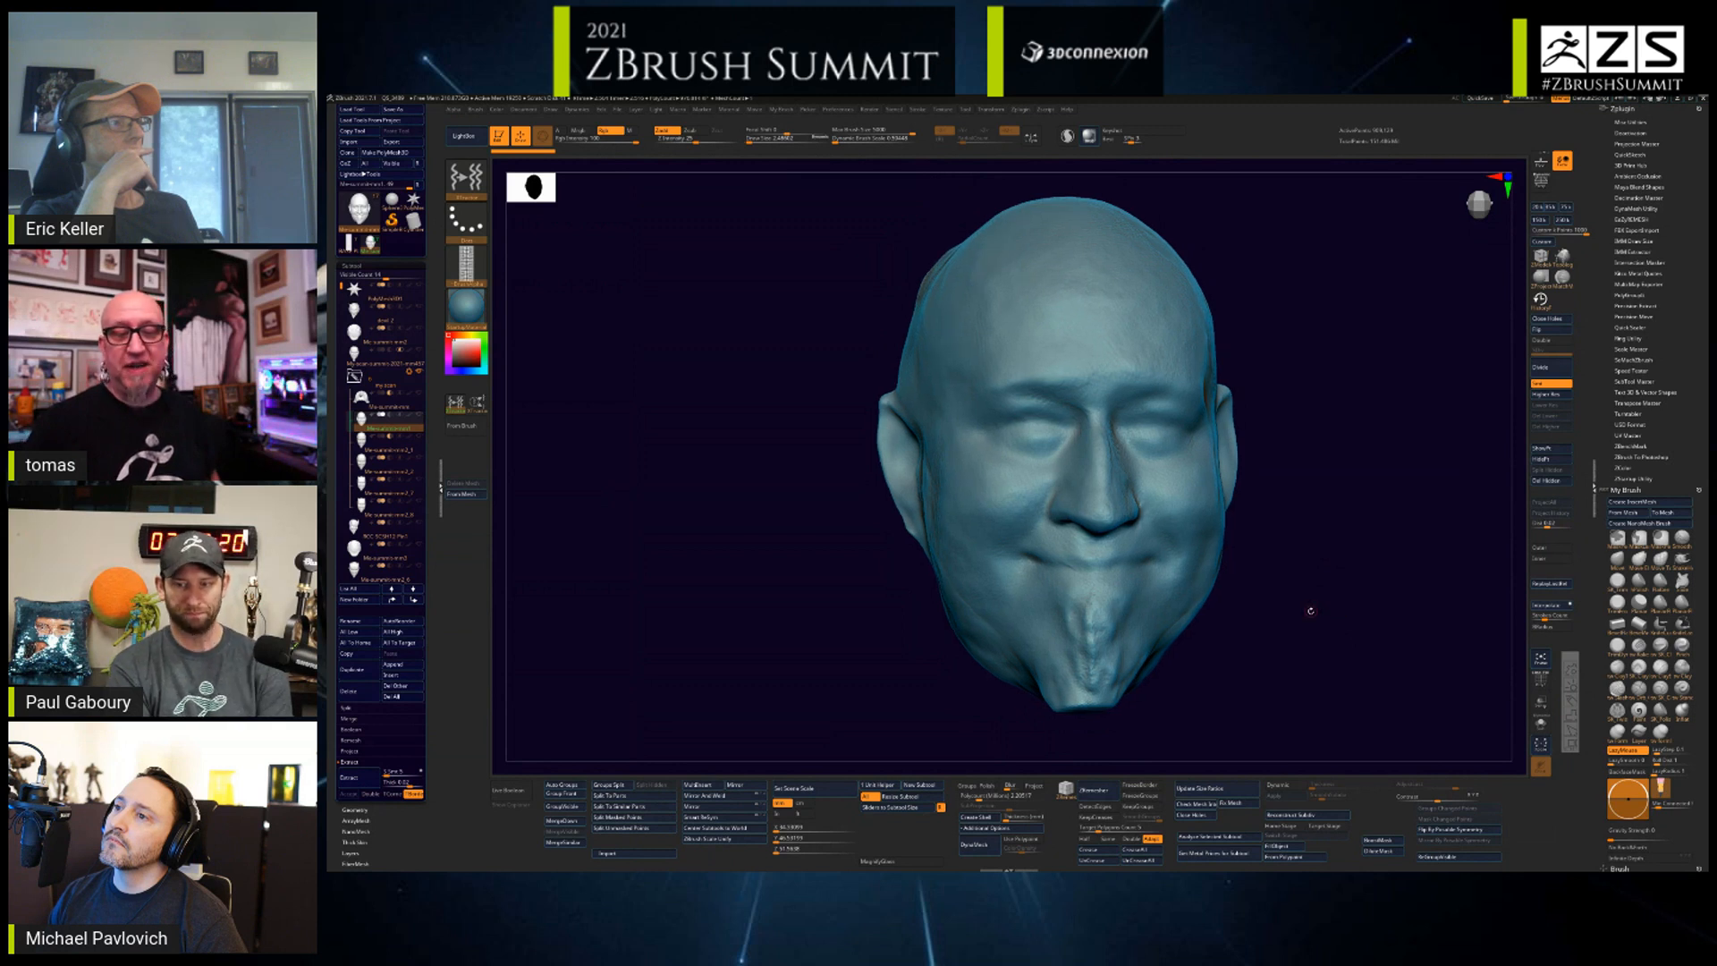
pyautogui.press('Down')
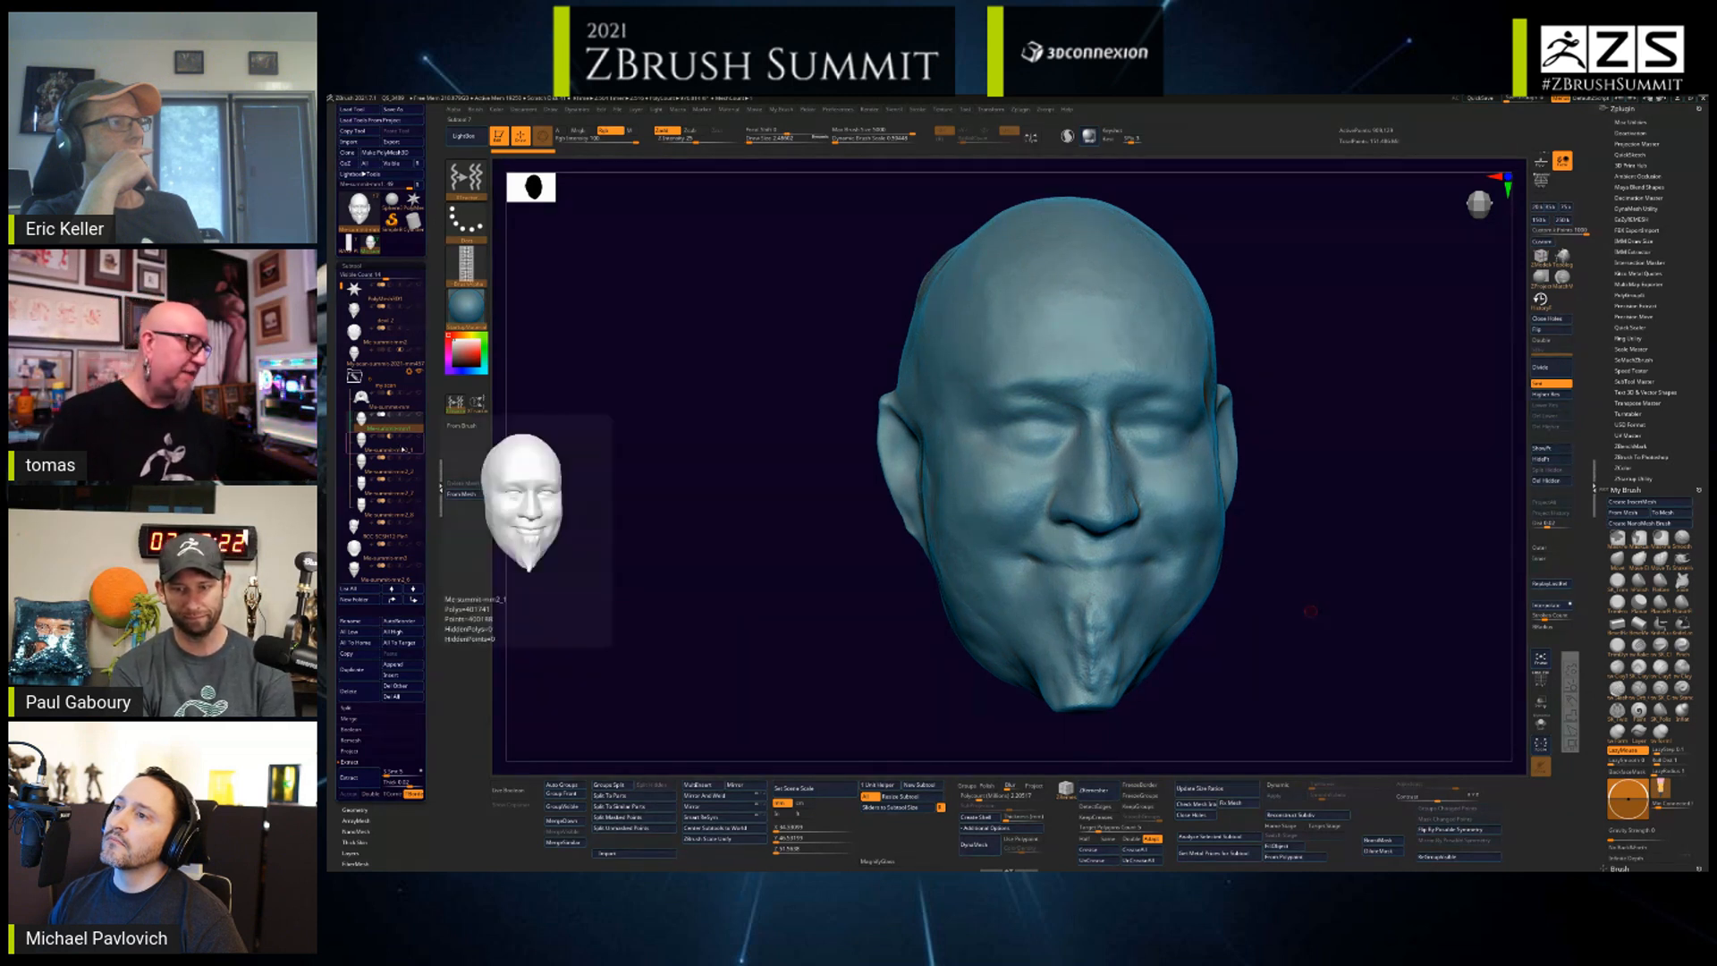
pyautogui.moveTo(1328, 583)
pyautogui.keyDown('alt'); pyautogui.mouseDown()
pyautogui.moveTo(1342, 552)
pyautogui.moveTo(1367, 644)
pyautogui.moveTo(1360, 626)
pyautogui.mouseUp(); pyautogui.keyUp('alt')
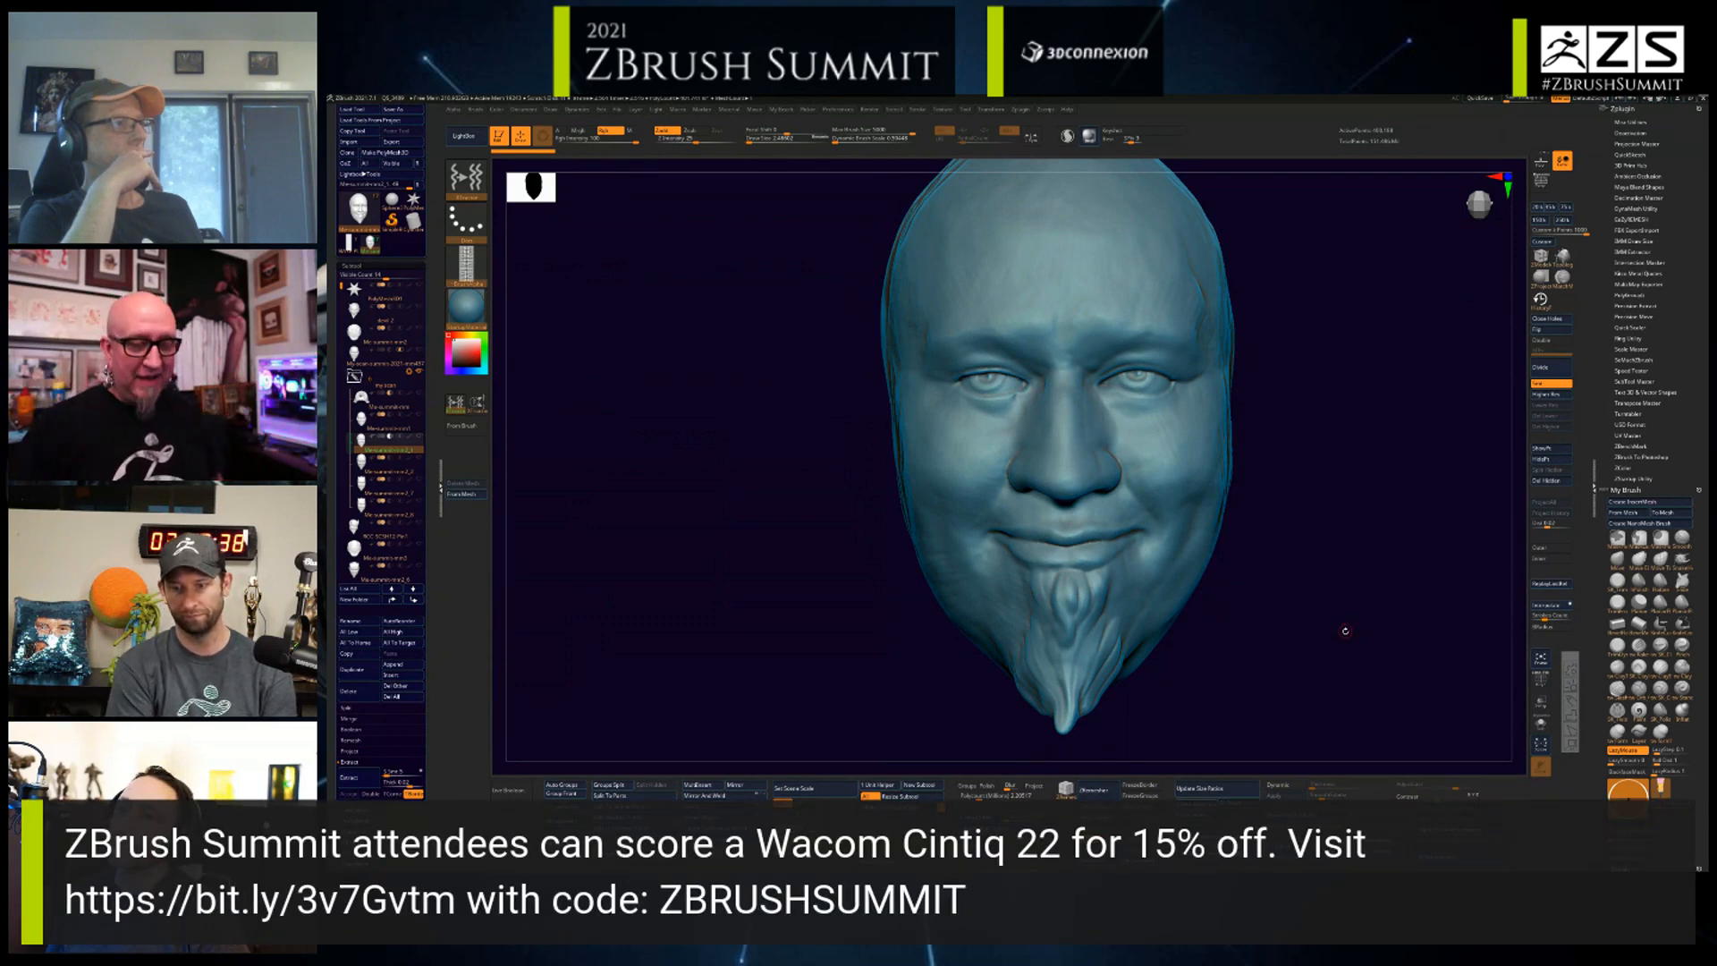
pyautogui.moveTo(1346, 631)
pyautogui.mouseDown()
pyautogui.moveTo(1140, 632)
pyautogui.moveTo(1350, 581)
pyautogui.mouseUp()
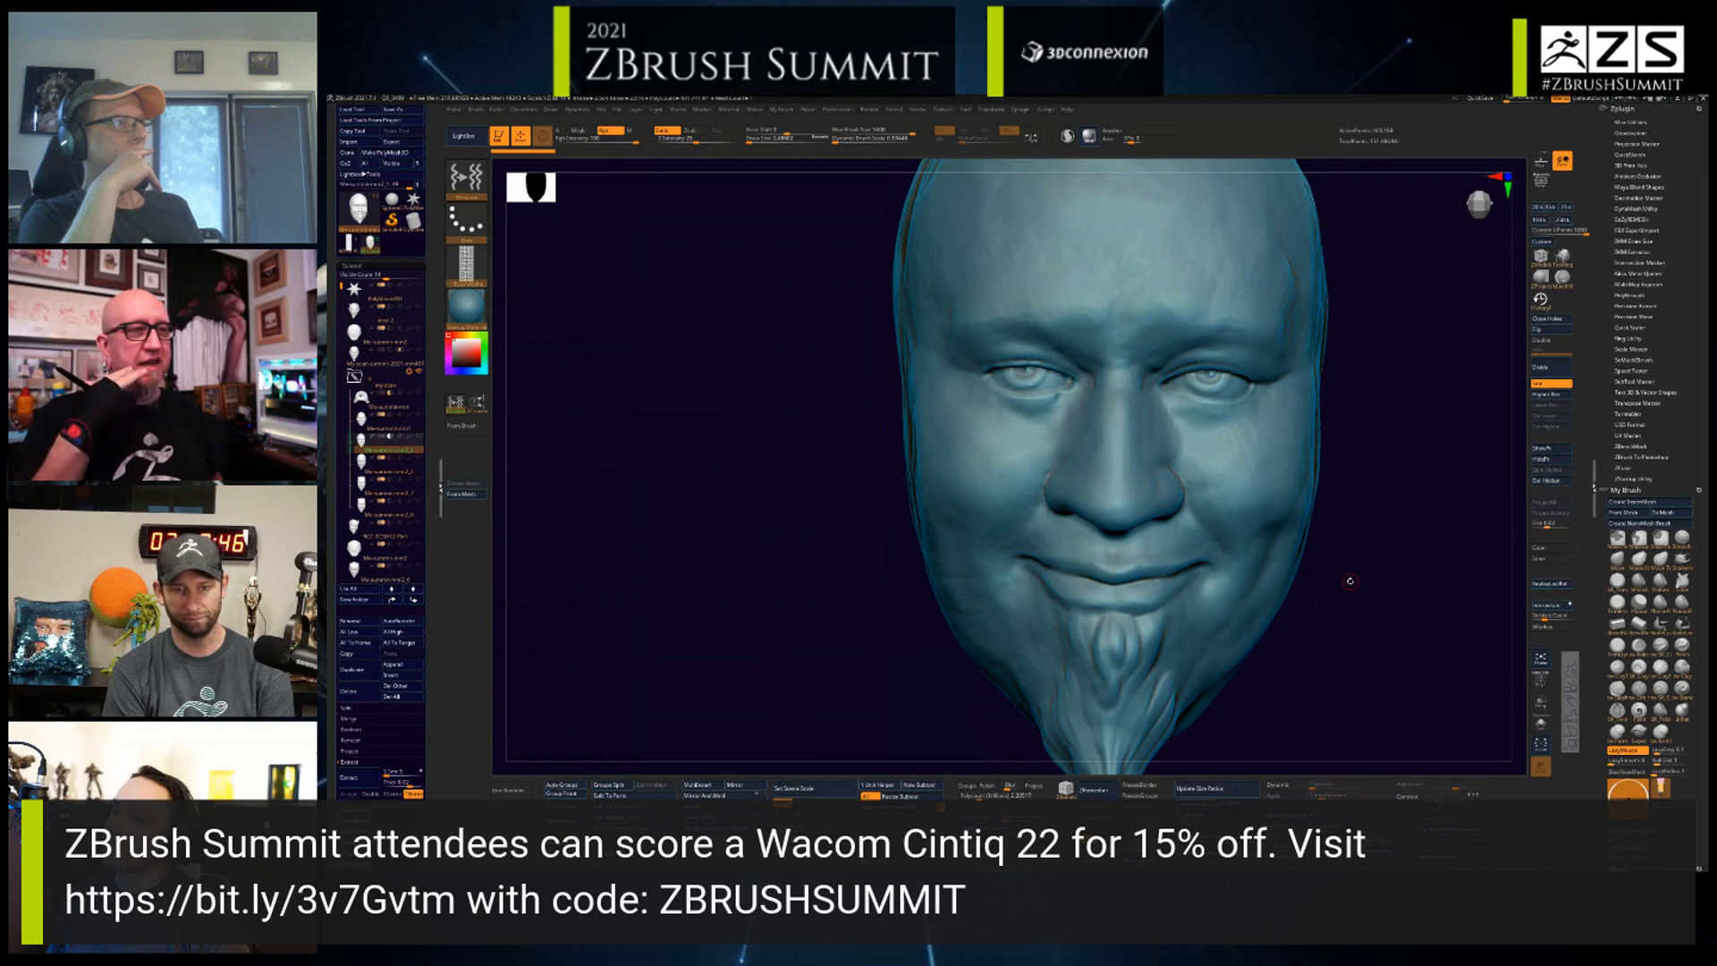
pyautogui.moveTo(1368, 651); pyautogui.dragTo(1326, 636)
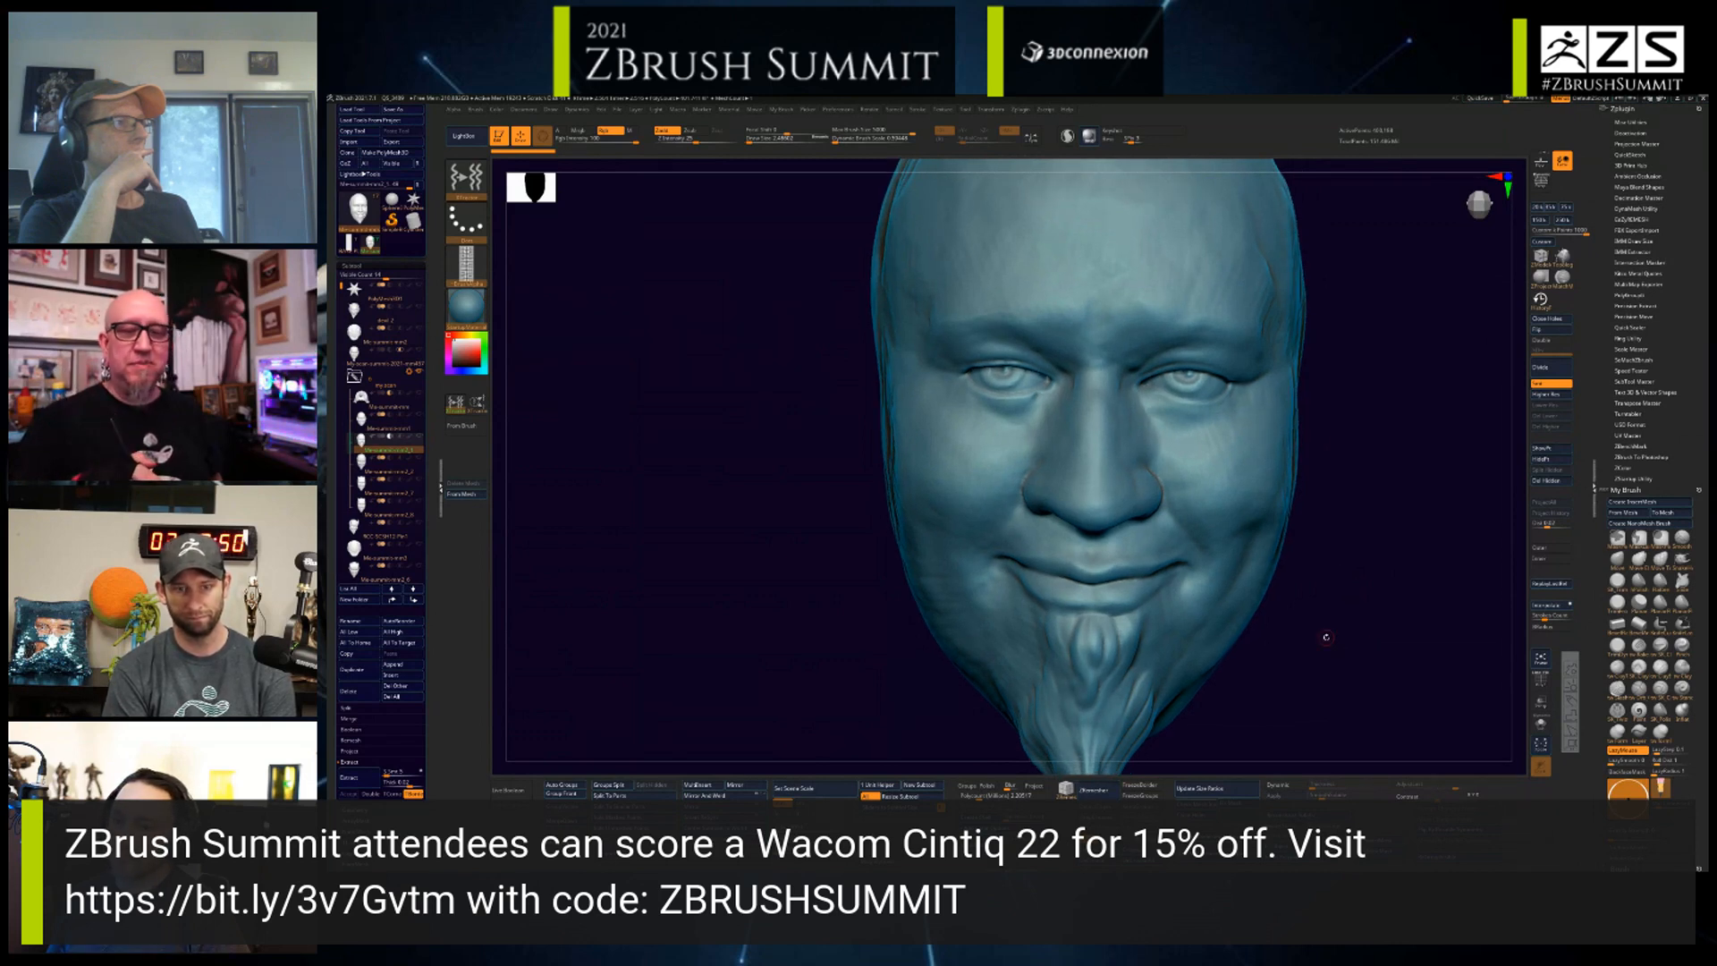
# - Select the next, more detailed face subtool and examine its eyes, cheeks and goatee up close
pyautogui.click(398, 466)
pyautogui.keyDown('alt'); pyautogui.moveTo(1342, 556); pyautogui.dragTo(1332, 575); pyautogui.keyUp('alt')
pyautogui.keyDown('alt'); pyautogui.moveTo(1320, 265); pyautogui.dragTo(1306, 271); pyautogui.keyUp('alt')
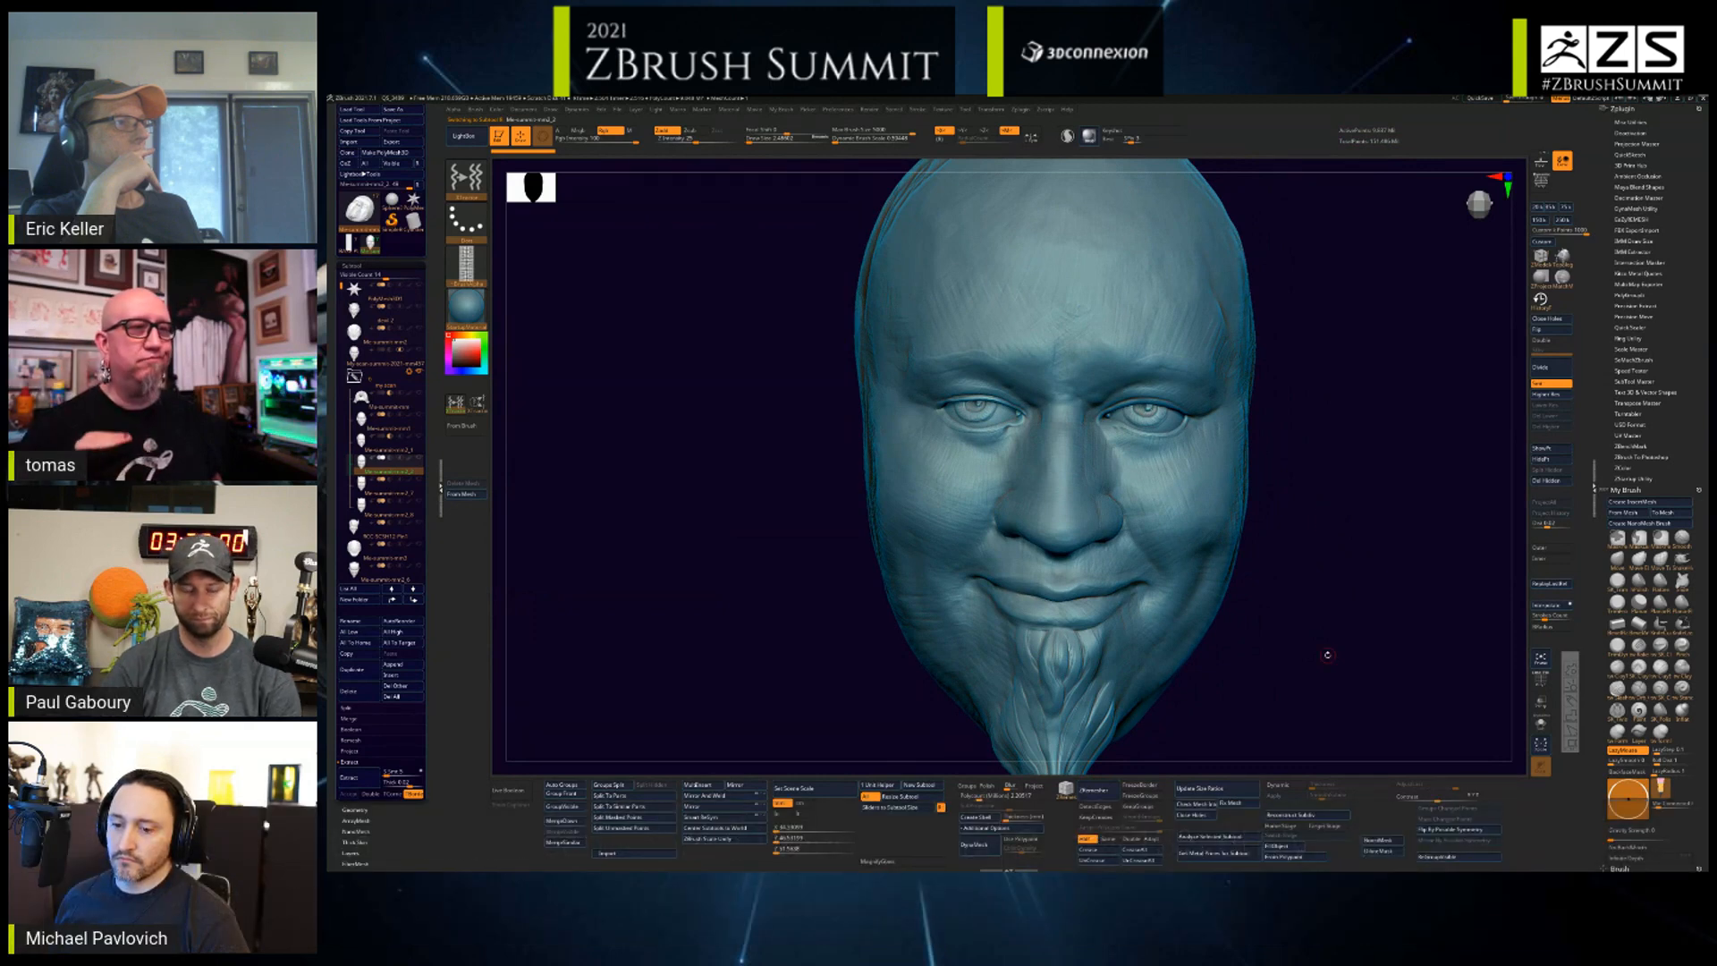
pyautogui.moveTo(1344, 528)
pyautogui.mouseDown()
pyautogui.moveTo(1313, 483)
pyautogui.moveTo(1339, 407)
pyautogui.mouseUp()
pyautogui.press('space')
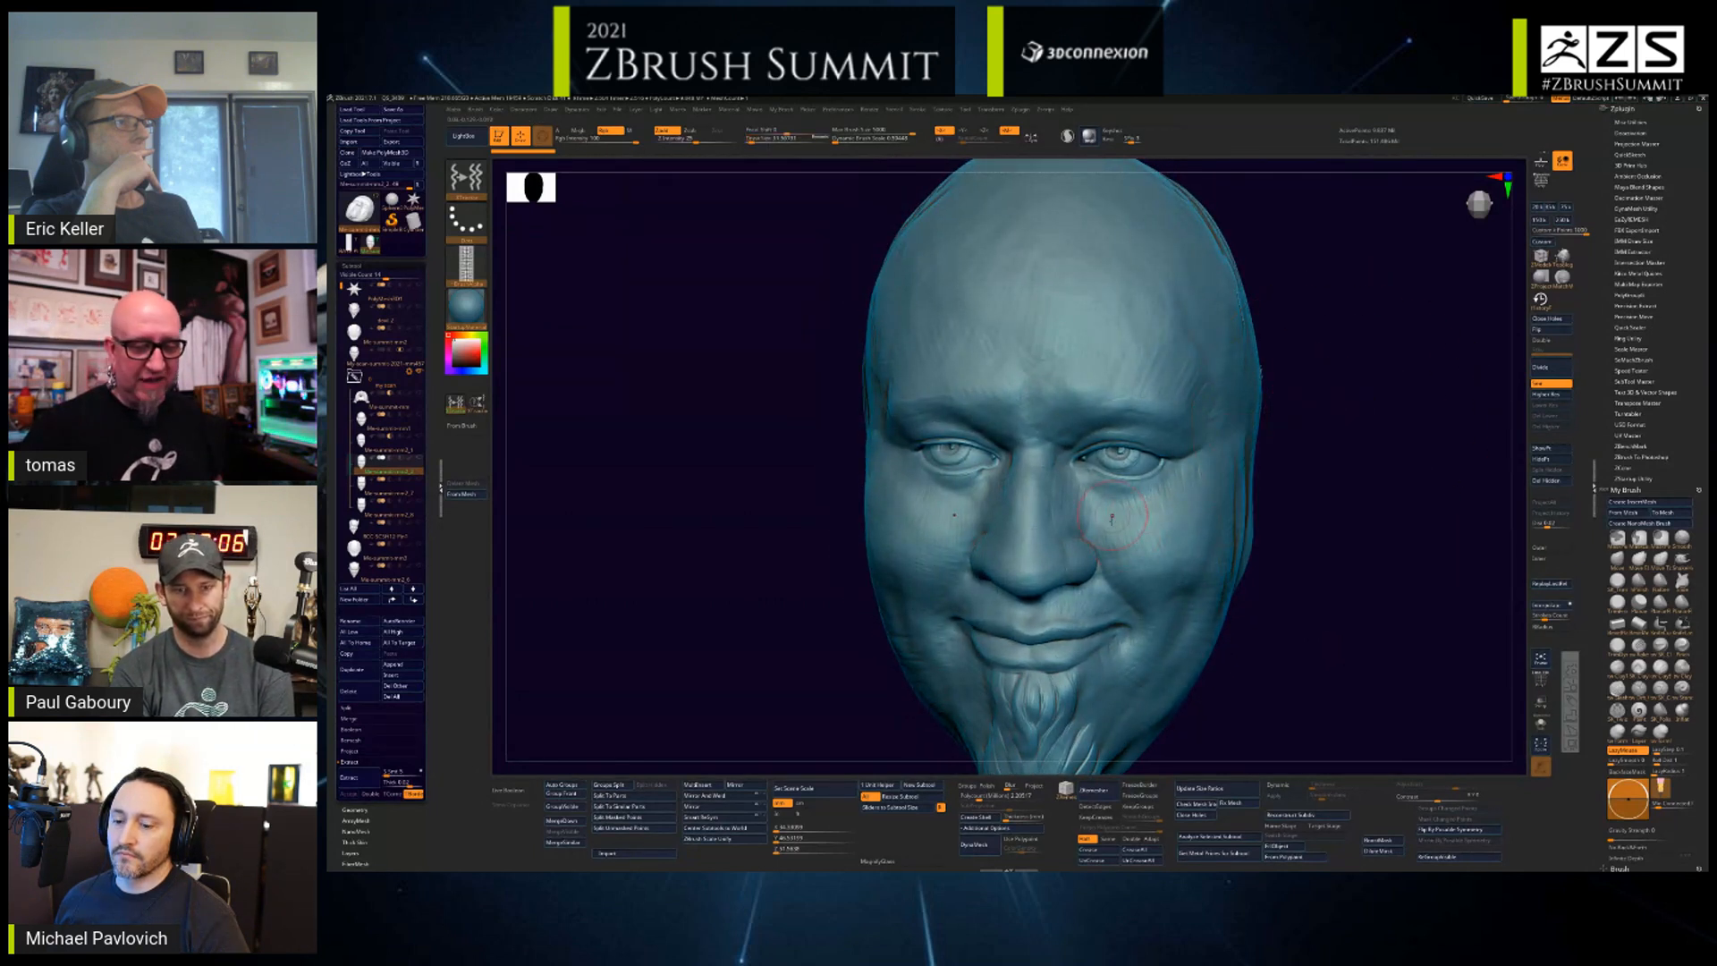
pyautogui.moveTo(1111, 519); pyautogui.dragTo(1134, 545, button='right')
pyautogui.press('space')
pyautogui.moveTo(1168, 526); pyautogui.dragTo(1157, 526)
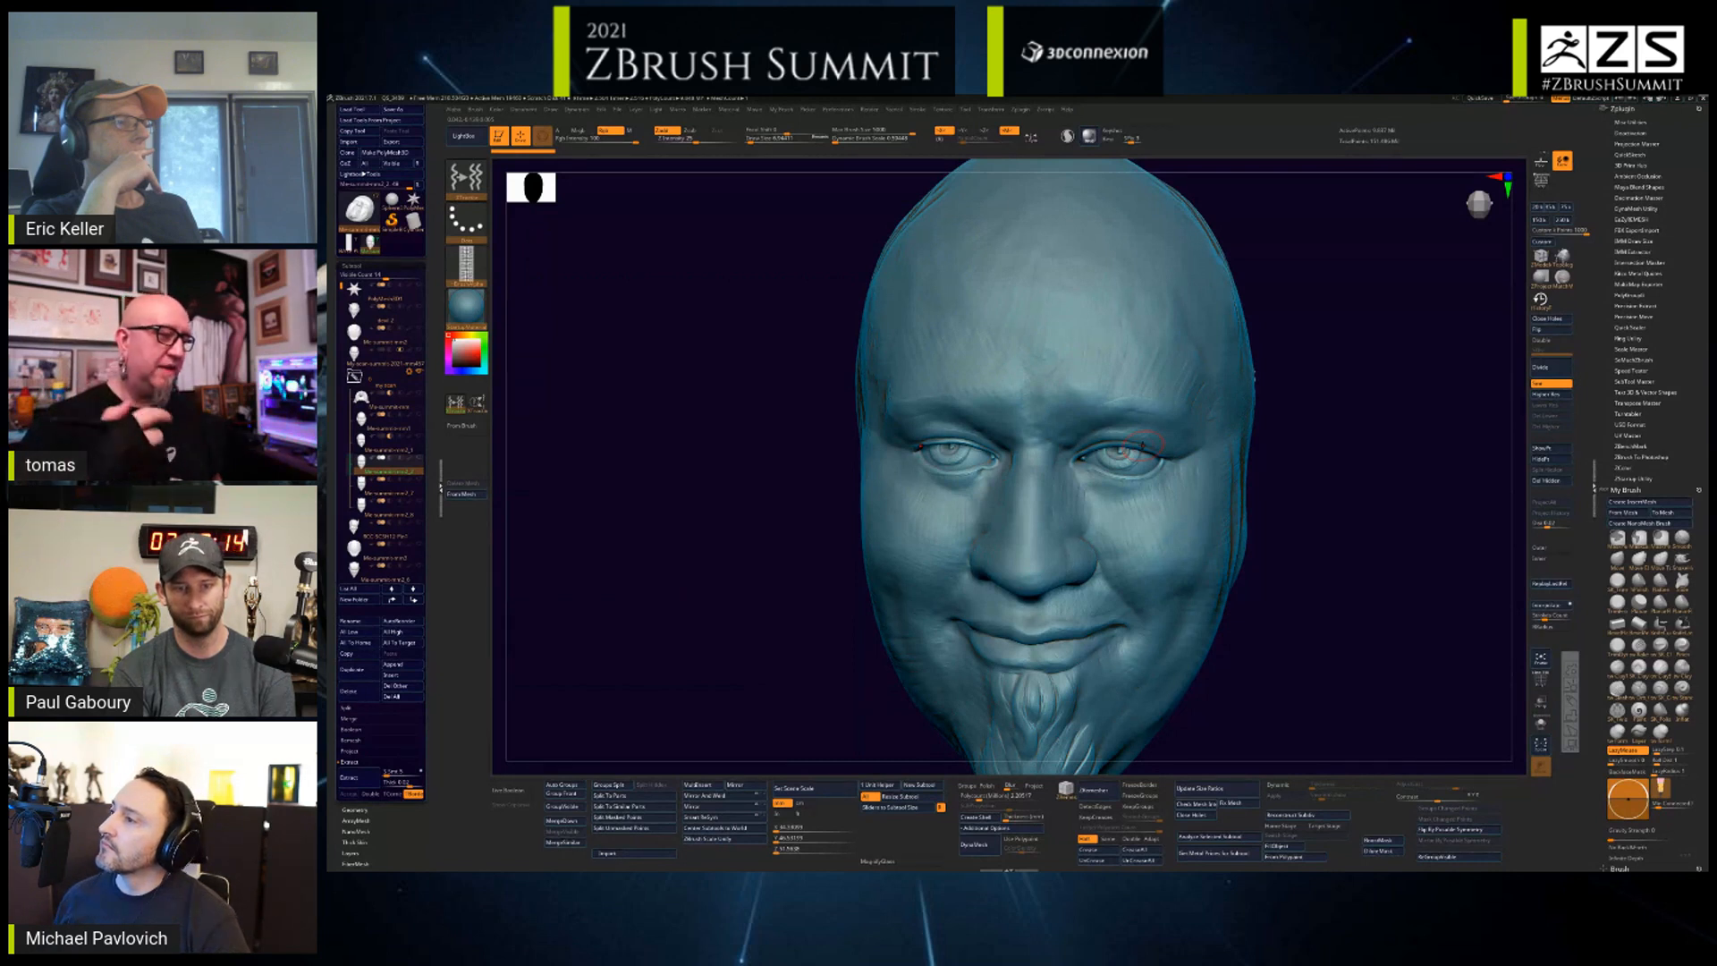
pyautogui.click(694, 138)
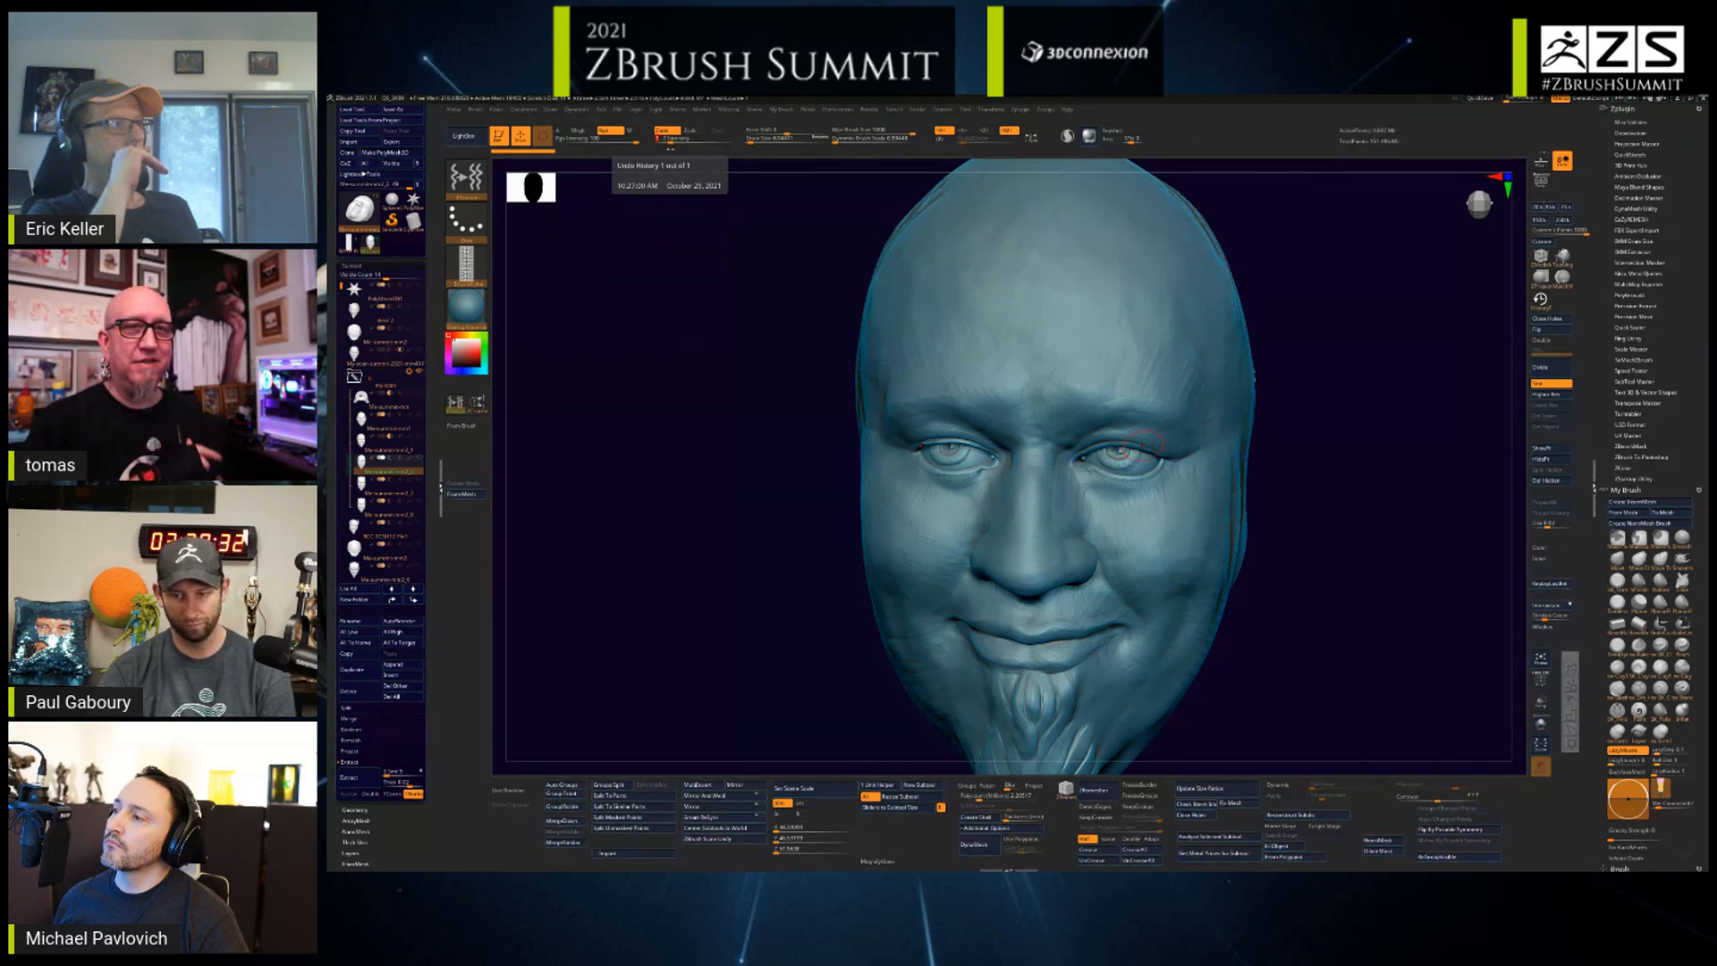
pyautogui.moveTo(1299, 441)
pyautogui.keyDown('alt'); pyautogui.mouseDown()
pyautogui.moveTo(1303, 375)
pyautogui.moveTo(1377, 376)
pyautogui.mouseUp(); pyautogui.keyUp('alt')
pyautogui.press('space')
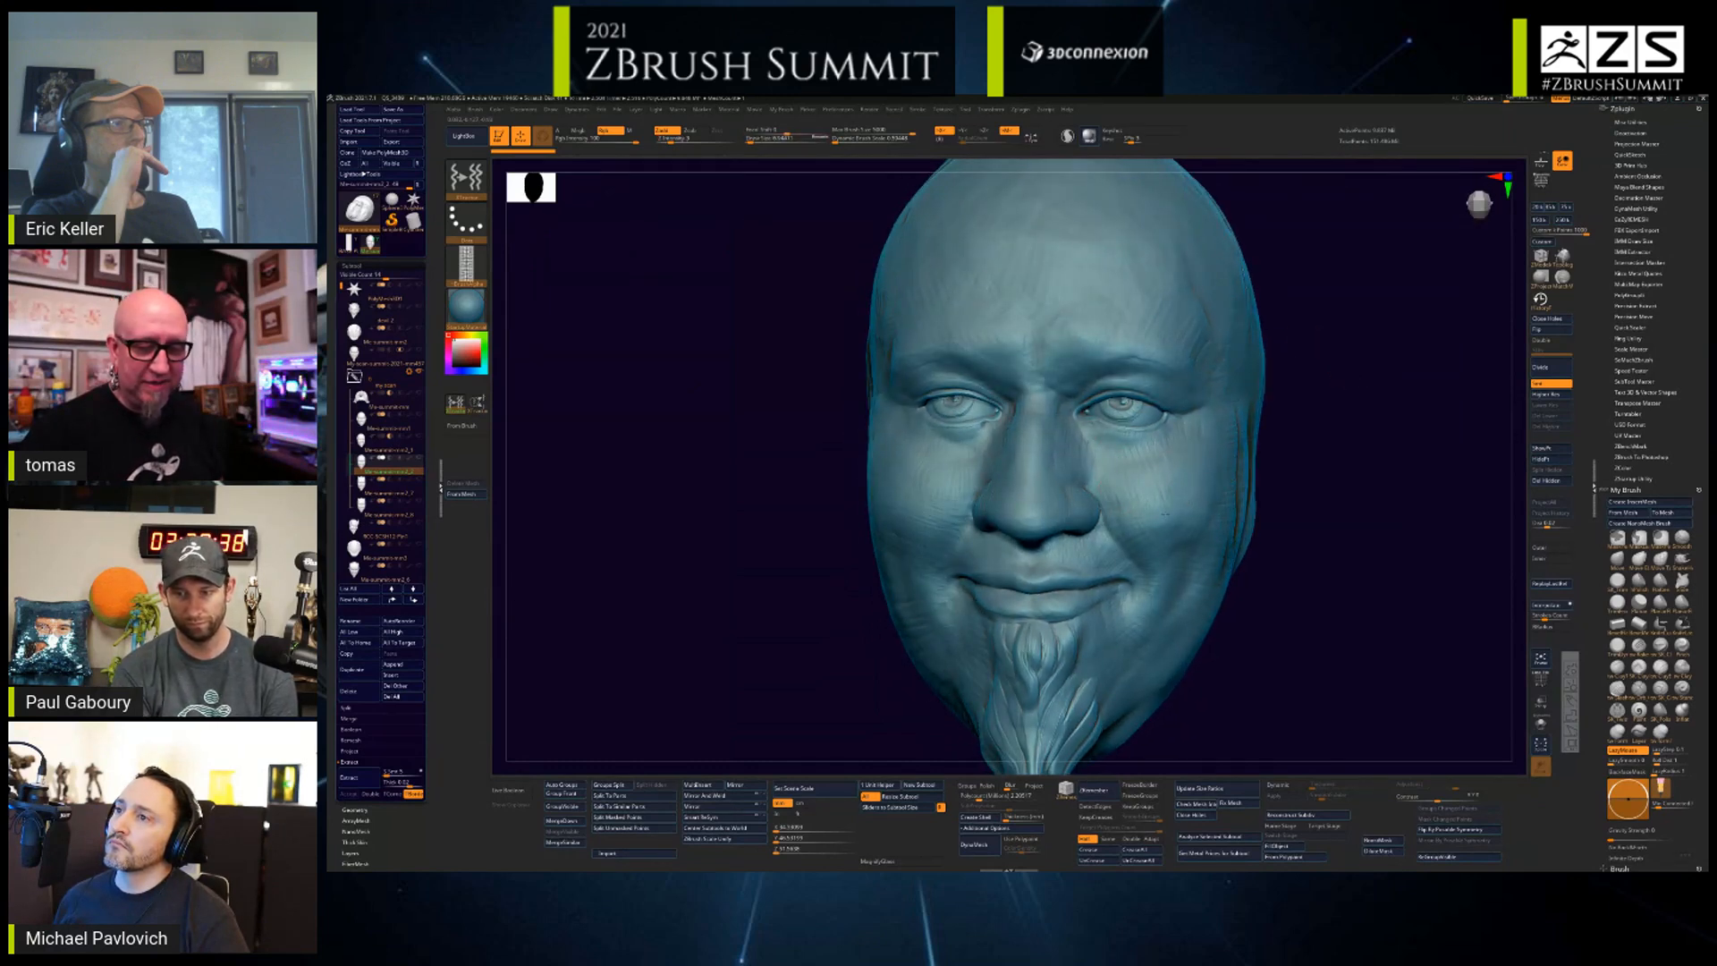
pyautogui.moveTo(1165, 514); pyautogui.dragTo(1172, 522)
# - Sculpt planes on the cheek, around the eye and across the brow with the TrimDynamic brush
pyautogui.click(1620, 668)
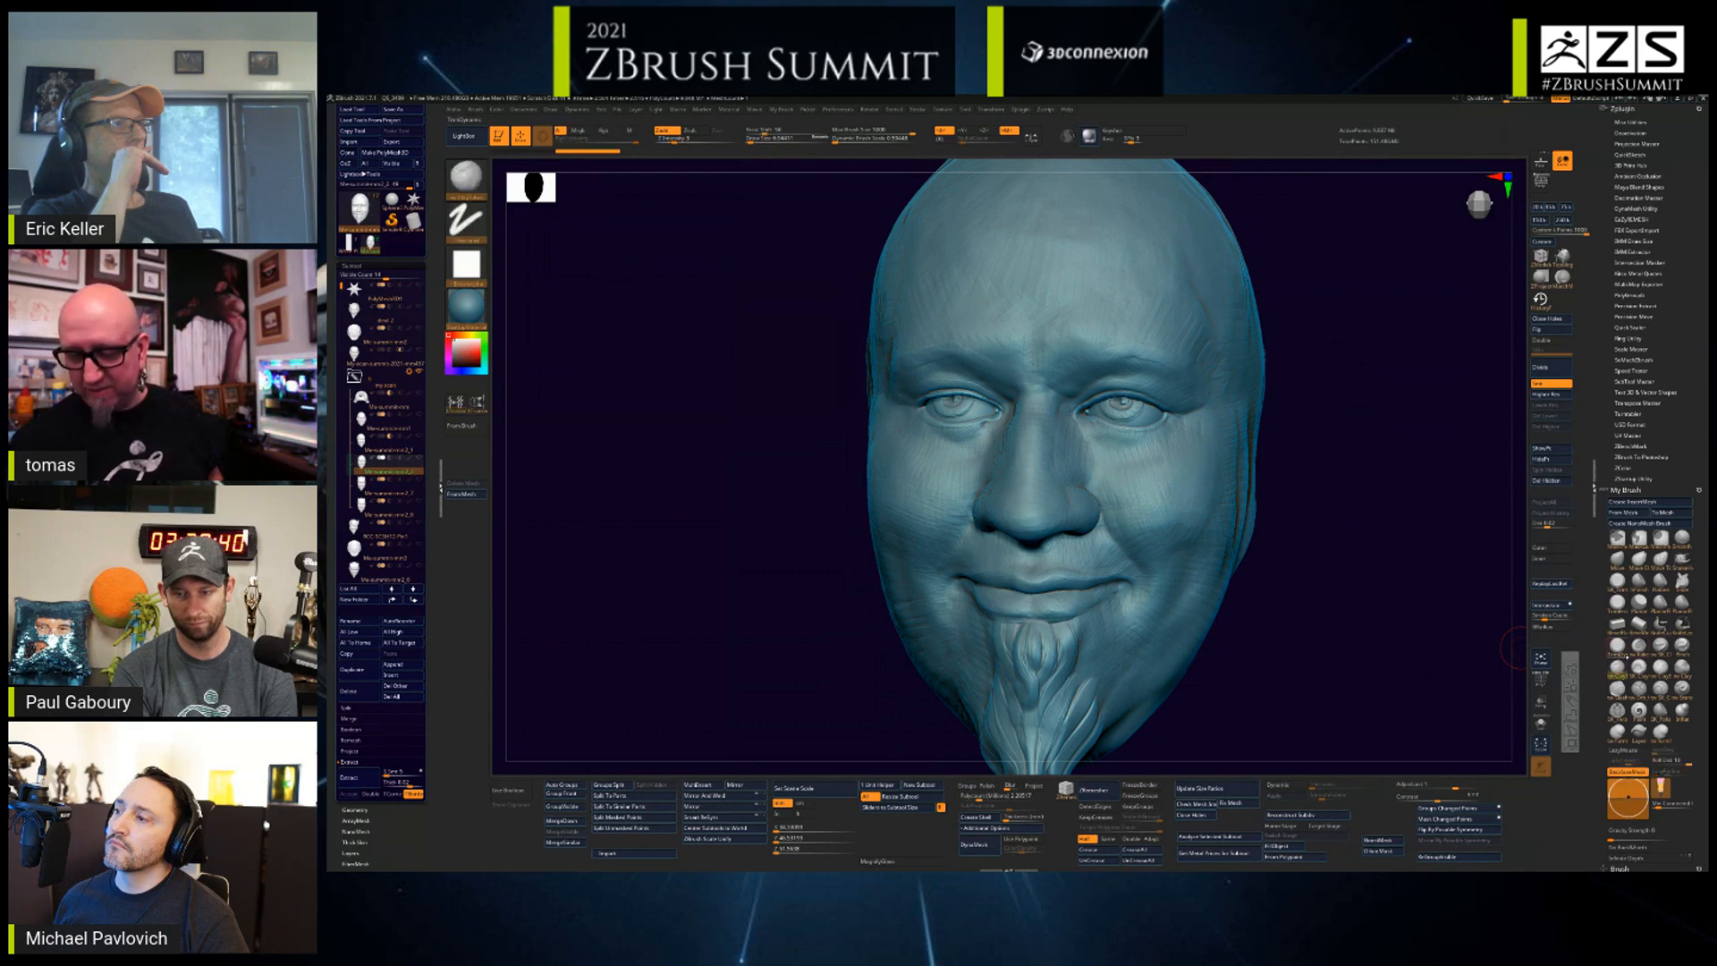
pyautogui.hotkey('ctrl', 'z')
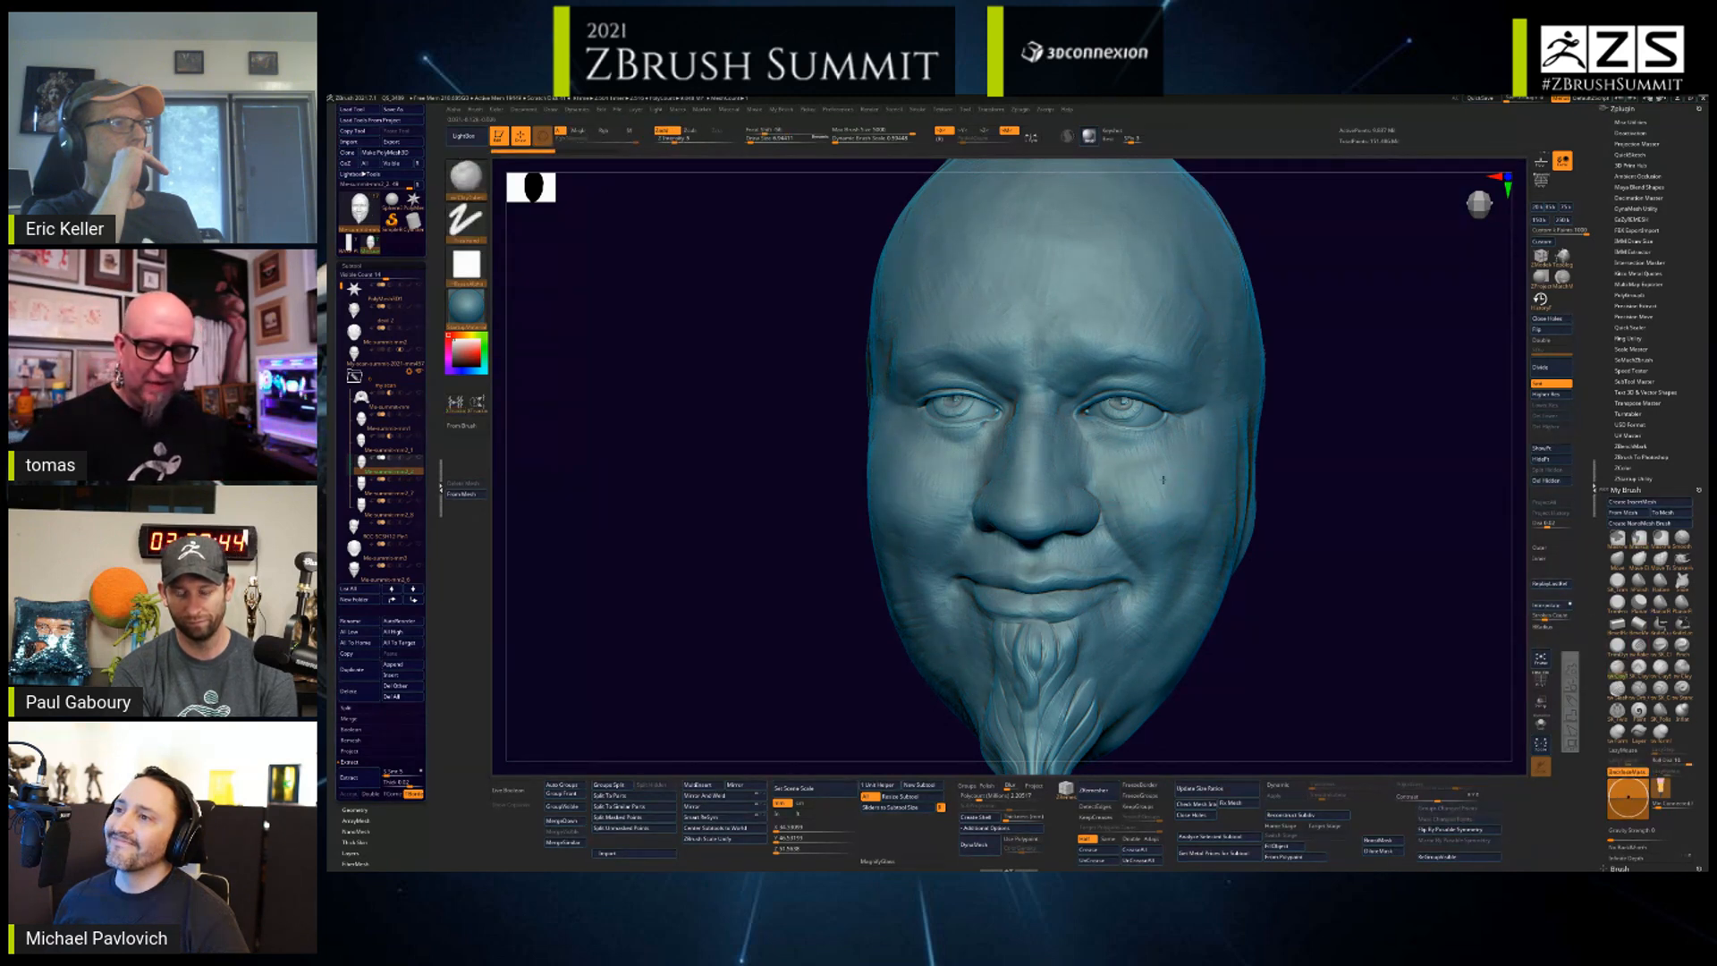
pyautogui.moveTo(1162, 480); pyautogui.dragTo(1205, 502)
pyautogui.moveTo(1123, 465)
pyautogui.mouseDown()
pyautogui.moveTo(1106, 455)
pyautogui.moveTo(1118, 440)
pyautogui.moveTo(1163, 433)
pyautogui.mouseUp()
pyautogui.moveTo(1154, 429); pyautogui.dragTo(1118, 396, button='right')
pyautogui.moveTo(1098, 384)
pyautogui.mouseDown()
pyautogui.moveTo(1118, 379)
pyautogui.moveTo(1082, 363)
pyautogui.mouseUp()
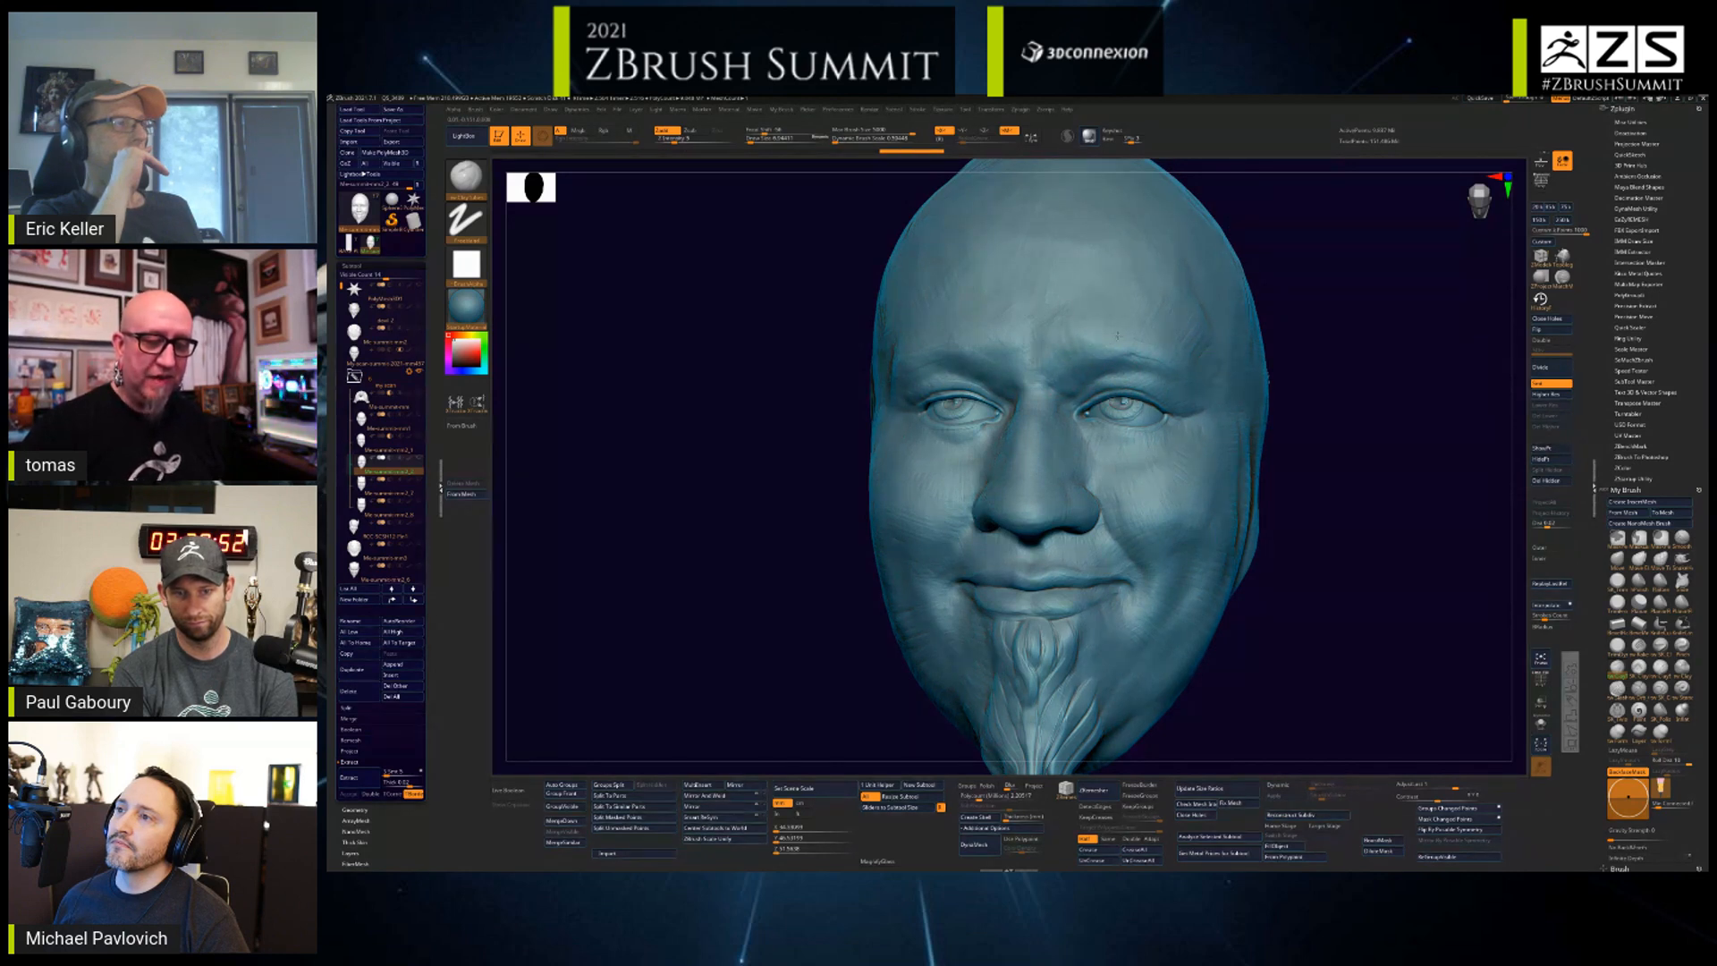
pyautogui.moveTo(1087, 362); pyautogui.dragTo(1069, 353)
pyautogui.moveTo(1330, 503)
pyautogui.keyDown('alt'); pyautogui.mouseDown()
pyautogui.moveTo(1345, 452)
pyautogui.moveTo(1389, 447)
pyautogui.mouseUp(); pyautogui.keyUp('alt')
pyautogui.moveTo(1389, 447); pyautogui.dragTo(1269, 485)
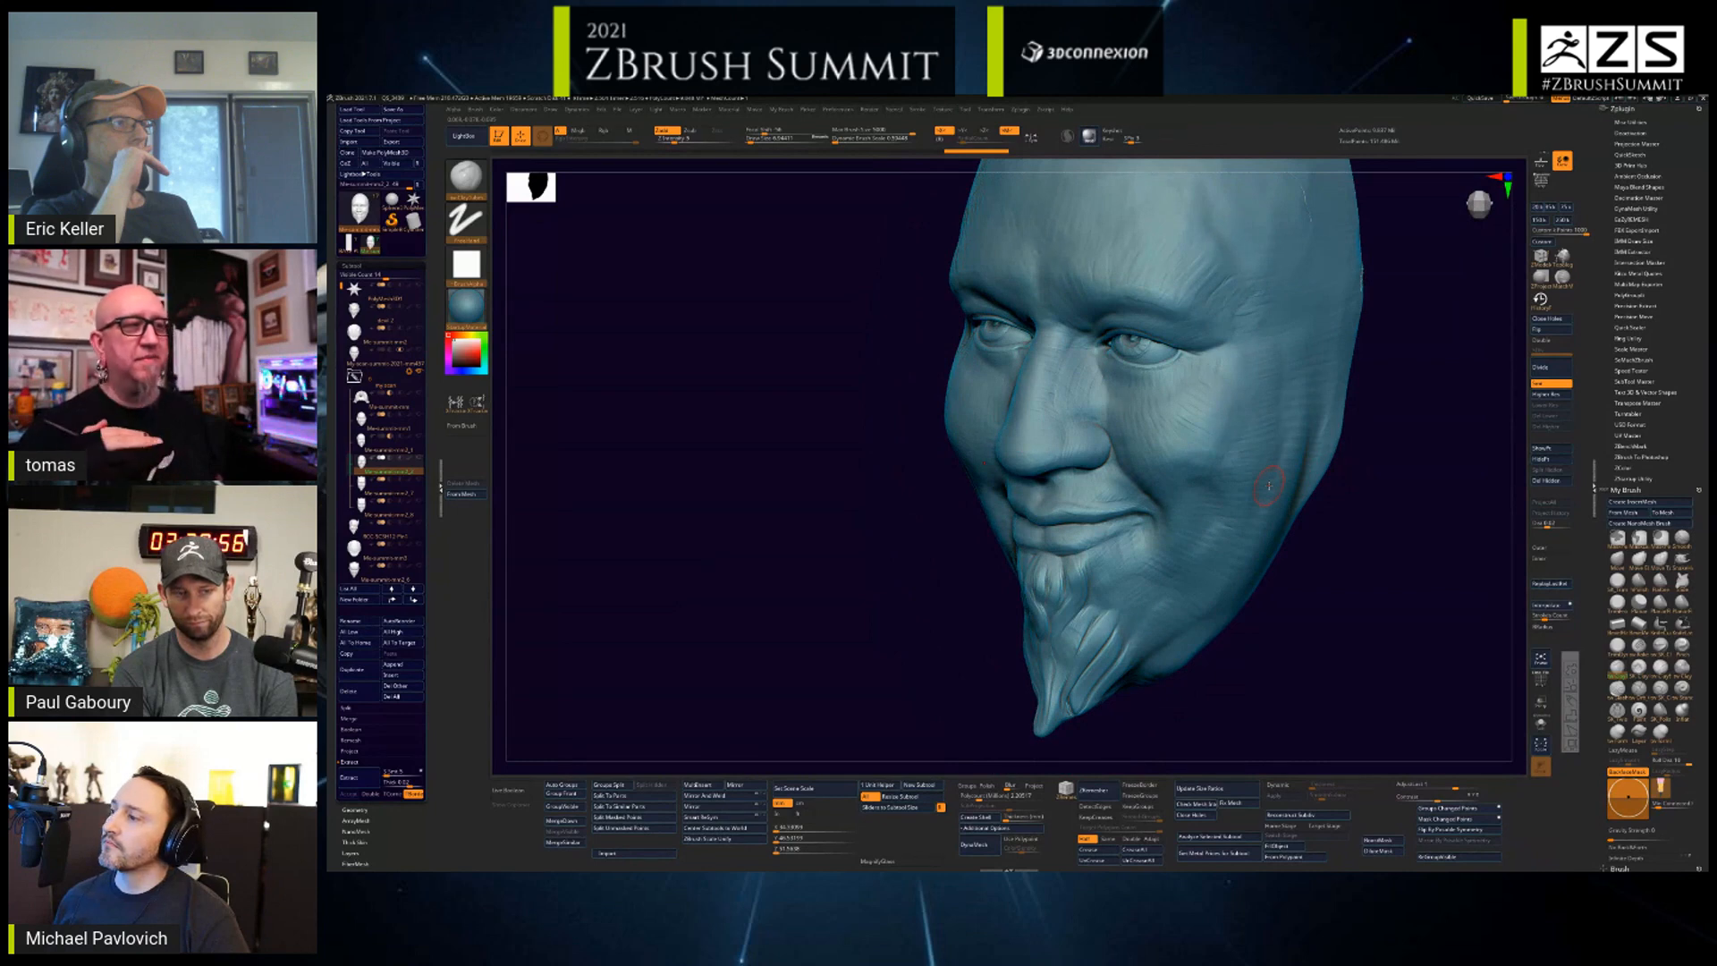
# - Flatten and refine the cheek plane below the eye with further TrimDynamic strokes
pyautogui.moveTo(1372, 567)
pyautogui.mouseDown()
pyautogui.moveTo(1342, 591)
pyautogui.moveTo(1341, 422)
pyautogui.moveTo(1204, 476)
pyautogui.mouseUp()
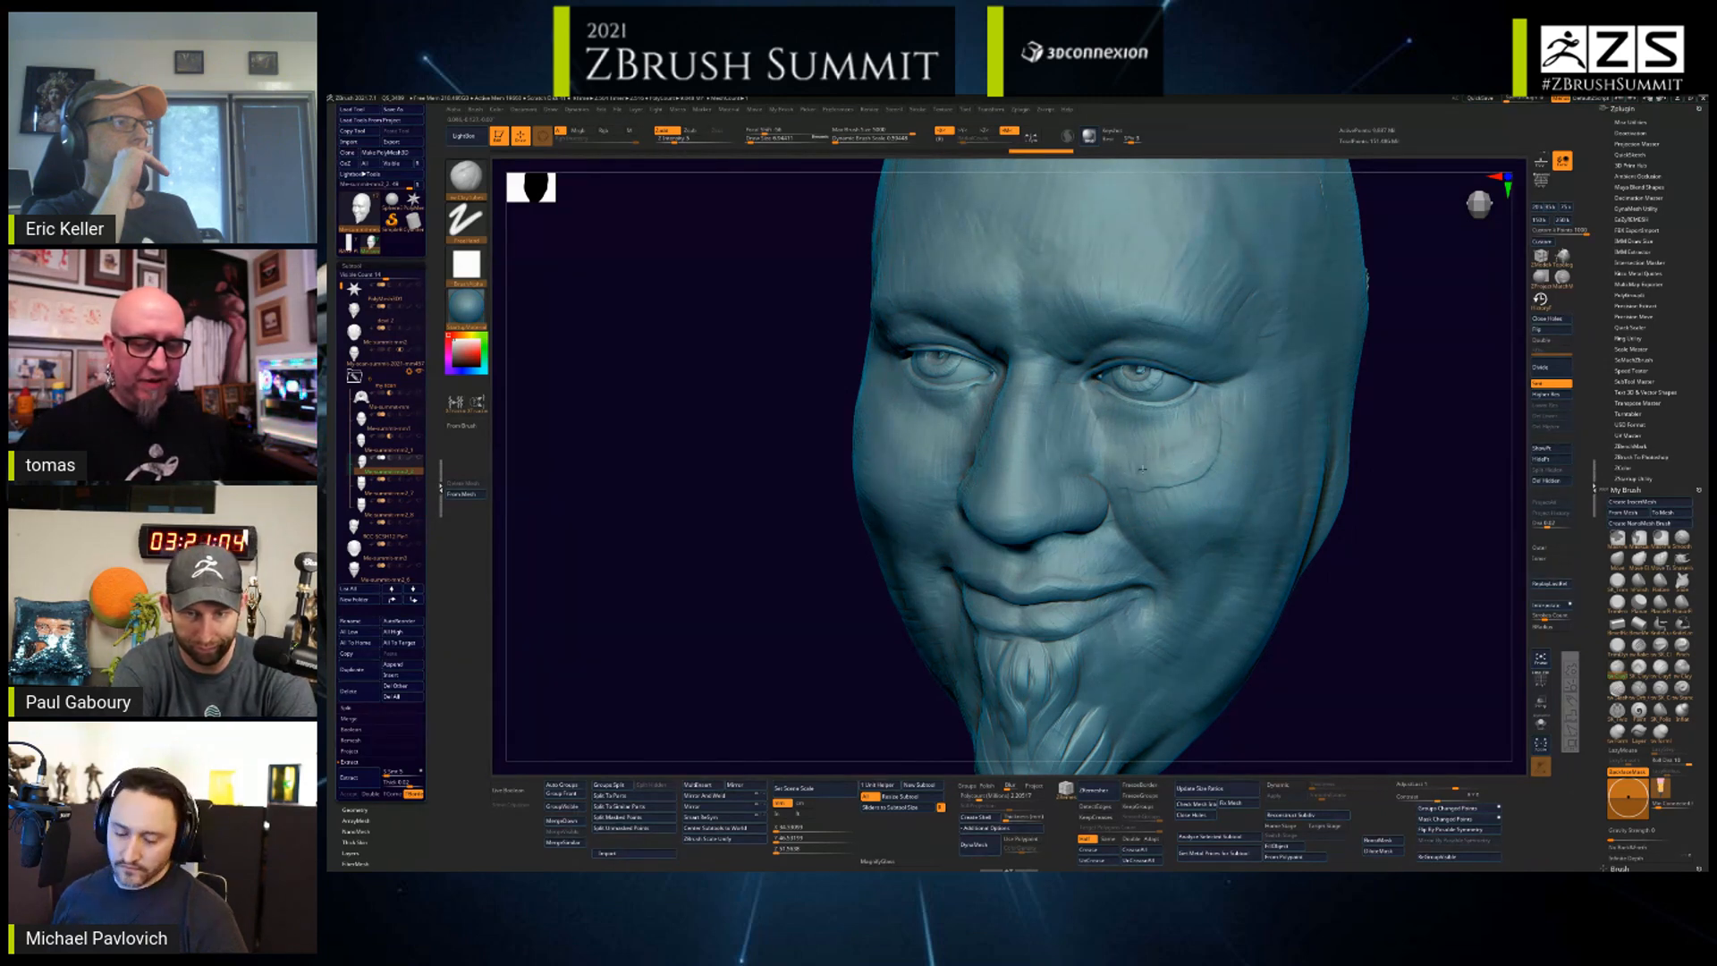
pyautogui.moveTo(1243, 506); pyautogui.dragTo(1240, 451)
pyautogui.moveTo(1252, 501); pyautogui.dragTo(1185, 452, button='right')
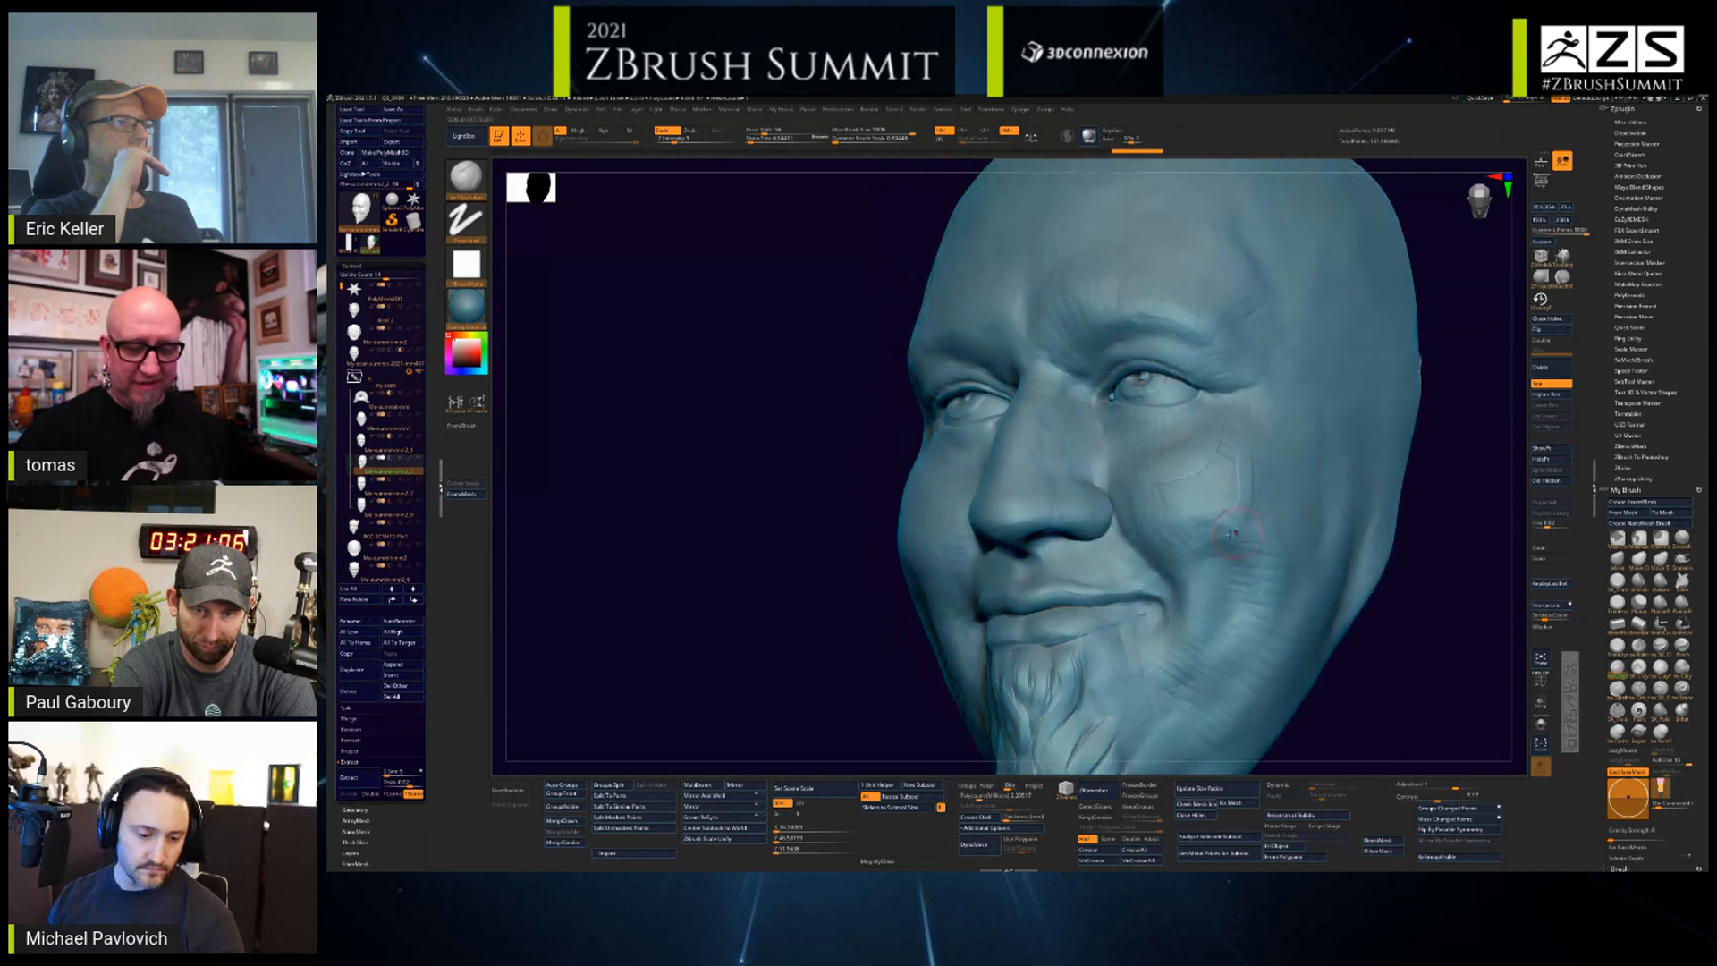
pyautogui.moveTo(1236, 465)
pyautogui.mouseDown()
pyautogui.moveTo(1215, 511)
pyautogui.moveTo(1279, 514)
pyautogui.moveTo(1248, 528)
pyautogui.mouseUp()
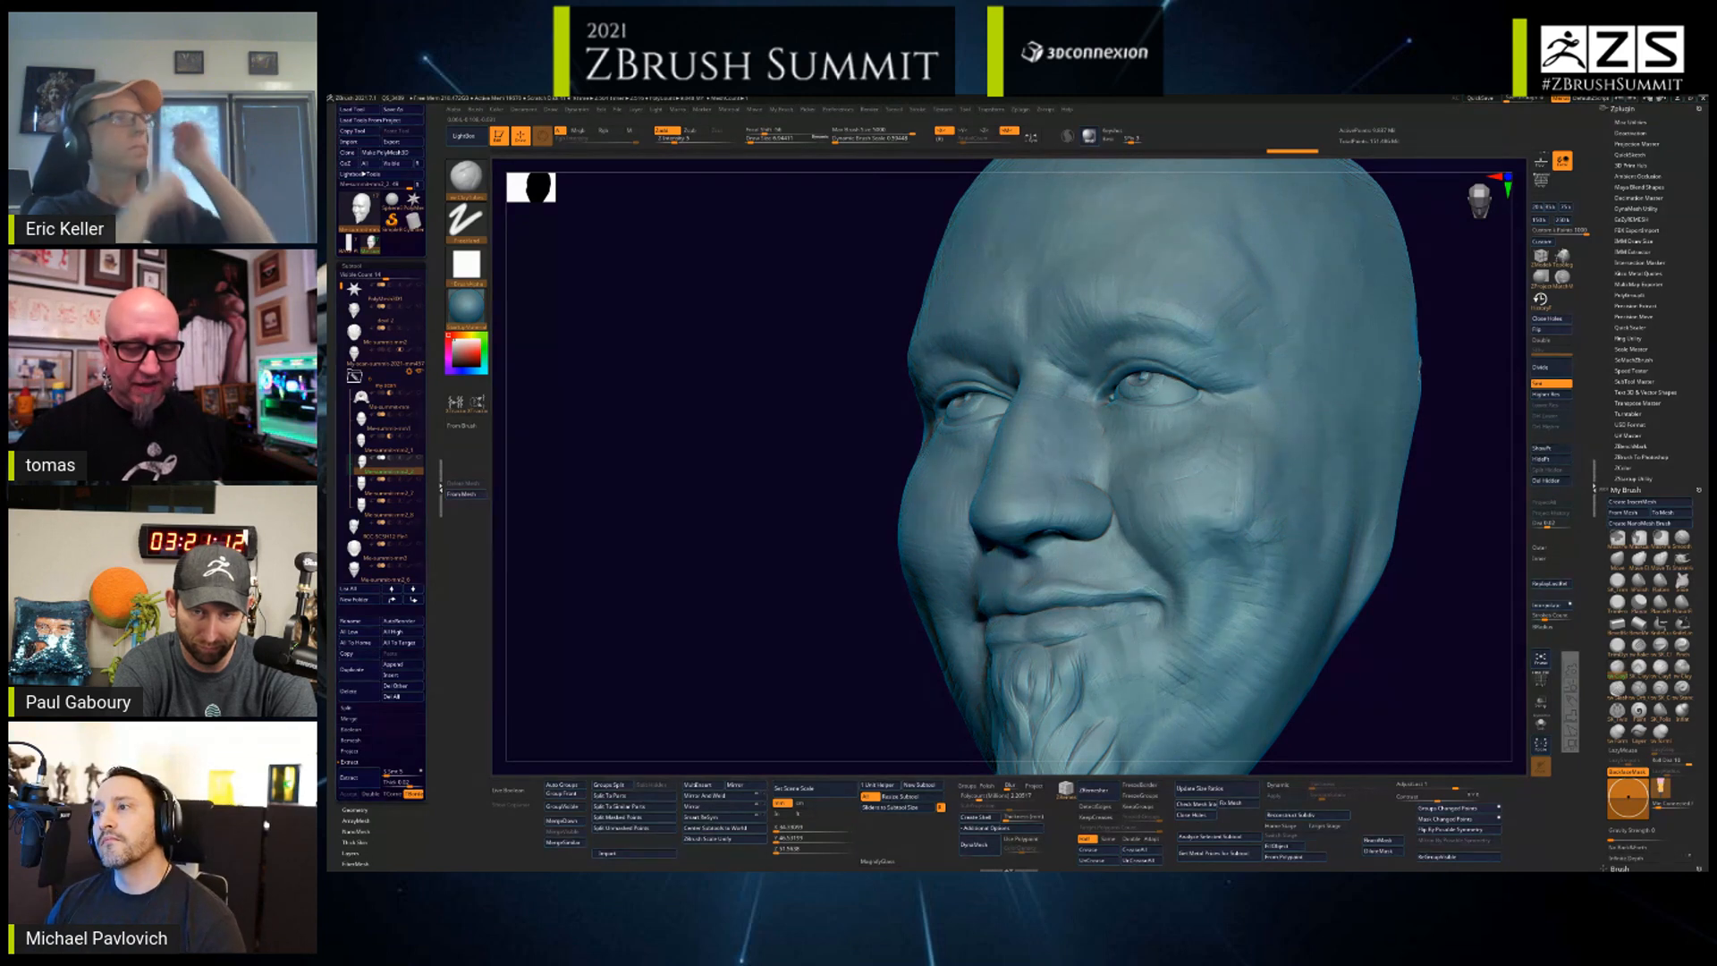
pyautogui.keyDown('ctrl'); pyautogui.moveTo(1380, 633); pyautogui.dragTo(1392, 603, button='right'); pyautogui.keyUp('ctrl')
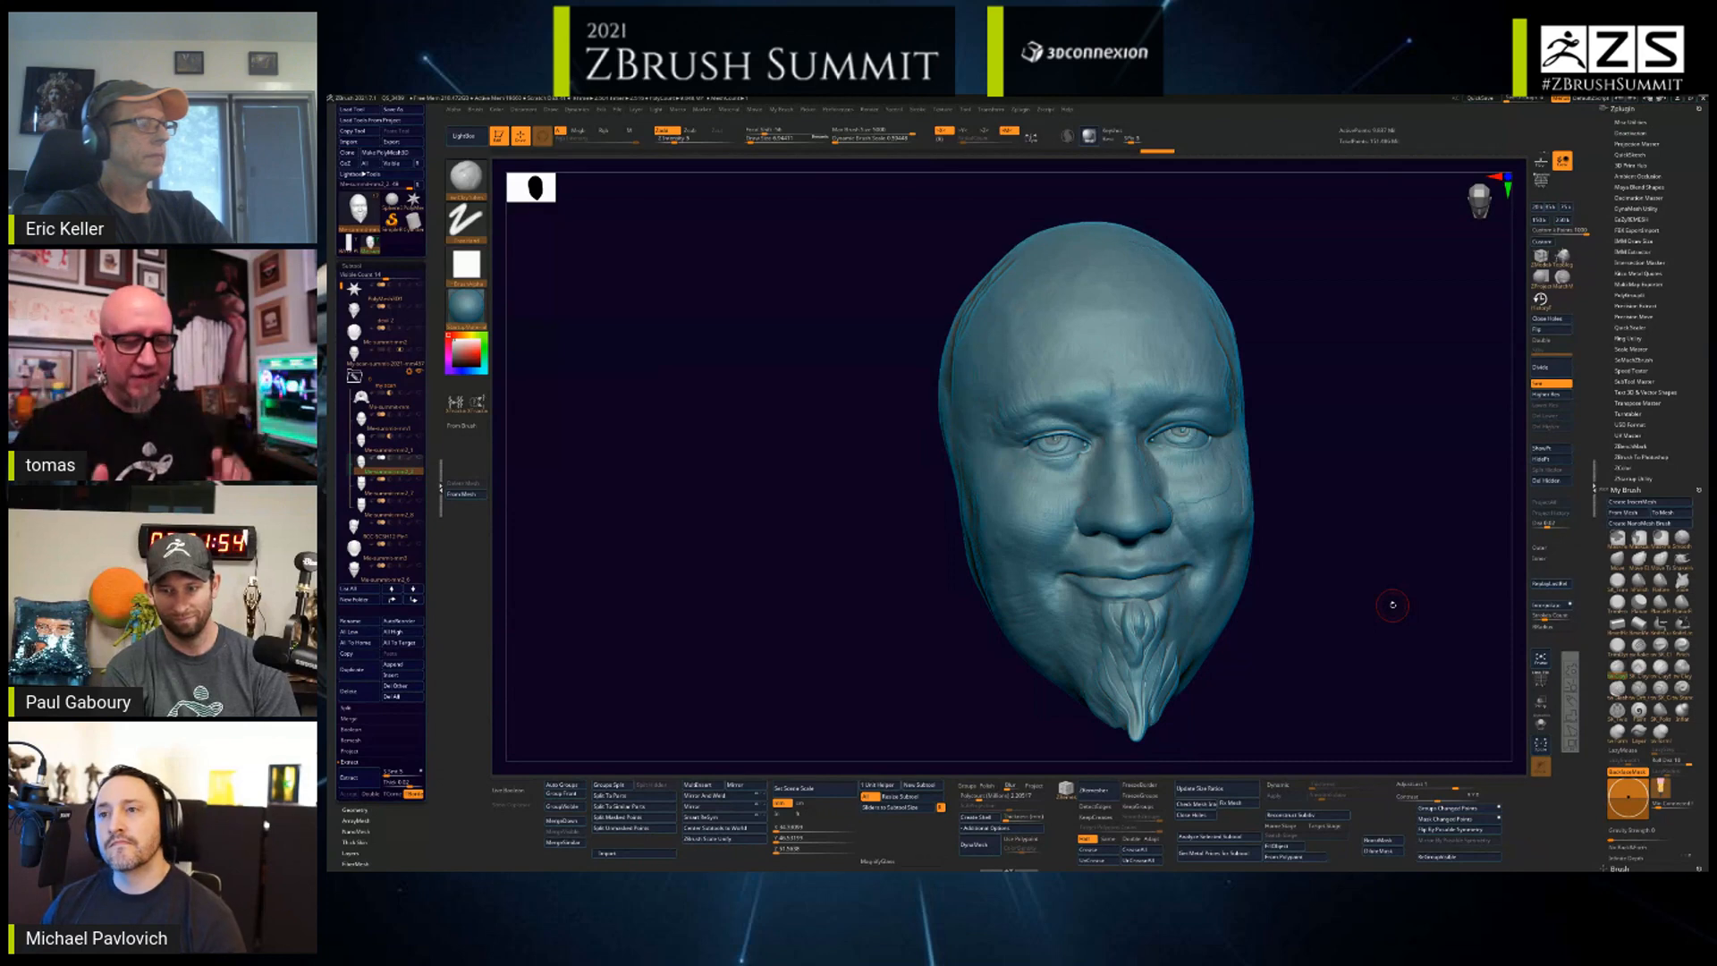
# - Examine the whole face from the front and above, and select the next subtool, the face version with horns
pyautogui.moveTo(1322, 575)
pyautogui.keyDown('alt'); pyautogui.mouseDown()
pyautogui.moveTo(1321, 471)
pyautogui.moveTo(1285, 499)
pyautogui.moveTo(1289, 529)
pyautogui.mouseUp(); pyautogui.keyUp('alt')
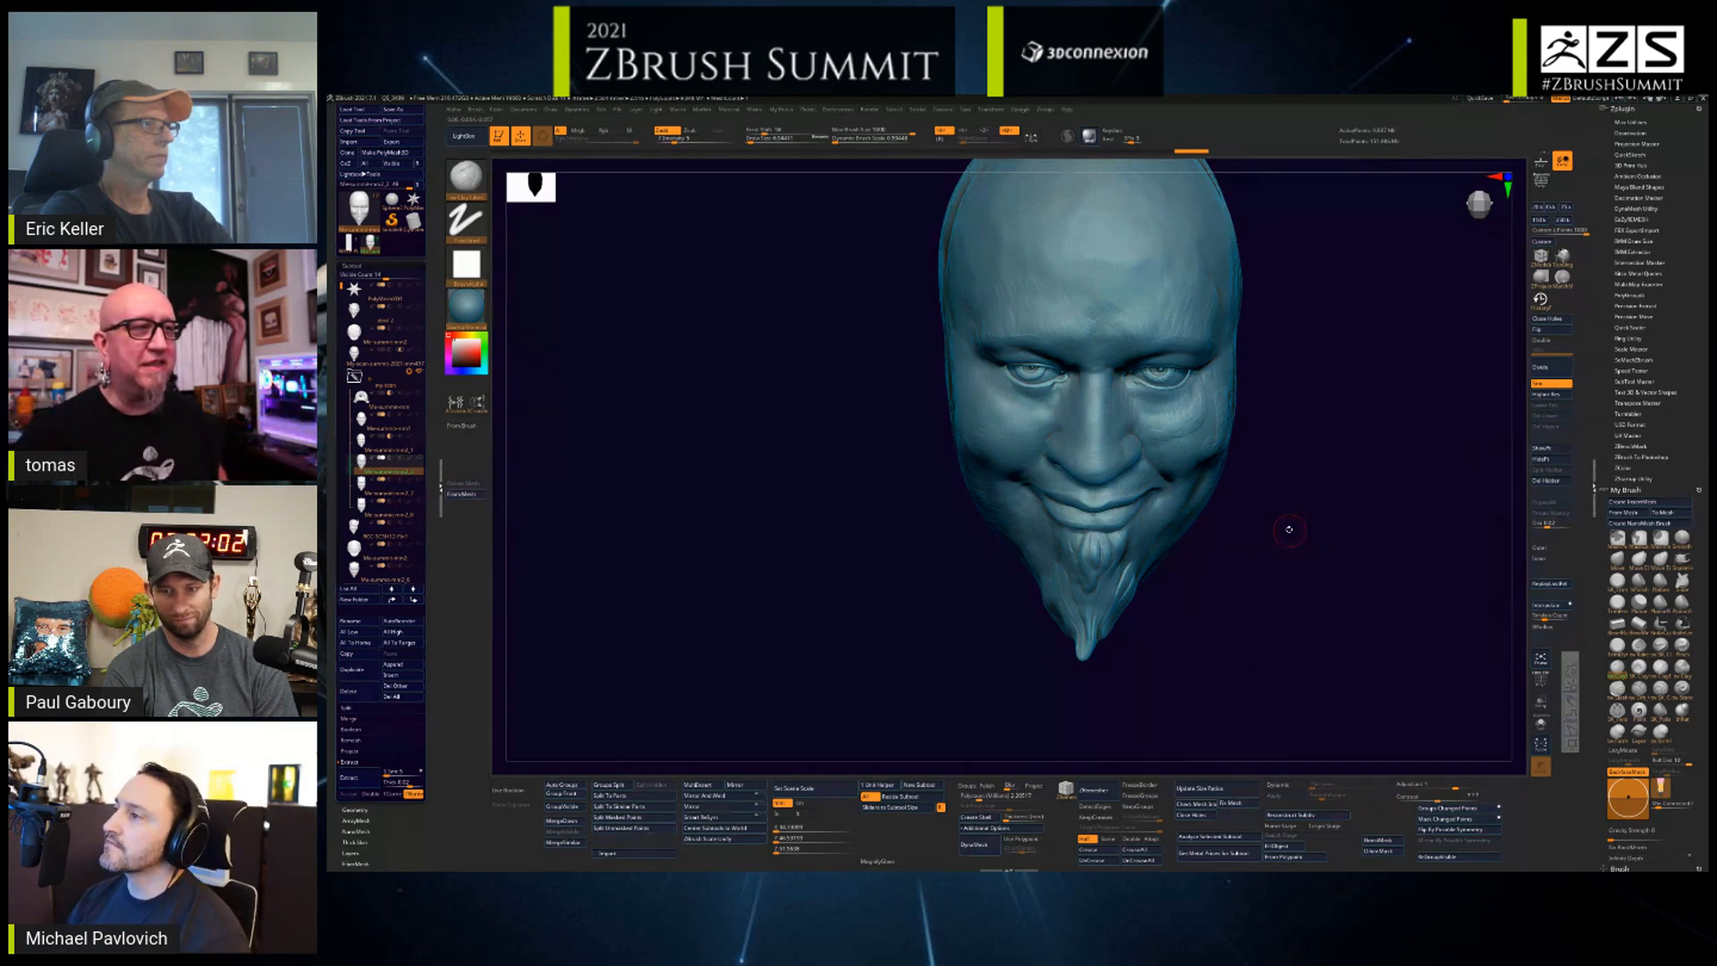
pyautogui.moveTo(1282, 564)
pyautogui.mouseDown()
pyautogui.moveTo(1284, 488)
pyautogui.moveTo(1275, 504)
pyautogui.mouseUp()
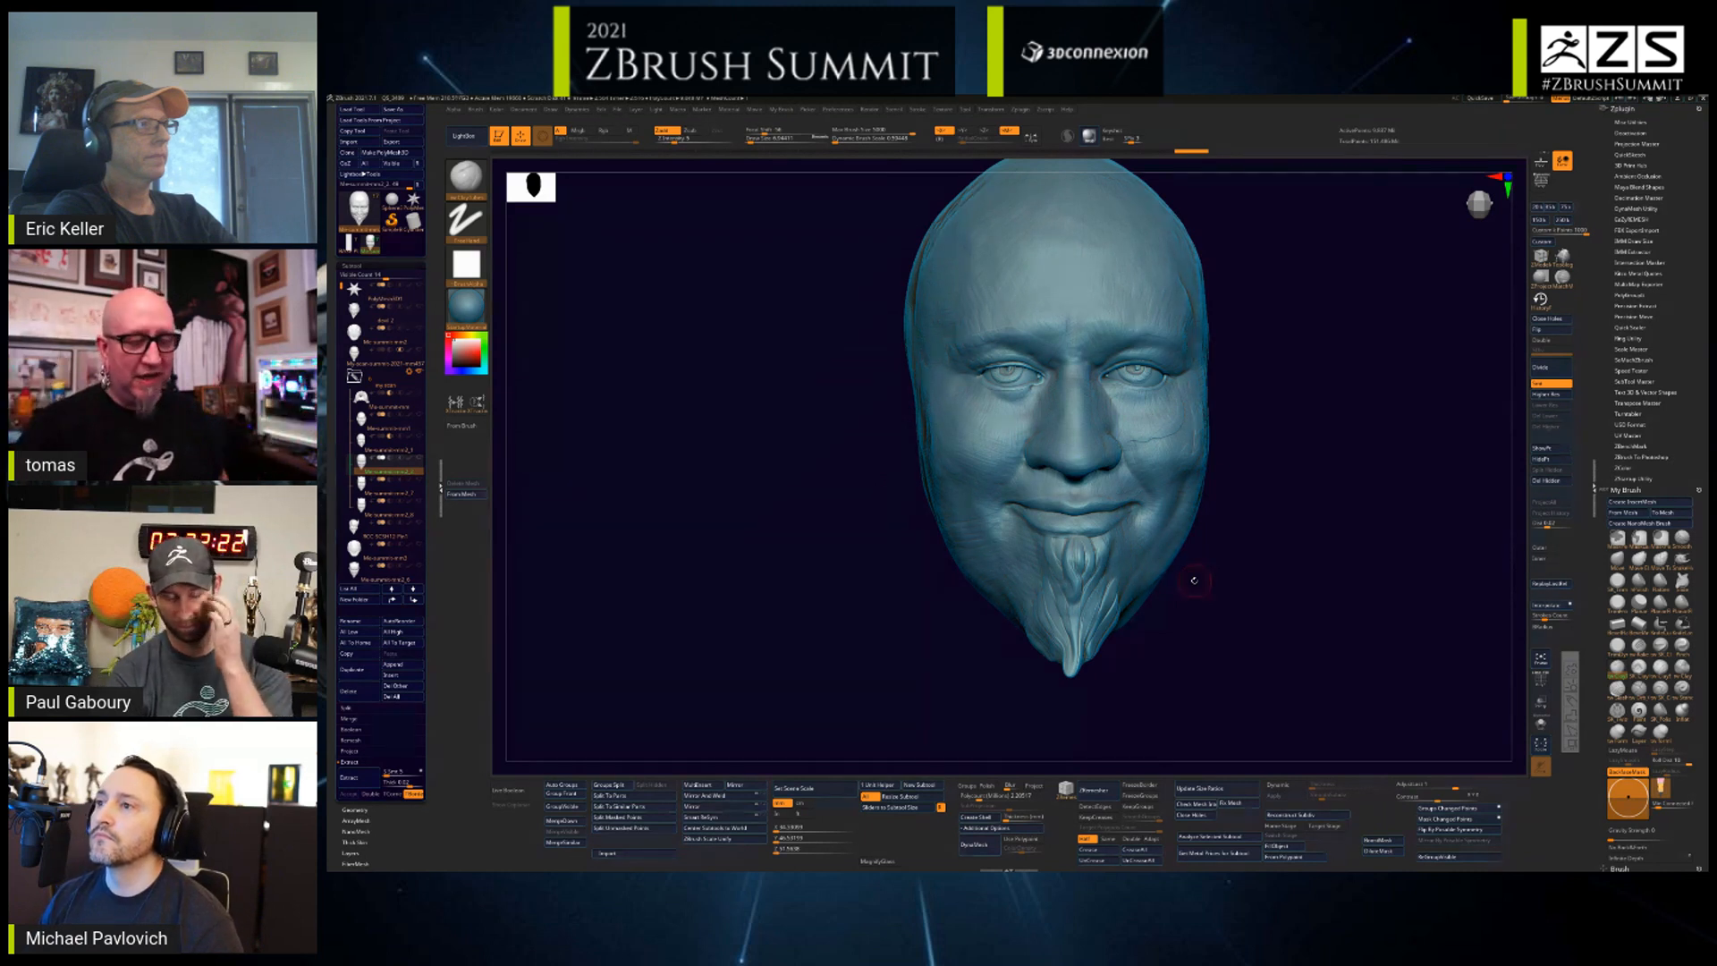
pyautogui.moveTo(1212, 621); pyautogui.dragTo(1190, 636)
pyautogui.moveTo(1301, 597); pyautogui.dragTo(1317, 602)
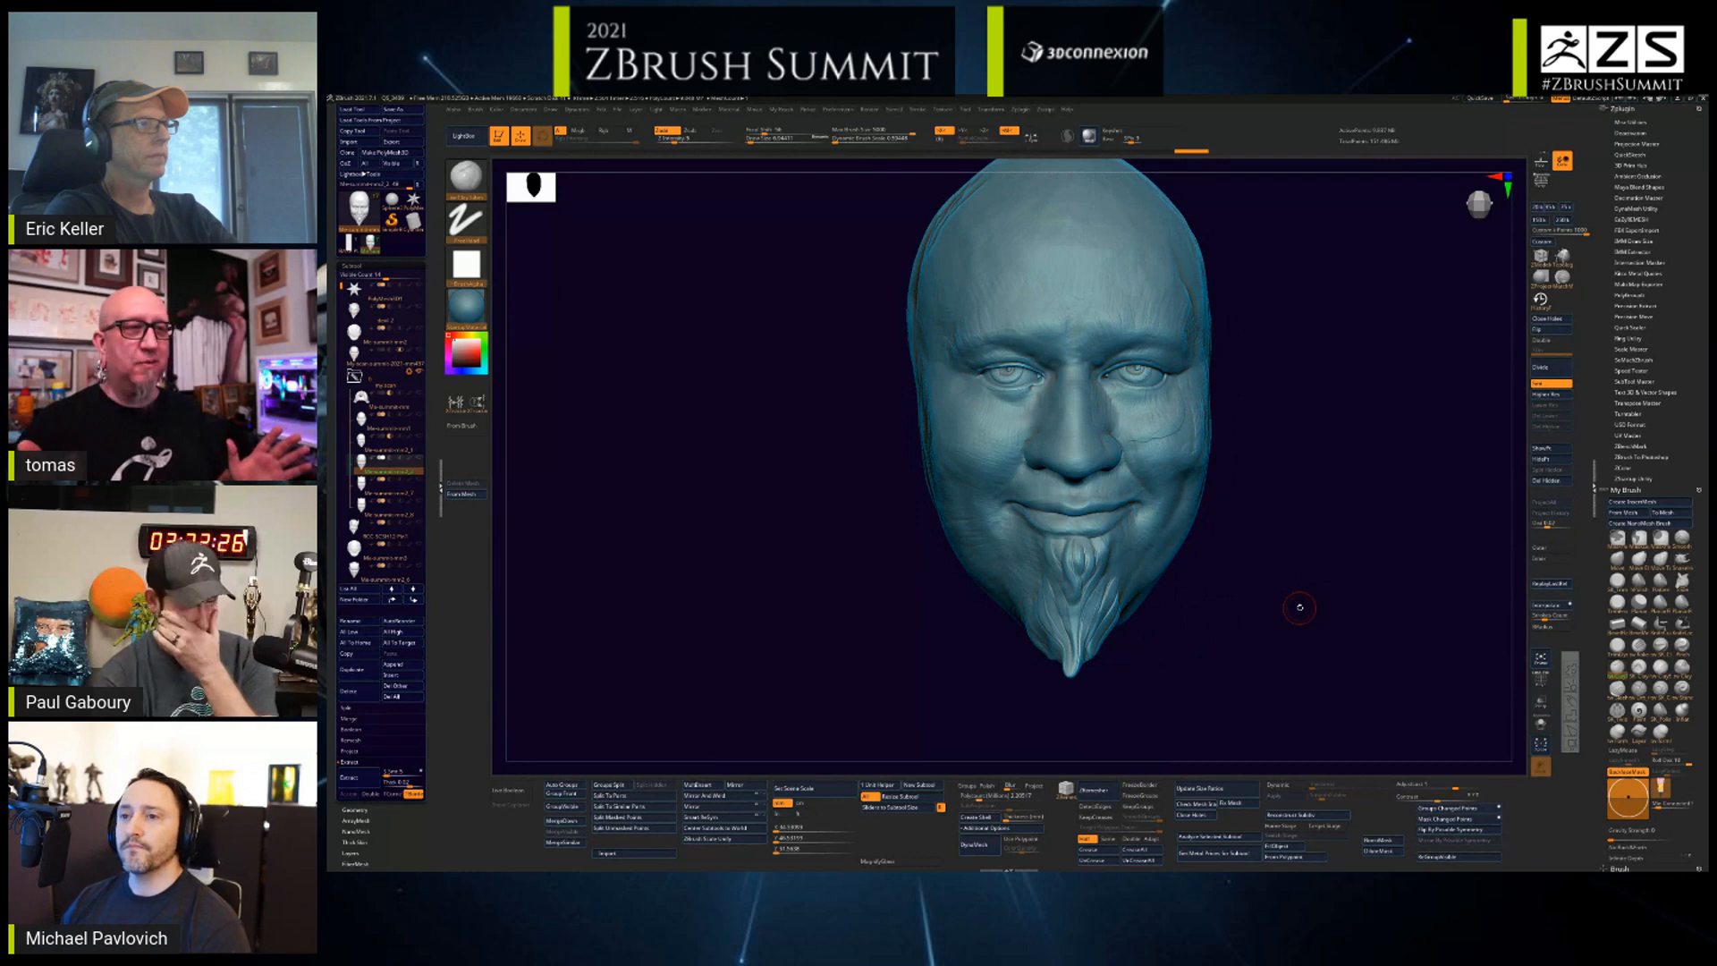
pyautogui.press('Down')
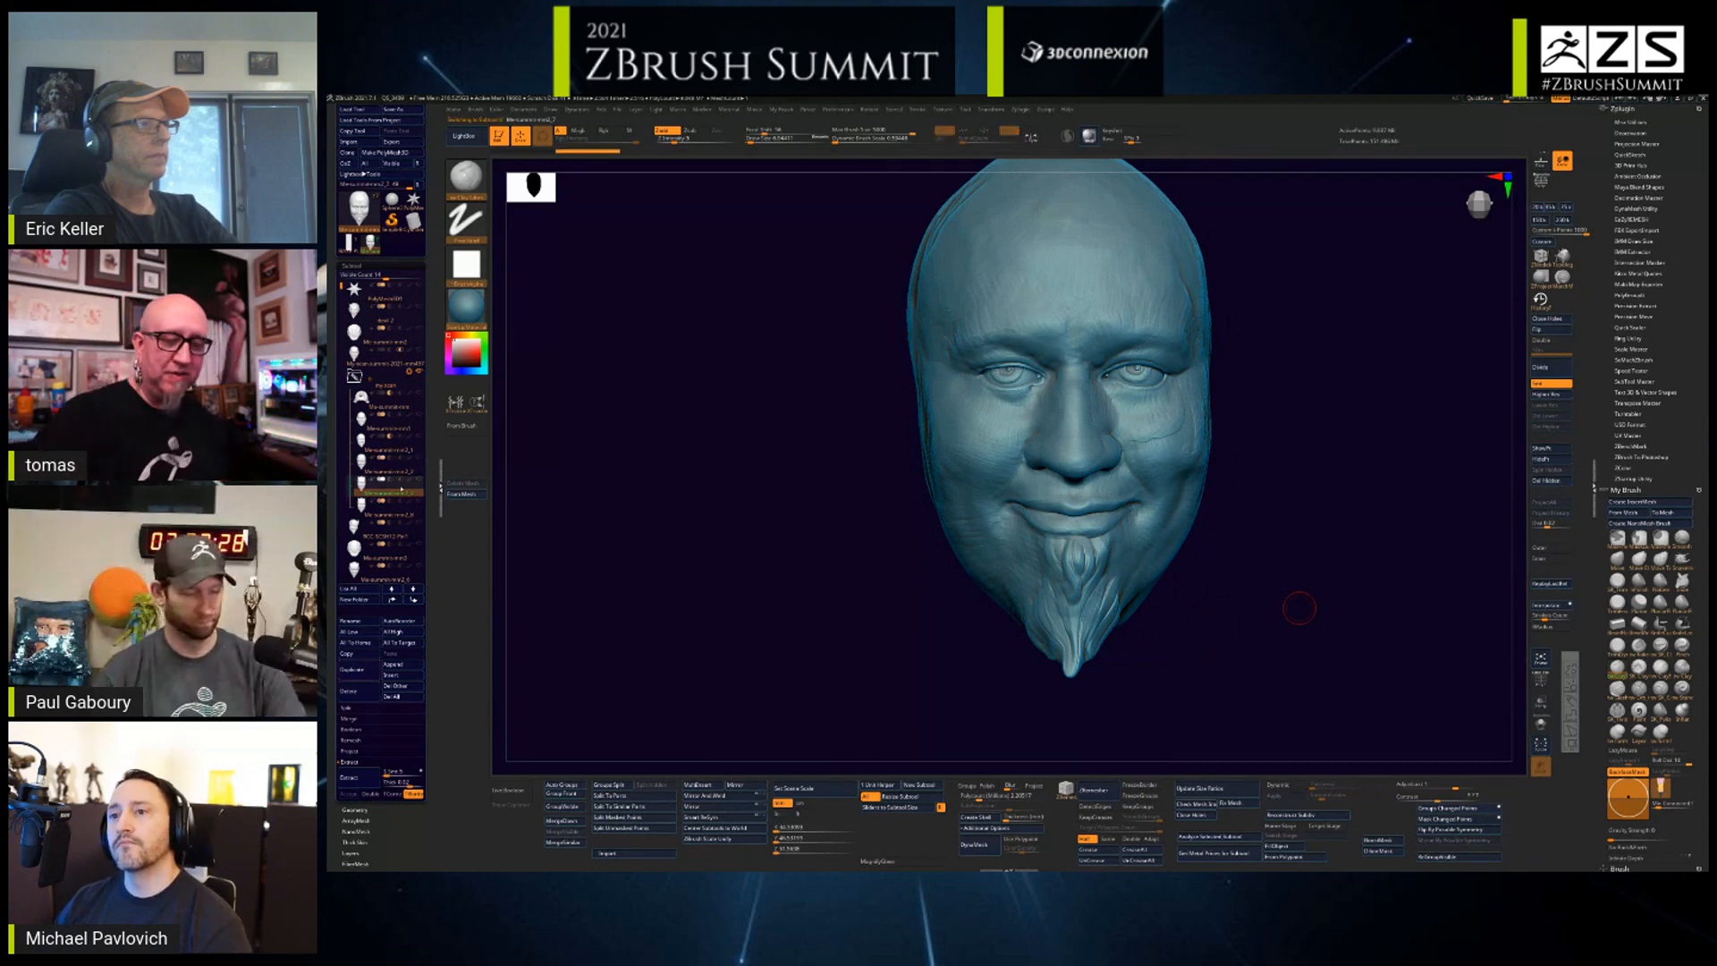
pyautogui.moveTo(1318, 471); pyautogui.dragTo(1306, 580)
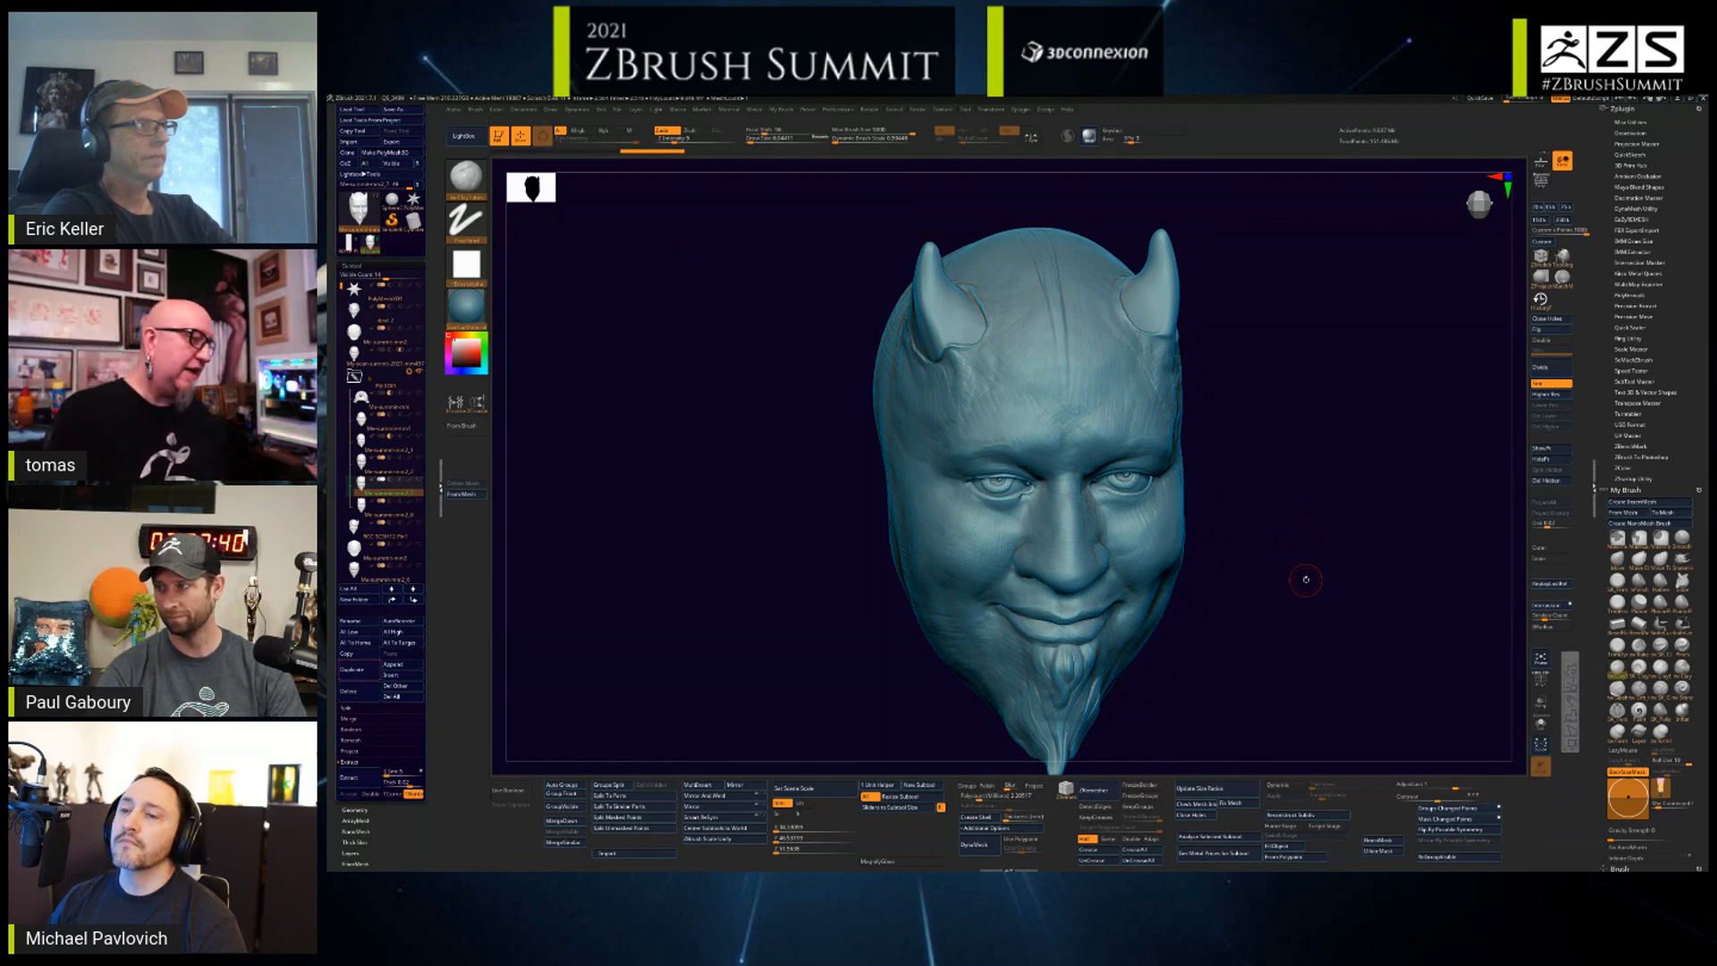
# - Switch to the base plate tool and view its sculpted plates one after another, ending on the one with vertical folds
pyautogui.click(348, 244)
pyautogui.moveTo(1296, 644); pyautogui.dragTo(1391, 601)
pyautogui.press('f')
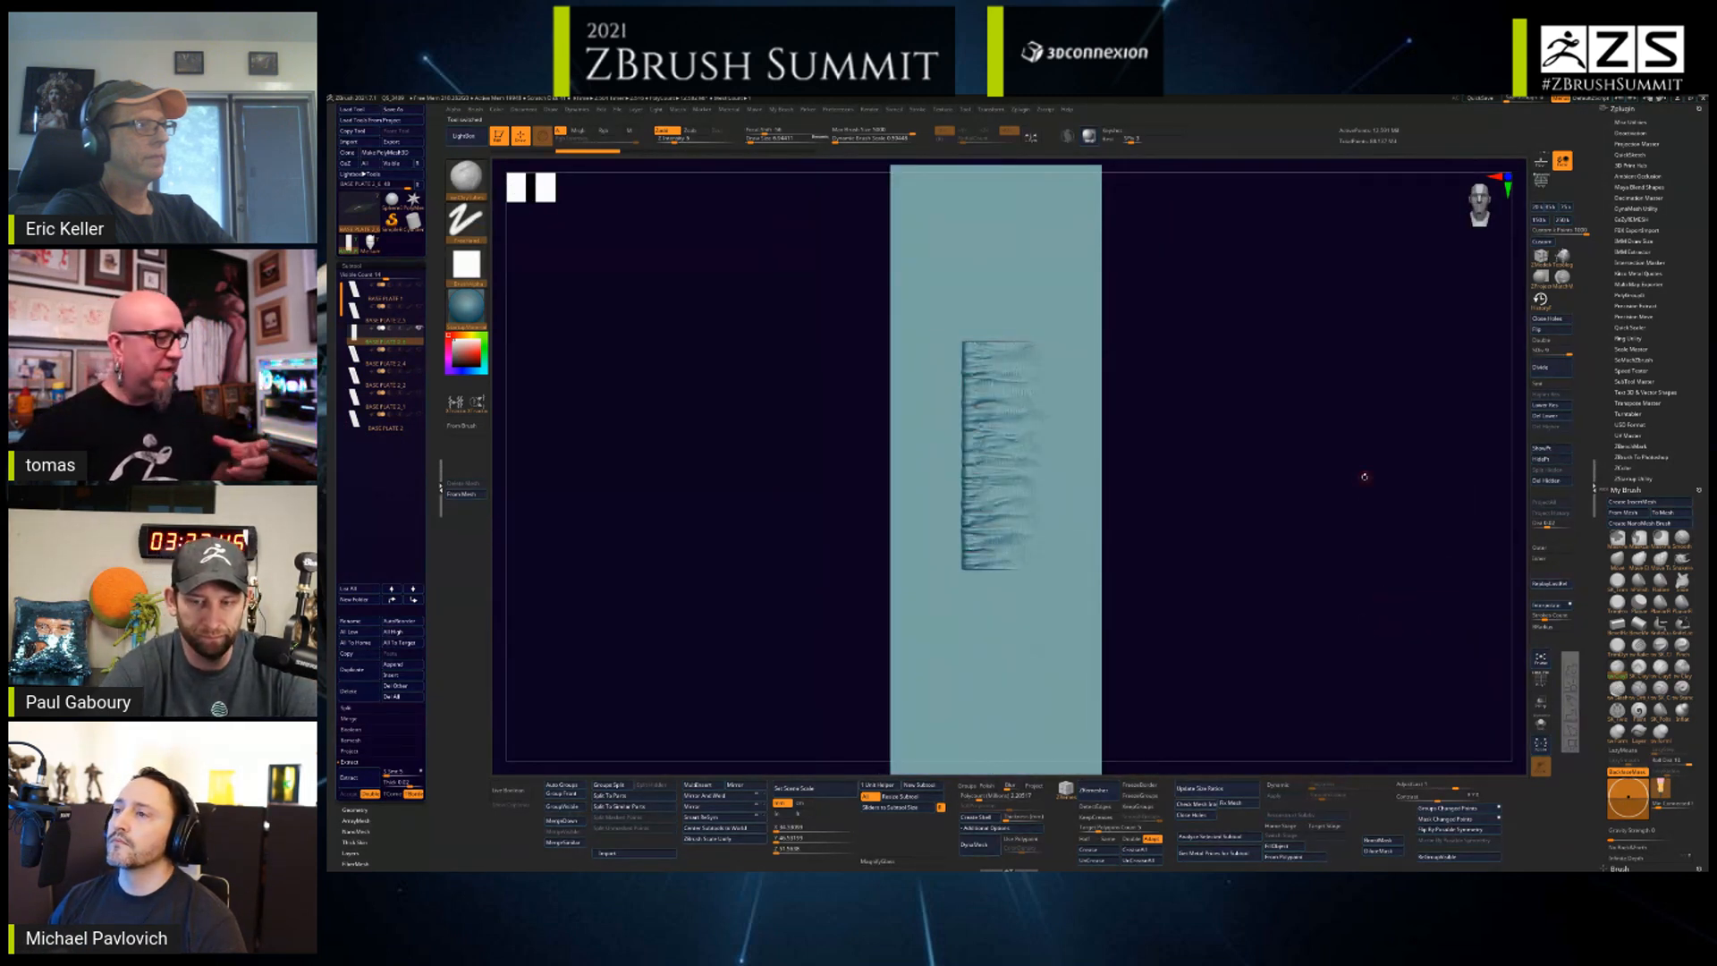
pyautogui.click(390, 360)
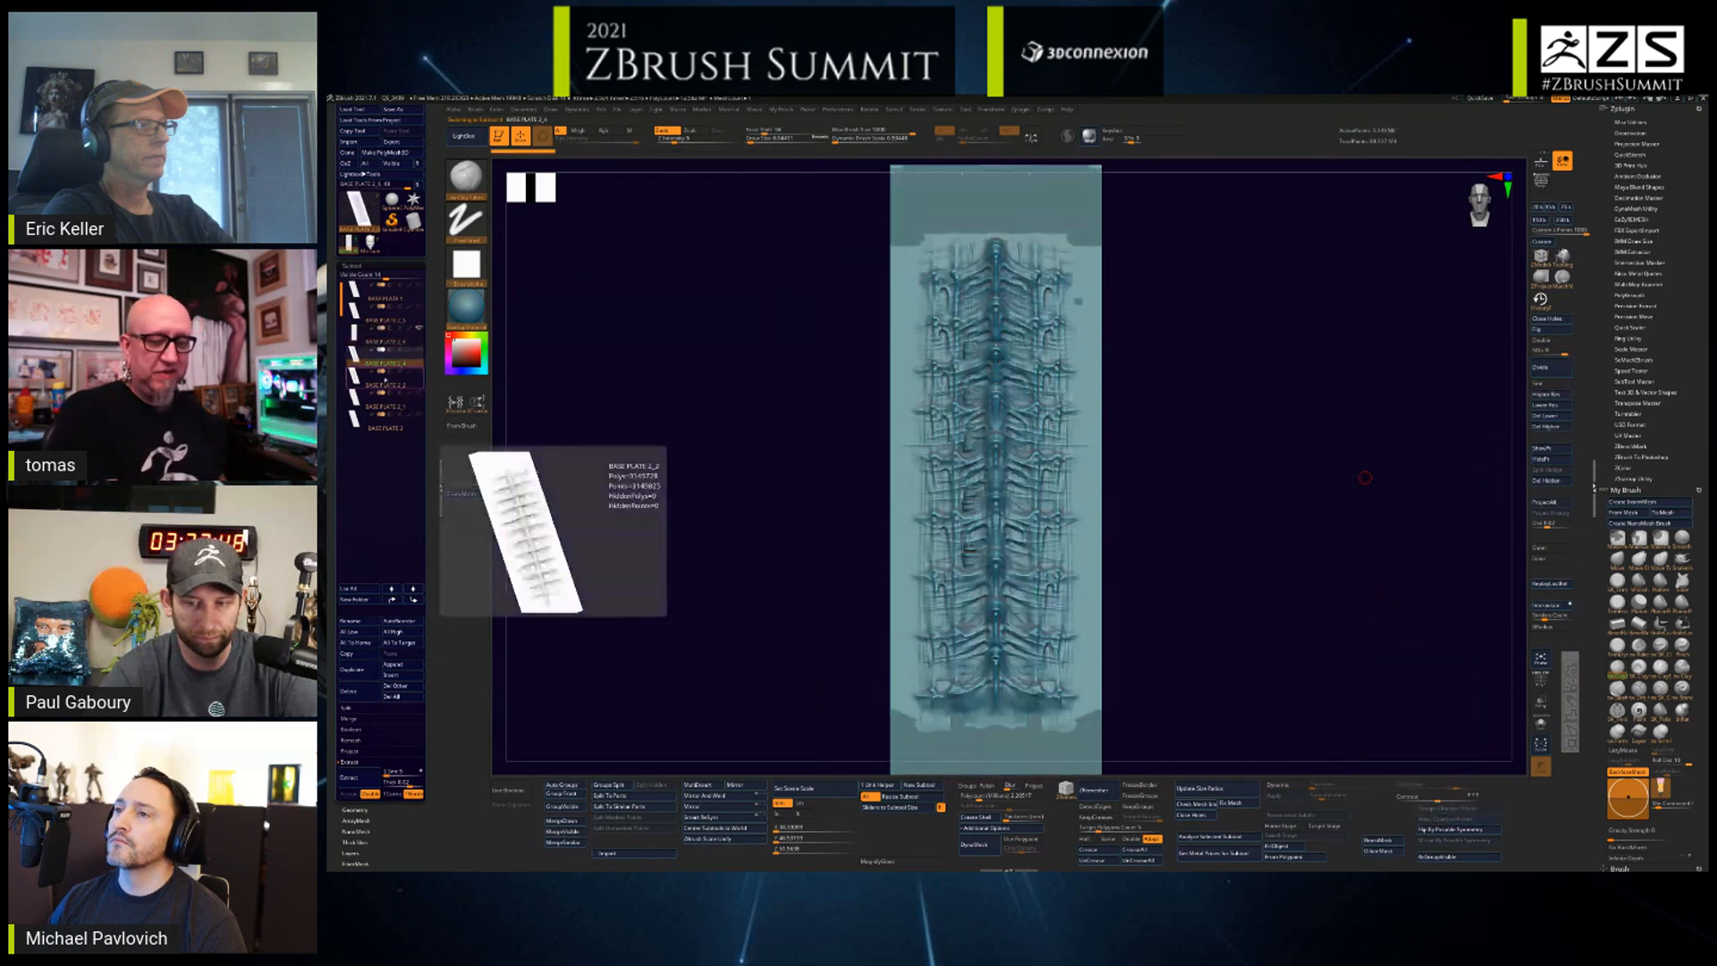
pyautogui.click(390, 386)
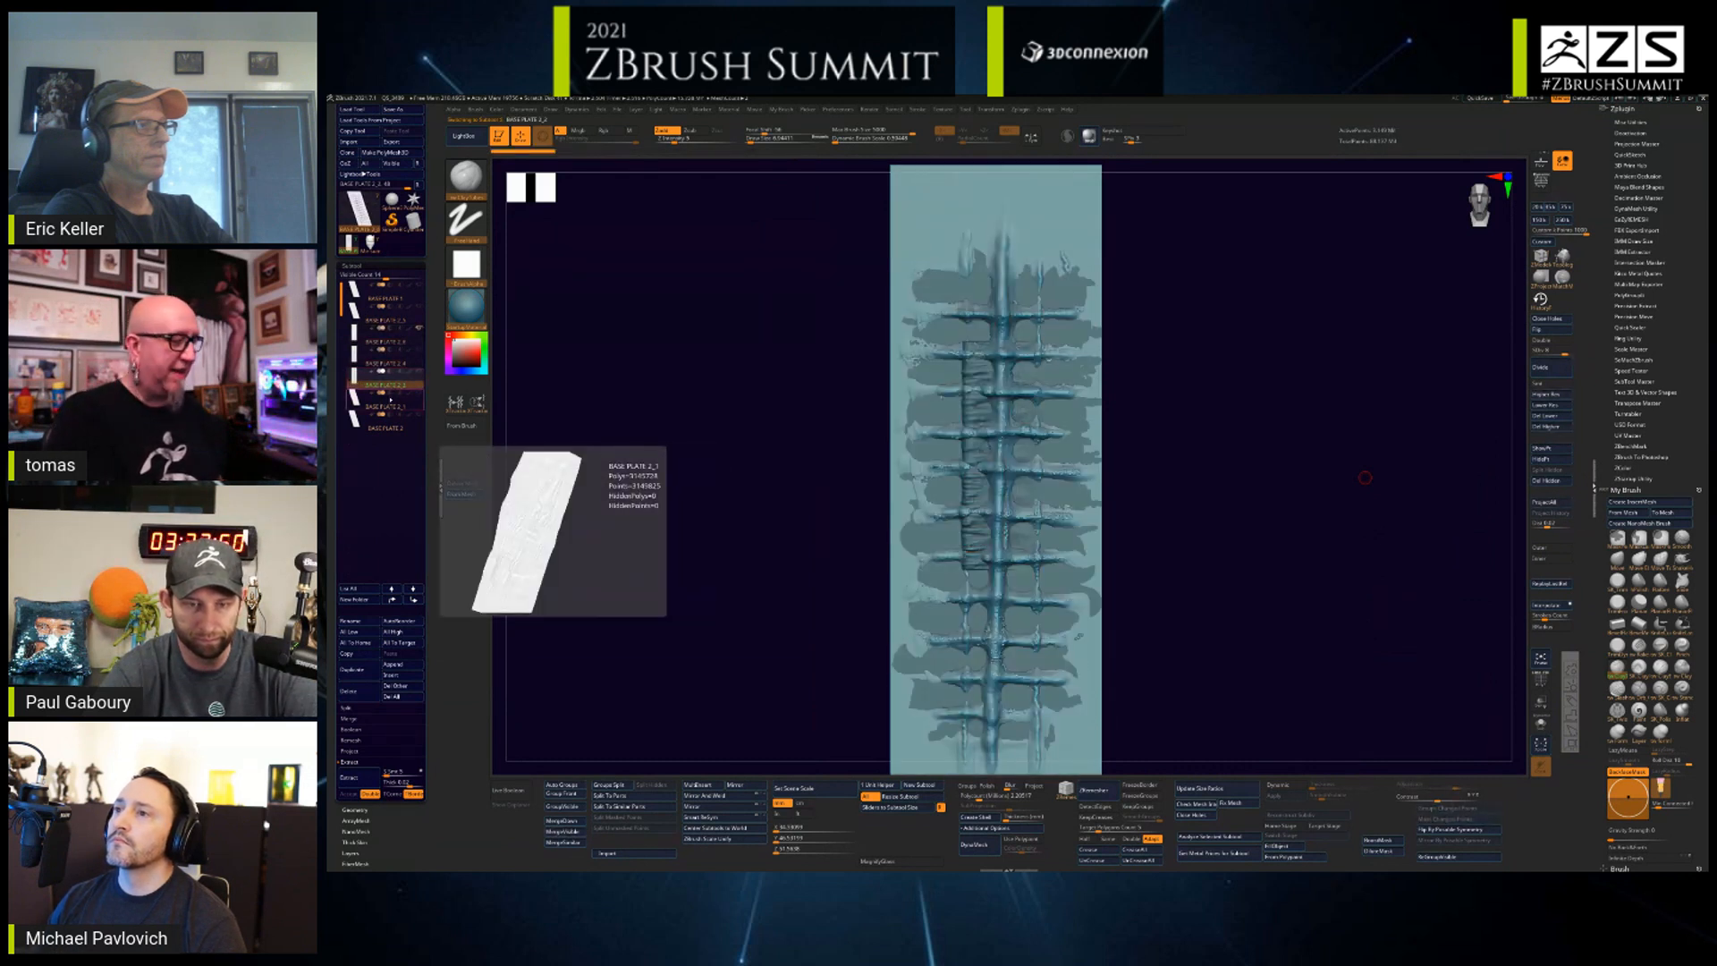
pyautogui.click(389, 408)
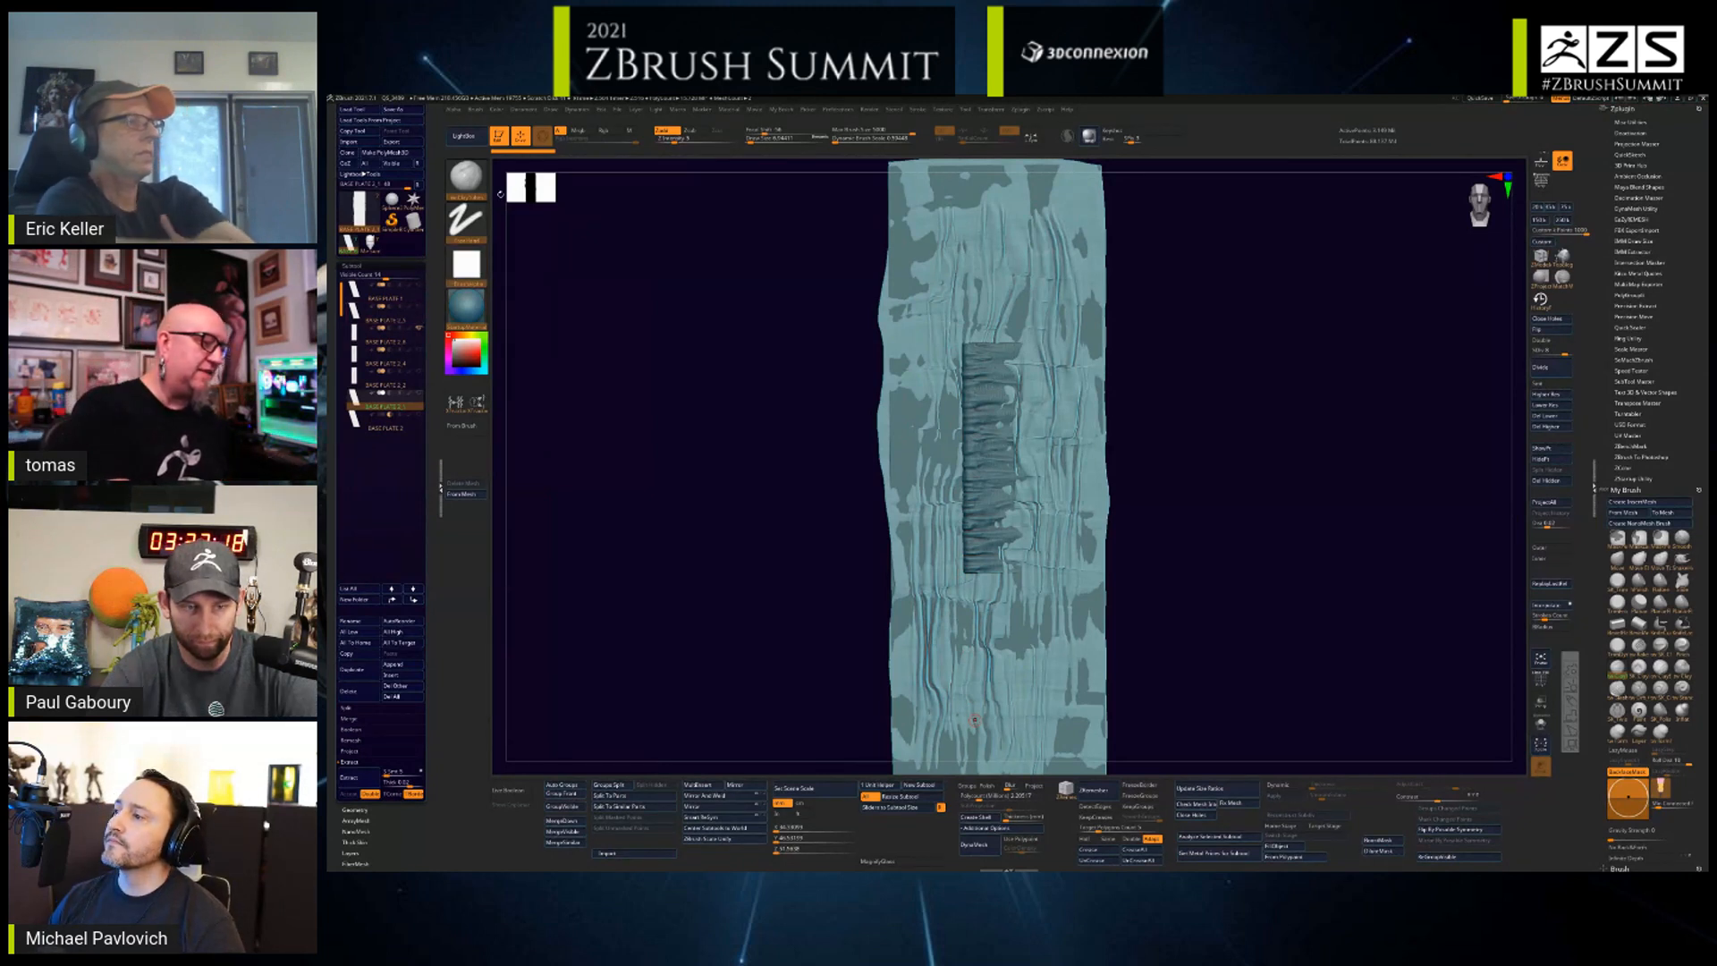
# - Activate the XTractor brush and look through its extracted alphas beside the folded plate
pyautogui.click(464, 426)
pyautogui.click(466, 264)
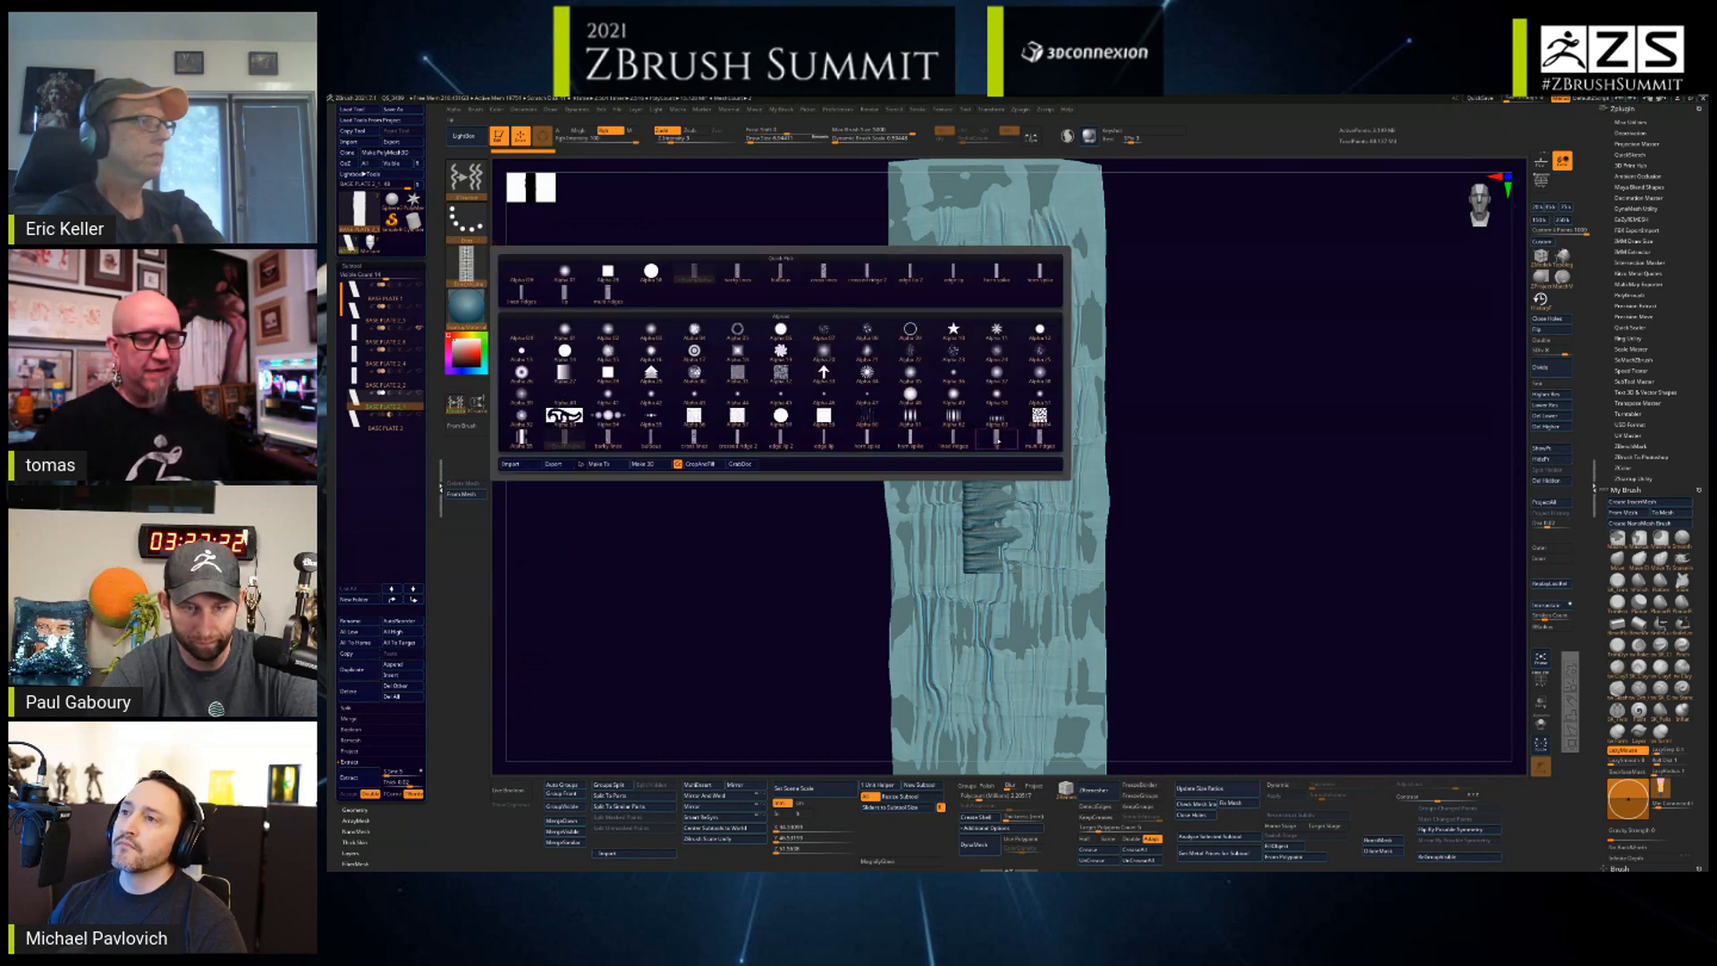
pyautogui.moveTo(996, 439)
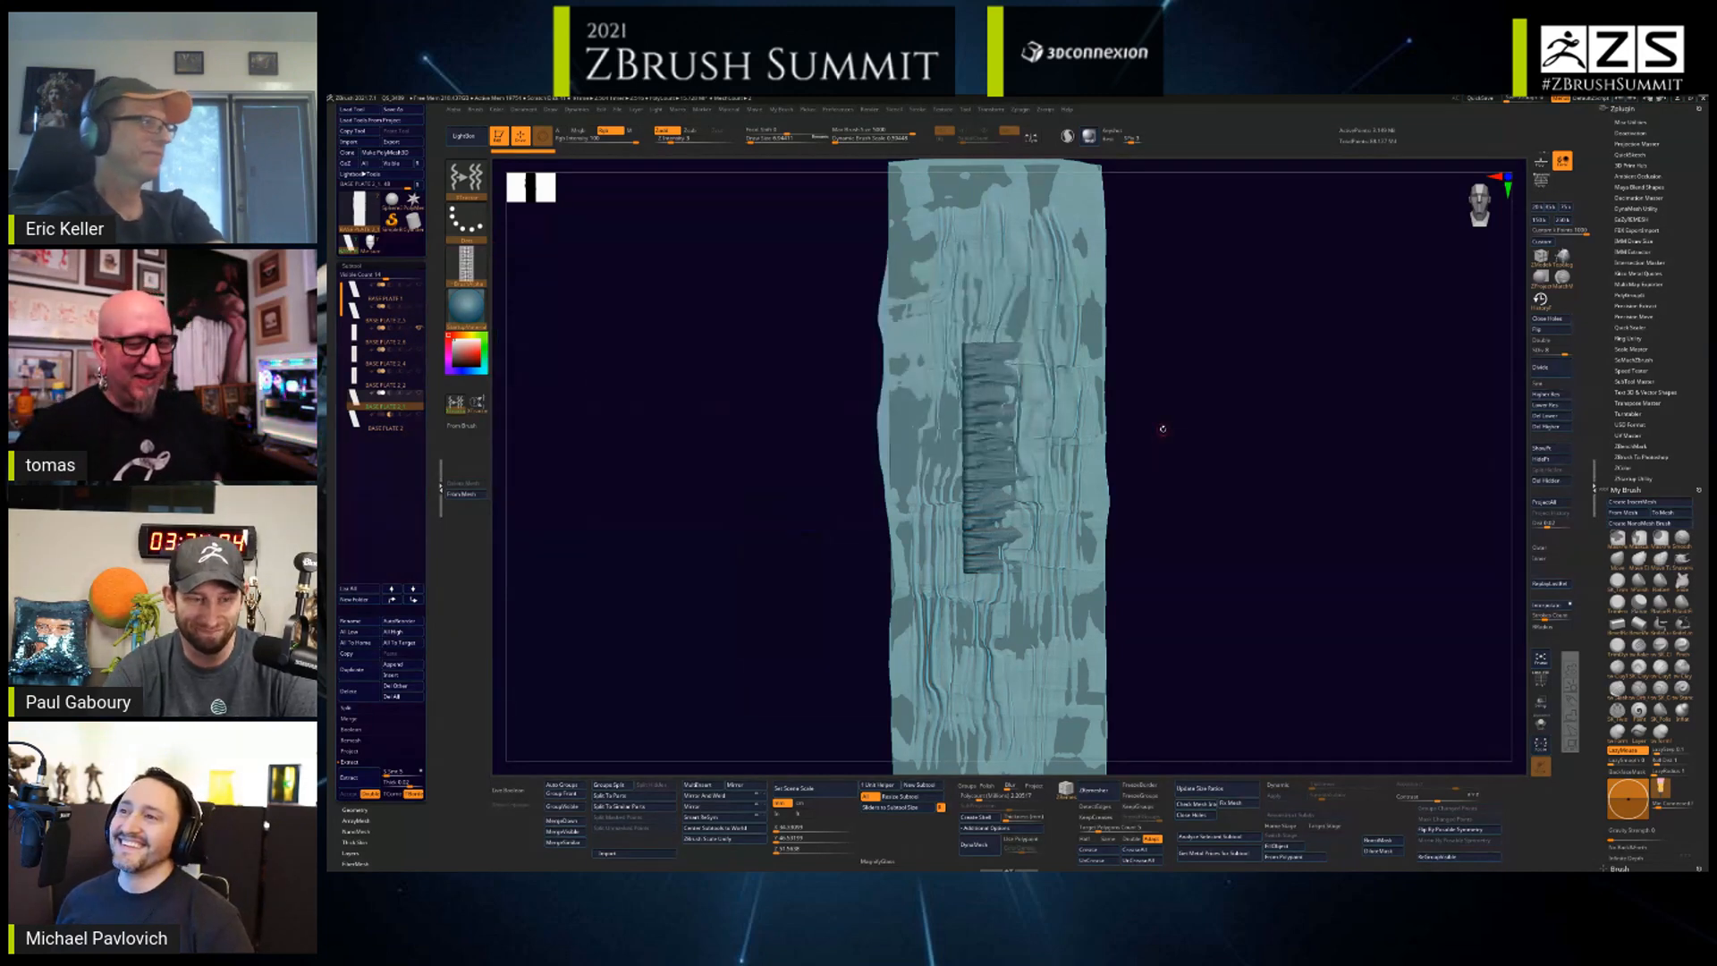
pyautogui.keyDown('alt'); pyautogui.moveTo(1204, 416); pyautogui.dragTo(1215, 409); pyautogui.keyUp('alt')
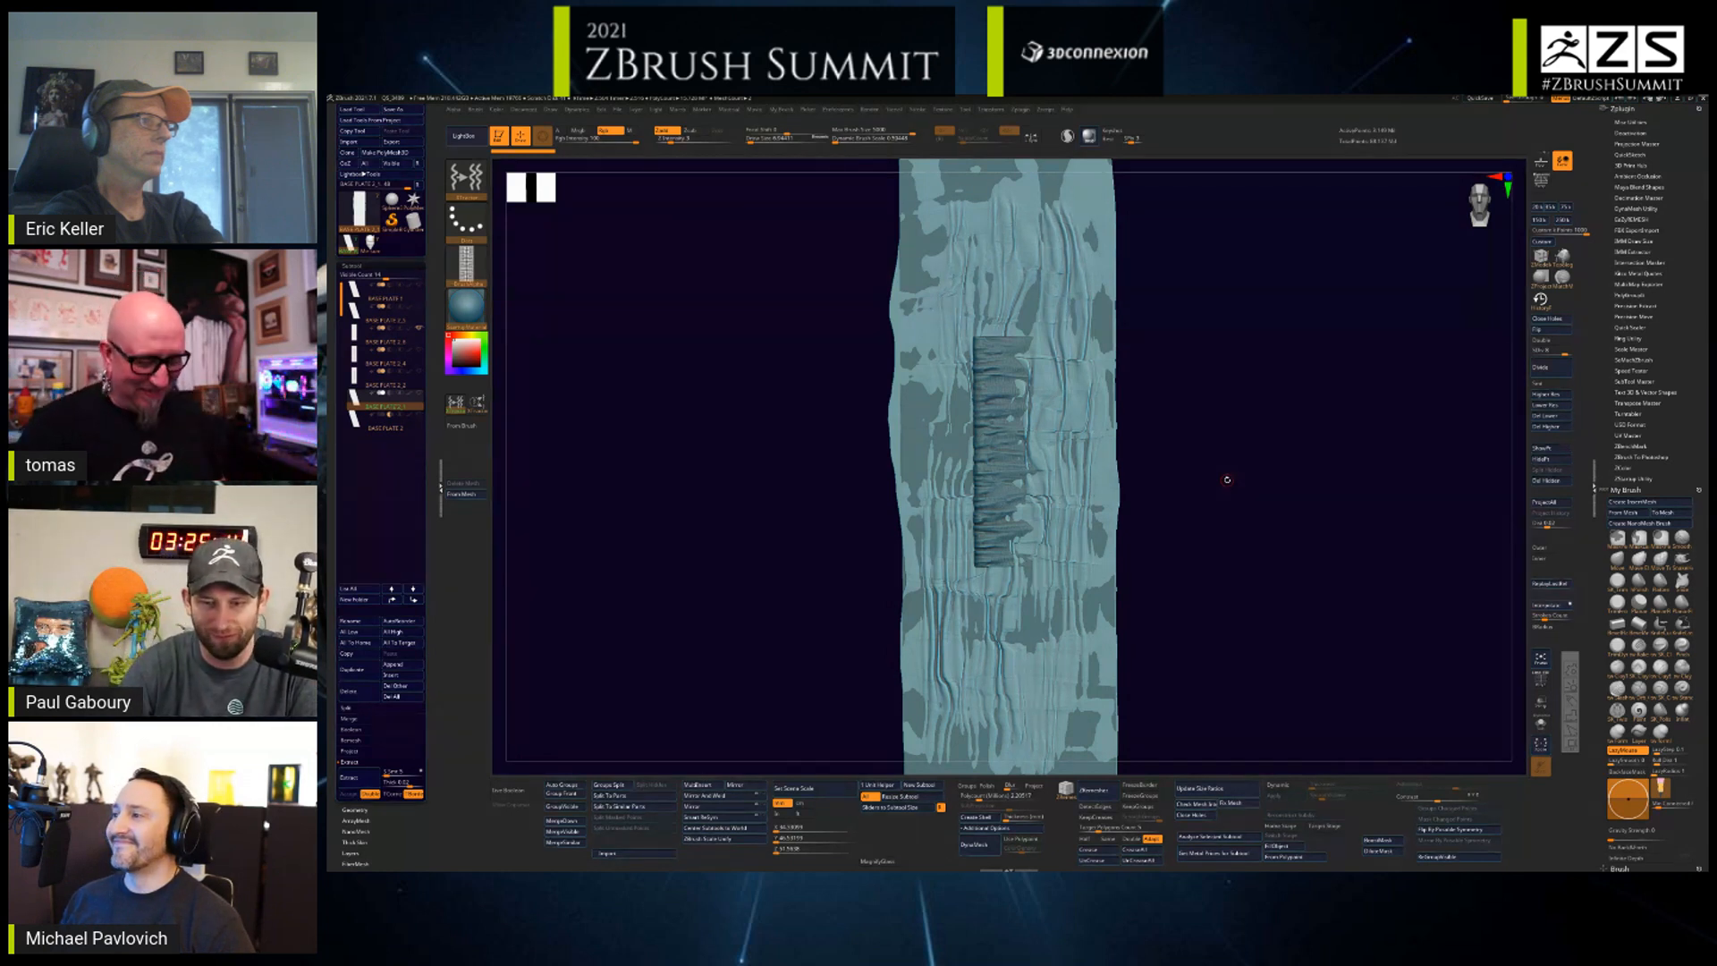
pyautogui.moveTo(1223, 525); pyautogui.dragTo(1236, 508)
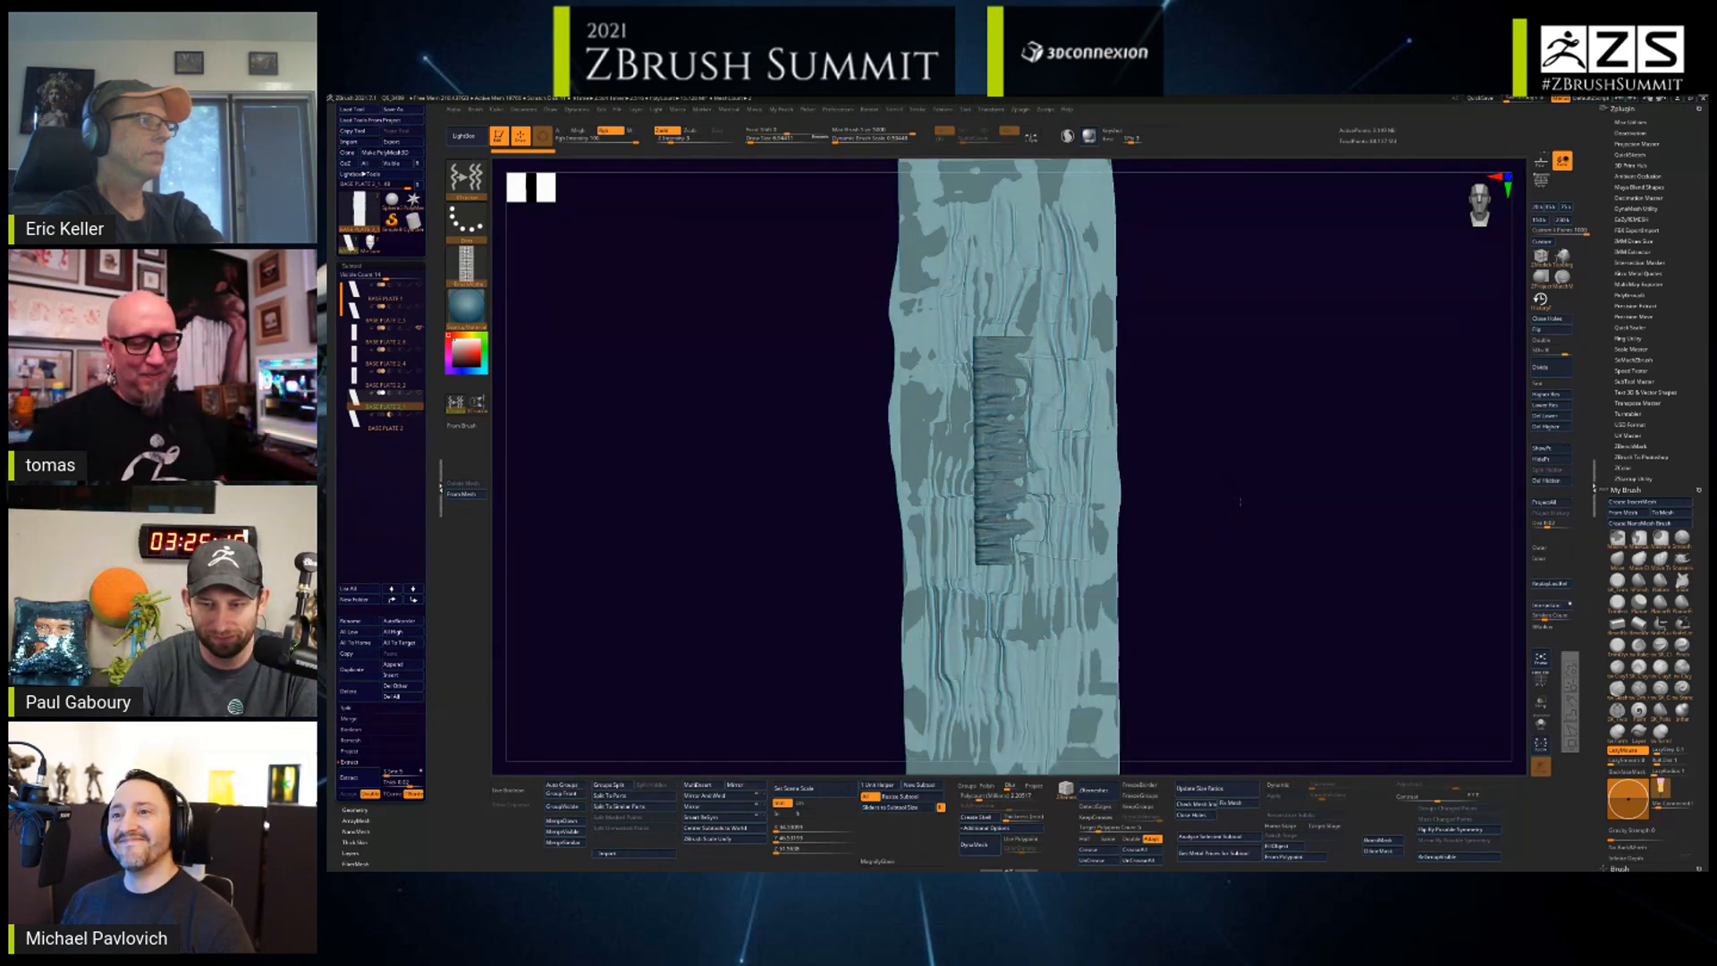
pyautogui.moveTo(1185, 419); pyautogui.dragTo(1199, 409)
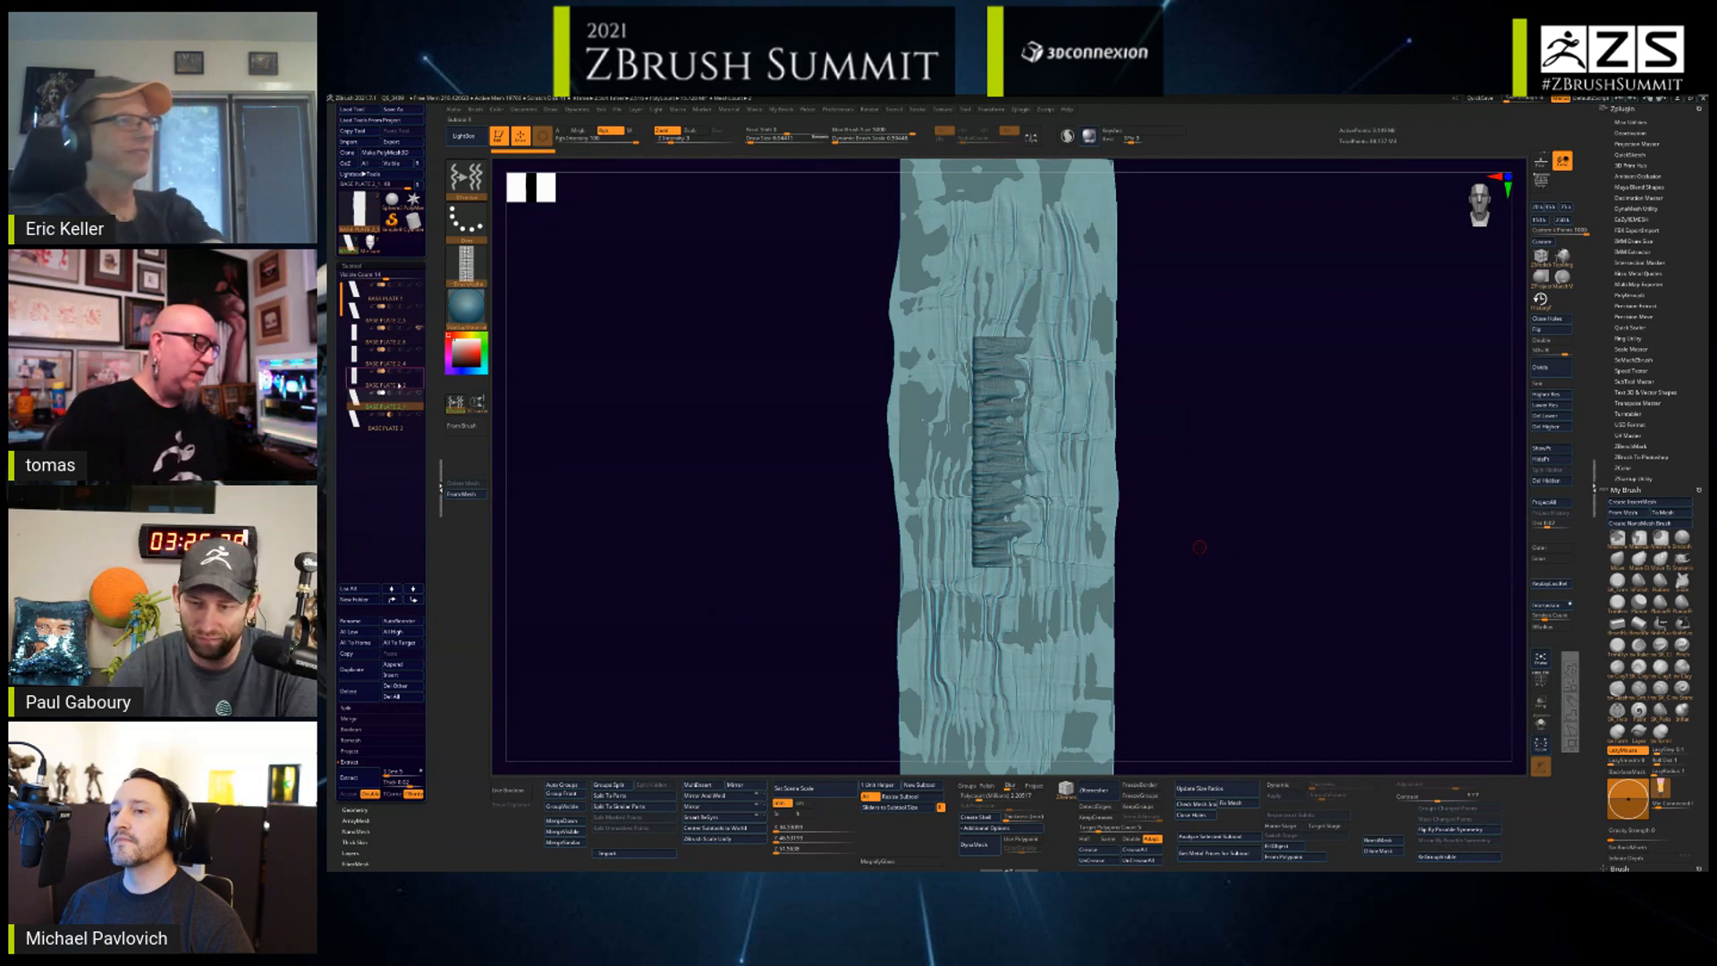
# - Select the horizontally wrinkled BASE PLATE 2 and hide the overlapping narrow strip subtool
pyautogui.click(390, 424)
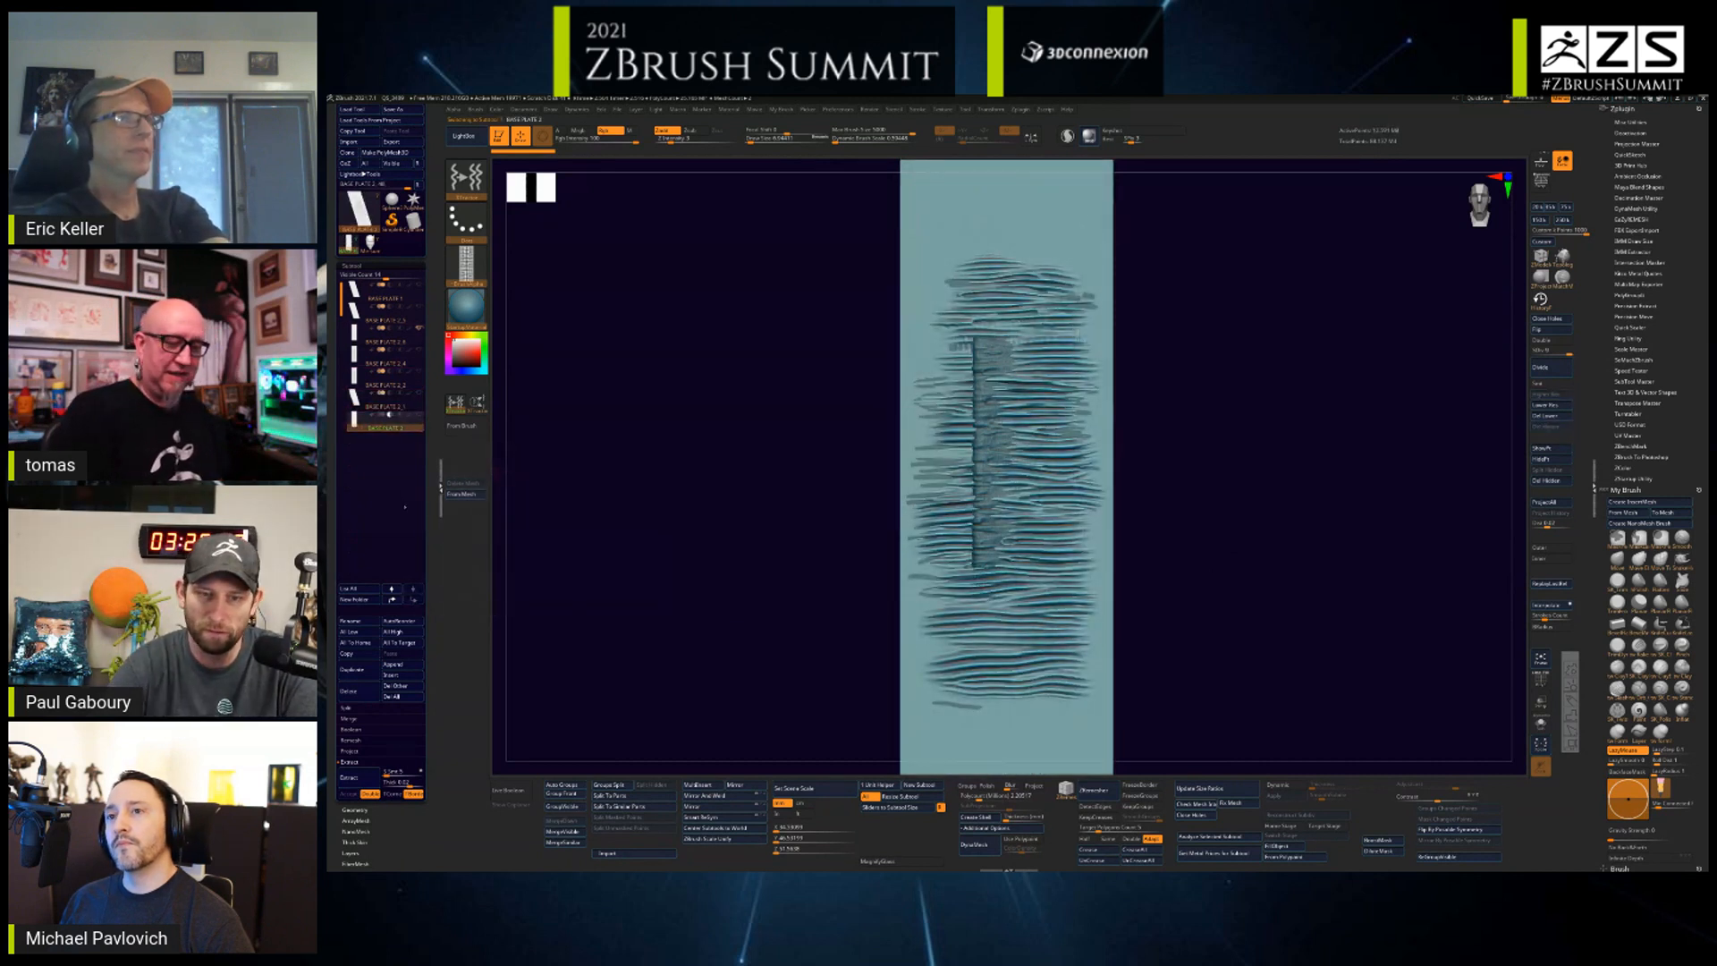
pyautogui.click(421, 329)
pyautogui.click(455, 404)
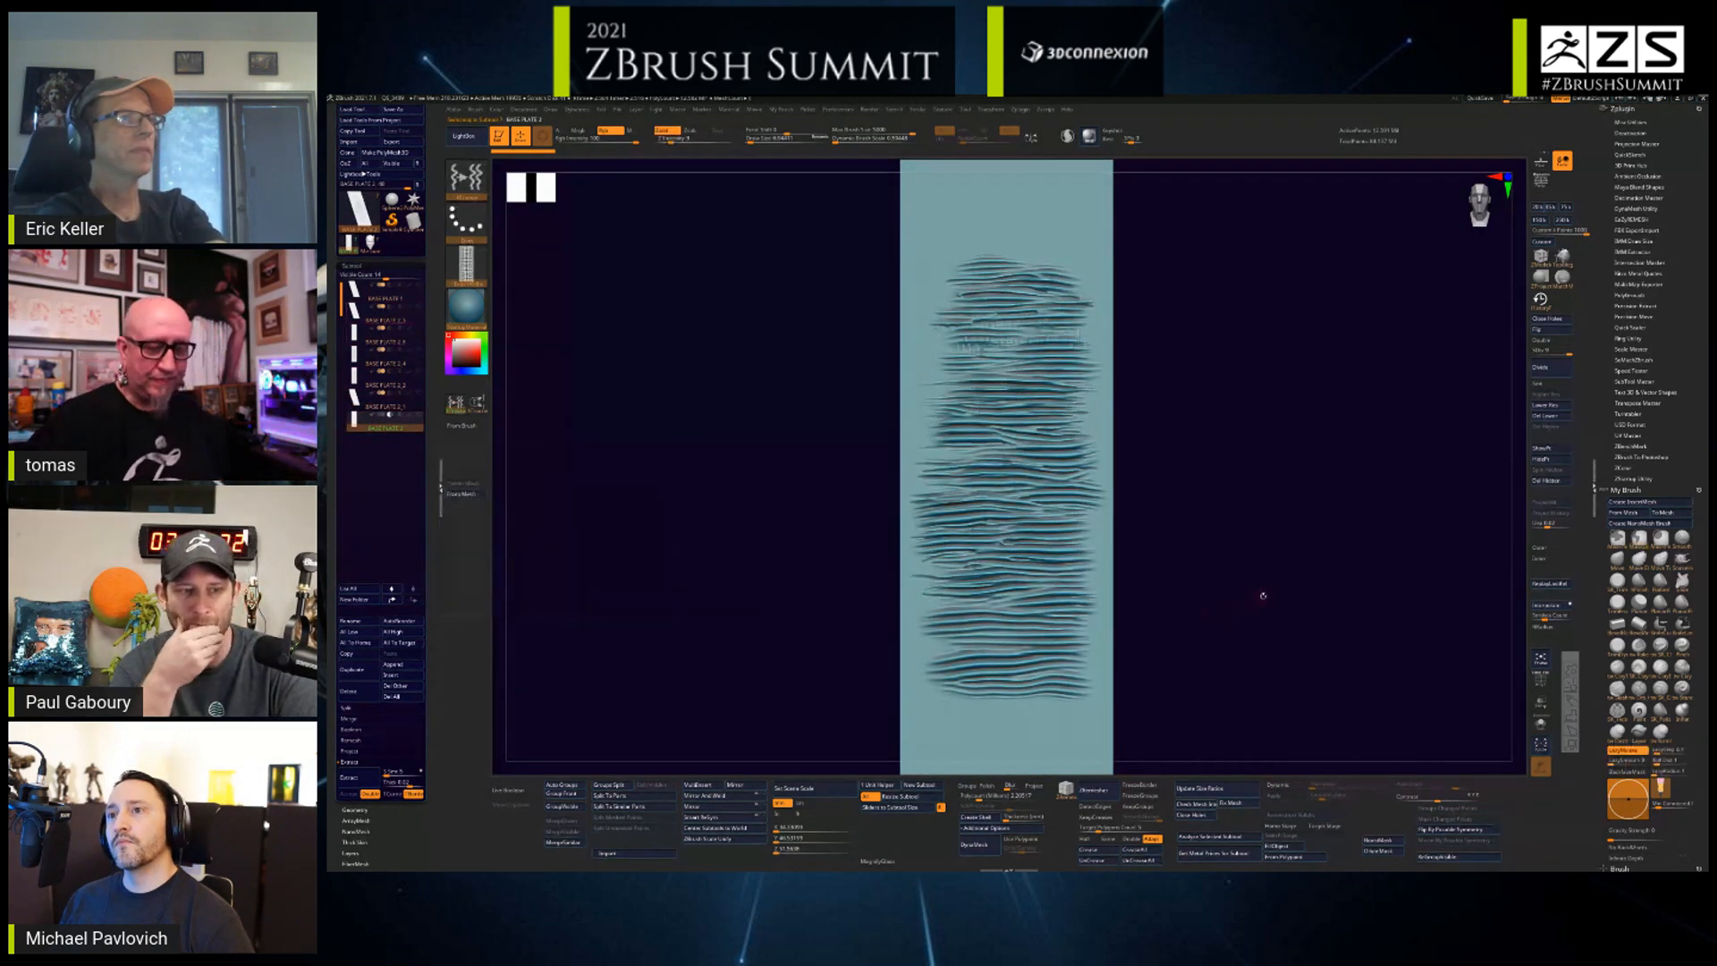
pyautogui.moveTo(1262, 593)
pyautogui.keyDown('alt'); pyautogui.mouseDown()
pyautogui.moveTo(1238, 534)
pyautogui.moveTo(1272, 523)
pyautogui.mouseUp(); pyautogui.keyUp('alt')
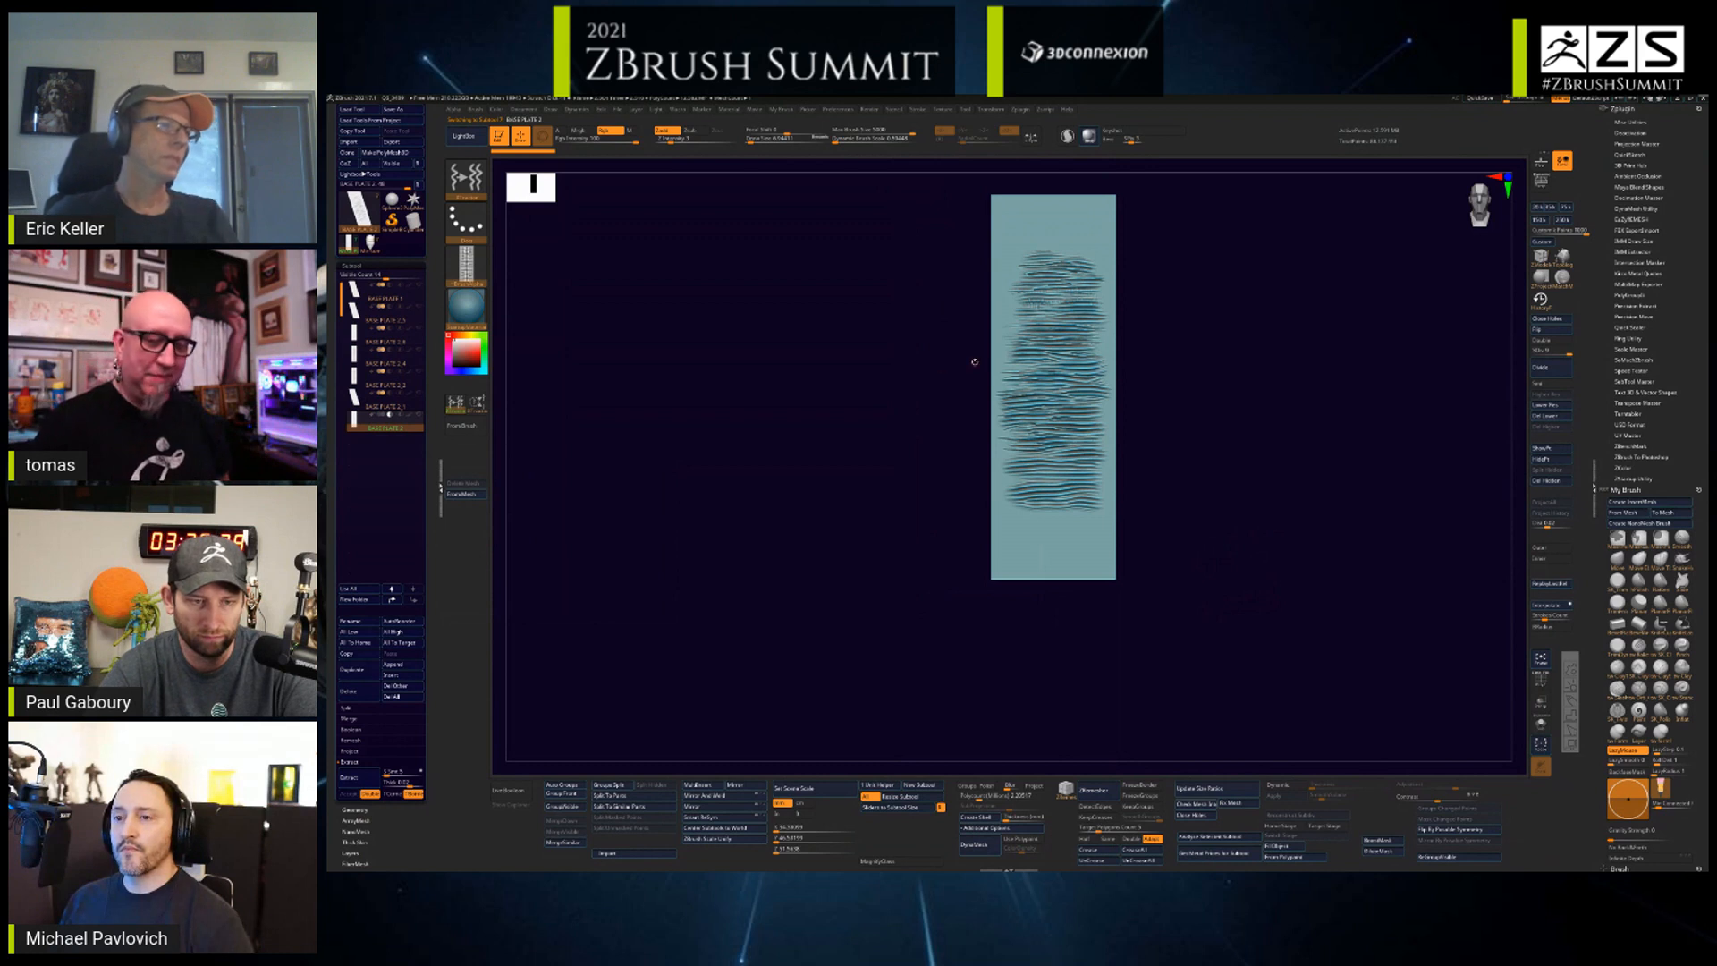
pyautogui.keyDown('alt'); pyautogui.moveTo(1249, 487); pyautogui.dragTo(1222, 582); pyautogui.keyUp('alt')
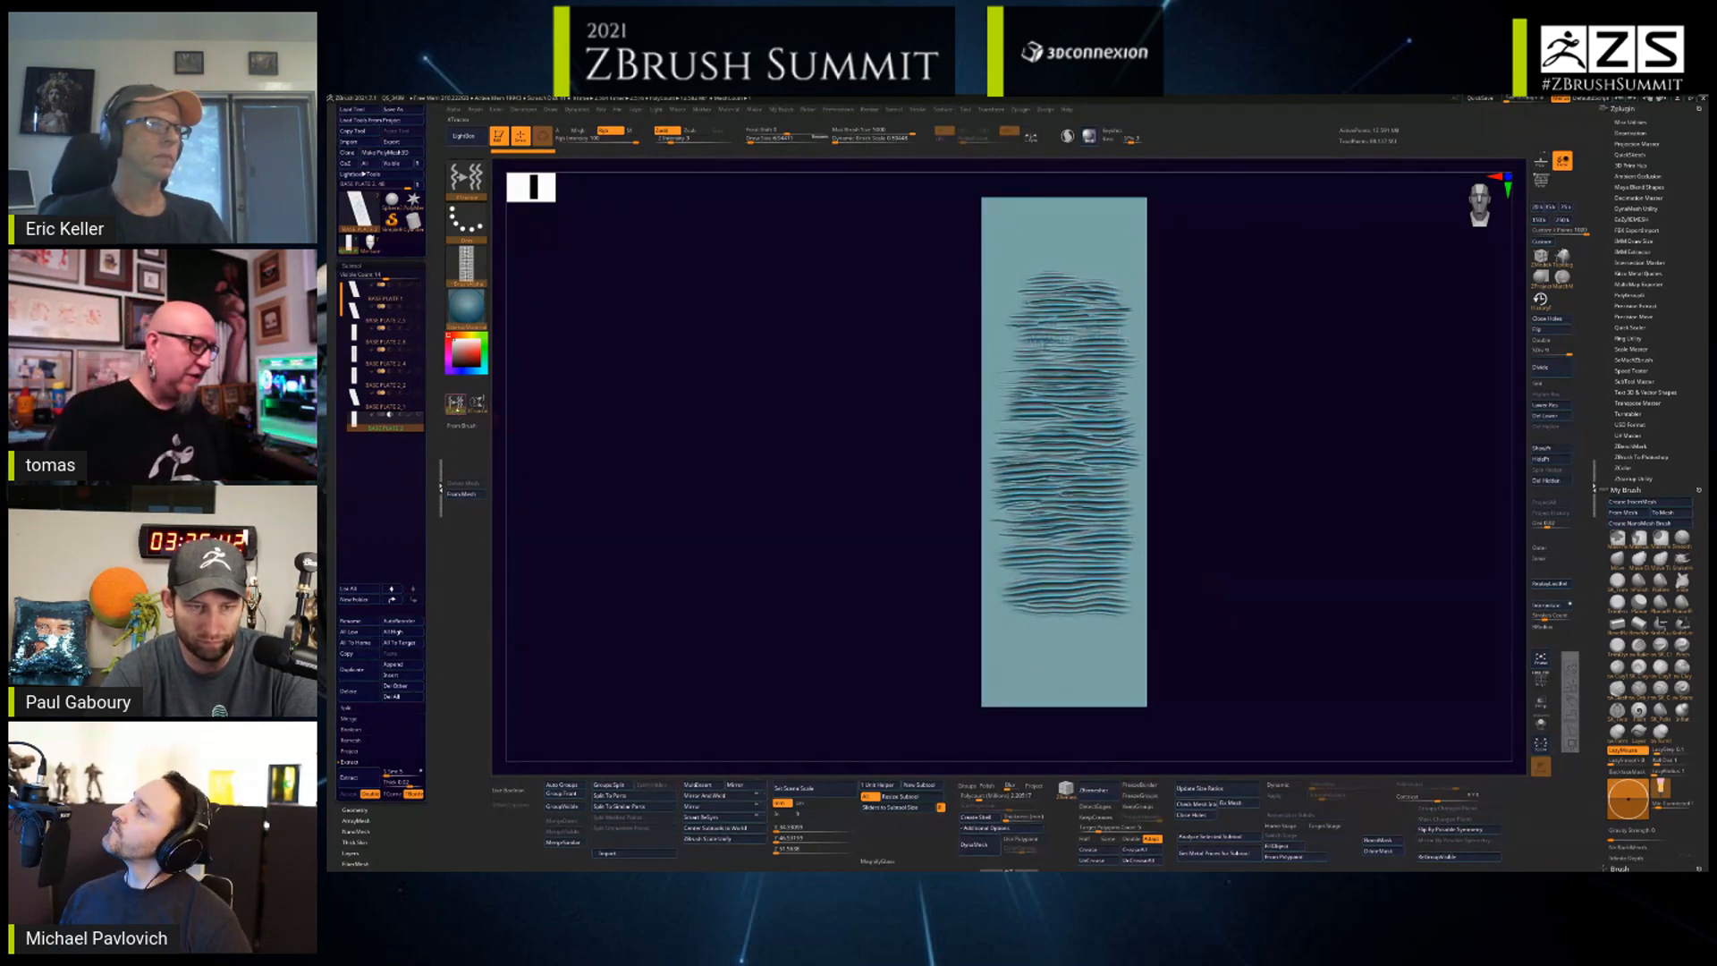
# - Enlarge the XTractor brush over the wrinkles of BASE PLATE 2 and capture them as the brush's alpha
pyautogui.press('space')
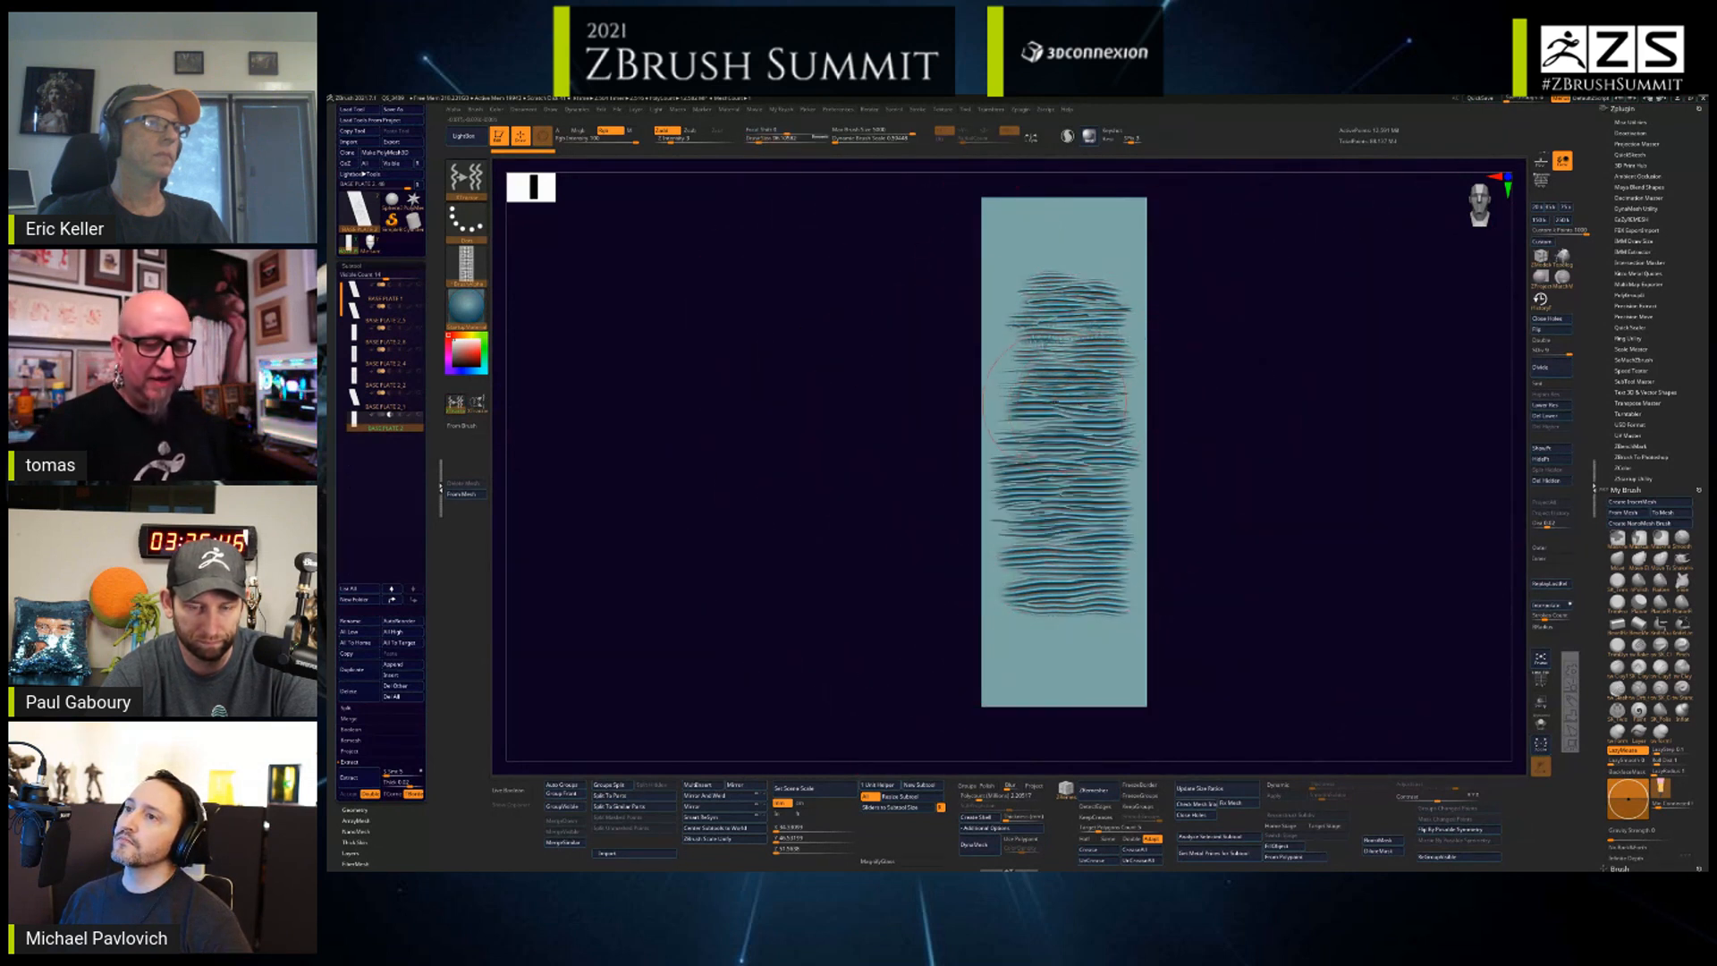
pyautogui.press('space')
pyautogui.moveTo(1054, 401); pyautogui.dragTo(1054, 400)
pyautogui.press('space')
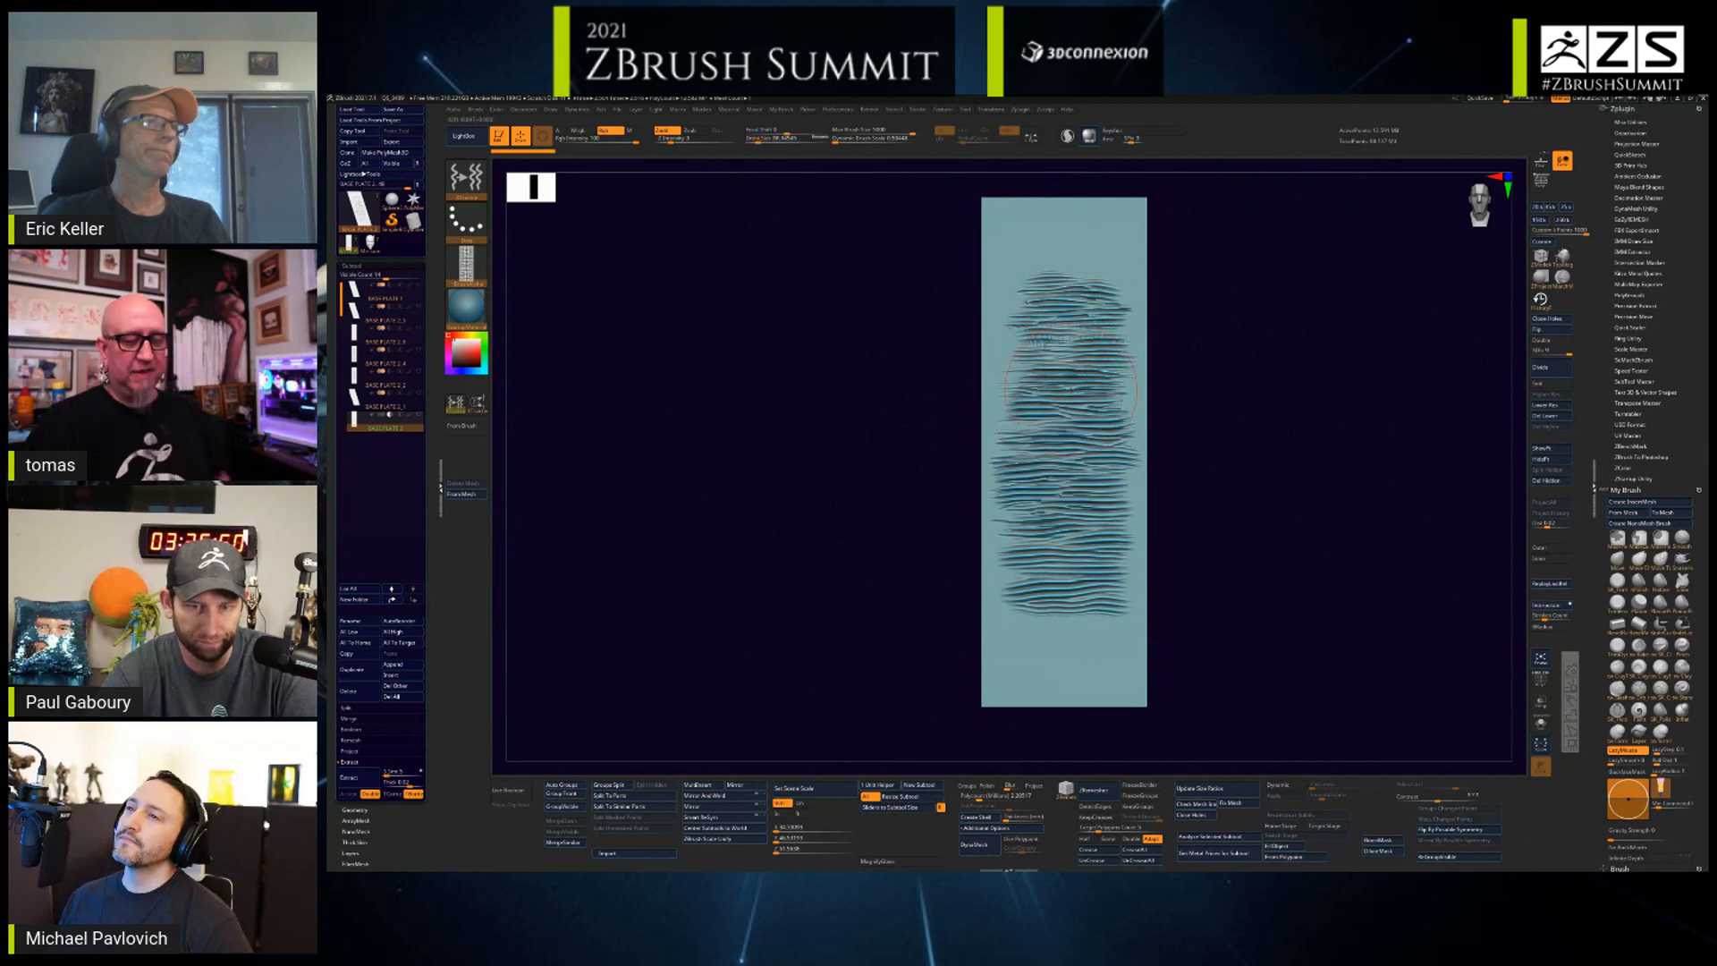
pyautogui.press('g')
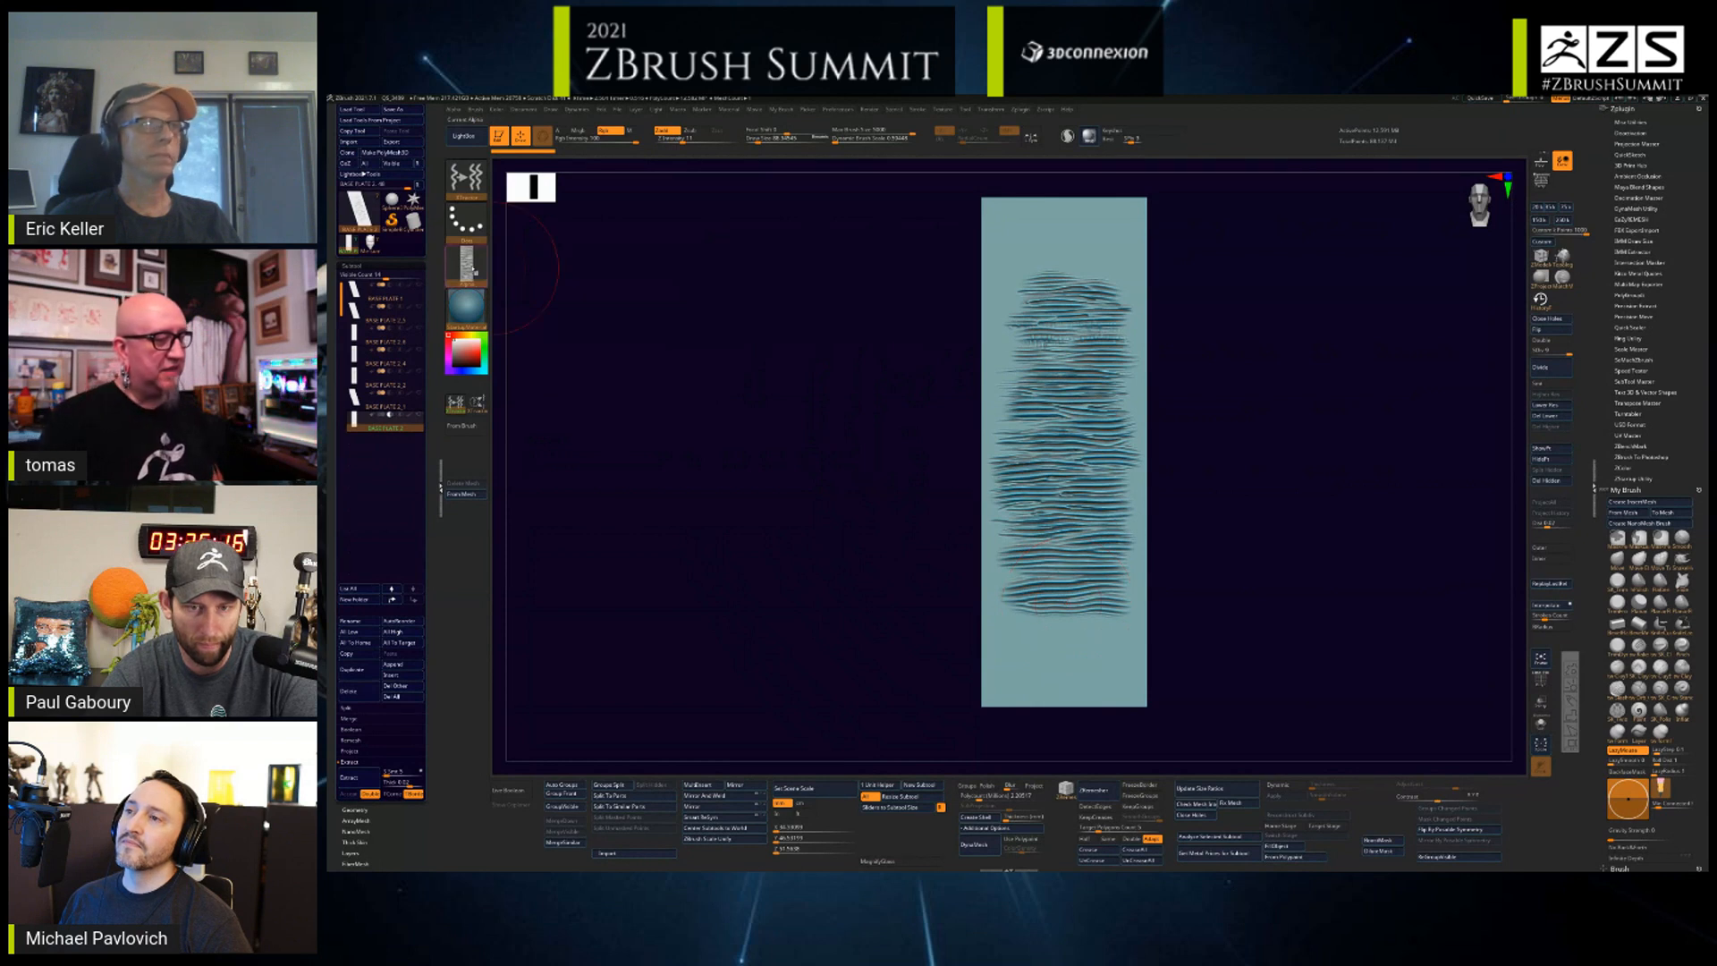
pyautogui.moveTo(473, 270)
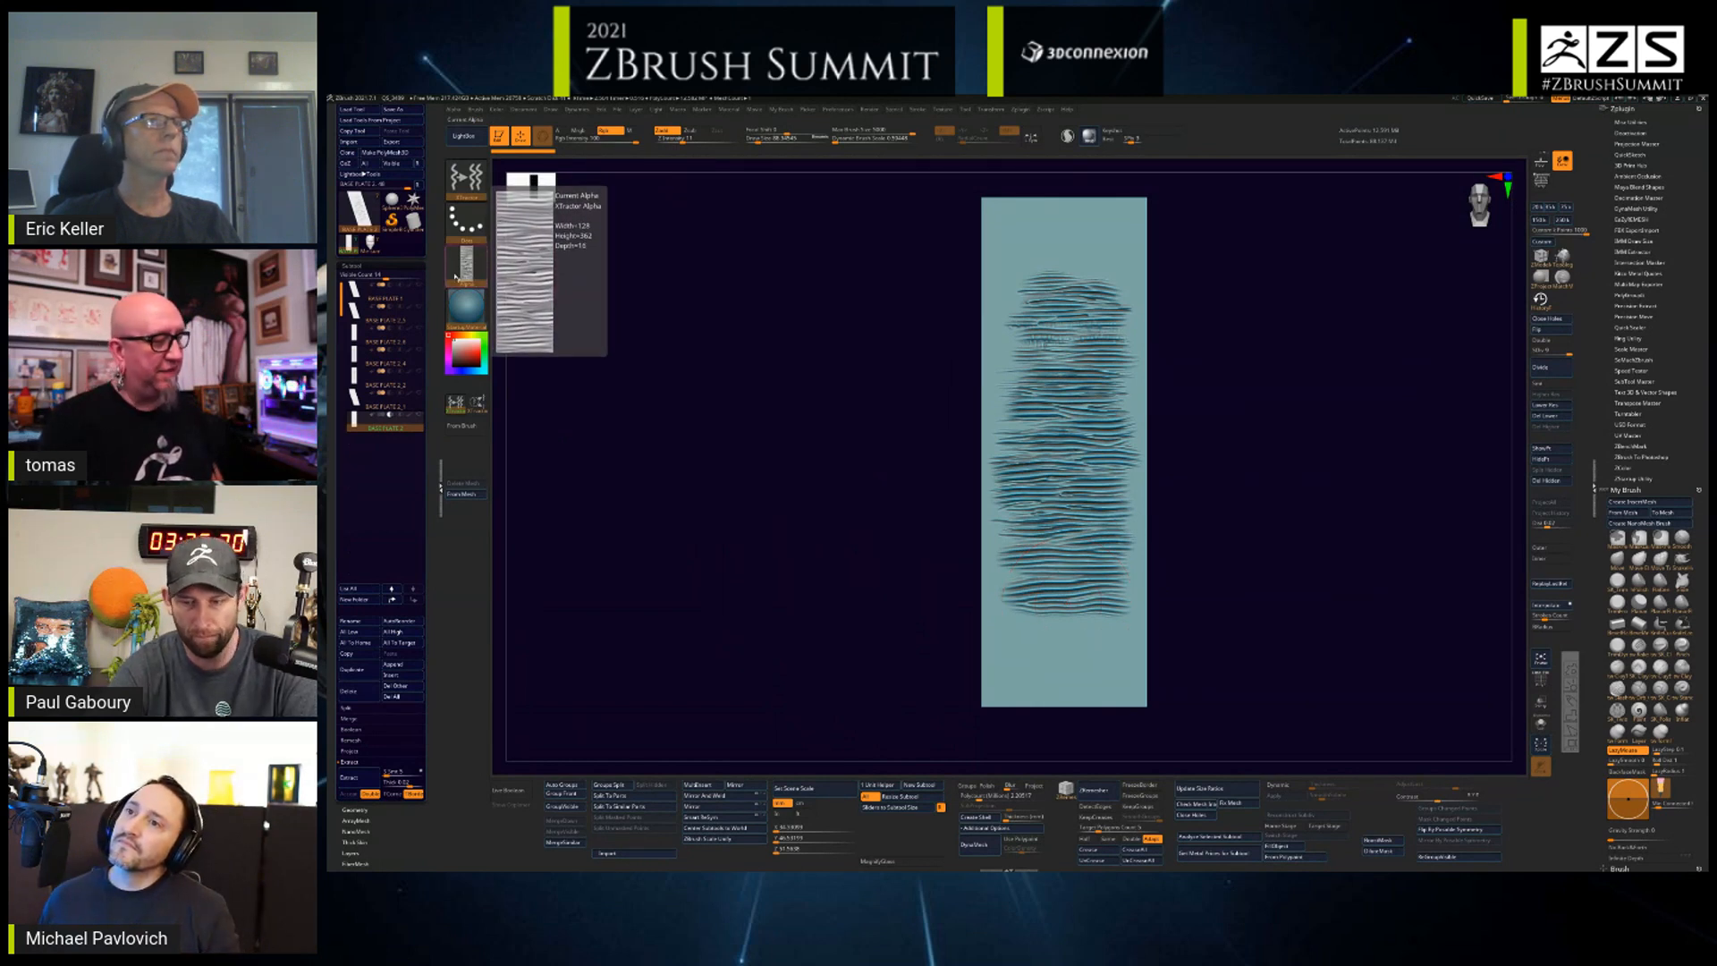
# - Select the blank plate BASE PLATE 1 and reduce the brush size for painting the captured wrinkles
pyautogui.click(399, 298)
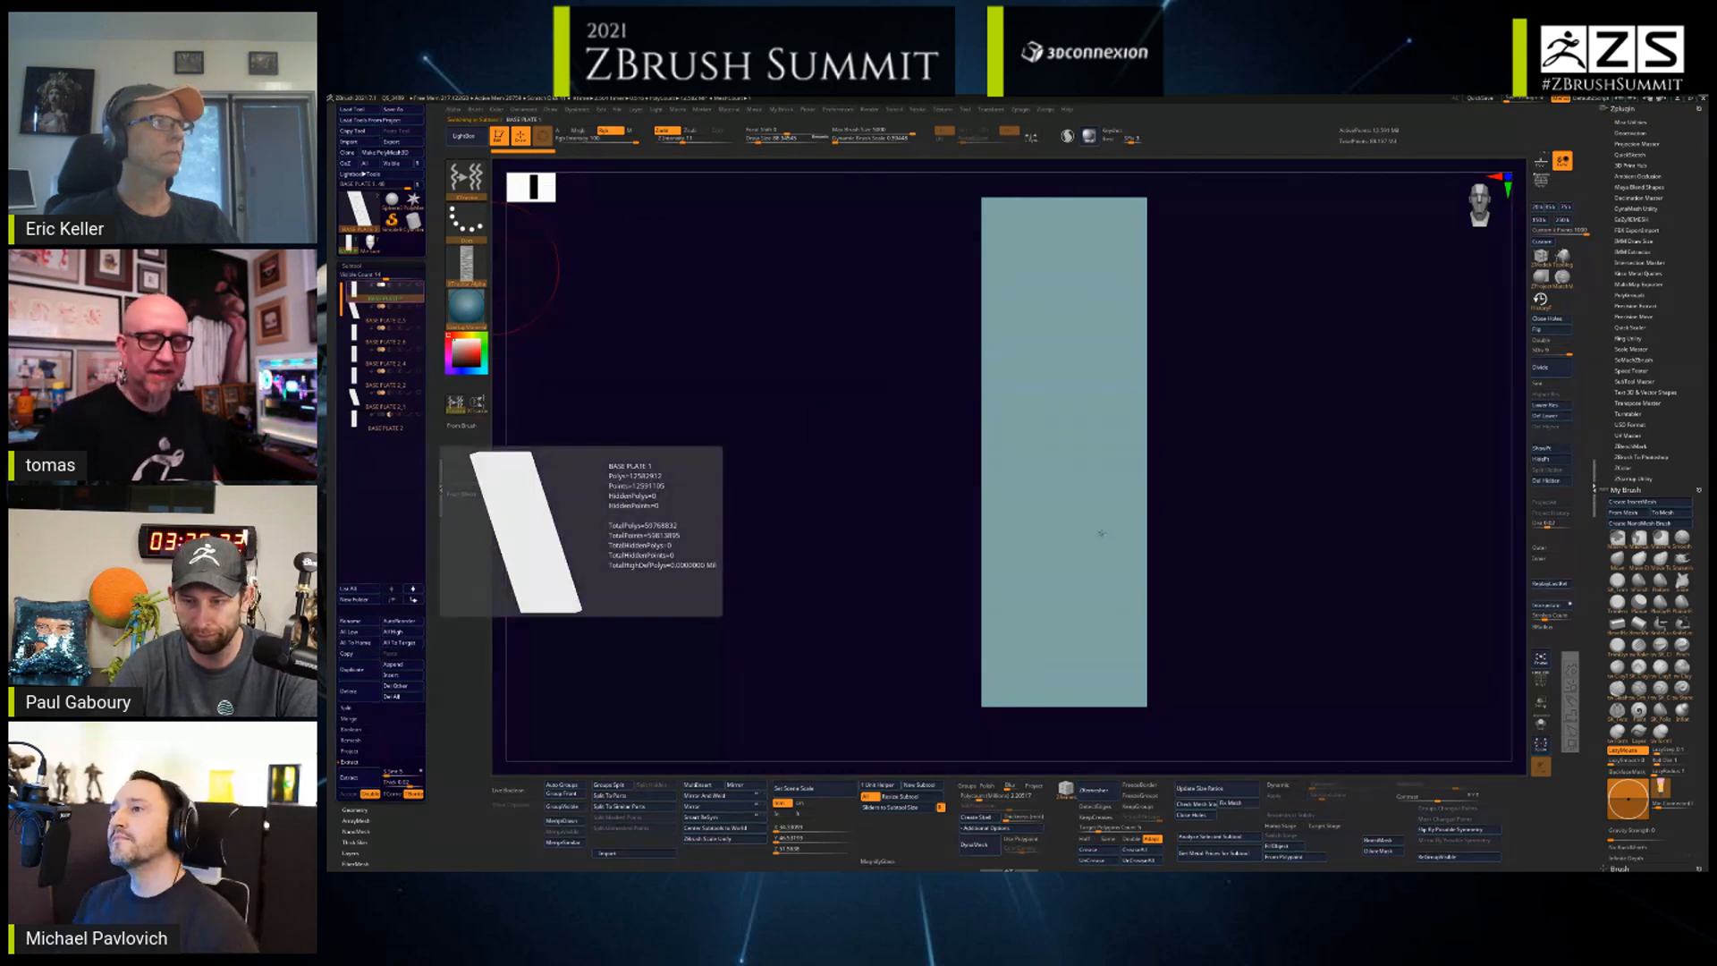
pyautogui.press('s')
pyautogui.moveTo(1228, 459)
pyautogui.keyDown('alt'); pyautogui.mouseDown()
pyautogui.moveTo(1236, 416)
pyautogui.moveTo(1268, 411)
pyautogui.moveTo(1270, 432)
pyautogui.mouseUp(); pyautogui.keyUp('alt')
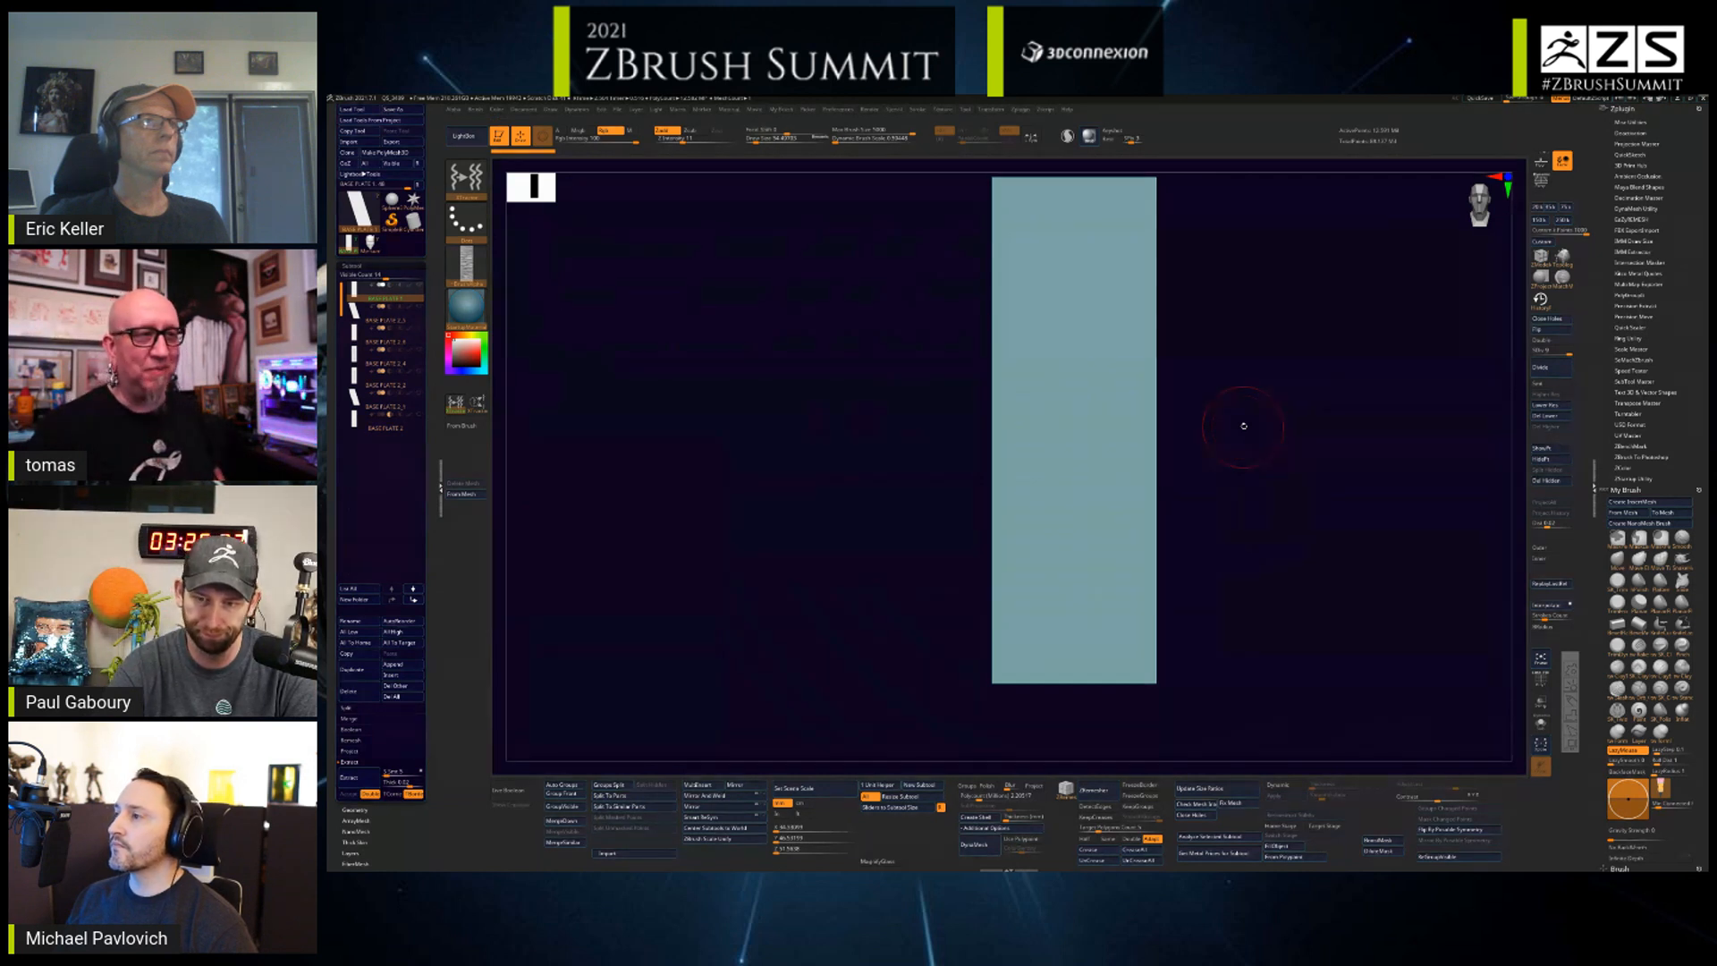
pyautogui.moveTo(1078, 309); pyautogui.dragTo(1083, 390)
pyautogui.press('ctrl')
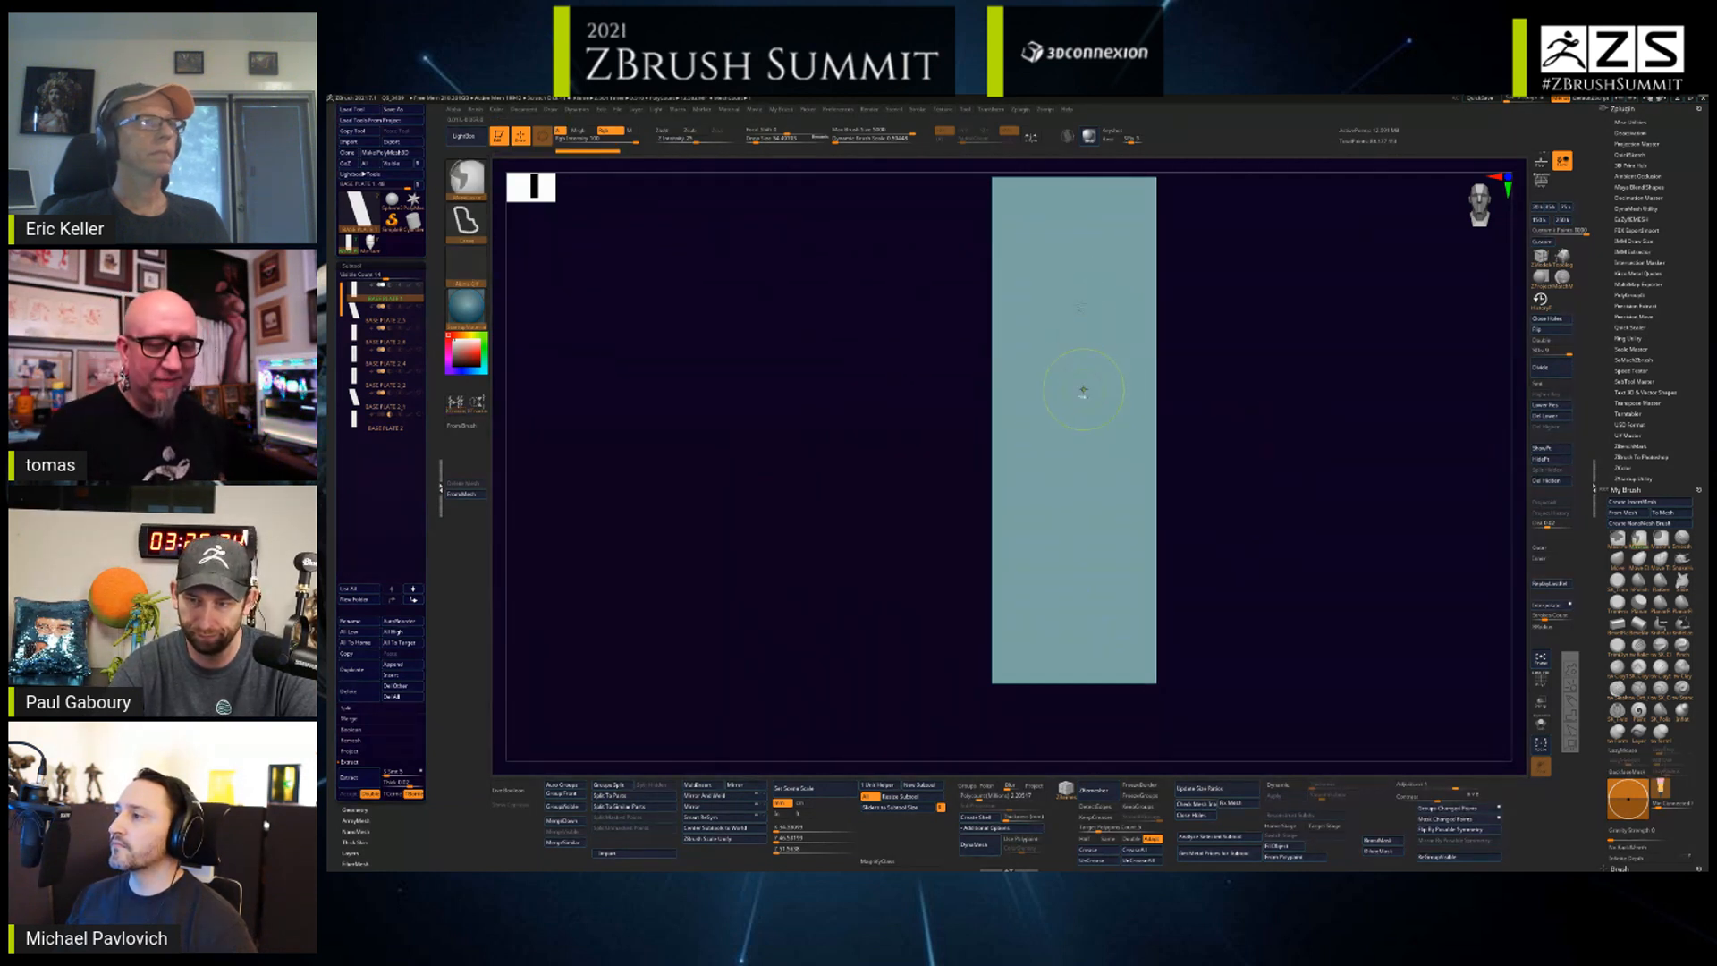
pyautogui.hotkey('ctrl', 'z')
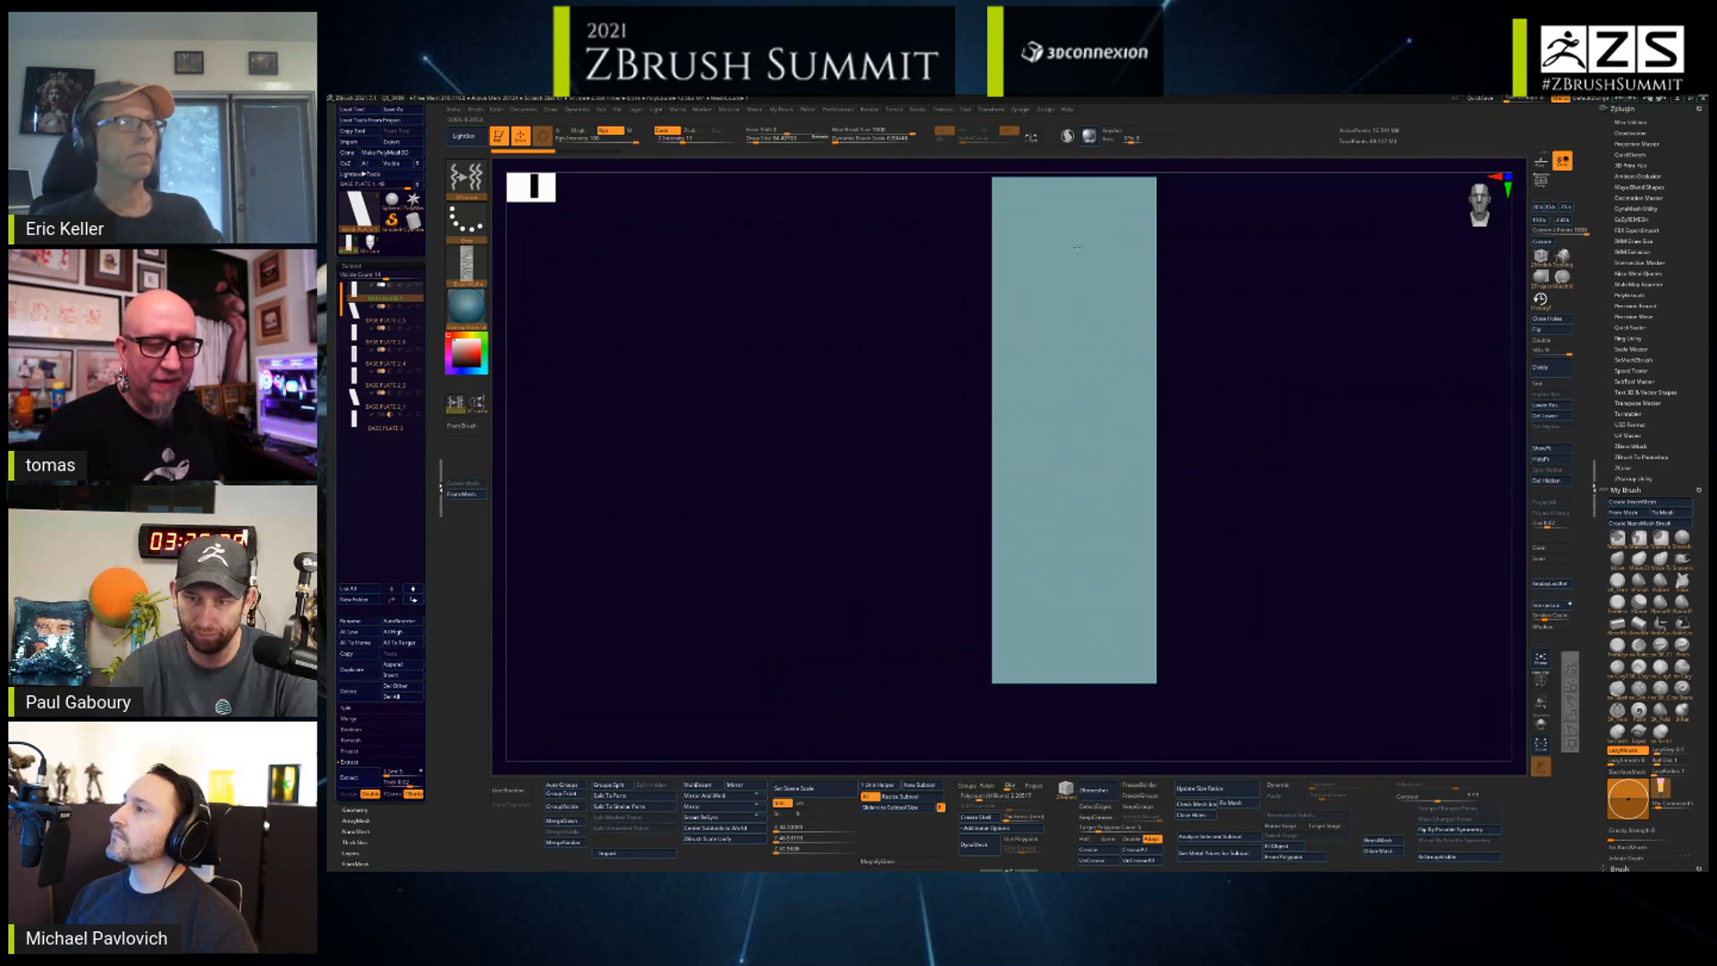
# - Paint overlapping lengthwise strokes of the captured wrinkle pattern down the blank plate, and undo the last stroke along its edge
pyautogui.moveTo(1089, 277)
pyautogui.mouseDown()
pyautogui.moveTo(1105, 336)
pyautogui.moveTo(1076, 542)
pyautogui.moveTo(1101, 636)
pyautogui.mouseUp()
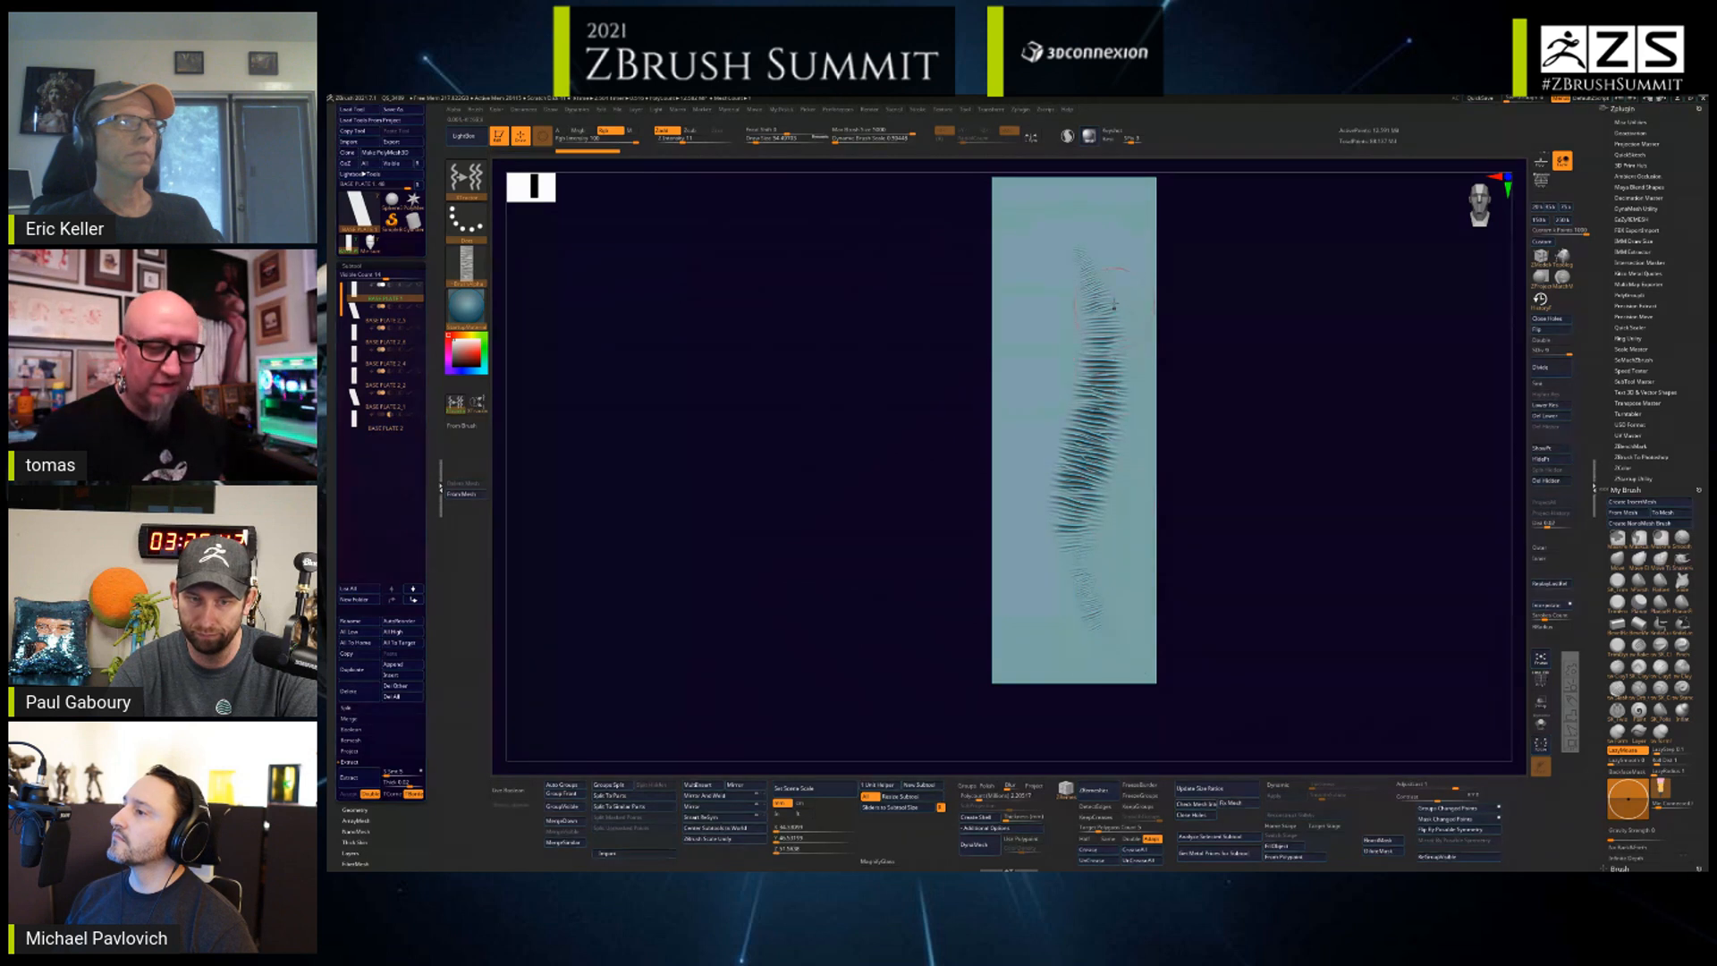
pyautogui.moveTo(1091, 251); pyautogui.dragTo(1109, 282)
pyautogui.moveTo(1127, 351); pyautogui.dragTo(1090, 586)
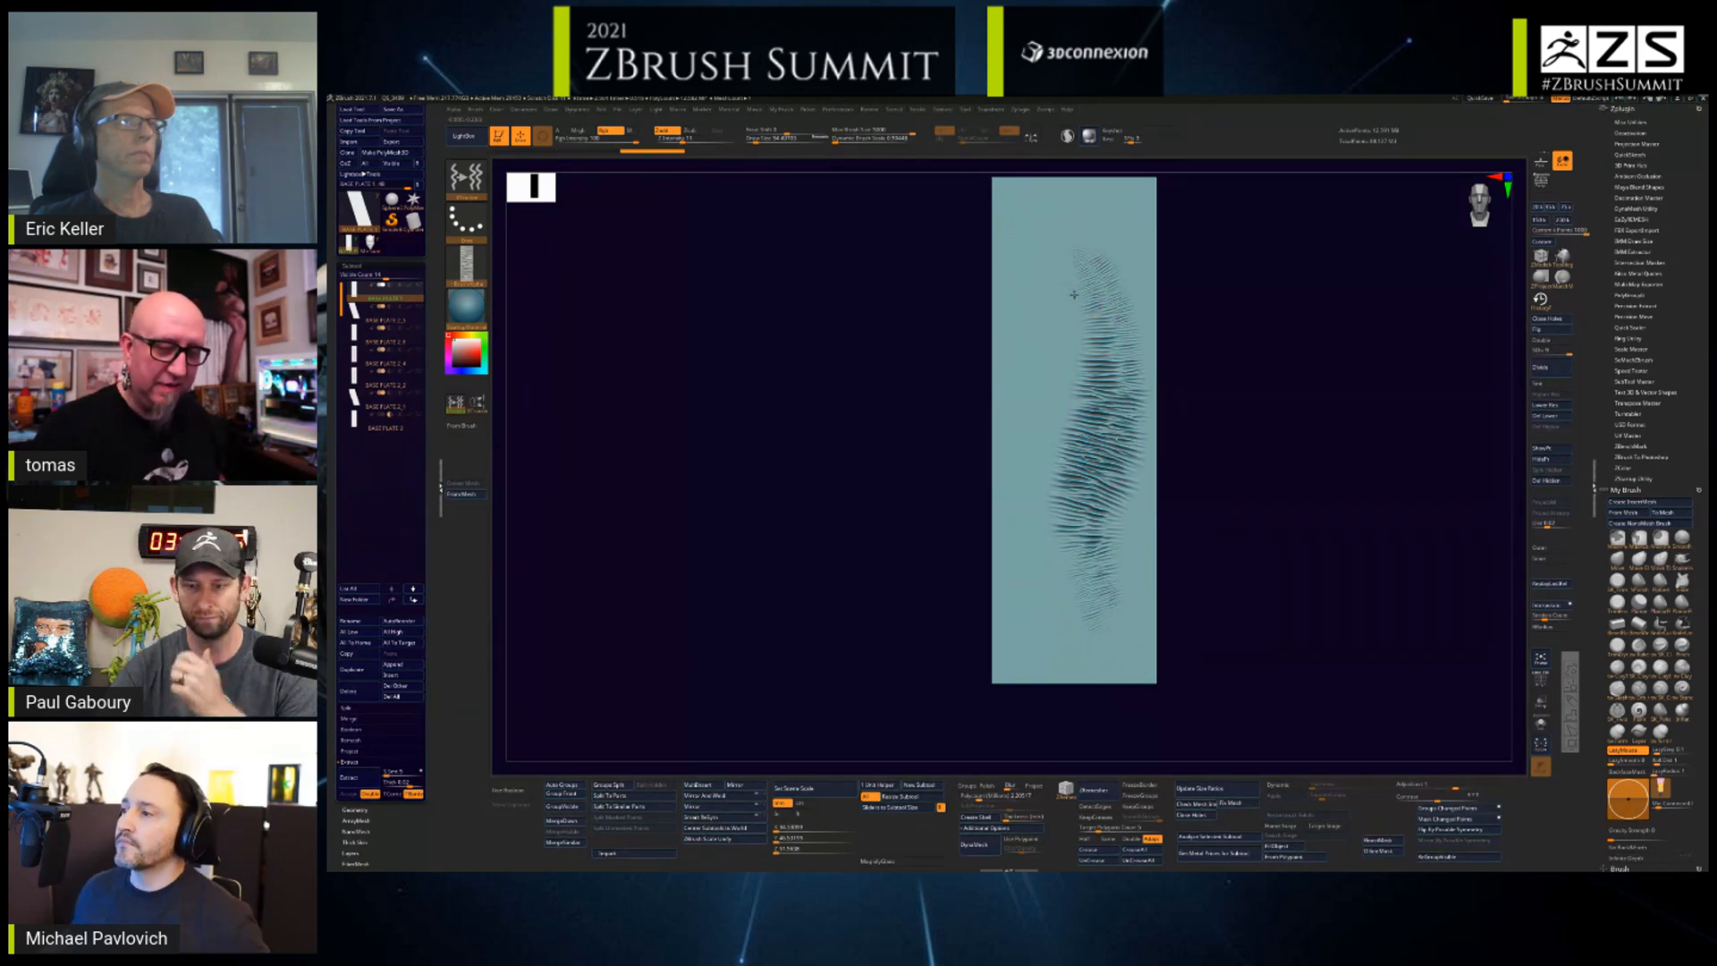
pyautogui.moveTo(1077, 304)
pyautogui.mouseDown()
pyautogui.moveTo(1051, 474)
pyautogui.moveTo(1091, 621)
pyautogui.mouseUp()
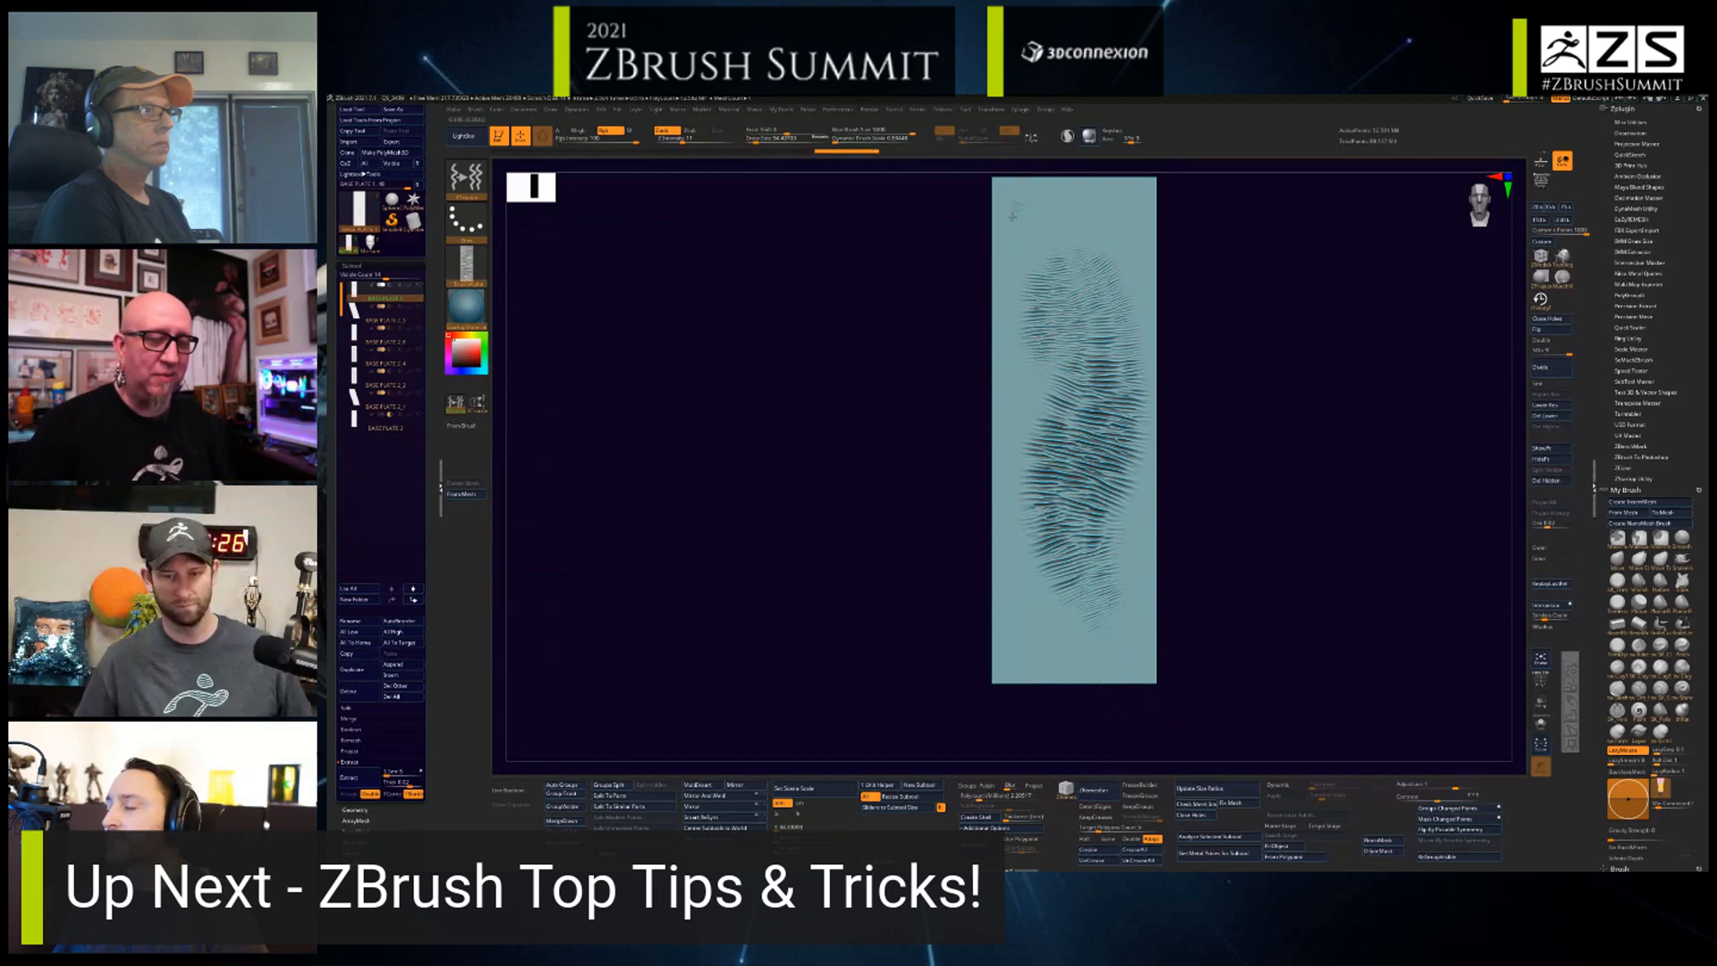
pyautogui.moveTo(1020, 204)
pyautogui.mouseDown()
pyautogui.moveTo(1012, 555)
pyautogui.moveTo(1109, 670)
pyautogui.mouseUp()
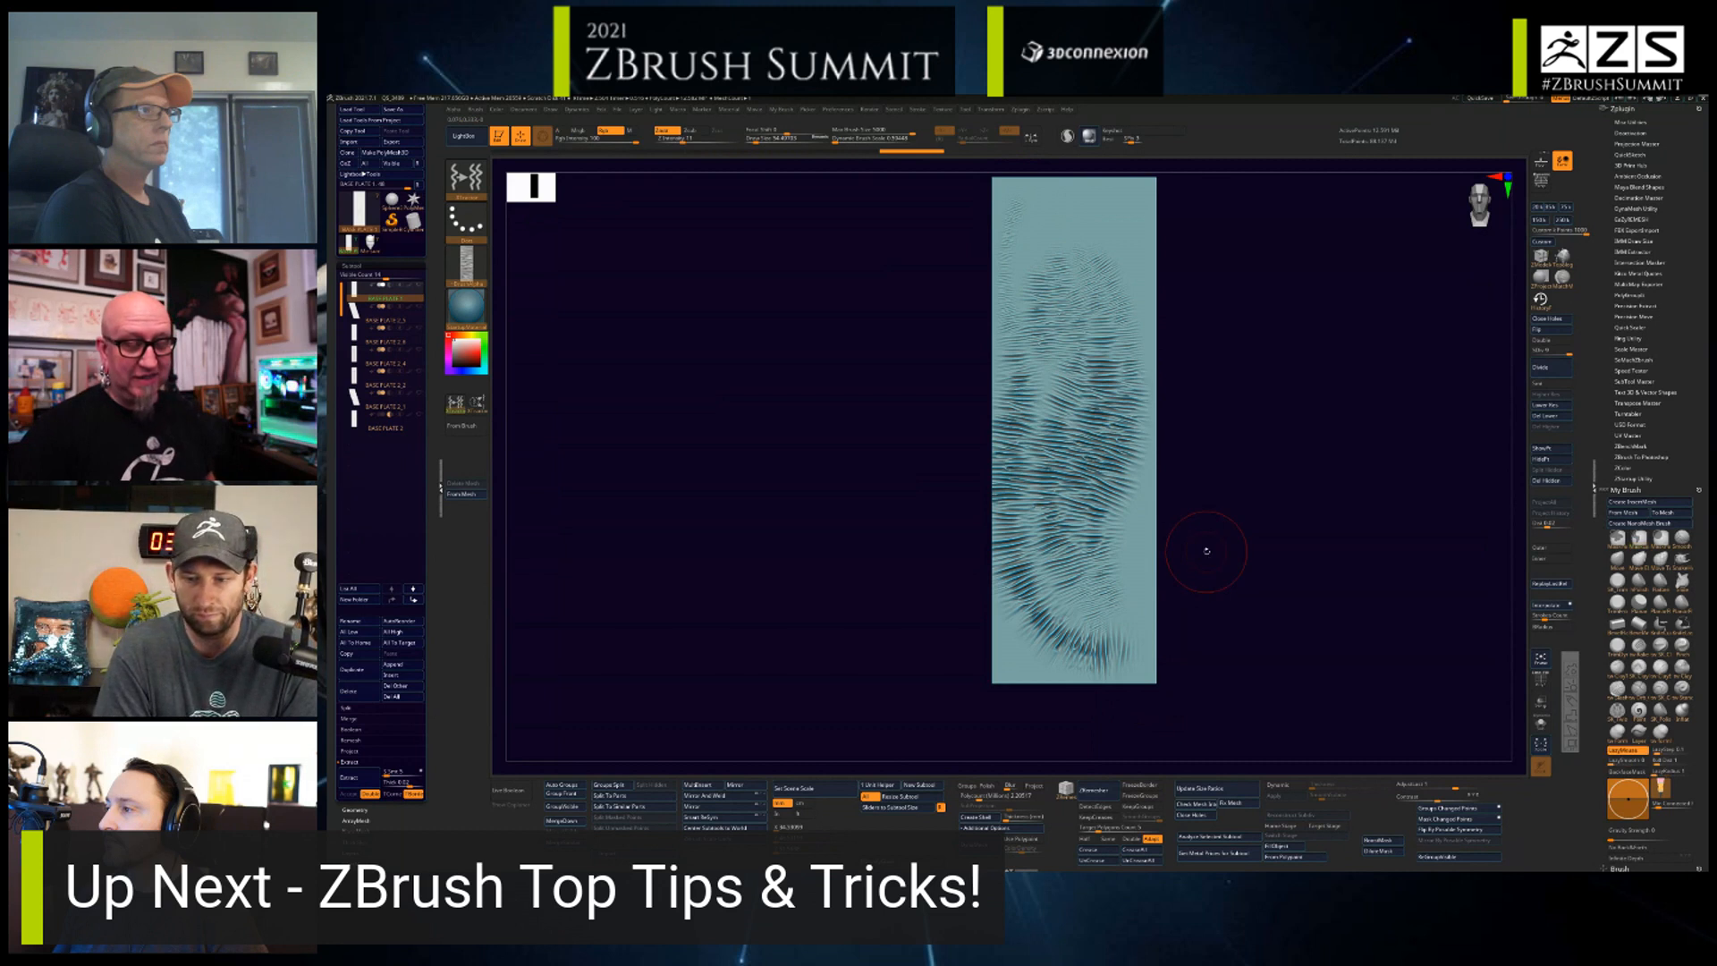
pyautogui.hotkey('ctrl', 'z')
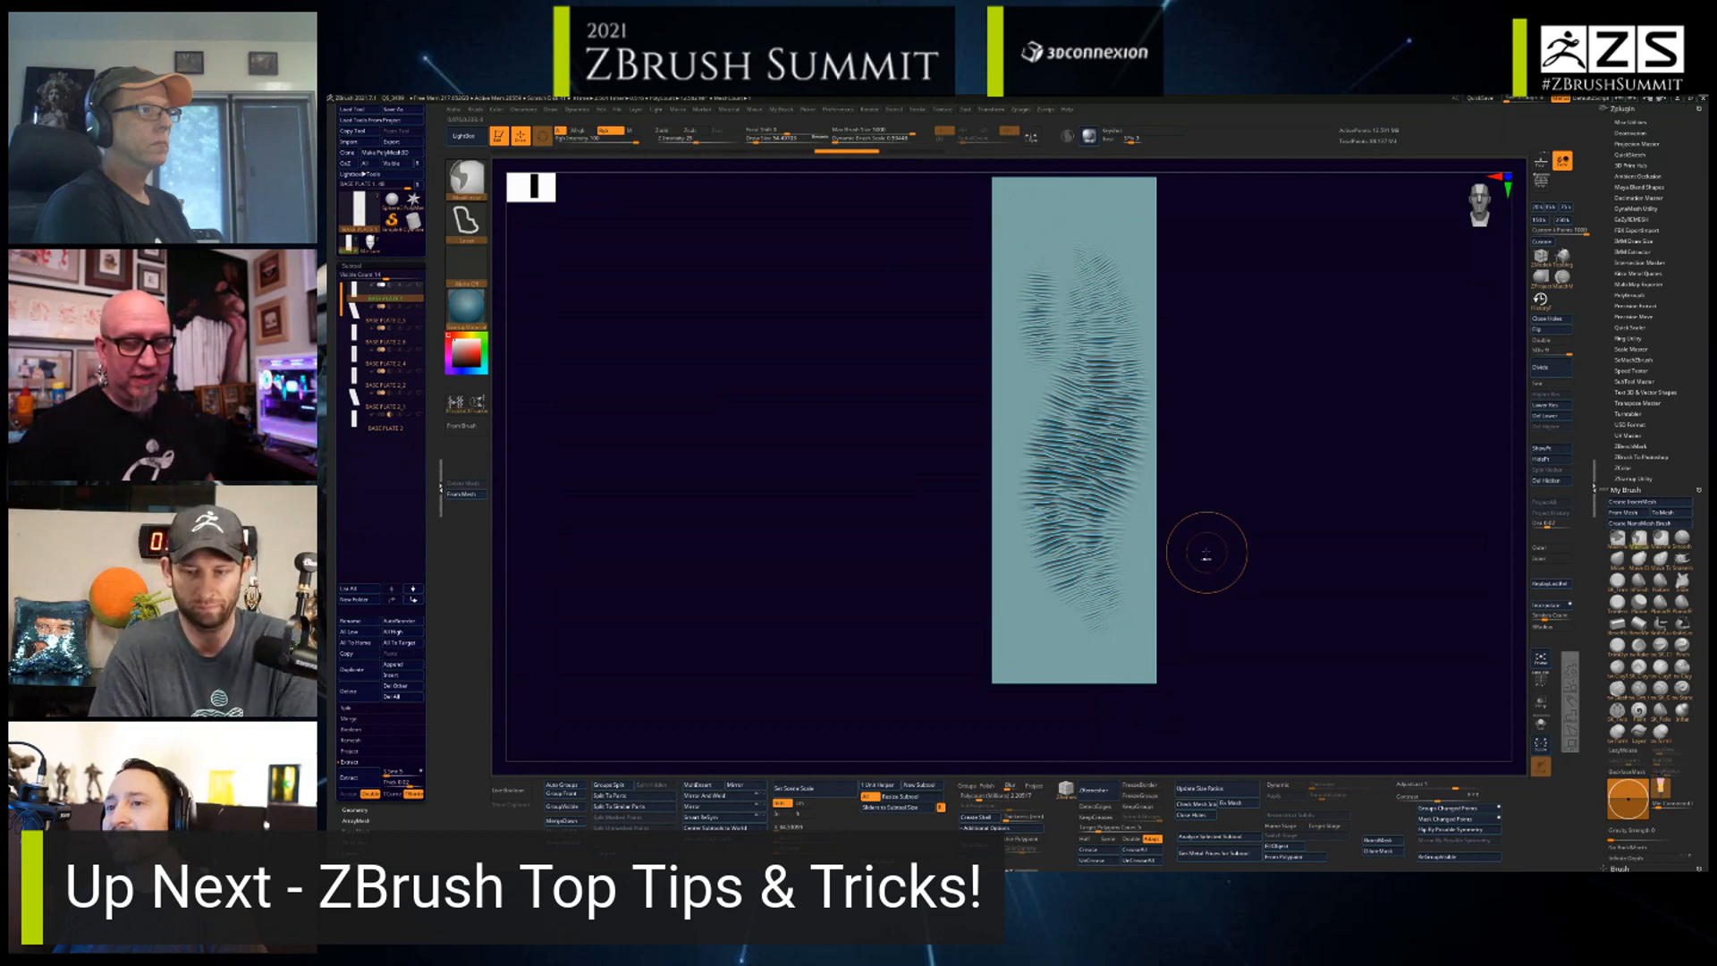
# - Undo the remaining wrinkle strokes on BASE PLATE 1 until the plate is blank
pyautogui.hotkey('ctrl', 'z')
pyautogui.hotkey('ctrl', 'z')
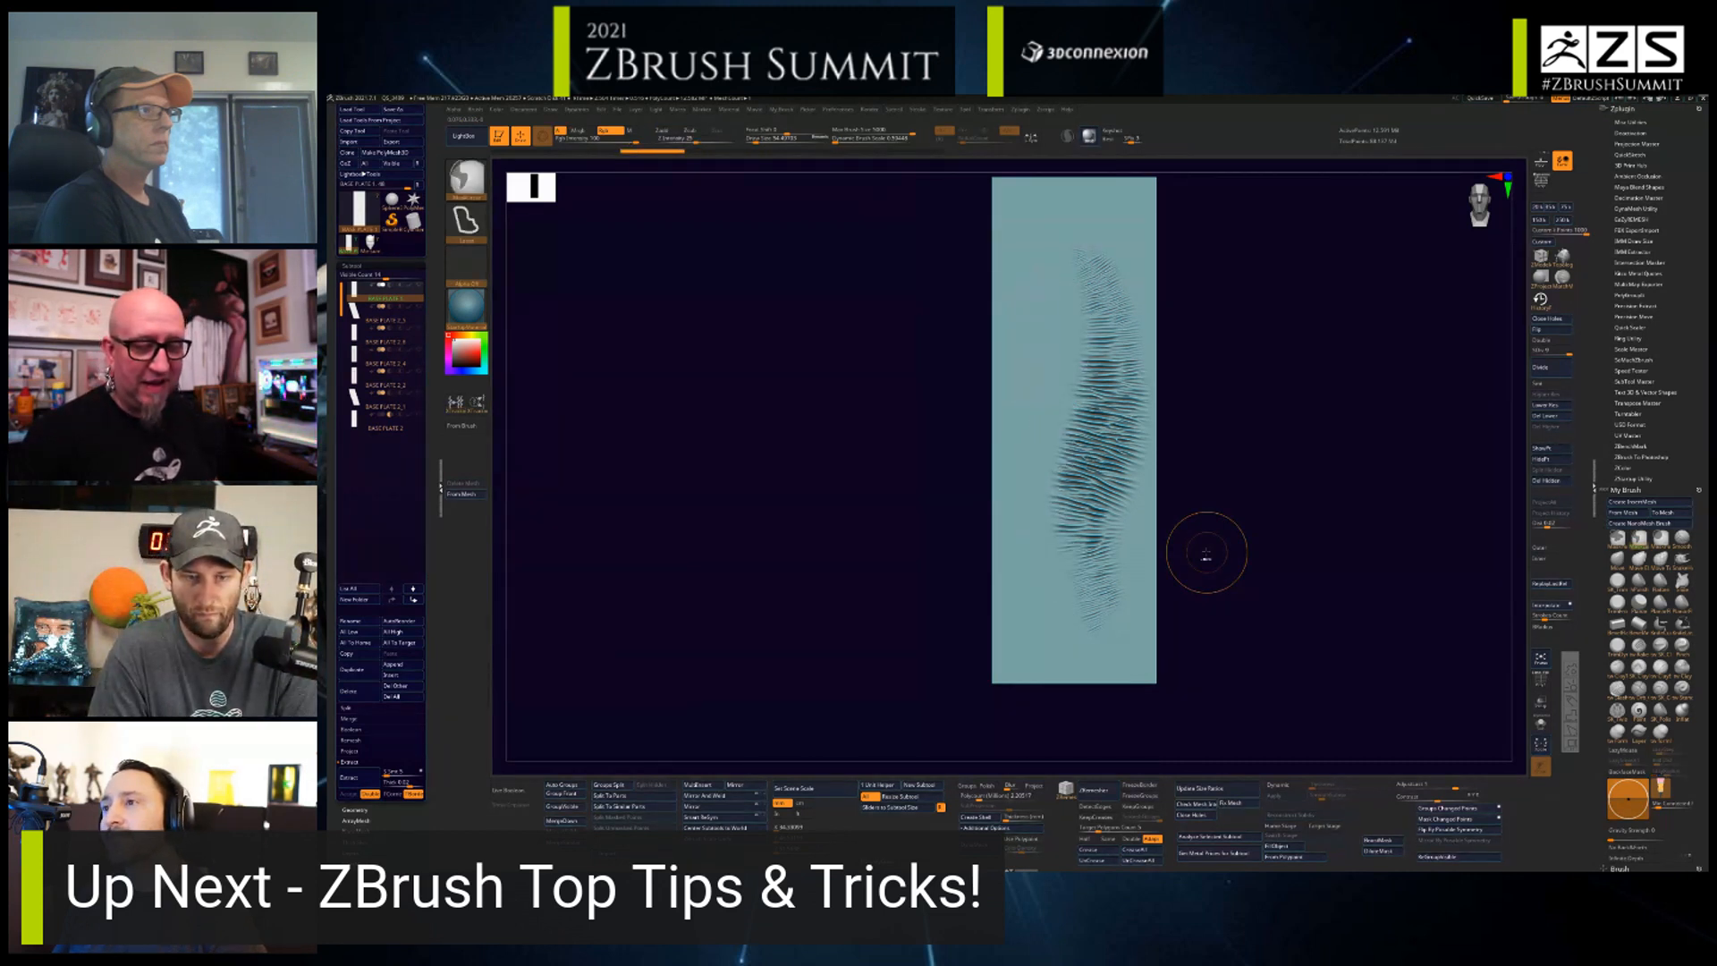
pyautogui.hotkey('ctrl', 'z')
pyautogui.hotkey('ctrl', 'z')
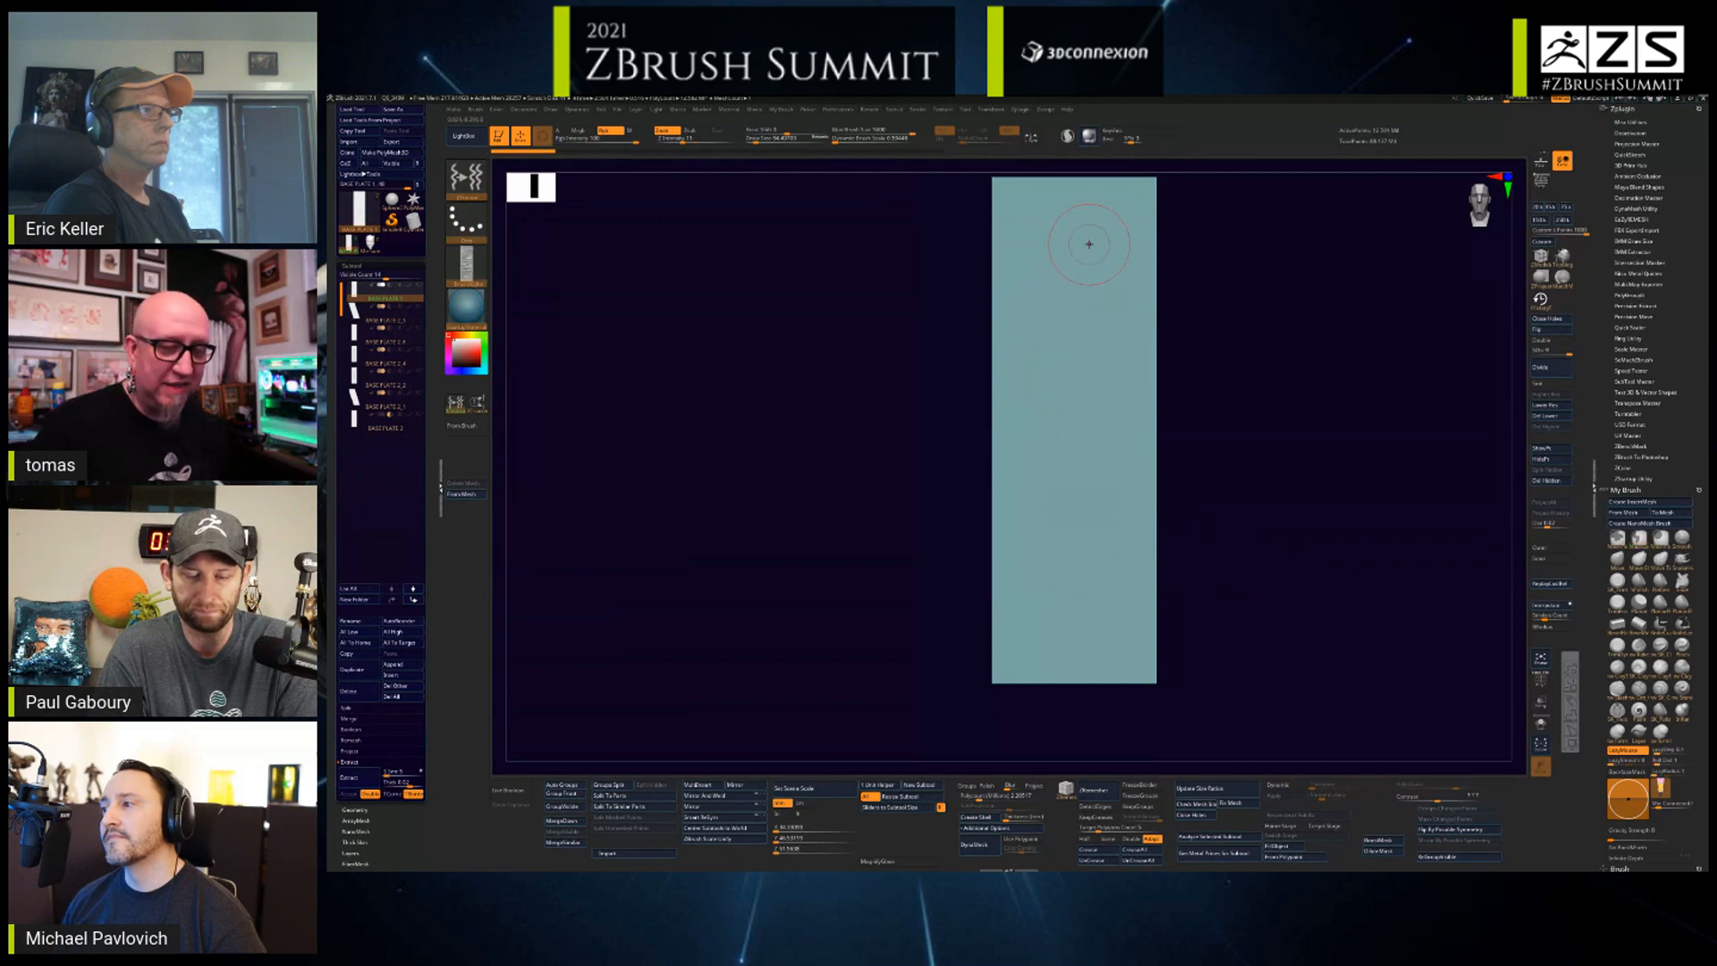
# - Paint curving, overlapping strokes of the captured wrinkles over the blank plate and undo the last one
pyautogui.moveTo(1033, 367)
pyautogui.mouseDown()
pyautogui.moveTo(1028, 447)
pyautogui.moveTo(1100, 488)
pyautogui.moveTo(1122, 427)
pyautogui.mouseUp()
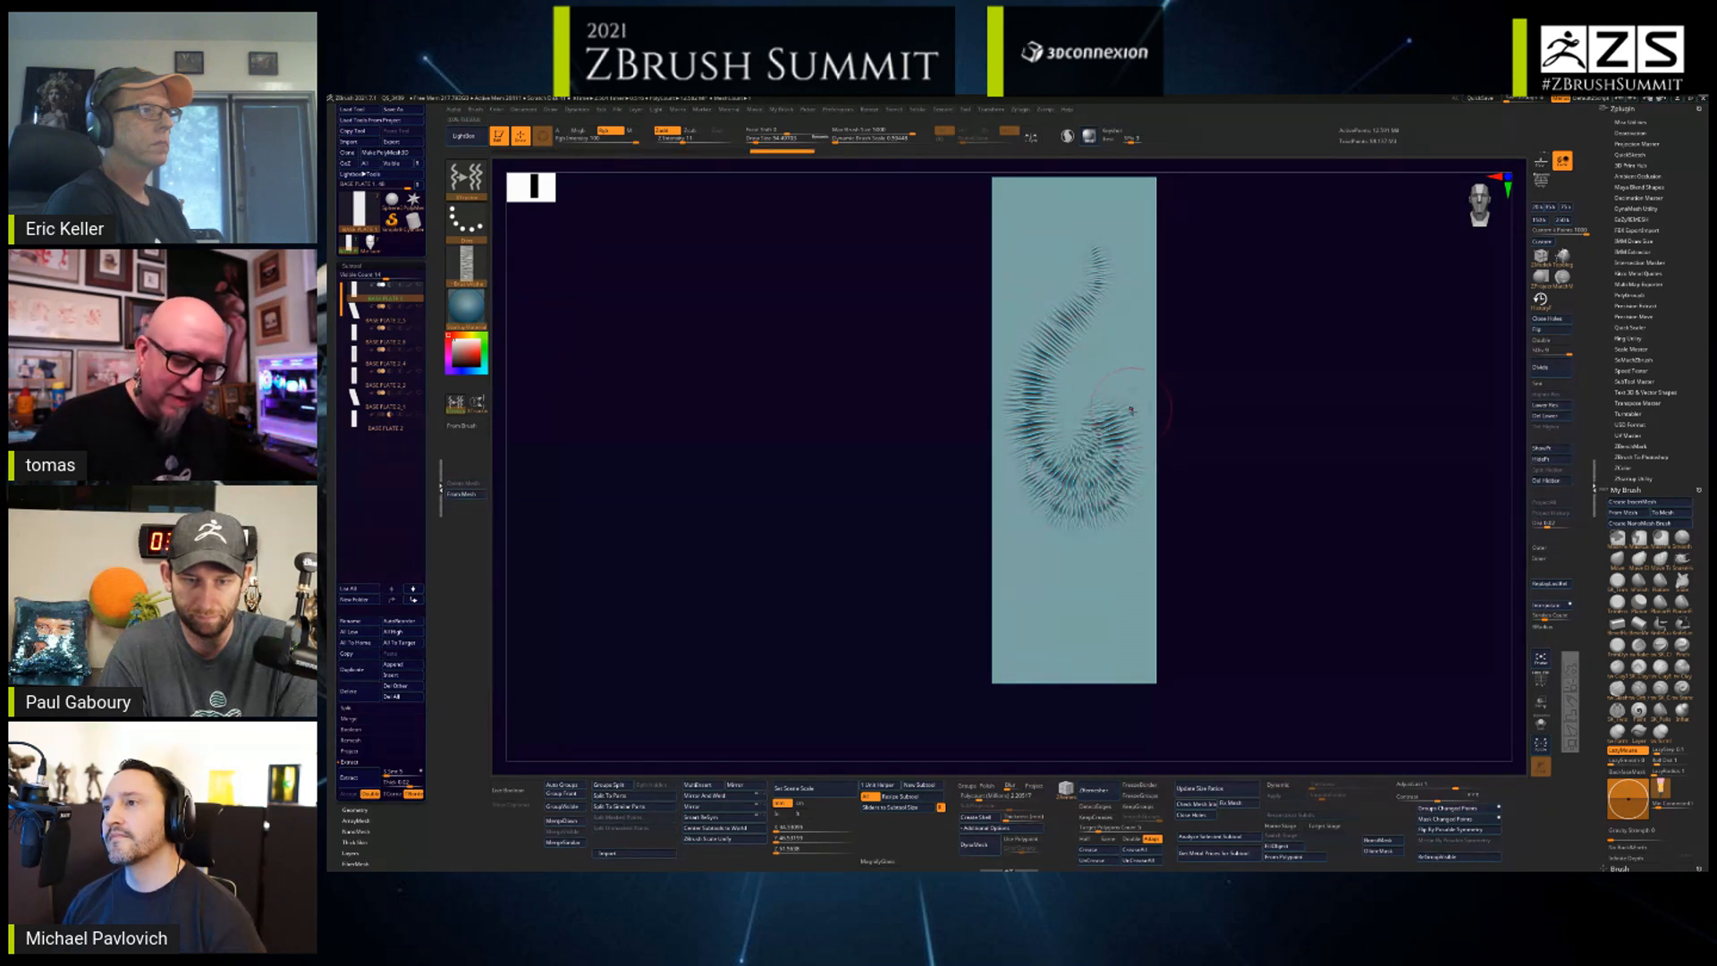
pyautogui.moveTo(1144, 483)
pyautogui.mouseDown()
pyautogui.moveTo(1102, 541)
pyautogui.moveTo(1118, 429)
pyautogui.moveTo(1105, 255)
pyautogui.moveTo(1122, 375)
pyautogui.mouseUp()
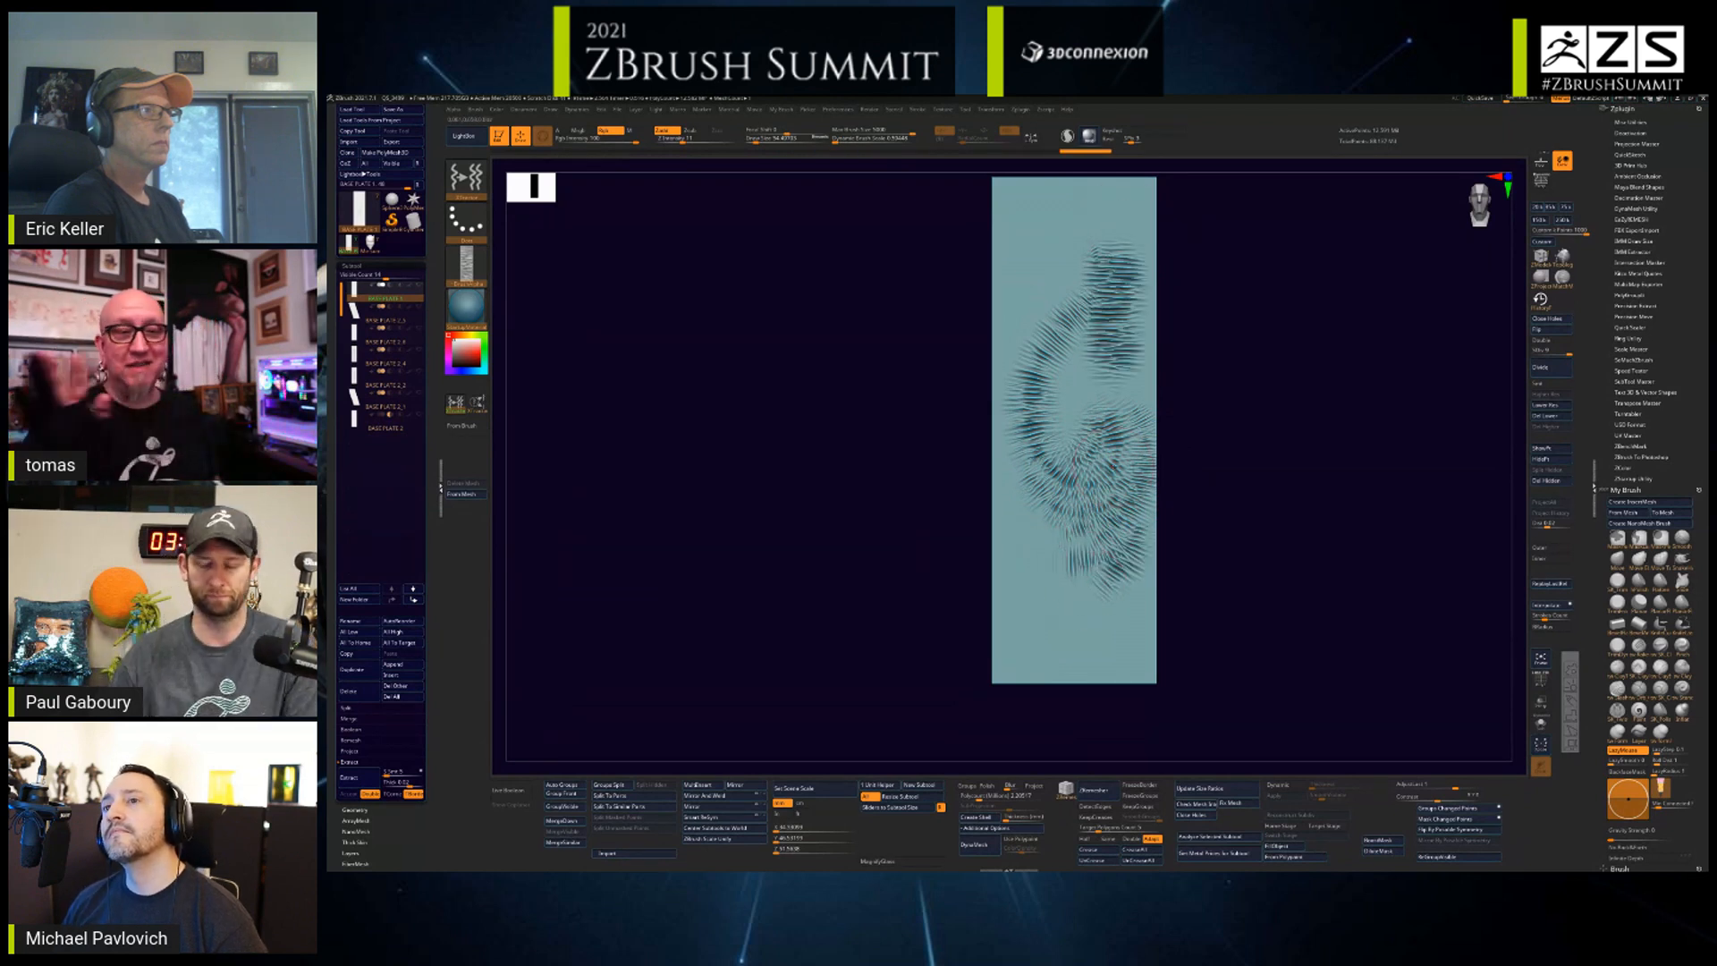
pyautogui.press('ctrl')
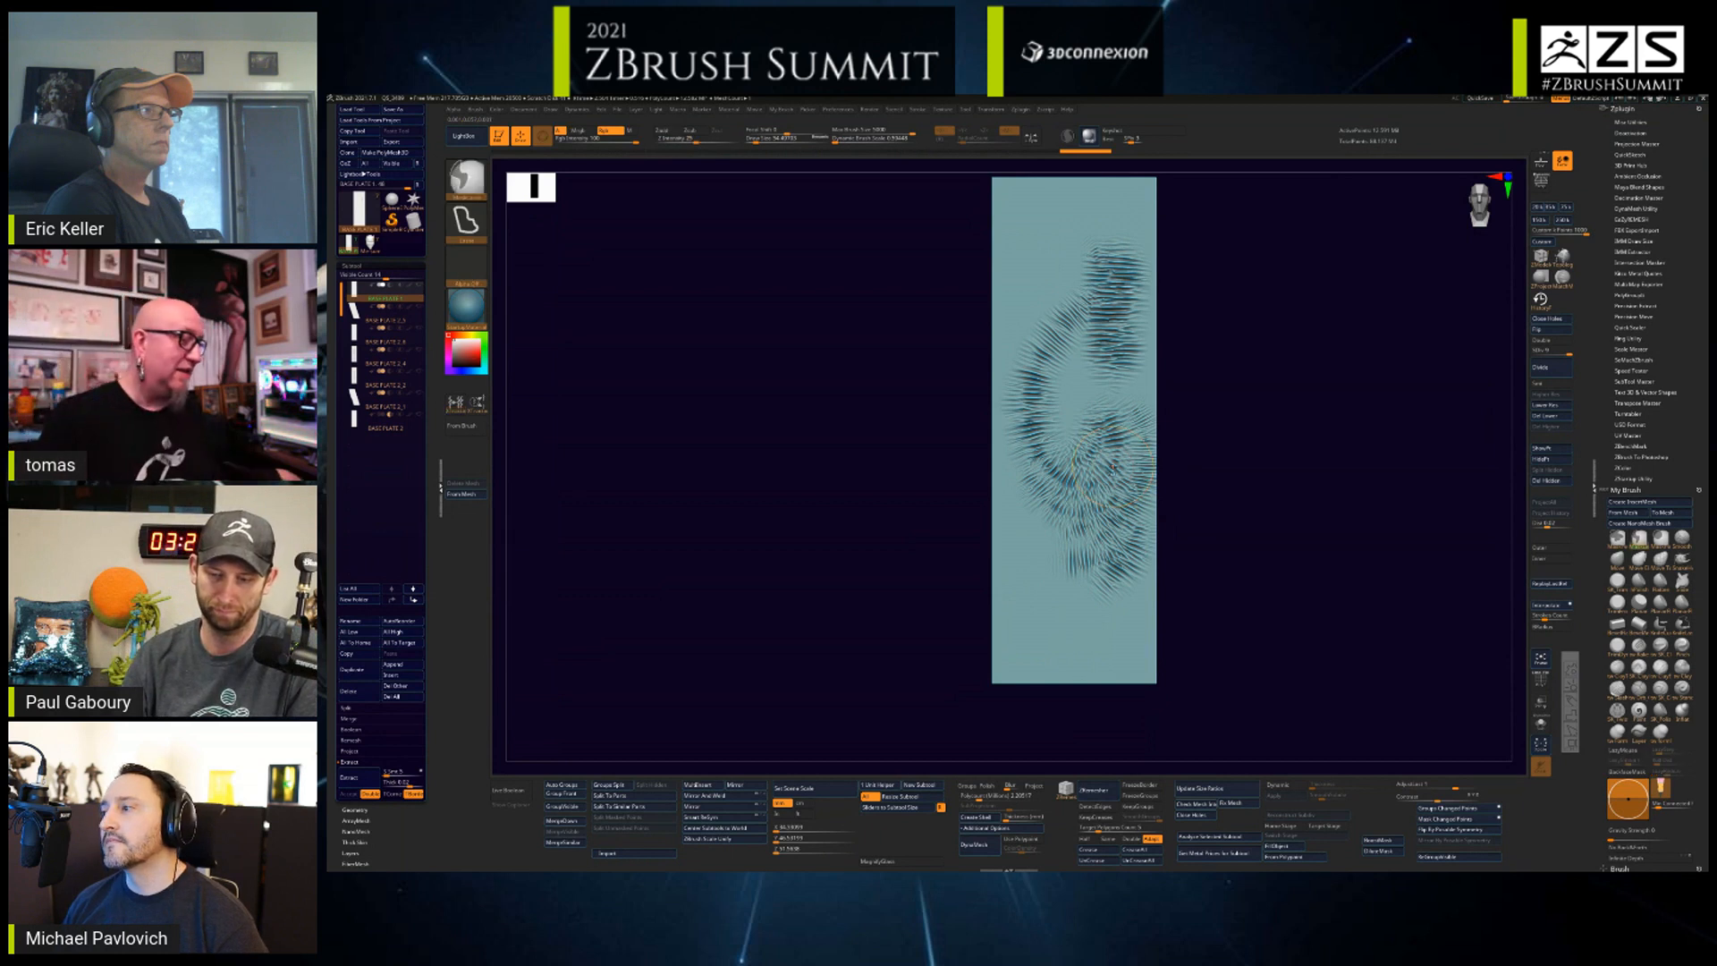
pyautogui.hotkey('ctrl', 'z')
# - Switch to the horned head, size the XTractor brush over one eye and capture it as the brush's alpha
pyautogui.click(370, 243)
pyautogui.moveTo(1205, 393)
pyautogui.keyDown('alt'); pyautogui.mouseDown()
pyautogui.moveTo(1231, 575)
pyautogui.moveTo(1217, 431)
pyautogui.moveTo(1264, 504)
pyautogui.moveTo(1276, 480)
pyautogui.moveTo(1296, 499)
pyautogui.mouseUp(); pyautogui.keyUp('alt')
pyautogui.press('space')
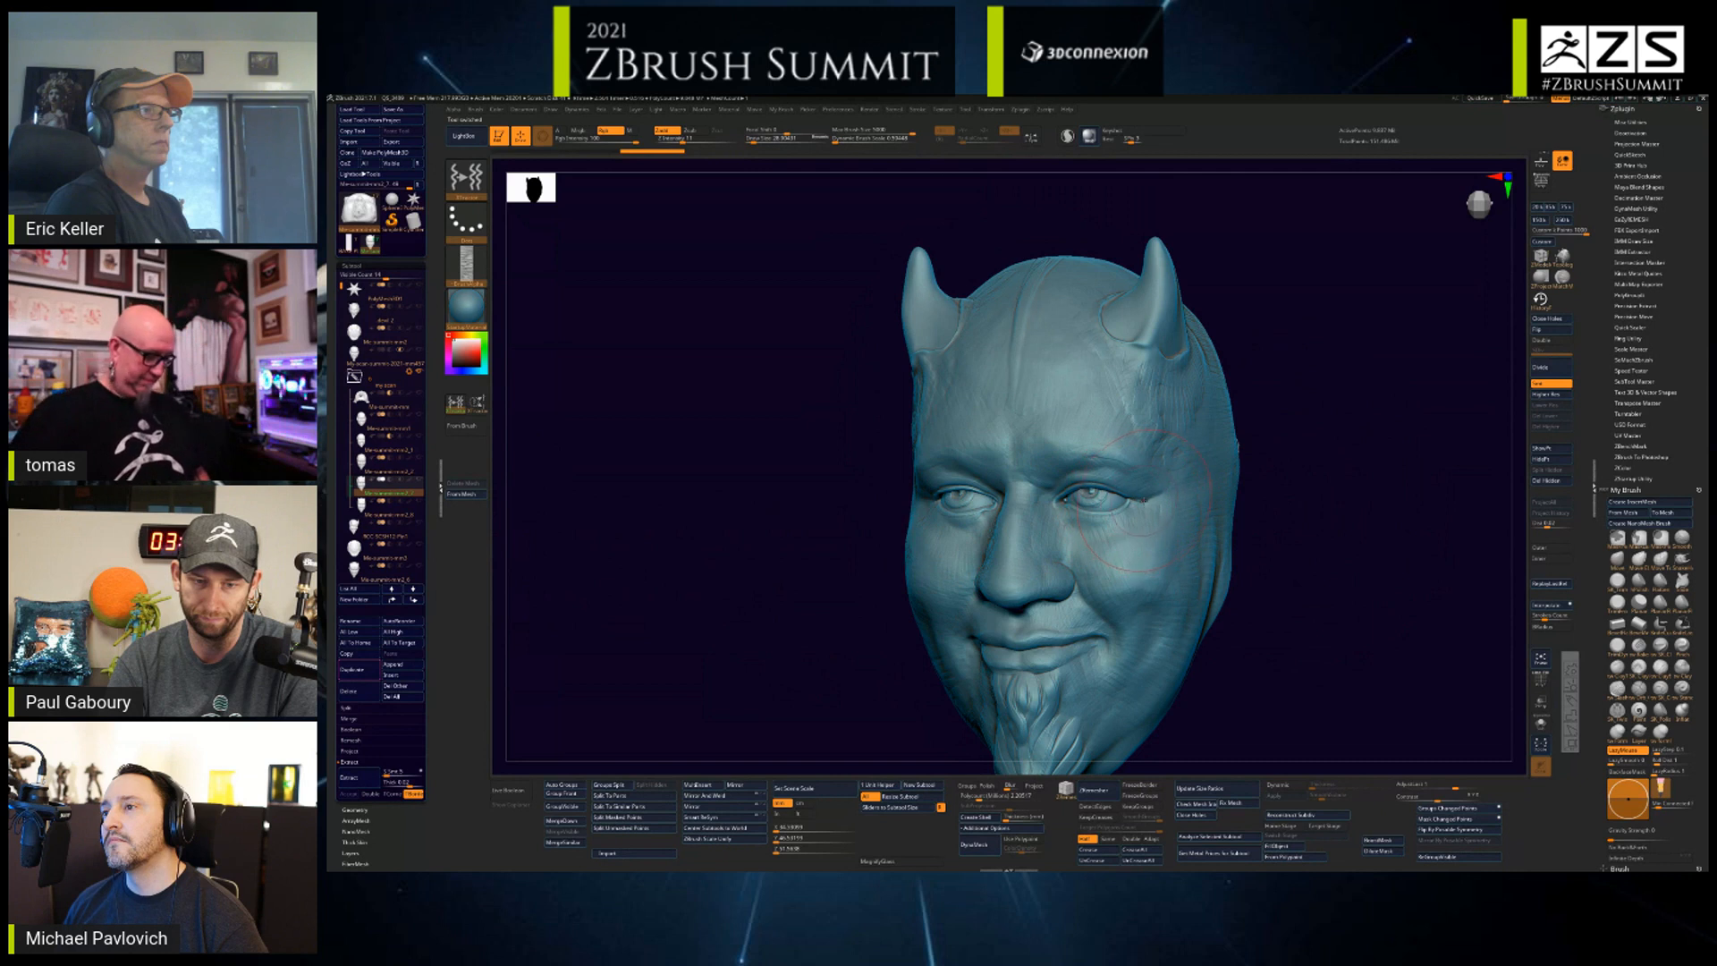
pyautogui.press('g')
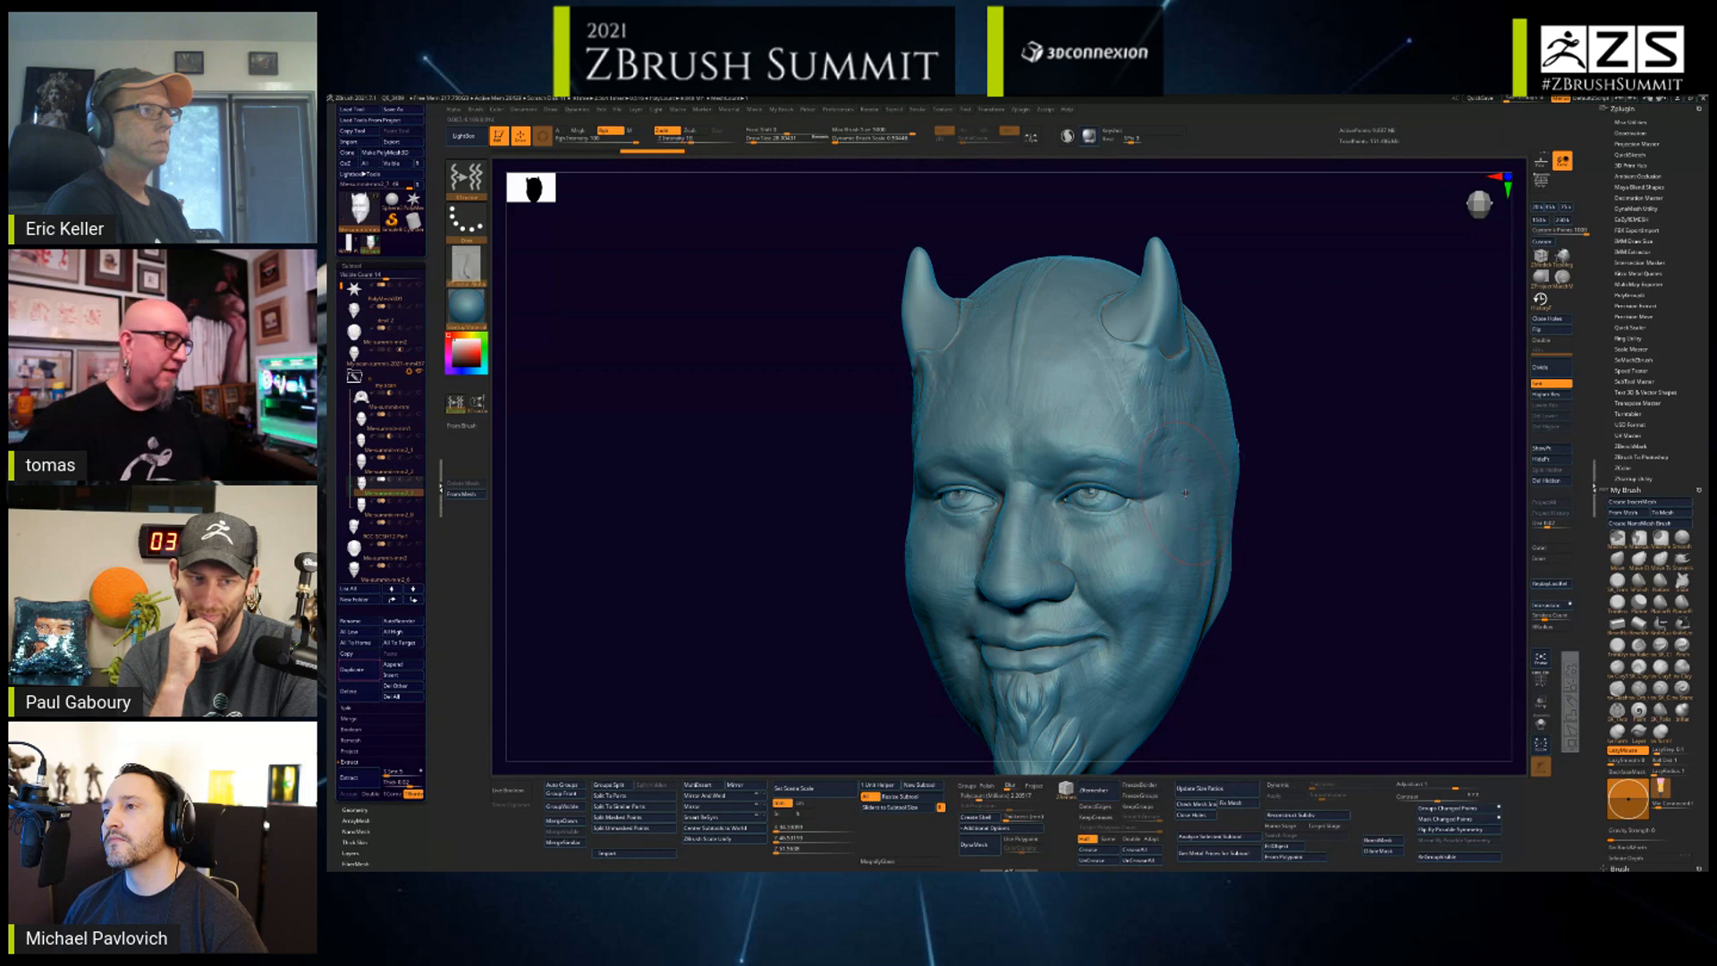
# - Return to BASE PLATE 1, face it frontally and undo all wrinkle strokes still on it
pyautogui.click(349, 244)
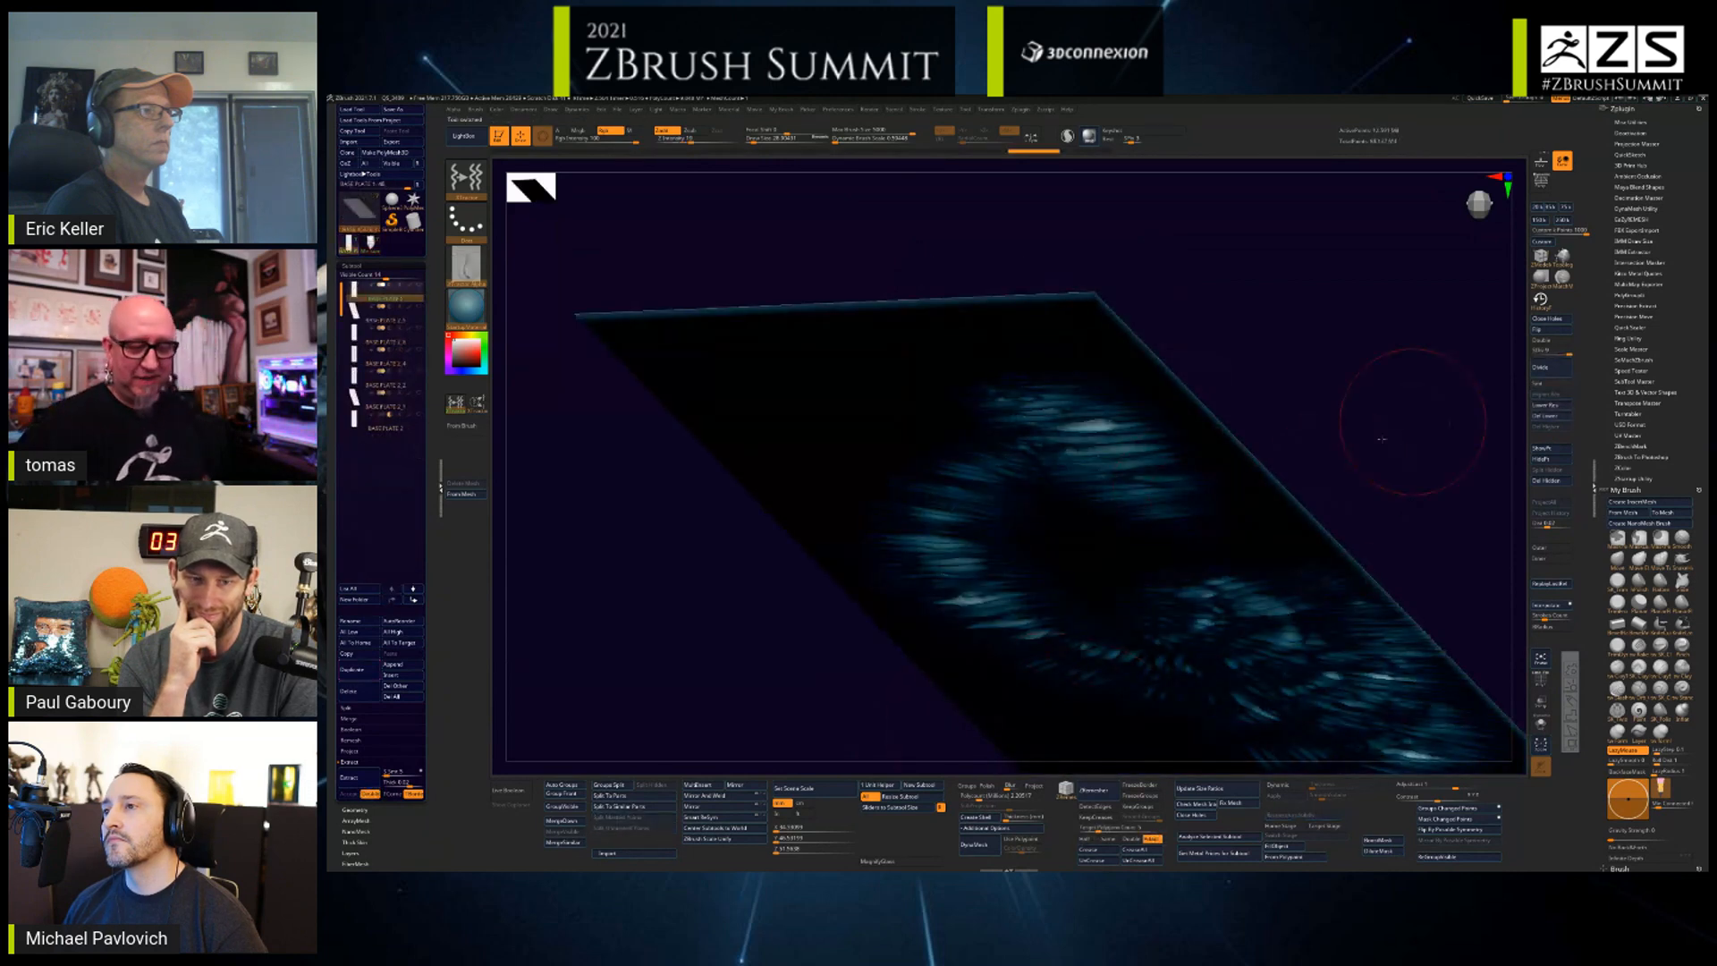
pyautogui.moveTo(1382, 438); pyautogui.dragTo(1404, 349)
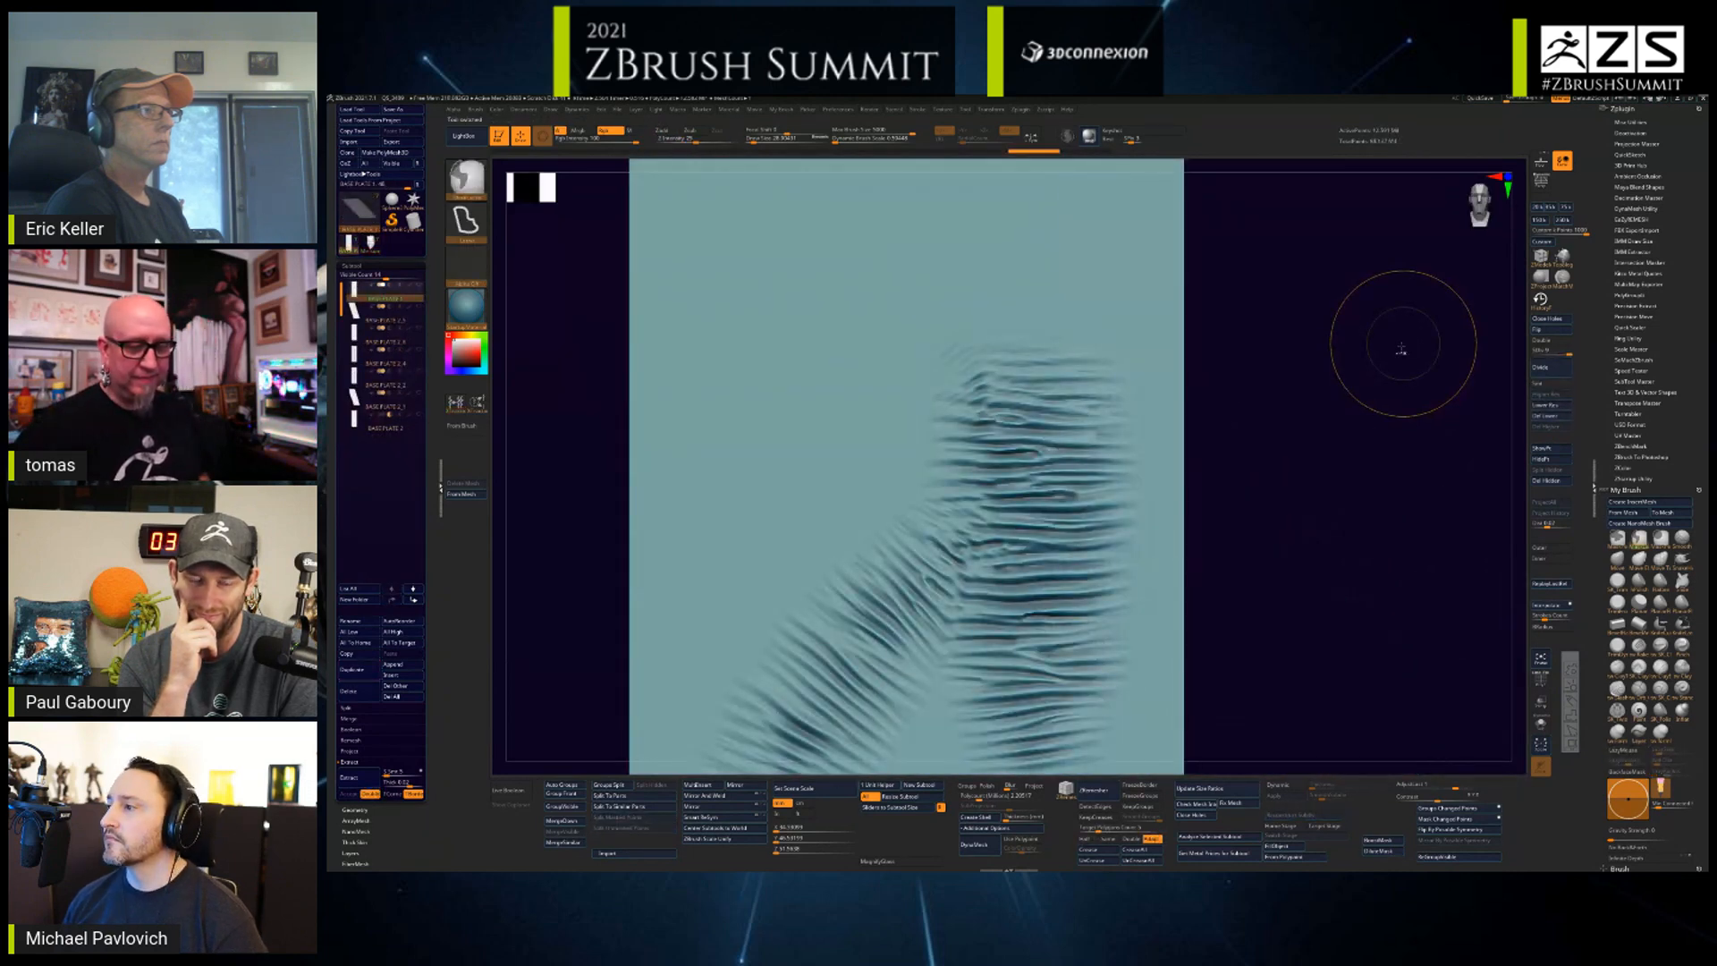
pyautogui.hotkey('ctrl', 'z')
pyautogui.hotkey('ctrl', 'z')
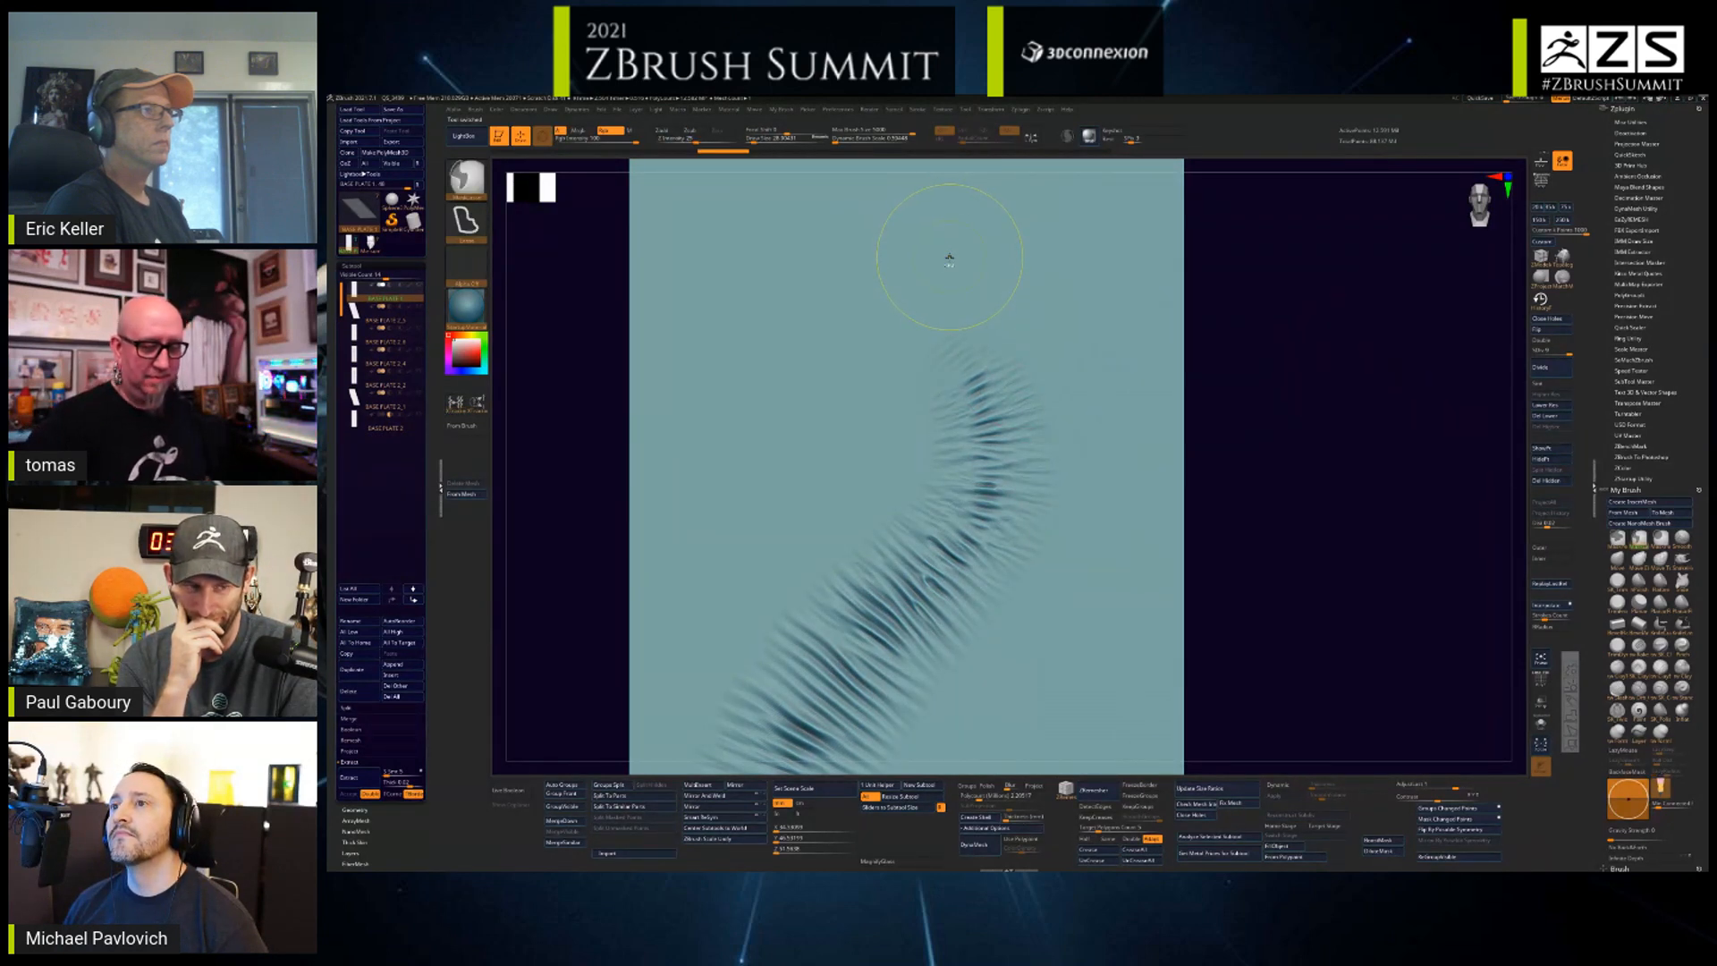
pyautogui.moveTo(1307, 609)
pyautogui.keyDown('alt'); pyautogui.mouseDown()
pyautogui.moveTo(1261, 491)
pyautogui.moveTo(1266, 432)
pyautogui.mouseUp(); pyautogui.keyUp('alt')
pyautogui.hotkey('ctrl', 'z')
pyautogui.hotkey('ctrl', 'z')
pyautogui.hotkey('ctrl', 'z')
pyautogui.hotkey('ctrl', 'z')
pyautogui.keyDown('alt'); pyautogui.moveTo(1284, 365); pyautogui.dragTo(1266, 498); pyautogui.keyUp('alt')
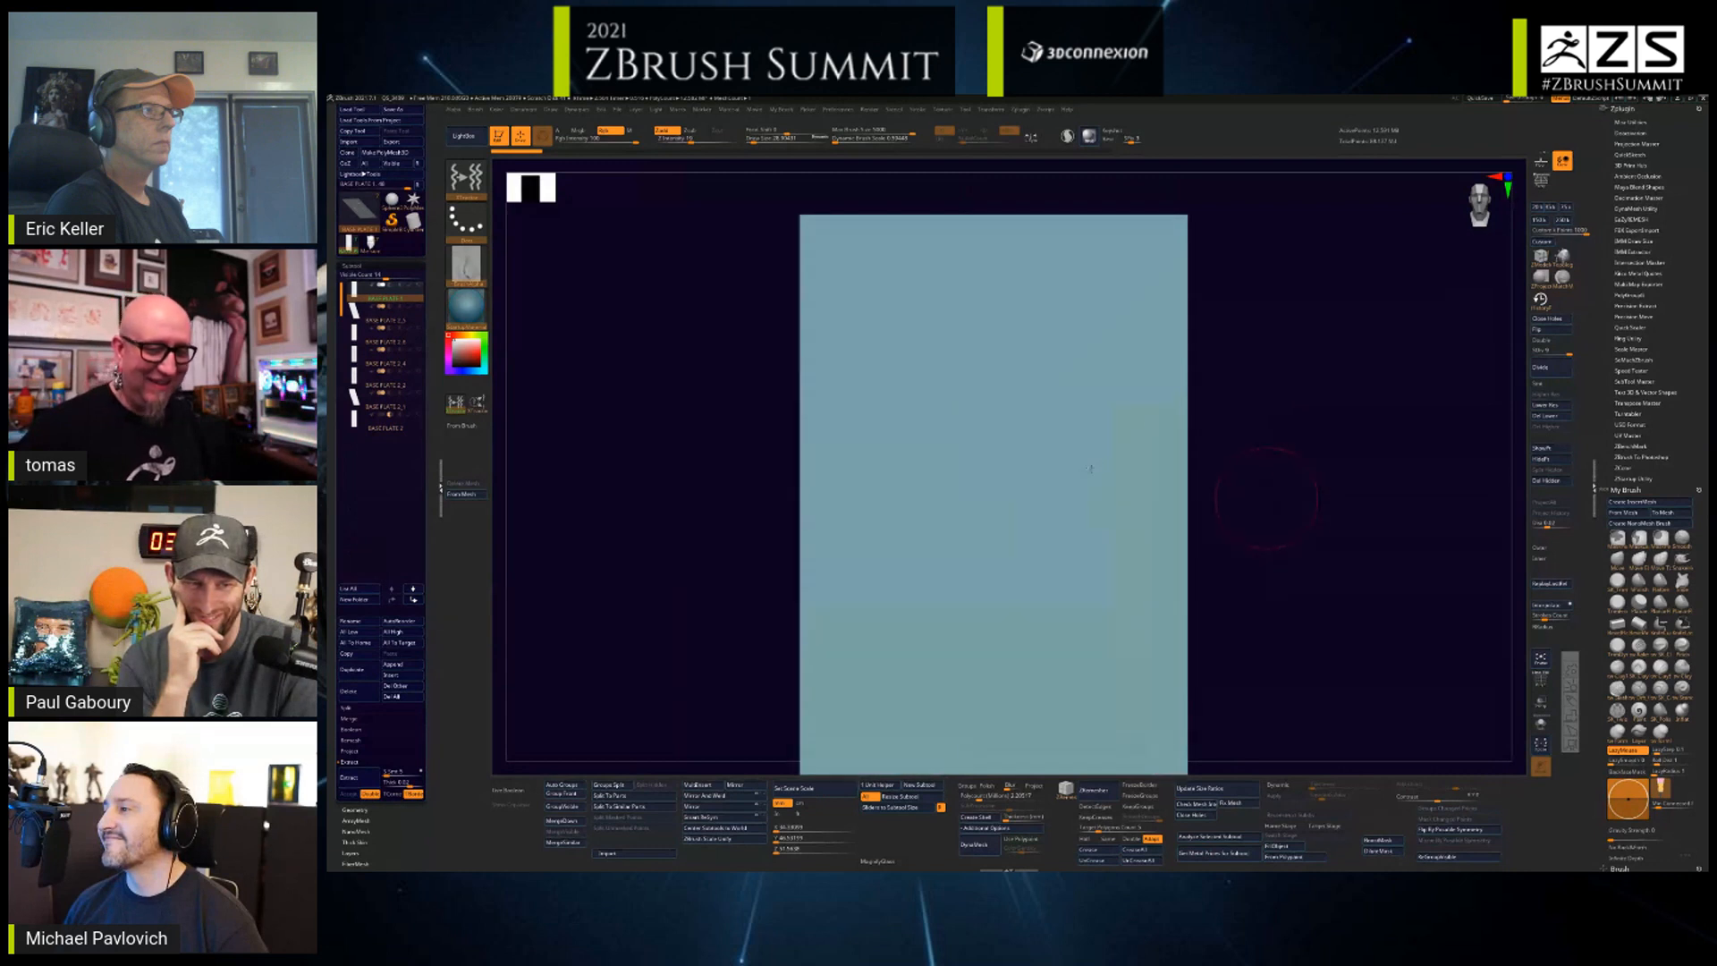
# - Resize the brush and paint several parallel rows of the captured eye along the plate, undoing the misplaced stroke
pyautogui.press('space')
pyautogui.moveTo(994, 316)
pyautogui.mouseDown()
pyautogui.moveTo(1013, 318)
pyautogui.moveTo(1033, 373)
pyautogui.moveTo(1027, 724)
pyautogui.mouseUp()
pyautogui.moveTo(1250, 617)
pyautogui.keyDown('alt'); pyautogui.mouseDown()
pyautogui.moveTo(1247, 403)
pyautogui.moveTo(1199, 364)
pyautogui.moveTo(1117, 472)
pyautogui.mouseUp(); pyautogui.keyUp('alt')
pyautogui.moveTo(986, 207); pyautogui.dragTo(979, 749)
pyautogui.hotkey('ctrl', 'z')
pyautogui.moveTo(1039, 315); pyautogui.dragTo(1026, 745)
pyautogui.moveTo(890, 224); pyautogui.dragTo(860, 726)
pyautogui.keyDown('alt'); pyautogui.moveTo(1154, 684); pyautogui.dragTo(1109, 494); pyautogui.keyUp('alt')
pyautogui.keyDown('alt'); pyautogui.moveTo(1145, 424); pyautogui.dragTo(1141, 687); pyautogui.keyUp('alt')
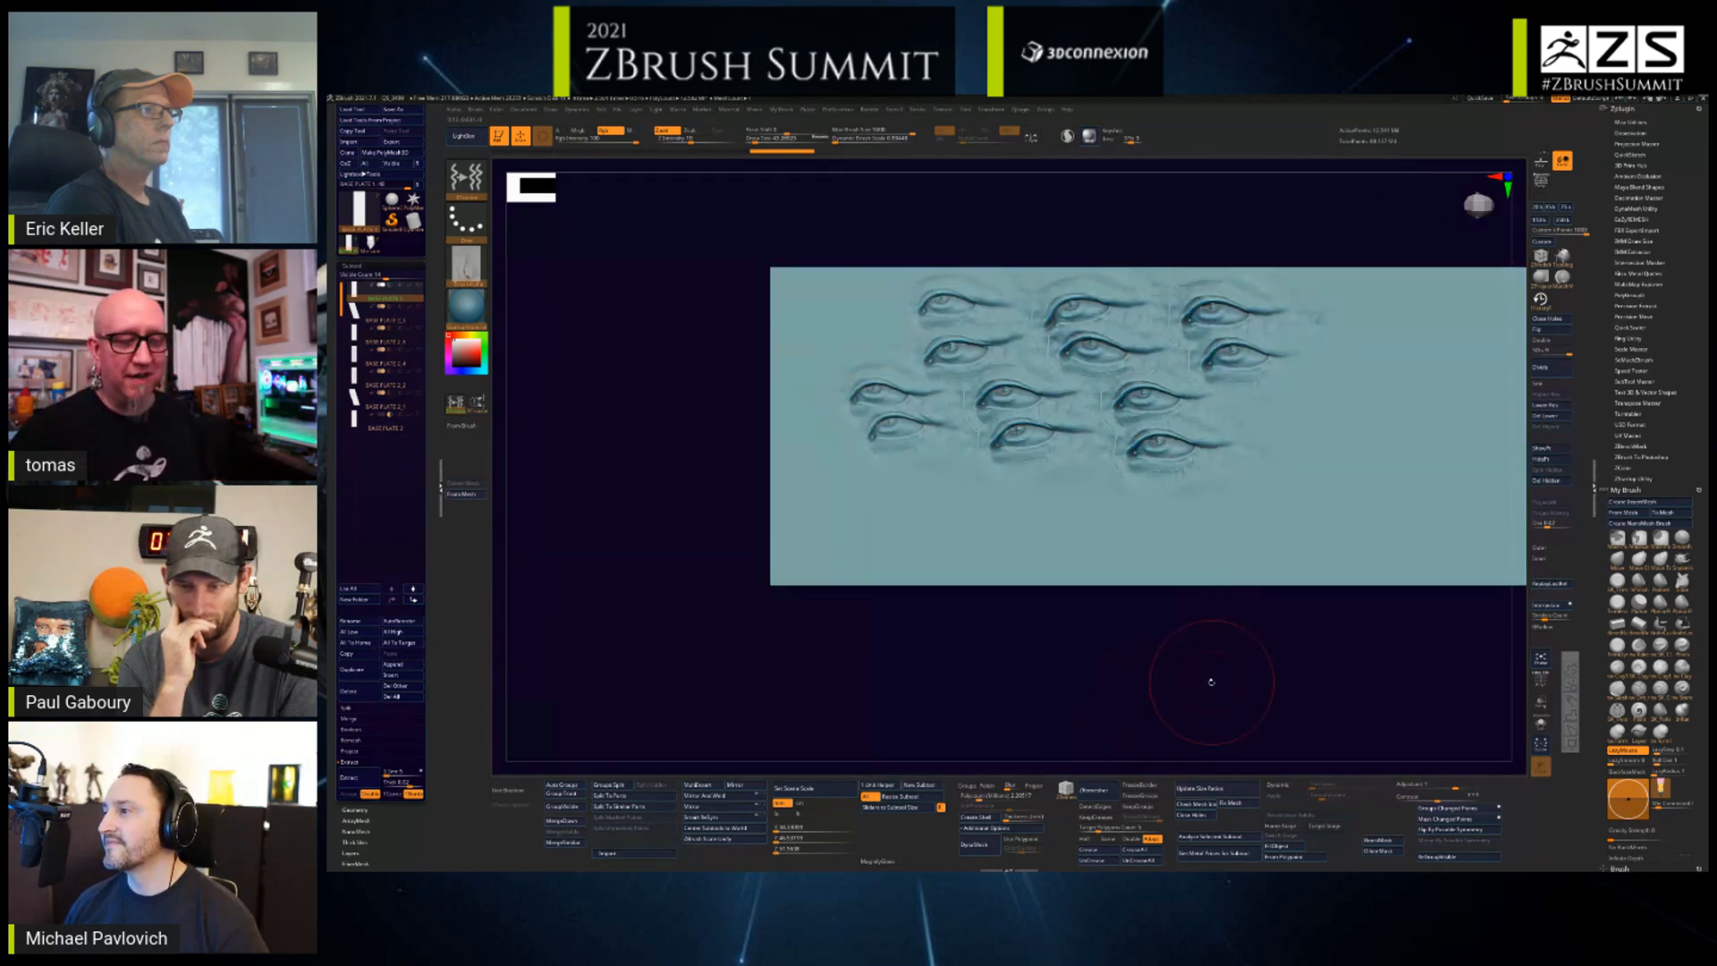
# - Paint curved and diagonal strokes of the captured eye in the plate's free areas, and undo the stroke along its lower edge
pyautogui.moveTo(1303, 430)
pyautogui.mouseDown()
pyautogui.moveTo(1324, 447)
pyautogui.moveTo(1261, 465)
pyautogui.moveTo(1369, 474)
pyautogui.moveTo(1391, 393)
pyautogui.moveTo(1345, 362)
pyautogui.mouseUp()
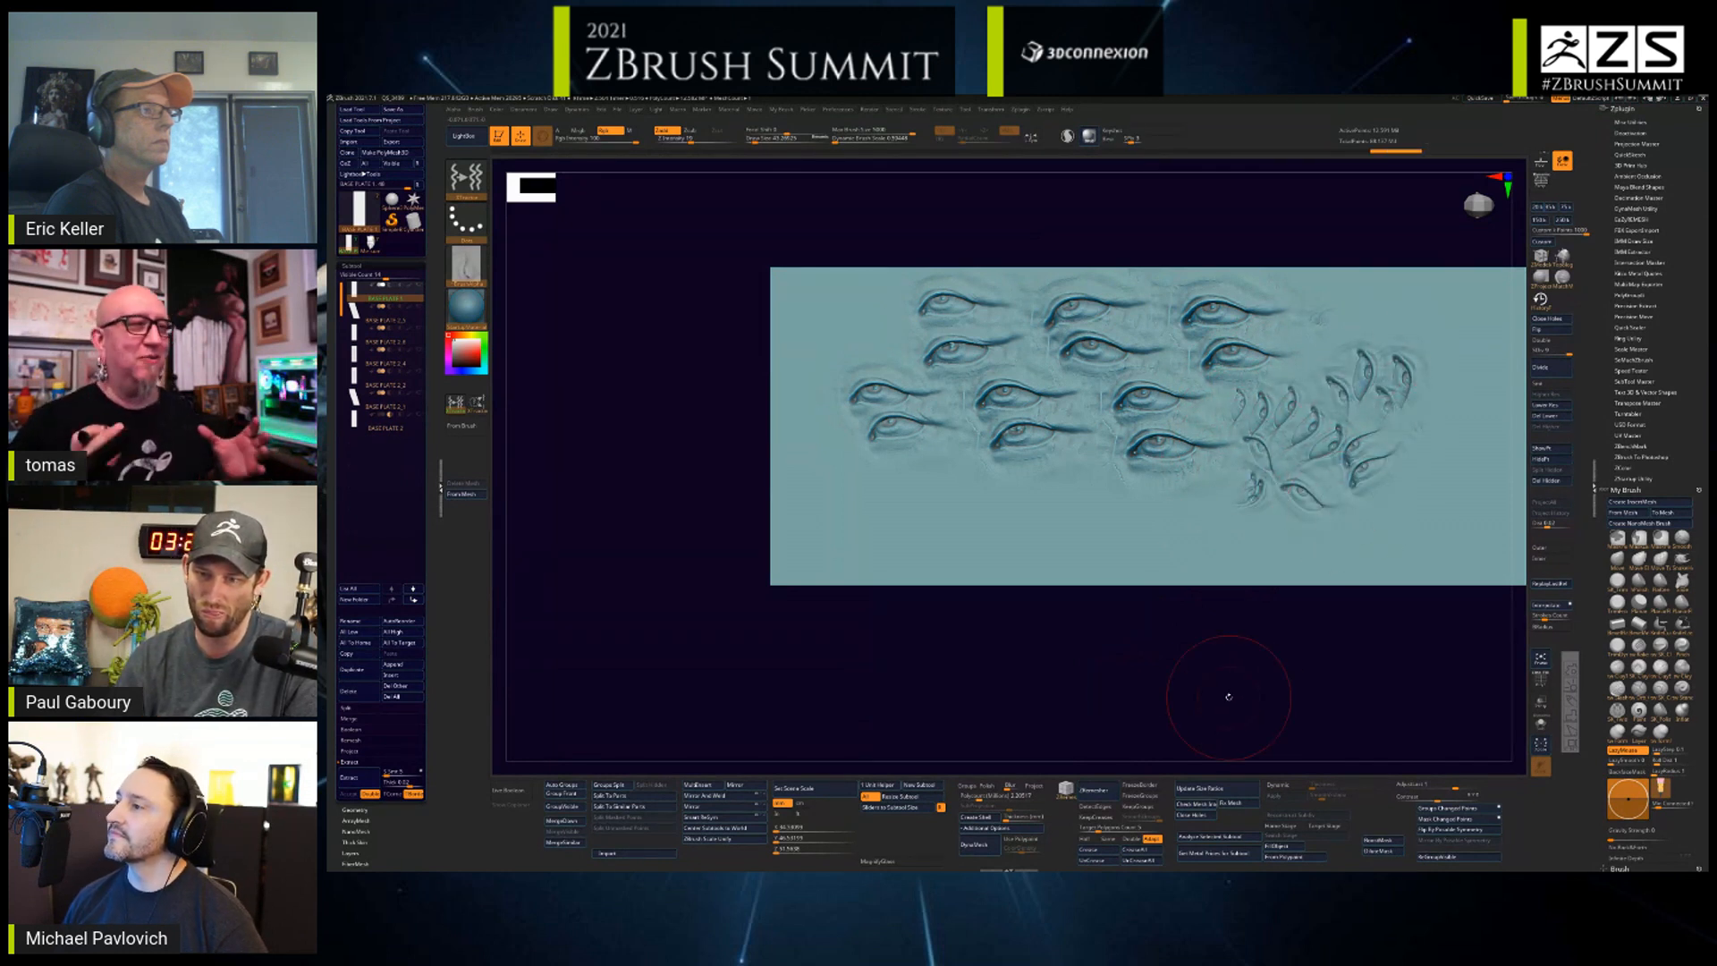
pyautogui.moveTo(837, 444); pyautogui.dragTo(1078, 576)
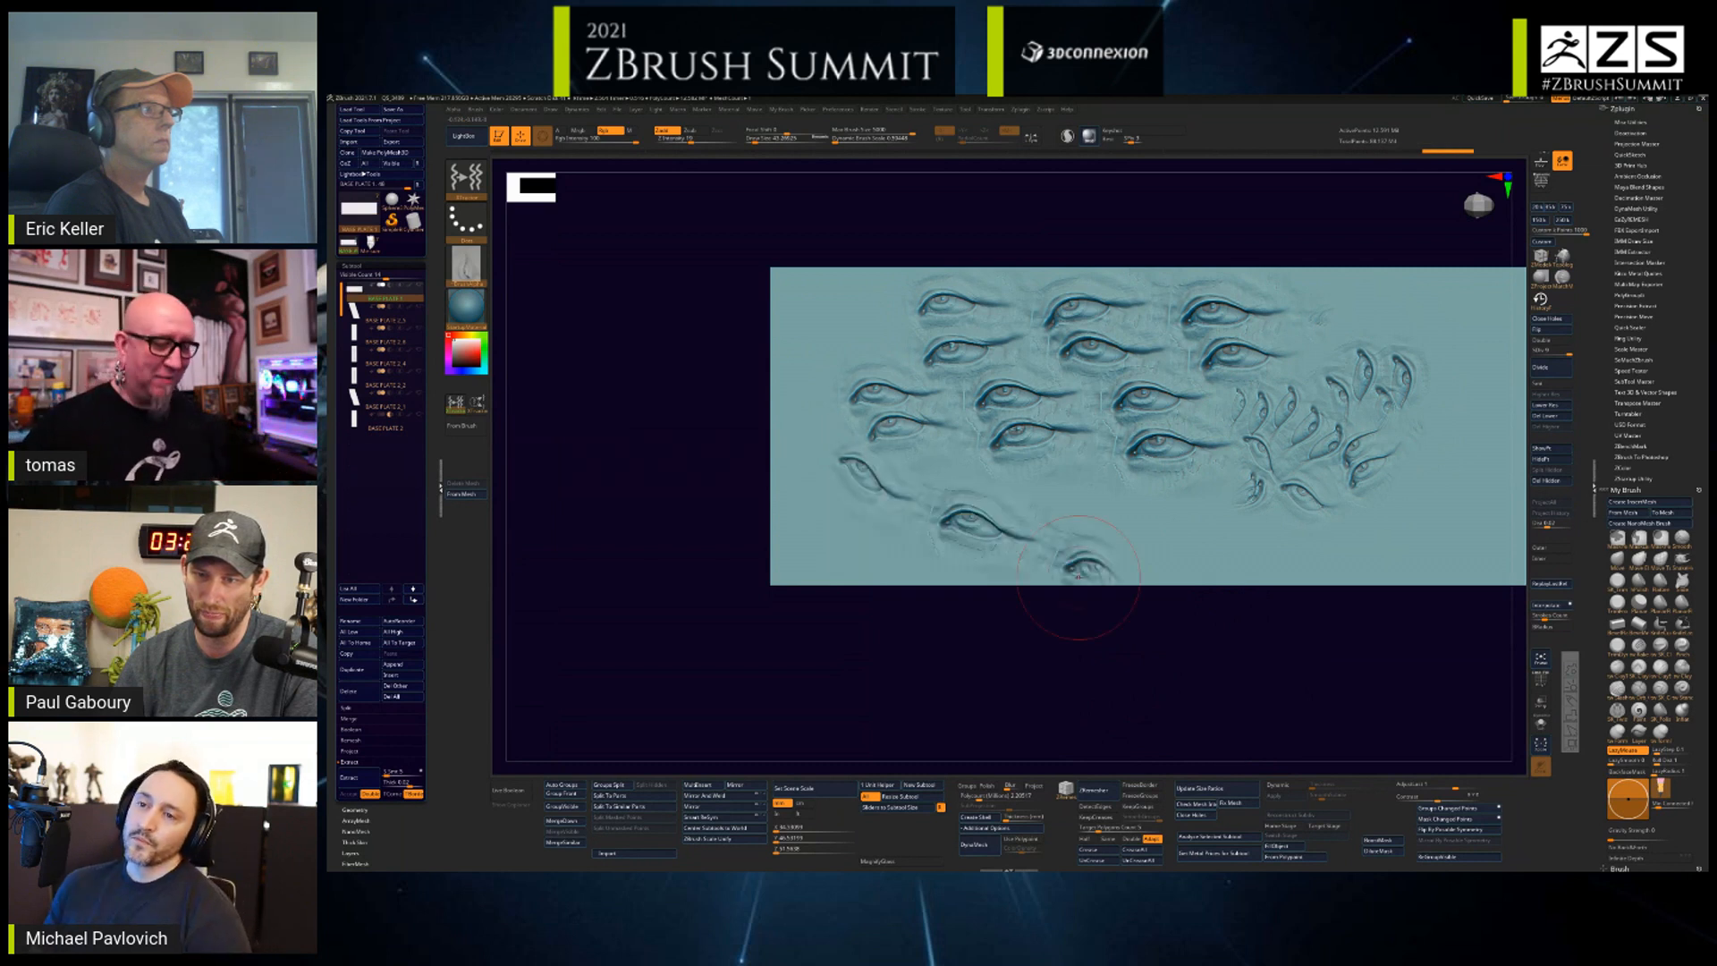
pyautogui.press('ctrl')
pyautogui.hotkey('ctrl', 'z')
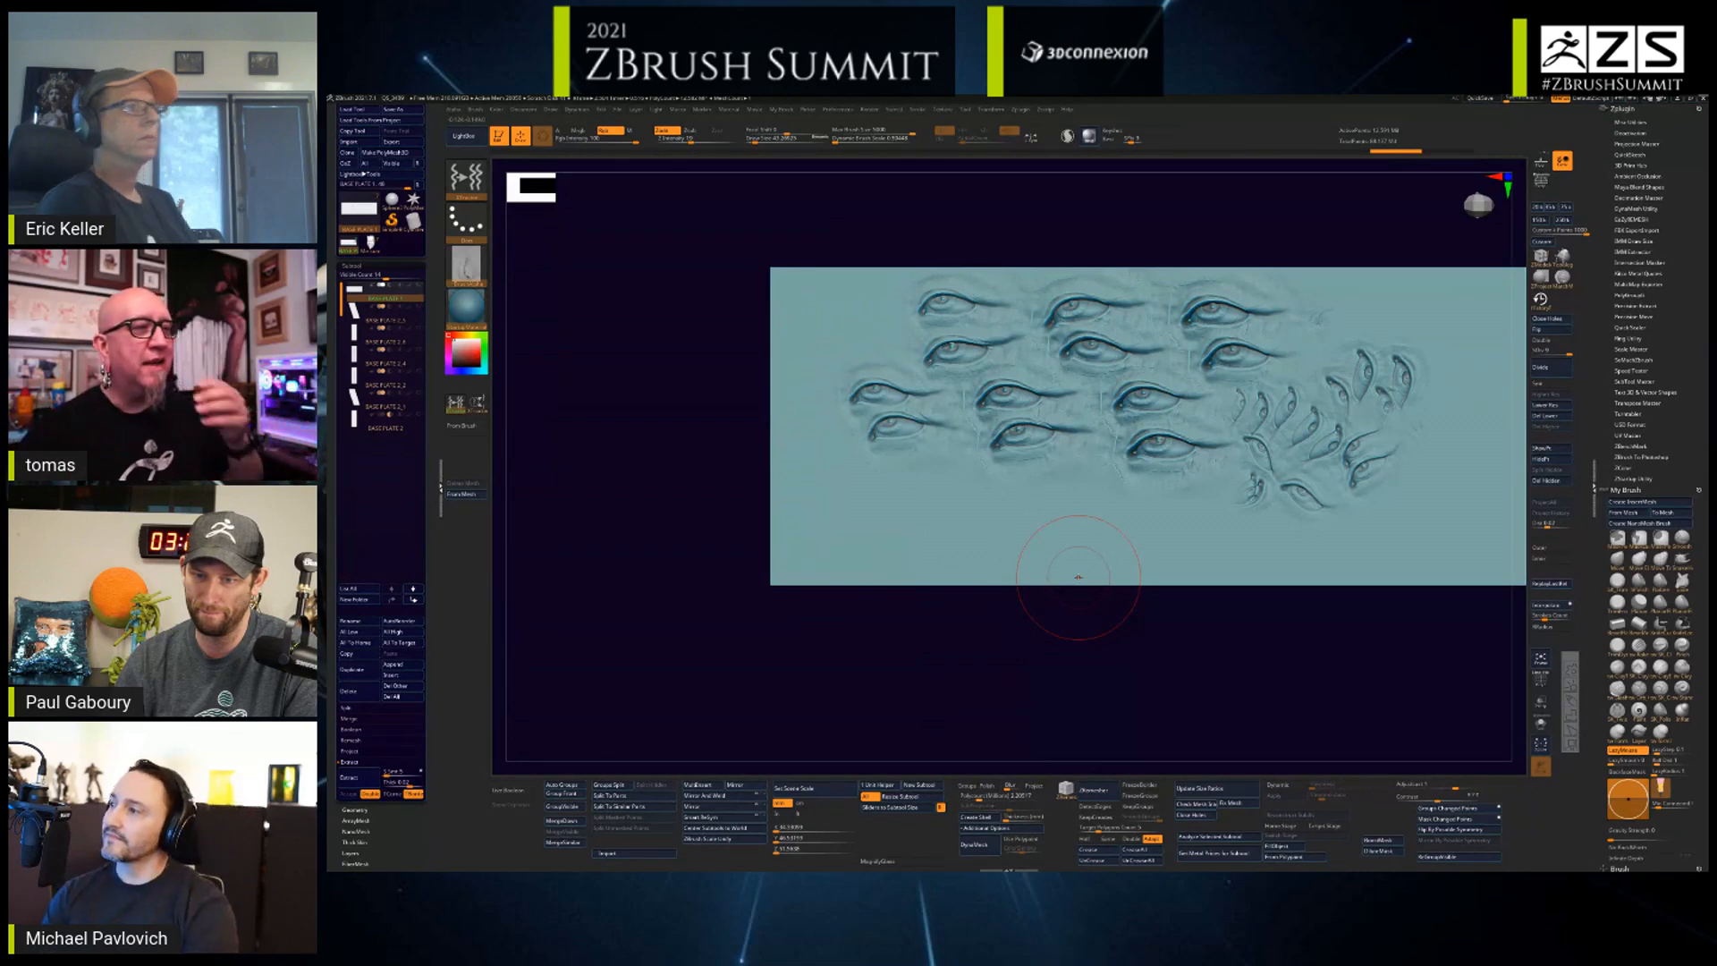
pyautogui.moveTo(1442, 390)
pyautogui.mouseDown()
pyautogui.moveTo(1451, 402)
pyautogui.moveTo(1348, 540)
pyautogui.moveTo(1244, 534)
pyautogui.mouseUp()
pyautogui.press('ctrl')
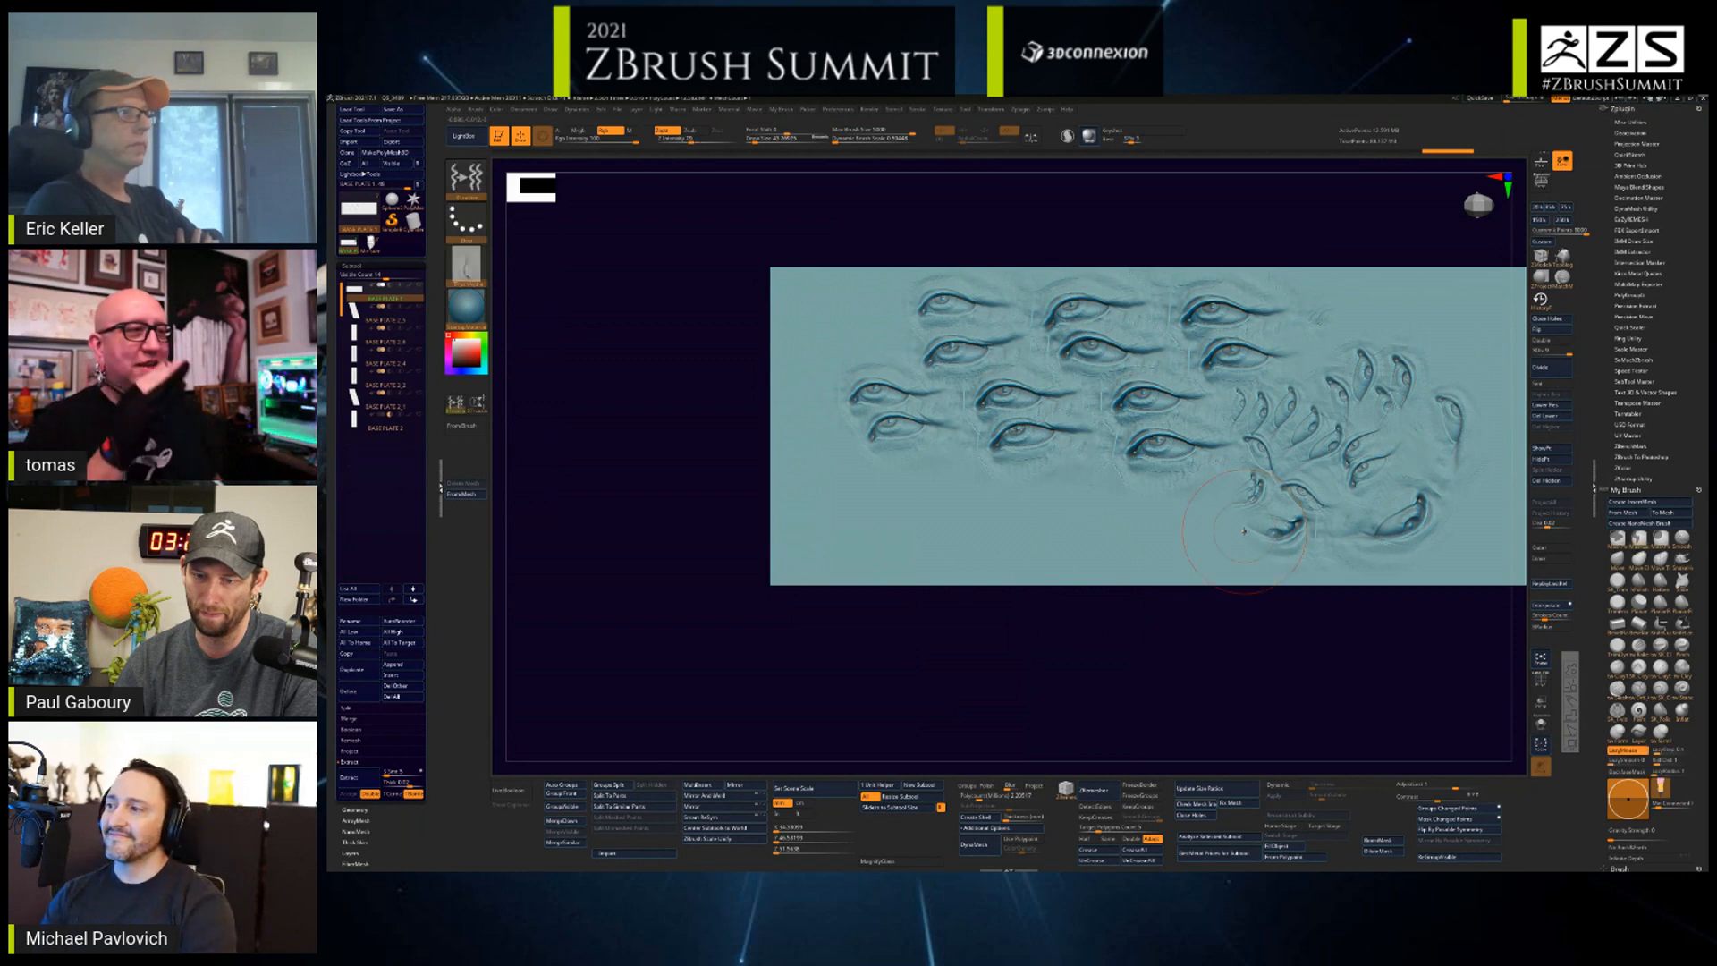
# - Undo the eye strokes on the plate back to the first row of three eyes
pyautogui.press('ctrl')
pyautogui.press('ctrl')
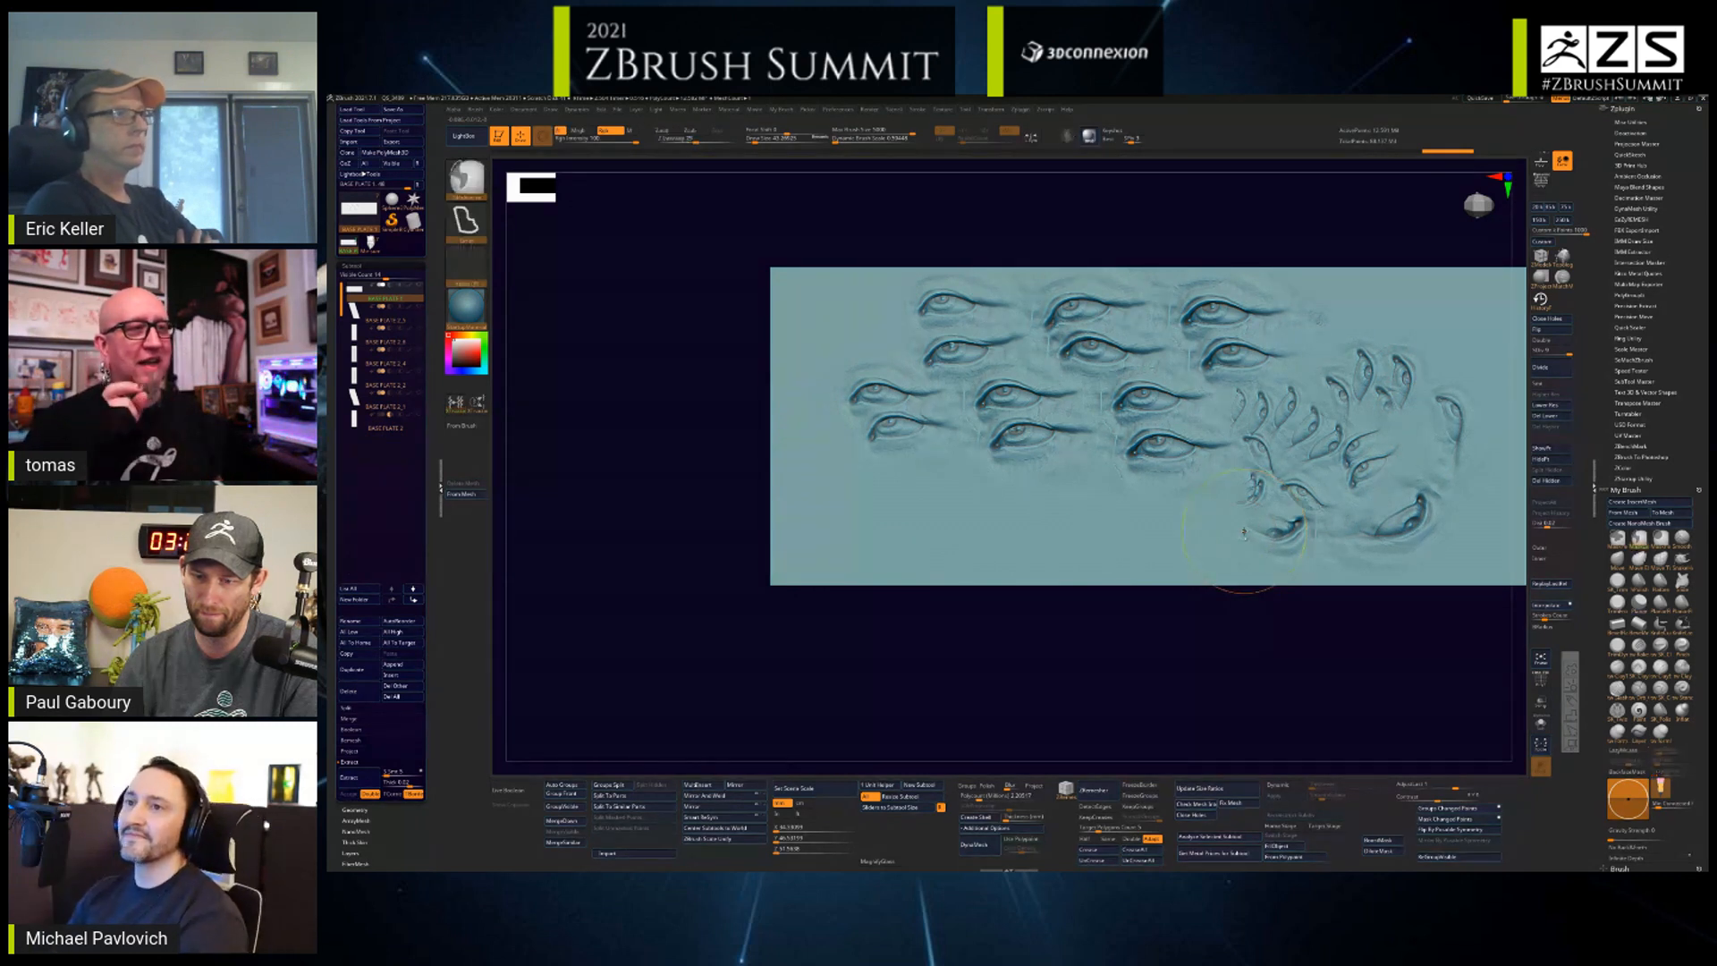
pyautogui.hotkey('ctrl', 'z')
pyautogui.hotkey('ctrl', 'z')
pyautogui.hotkey('ctrl', 'z')
pyautogui.hotkey('ctrl', 'z')
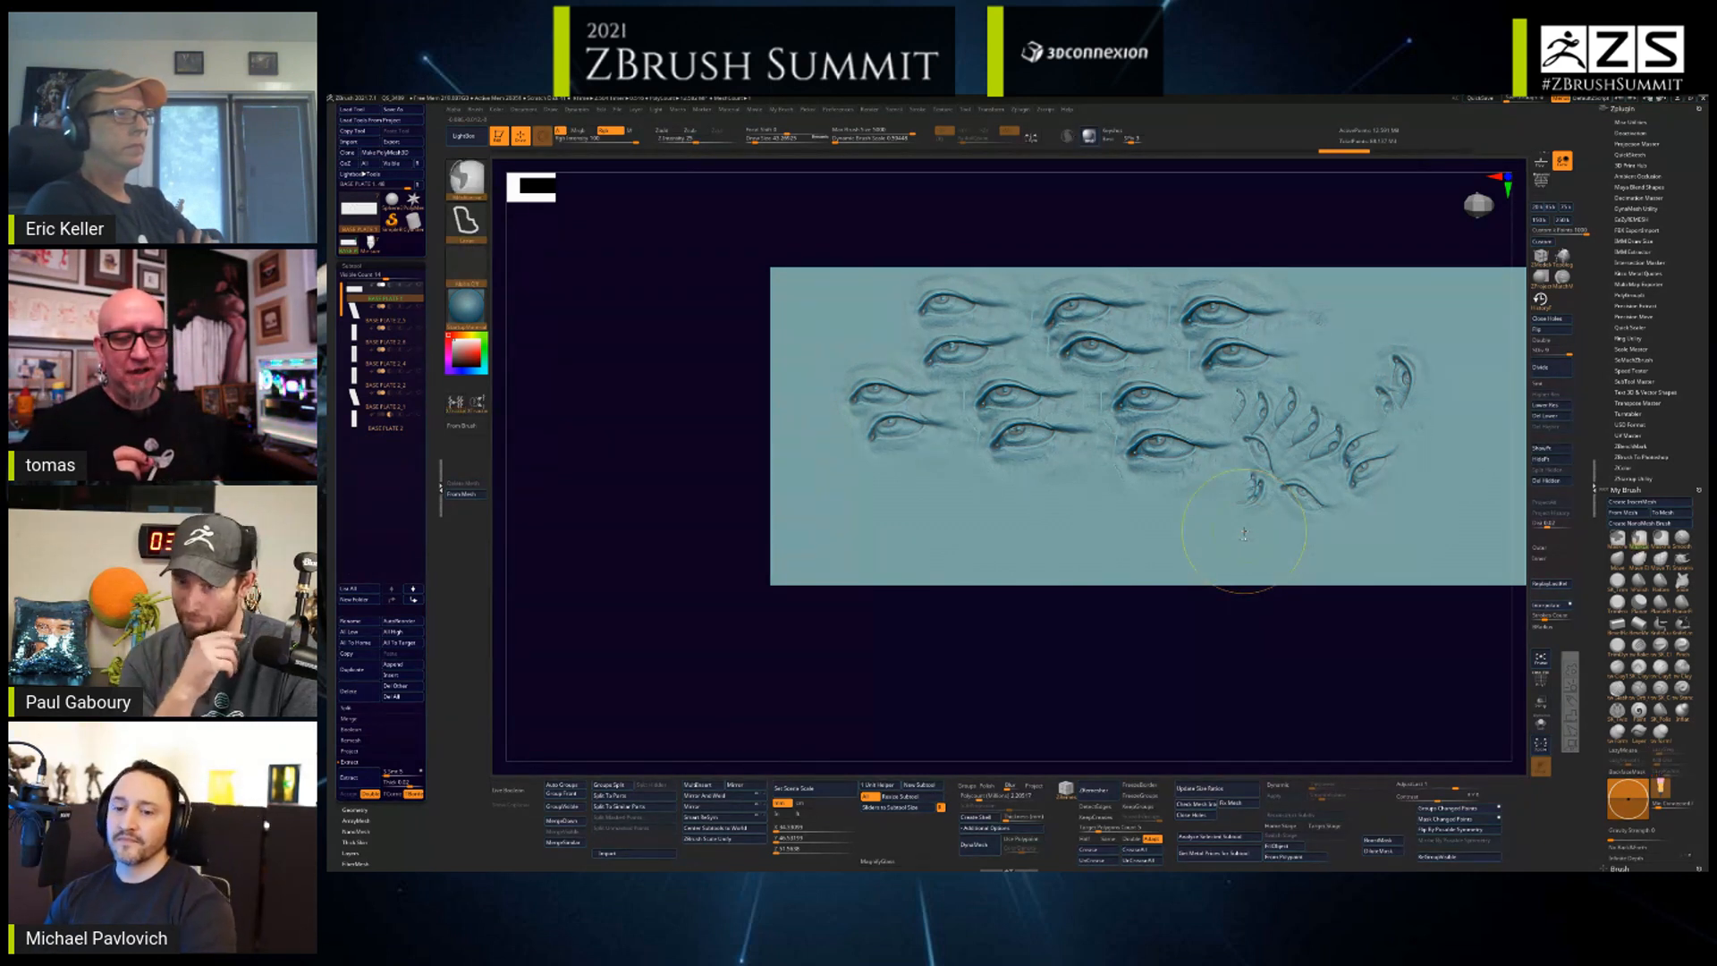
pyautogui.hotkey('ctrl', 'z')
pyautogui.hotkey('ctrl', 'z')
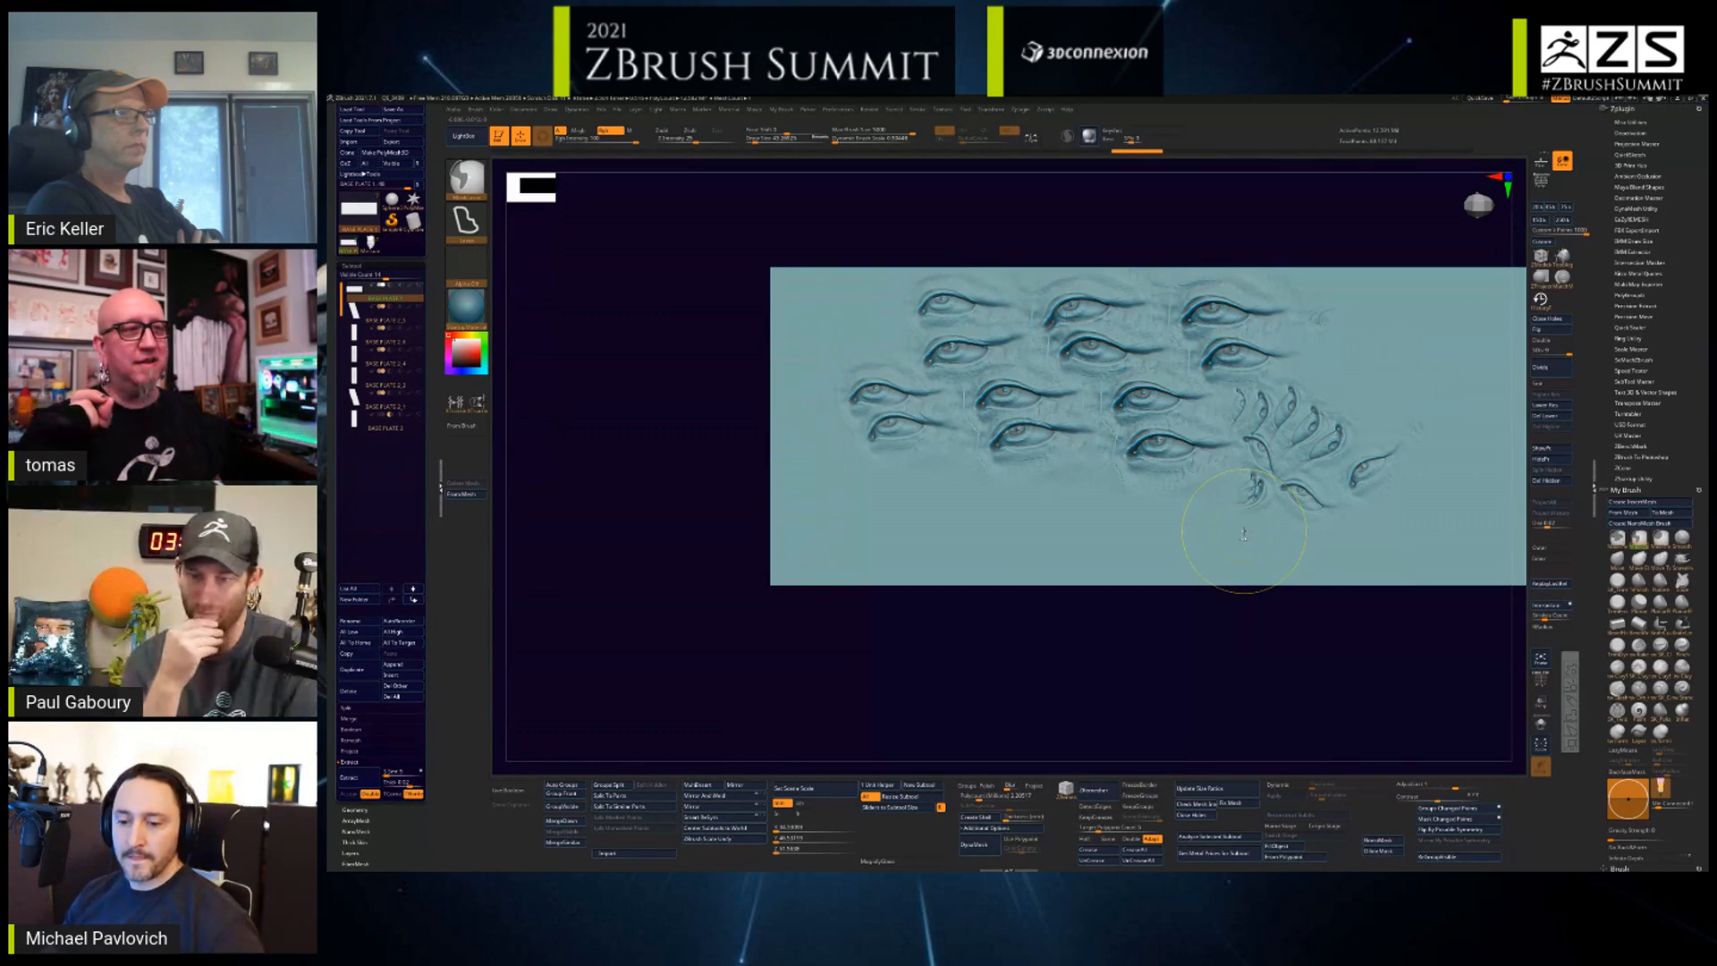
pyautogui.hotkey('ctrl', 'z')
pyautogui.hotkey('ctrl', 'z')
pyautogui.hotkey('ctrl', 'z')
pyautogui.hotkey('ctrl', 'z')
pyautogui.hotkey('ctrl', 'z')
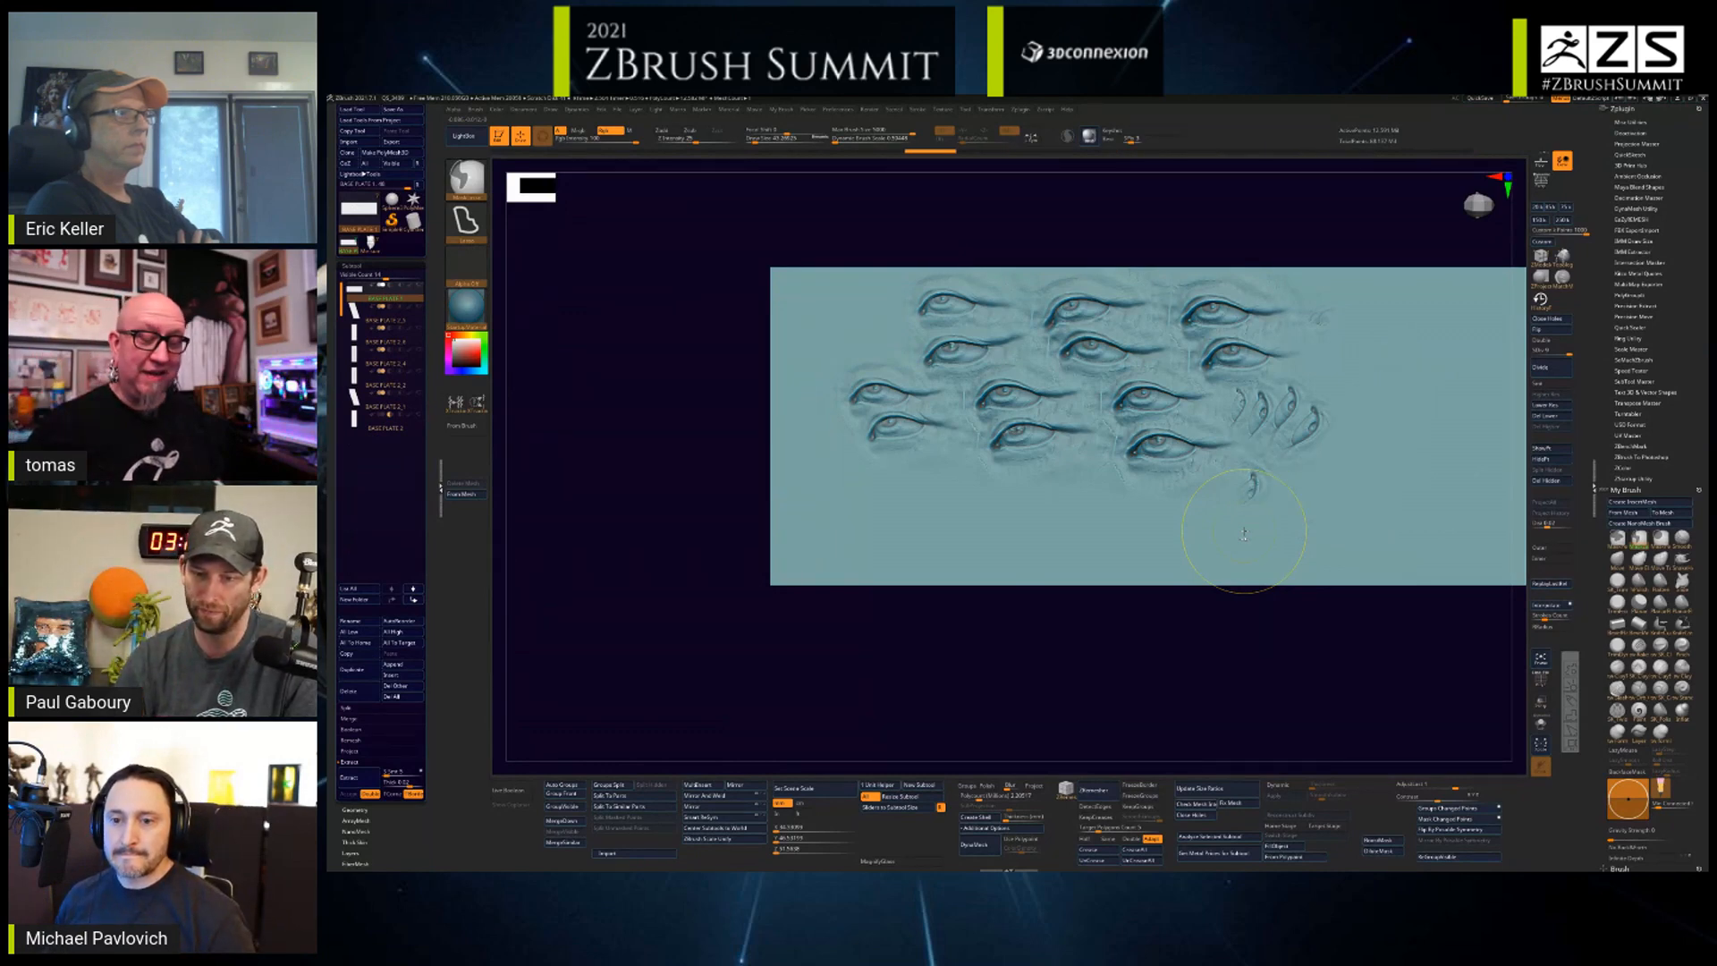
pyautogui.hotkey('ctrl', 'z')
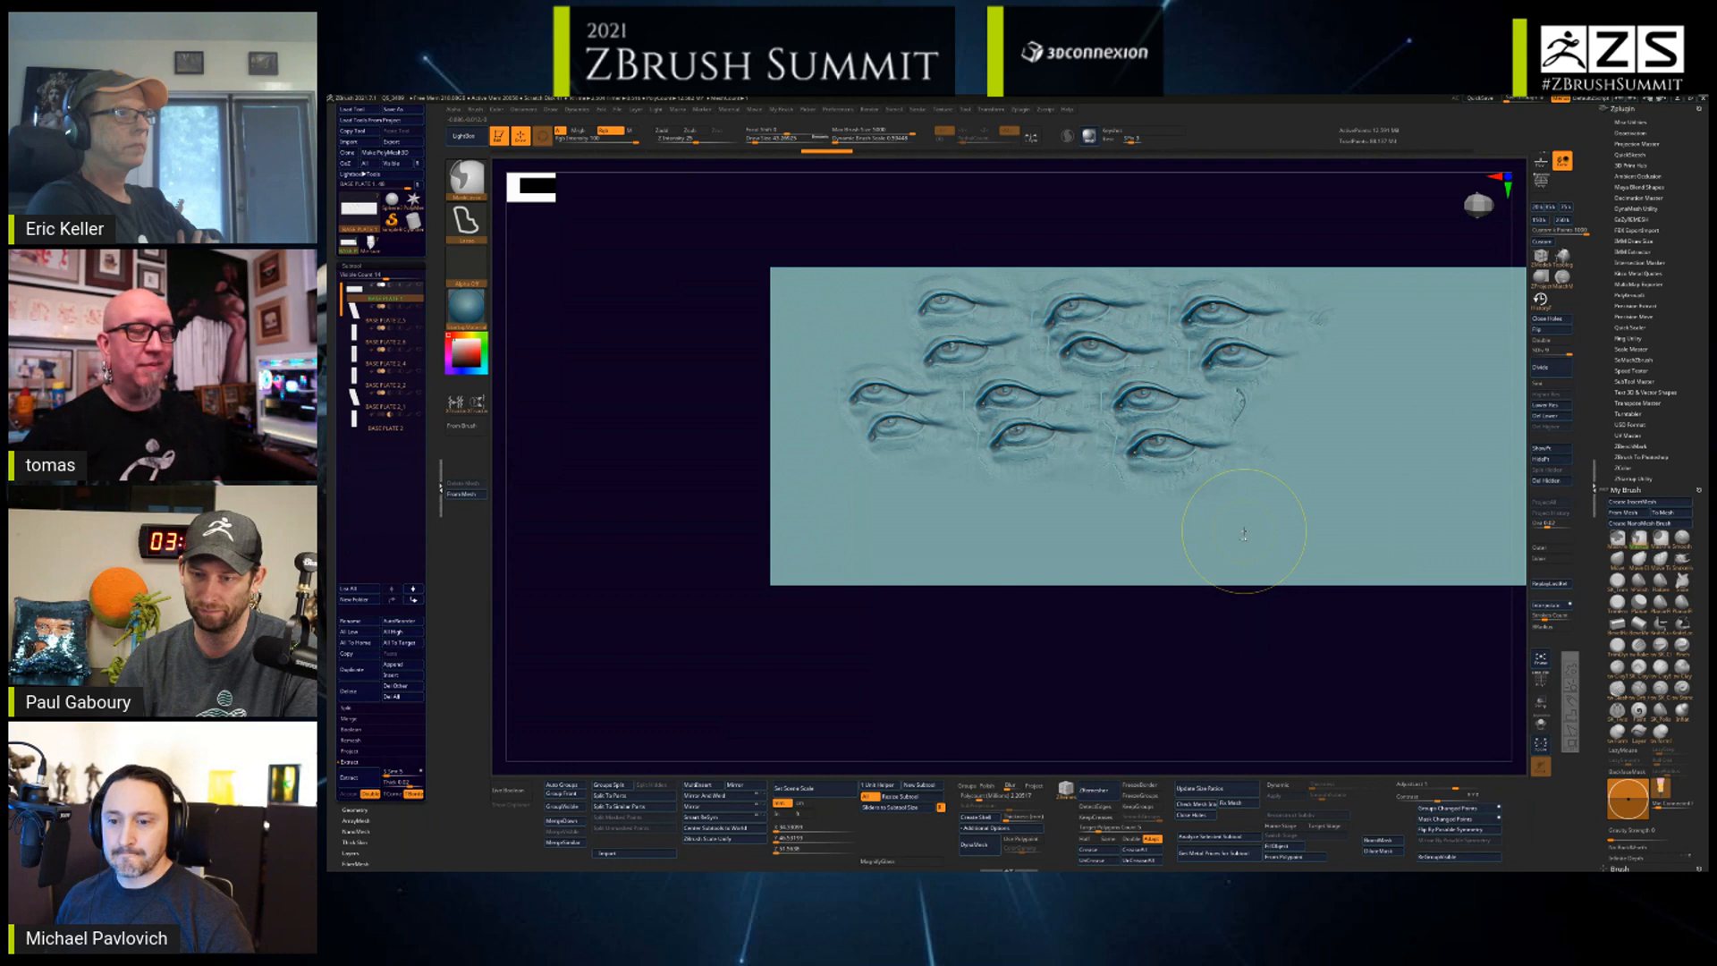
pyautogui.hotkey('ctrl', 'z')
pyautogui.hotkey('ctrl', 'z')
pyautogui.hotkey('ctrl', 'z')
pyautogui.hotkey('ctrl', 'z')
pyautogui.hotkey('ctrl', 'z')
pyautogui.hotkey('ctrl', 'z')
pyautogui.hotkey('ctrl', 'z')
pyautogui.hotkey('ctrl', 'z')
pyautogui.hotkey('ctrl', 'z')
pyautogui.hotkey('ctrl', 'z')
pyautogui.hotkey('ctrl', 'z')
pyautogui.hotkey('ctrl', 'z')
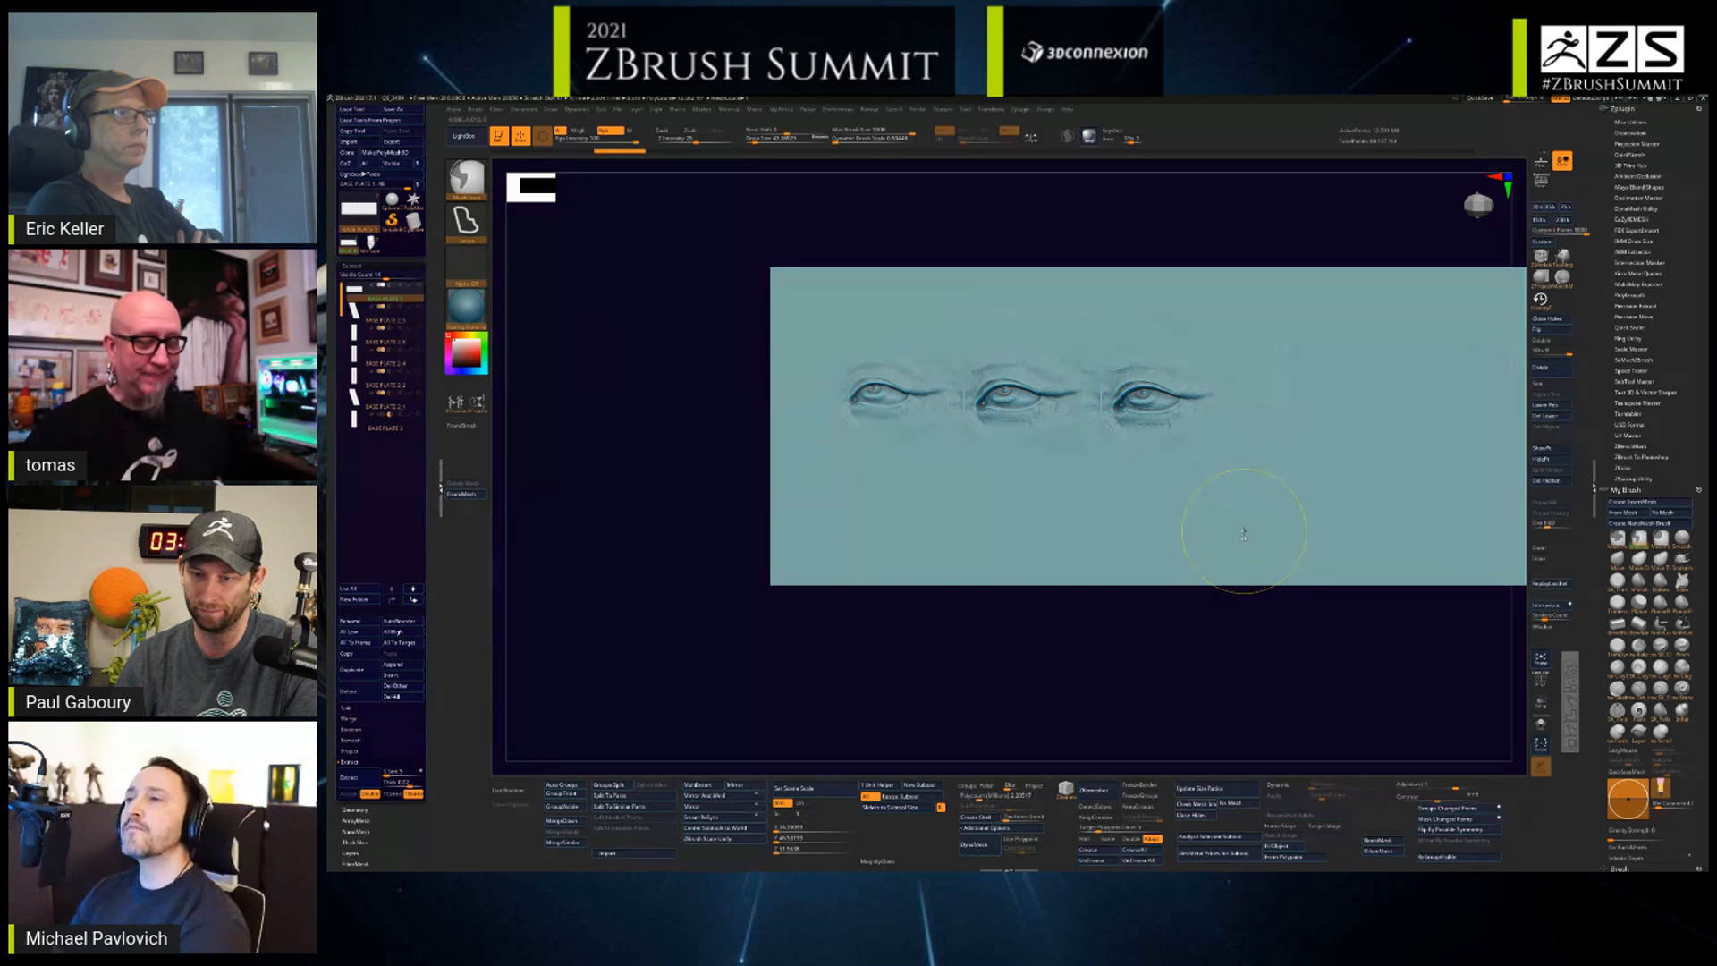
# - Switch to the horned head, load the block-patterned alpha and paint one stroke of it down one horn, adjusting the brush size
pyautogui.click(370, 243)
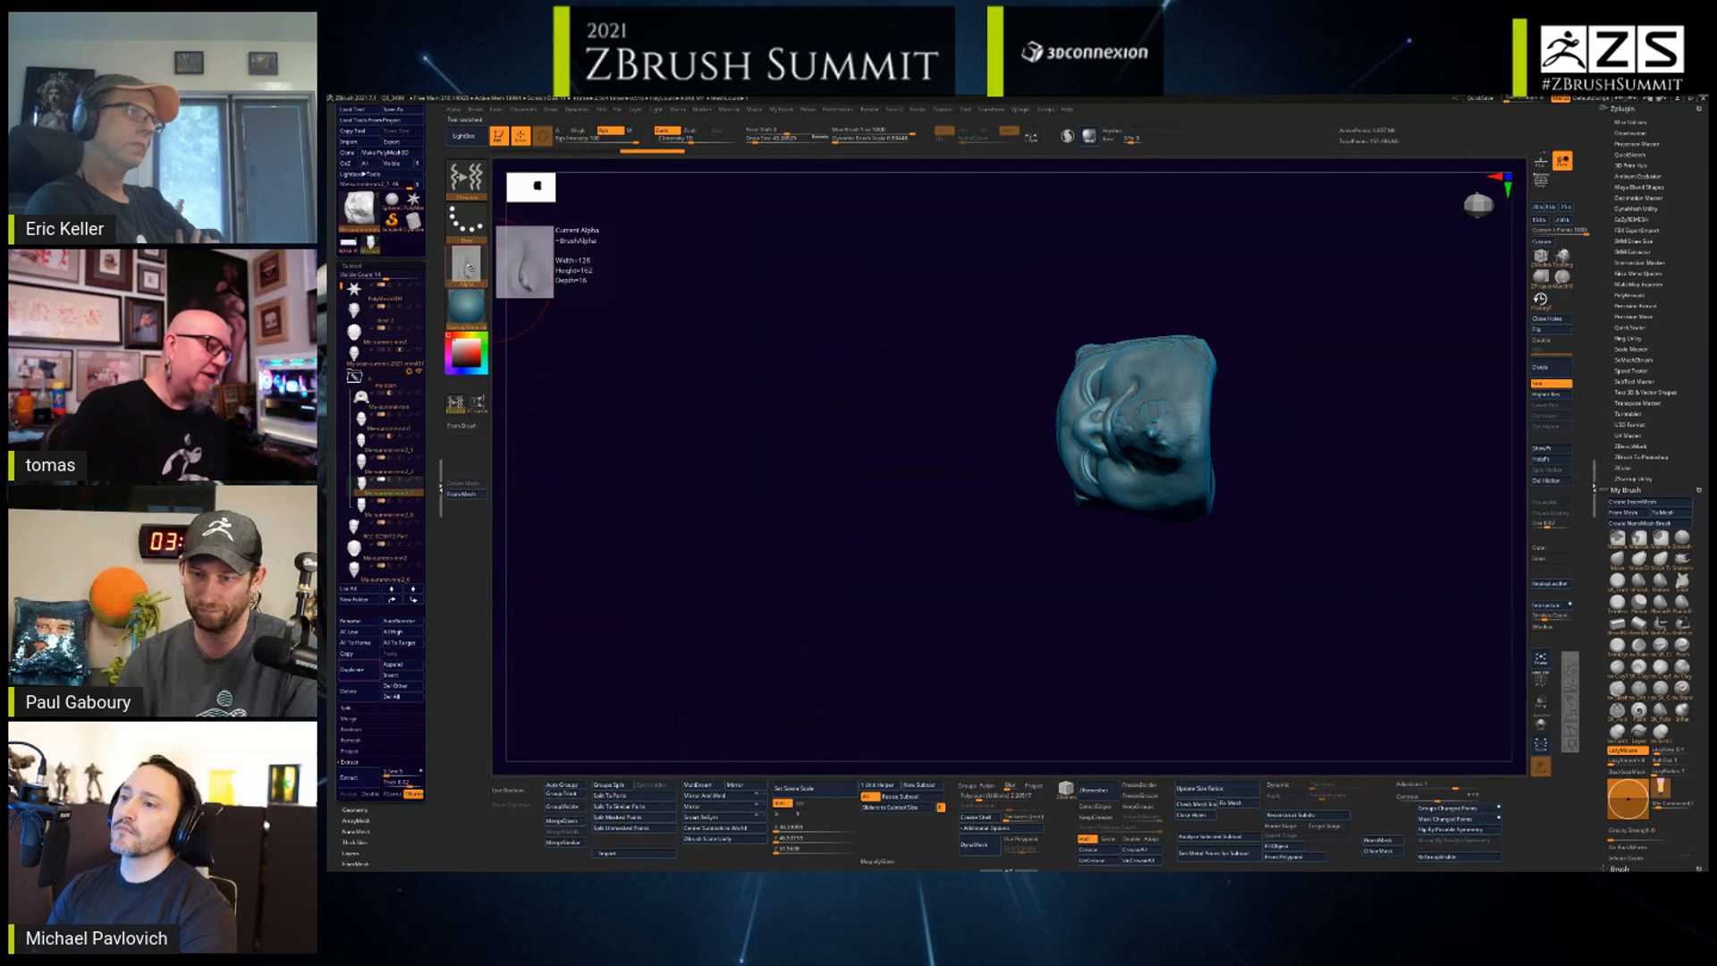
pyautogui.click(479, 270)
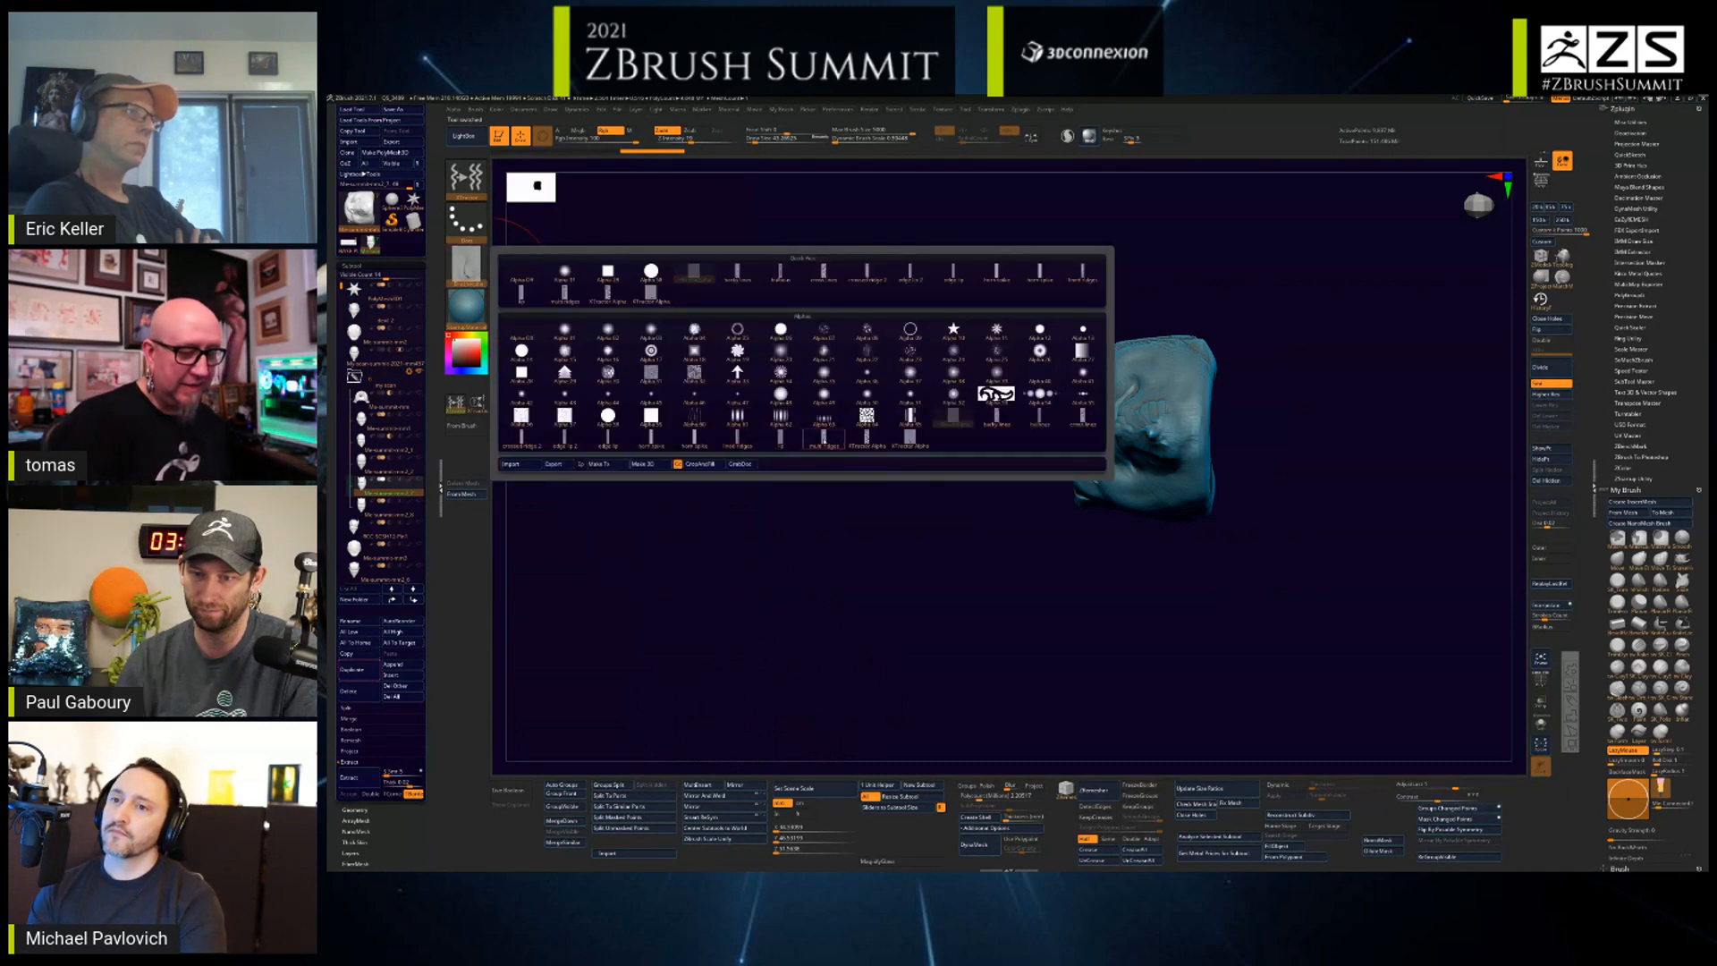
pyautogui.click(824, 441)
pyautogui.moveTo(1062, 613); pyautogui.dragTo(1075, 564)
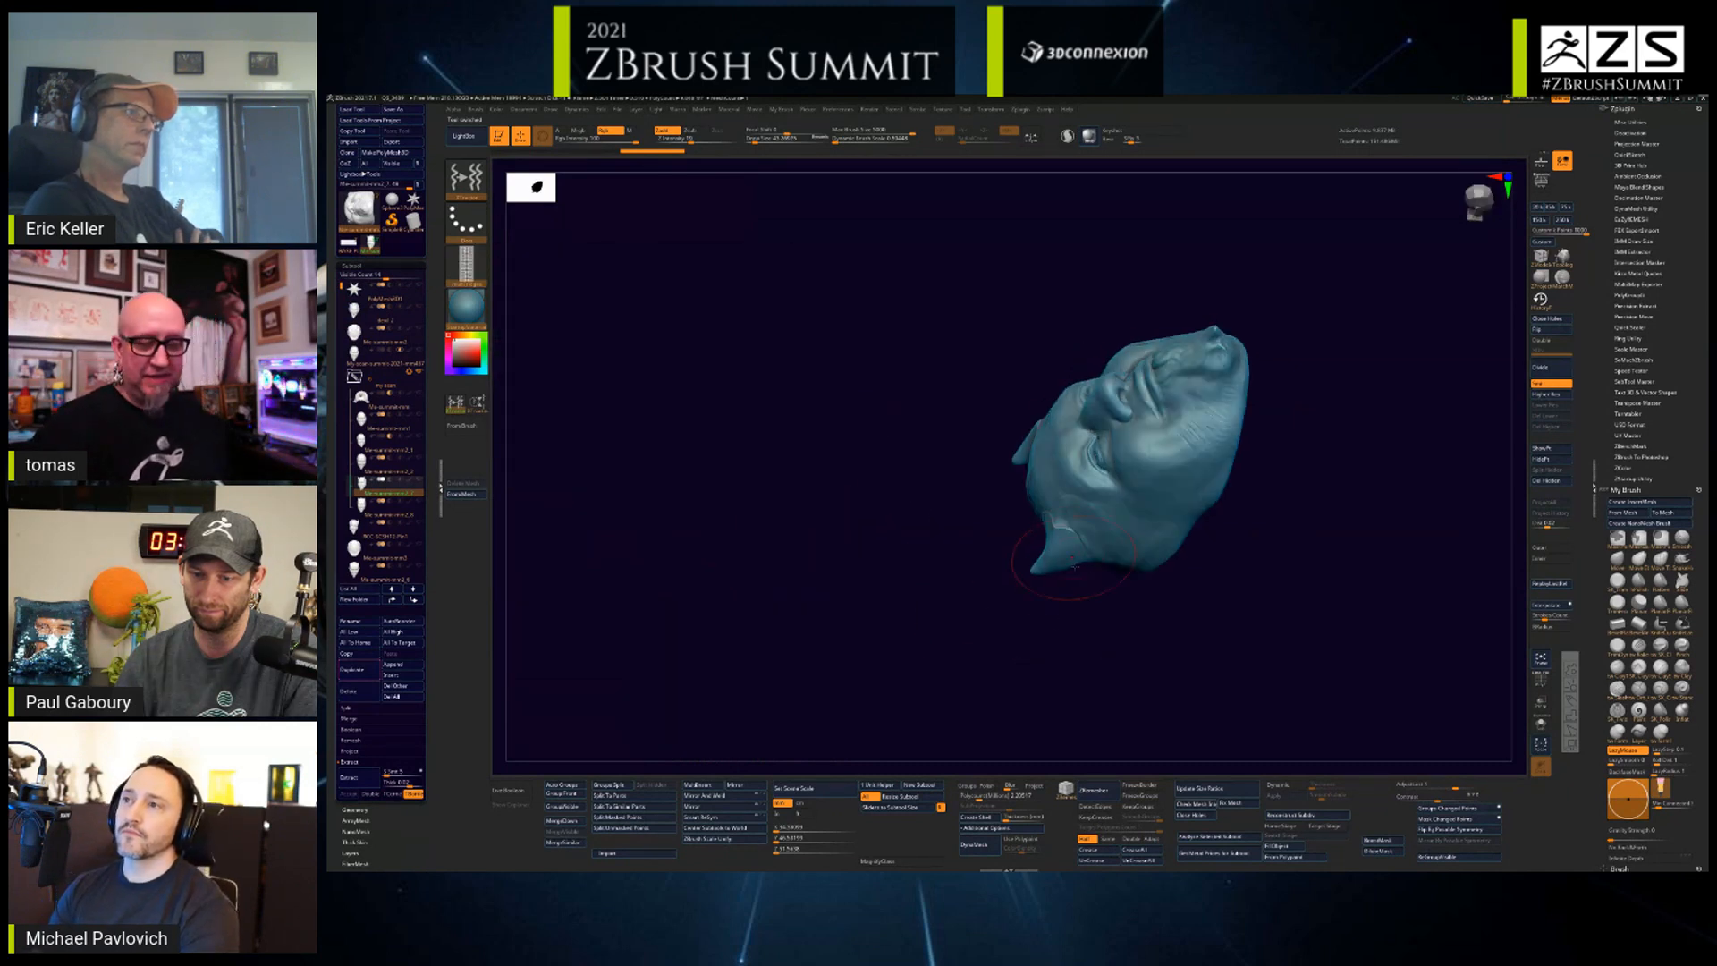
pyautogui.moveTo(1285, 537)
pyautogui.mouseDown()
pyautogui.moveTo(1296, 575)
pyautogui.moveTo(1341, 590)
pyautogui.moveTo(1303, 490)
pyautogui.moveTo(1240, 730)
pyautogui.mouseUp()
pyautogui.moveTo(1177, 305); pyautogui.dragTo(1144, 432)
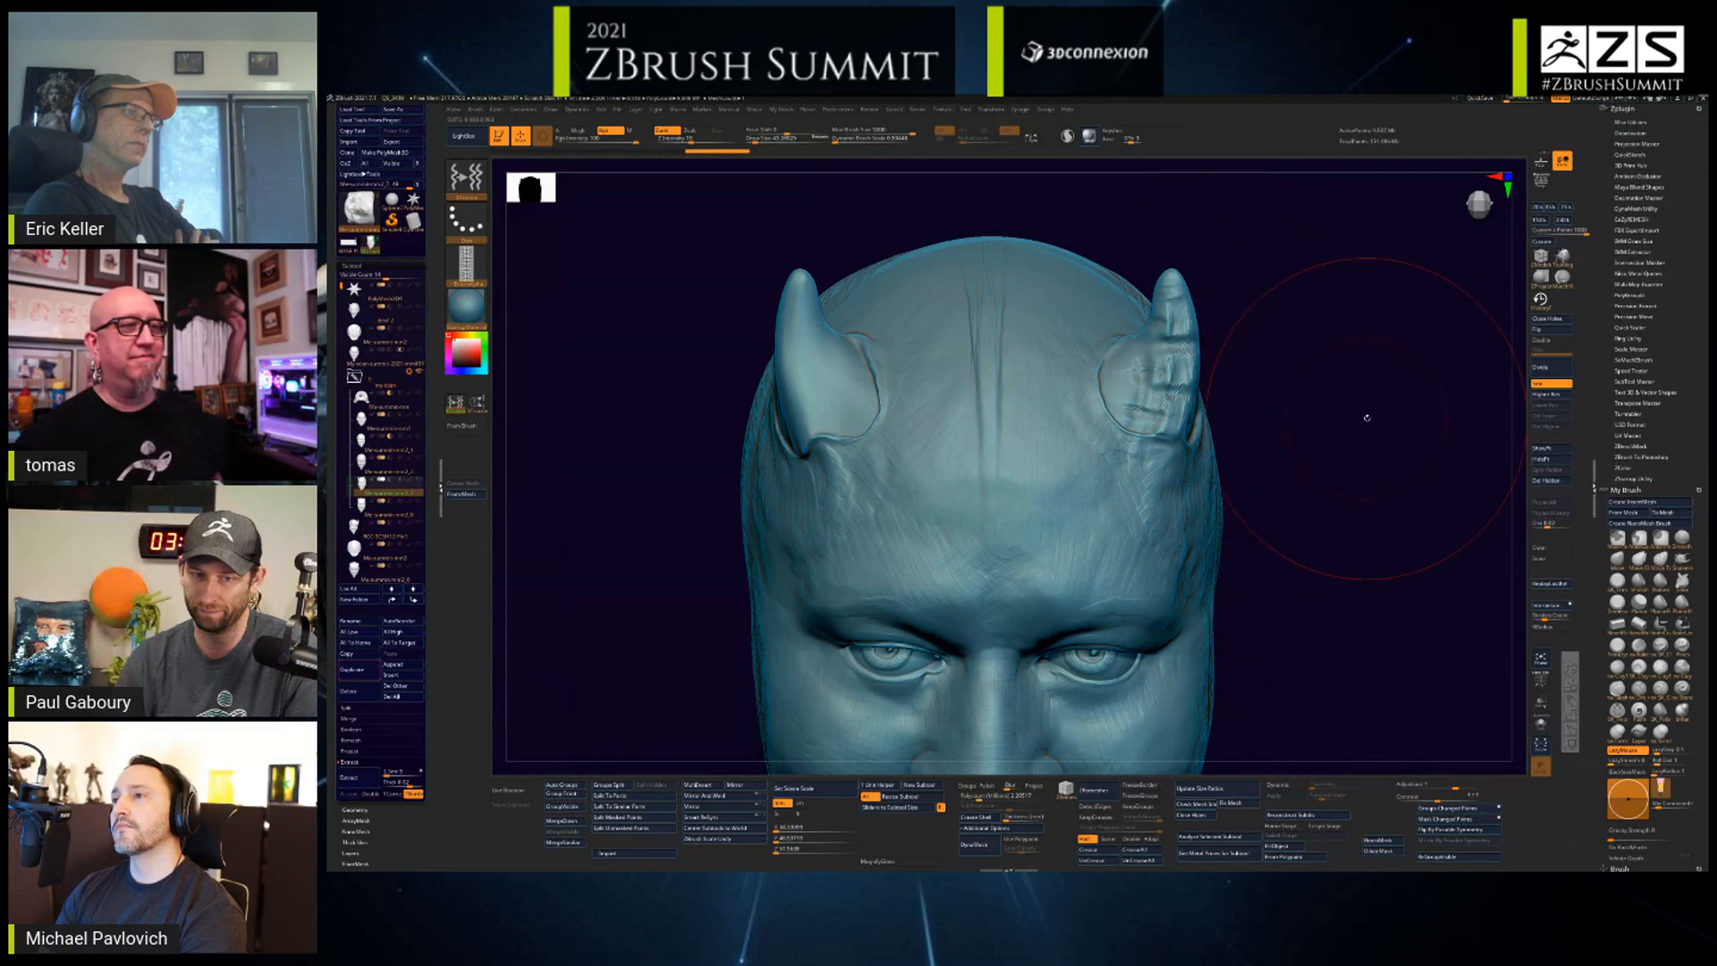
pyautogui.press('space')
pyautogui.moveTo(1377, 421); pyautogui.dragTo(1365, 421)
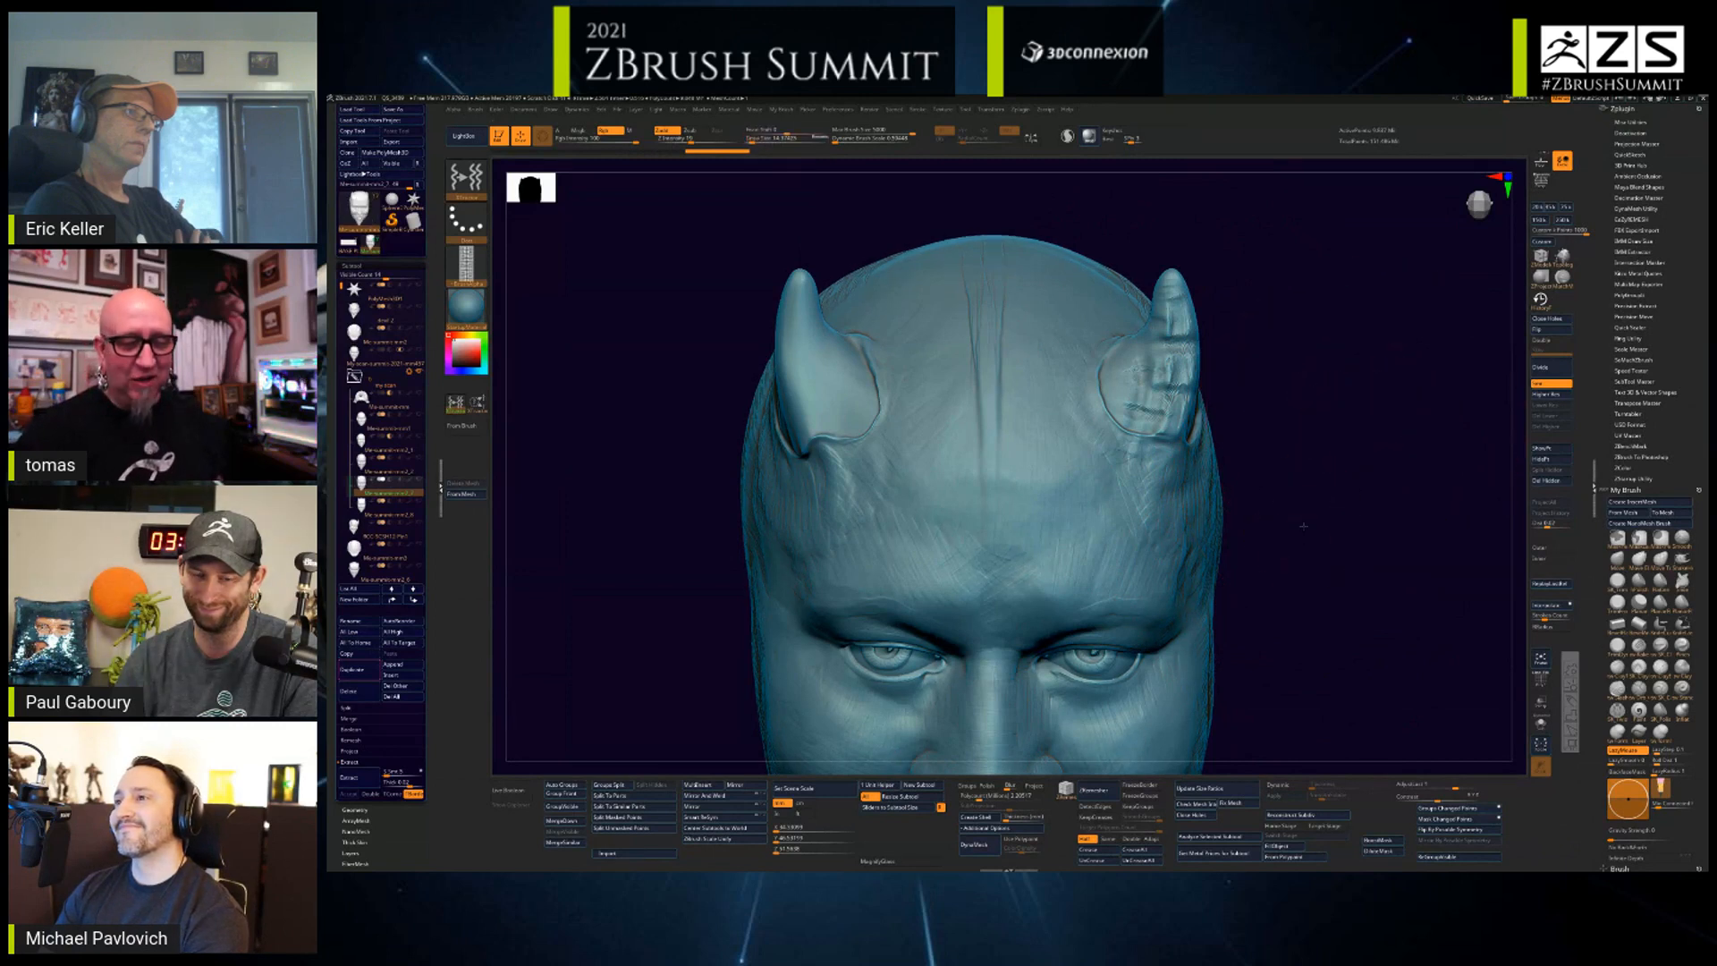
# - Select the subtool listed just below the painted horned head and centre its horns and forehead for viewing
pyautogui.keyDown('alt'); pyautogui.moveTo(1303, 526); pyautogui.dragTo(1302, 493); pyautogui.keyUp('alt')
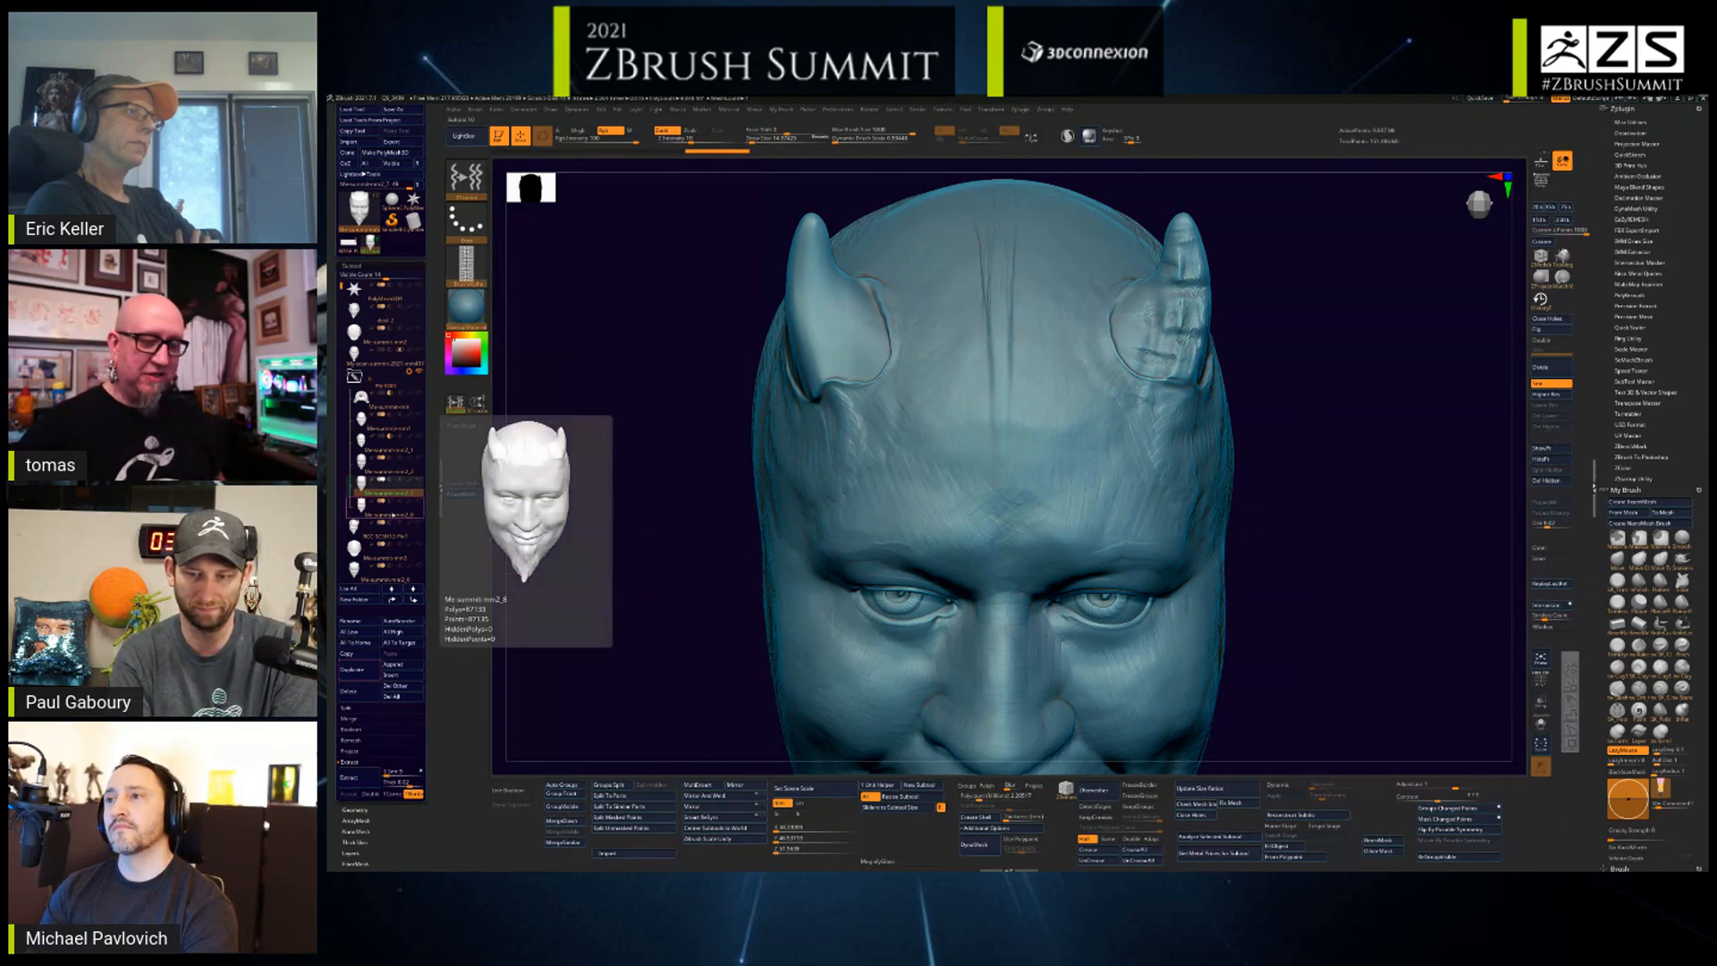
pyautogui.click(393, 515)
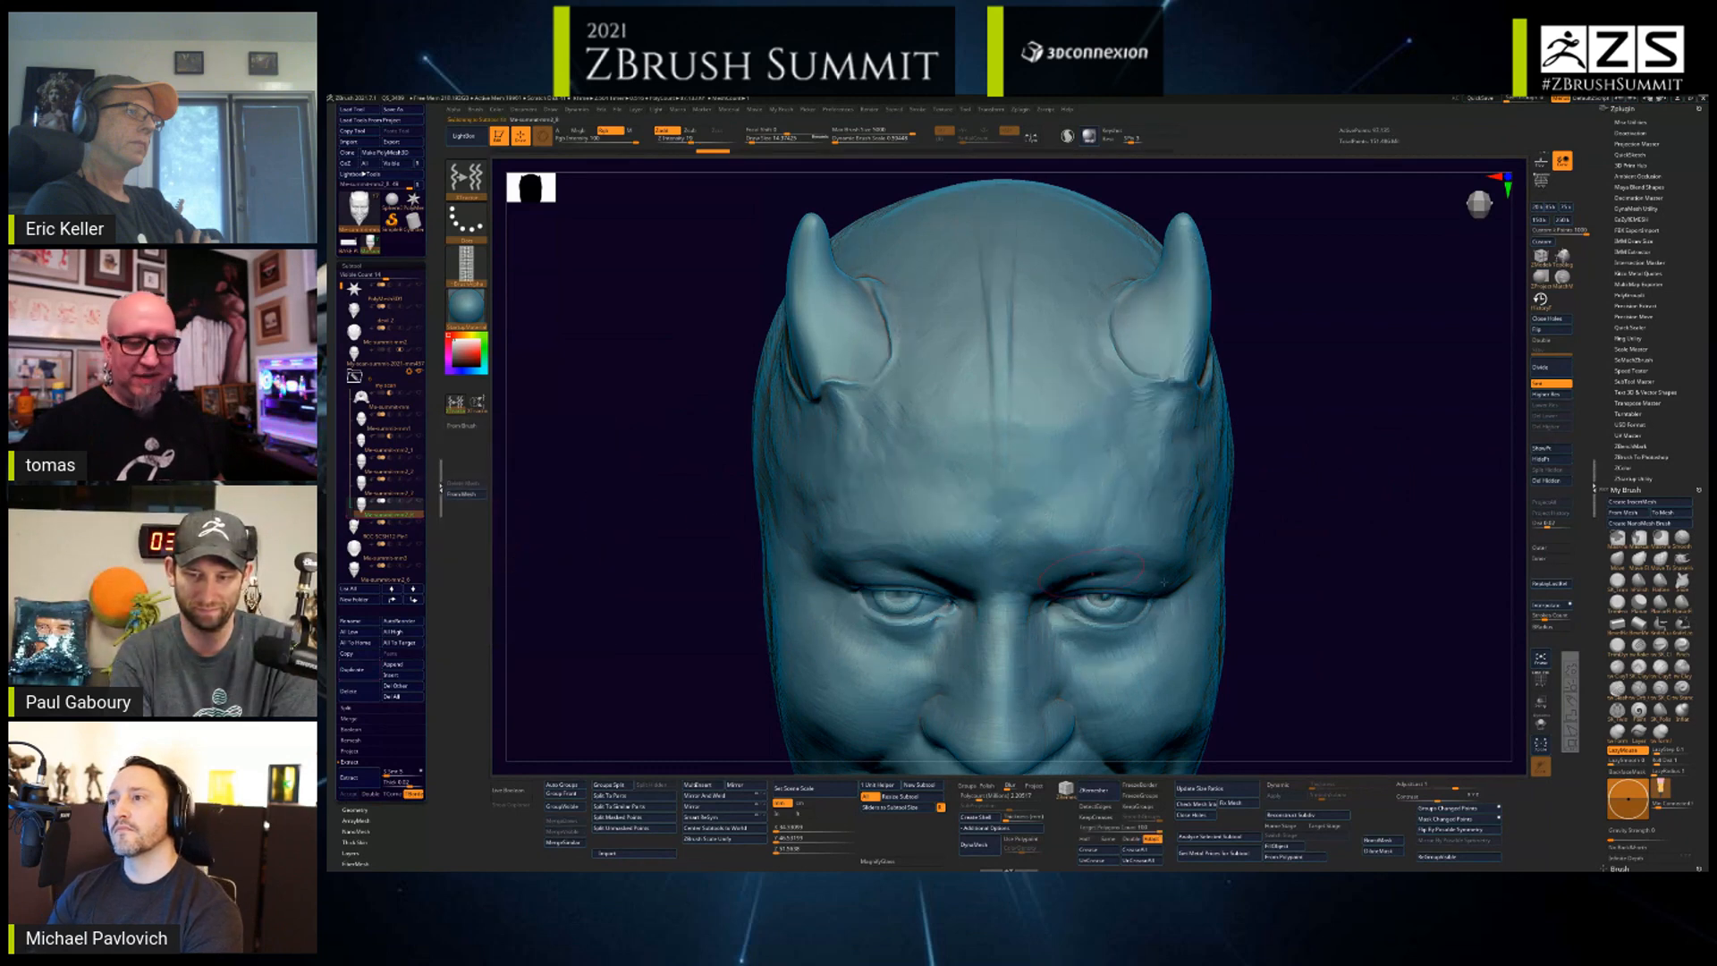
pyautogui.keyDown('shift'); pyautogui.moveTo(1386, 531); pyautogui.dragTo(1387, 530); pyautogui.keyUp('shift')
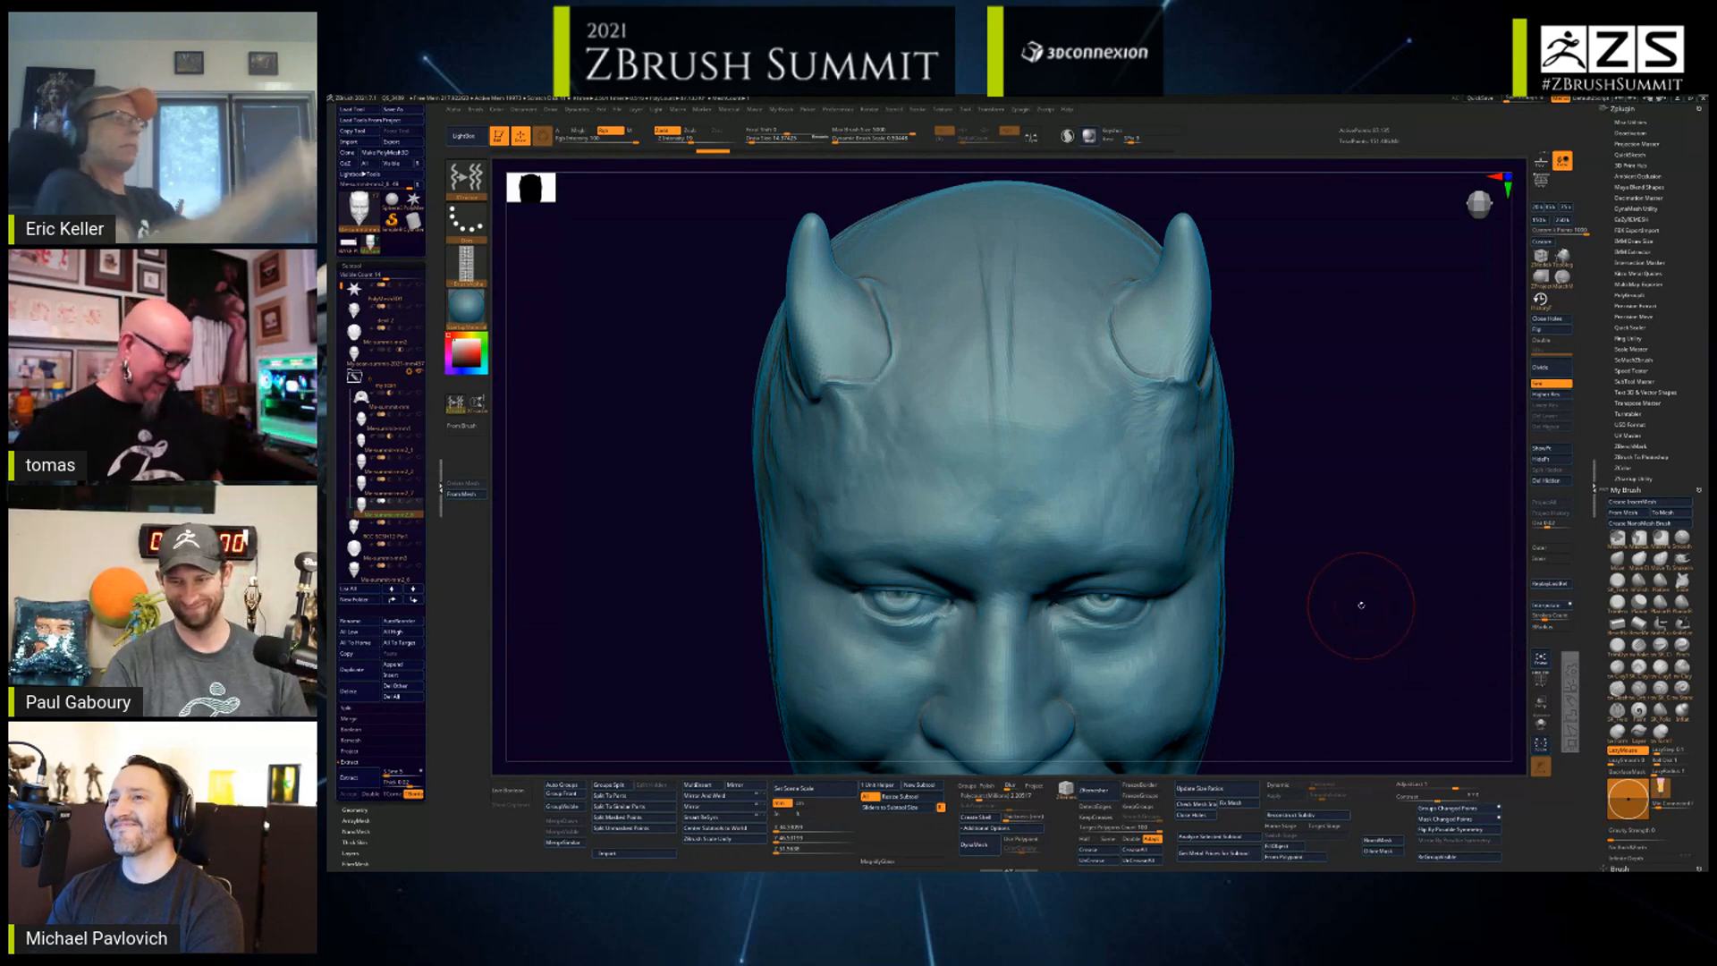
pyautogui.moveTo(1344, 605)
pyautogui.keyDown('alt'); pyautogui.mouseDown()
pyautogui.moveTo(1310, 599)
pyautogui.moveTo(1320, 618)
pyautogui.mouseUp(); pyautogui.keyUp('alt')
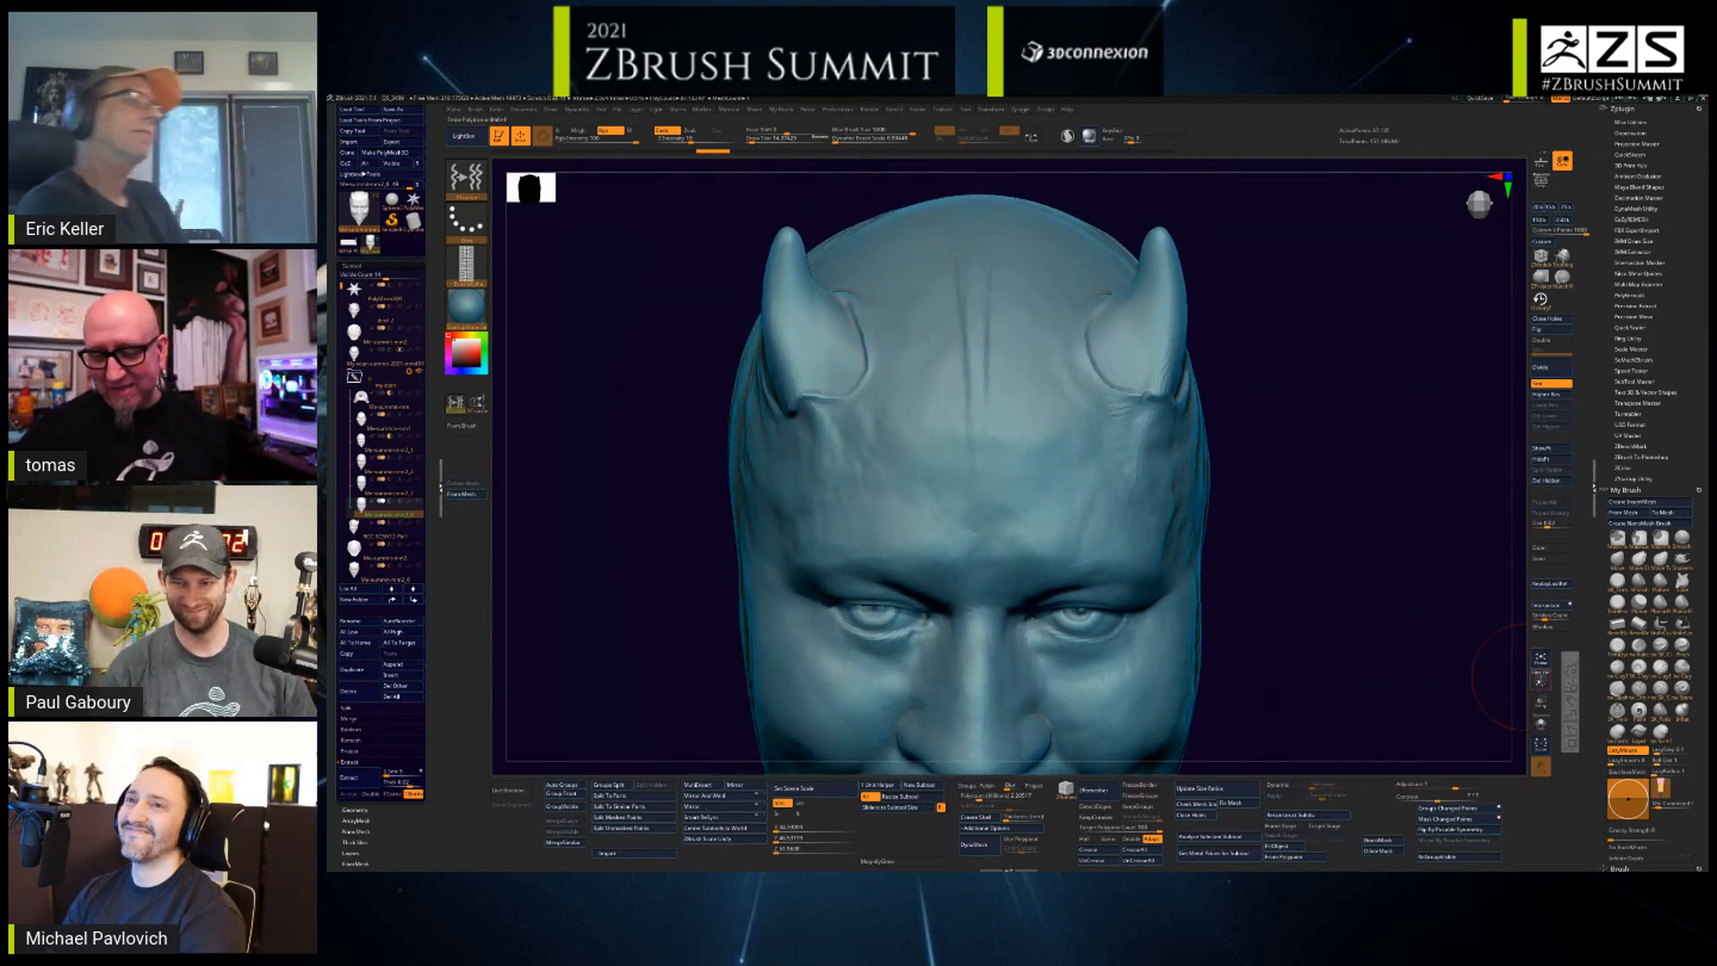
# - Show the PolyFrame wireframe on the horned head and examine the topology around its horns and forehead
pyautogui.click(1540, 680)
pyautogui.keyDown('alt'); pyautogui.moveTo(1438, 601); pyautogui.dragTo(1402, 563); pyautogui.keyUp('alt')
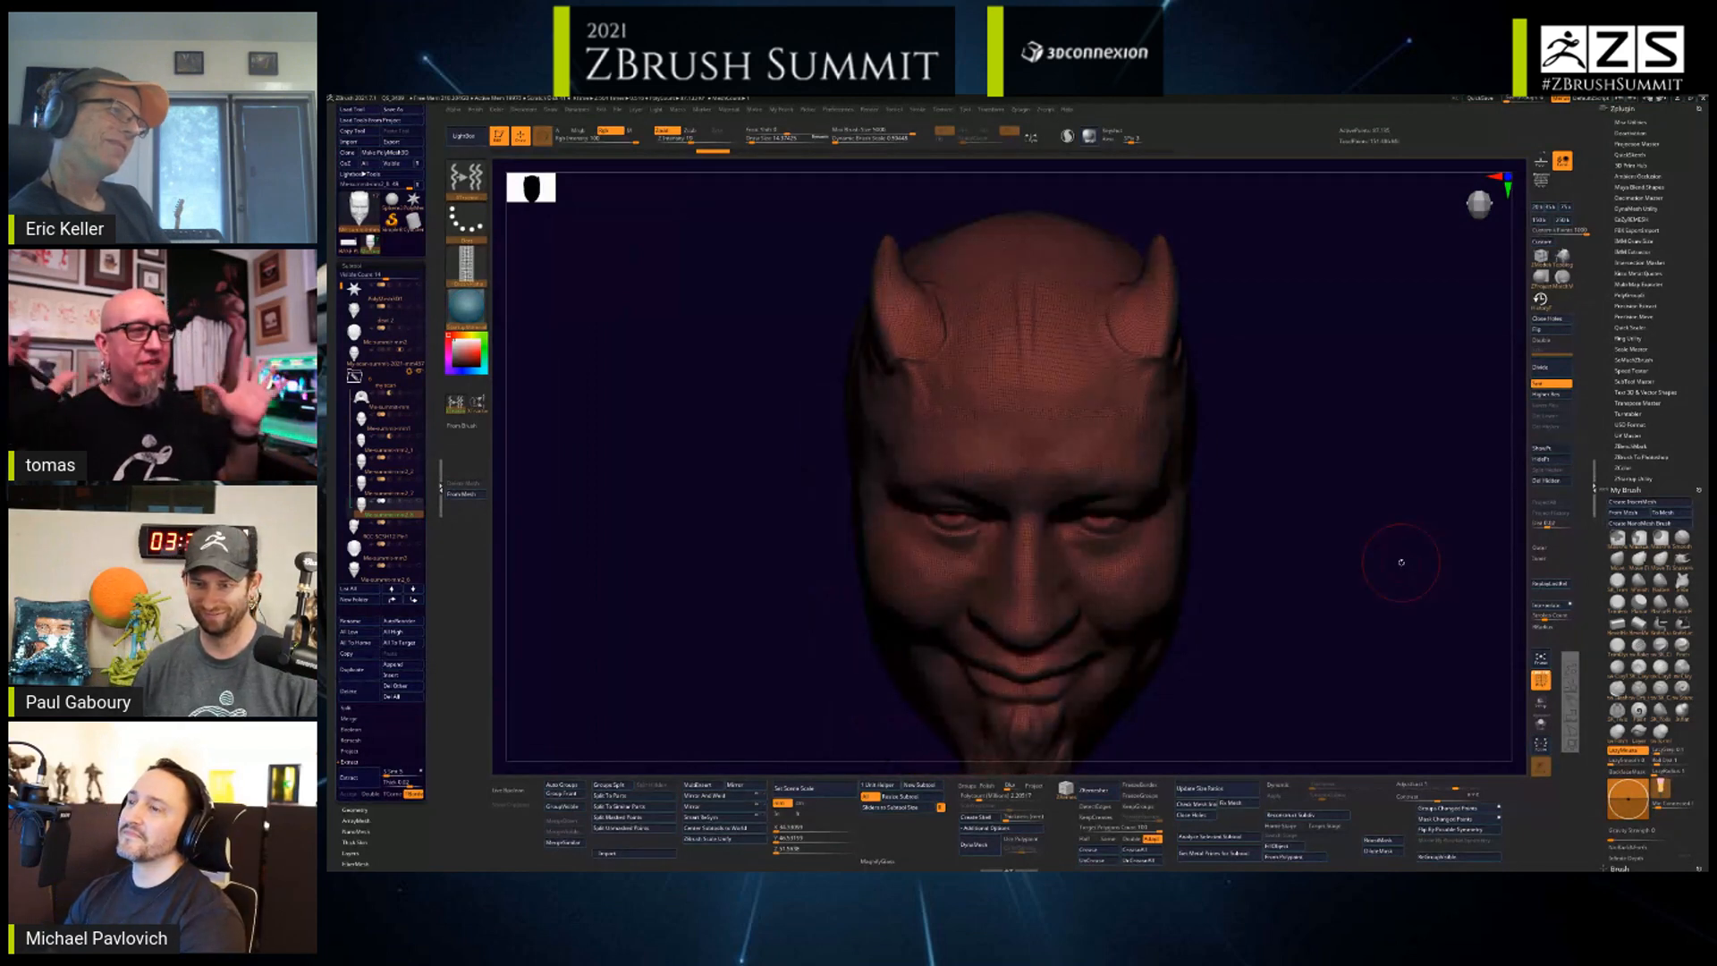
pyautogui.moveTo(1402, 563); pyautogui.dragTo(1292, 523)
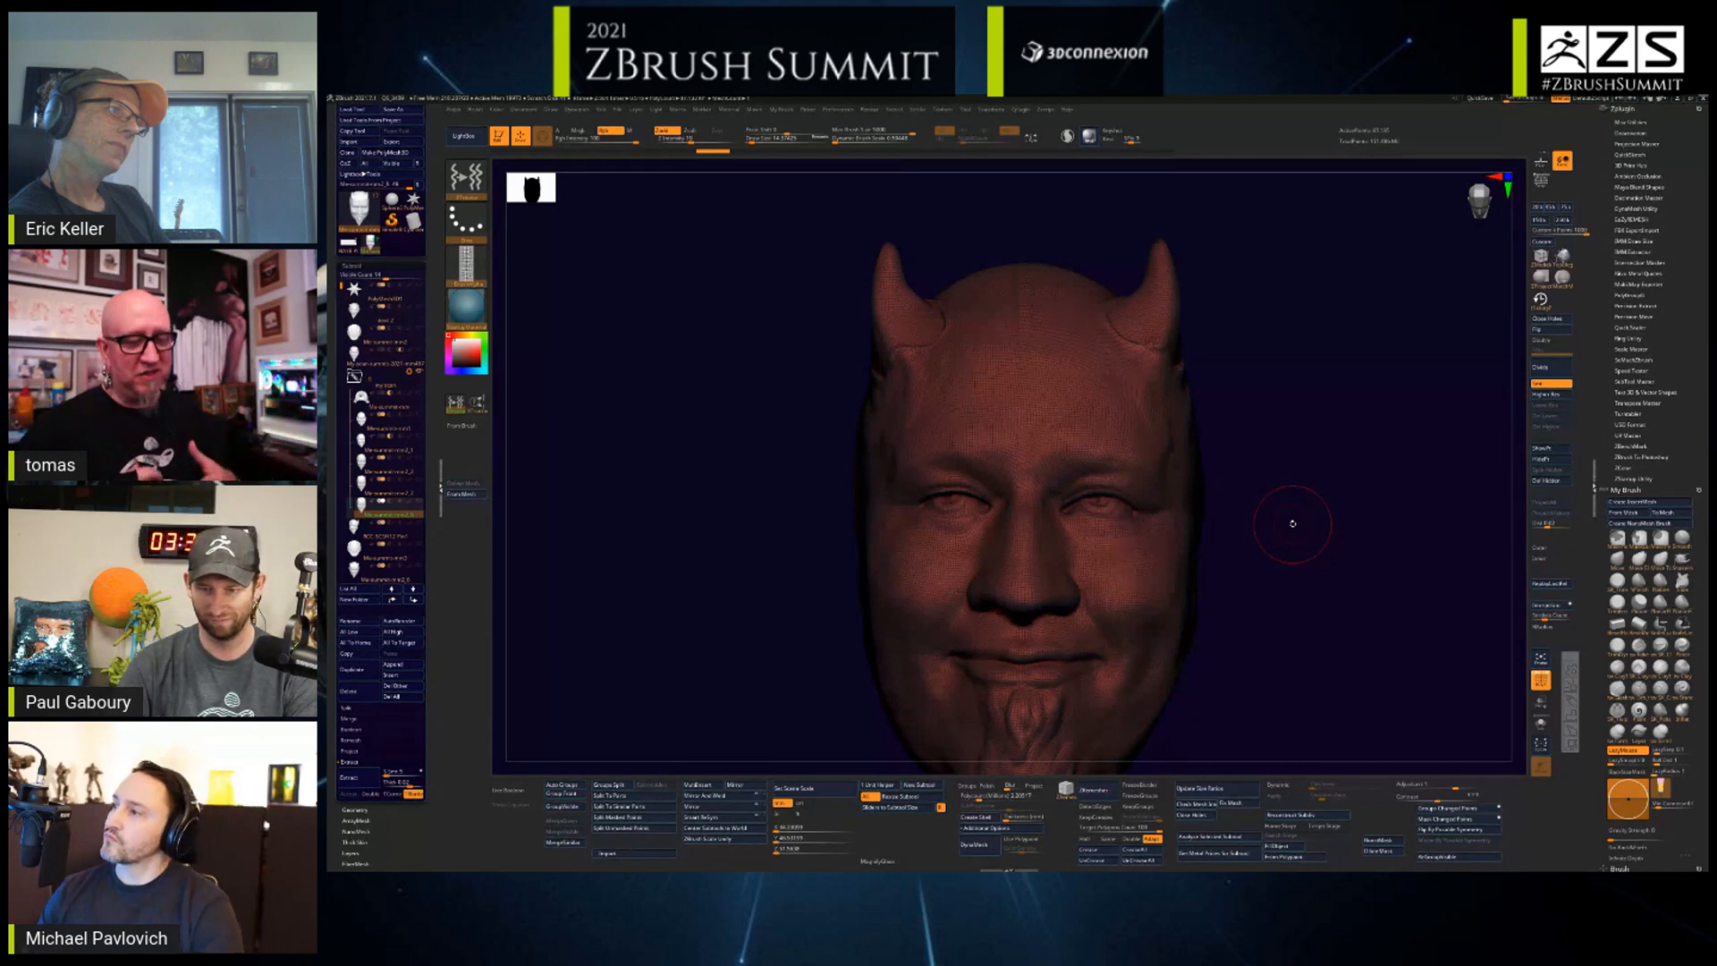
pyautogui.moveTo(1247, 613)
pyautogui.mouseDown()
pyautogui.moveTo(1262, 507)
pyautogui.moveTo(1268, 538)
pyautogui.mouseUp()
pyautogui.keyDown('alt'); pyautogui.moveTo(1277, 434); pyautogui.dragTo(1355, 375); pyautogui.keyUp('alt')
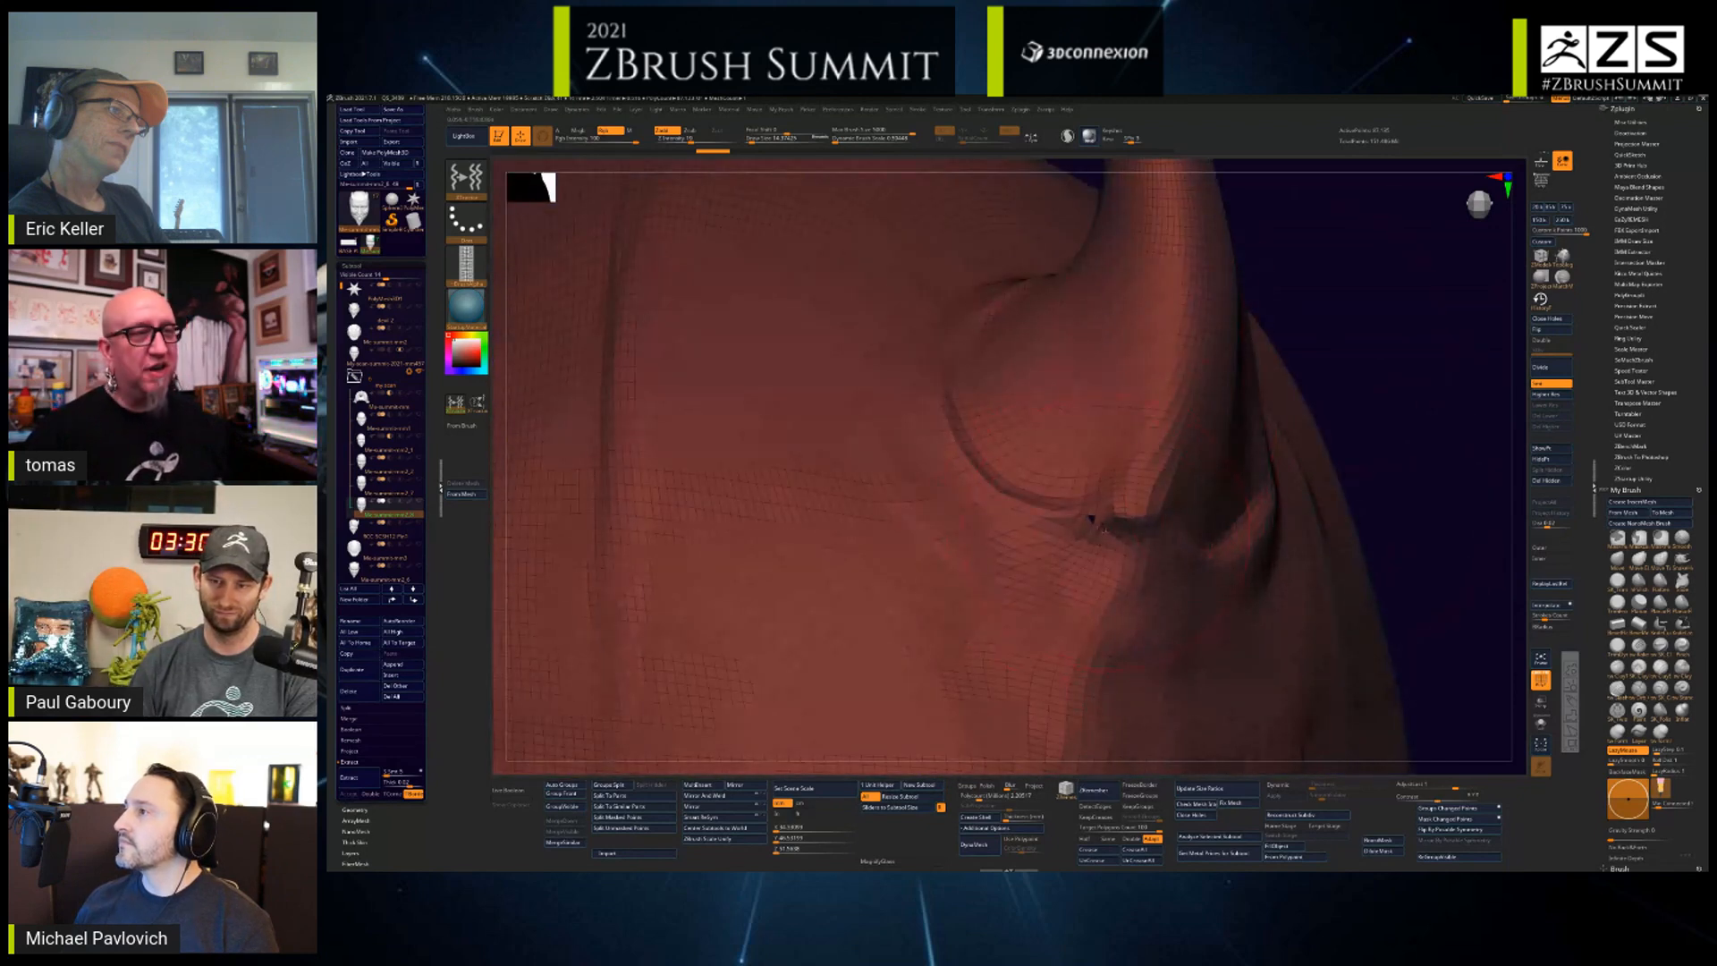
pyautogui.keyDown('alt'); pyautogui.moveTo(1397, 482); pyautogui.dragTo(1382, 438); pyautogui.keyUp('alt')
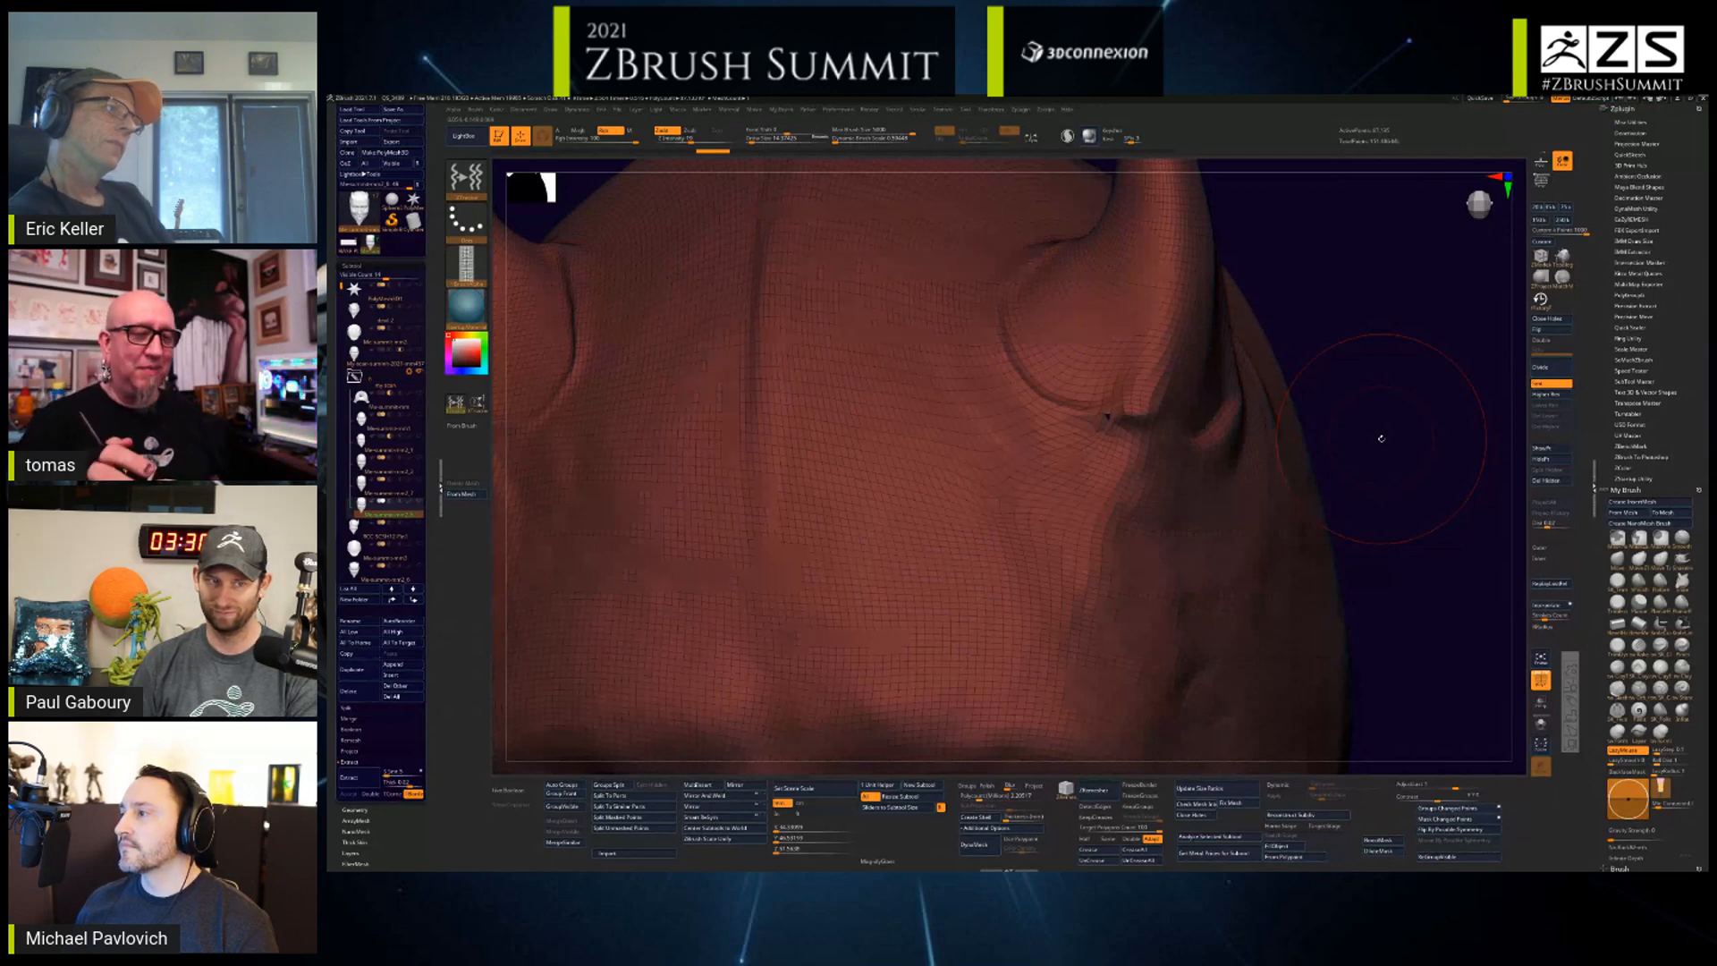
# - Smooth the horned head's surface around the seam over the crown and the bases of the horns
pyautogui.keyDown('ctrl'); pyautogui.moveTo(1381, 438); pyautogui.dragTo(1323, 491, button='right'); pyautogui.keyUp('ctrl')
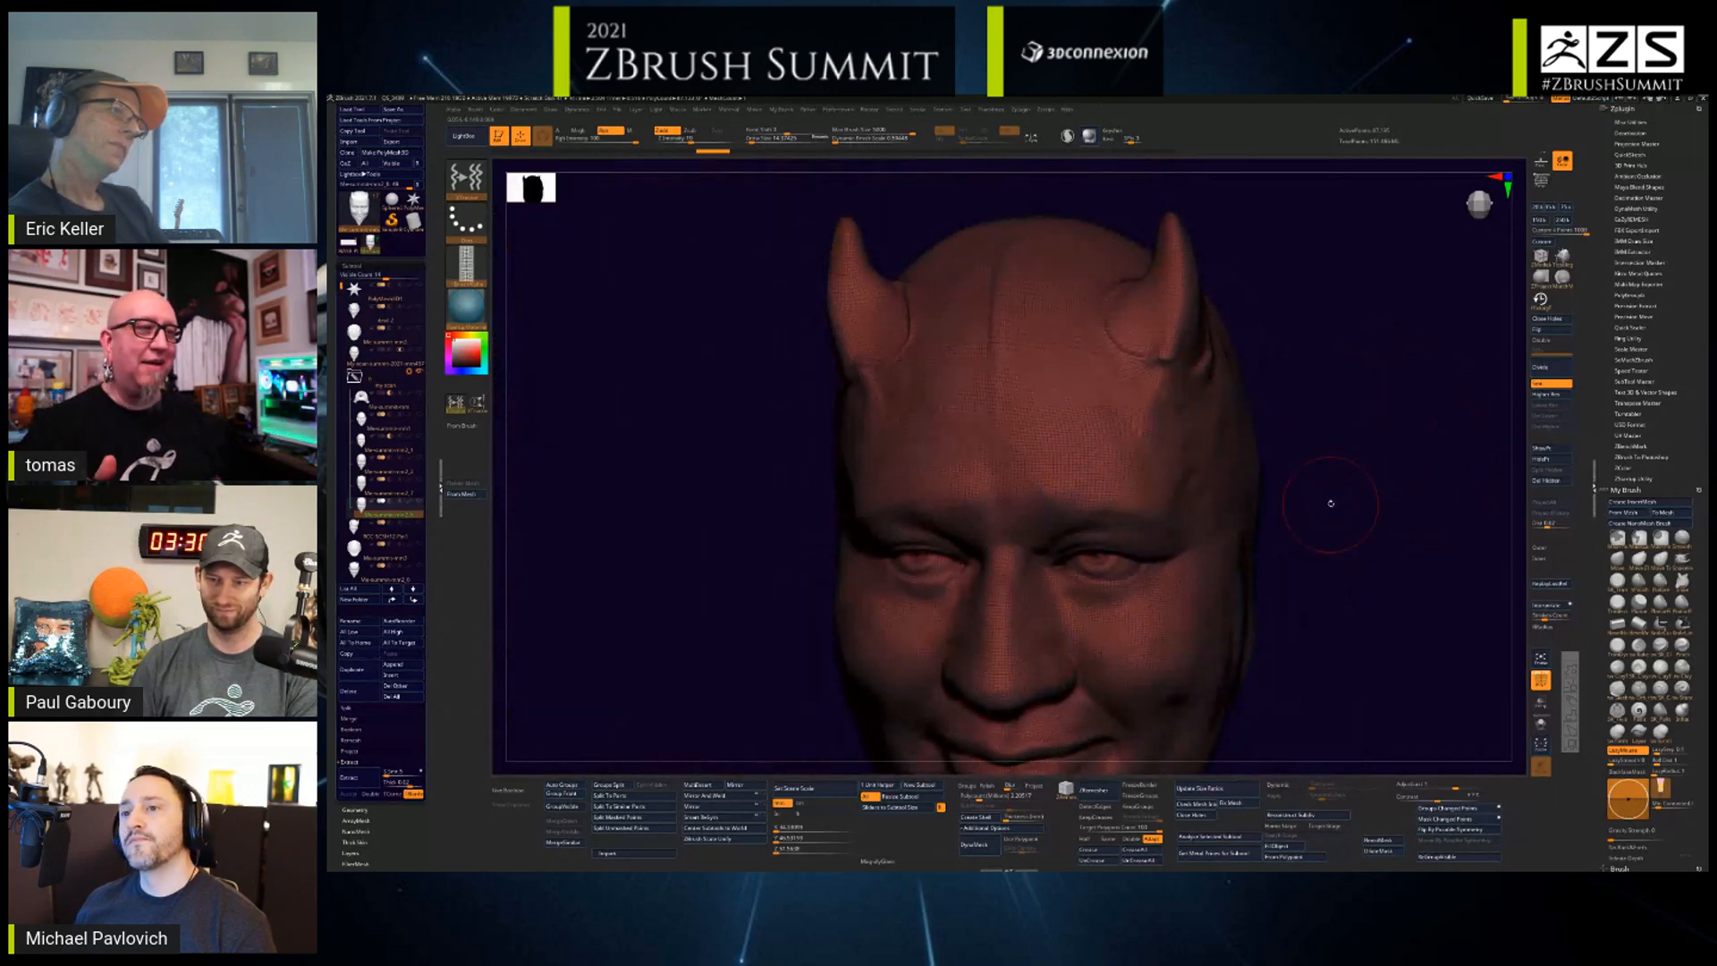
pyautogui.keyDown('shift'); pyautogui.moveTo(996, 259); pyautogui.dragTo(995, 358); pyautogui.keyUp('shift')
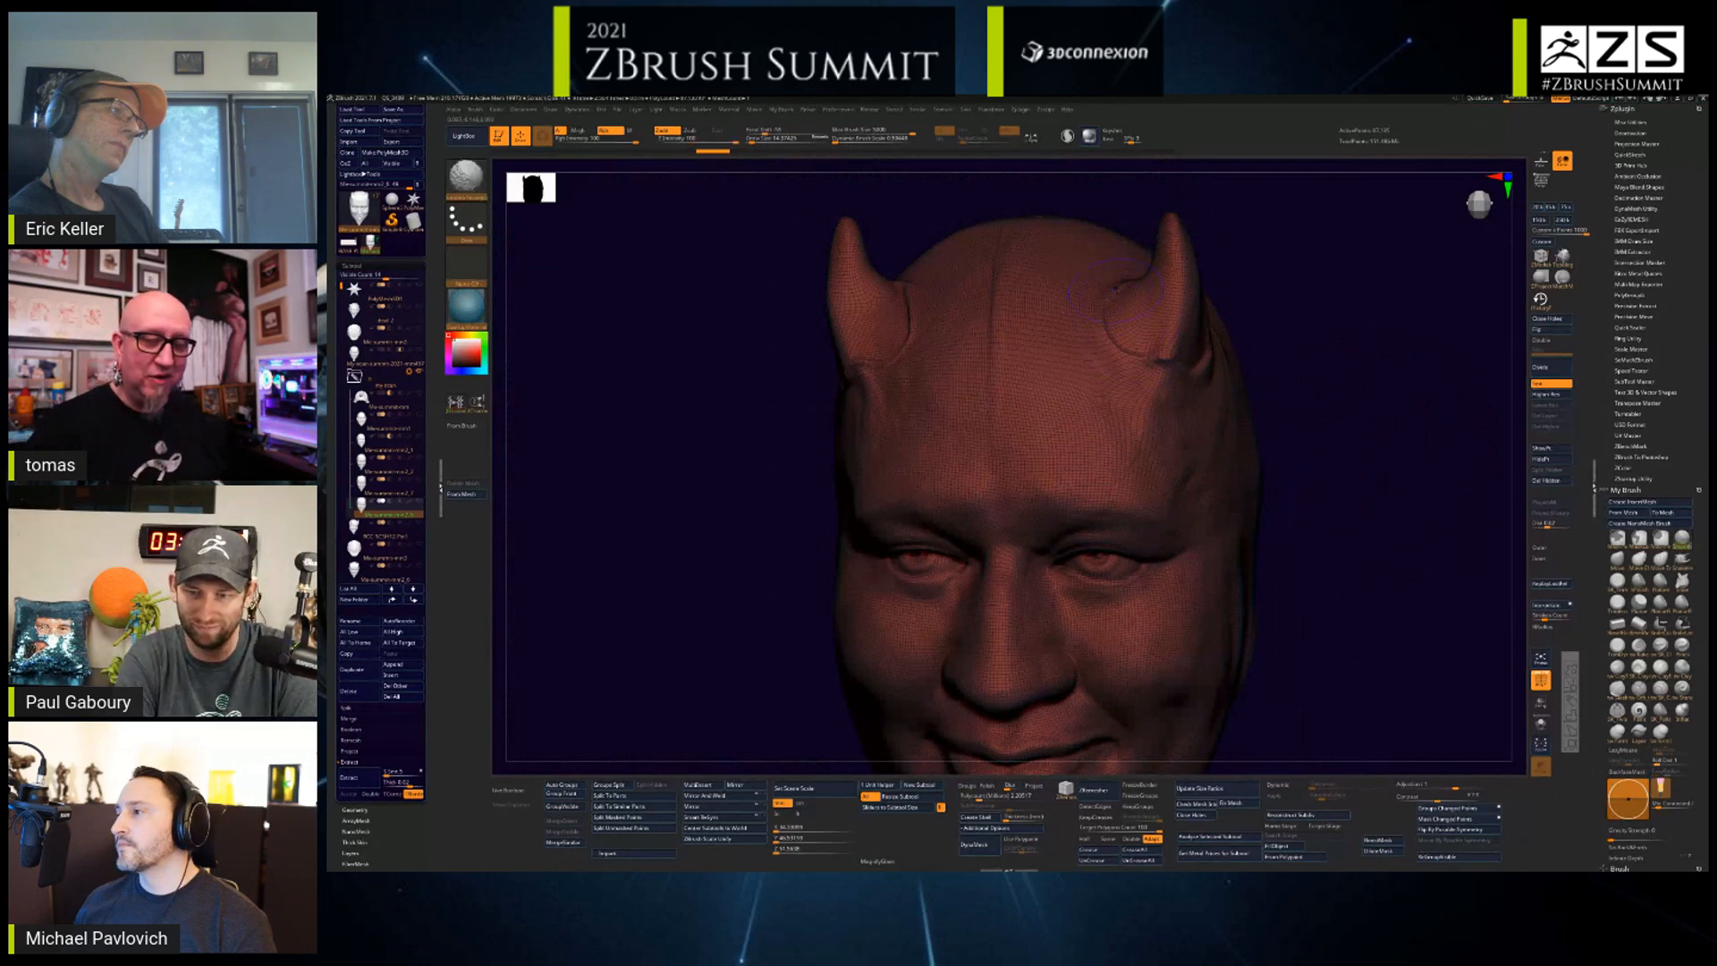
pyautogui.keyDown('alt'); pyautogui.moveTo(1114, 292); pyautogui.dragTo(1319, 313, button='right'); pyautogui.keyUp('alt')
pyautogui.keyDown('shift'); pyautogui.moveTo(939, 310); pyautogui.dragTo(921, 357); pyautogui.keyUp('shift')
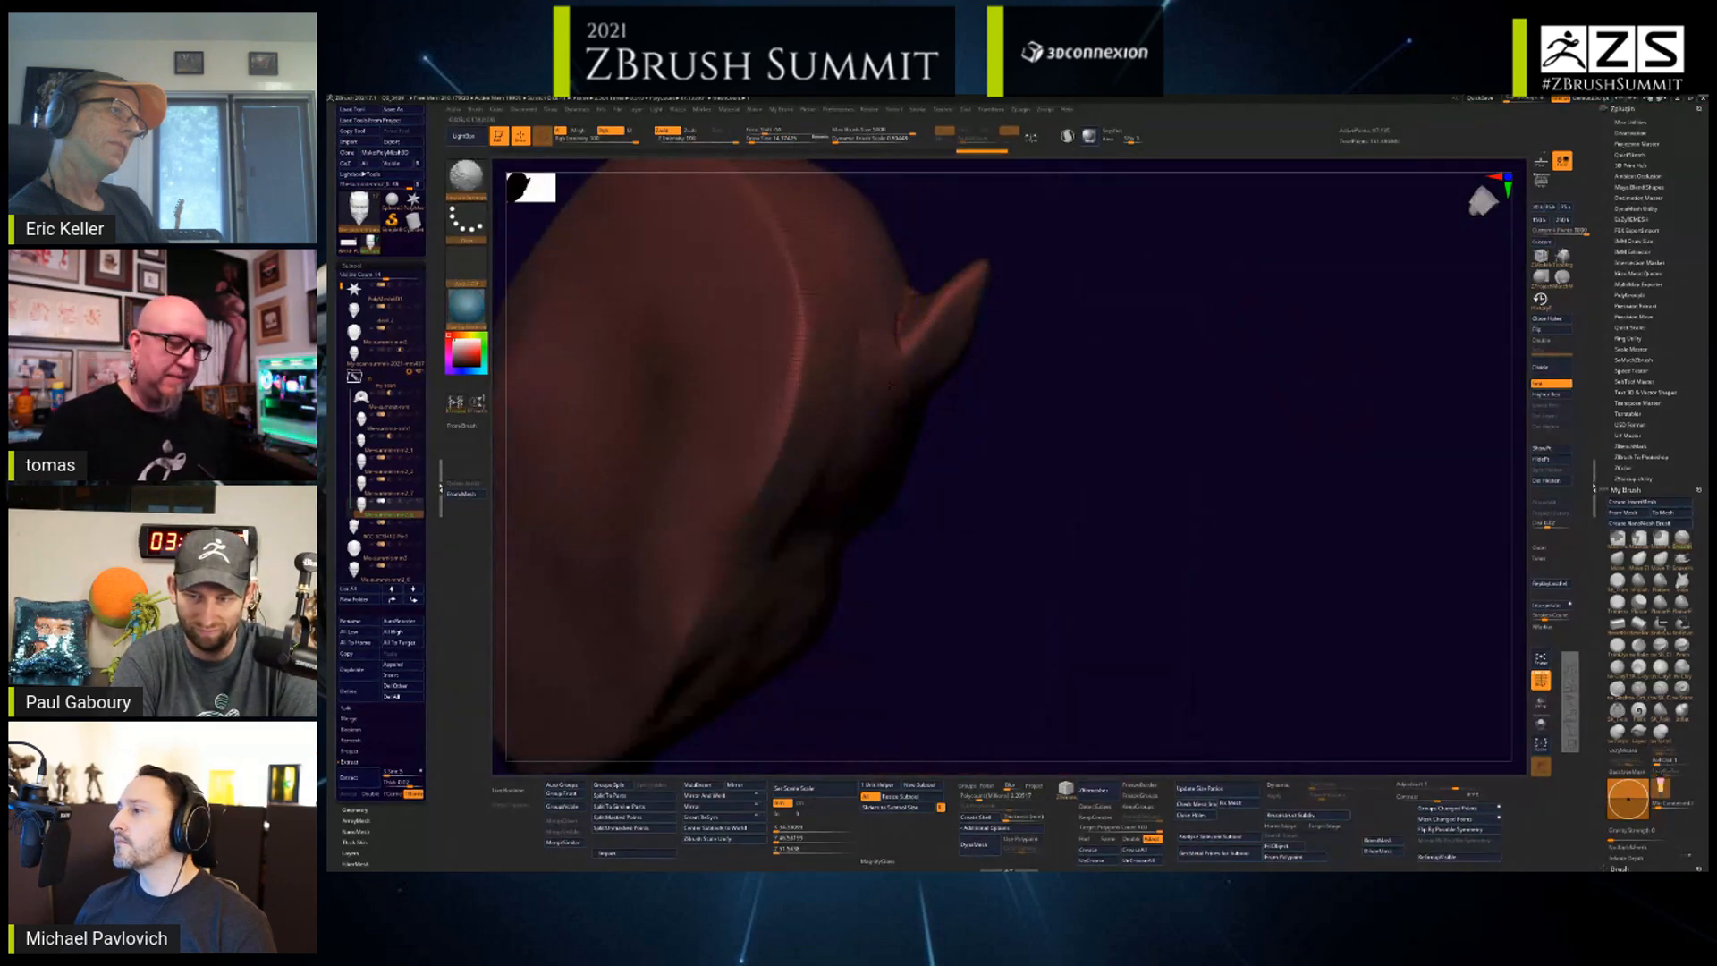
pyautogui.moveTo(1087, 537); pyautogui.dragTo(1085, 445, button='right')
pyautogui.moveTo(939, 264)
pyautogui.keyDown('shift'); pyautogui.mouseDown()
pyautogui.moveTo(977, 216)
pyautogui.moveTo(957, 246)
pyautogui.mouseUp(); pyautogui.keyUp('shift')
pyautogui.keyDown('alt'); pyautogui.moveTo(993, 233); pyautogui.dragTo(1041, 430, button='right'); pyautogui.keyUp('alt')
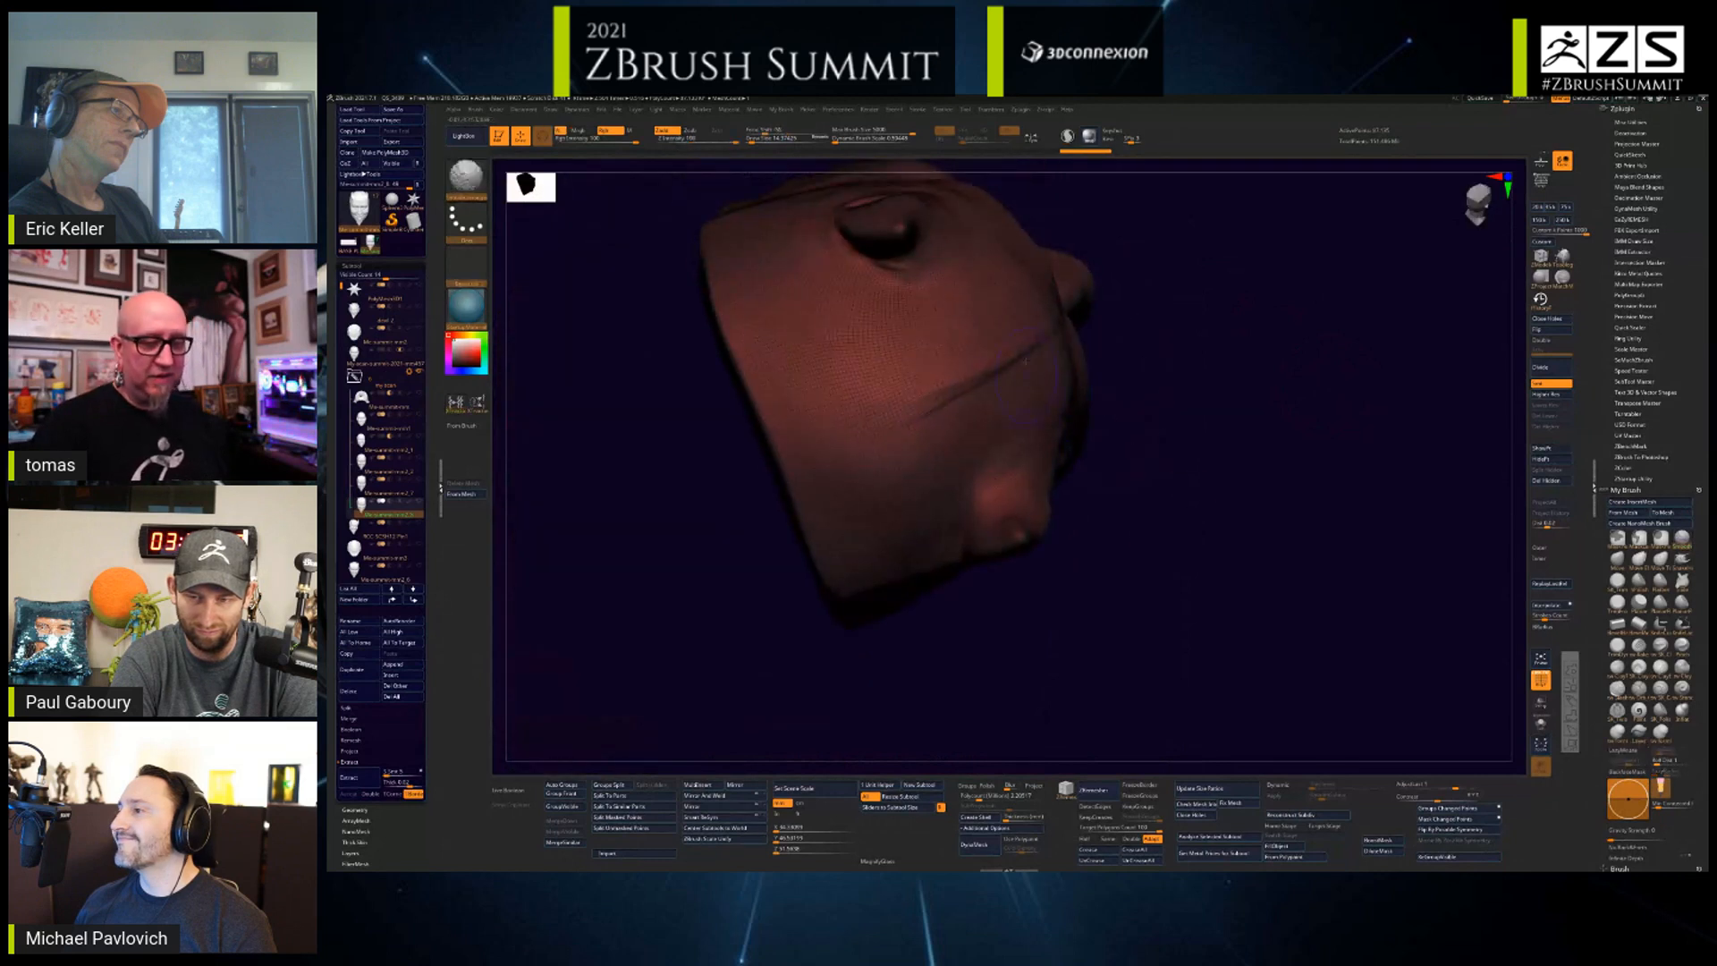
pyautogui.keyDown('shift'); pyautogui.moveTo(993, 358); pyautogui.dragTo(1055, 376); pyautogui.keyUp('shift')
# - Examine the smoothed horned head from above, below and both sides, finishing on a front view of the face
pyautogui.moveTo(1136, 393)
pyautogui.mouseDown(button='right')
pyautogui.moveTo(1237, 459)
pyautogui.moveTo(1112, 435)
pyautogui.mouseUp(button='right')
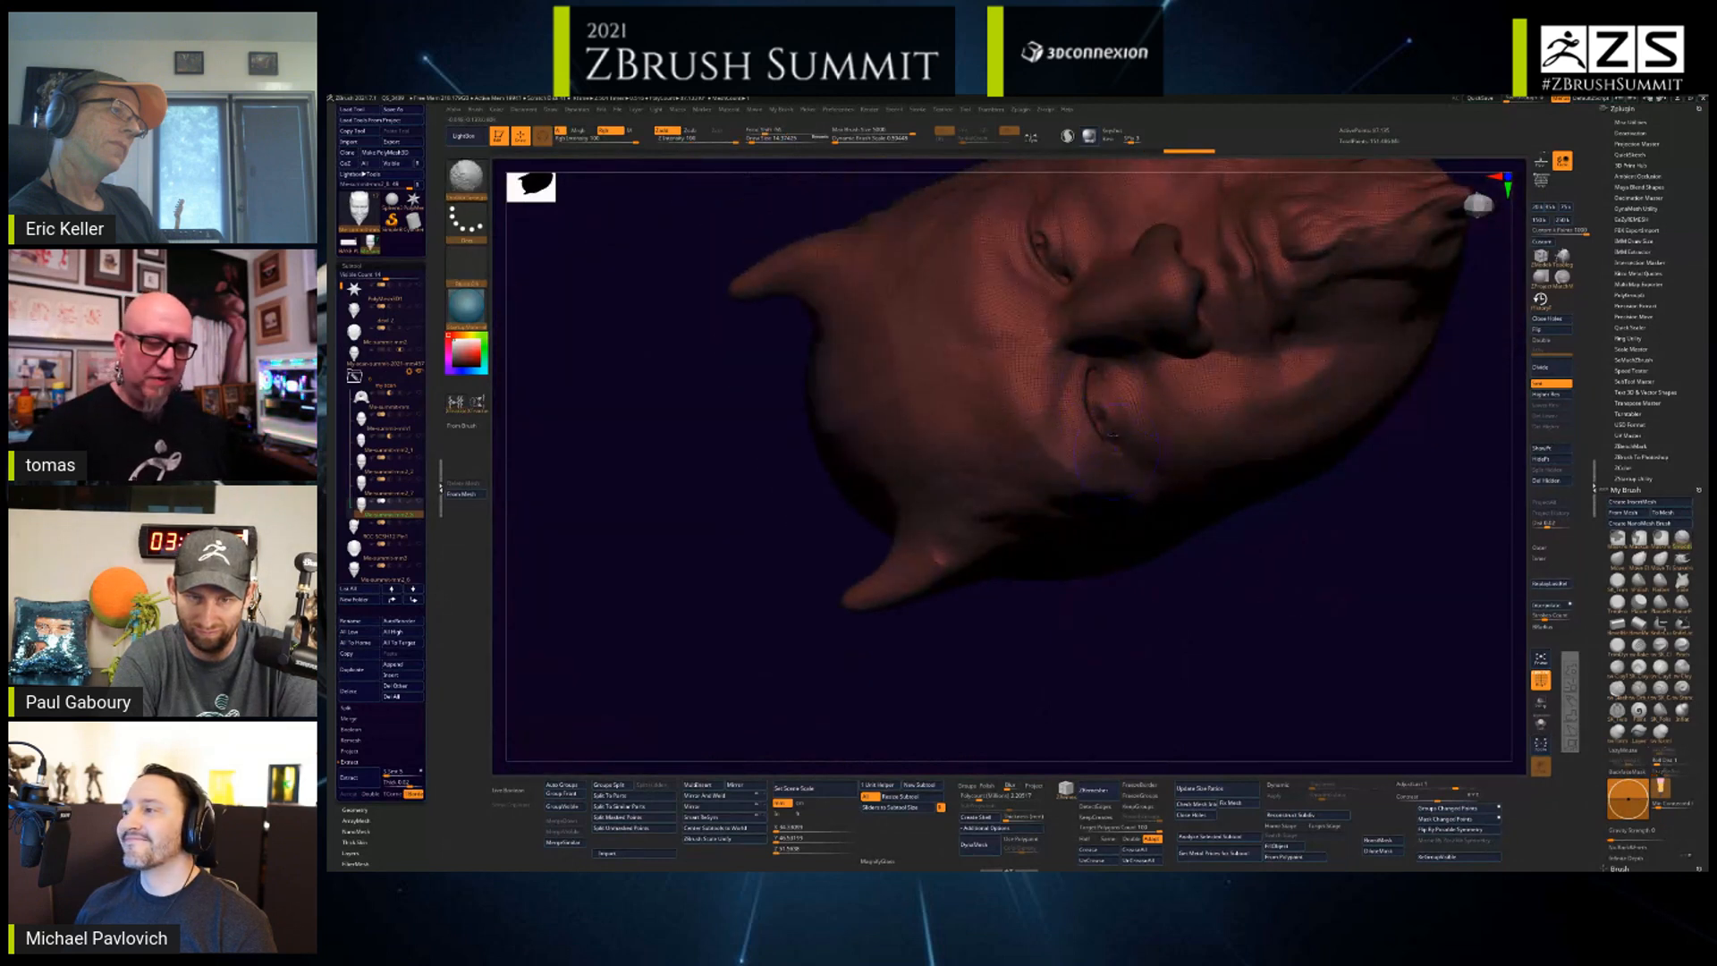
pyautogui.moveTo(1066, 289); pyautogui.dragTo(1016, 709, button='right')
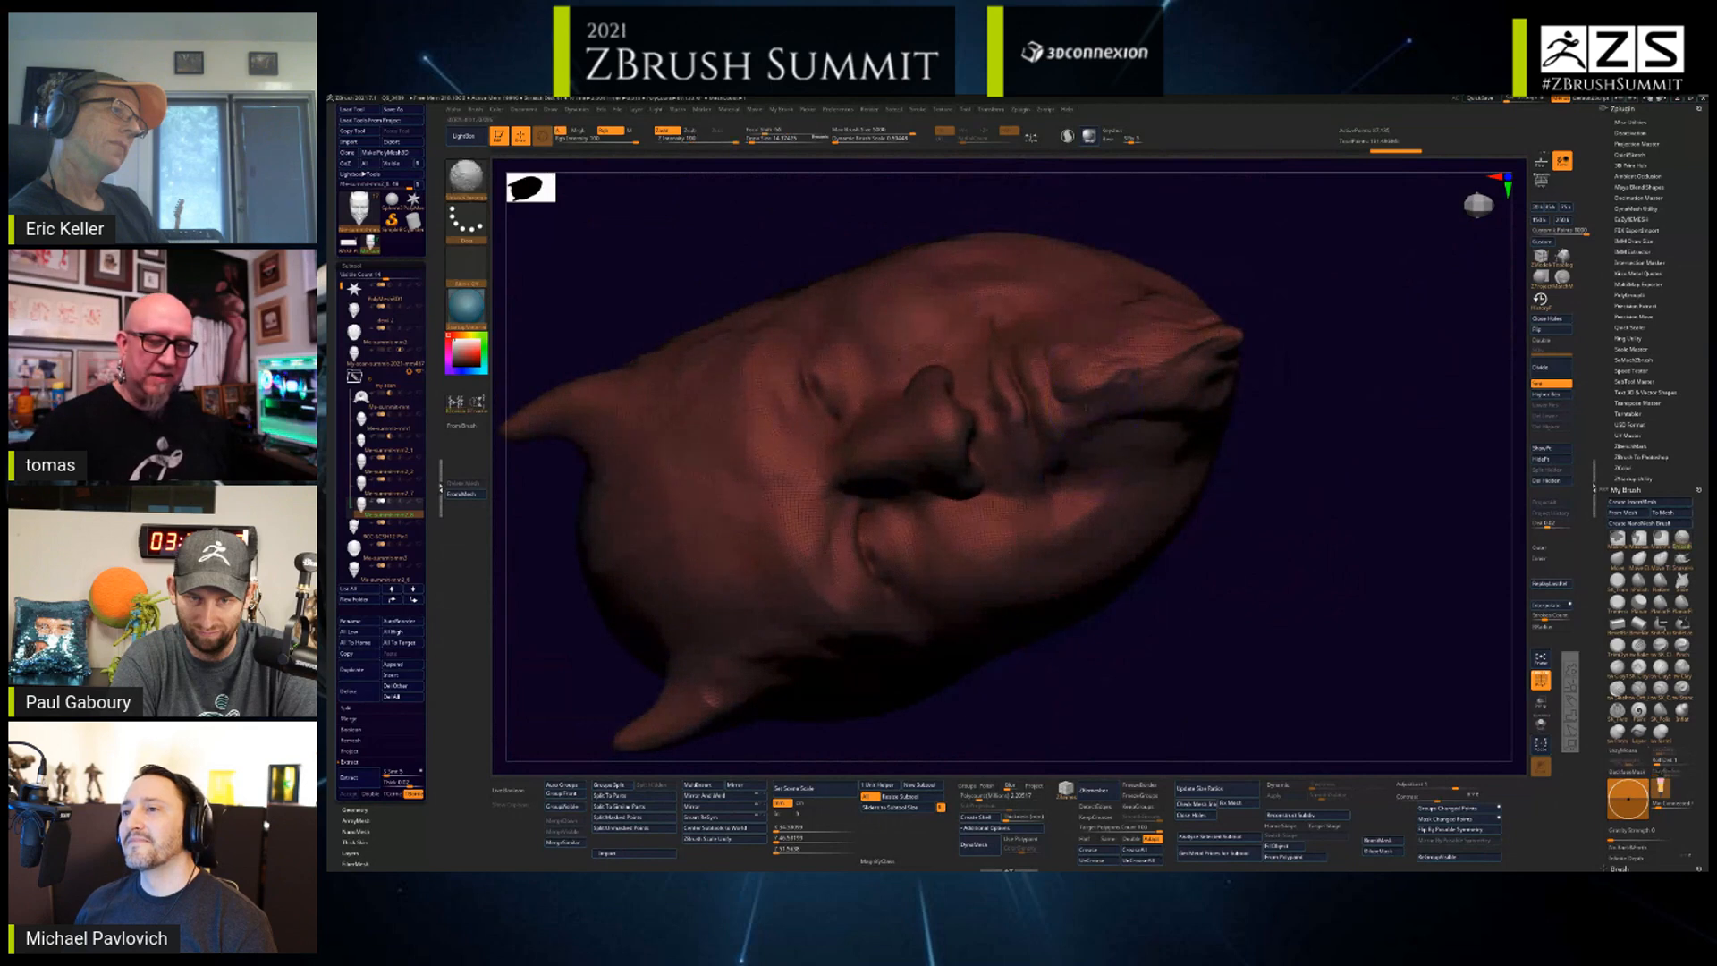
pyautogui.moveTo(1323, 319); pyautogui.dragTo(1194, 308, button='right')
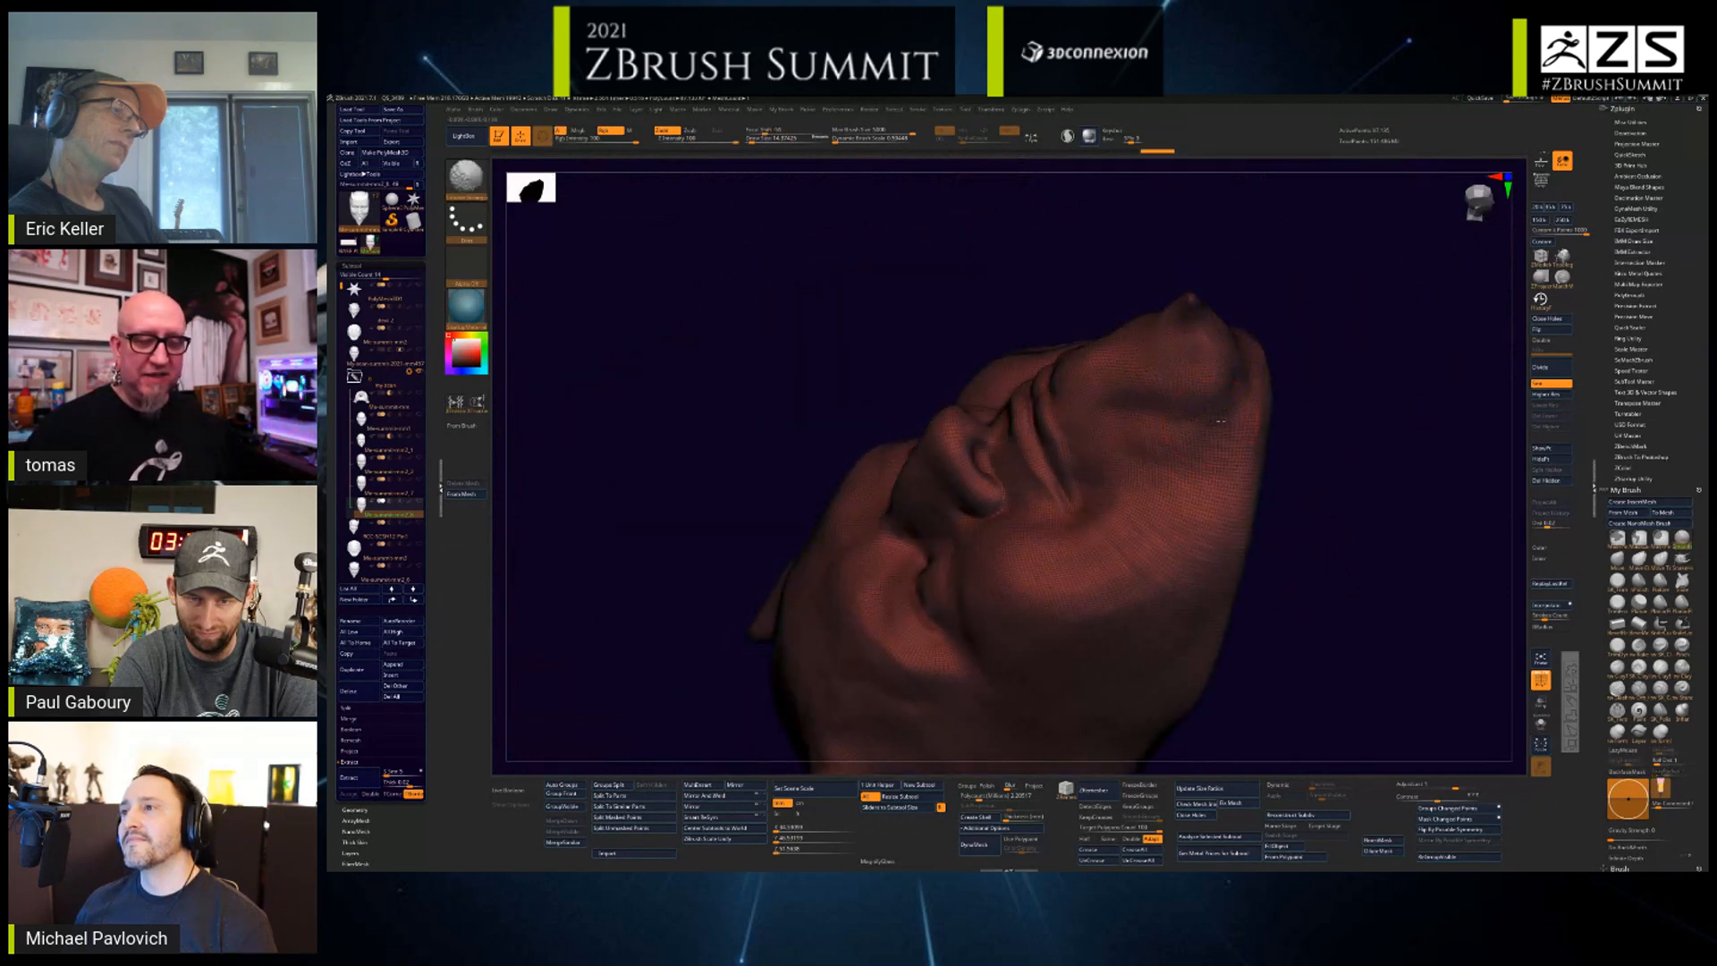
pyautogui.moveTo(1221, 422)
pyautogui.mouseDown(button='right')
pyautogui.moveTo(1173, 380)
pyautogui.moveTo(1270, 384)
pyautogui.moveTo(1302, 443)
pyautogui.moveTo(1231, 399)
pyautogui.mouseUp(button='right')
pyautogui.moveTo(1177, 576)
pyautogui.mouseDown(button='right')
pyautogui.moveTo(1376, 436)
pyautogui.moveTo(1059, 257)
pyautogui.mouseUp(button='right')
pyautogui.moveTo(1163, 266); pyautogui.dragTo(895, 375, button='right')
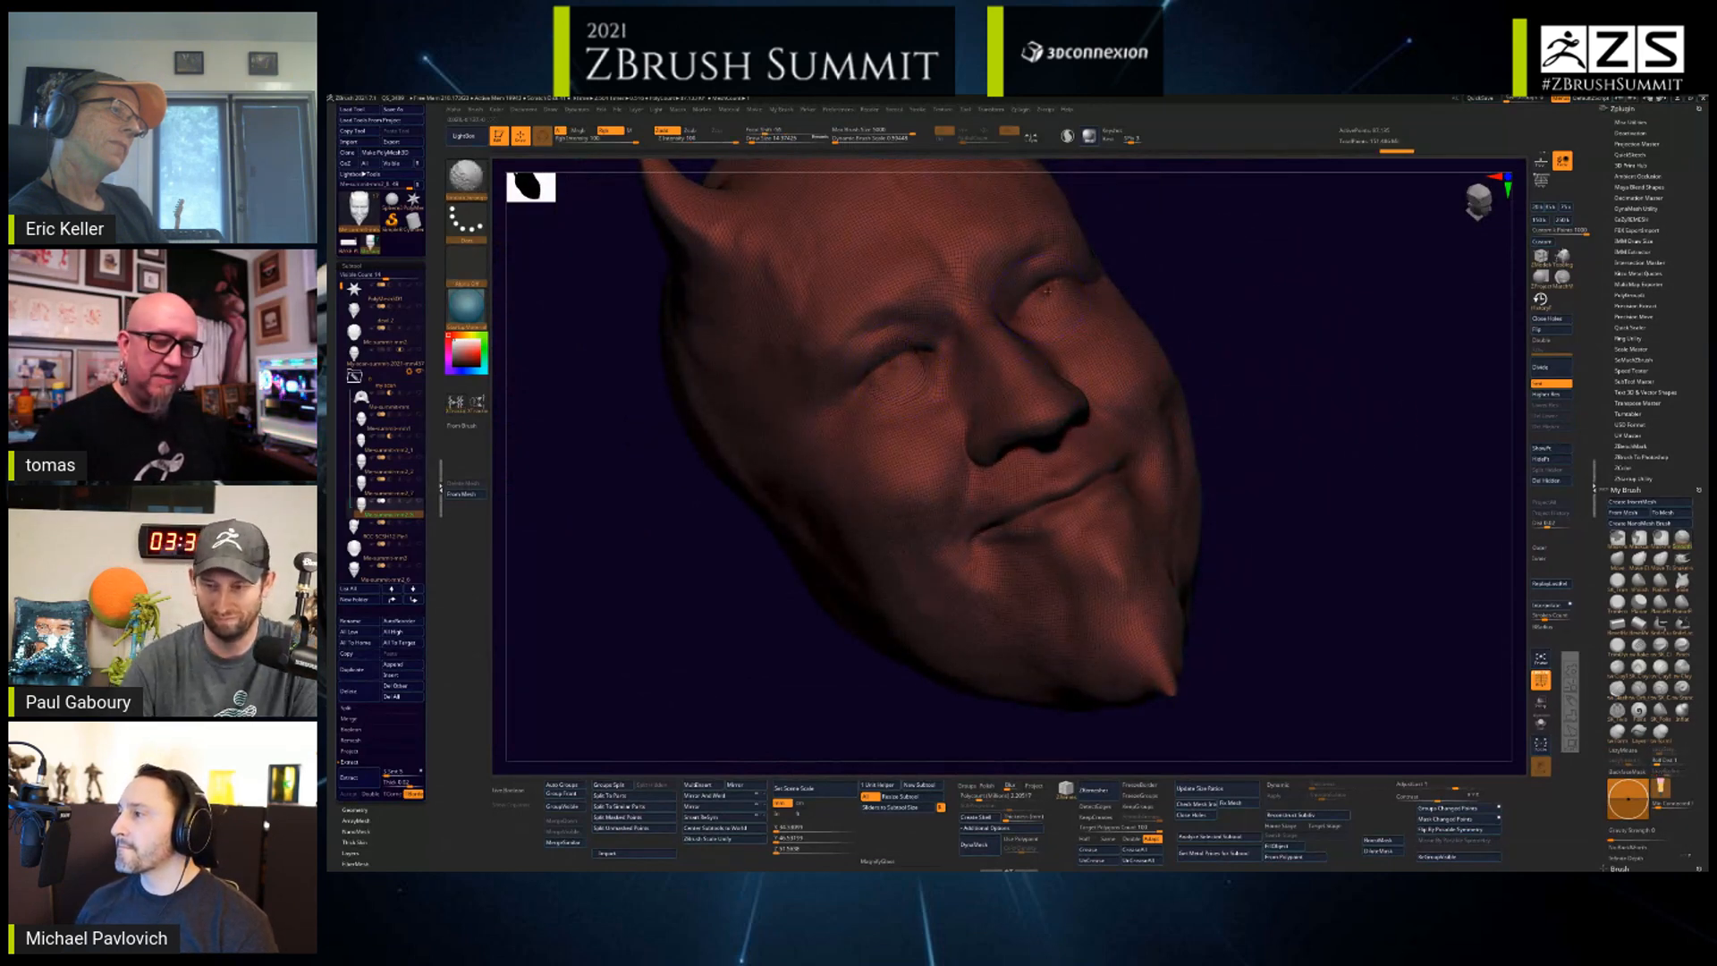
pyautogui.keyDown('ctrl'); pyautogui.moveTo(1288, 501); pyautogui.dragTo(1341, 375, button='right'); pyautogui.keyUp('ctrl')
pyautogui.moveTo(1342, 376)
pyautogui.mouseDown(button='right')
pyautogui.moveTo(1253, 425)
pyautogui.moveTo(1286, 576)
pyautogui.moveTo(1272, 555)
pyautogui.moveTo(1327, 598)
pyautogui.moveTo(1290, 599)
pyautogui.moveTo(1297, 538)
pyautogui.mouseUp(button='right')
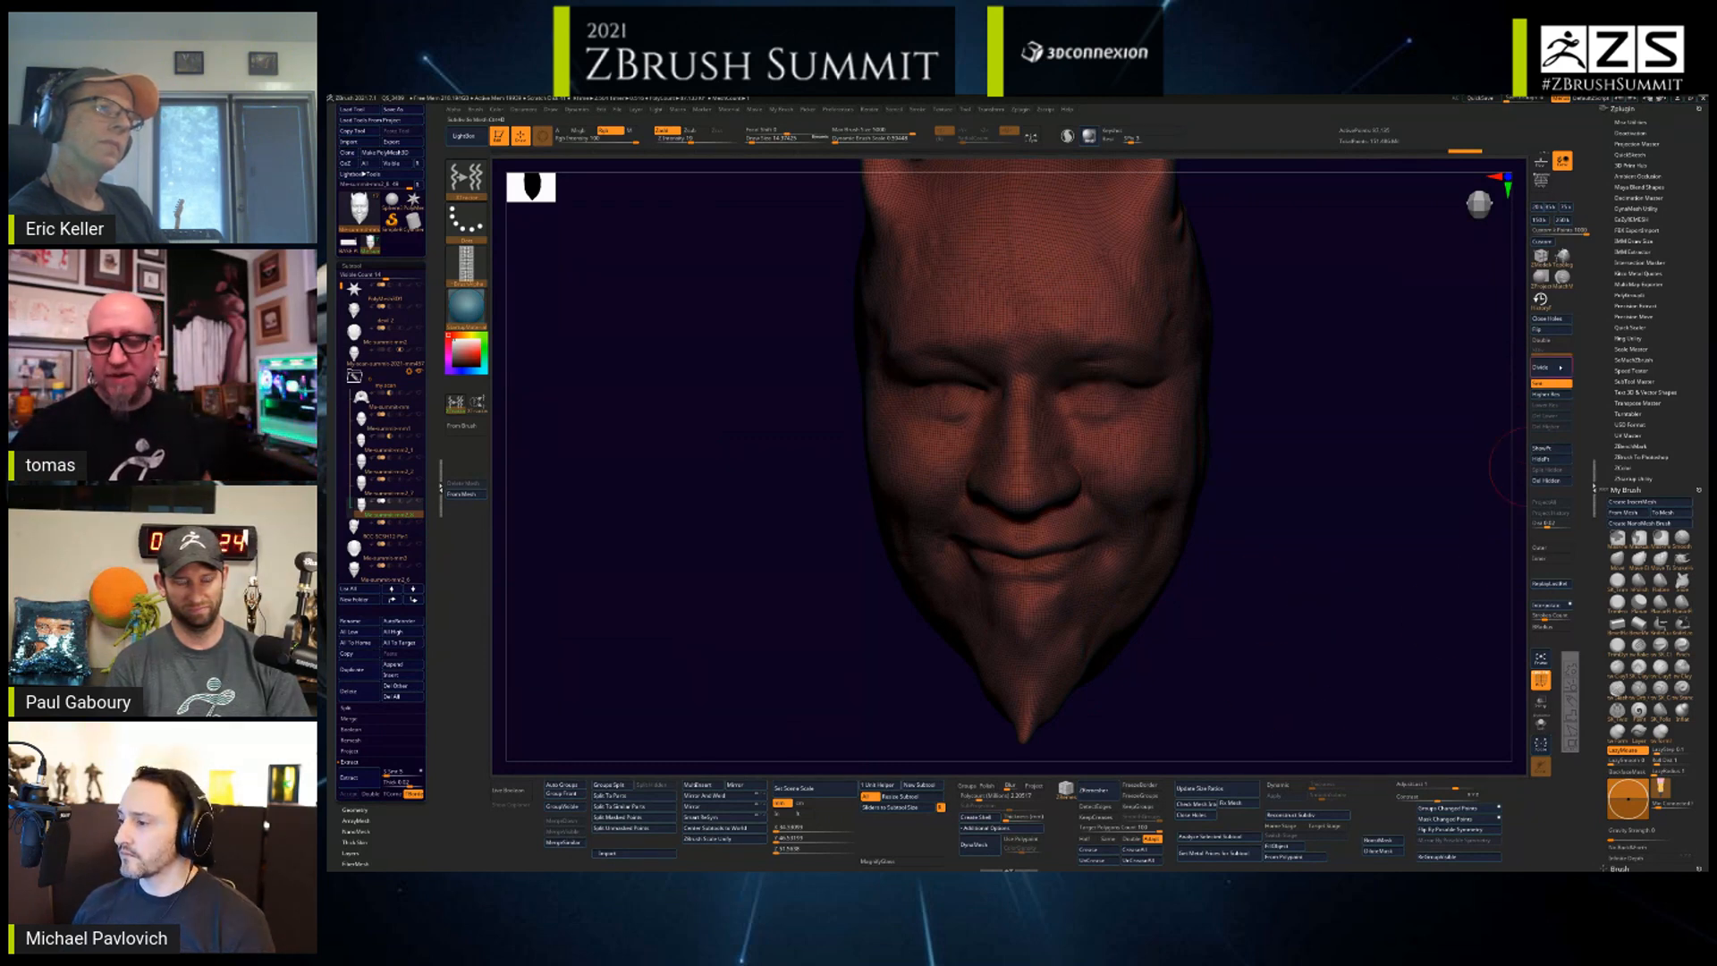
# - Set ZRemesher to Half, remesh the horned head and check the new wireframe on the face
pyautogui.moveTo(1368, 600)
pyautogui.keyDown('alt'); pyautogui.mouseDown()
pyautogui.moveTo(1372, 641)
pyautogui.moveTo(1372, 605)
pyautogui.moveTo(1400, 609)
pyautogui.moveTo(1399, 594)
pyautogui.mouseUp(); pyautogui.keyUp('alt')
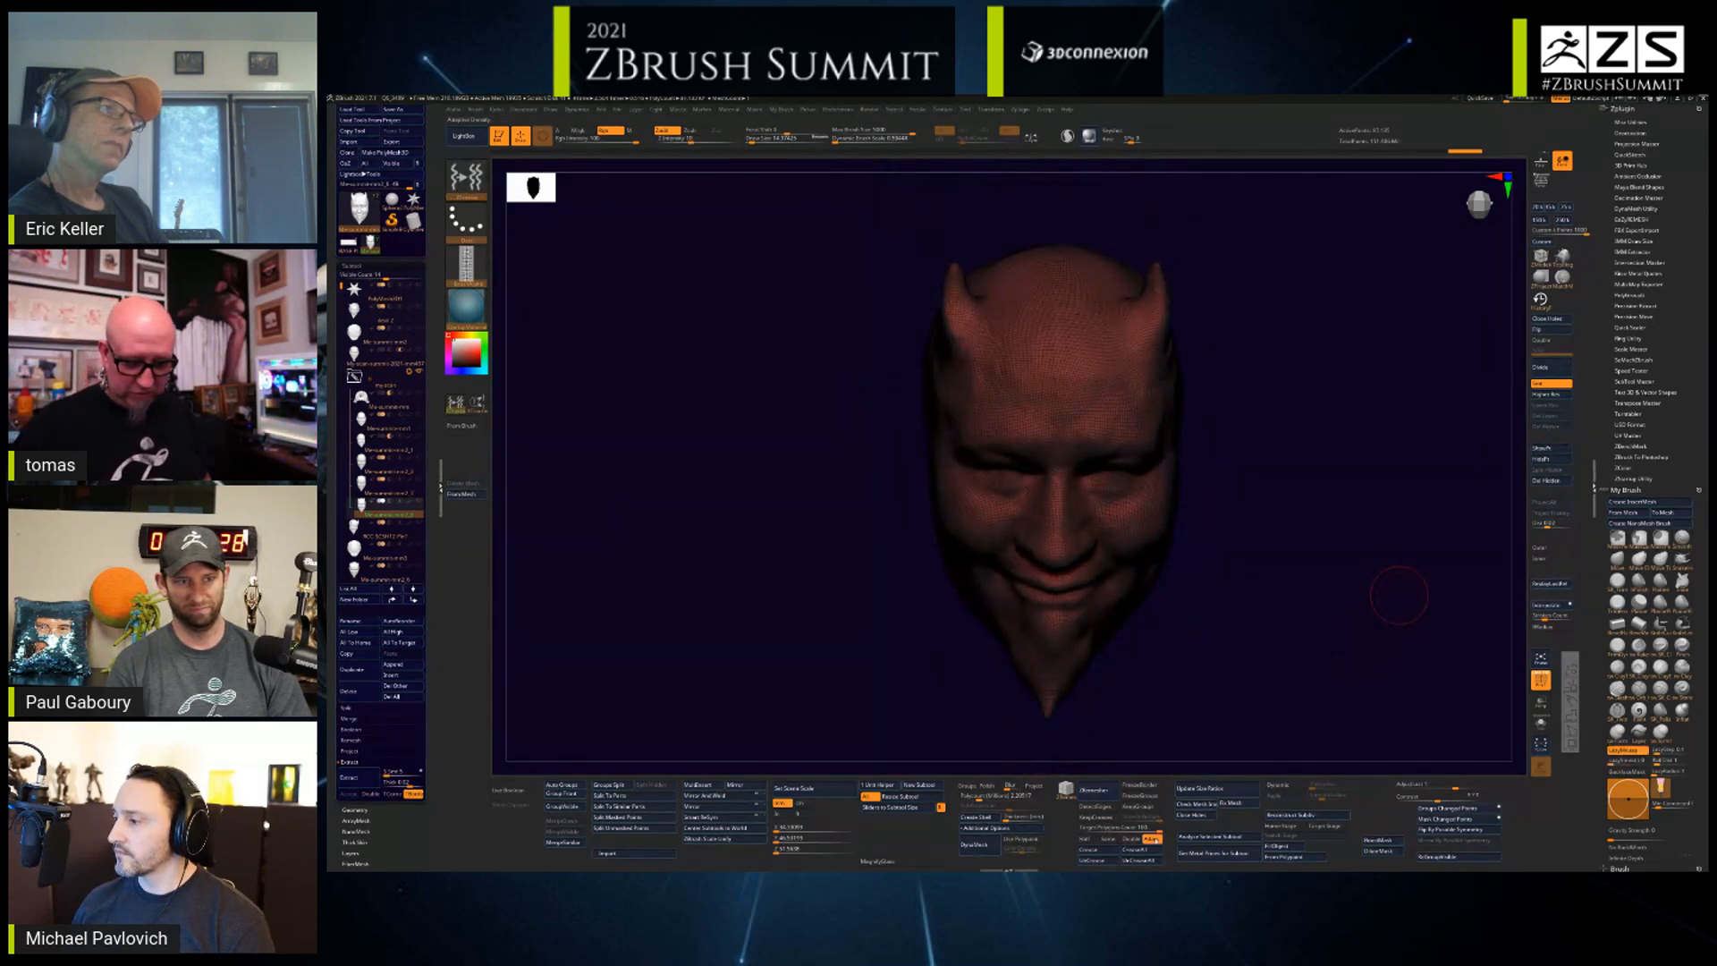
pyautogui.click(1085, 839)
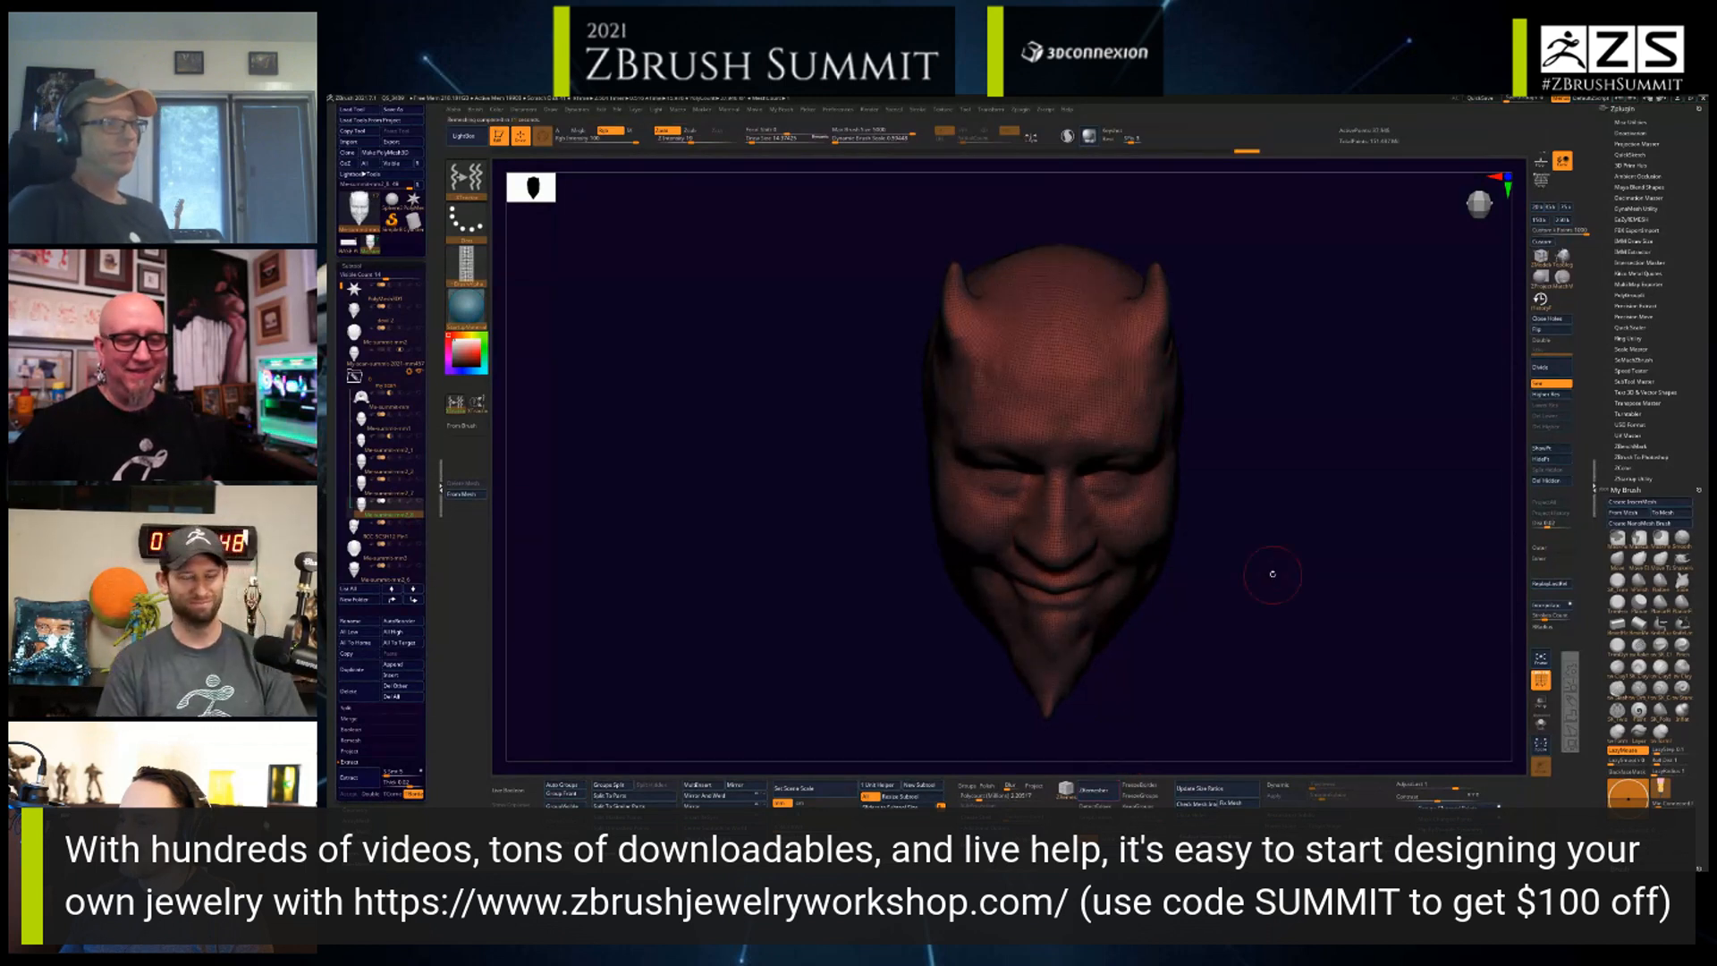
pyautogui.moveTo(1271, 548); pyautogui.dragTo(1151, 644)
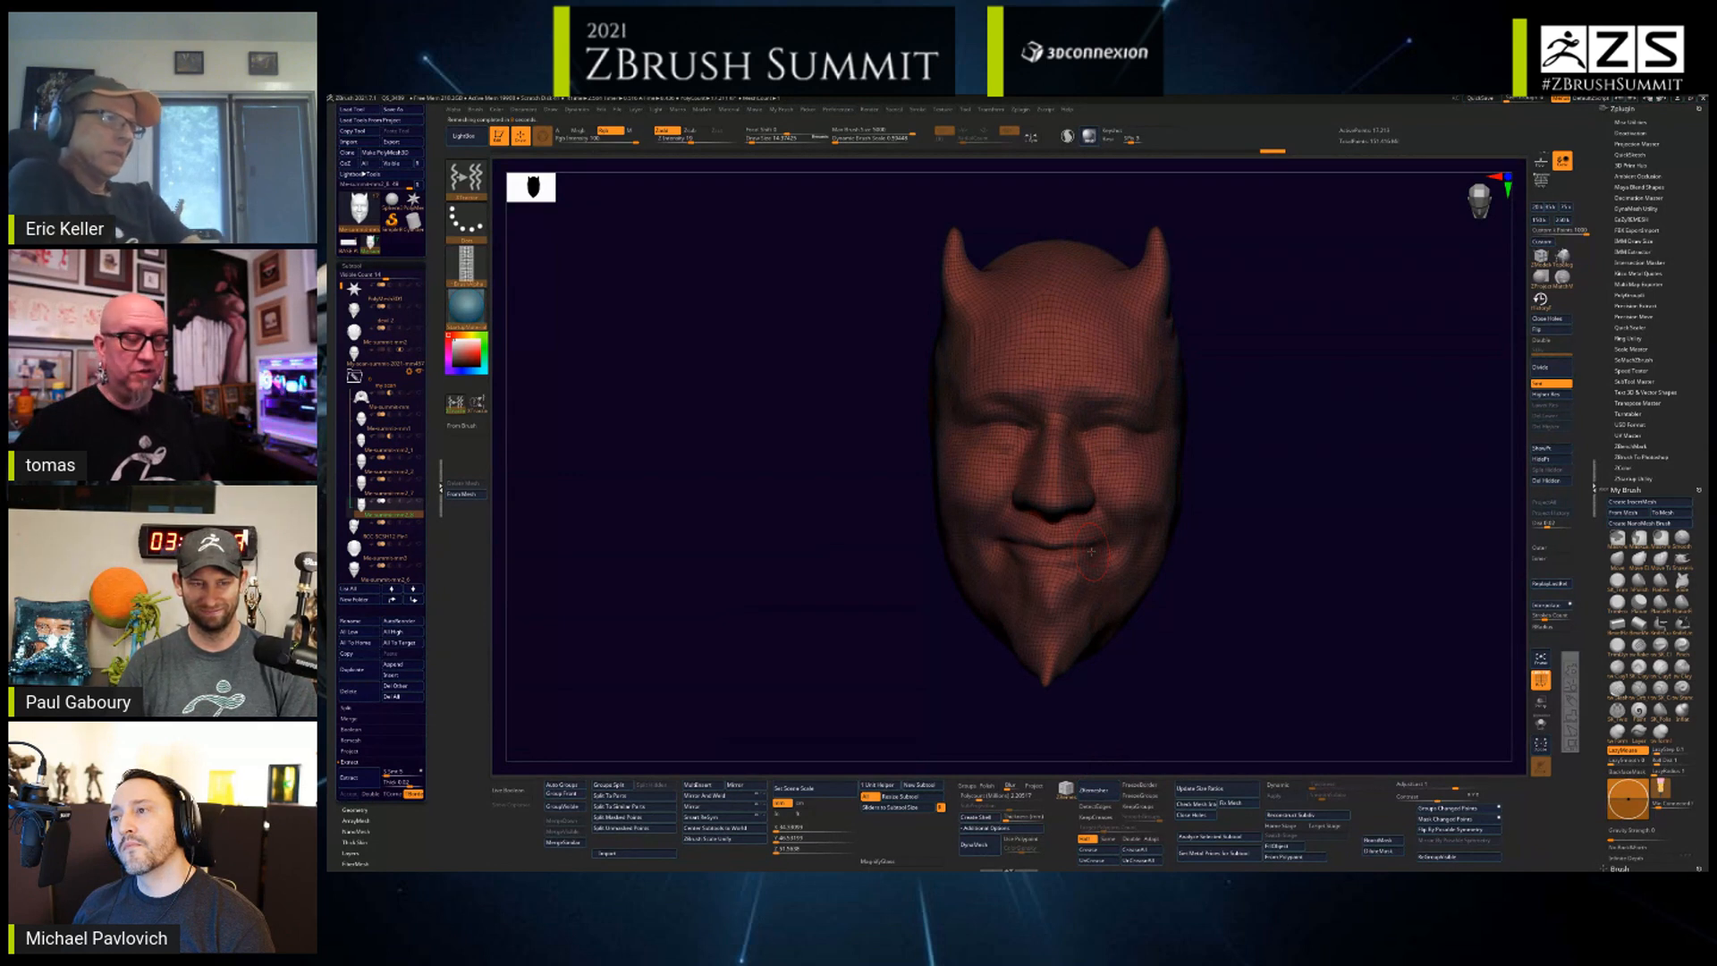
pyautogui.moveTo(1322, 422); pyautogui.dragTo(1322, 647)
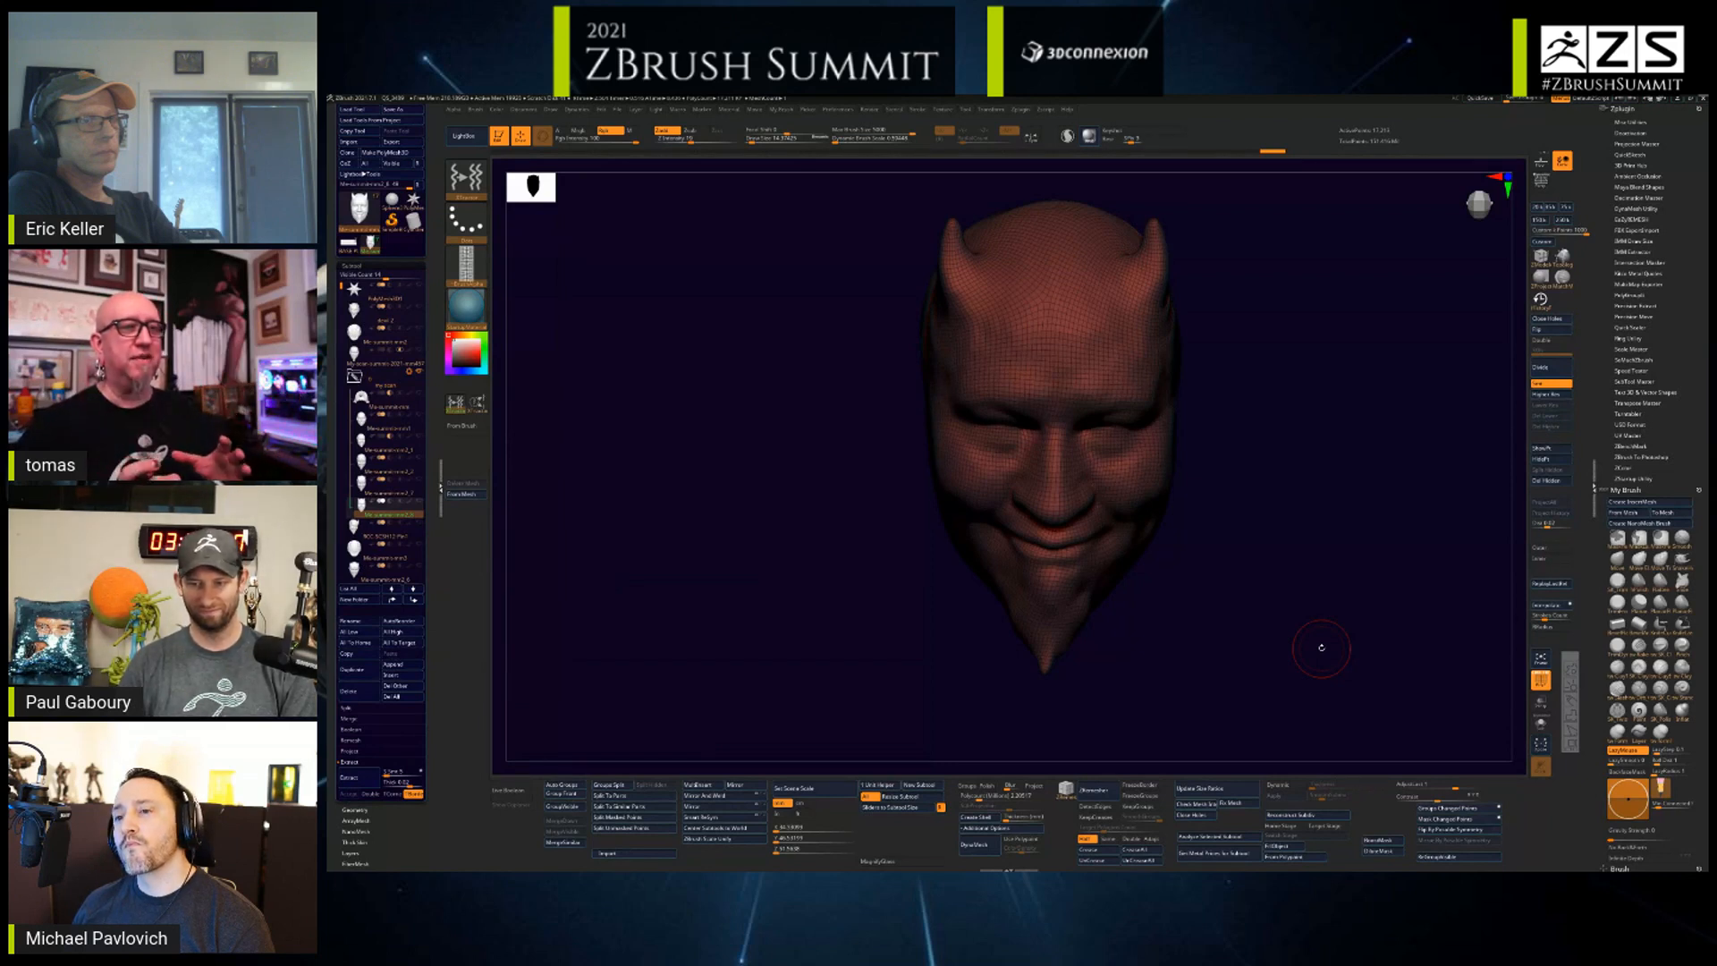
pyautogui.moveTo(1321, 647)
pyautogui.mouseDown()
pyautogui.moveTo(1231, 583)
pyautogui.moveTo(1207, 587)
pyautogui.mouseUp()
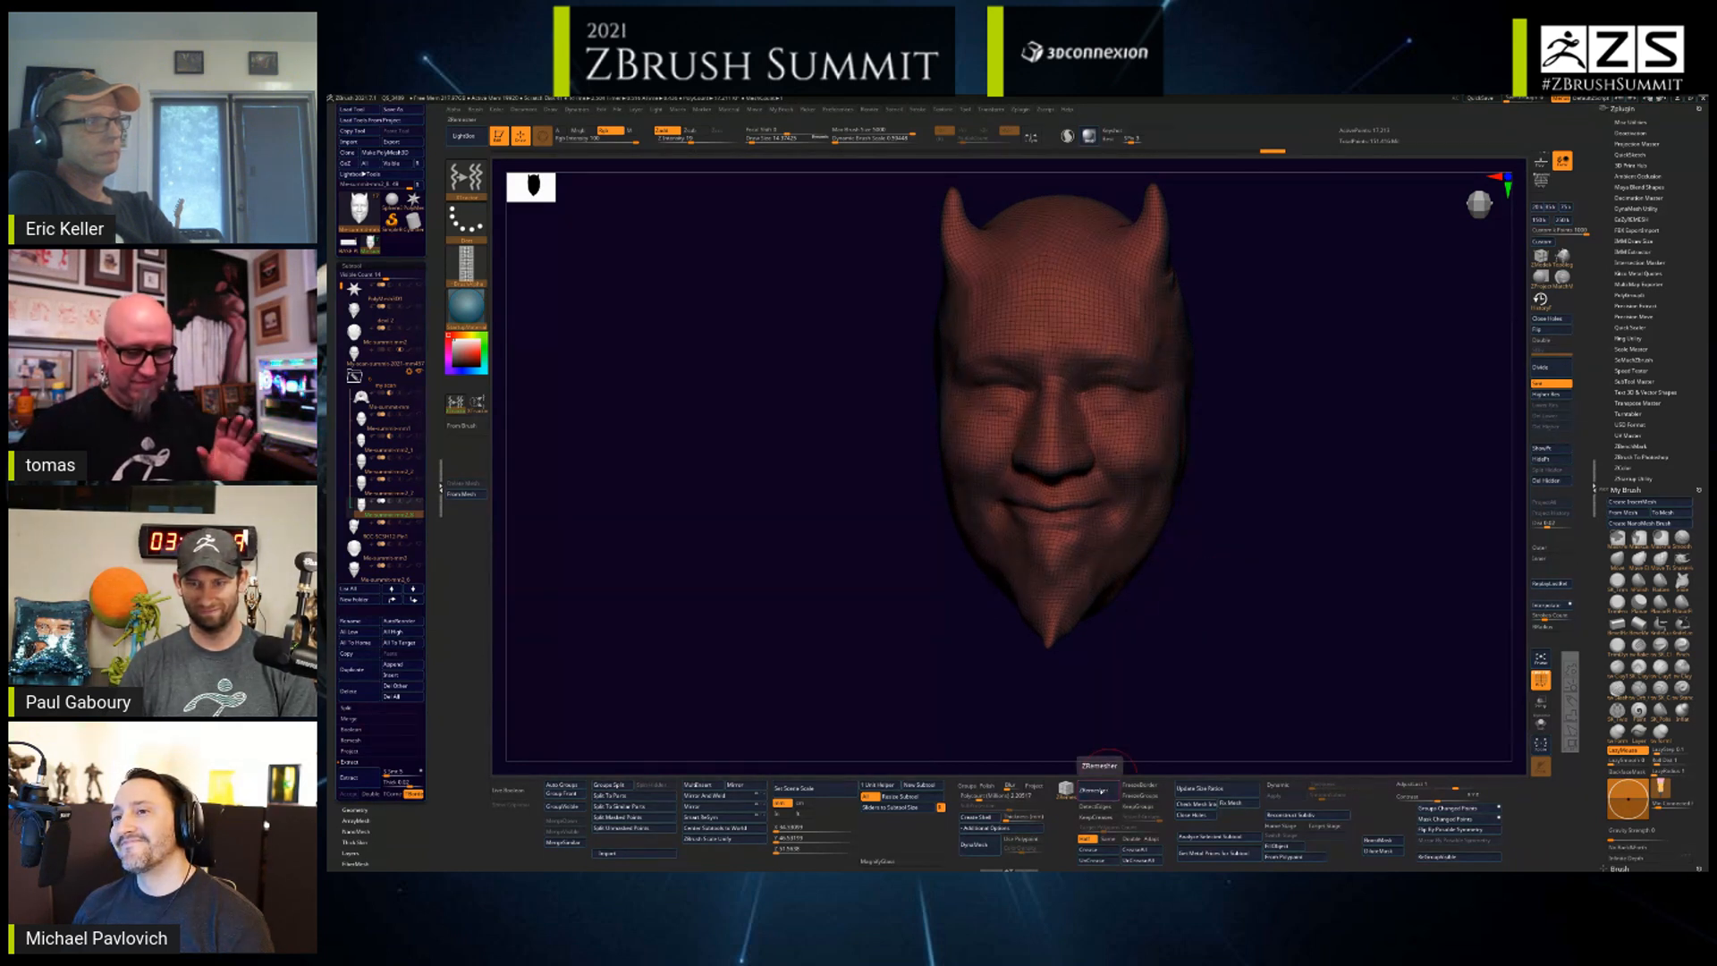
# - Rerun ZRemesher at Half repeatedly to reduce the horned head to a coarse low-poly base mesh
pyautogui.click(1101, 792)
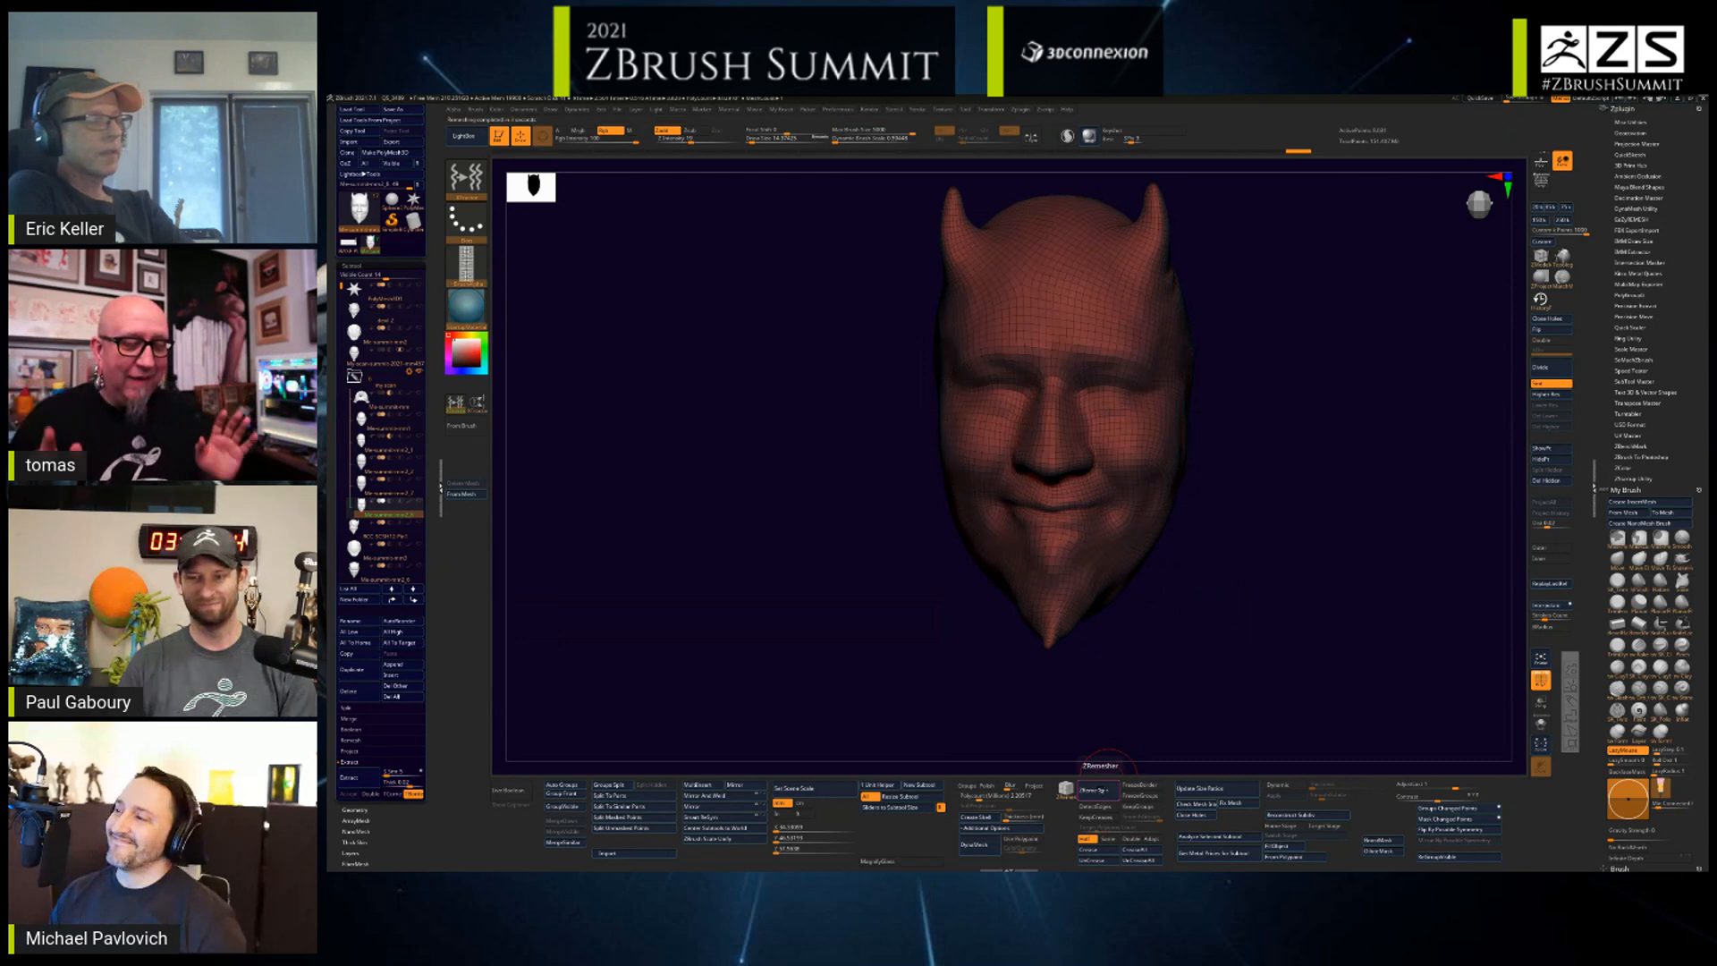
pyautogui.moveTo(1238, 646); pyautogui.dragTo(1219, 694)
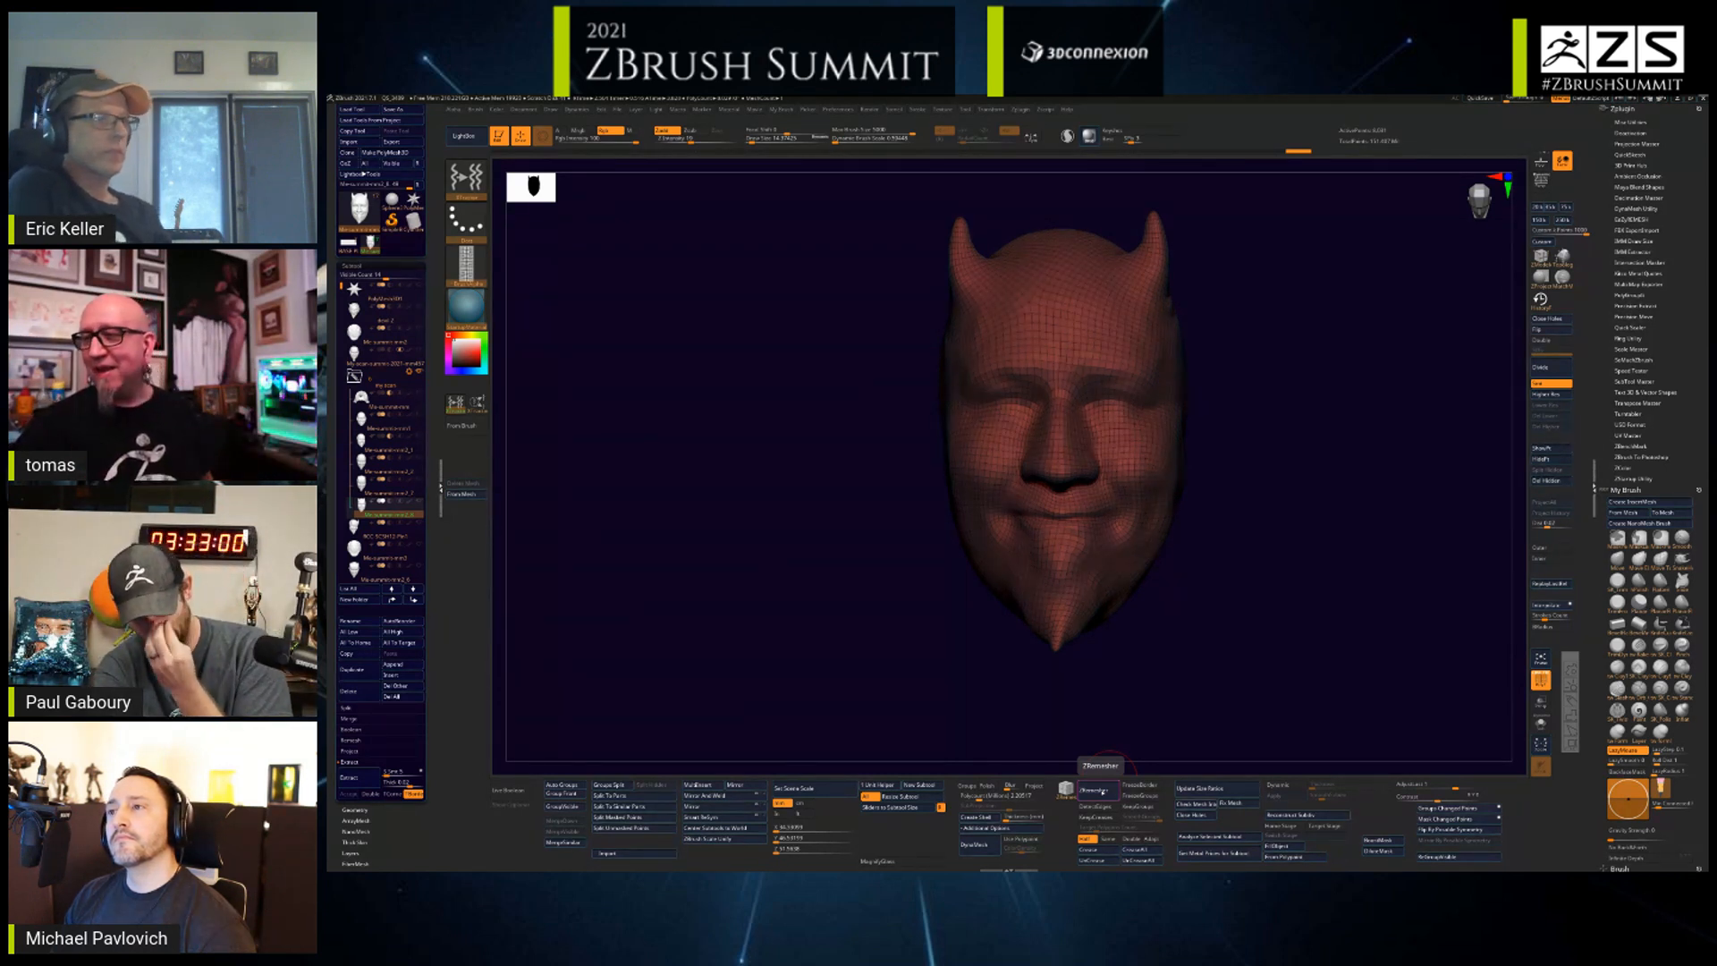
pyautogui.moveTo(1265, 575); pyautogui.dragTo(1211, 729)
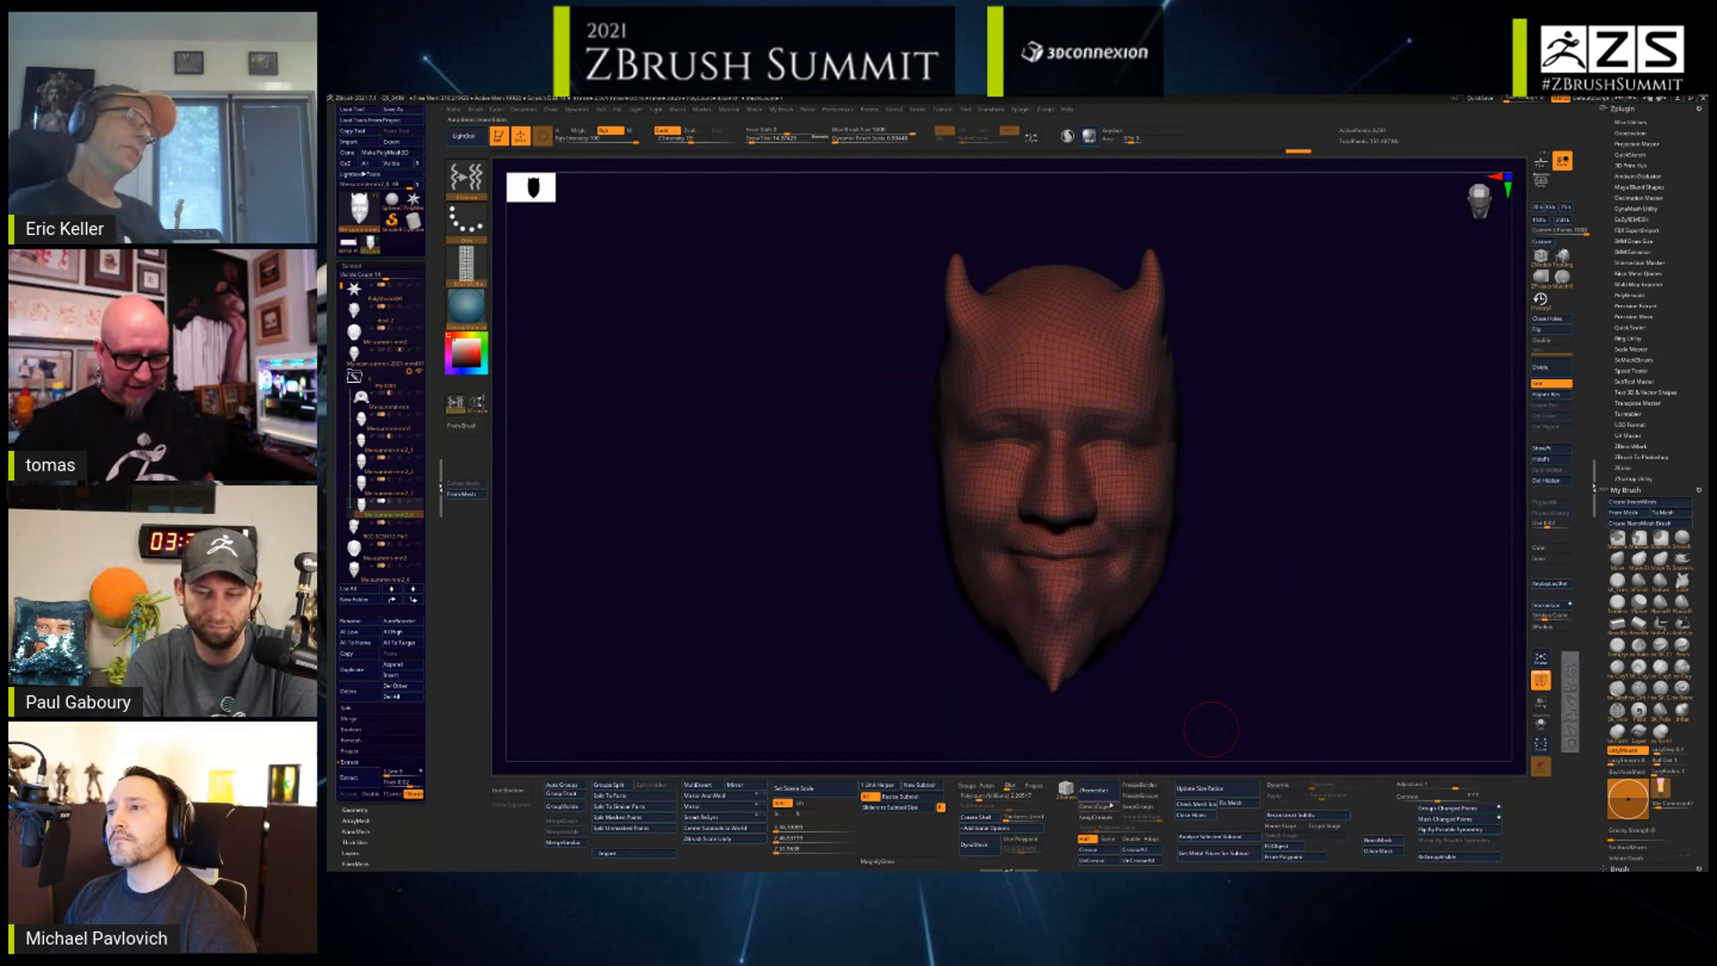
pyautogui.click(1093, 790)
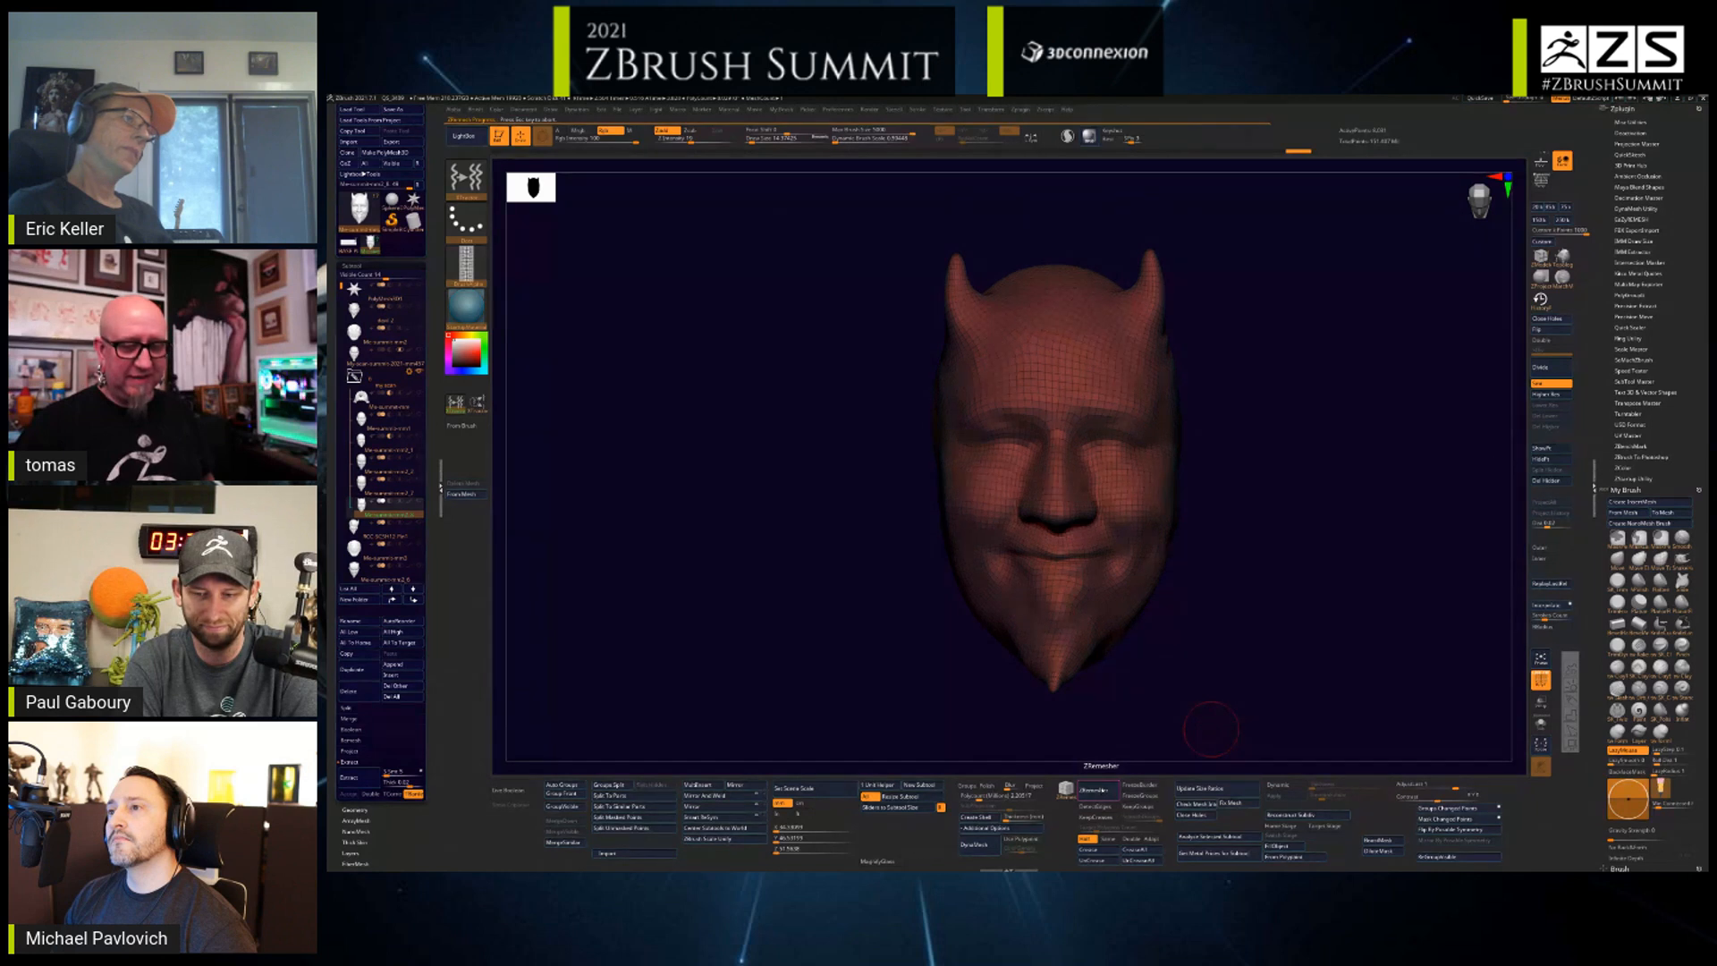
pyautogui.click(1093, 789)
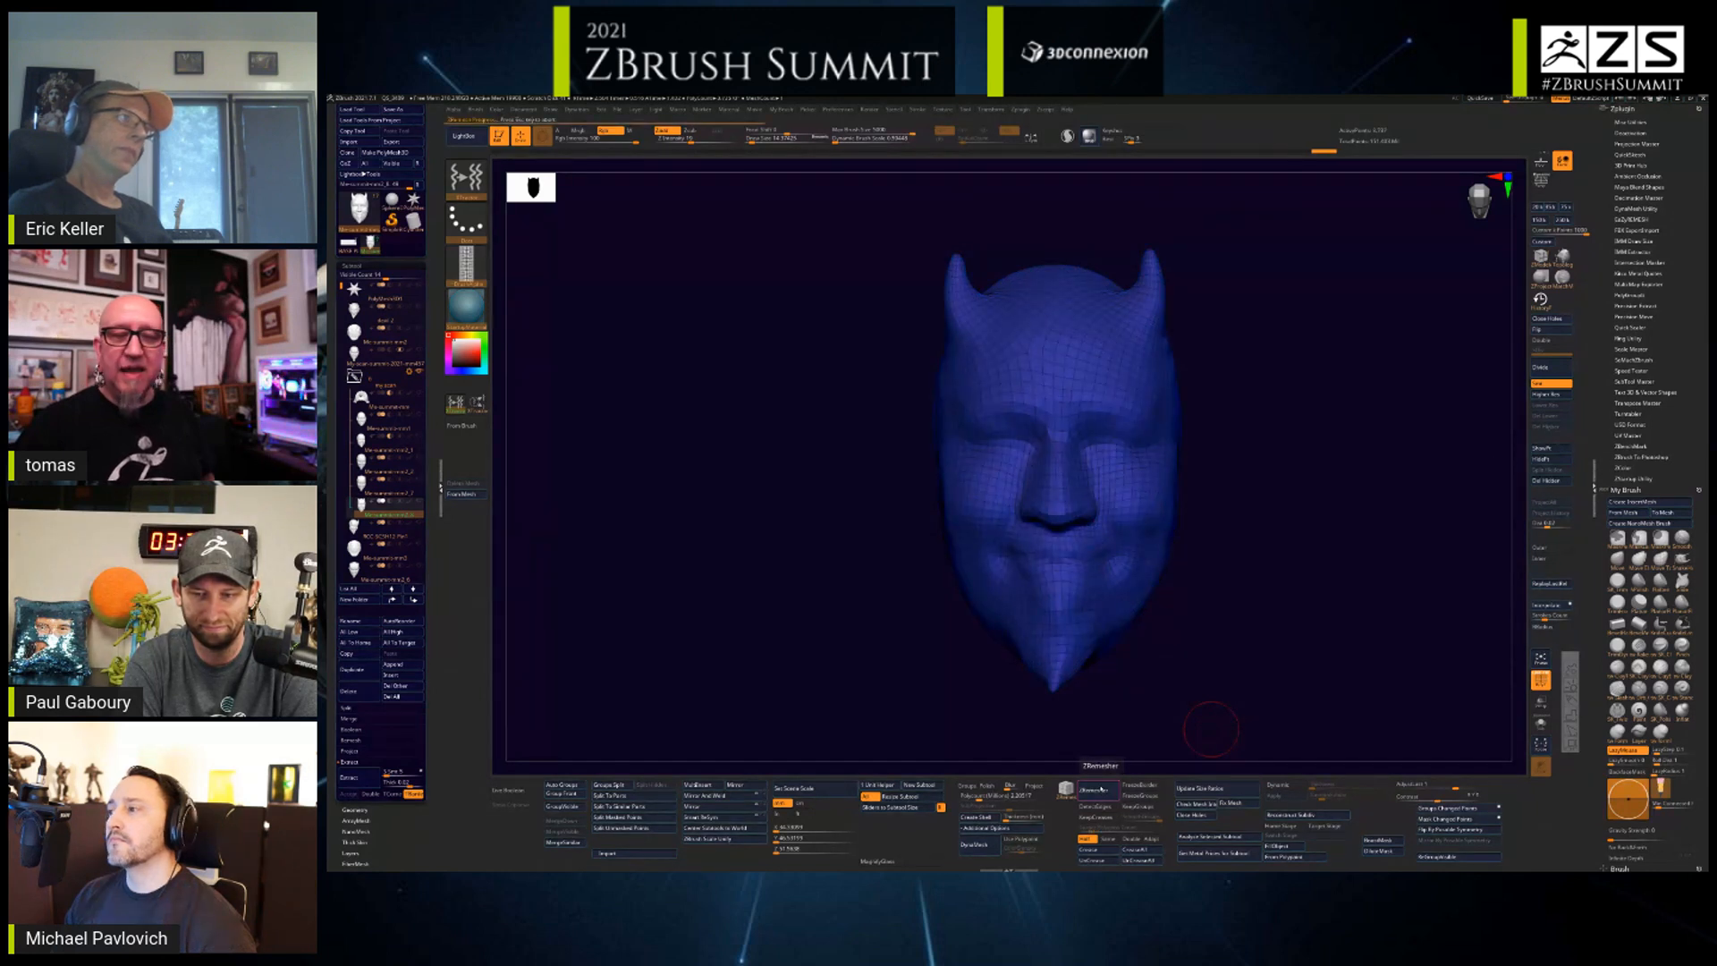
pyautogui.click(1094, 790)
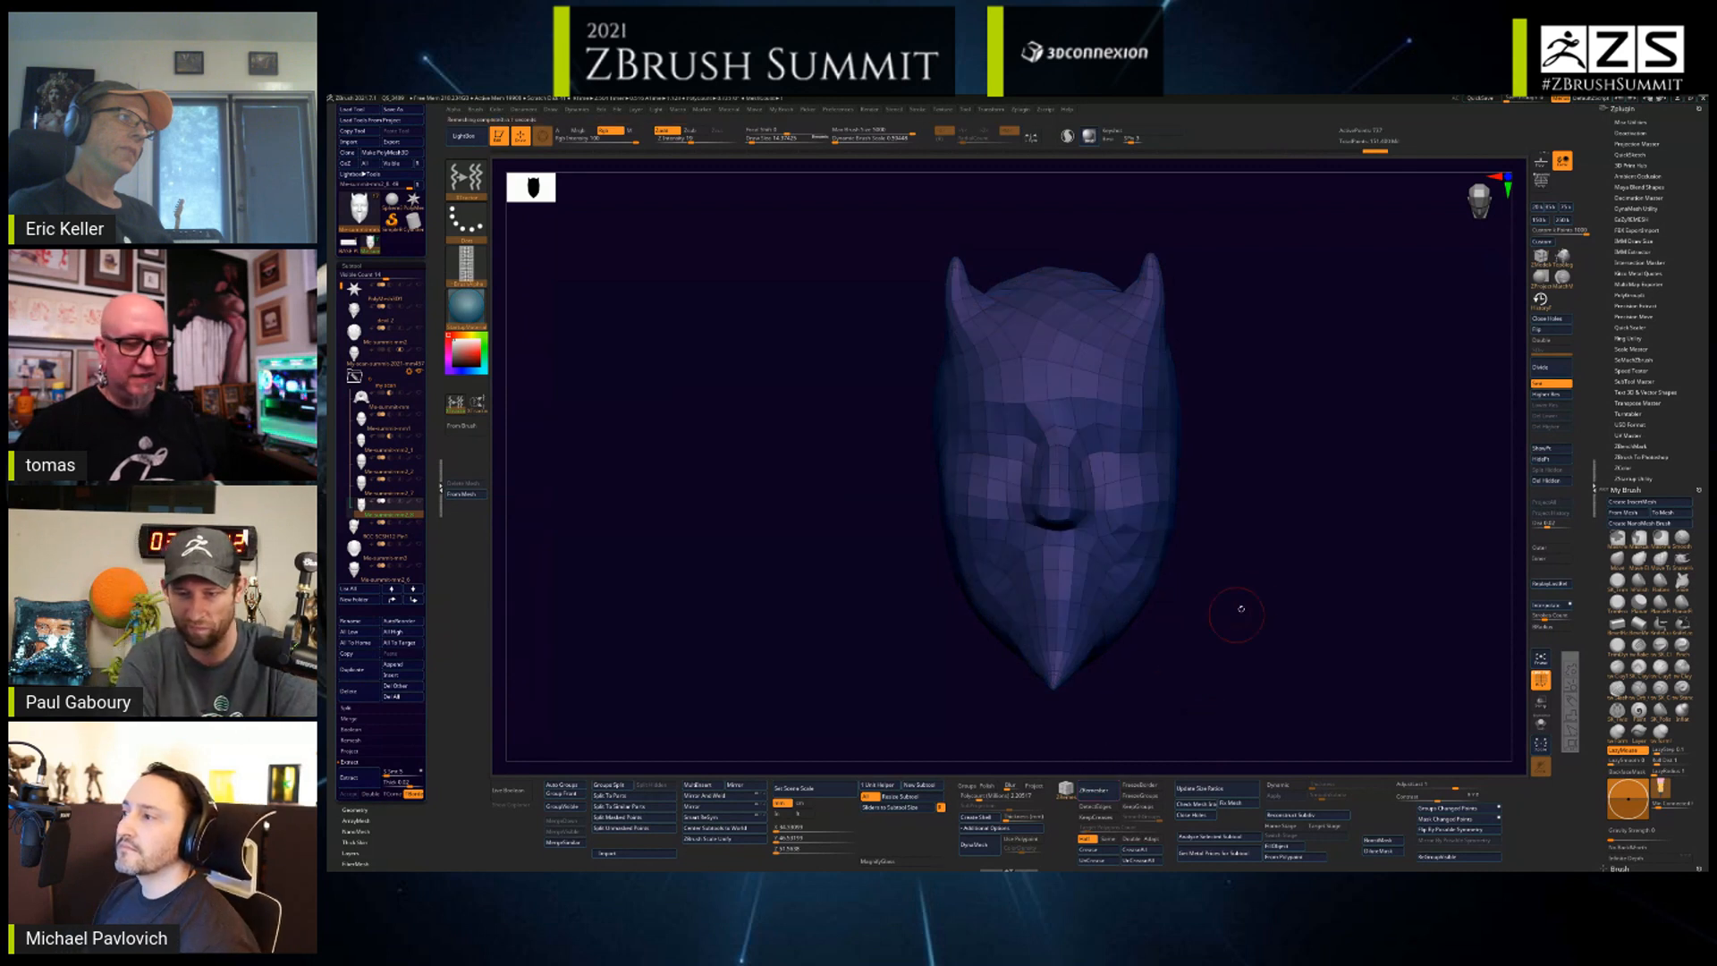
# - Subdivide the low-poly horned head several times and step through its subdivision levels
pyautogui.moveTo(1358, 586); pyautogui.dragTo(1299, 616)
pyautogui.click(1543, 367)
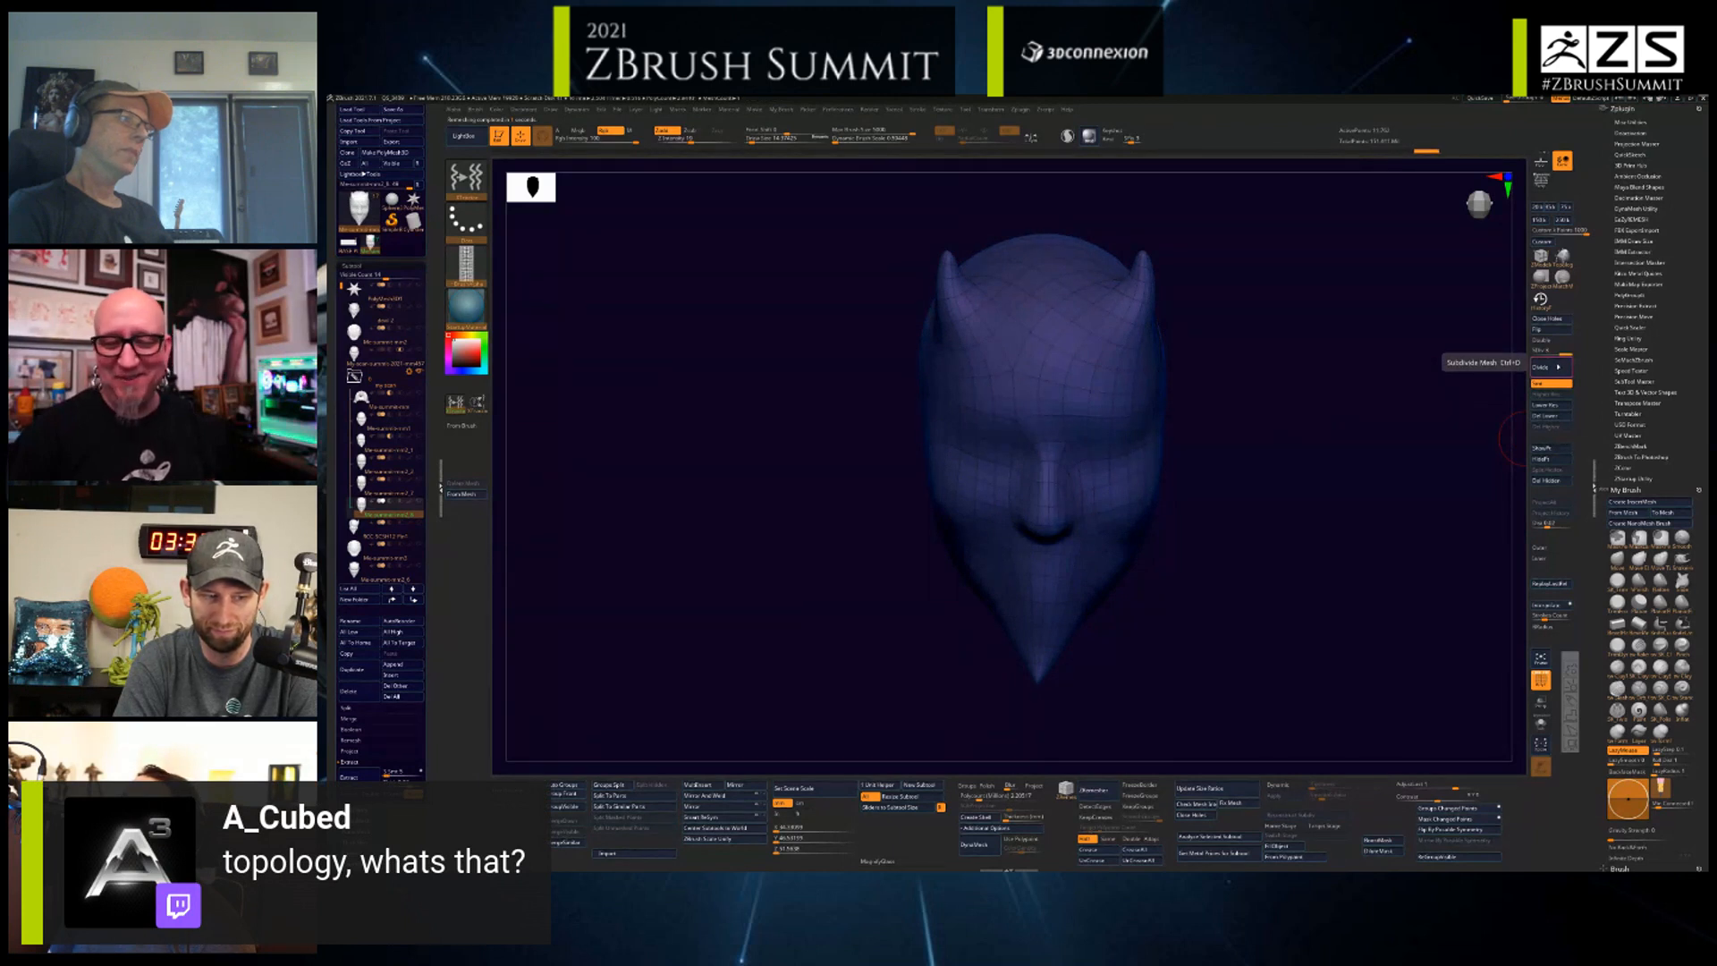
pyautogui.moveTo(1290, 604); pyautogui.dragTo(1290, 578)
pyautogui.click(1540, 367)
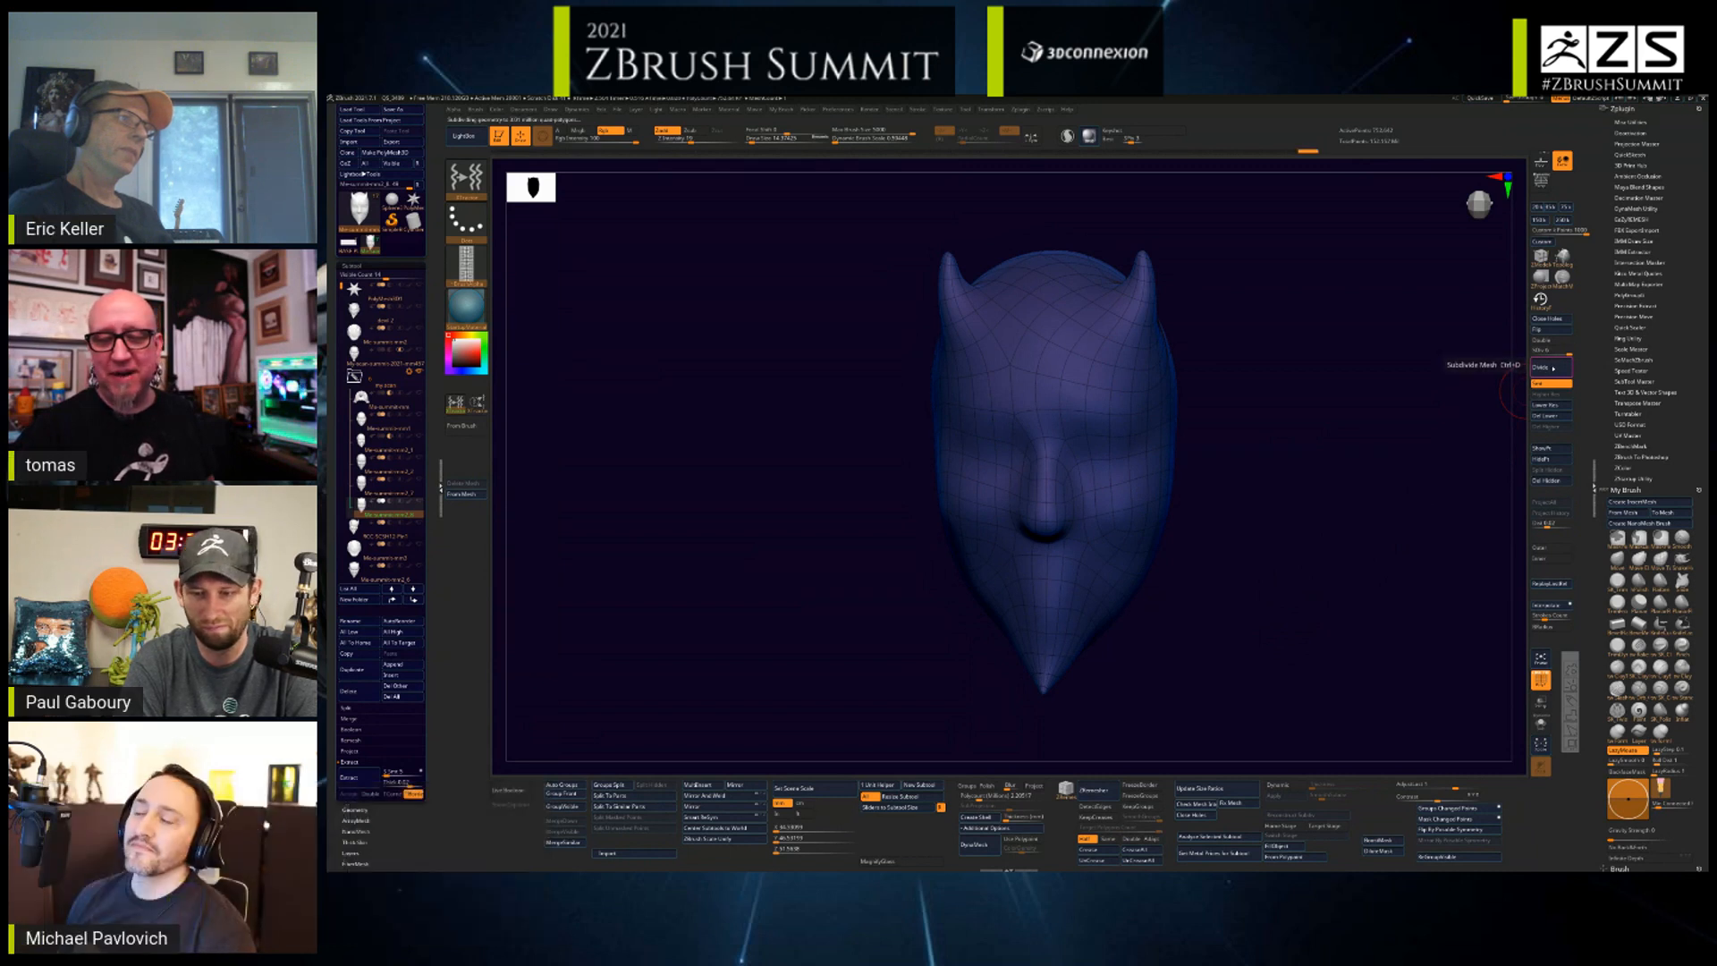
pyautogui.click(1540, 366)
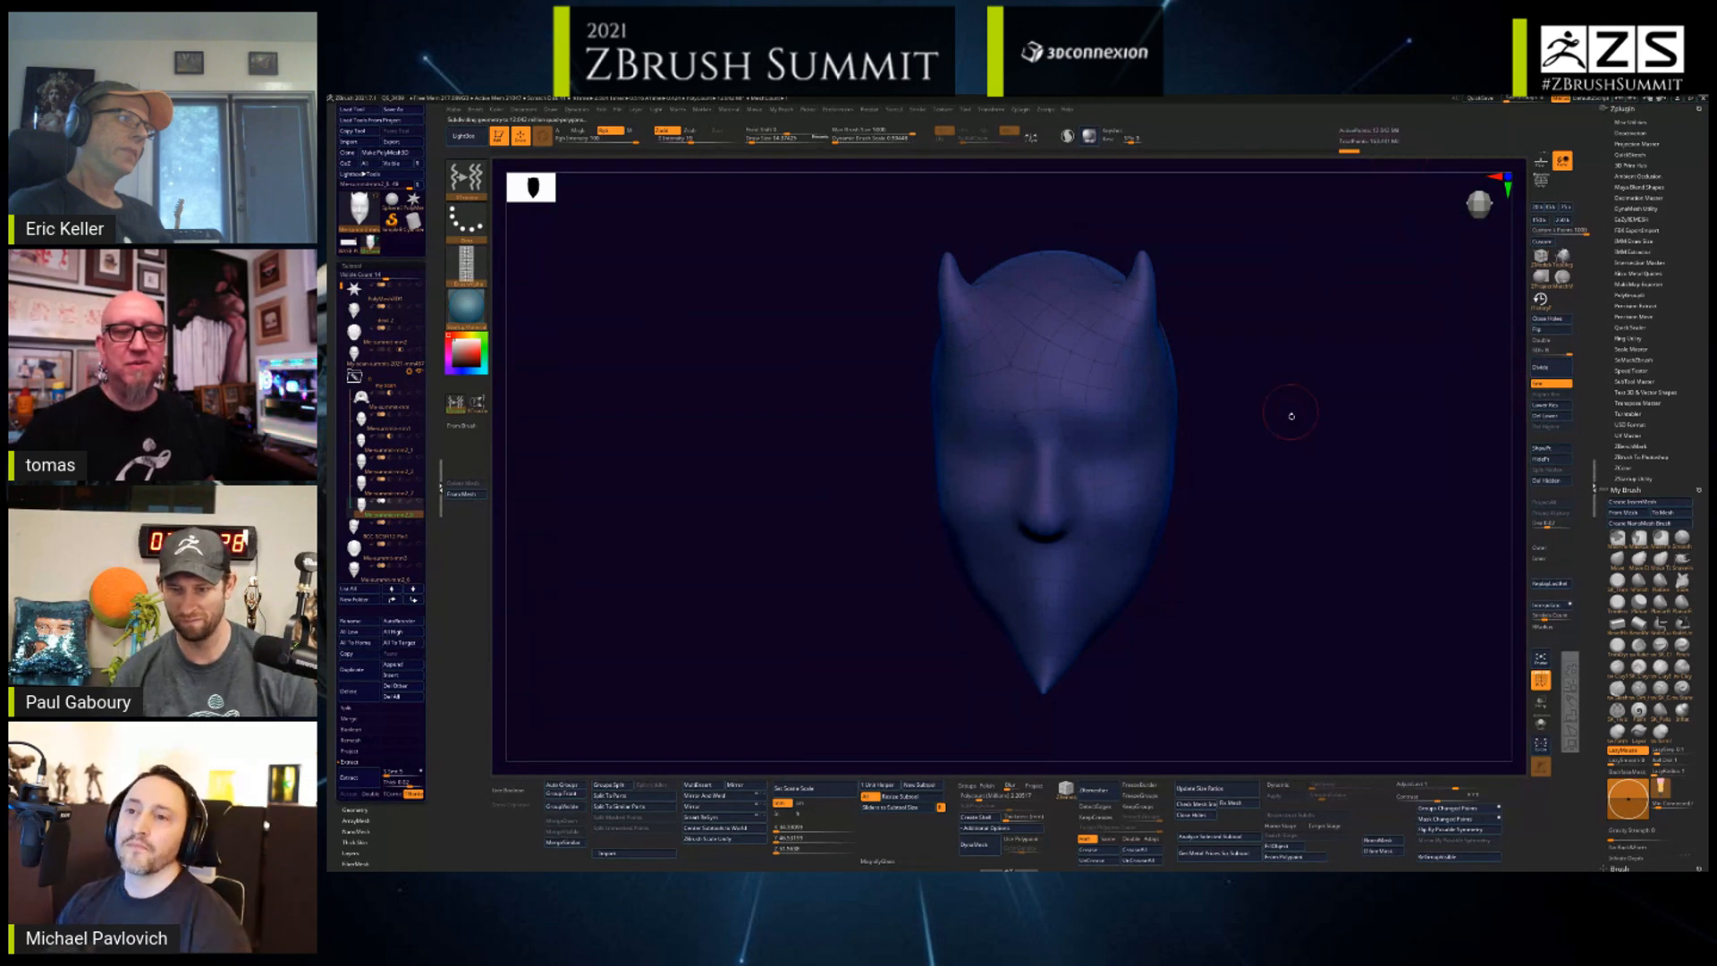
pyautogui.keyDown('alt'); pyautogui.moveTo(1323, 495); pyautogui.dragTo(1368, 479); pyautogui.keyUp('alt')
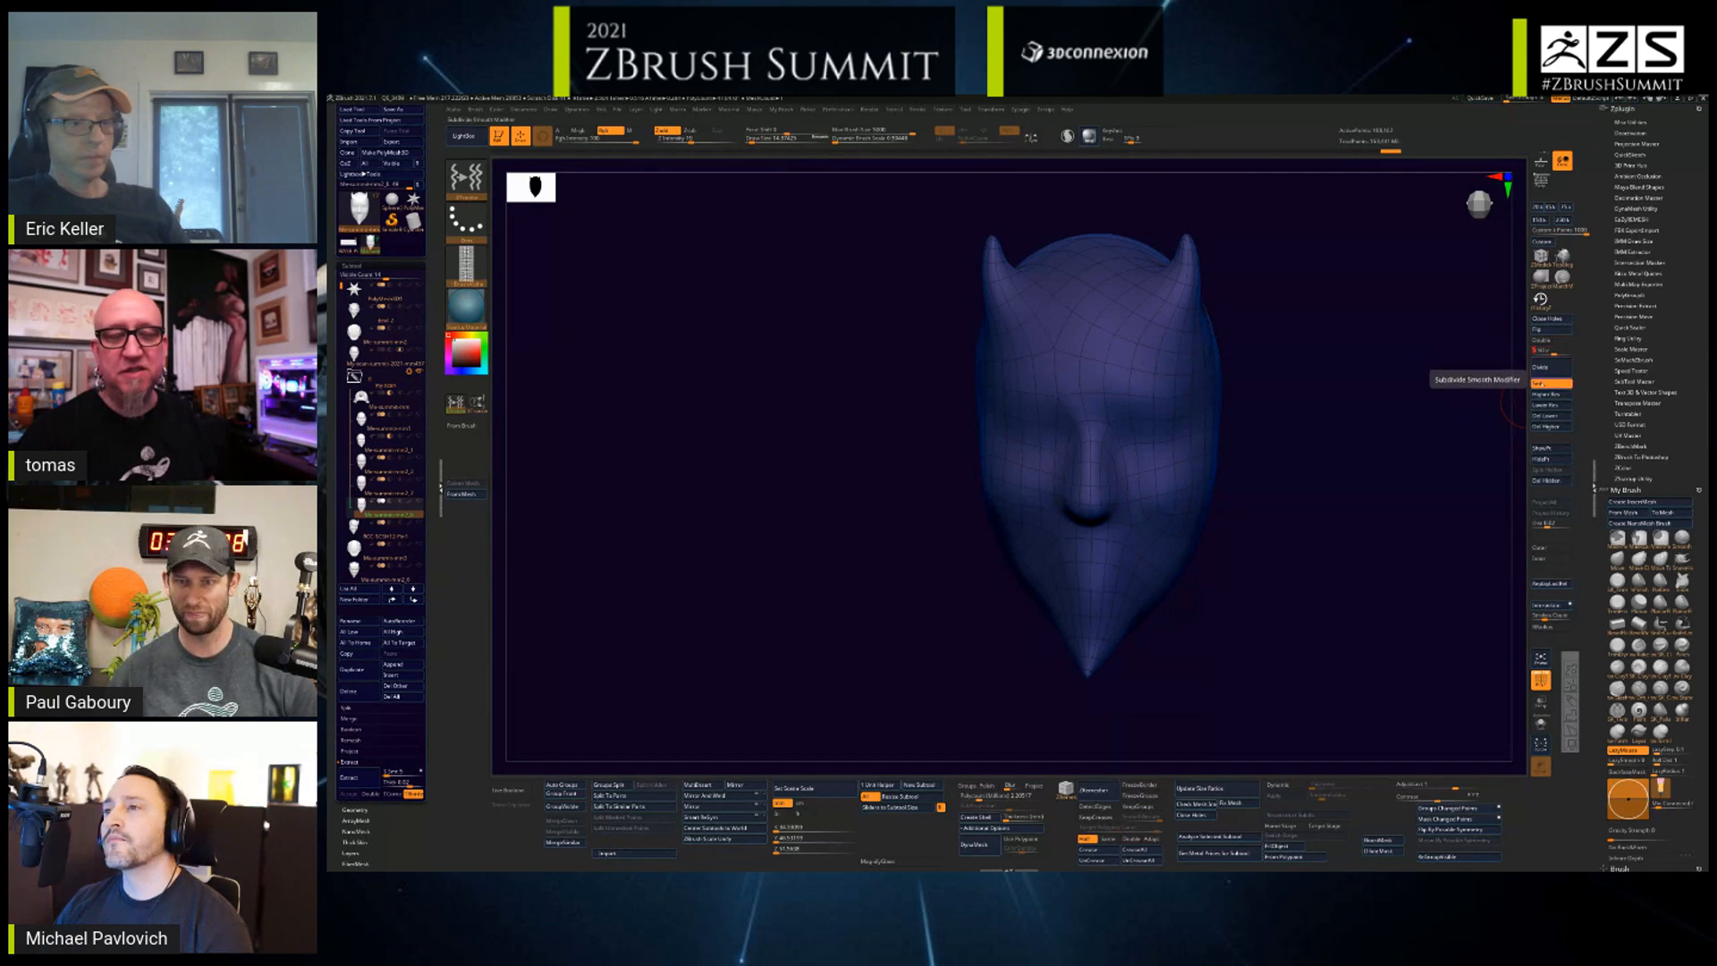
pyautogui.click(1545, 394)
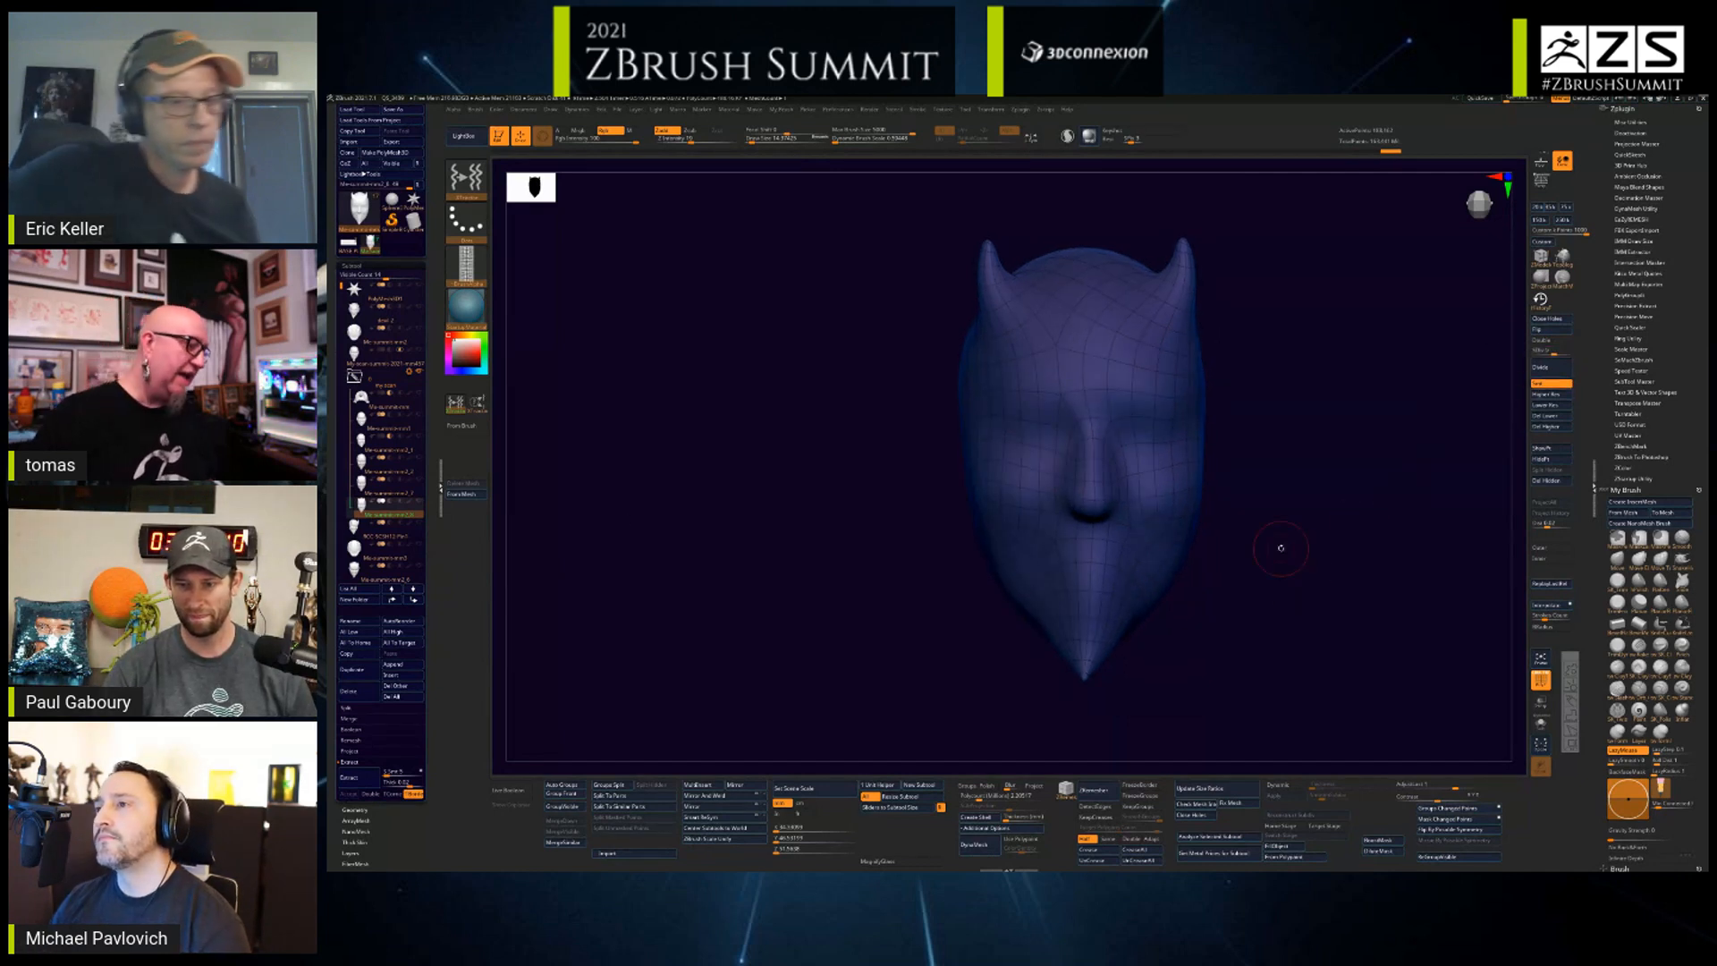
# - Switch to the detailed head subtool just above and smooth away the block pattern on its horn
pyautogui.click(404, 484)
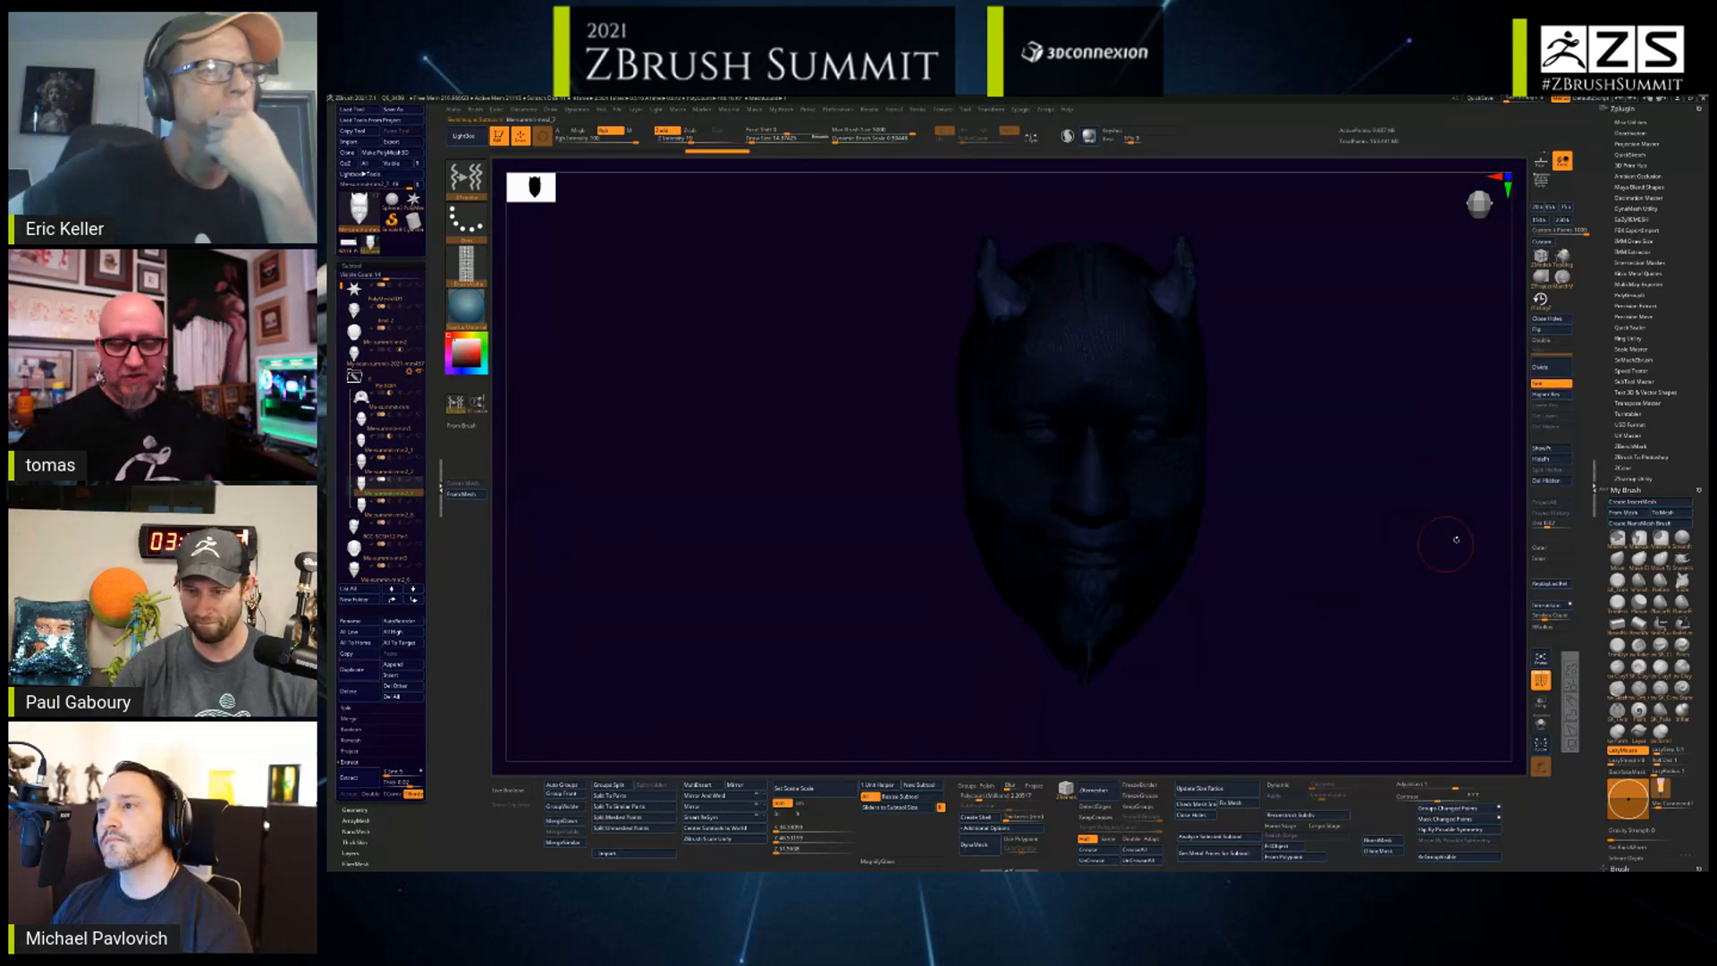
pyautogui.keyDown('alt'); pyautogui.moveTo(1360, 618); pyautogui.dragTo(1355, 596); pyautogui.keyUp('alt')
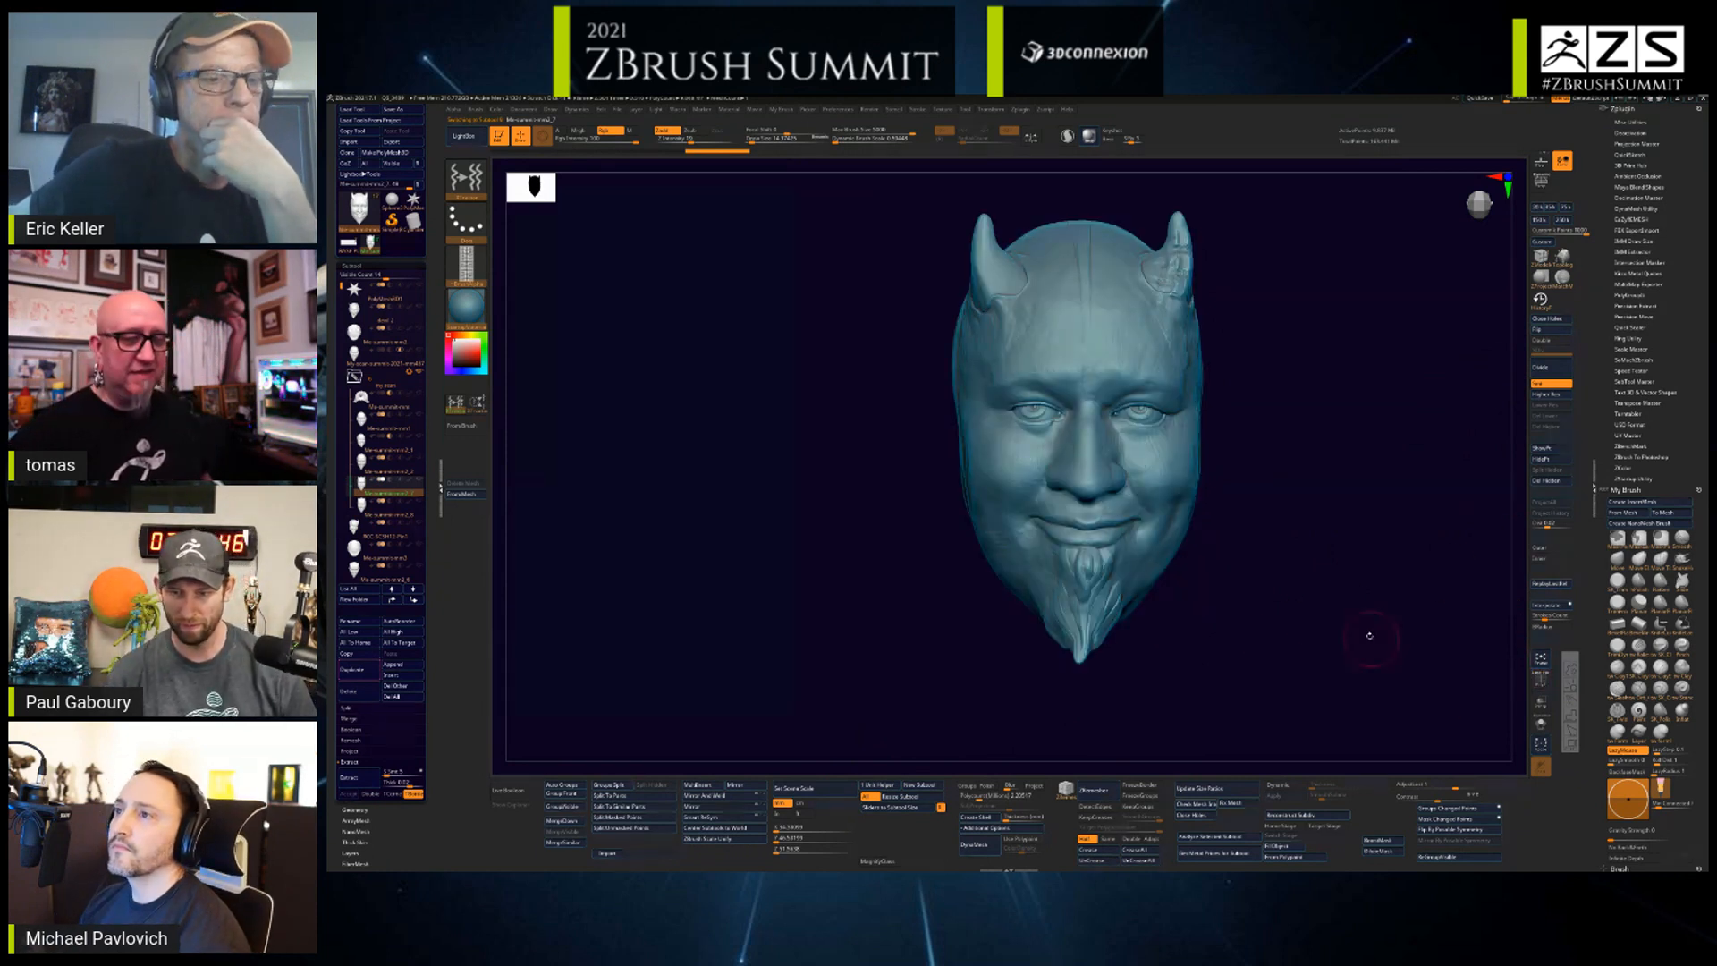
pyautogui.moveTo(1369, 636); pyautogui.dragTo(1307, 523)
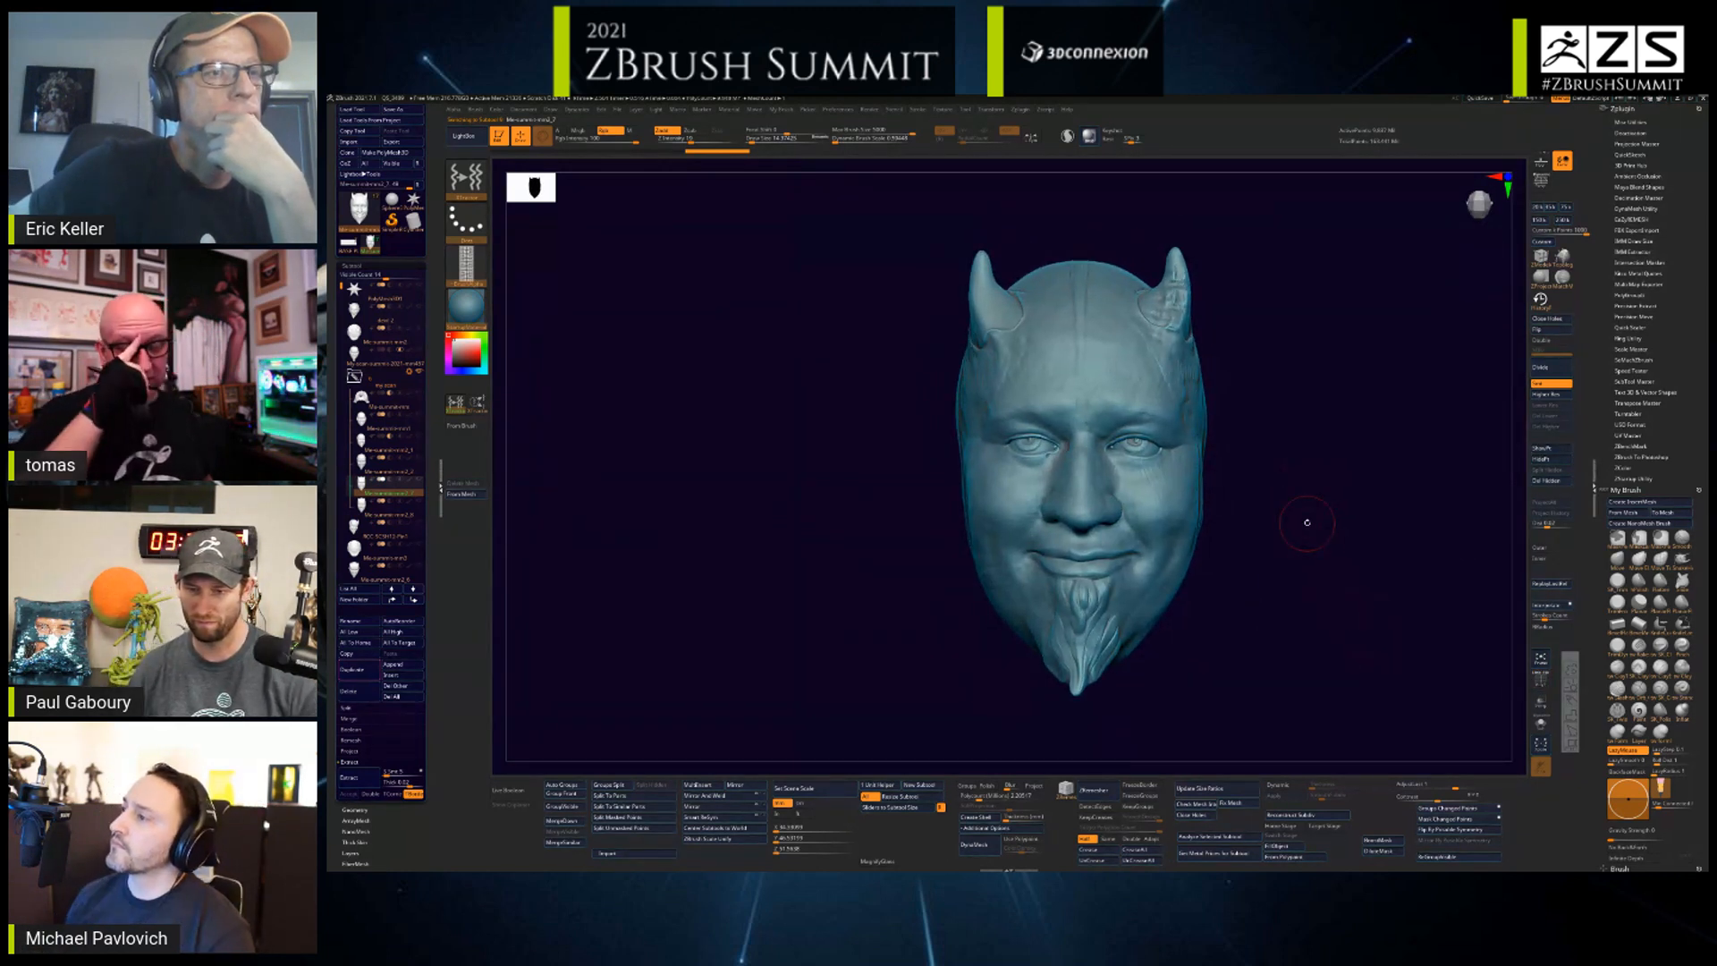
pyautogui.moveTo(1305, 634); pyautogui.dragTo(1168, 622)
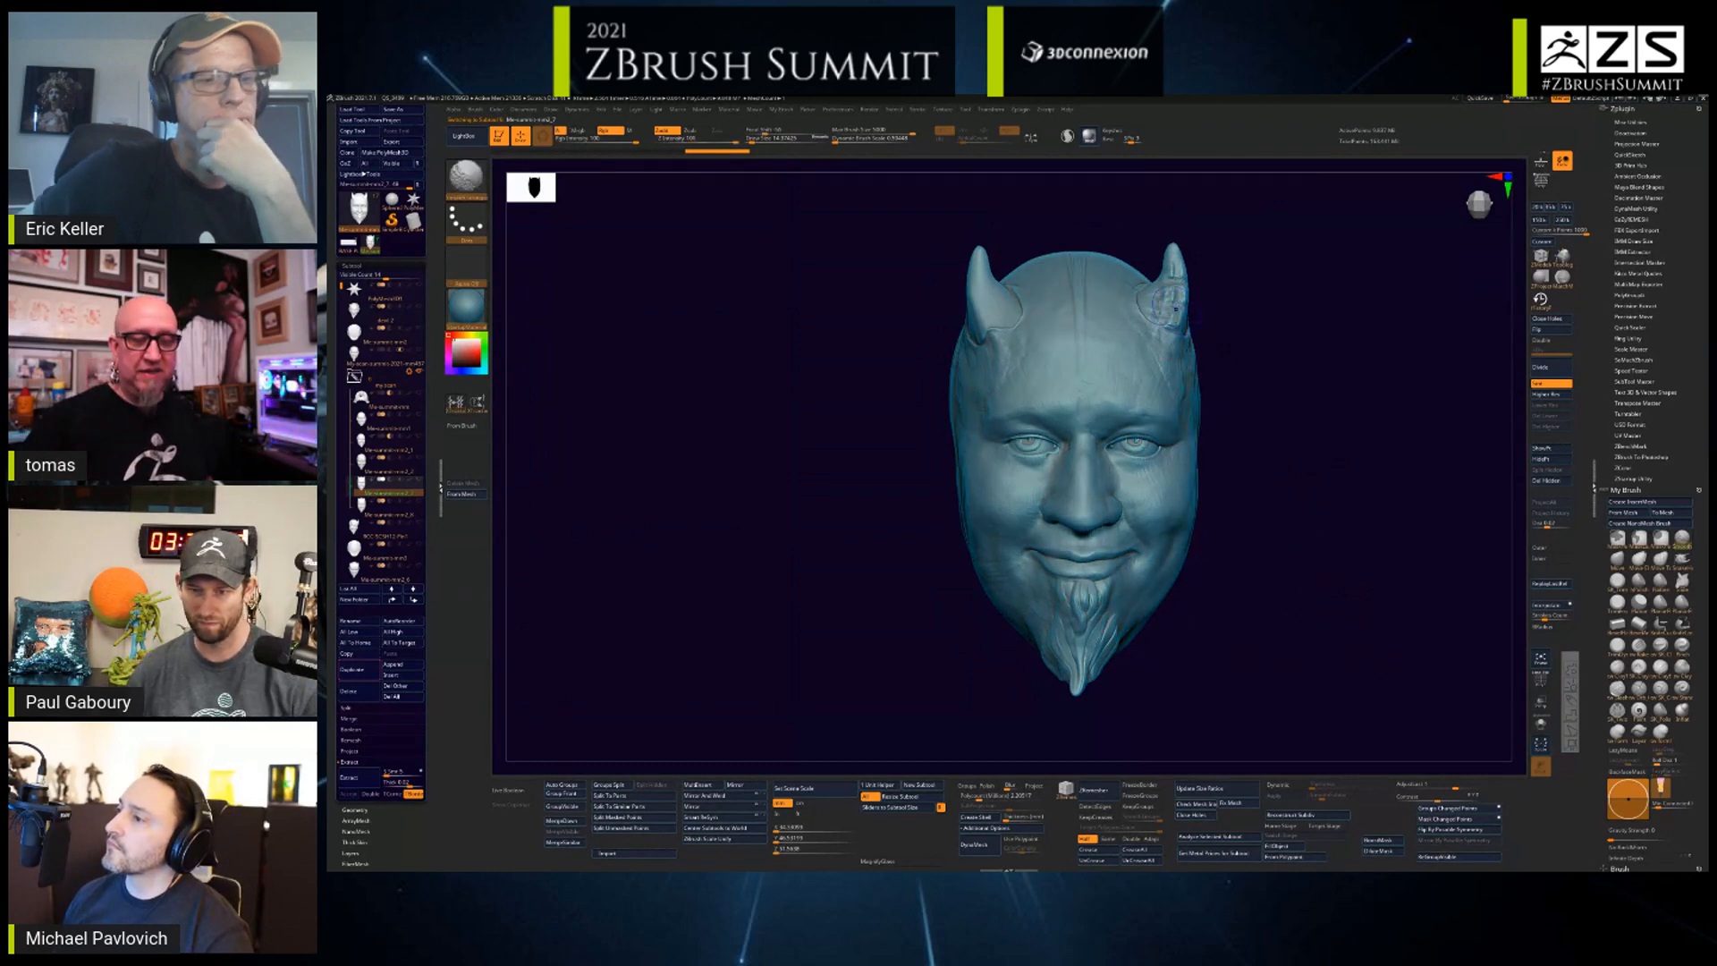
pyautogui.keyDown('shift'); pyautogui.moveTo(1174, 282); pyautogui.dragTo(1167, 315); pyautogui.keyUp('shift')
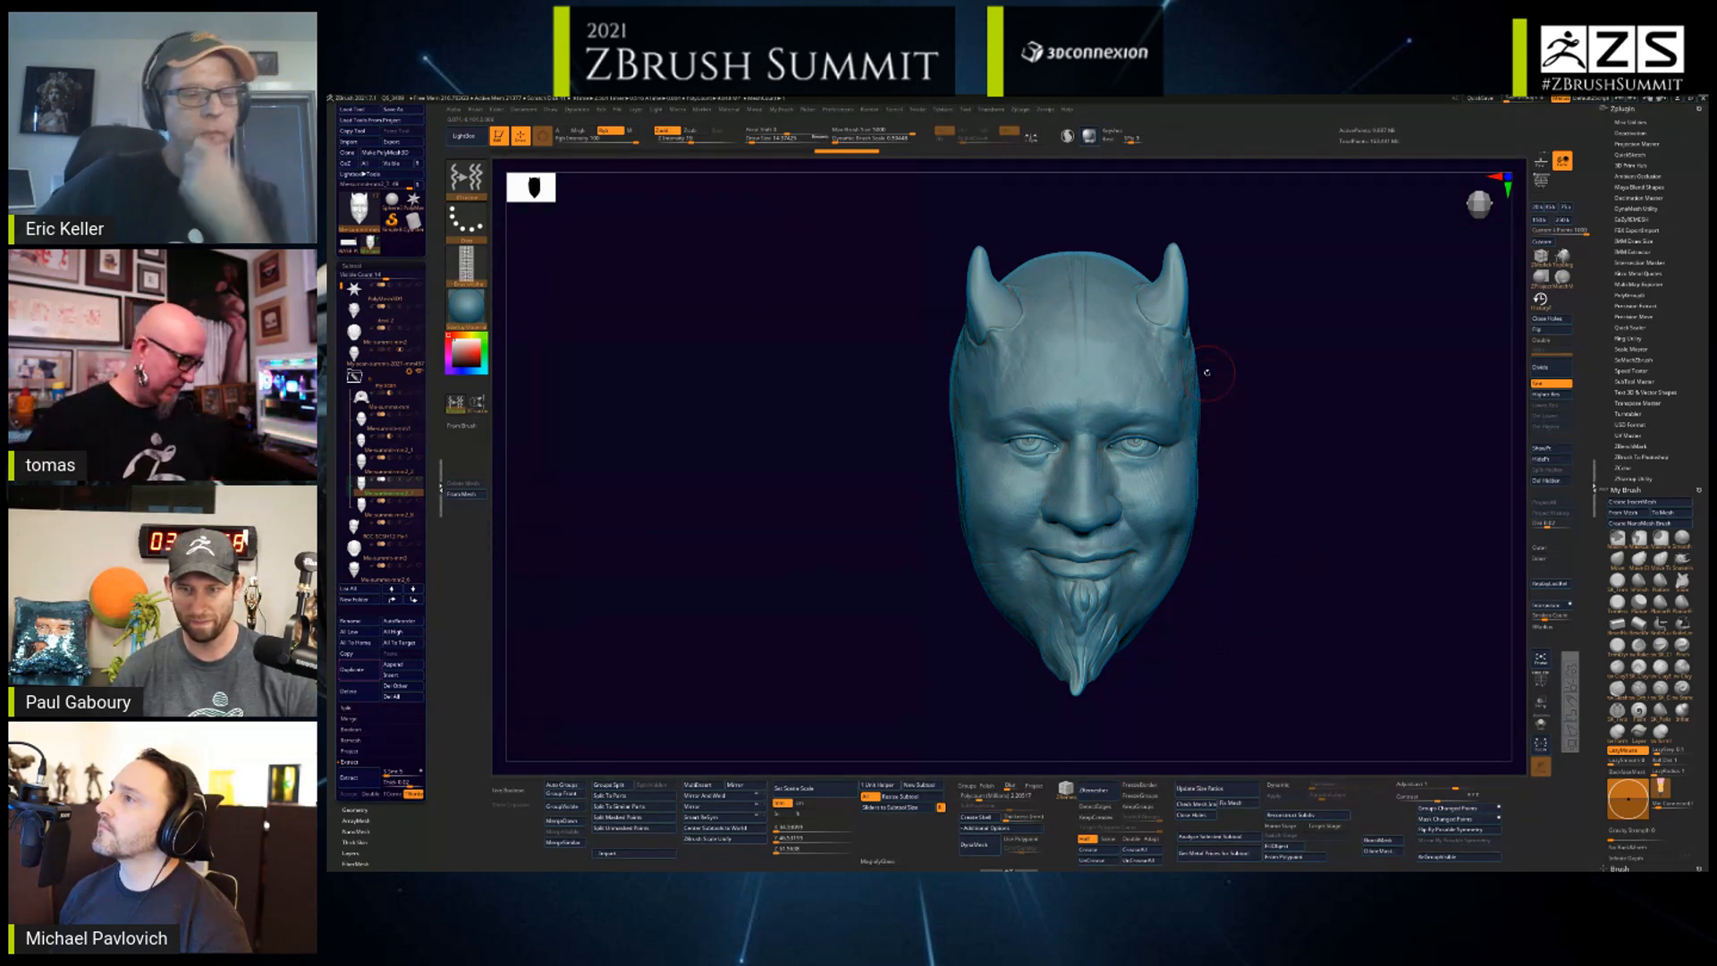
pyautogui.press('ctrl')
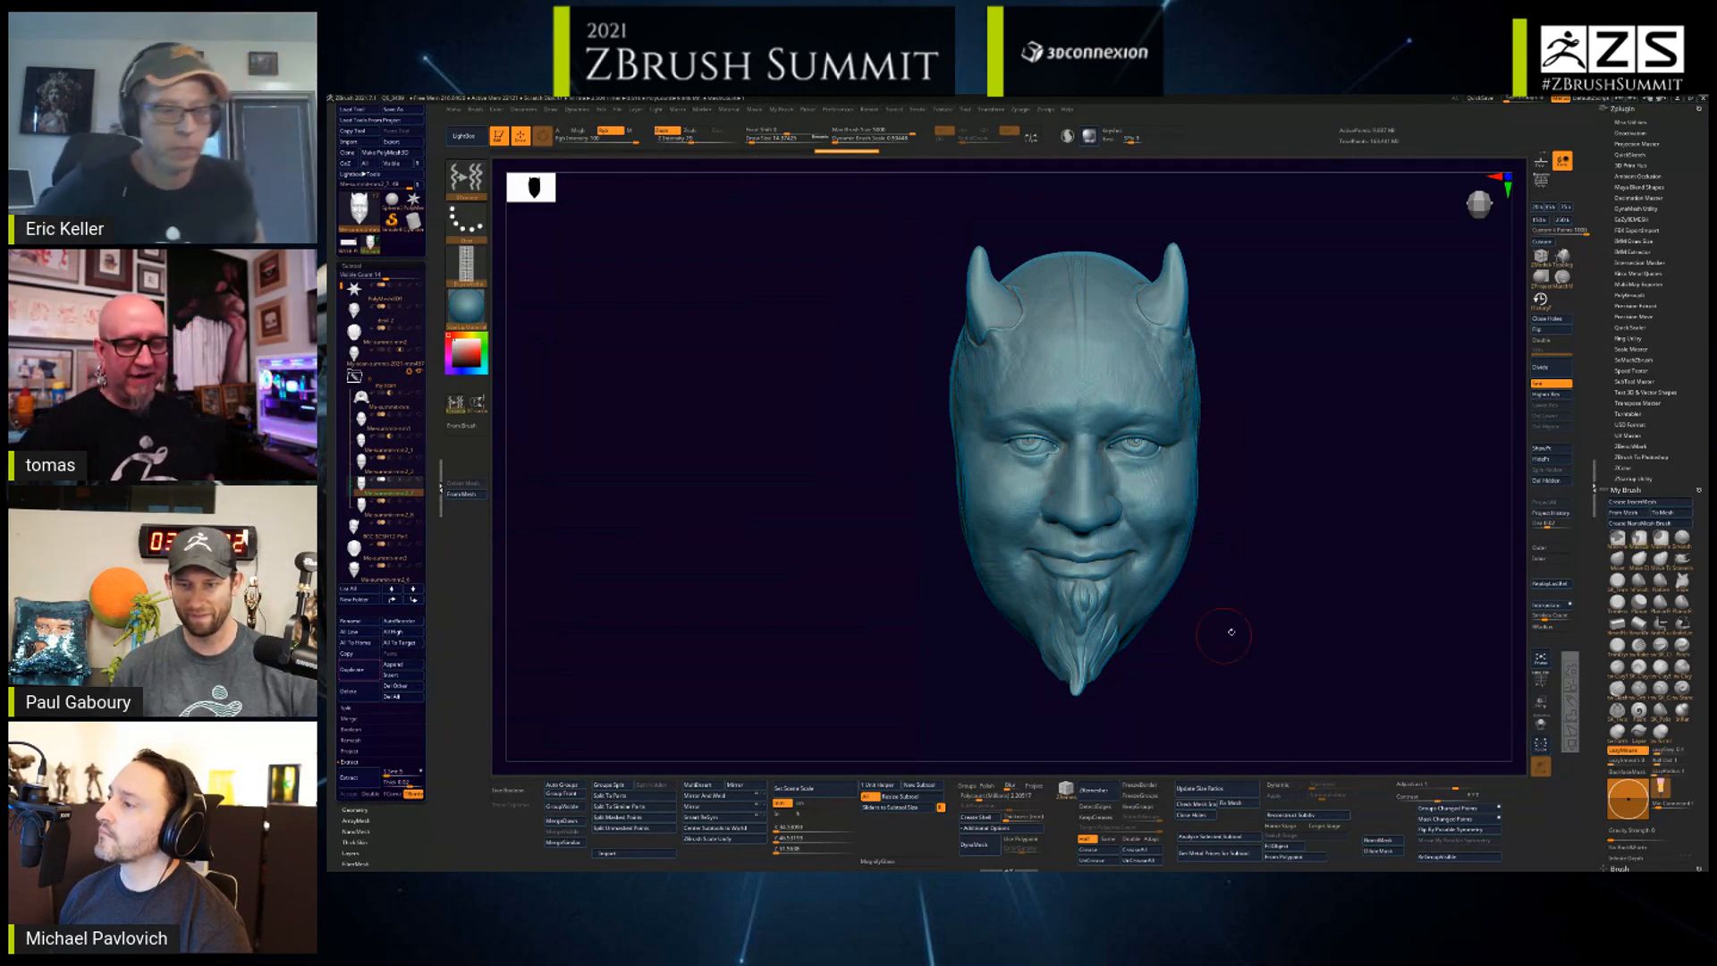
# - Return to the remeshed head and project the original detail from its undo history onto successively higher subdivision levels
pyautogui.moveTo(1230, 625)
pyautogui.mouseDown()
pyautogui.moveTo(1184, 643)
pyautogui.moveTo(1297, 635)
pyautogui.mouseUp()
pyautogui.press('Down')
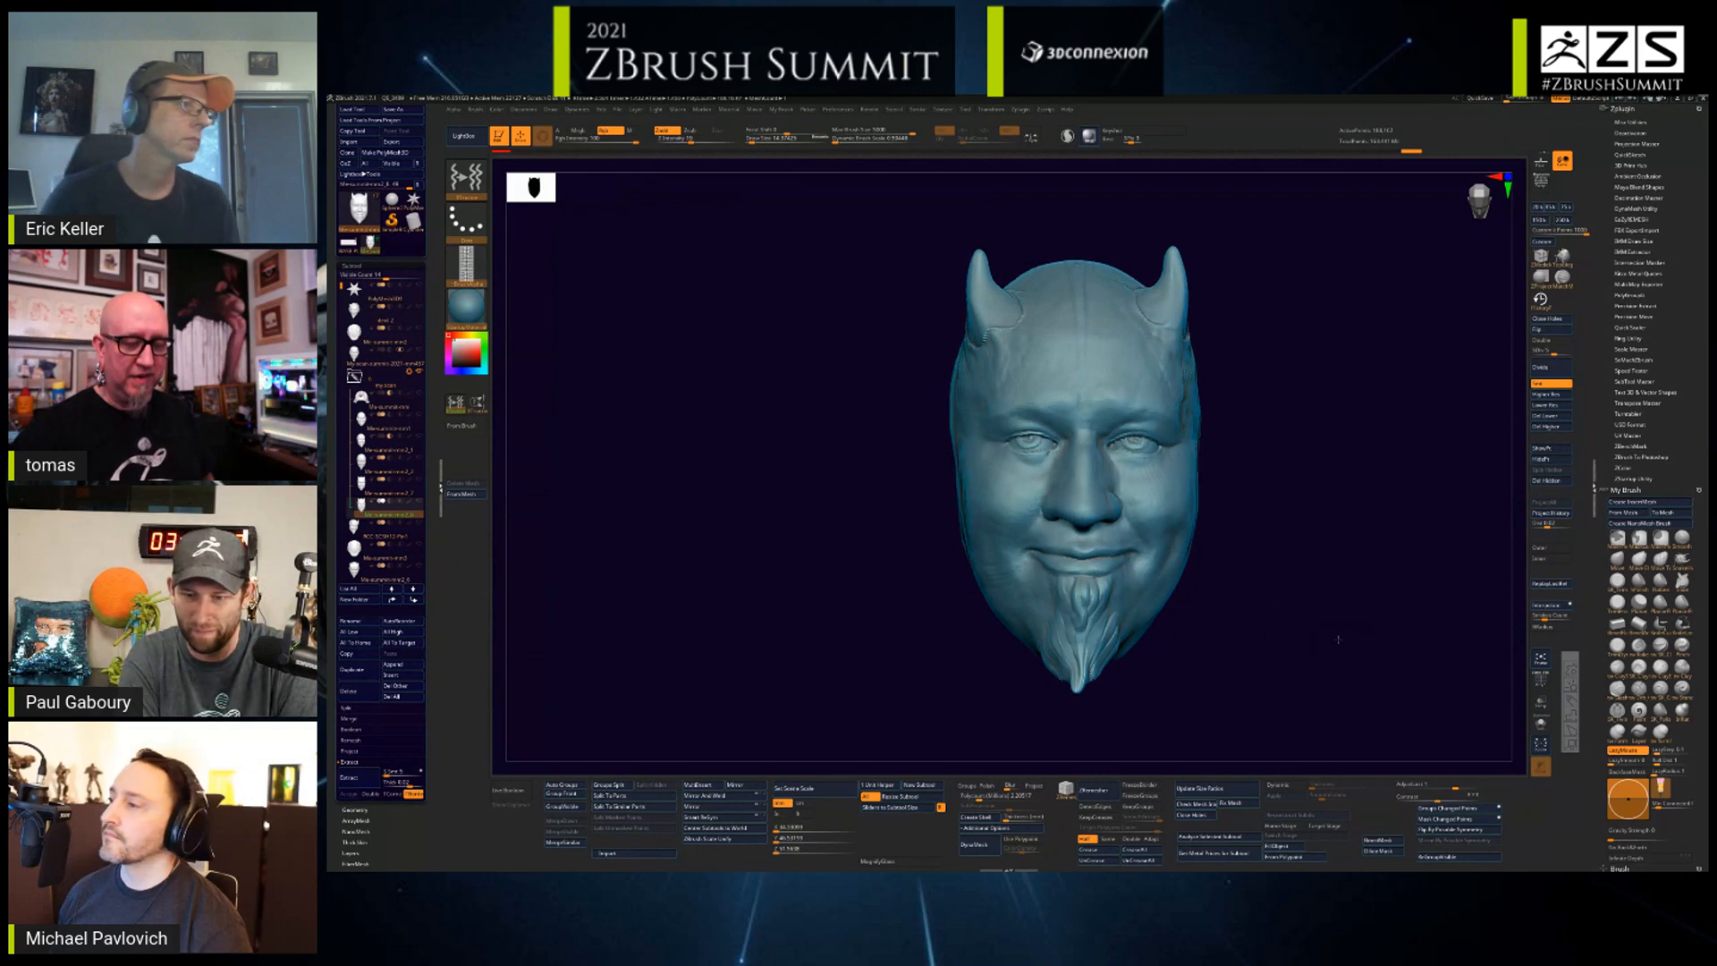
pyautogui.moveTo(1339, 636); pyautogui.dragTo(1275, 629)
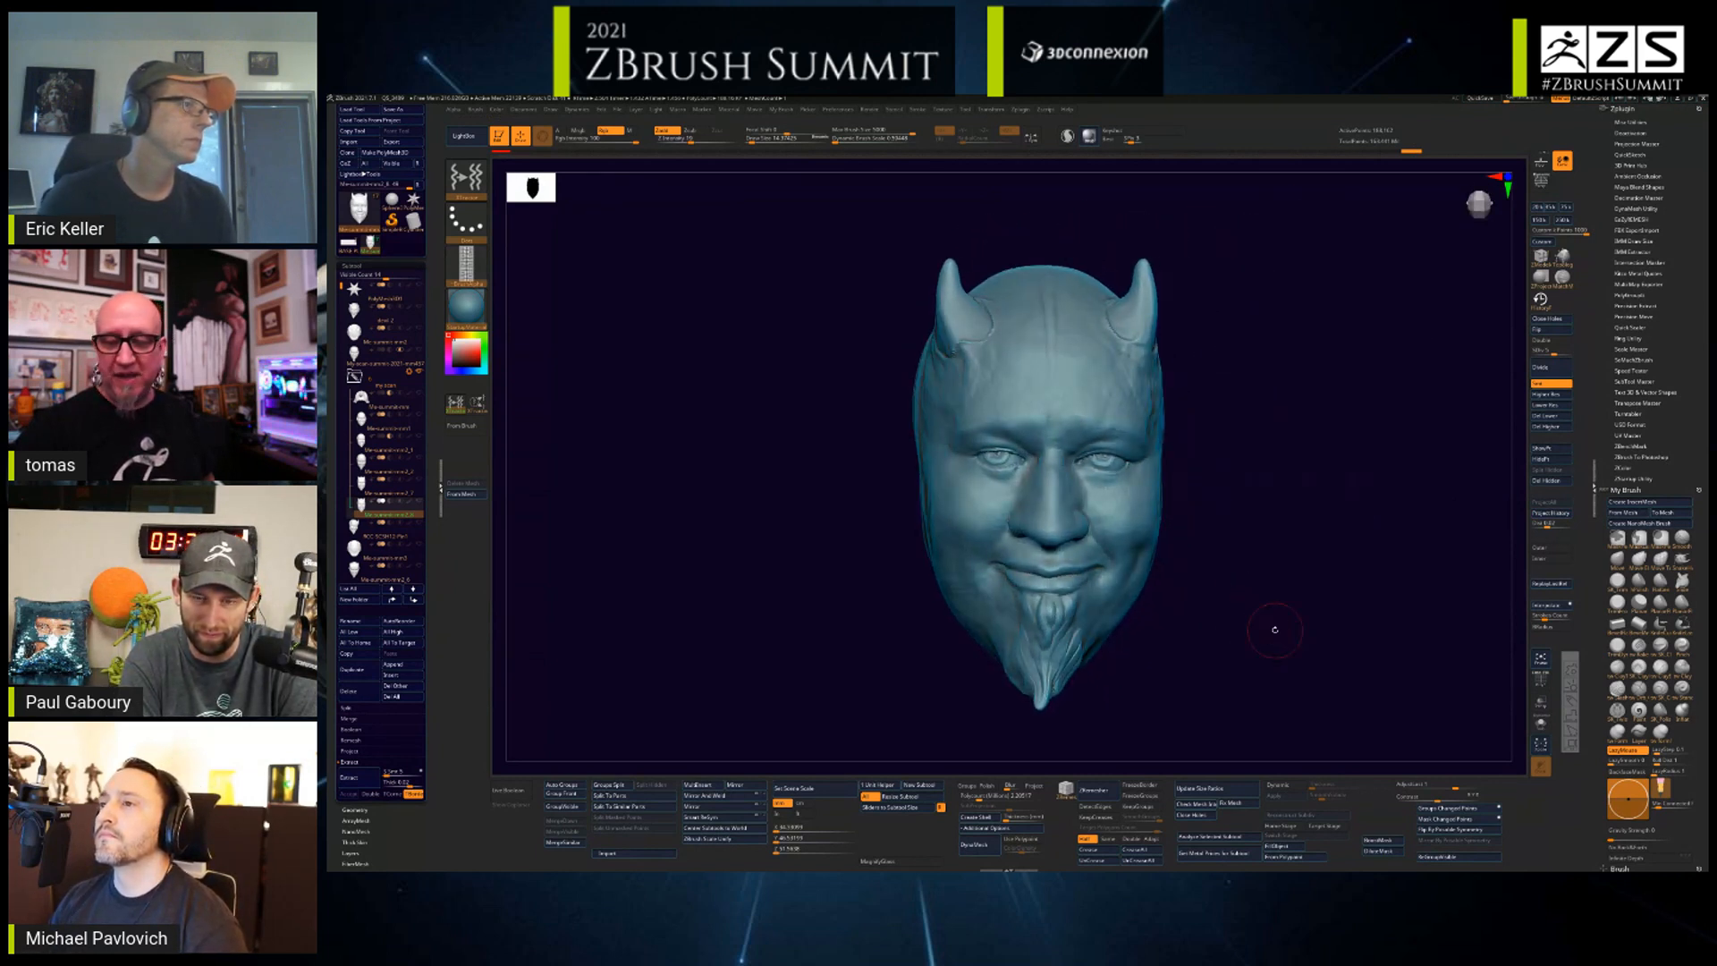
pyautogui.click(1558, 395)
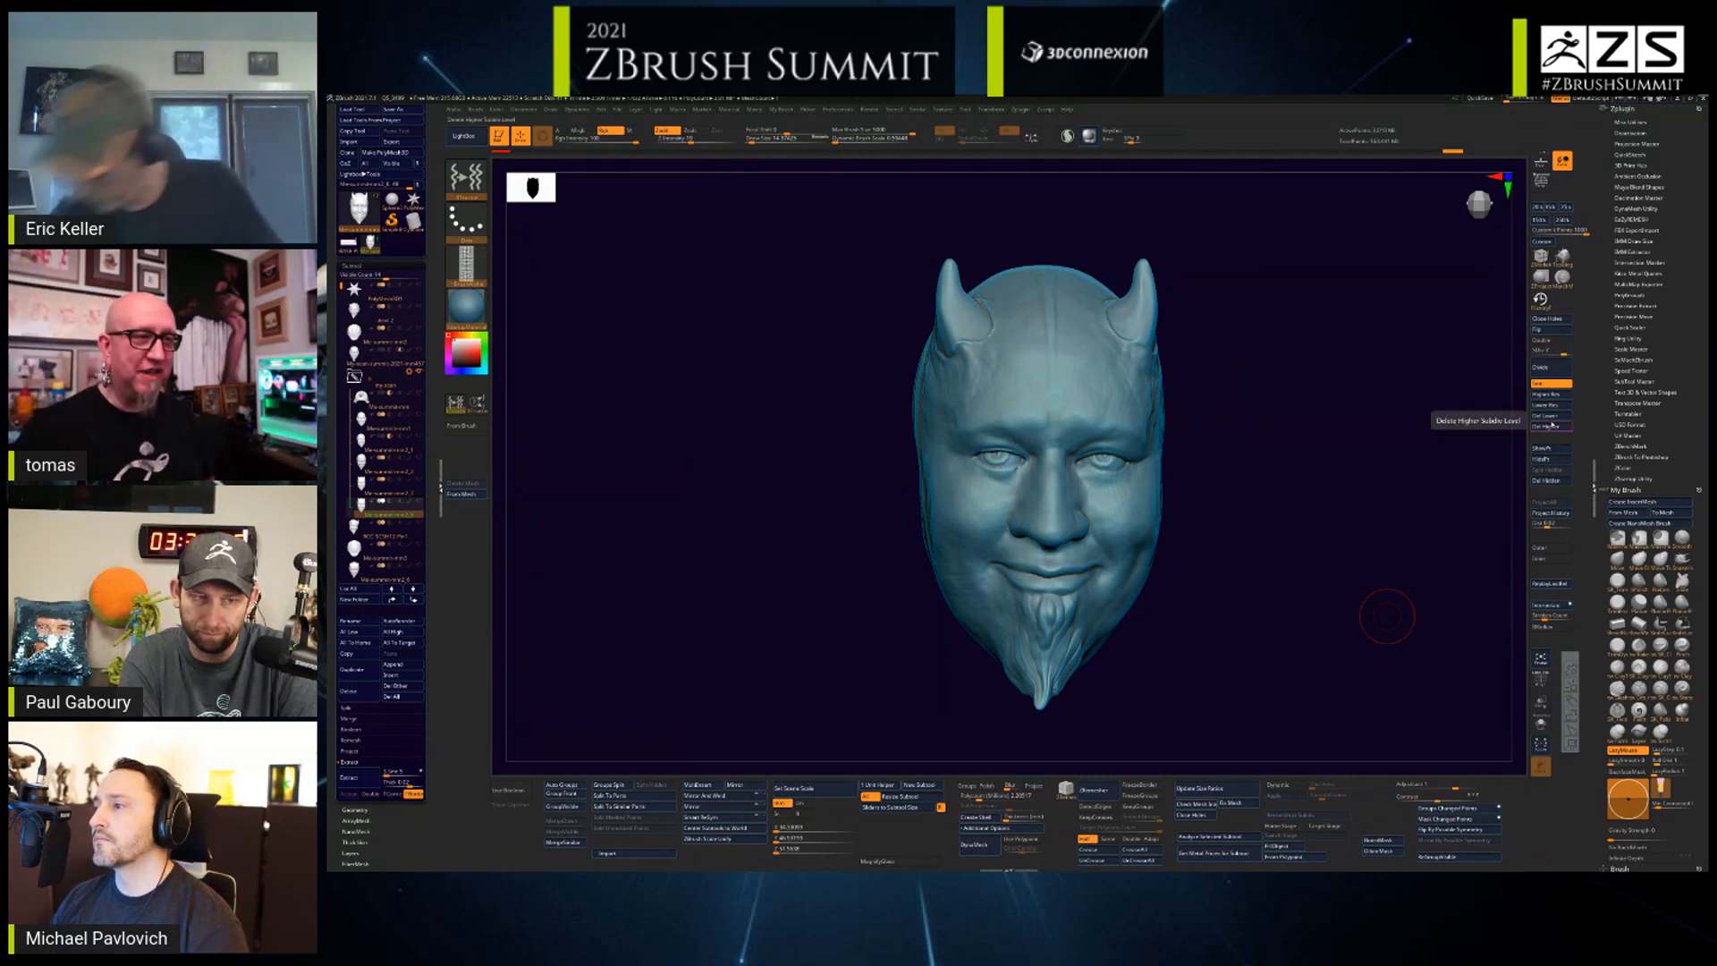
pyautogui.keyDown('alt'); pyautogui.moveTo(1316, 638); pyautogui.dragTo(1314, 619); pyautogui.keyUp('alt')
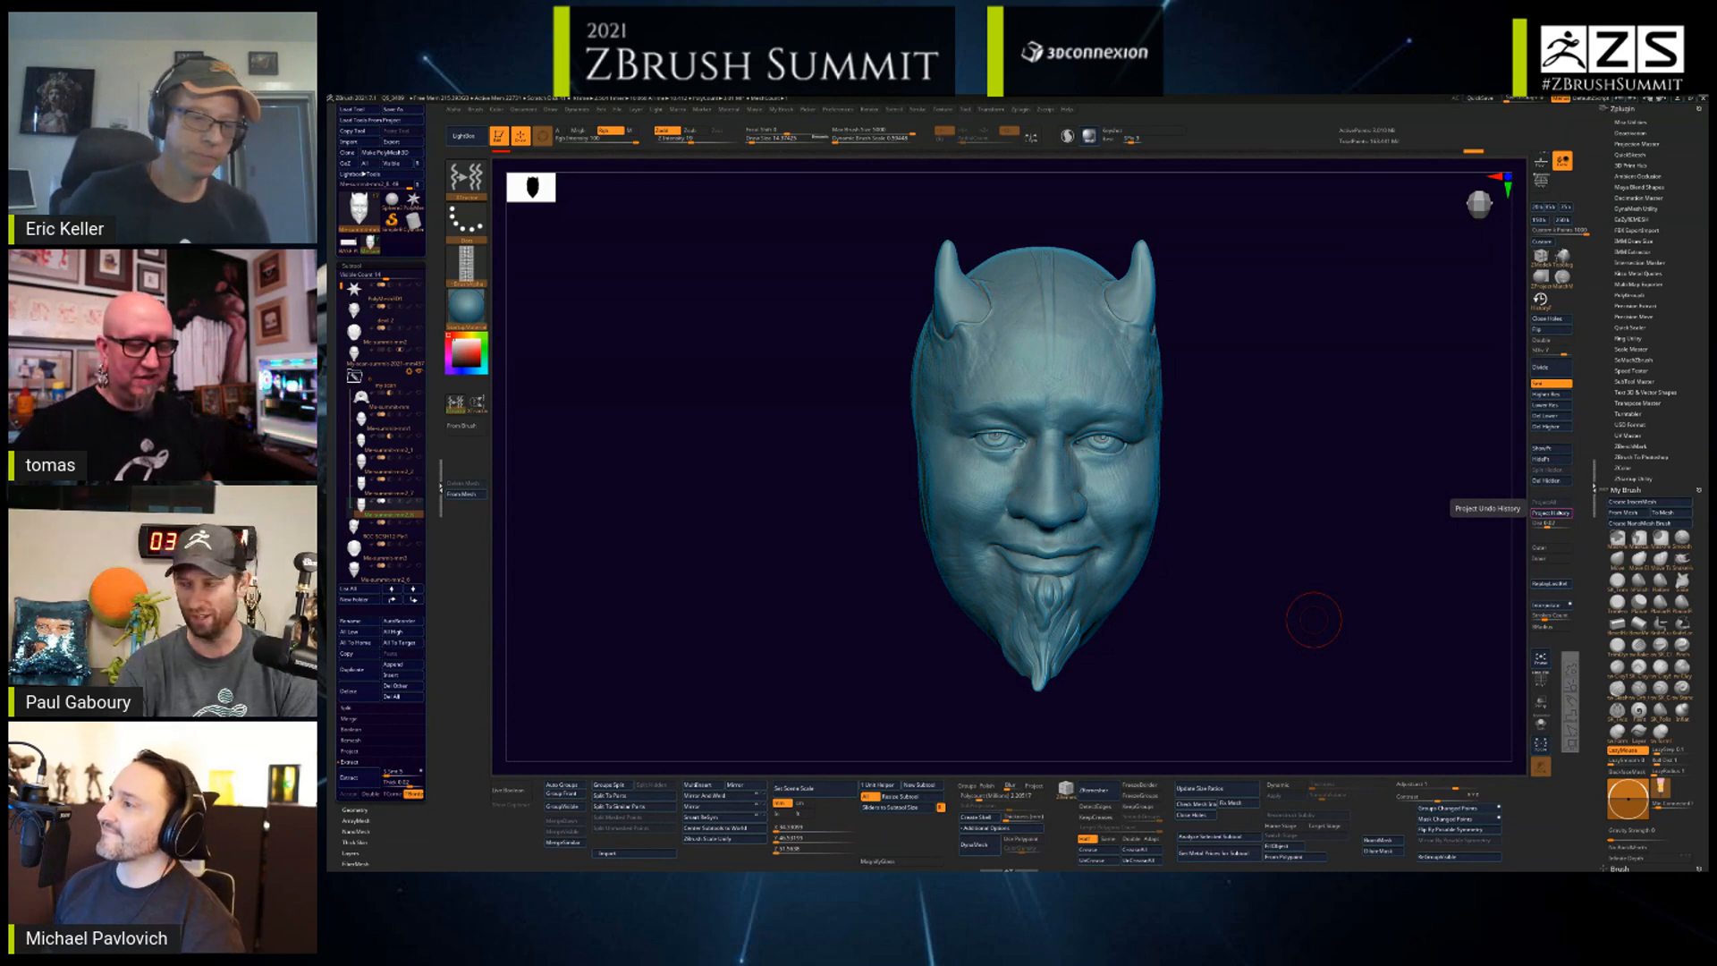
# - Switch to the next horned head subtool below and examine how its face joins the ring band from the front and side
pyautogui.moveTo(1313, 619); pyautogui.dragTo(1313, 643)
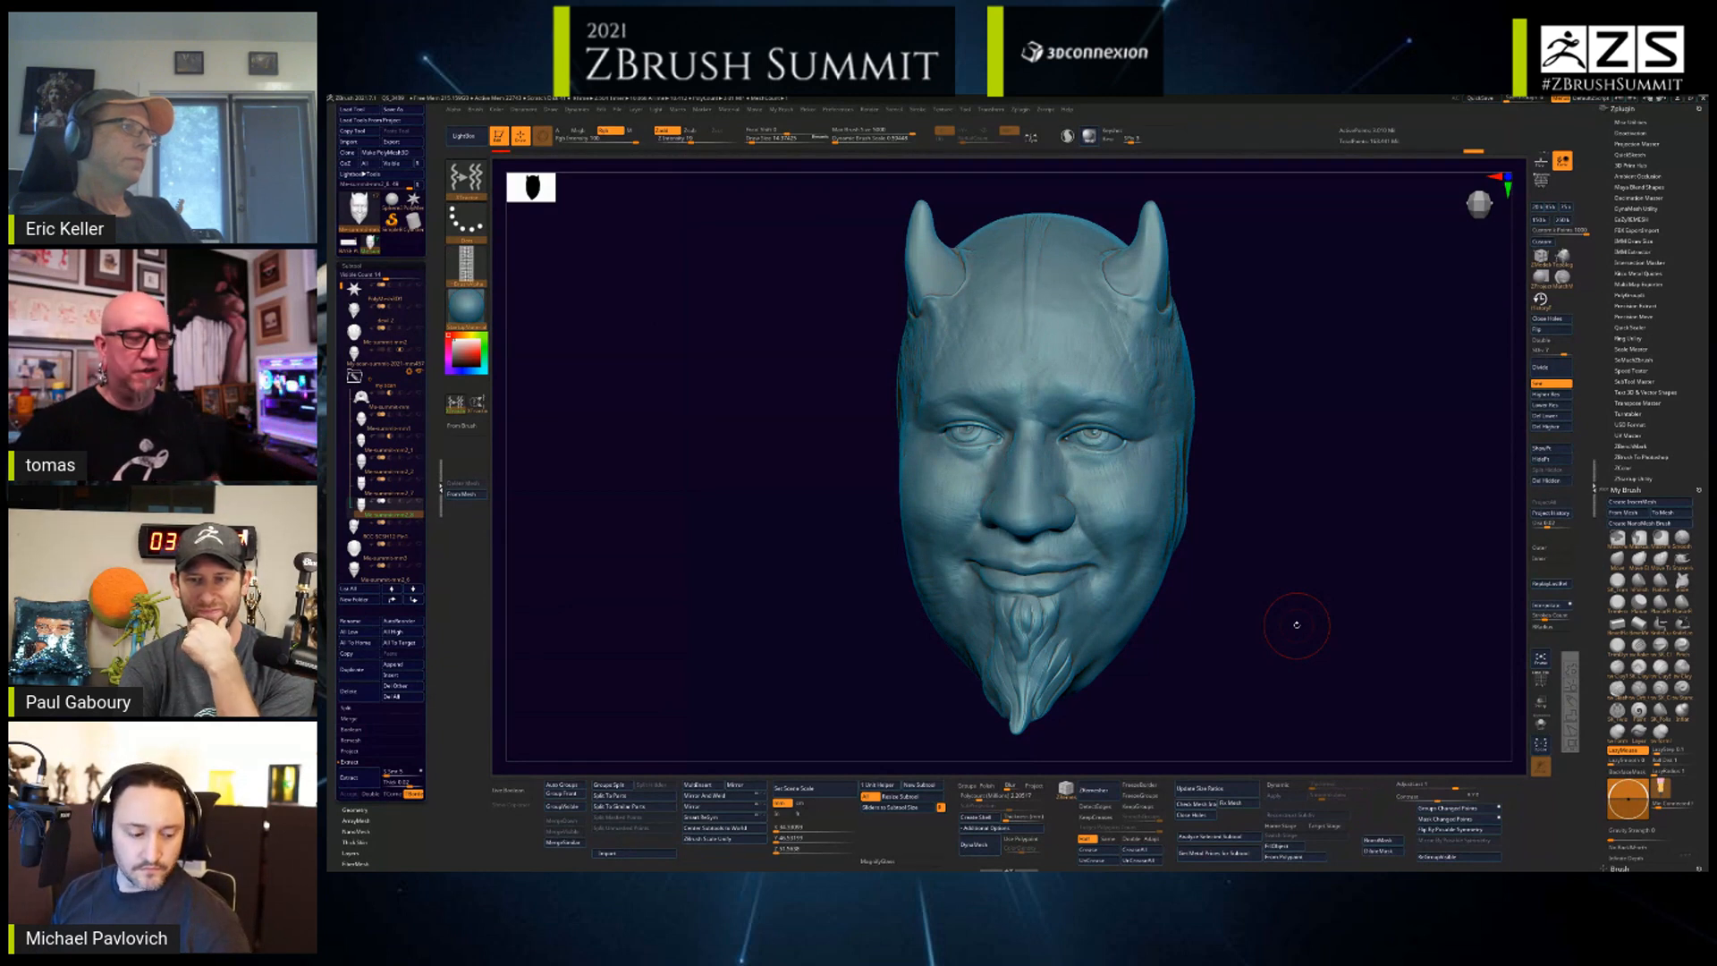
pyautogui.click(385, 528)
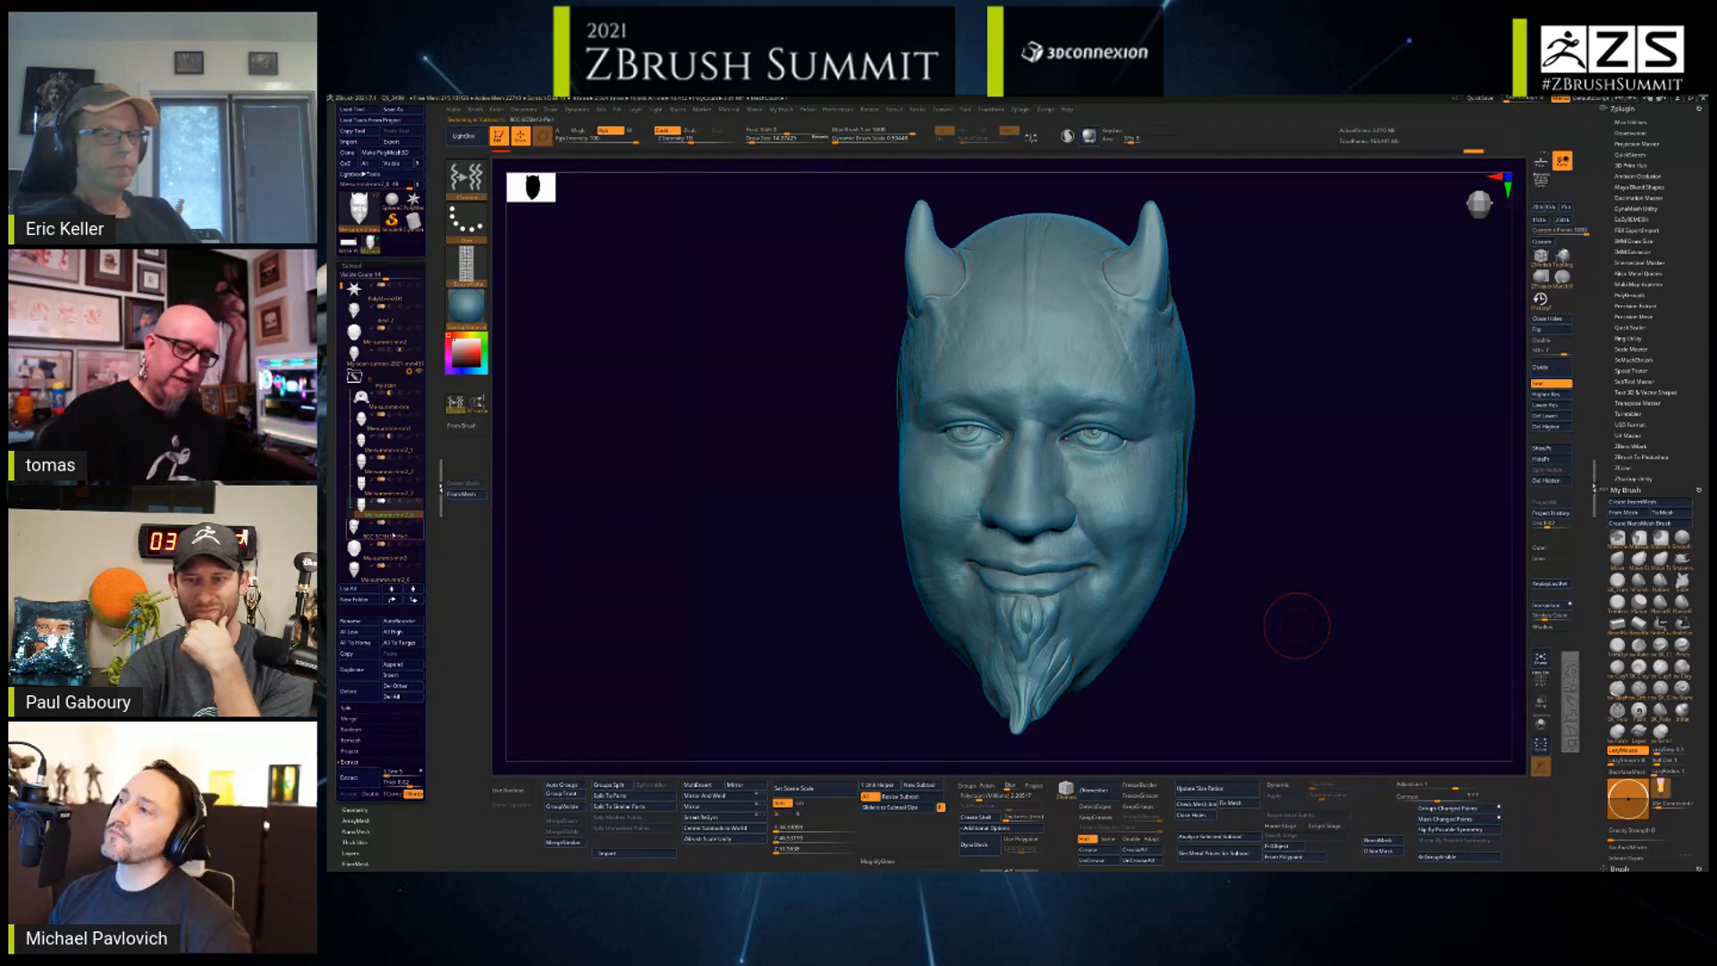
pyautogui.moveTo(1309, 631); pyautogui.dragTo(1340, 536)
pyautogui.moveTo(1369, 394)
pyautogui.keyDown('alt'); pyautogui.mouseDown()
pyautogui.moveTo(1392, 587)
pyautogui.moveTo(1363, 581)
pyautogui.moveTo(1383, 582)
pyautogui.moveTo(1365, 529)
pyautogui.moveTo(1374, 547)
pyautogui.moveTo(1211, 527)
pyautogui.mouseUp(); pyautogui.keyUp('alt')
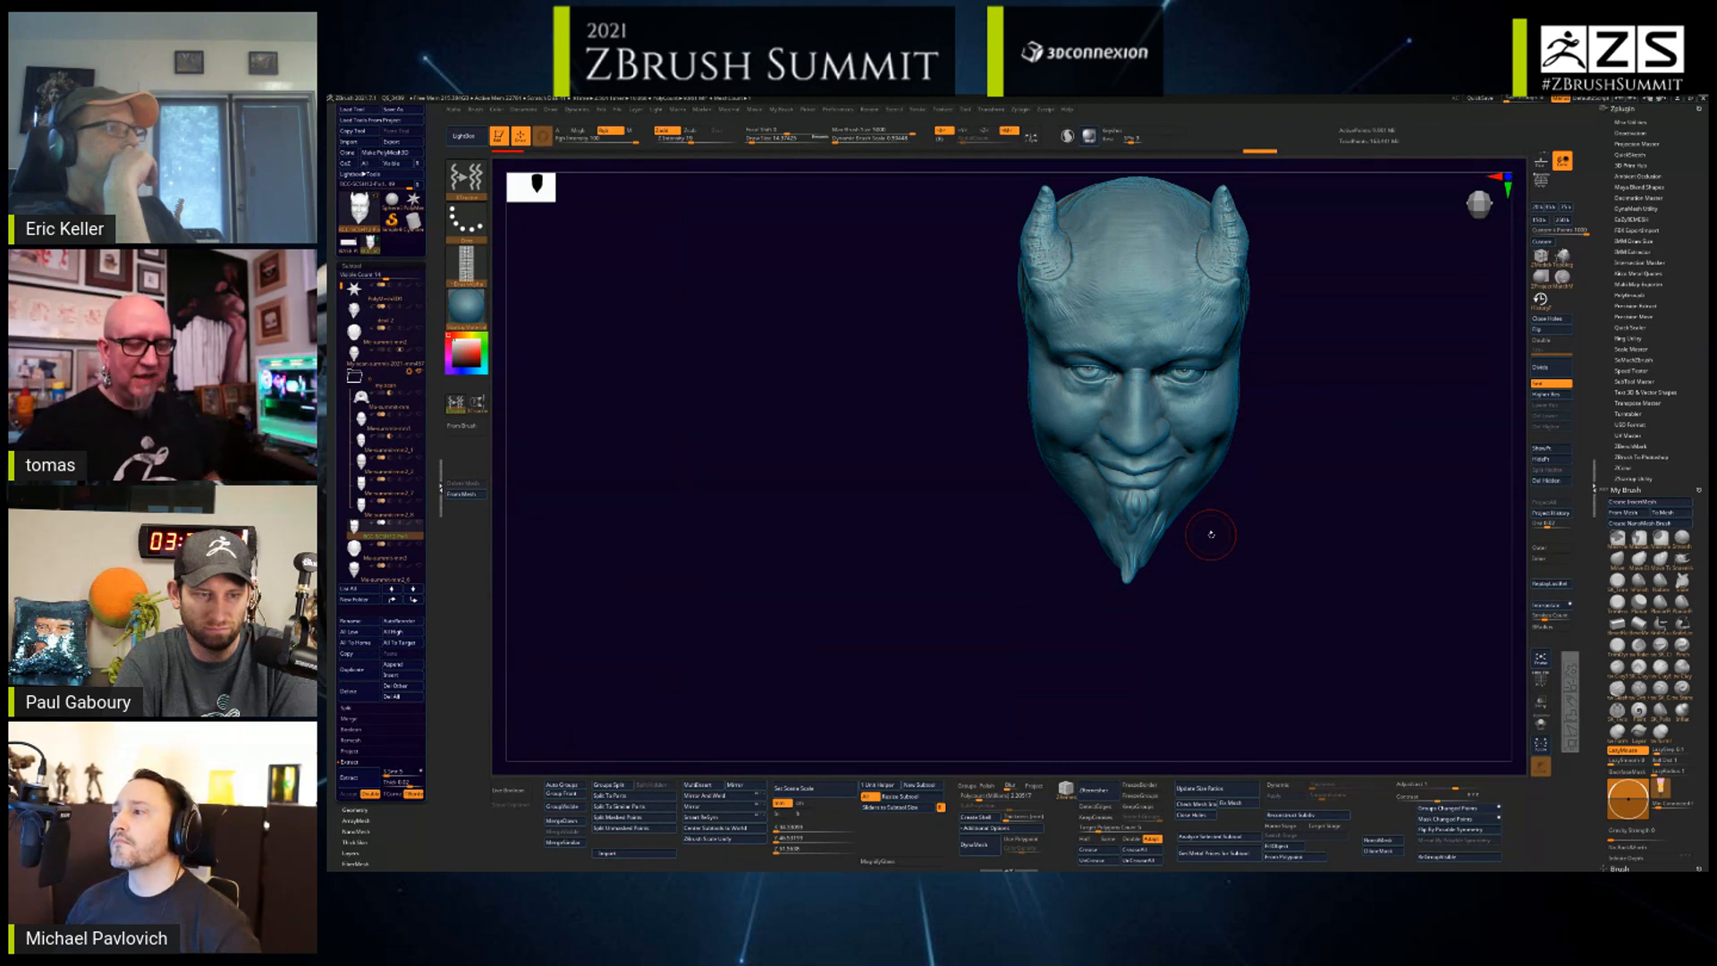
pyautogui.moveTo(1211, 534)
pyautogui.mouseDown()
pyautogui.moveTo(1238, 610)
pyautogui.moveTo(1065, 617)
pyautogui.moveTo(962, 590)
pyautogui.moveTo(982, 715)
pyautogui.mouseUp()
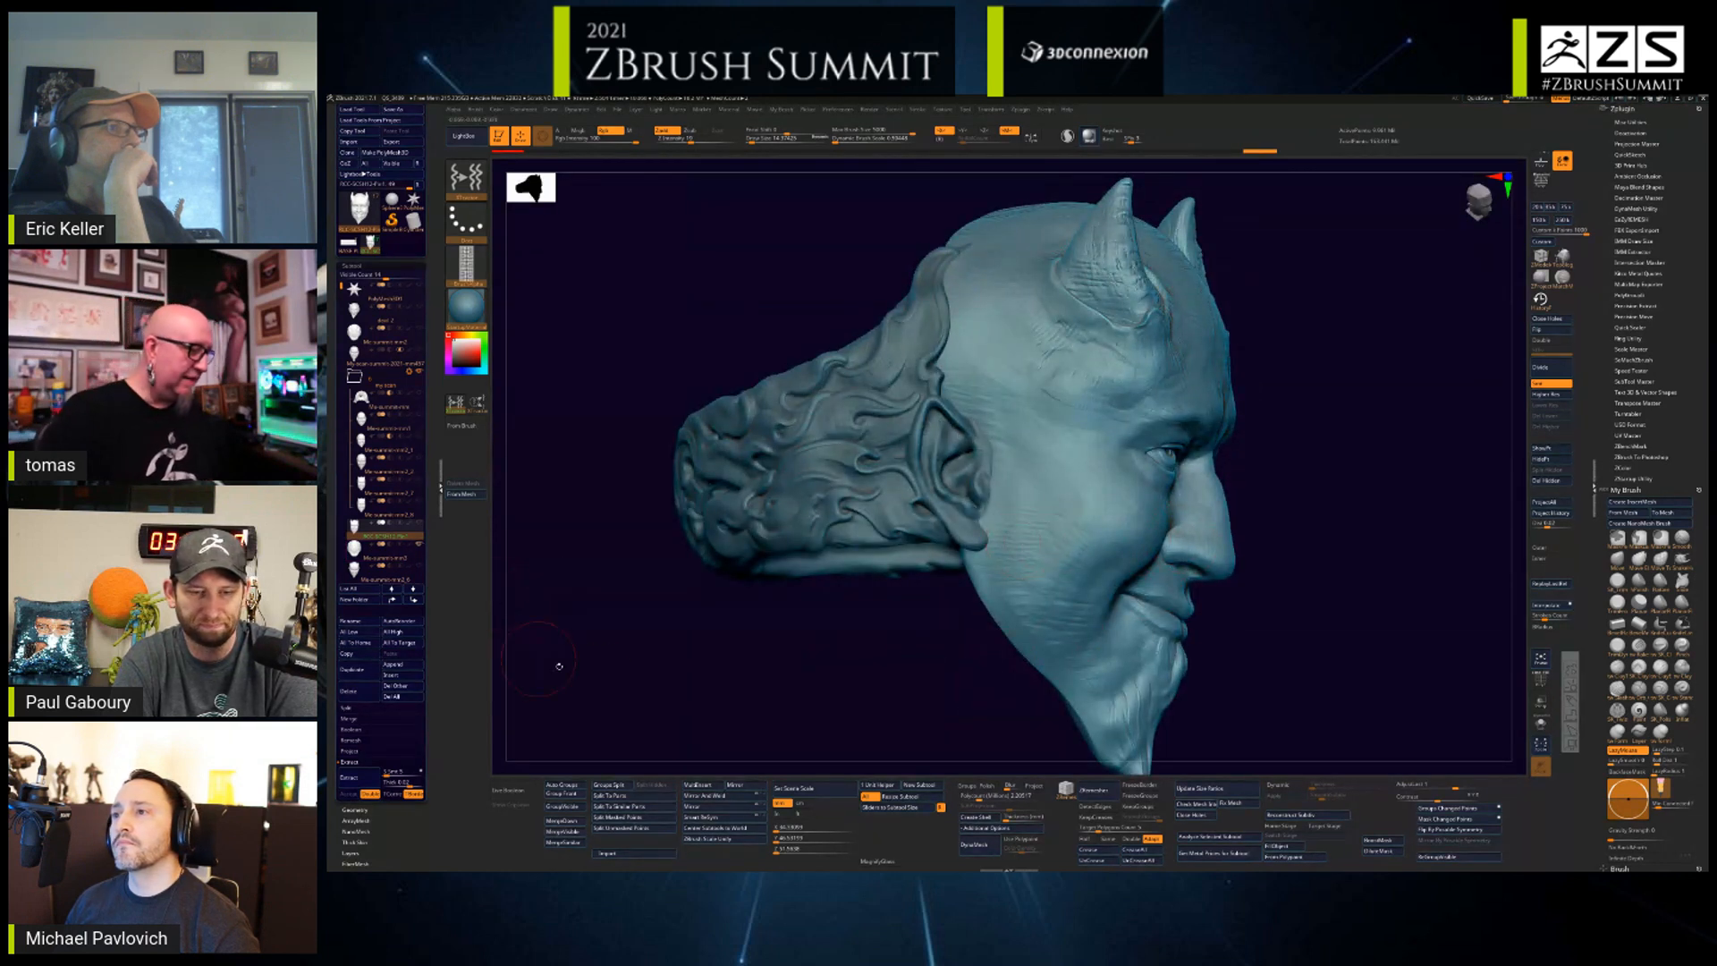
pyautogui.moveTo(559, 666); pyautogui.dragTo(515, 629)
pyautogui.keyDown('alt'); pyautogui.moveTo(1291, 579); pyautogui.dragTo(1417, 534); pyautogui.keyUp('alt')
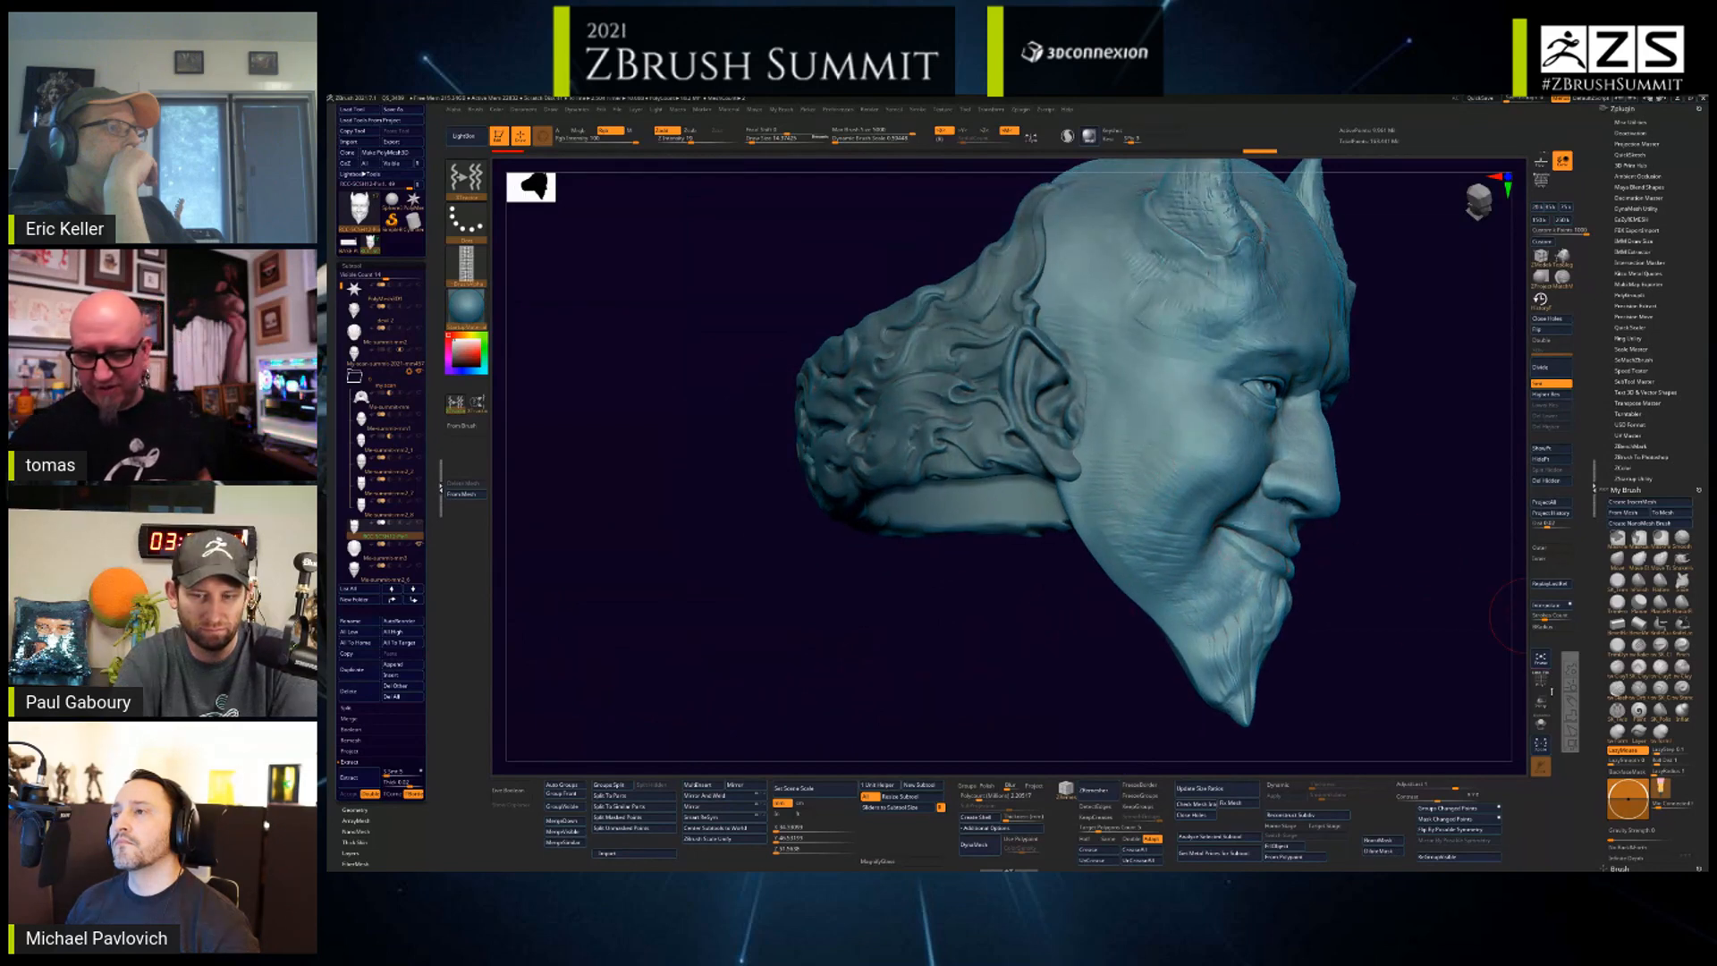
# - Turn on transparency for the other subtools and ready a Move brush sized for reshaping the area around the ear
pyautogui.click(1543, 704)
pyautogui.moveTo(1466, 643); pyautogui.dragTo(1422, 637)
pyautogui.press('b')
pyautogui.press('m')
pyautogui.press('v')
pyautogui.moveTo(1055, 644); pyautogui.dragTo(992, 637)
pyautogui.press('space')
pyautogui.moveTo(1109, 401)
pyautogui.mouseDown()
pyautogui.moveTo(1136, 402)
pyautogui.moveTo(1117, 402)
pyautogui.mouseUp()
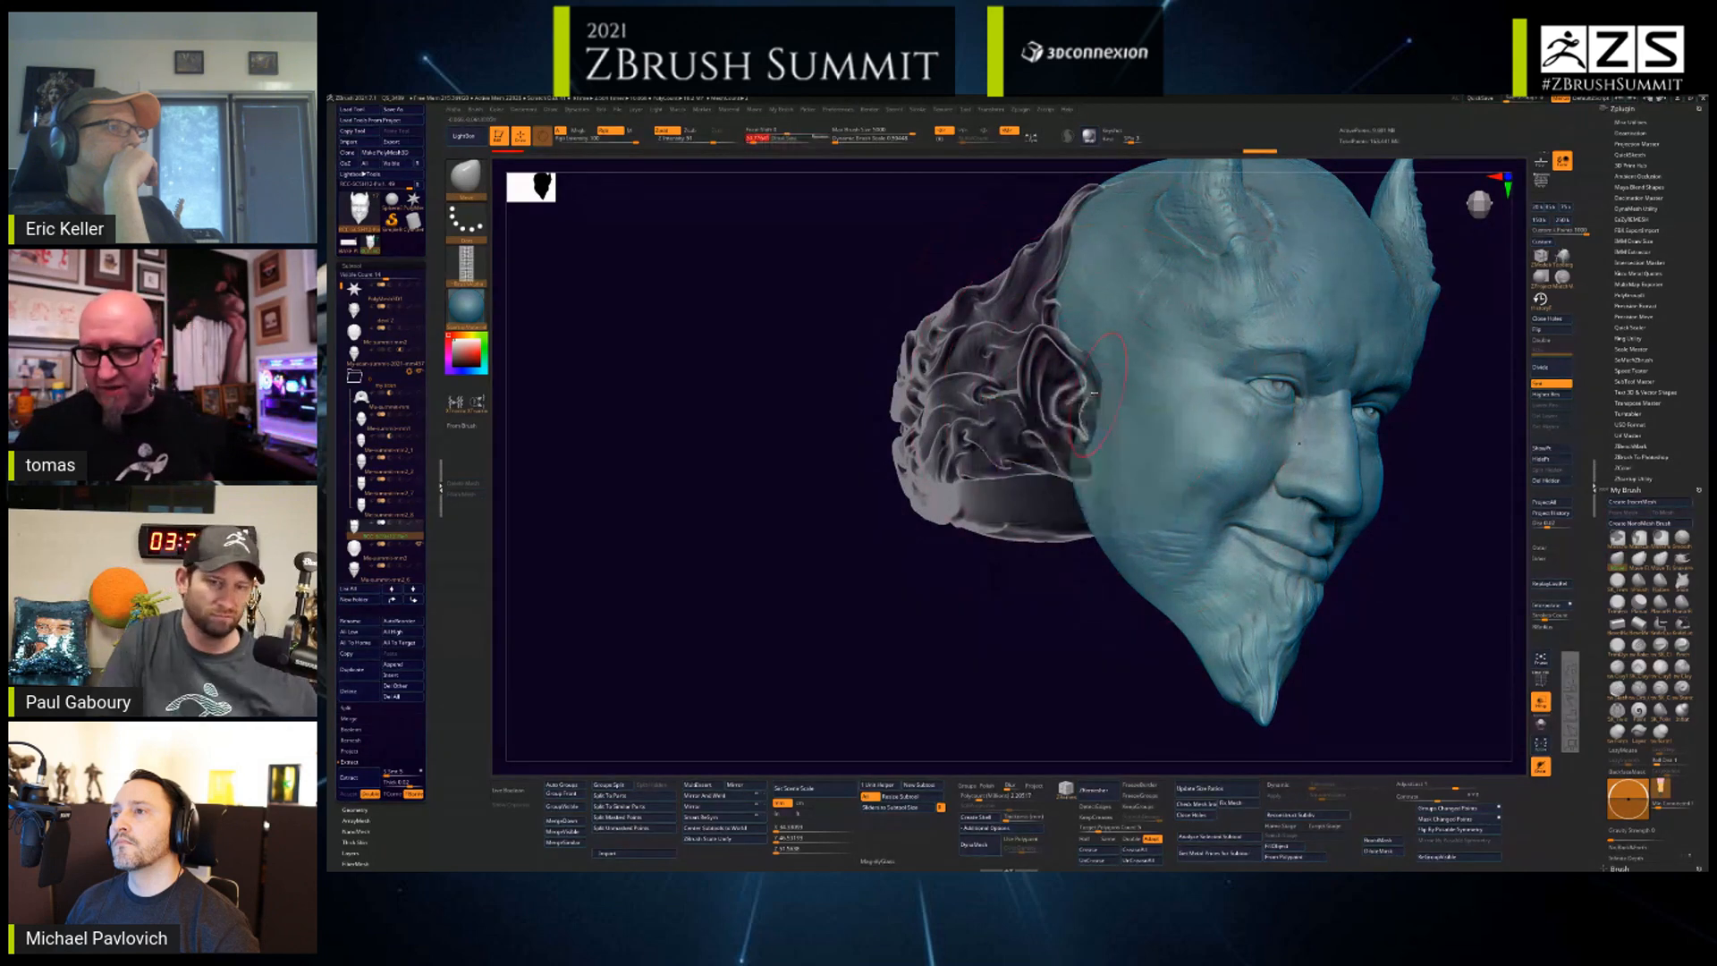
pyautogui.click(1640, 560)
pyautogui.moveTo(1088, 407); pyautogui.dragTo(1081, 404, button='right')
pyautogui.press('space')
pyautogui.moveTo(1086, 408); pyautogui.dragTo(1106, 407)
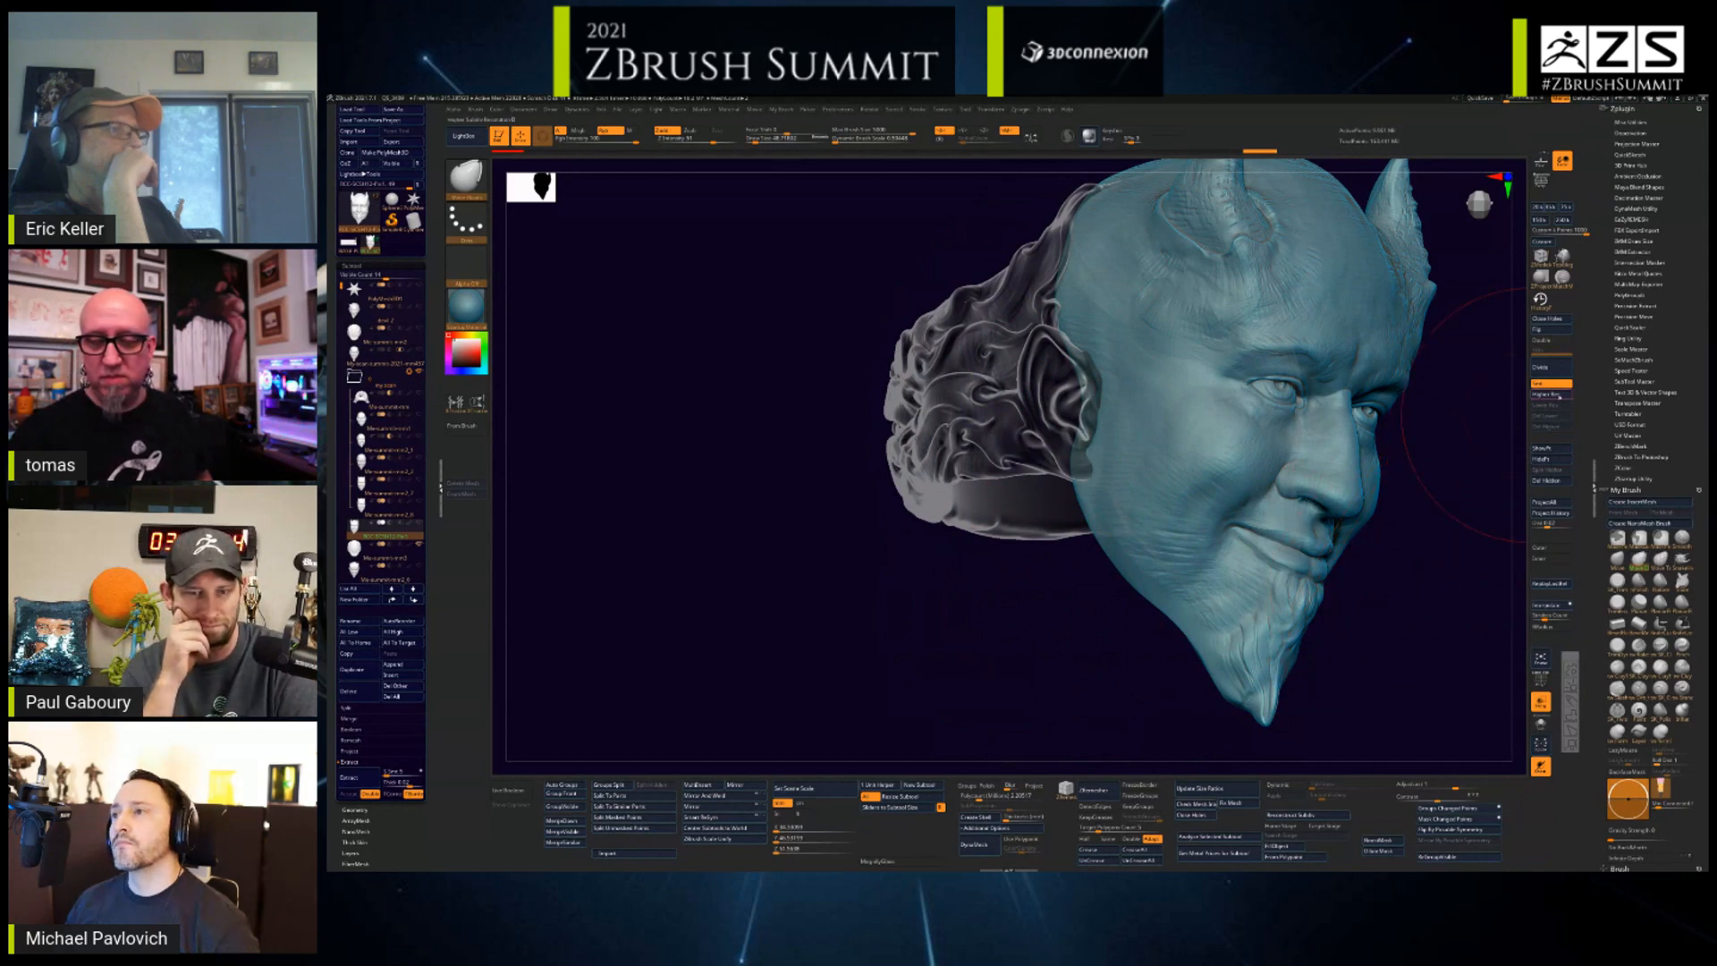
# - Select the remeshed head subtool that still has its own ear and lower its subdivision four levels to a coarse mesh
pyautogui.moveTo(1429, 587); pyautogui.dragTo(1361, 613, button='right')
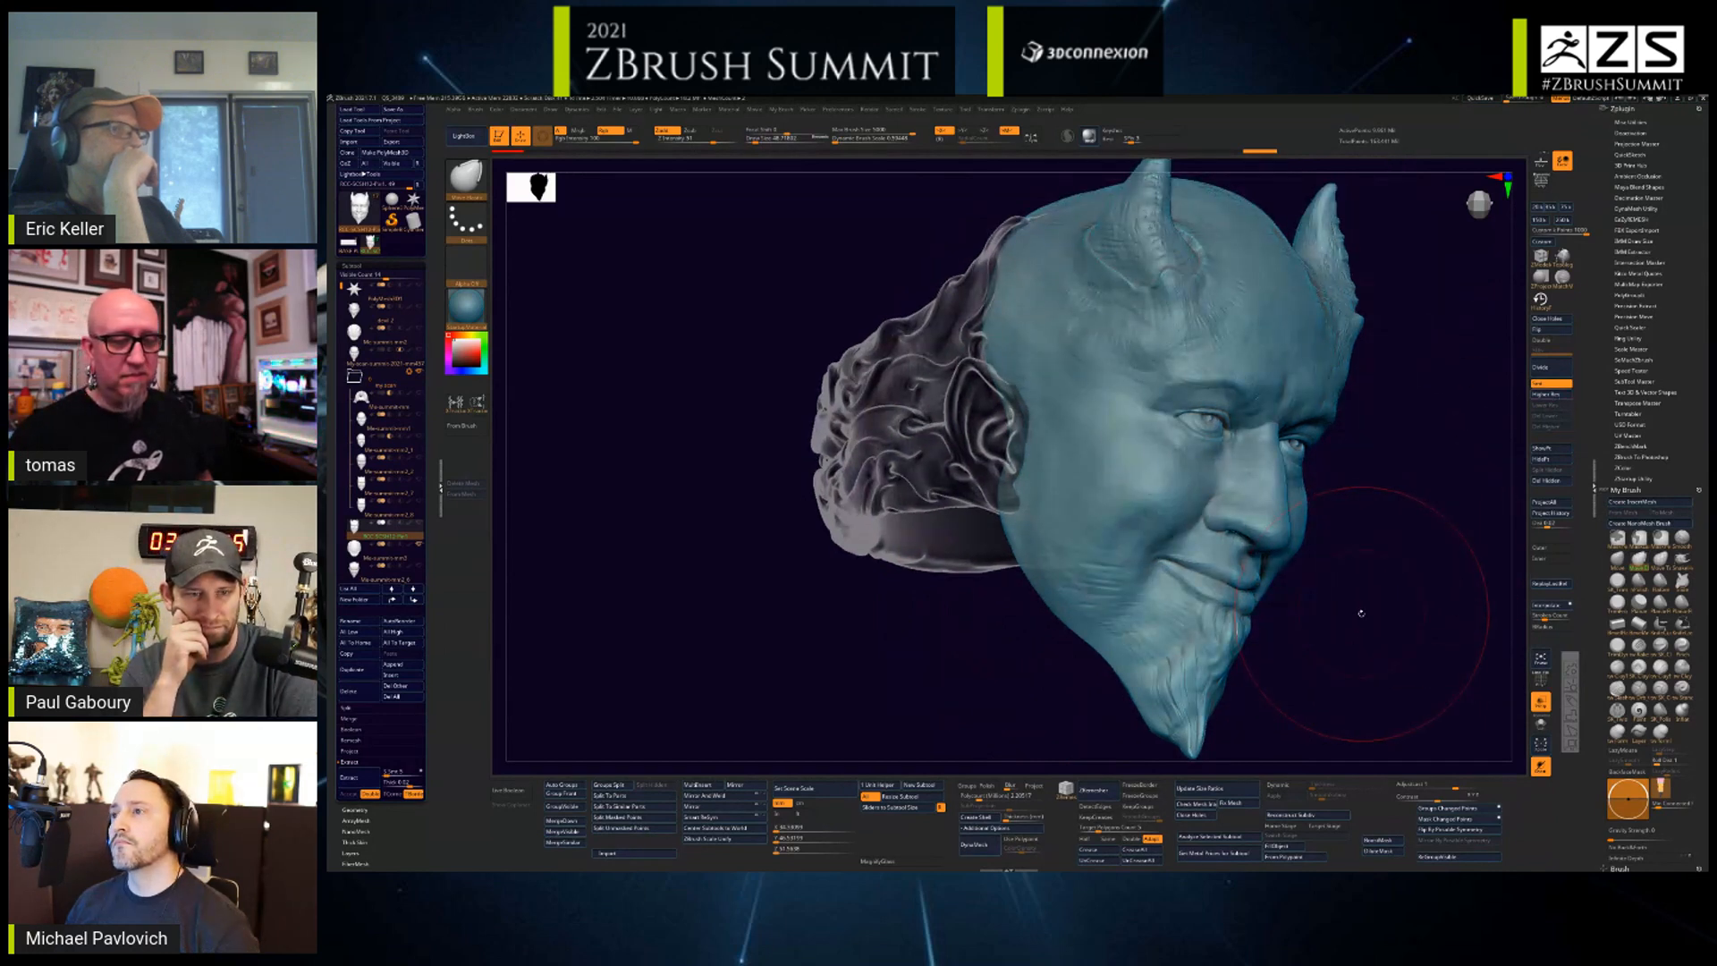
pyautogui.moveTo(1362, 613); pyautogui.dragTo(1369, 617)
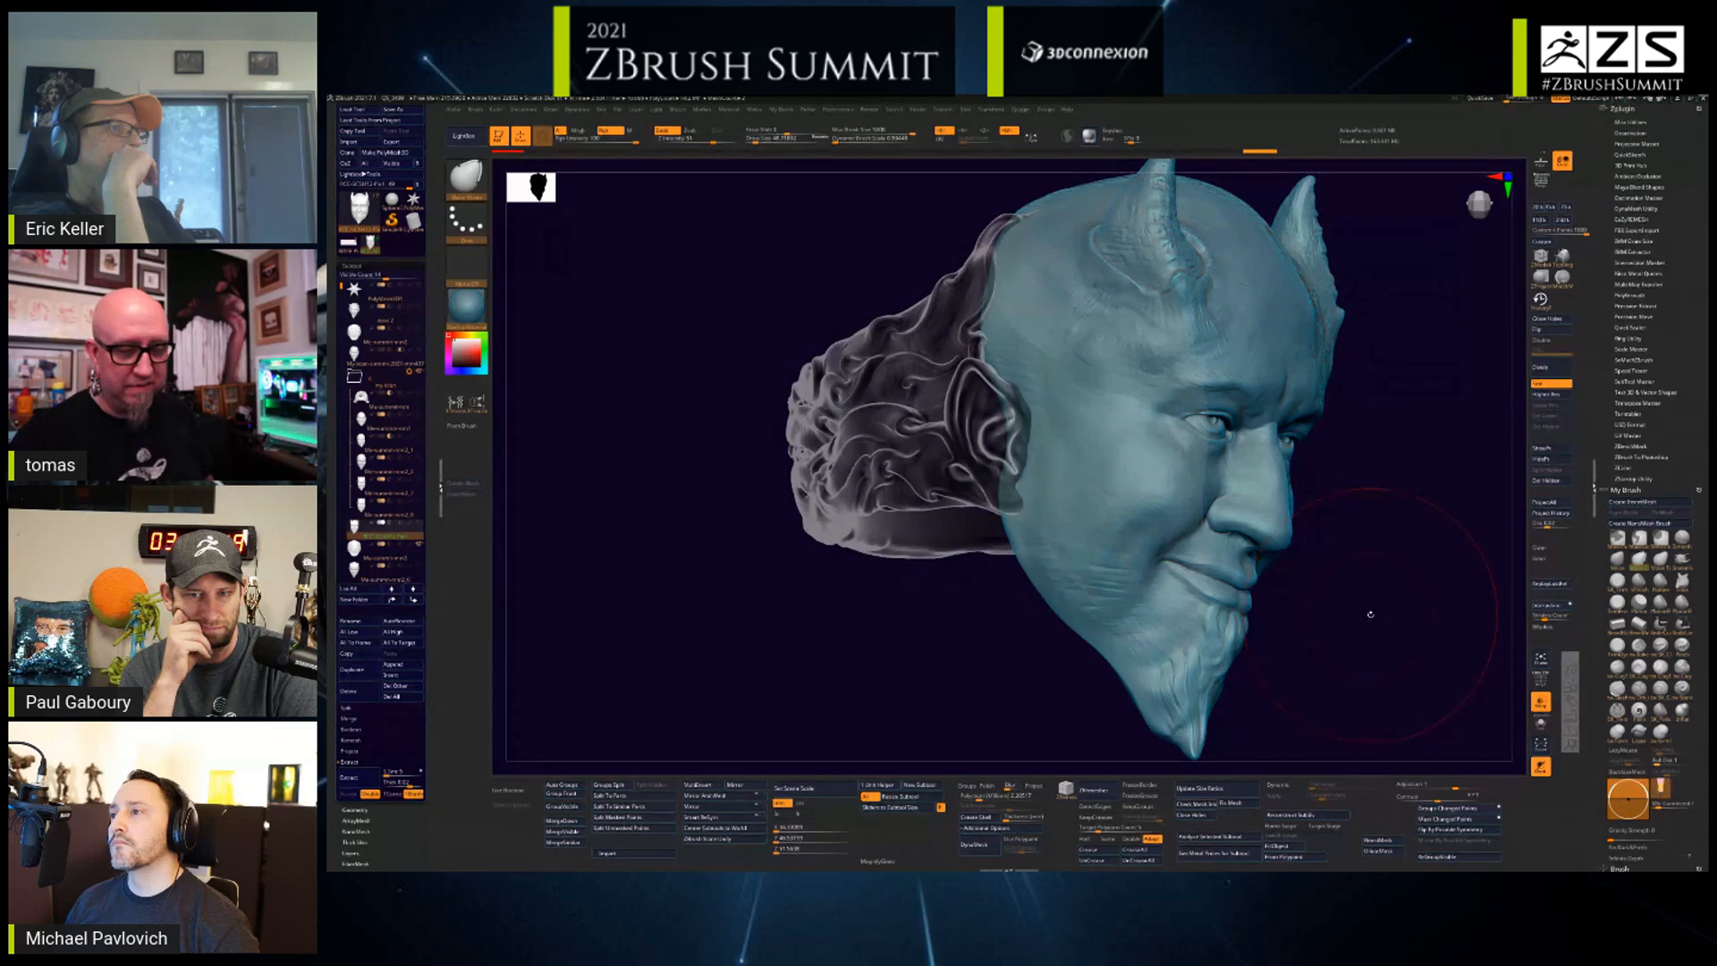
pyautogui.keyDown('alt'); pyautogui.click(1015, 559); pyautogui.keyUp('alt')
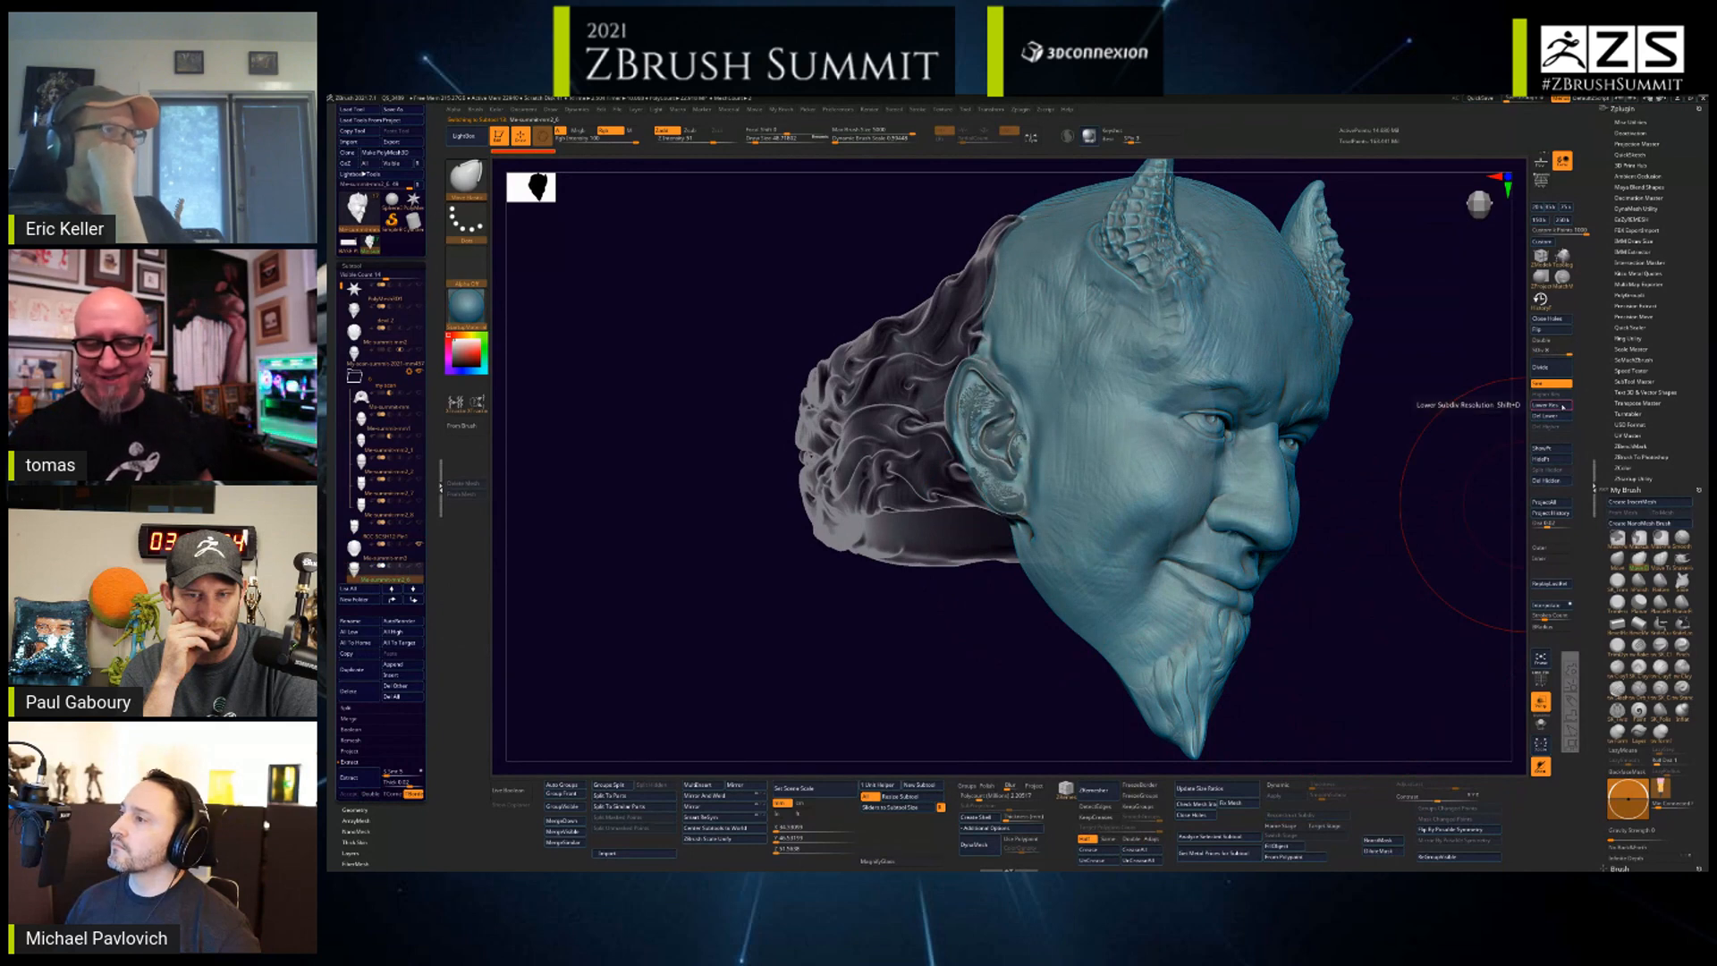
pyautogui.click(1562, 407)
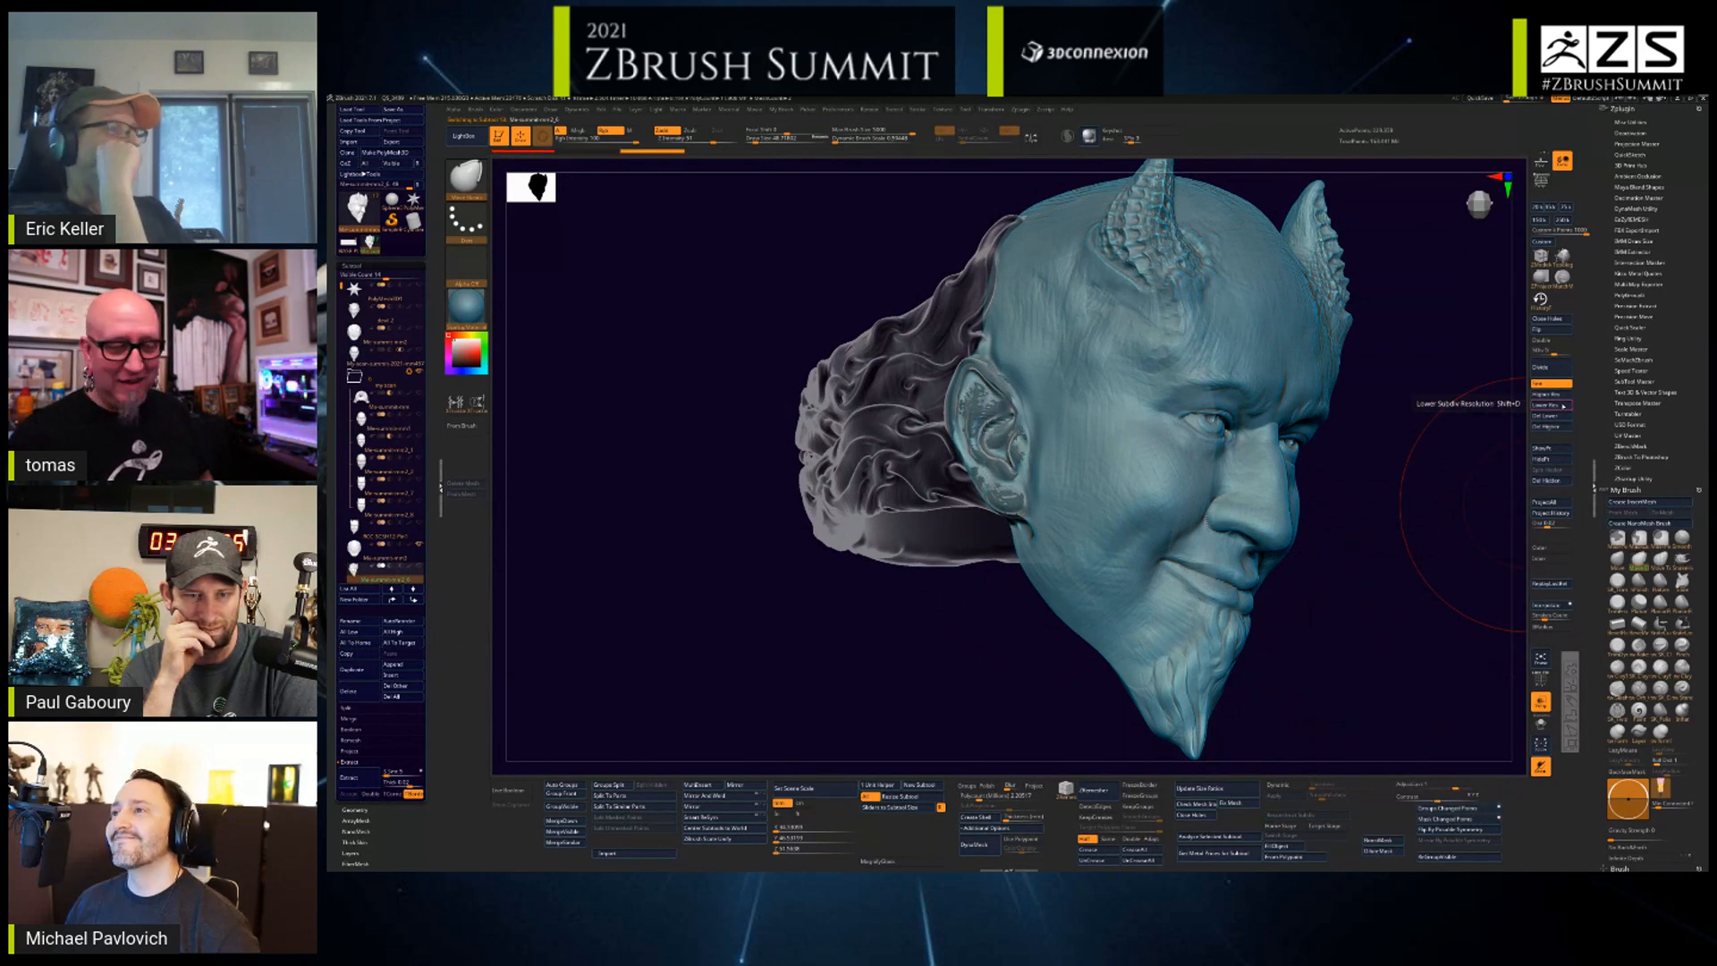
pyautogui.click(1562, 406)
pyautogui.click(1563, 406)
pyautogui.click(1563, 406)
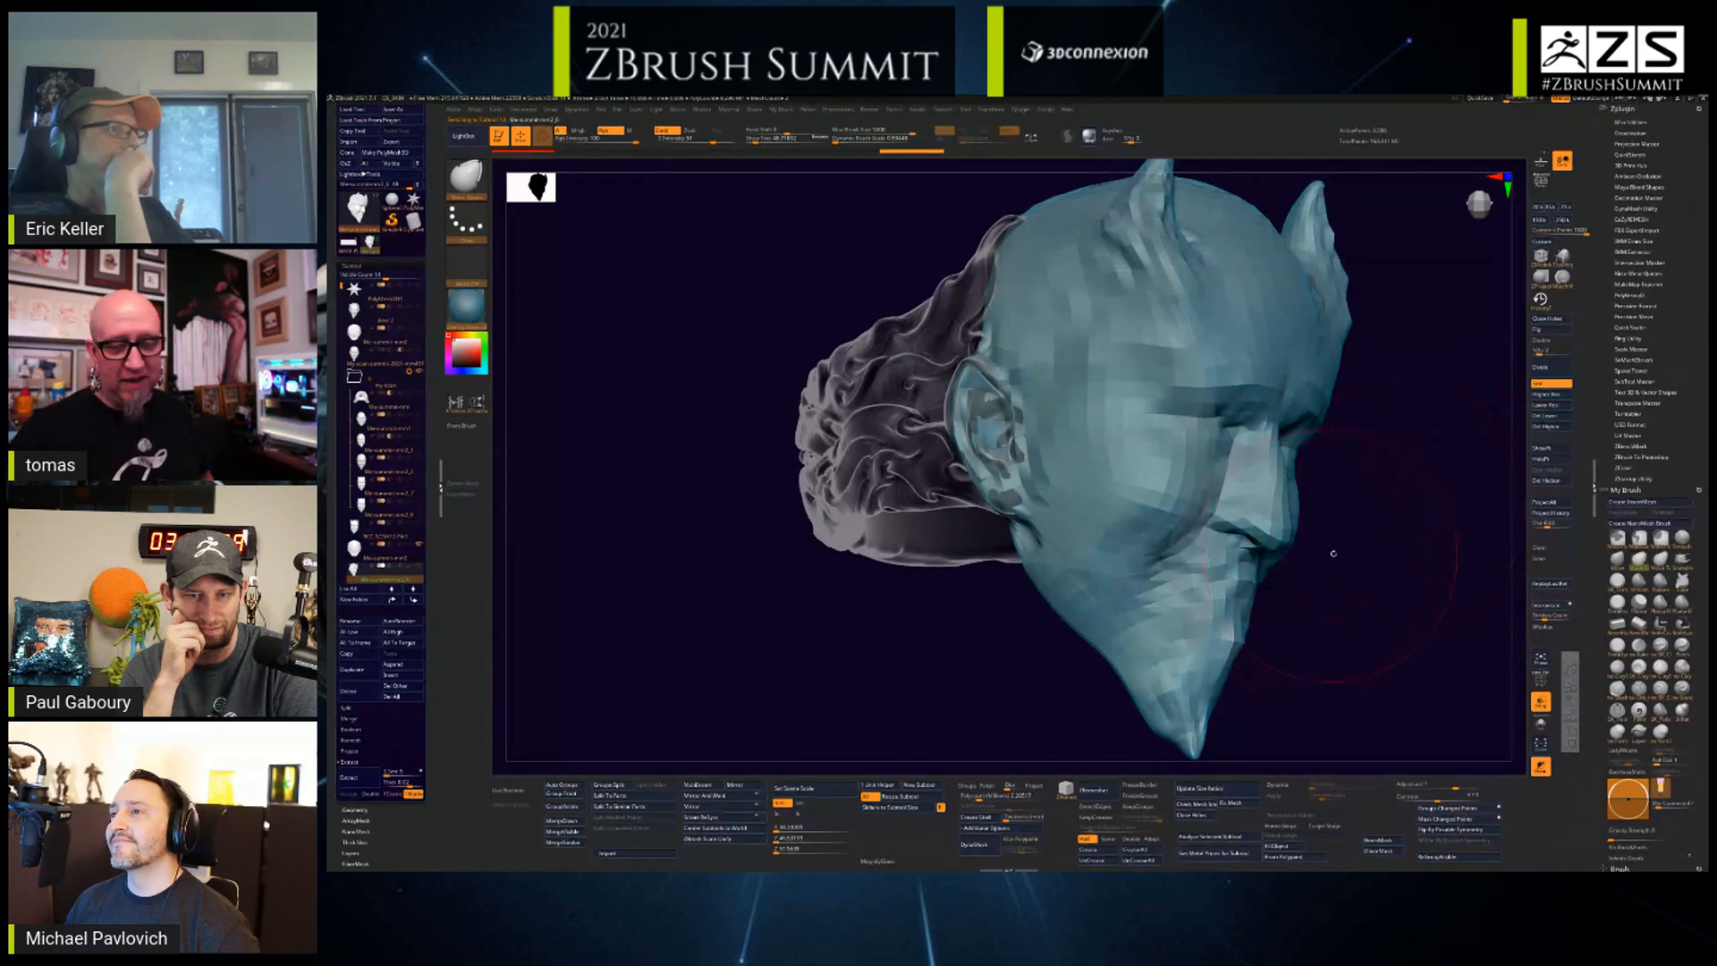
pyautogui.moveTo(1333, 554); pyautogui.dragTo(1352, 562)
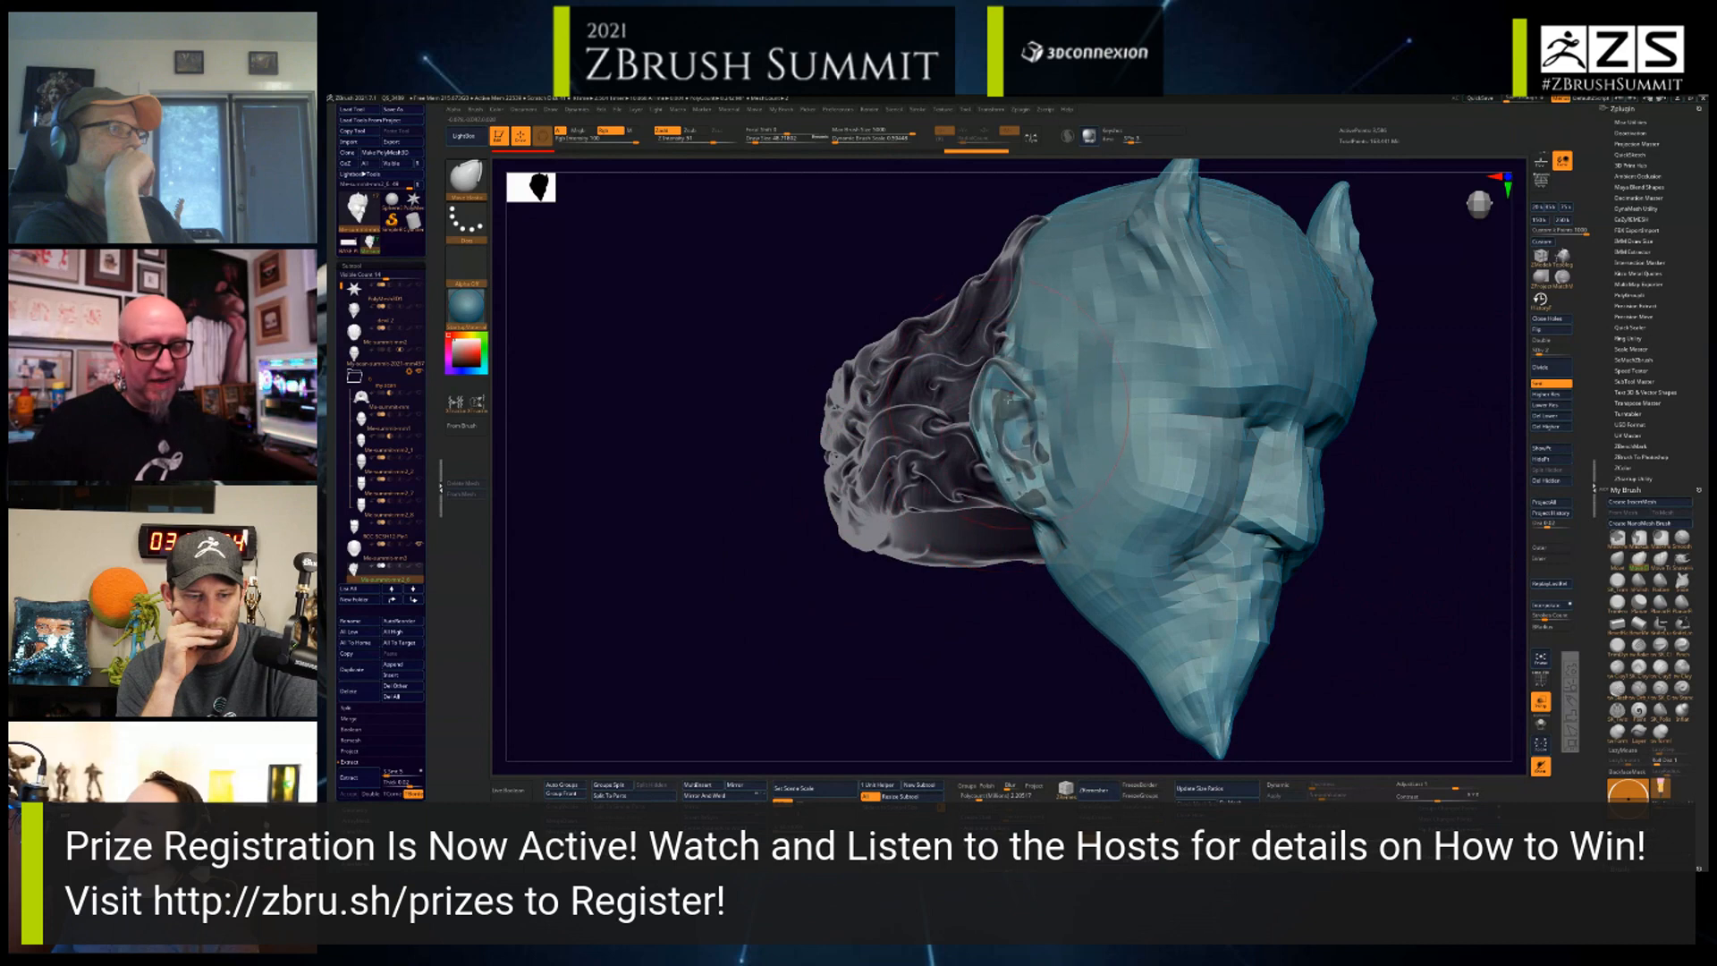
# - Smooth down the coarse ear and surrounding side of the head, undoing the unwanted strokes
pyautogui.press('space')
pyautogui.moveTo(1361, 514); pyautogui.dragTo(1355, 515)
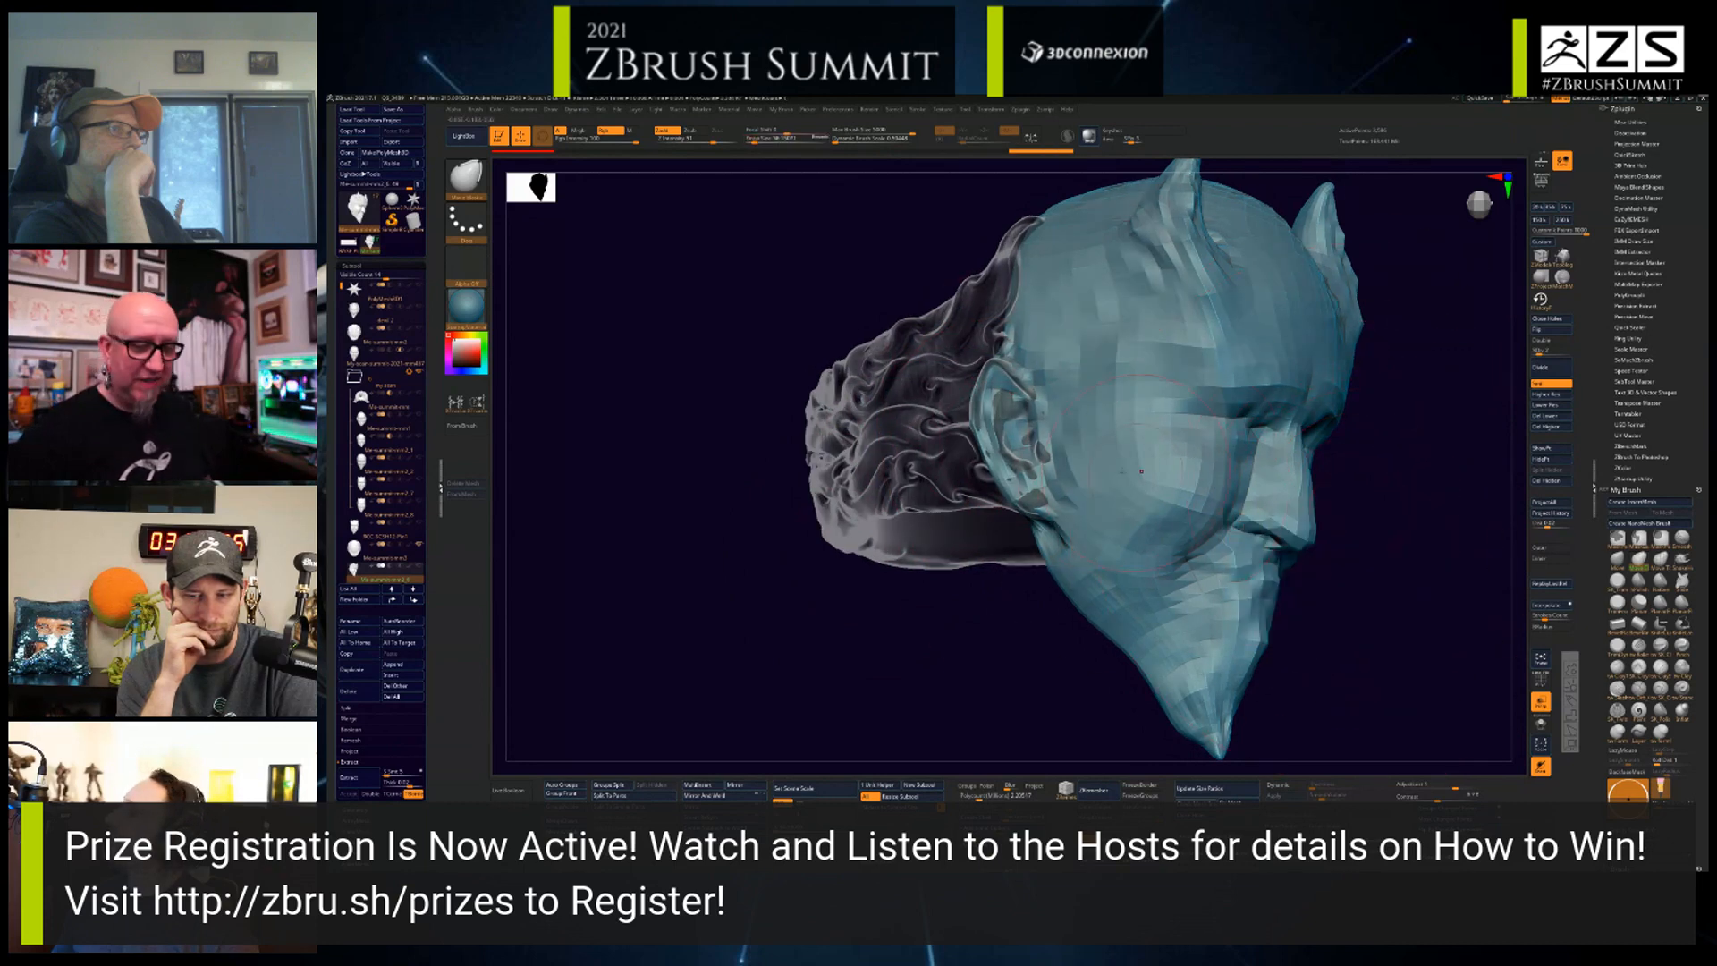
pyautogui.keyDown('shift'); pyautogui.moveTo(1006, 438); pyautogui.dragTo(1001, 415); pyautogui.keyUp('shift')
pyautogui.hotkey('ctrl', 'z')
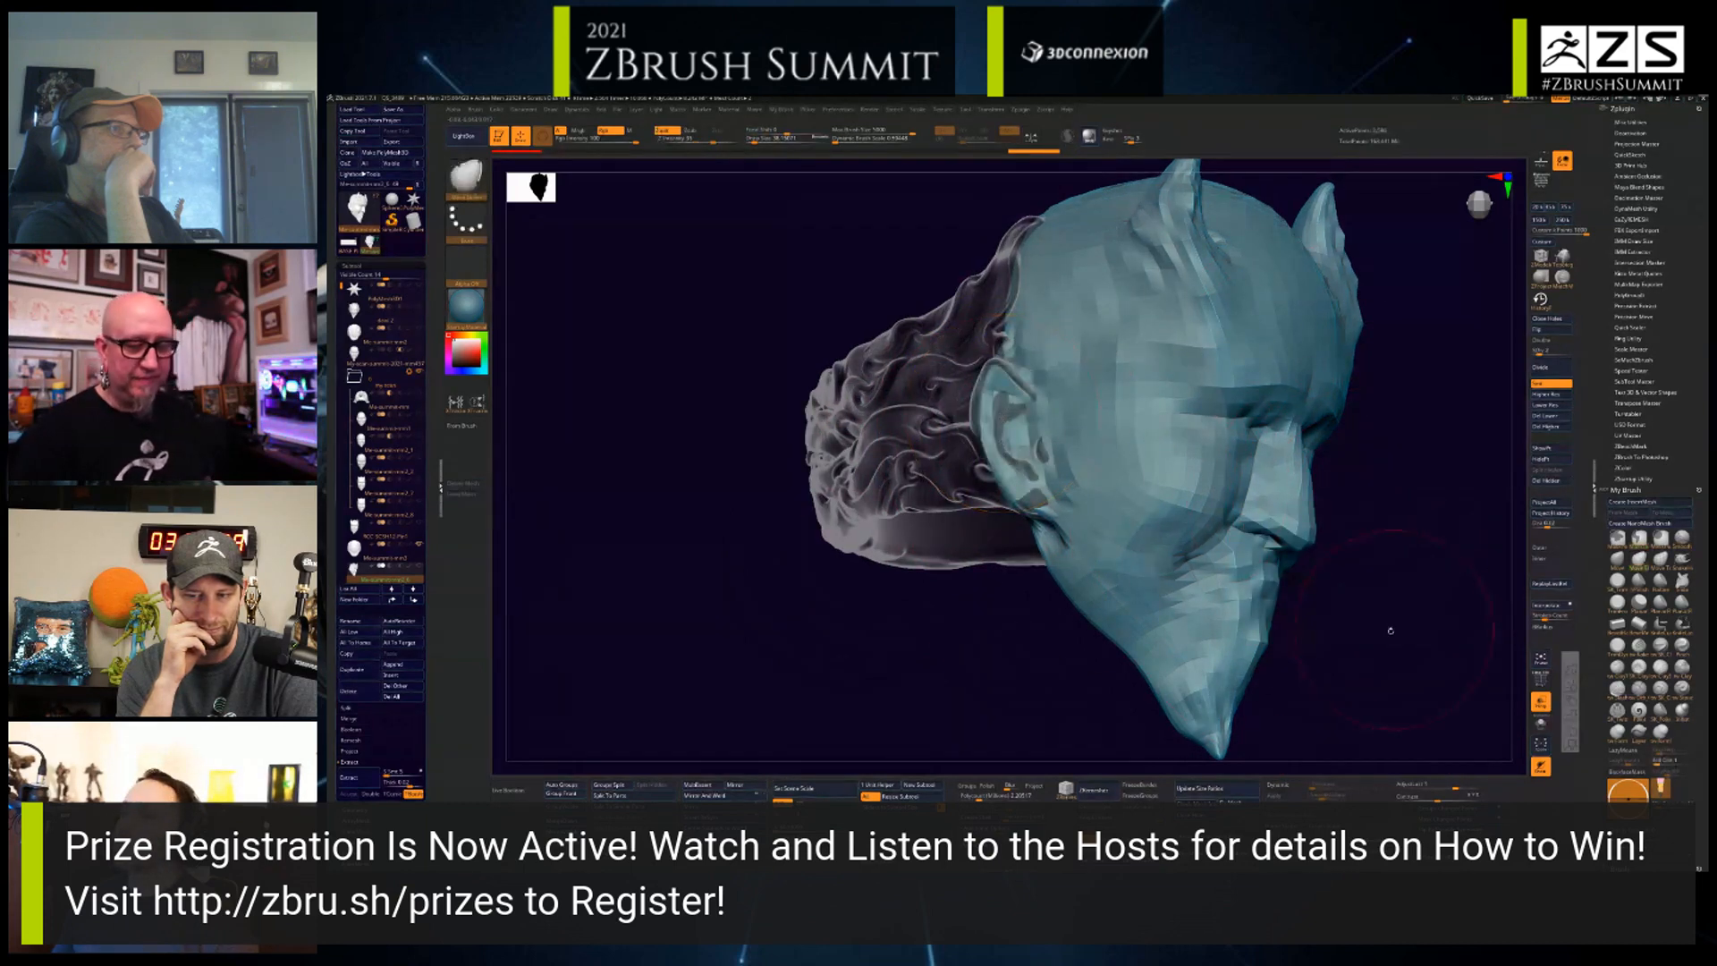
pyautogui.moveTo(1391, 629); pyautogui.dragTo(1341, 598)
pyautogui.keyDown('shift'); pyautogui.moveTo(1150, 454); pyautogui.dragTo(1134, 532); pyautogui.keyUp('shift')
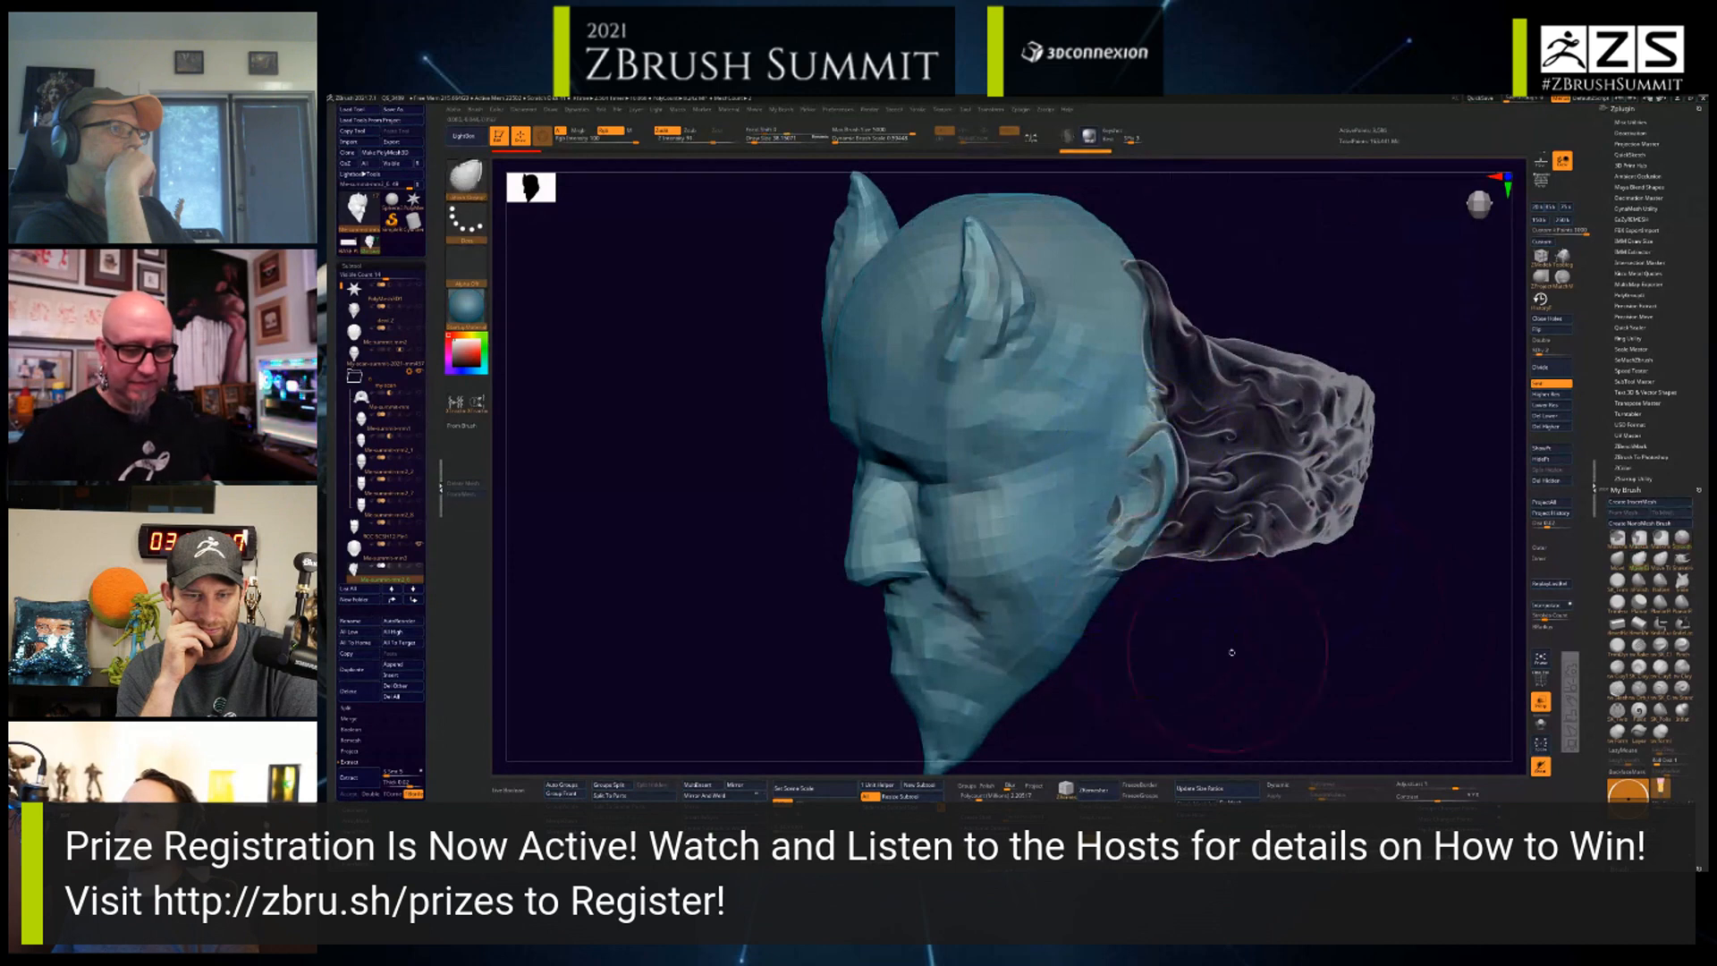
pyautogui.moveTo(1243, 671)
pyautogui.mouseDown()
pyautogui.moveTo(1300, 632)
pyautogui.moveTo(1261, 653)
pyautogui.moveTo(1353, 641)
pyautogui.moveTo(1333, 554)
pyautogui.mouseUp()
pyautogui.keyDown('shift'); pyautogui.moveTo(1074, 403); pyautogui.dragTo(1068, 503); pyautogui.keyUp('shift')
pyautogui.moveTo(1372, 478)
pyautogui.keyDown('alt'); pyautogui.mouseDown()
pyautogui.moveTo(1372, 537)
pyautogui.moveTo(1342, 573)
pyautogui.mouseUp(); pyautogui.keyUp('alt')
pyautogui.moveTo(1065, 402)
pyautogui.keyDown('shift'); pyautogui.mouseDown()
pyautogui.moveTo(1064, 483)
pyautogui.moveTo(1020, 461)
pyautogui.moveTo(1017, 494)
pyautogui.moveTo(994, 454)
pyautogui.mouseUp(); pyautogui.keyUp('shift')
pyautogui.hotkey('ctrl', 'z')
# - Reshape the ear and rear jaw edge with a different brush so they fit the ring's ear and band
pyautogui.click(1617, 559)
pyautogui.moveTo(994, 385); pyautogui.dragTo(1005, 424)
pyautogui.moveTo(1055, 548); pyautogui.dragTo(1081, 590)
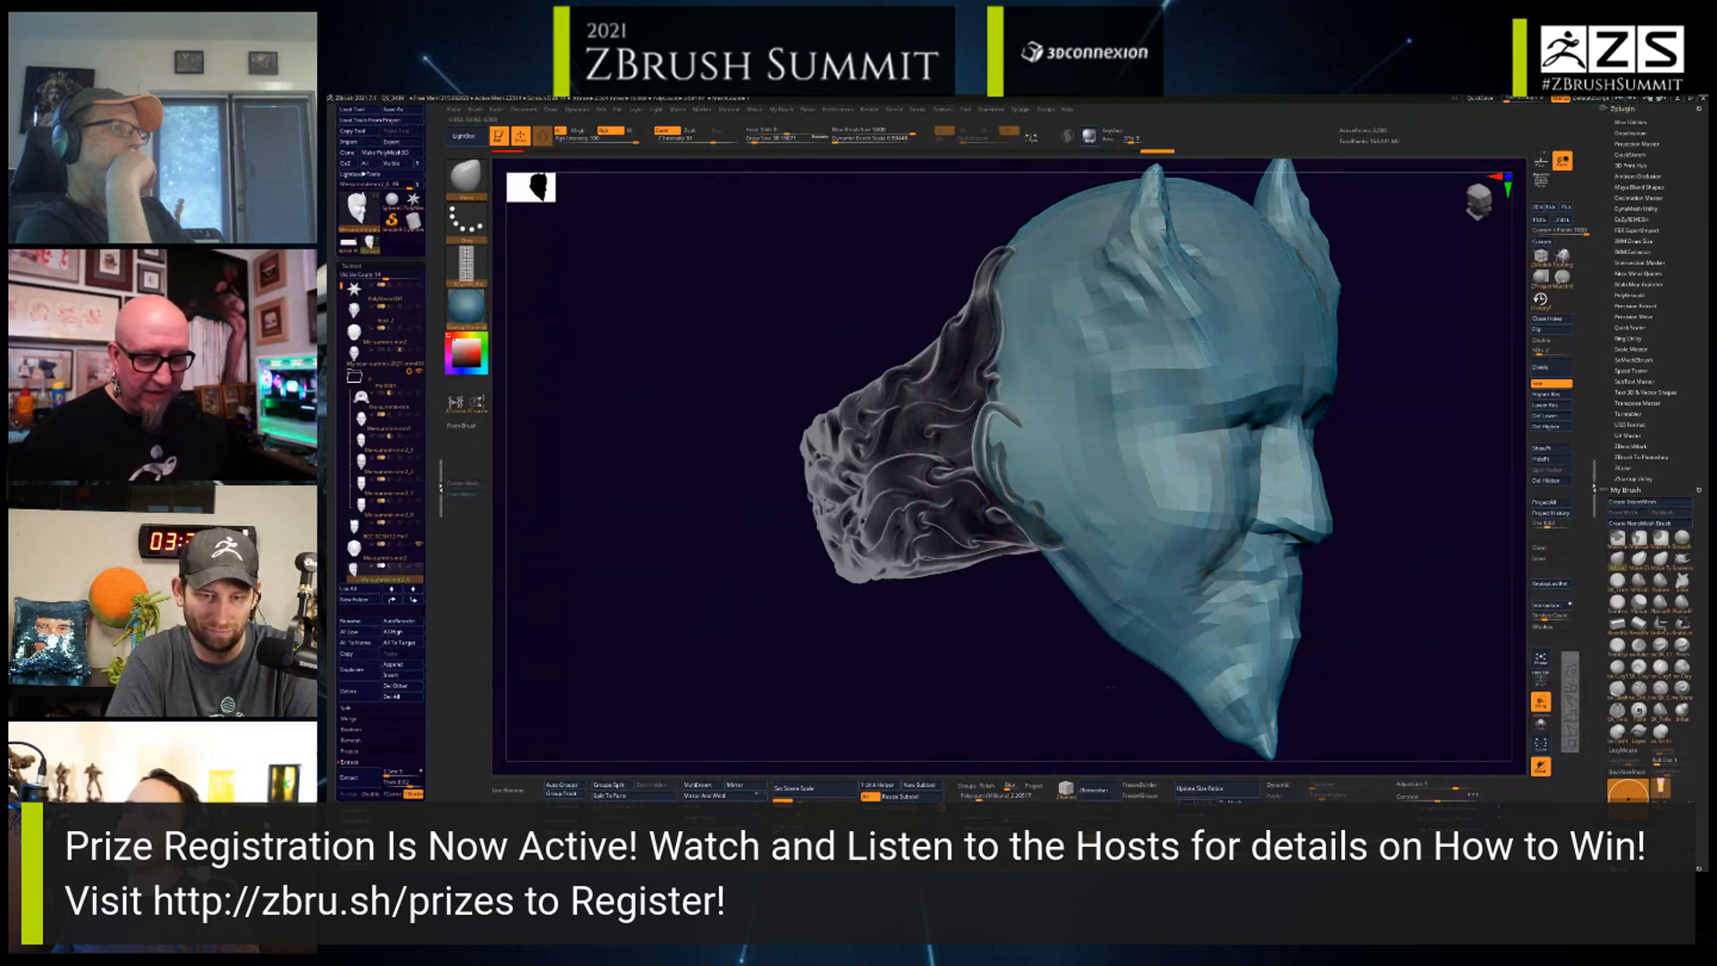
pyautogui.moveTo(939, 631)
pyautogui.mouseDown()
pyautogui.moveTo(1286, 515)
pyautogui.moveTo(1274, 608)
pyautogui.moveTo(1253, 583)
pyautogui.moveTo(1357, 519)
pyautogui.moveTo(1284, 521)
pyautogui.mouseUp()
pyautogui.press('space')
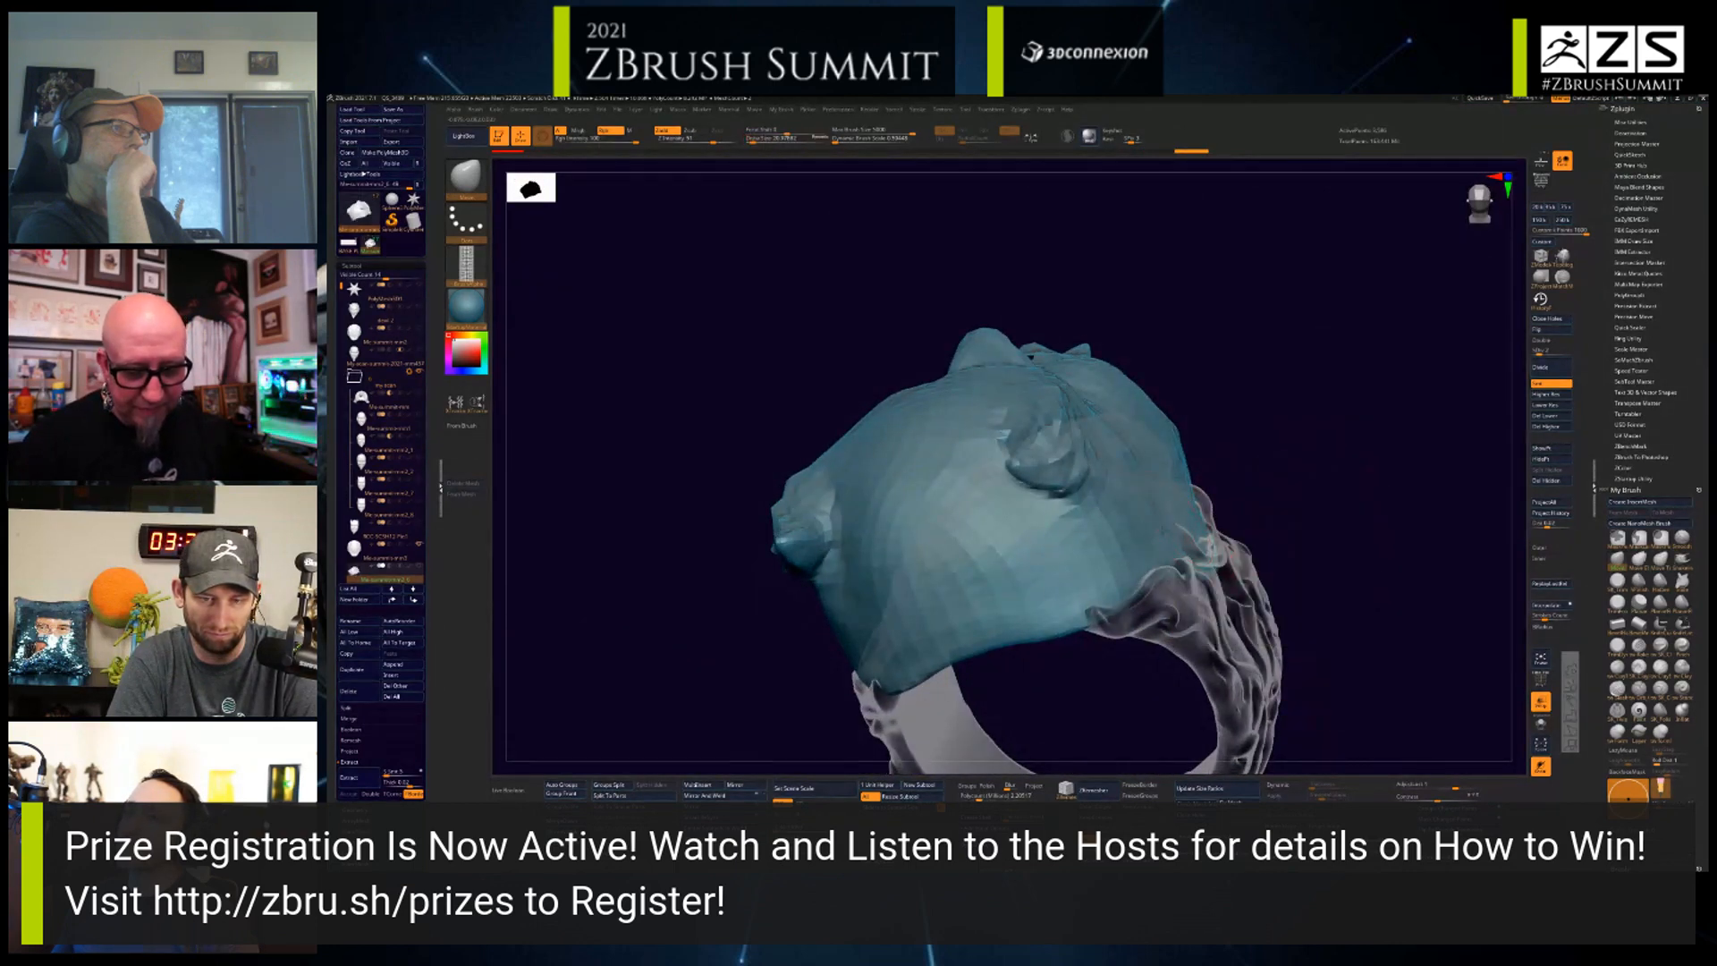
pyautogui.moveTo(1353, 463)
pyautogui.mouseDown()
pyautogui.moveTo(1330, 502)
pyautogui.moveTo(1333, 480)
pyautogui.moveTo(1326, 564)
pyautogui.moveTo(1203, 567)
pyautogui.mouseUp()
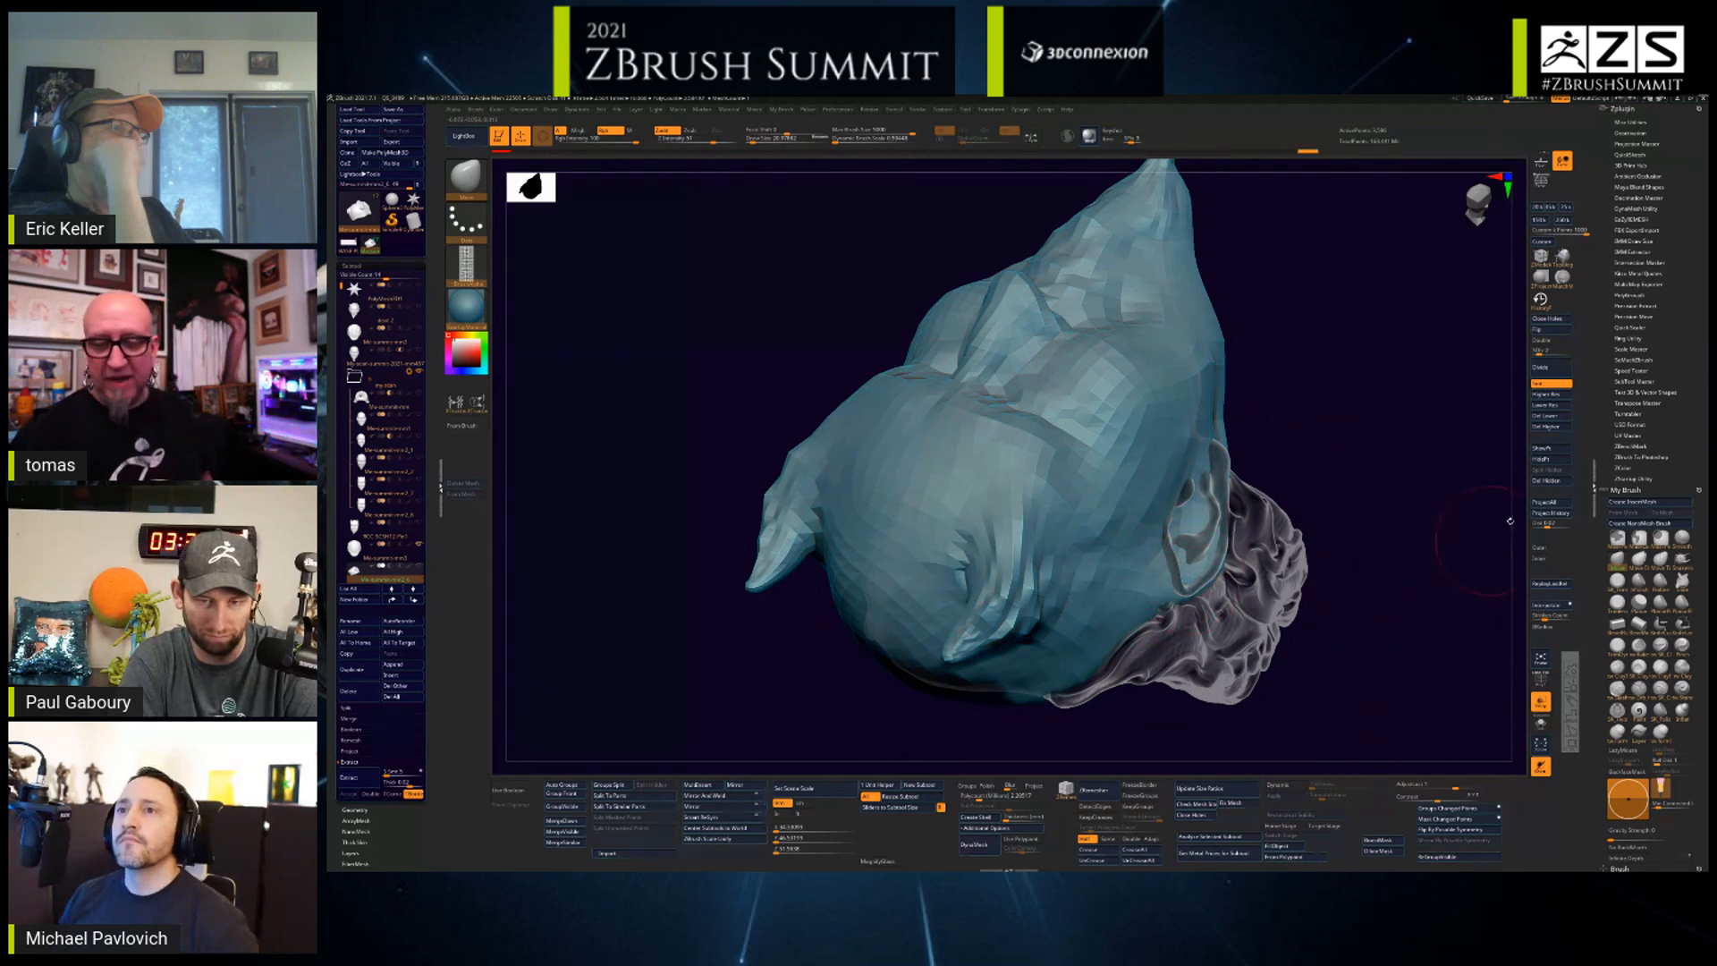
# - Step the head up through its higher subdivision levels, smoothing the ear along the way
pyautogui.hotkey('ctrl', 'd')
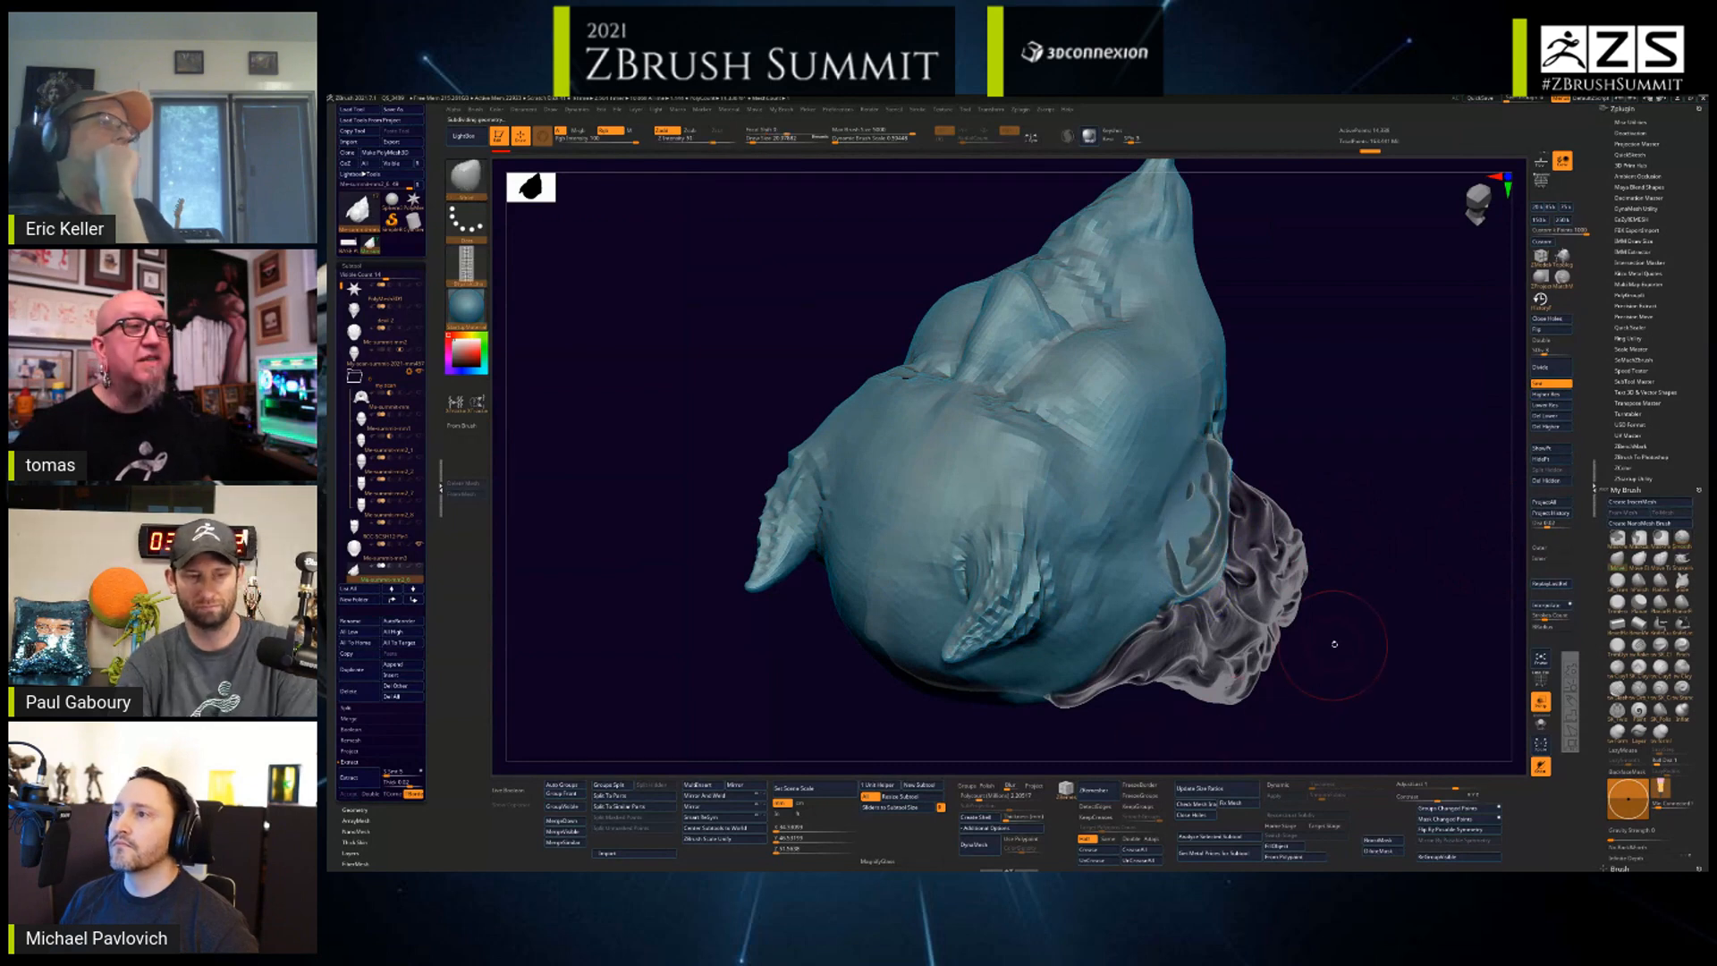
pyautogui.moveTo(1392, 580); pyautogui.dragTo(1342, 557)
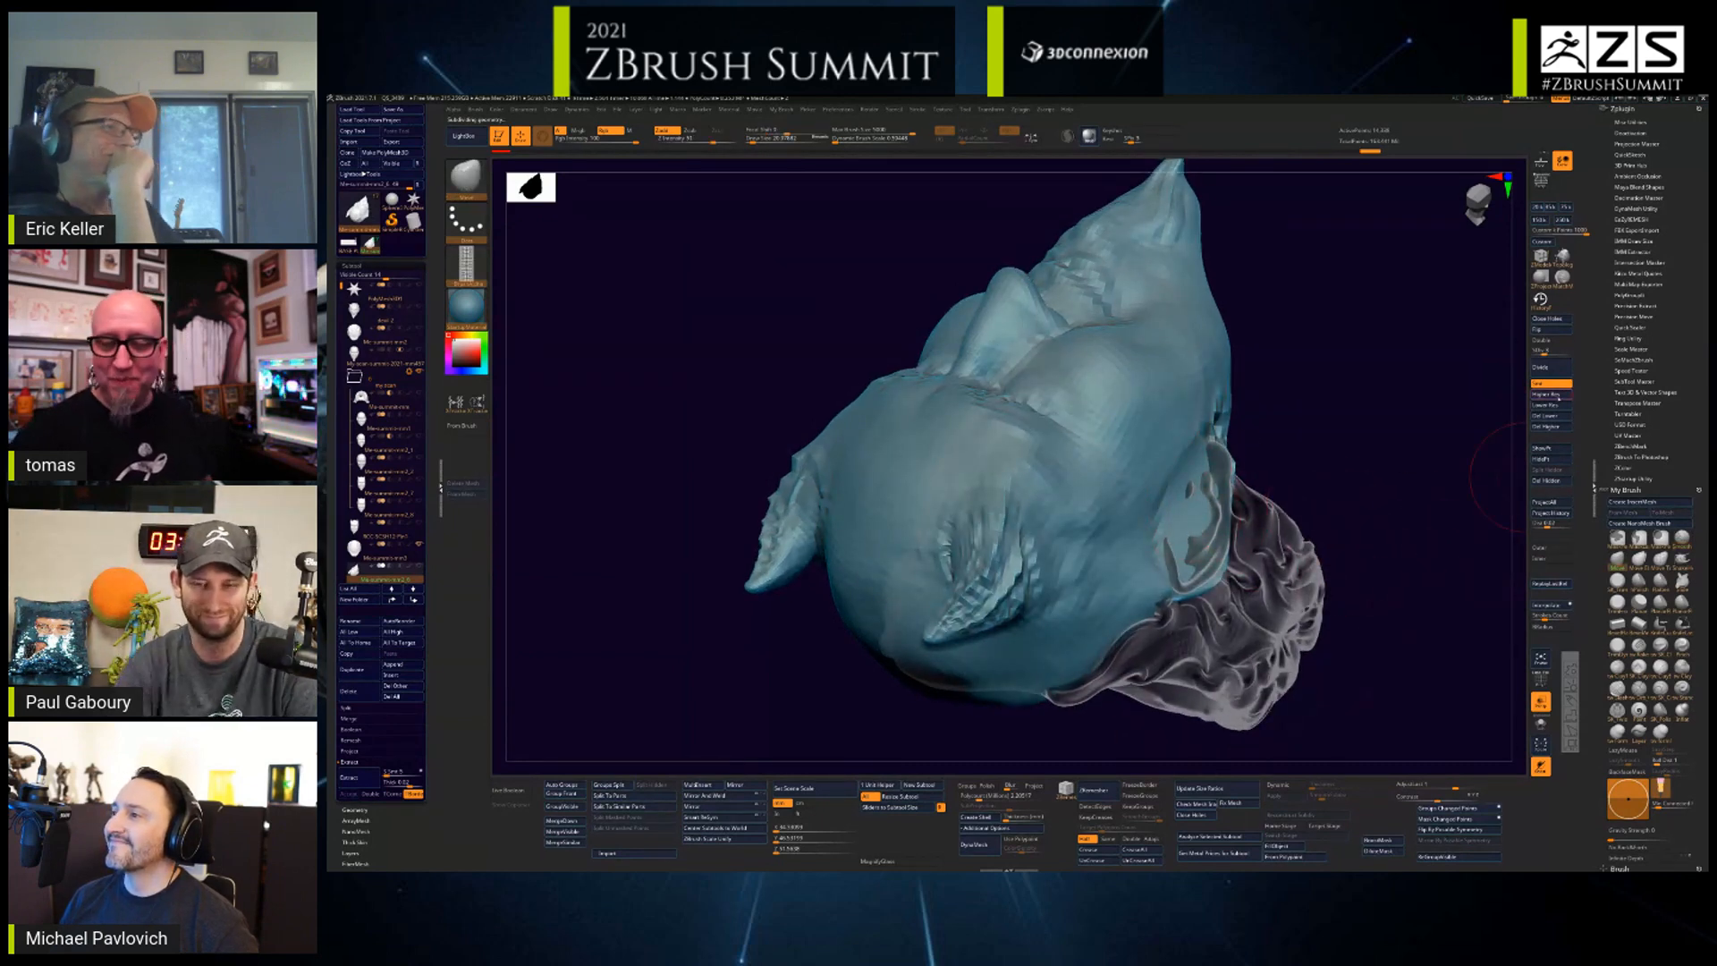
pyautogui.press('d')
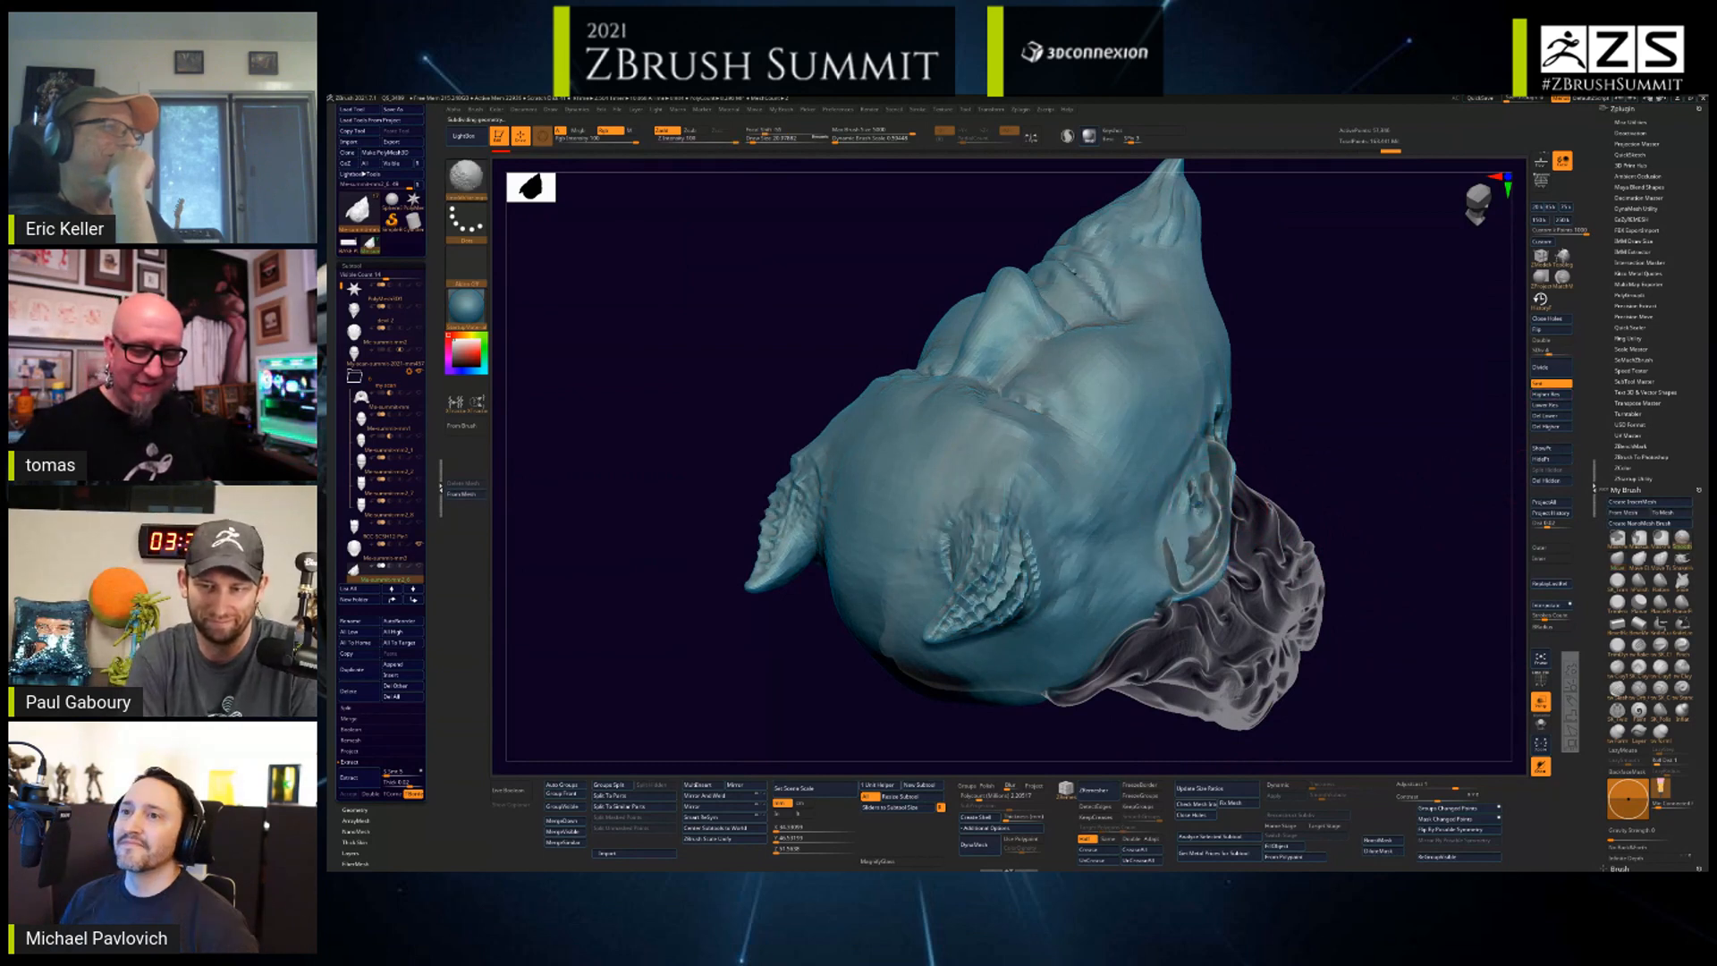
pyautogui.keyDown('shift'); pyautogui.moveTo(1203, 482); pyautogui.dragTo(1209, 501); pyautogui.keyUp('shift')
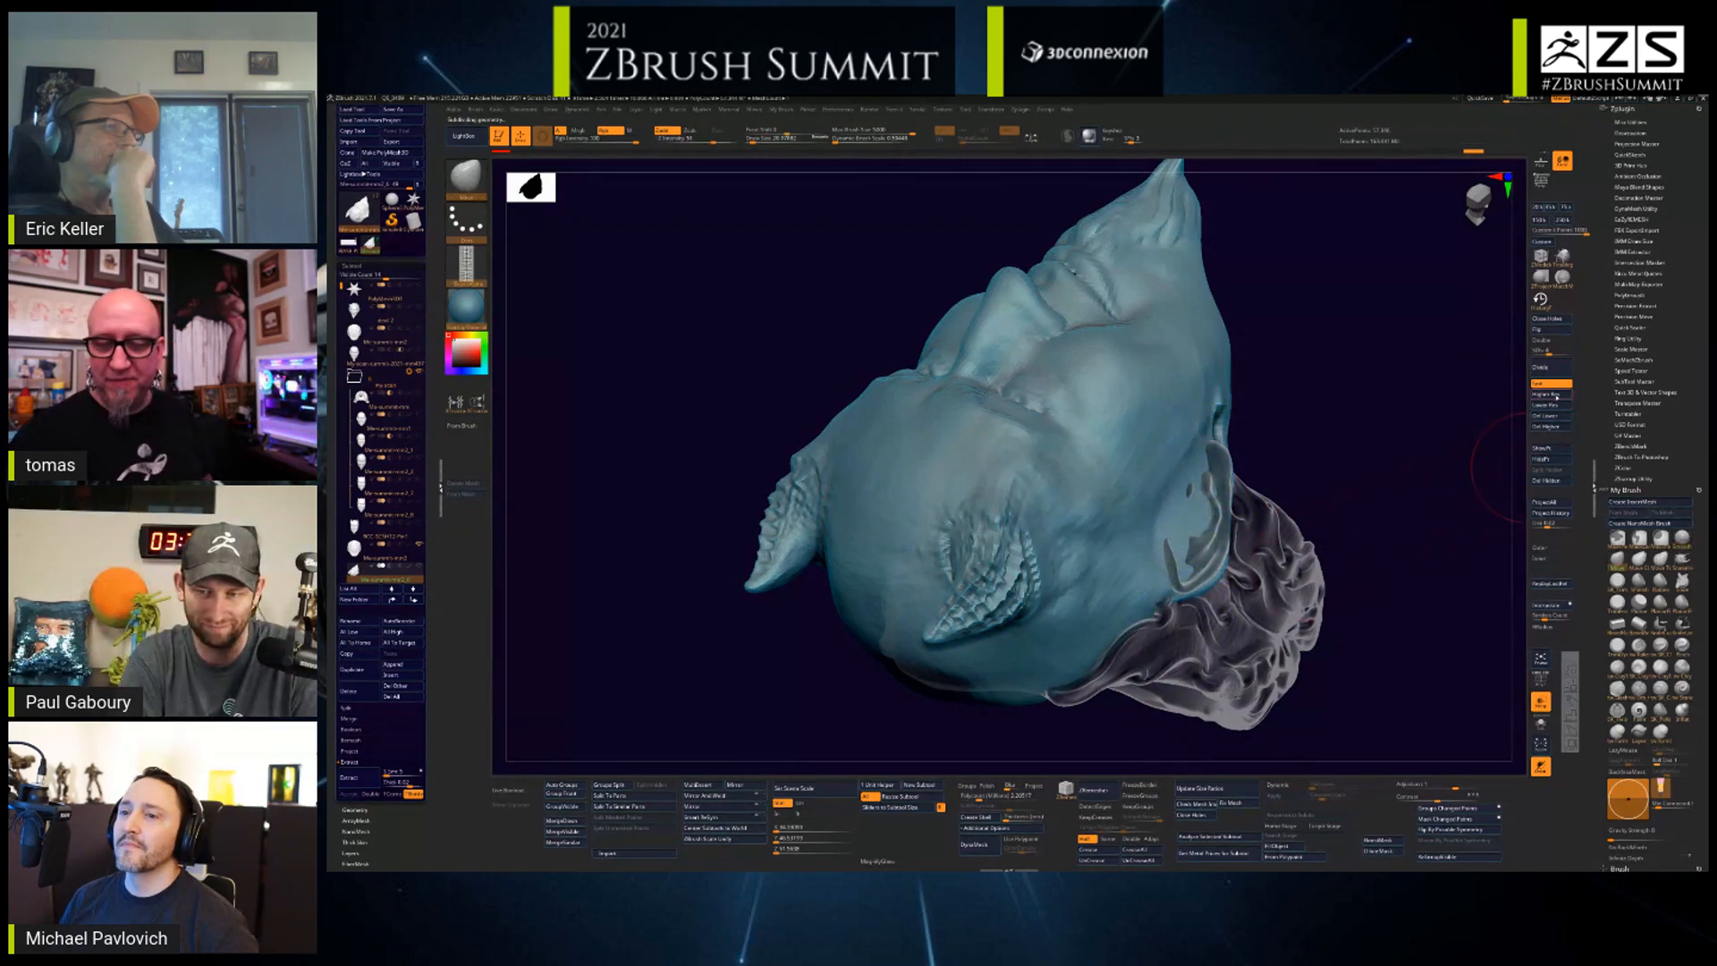
pyautogui.press('d')
pyautogui.press('d')
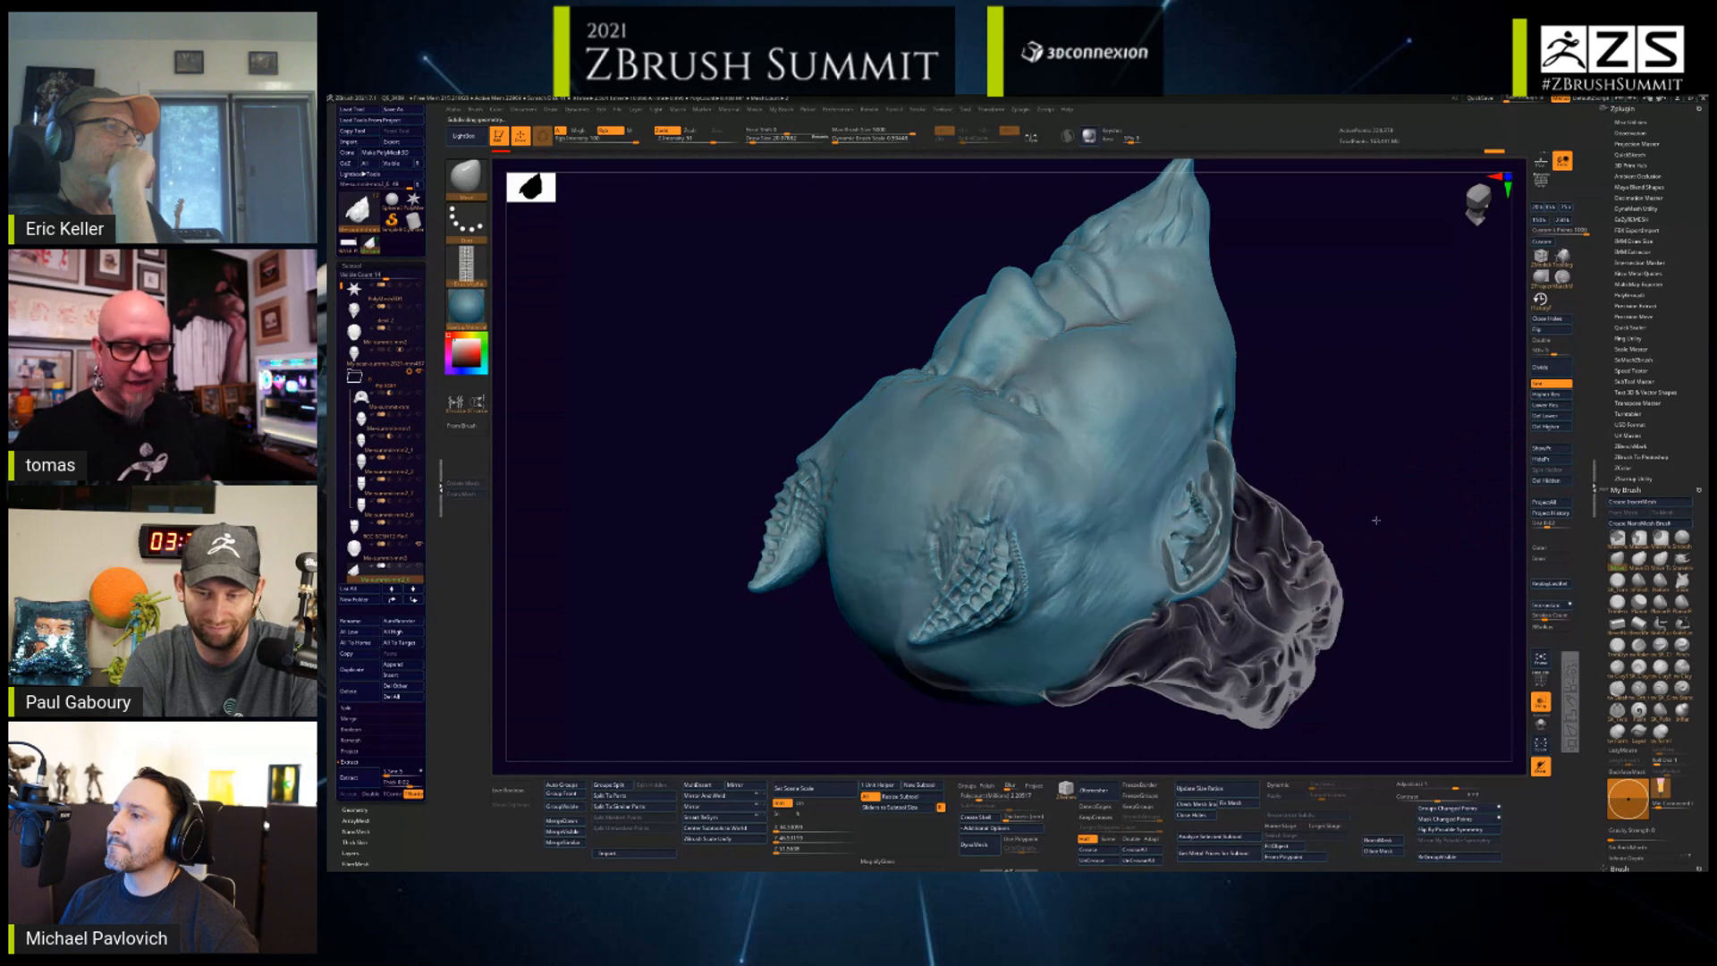
pyautogui.hotkey('shift', 'd')
pyautogui.keyDown('shift'); pyautogui.moveTo(1195, 501); pyautogui.dragTo(1179, 521); pyautogui.keyUp('shift')
pyautogui.keyDown('shift'); pyautogui.moveTo(1205, 581); pyautogui.dragTo(1206, 577); pyautogui.keyUp('shift')
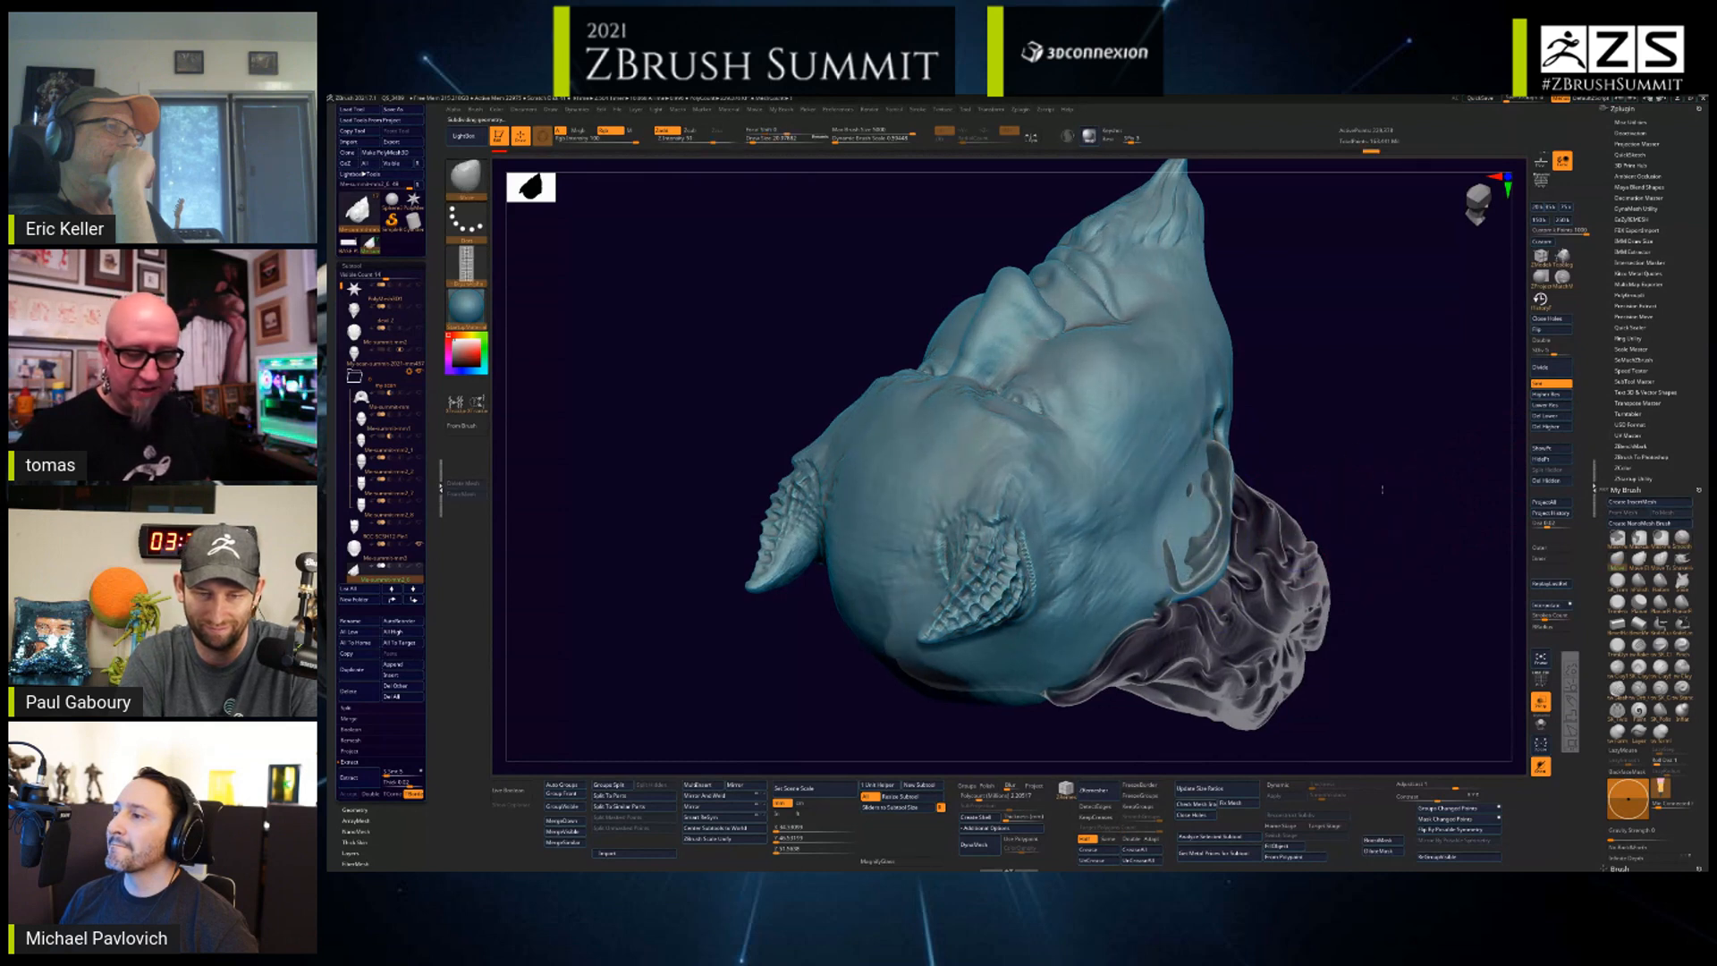
# - Mask the ear area on the head with a lasso, undoing the first attempt and redrawing the mask
pyautogui.moveTo(1387, 487)
pyautogui.mouseDown()
pyautogui.moveTo(1372, 467)
pyautogui.moveTo(1368, 491)
pyautogui.moveTo(1403, 475)
pyautogui.moveTo(1404, 447)
pyautogui.mouseUp()
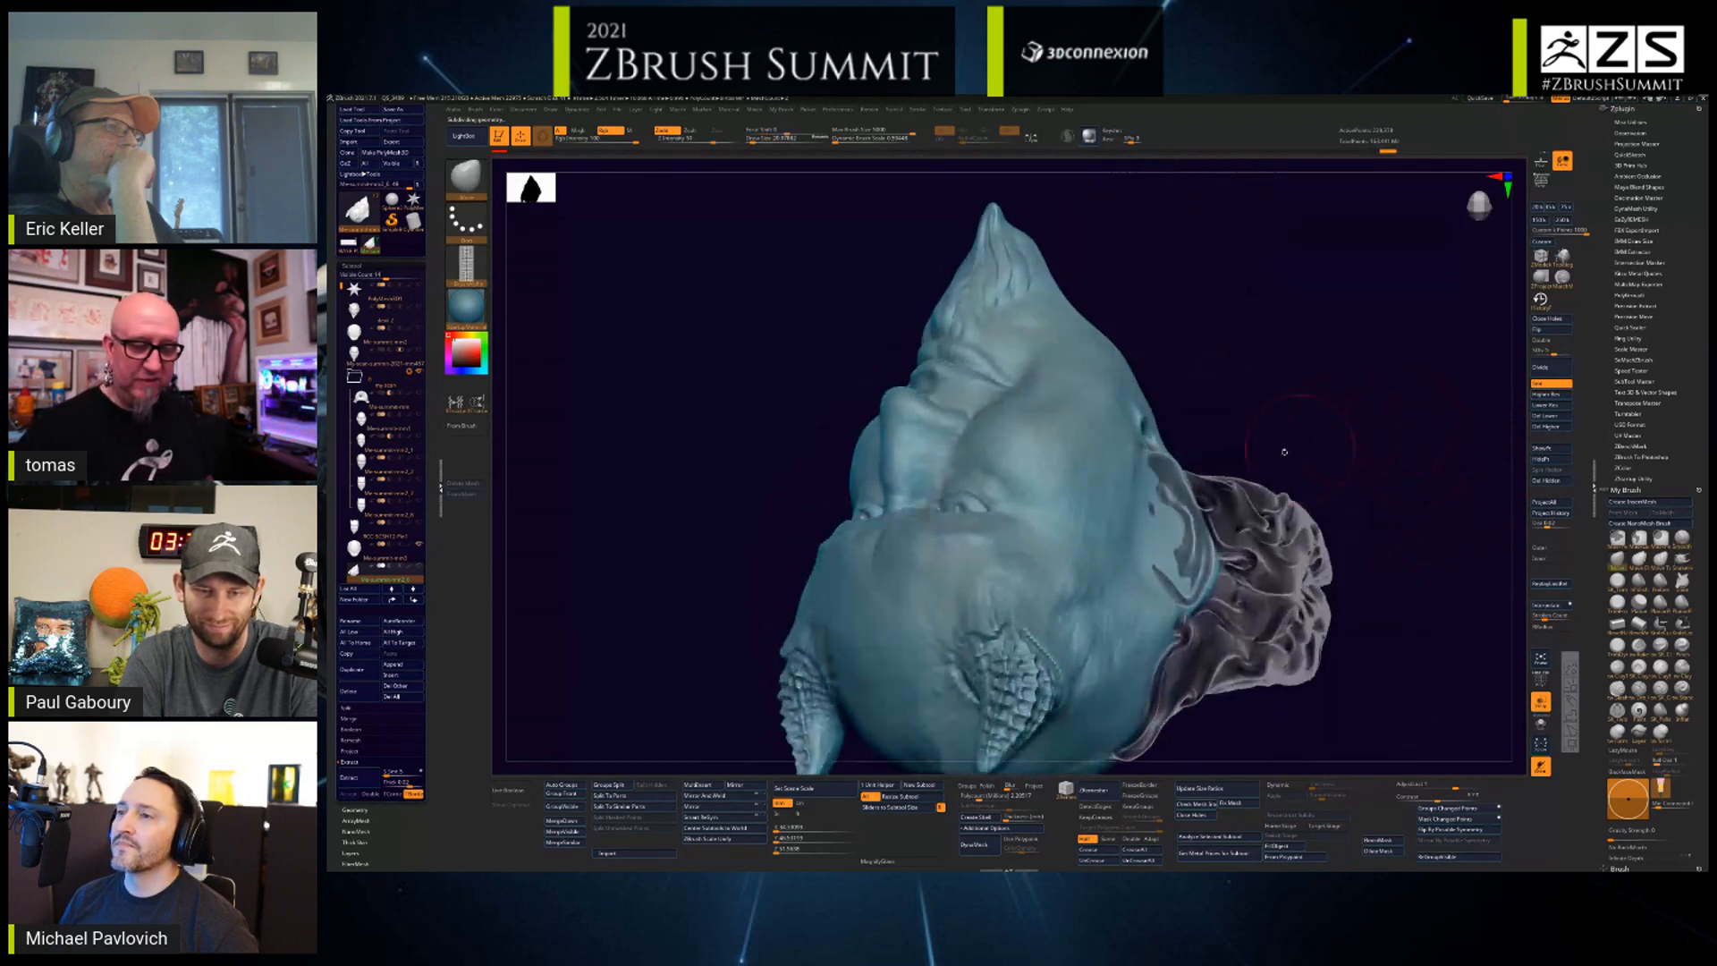
pyautogui.moveTo(1166, 384)
pyautogui.keyDown('ctrl'); pyautogui.mouseDown()
pyautogui.moveTo(1252, 519)
pyautogui.moveTo(1245, 483)
pyautogui.mouseUp(); pyautogui.keyUp('ctrl')
pyautogui.hotkey('ctrl', 'z')
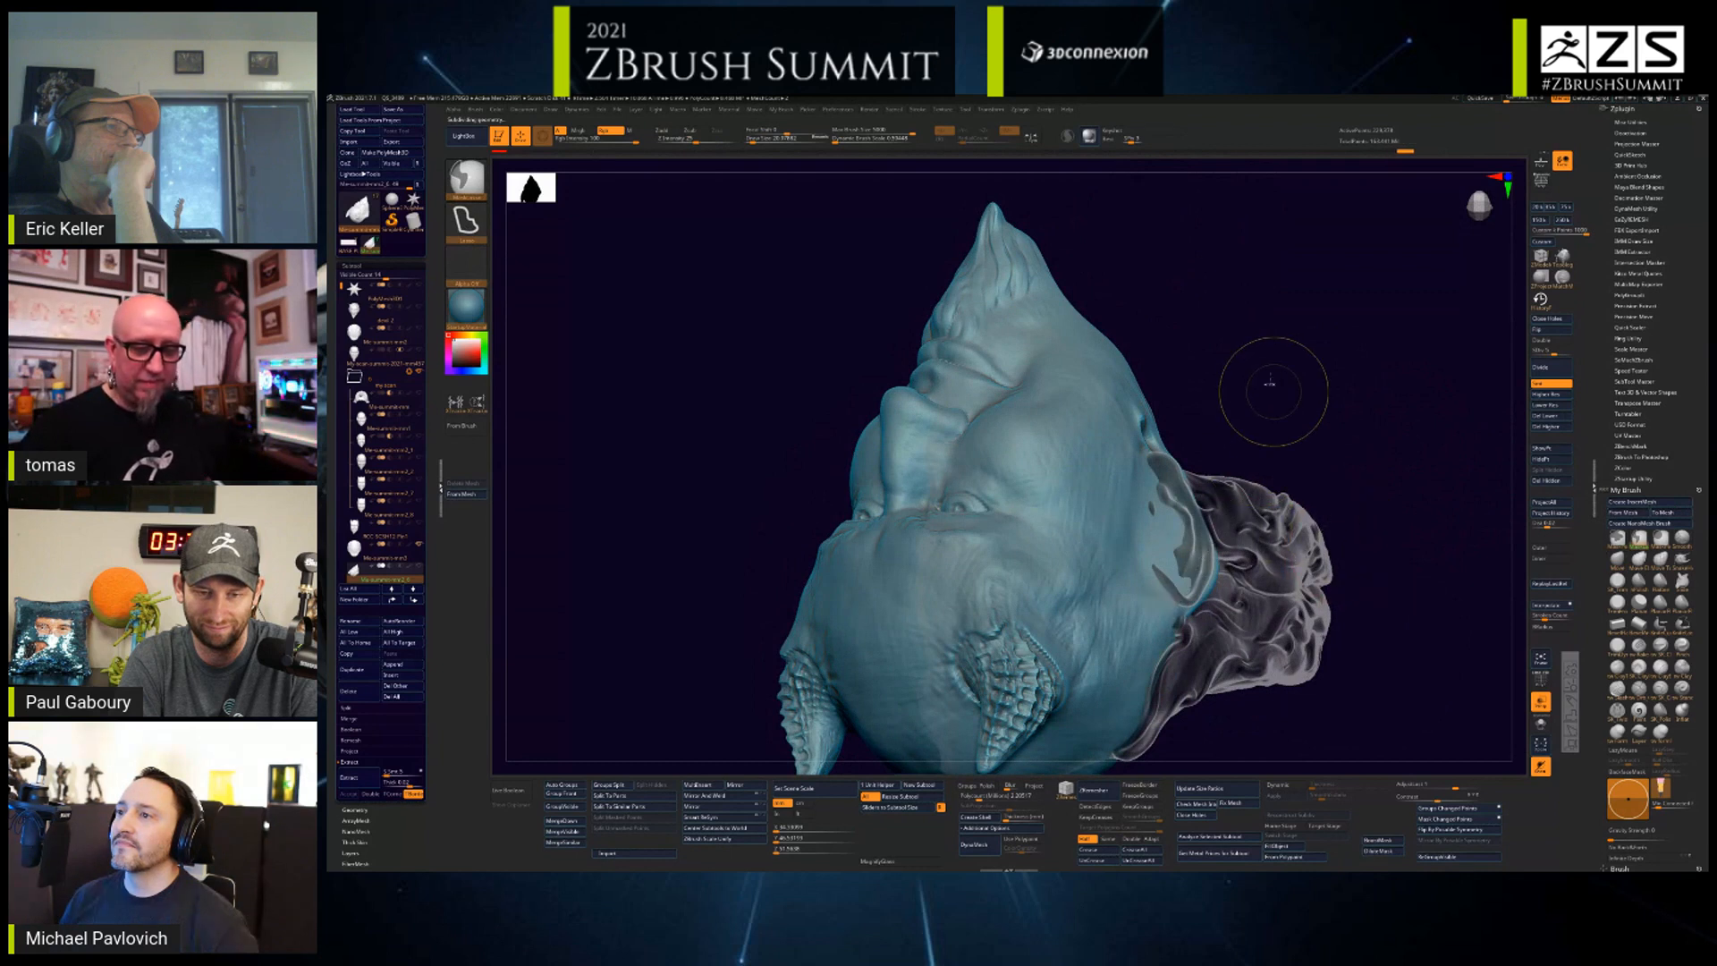
pyautogui.moveTo(1263, 388)
pyautogui.keyDown('ctrl'); pyautogui.mouseDown()
pyautogui.moveTo(1170, 577)
pyautogui.moveTo(1301, 582)
pyautogui.moveTo(1292, 500)
pyautogui.mouseUp(); pyautogui.keyUp('ctrl')
pyautogui.moveTo(1221, 416)
pyautogui.keyDown('ctrl'); pyautogui.mouseDown()
pyautogui.moveTo(1134, 479)
pyautogui.moveTo(1229, 572)
pyautogui.moveTo(1239, 528)
pyautogui.mouseUp(); pyautogui.keyUp('ctrl')
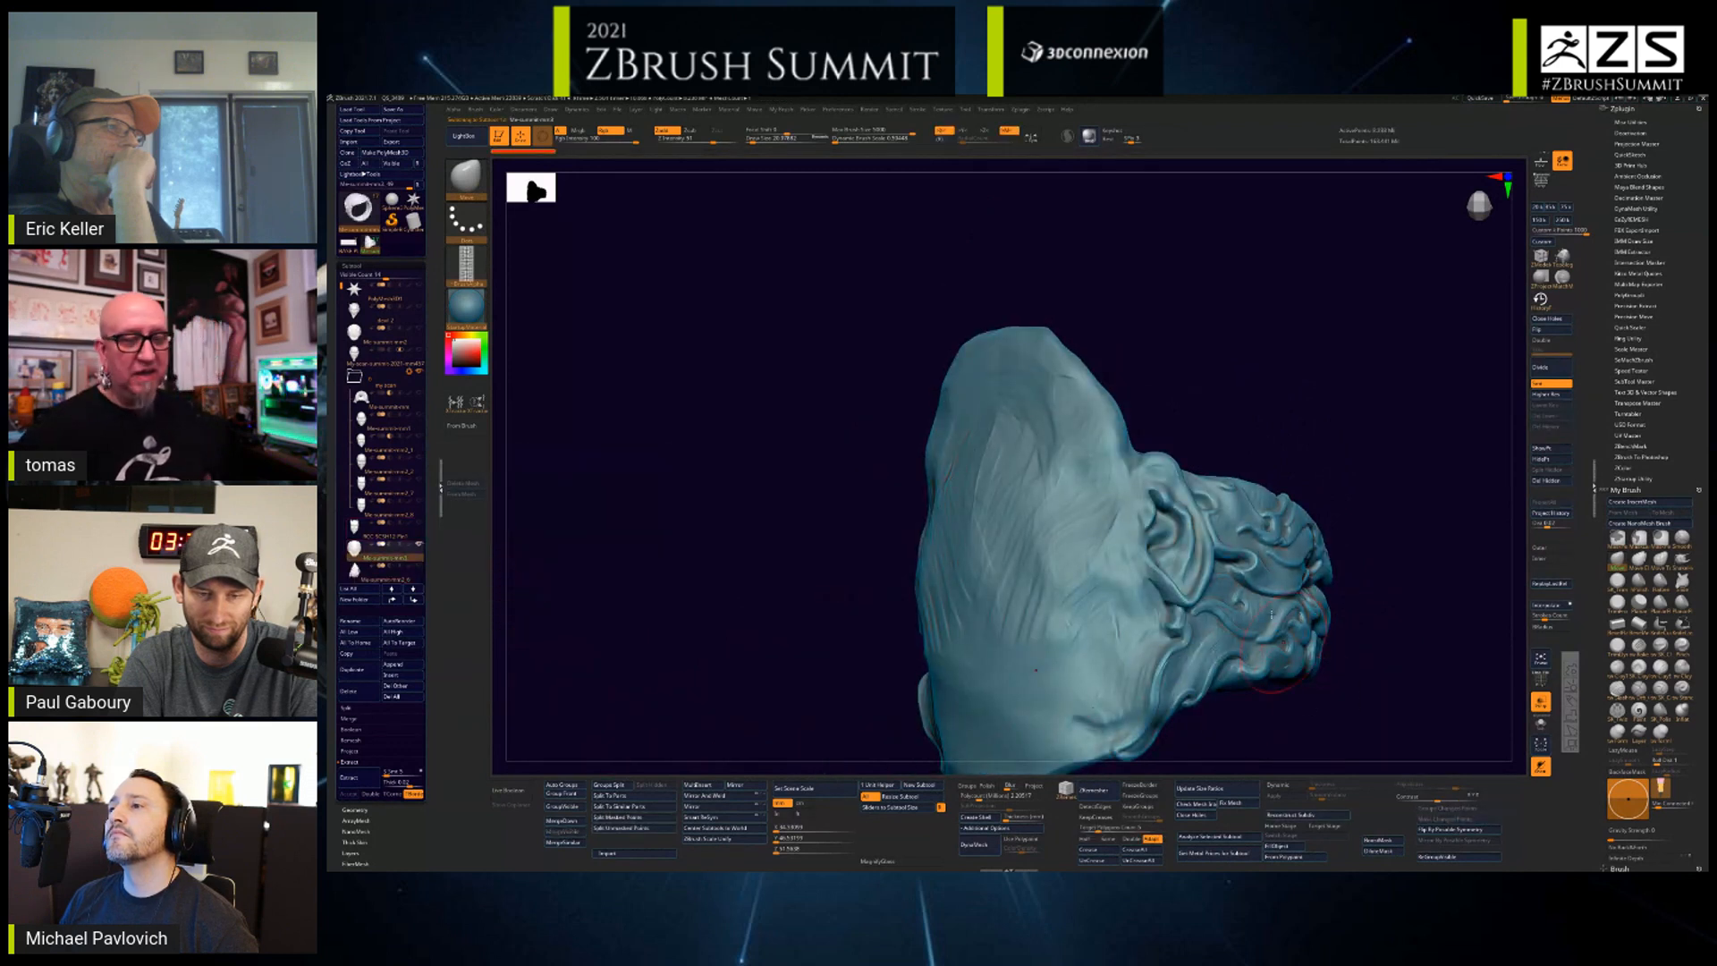
# - Return to the remeshed head subtool and invert its mask so only the ear can be edited
pyautogui.press('ctrl')
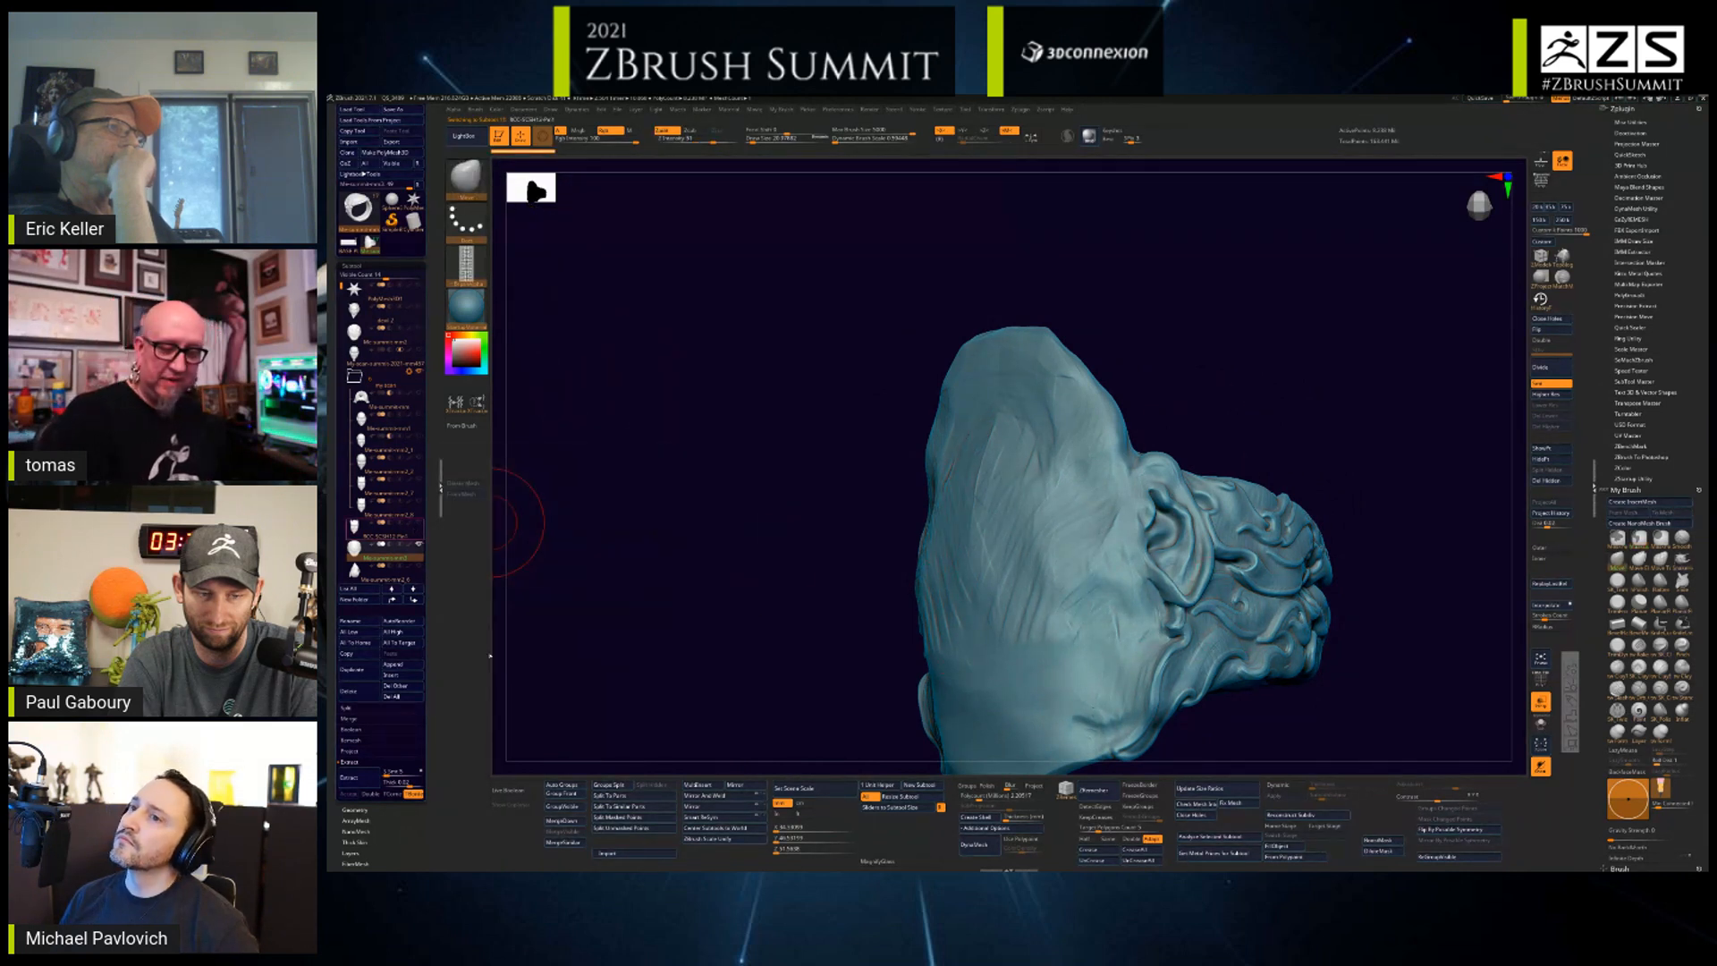
pyautogui.click(385, 537)
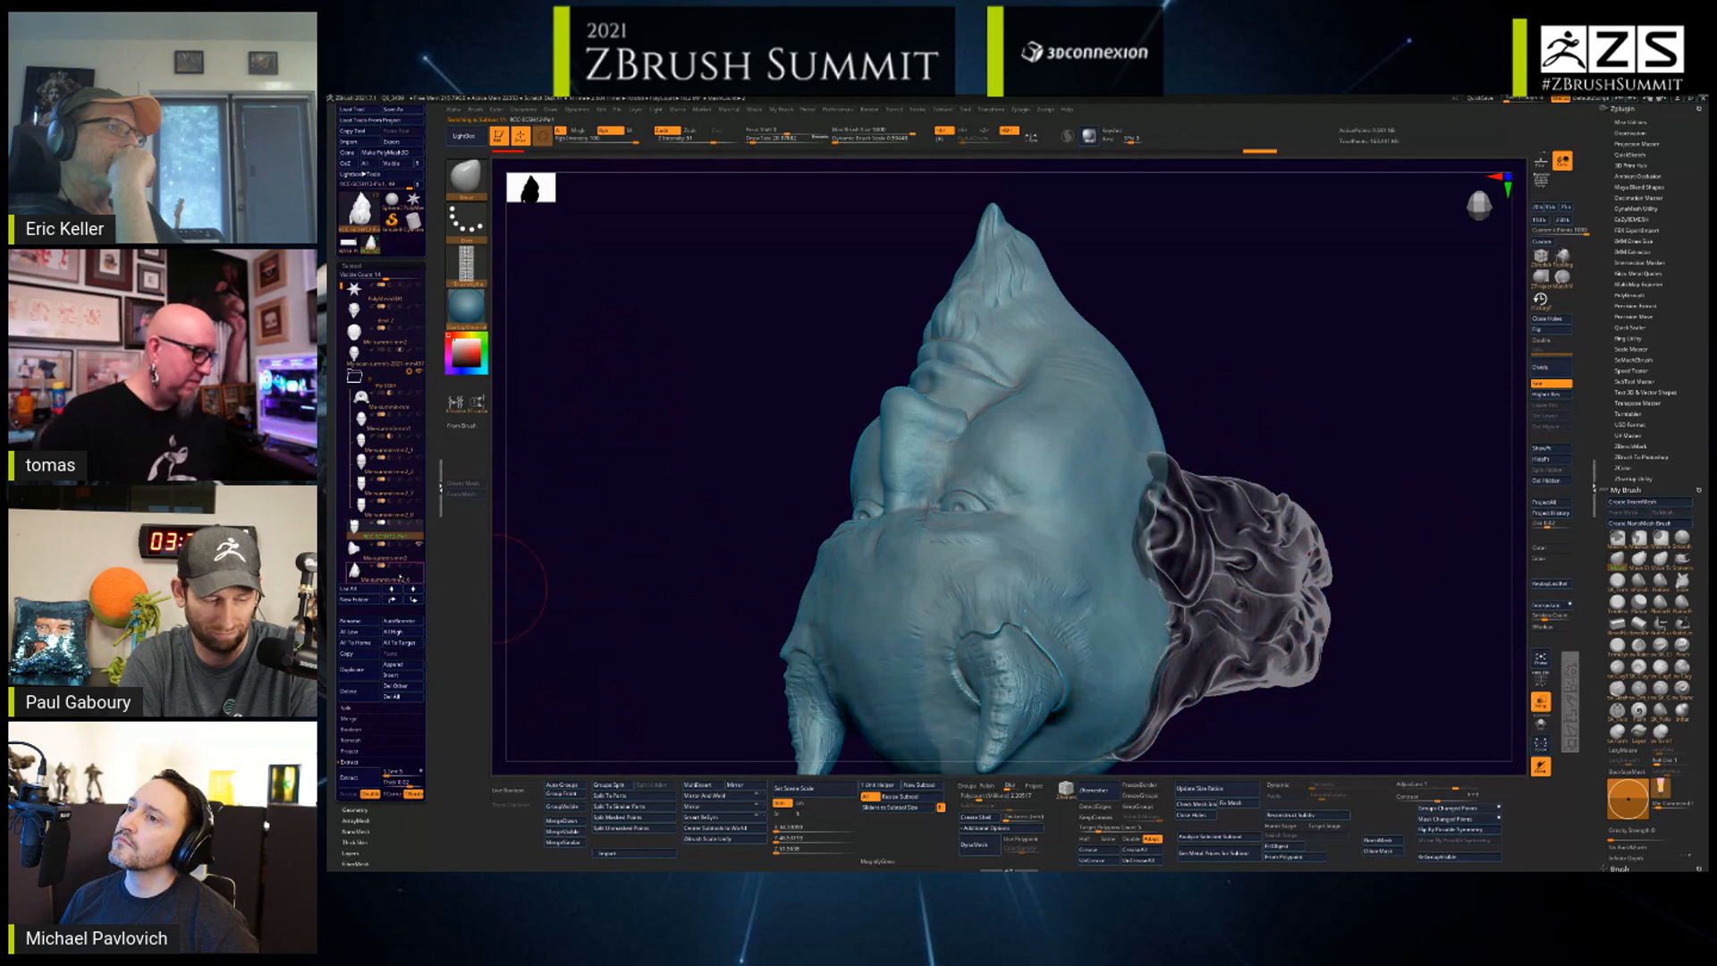
pyautogui.click(384, 574)
pyautogui.moveTo(1344, 686); pyautogui.dragTo(1388, 671)
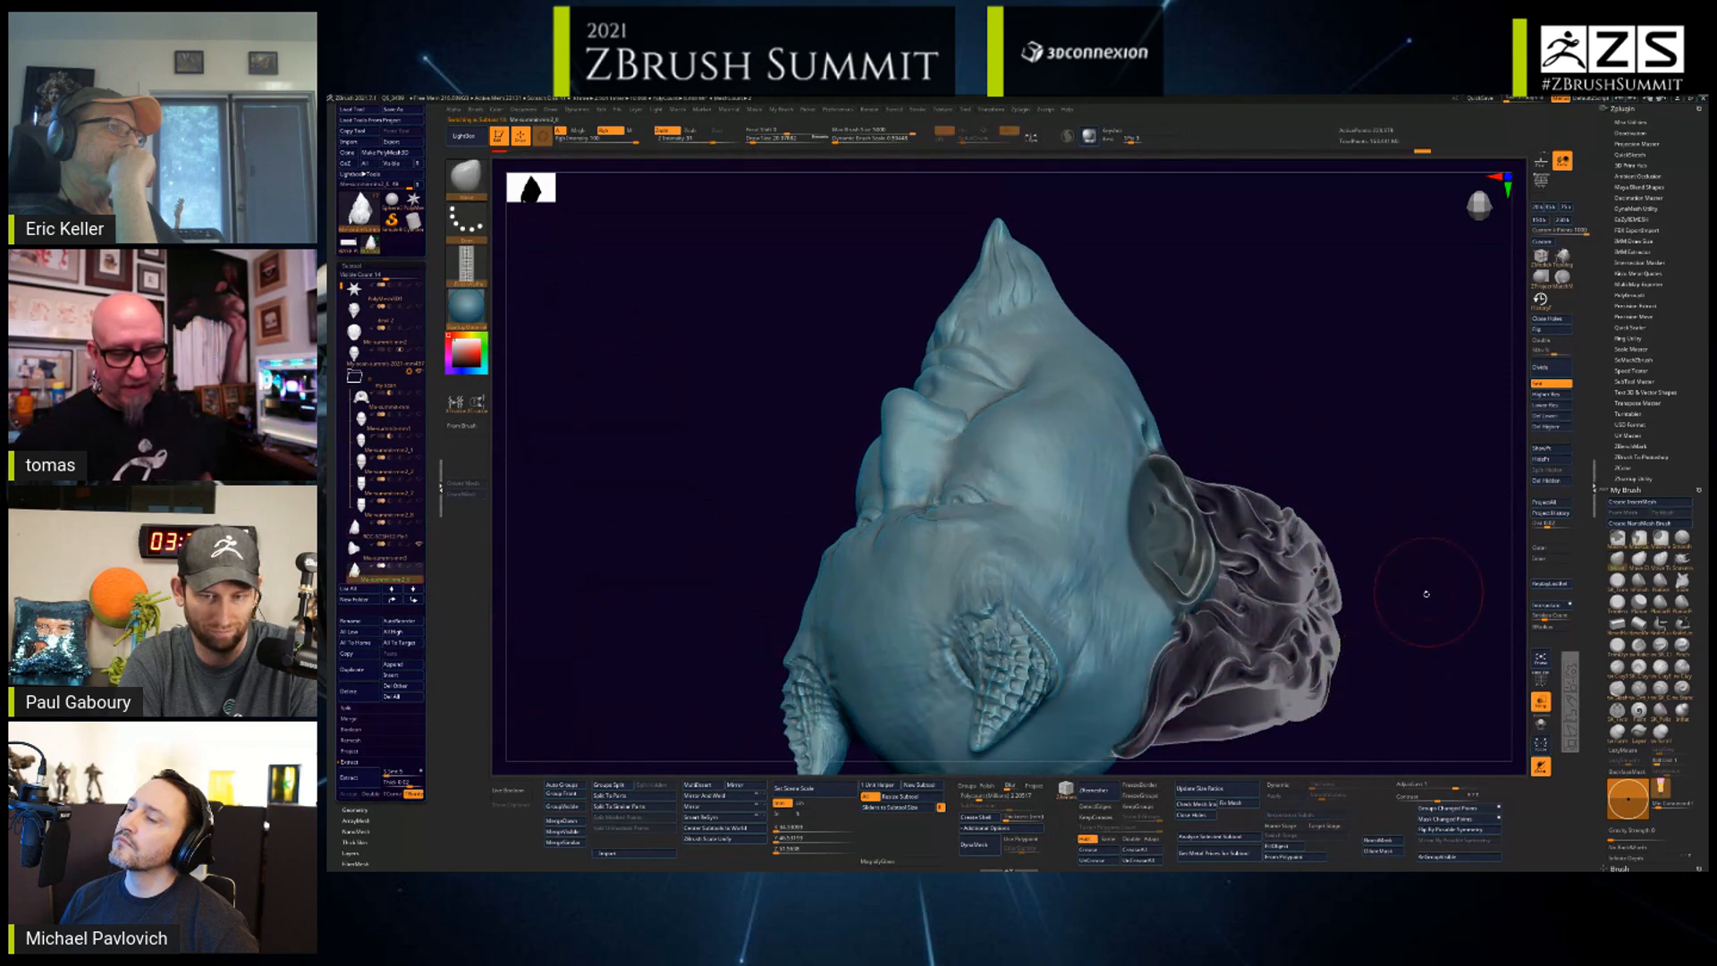
pyautogui.moveTo(1426, 594)
pyautogui.mouseDown()
pyautogui.moveTo(1315, 594)
pyautogui.moveTo(1429, 594)
pyautogui.moveTo(1428, 658)
pyautogui.mouseUp()
pyautogui.keyDown('ctrl'); pyautogui.click(1419, 671); pyautogui.keyUp('ctrl')
# - Sculpt the rim and inner folds of the unmasked ear with a build-up brush, following the ring's ear
pyautogui.press('2')
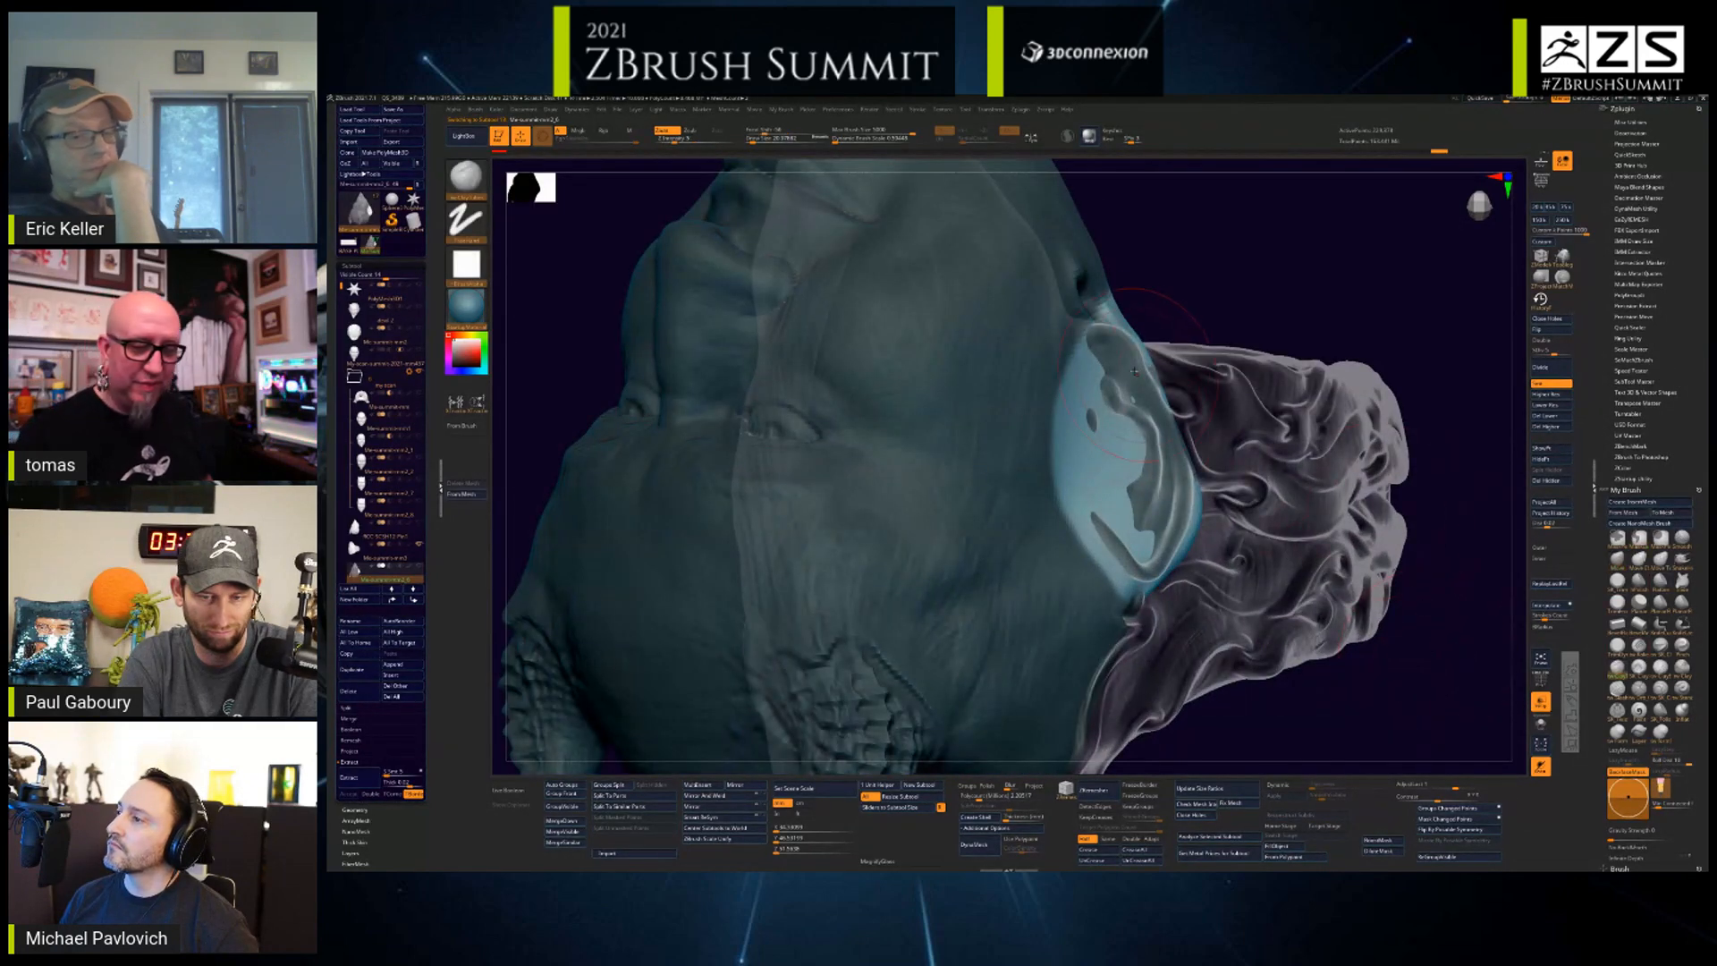
pyautogui.moveTo(1118, 413); pyautogui.dragTo(1112, 414, button='right')
pyautogui.click(1660, 667)
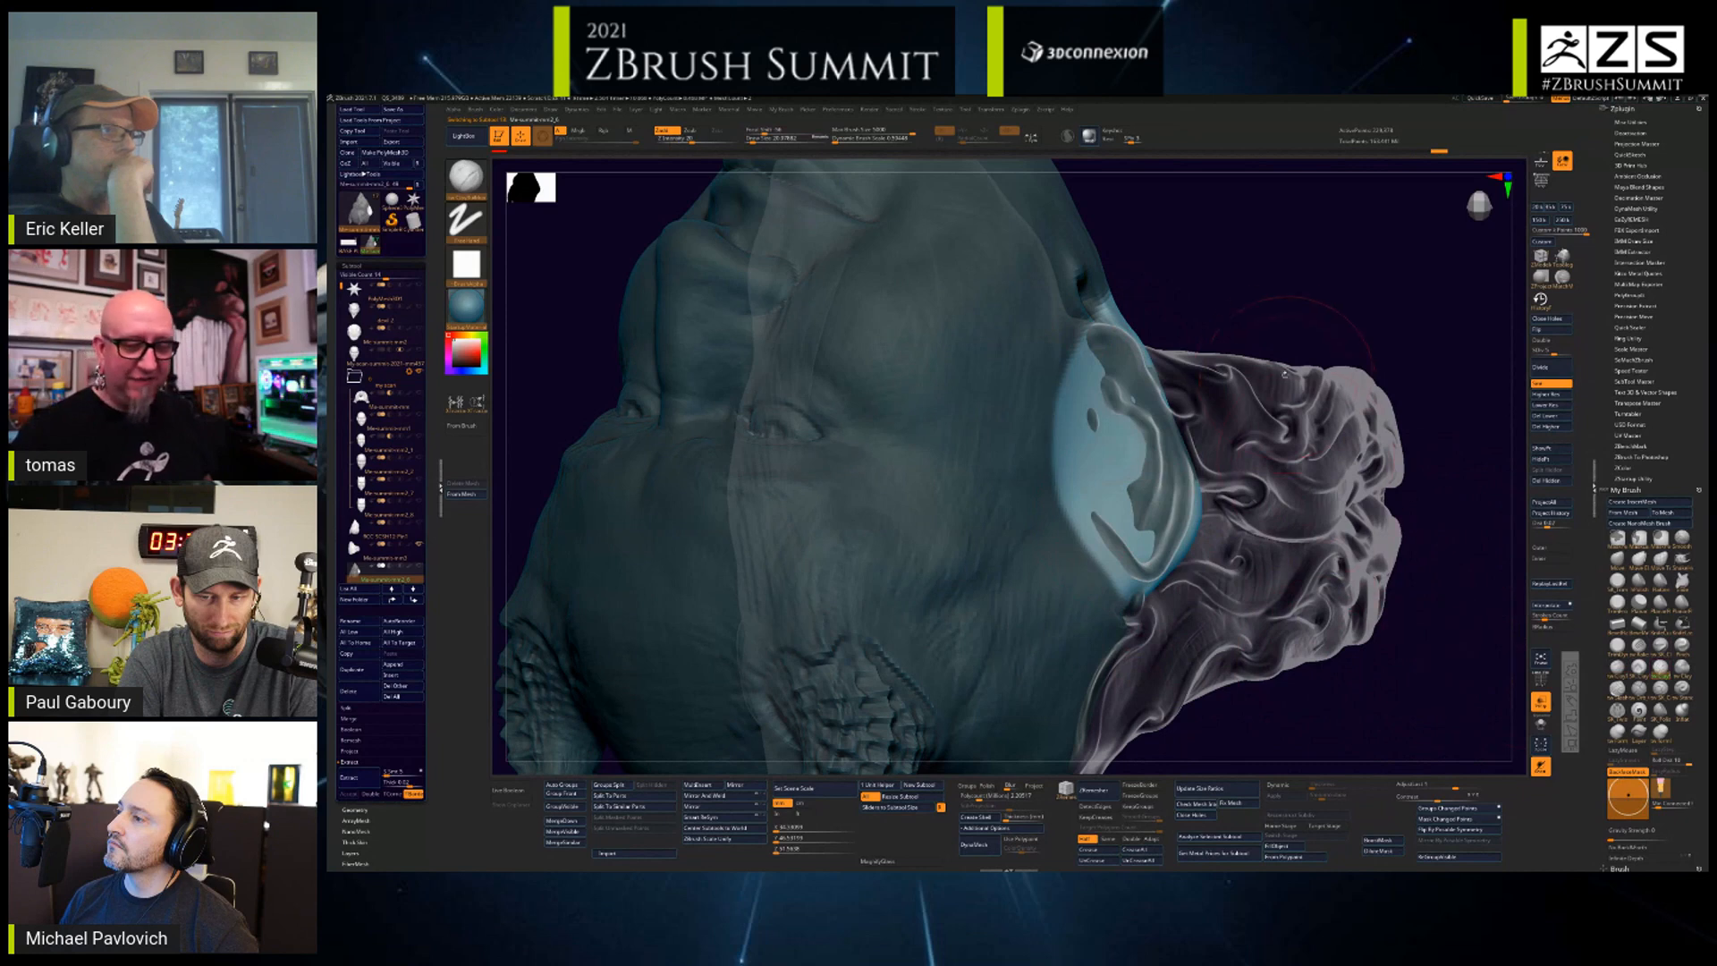
pyautogui.moveTo(1285, 374); pyautogui.dragTo(1284, 381, button='right')
pyautogui.moveTo(1286, 354); pyautogui.dragTo(1277, 354)
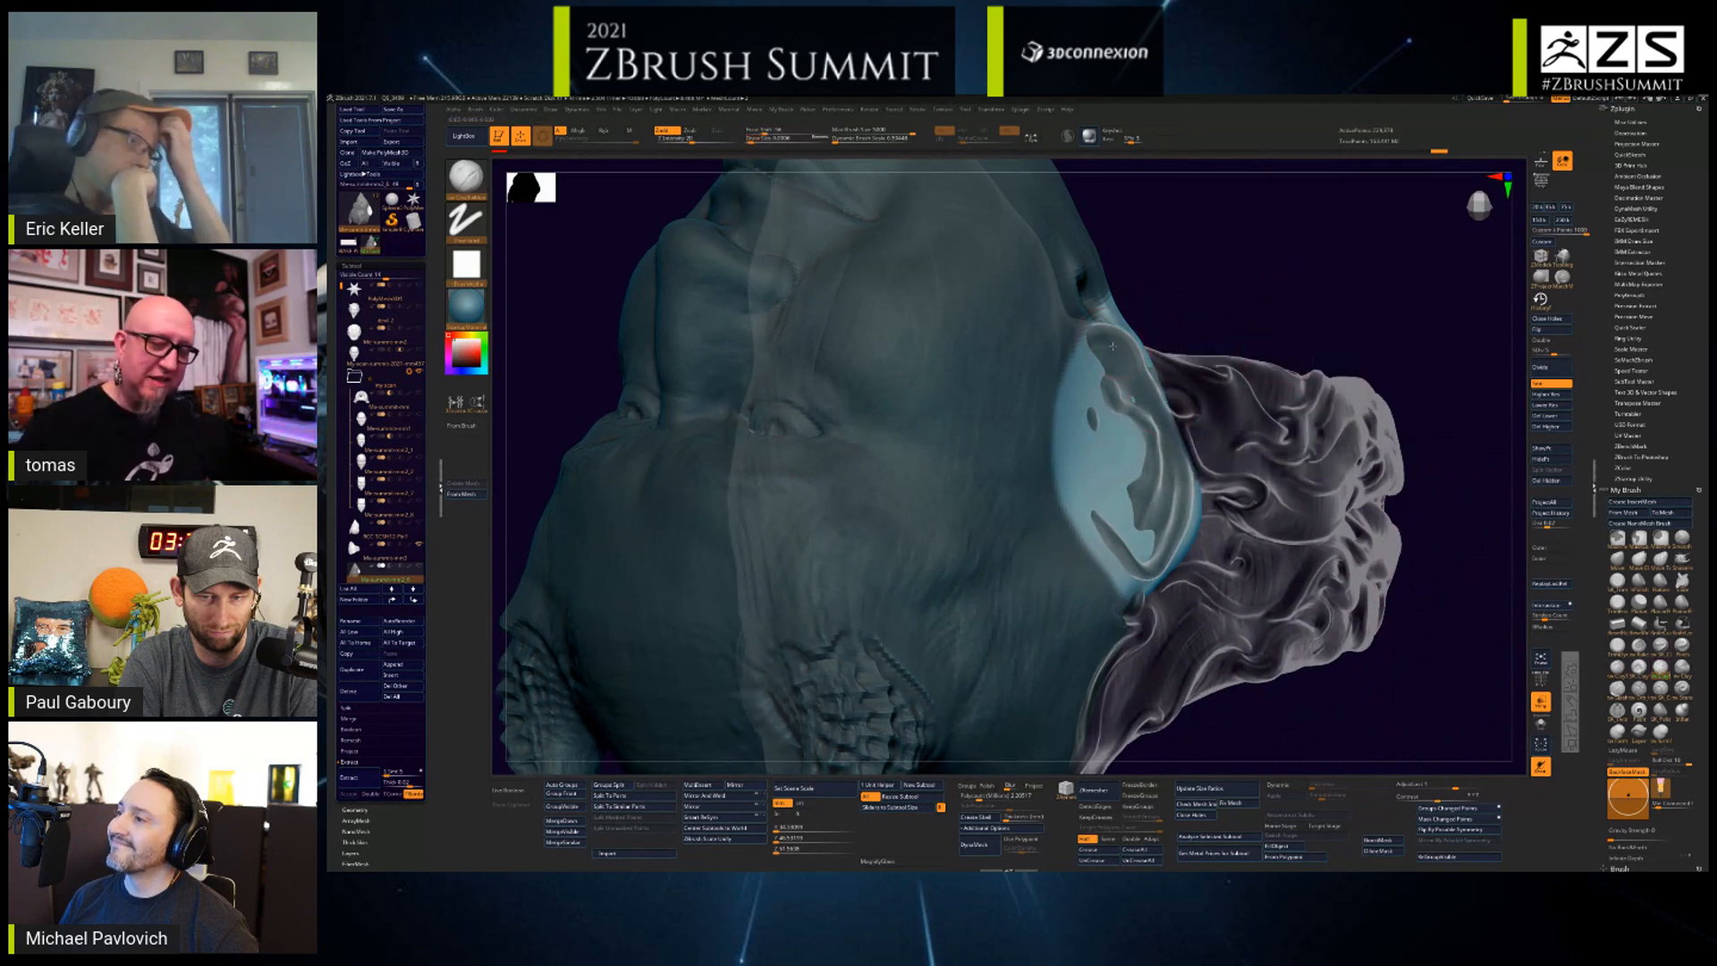
pyautogui.moveTo(1112, 346); pyautogui.dragTo(1169, 524)
pyautogui.moveTo(1154, 425)
pyautogui.mouseDown()
pyautogui.moveTo(1161, 542)
pyautogui.moveTo(1111, 456)
pyautogui.moveTo(1141, 464)
pyautogui.moveTo(1120, 484)
pyautogui.moveTo(1109, 463)
pyautogui.moveTo(1145, 477)
pyautogui.mouseUp()
pyautogui.moveTo(1096, 437)
pyautogui.mouseDown()
pyautogui.moveTo(1091, 460)
pyautogui.moveTo(1091, 390)
pyautogui.mouseUp()
pyautogui.moveTo(1120, 494)
pyautogui.mouseDown()
pyautogui.moveTo(1138, 547)
pyautogui.moveTo(1162, 483)
pyautogui.moveTo(1159, 403)
pyautogui.mouseUp()
pyautogui.press('shift')
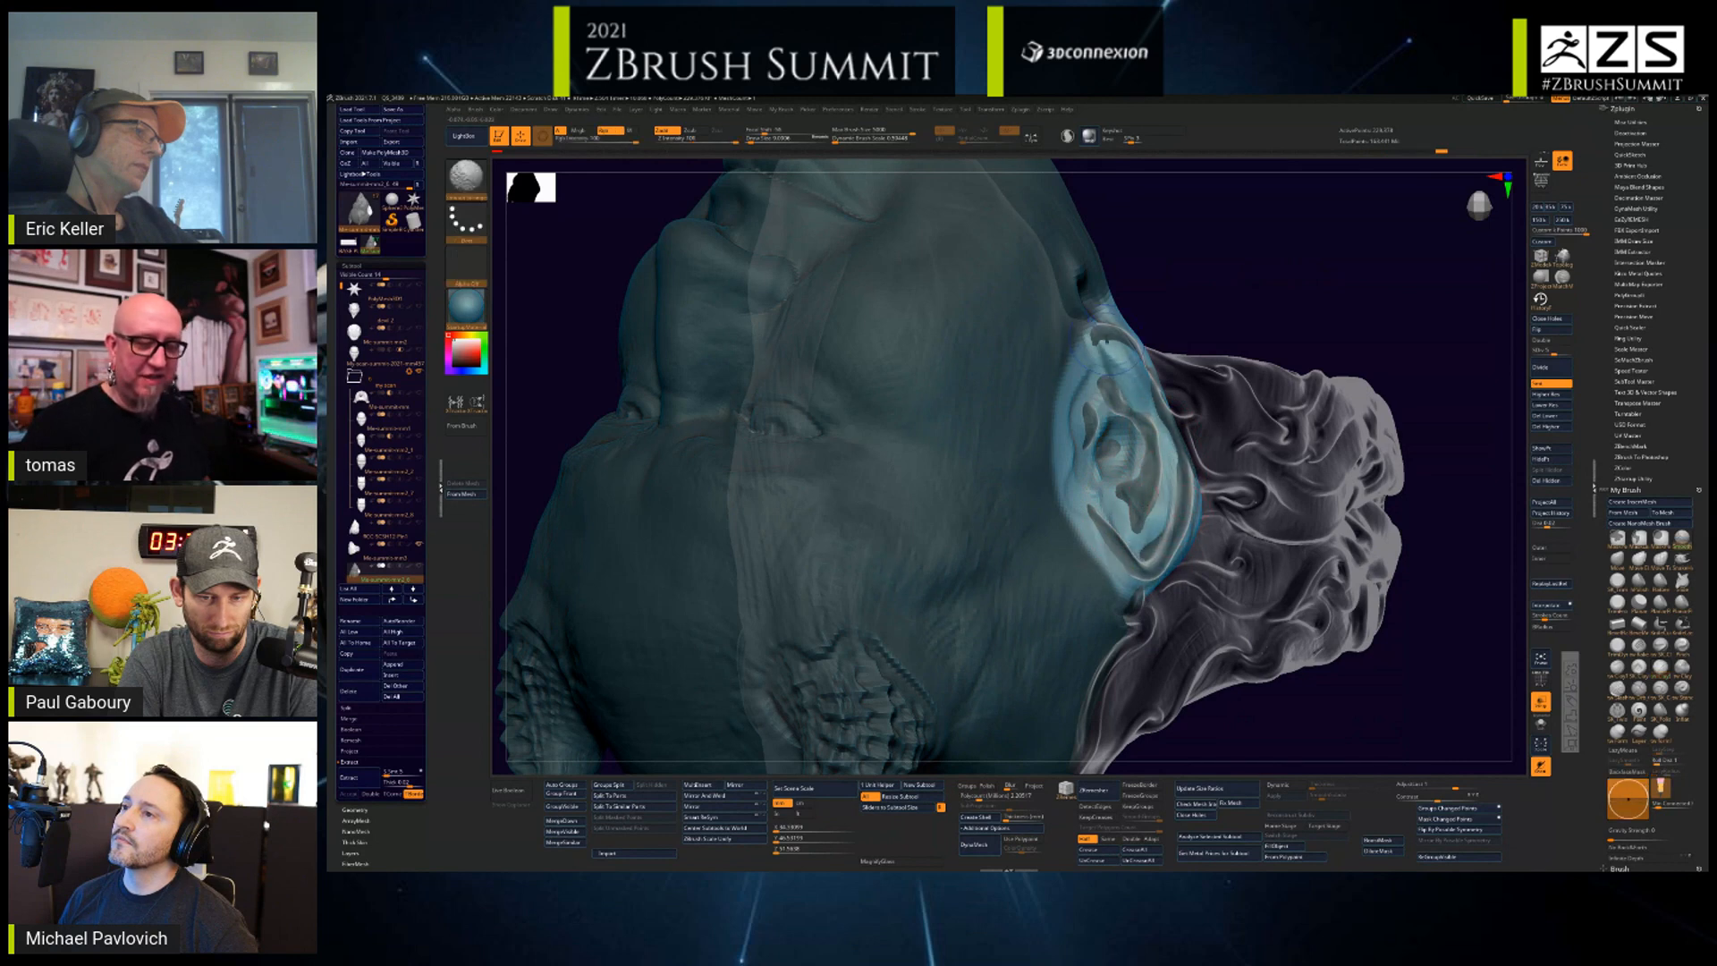
# - Smooth the freshly sculpted inner folds of the unmasked ear
pyautogui.keyDown('shift'); pyautogui.moveTo(1135, 482); pyautogui.dragTo(1129, 447); pyautogui.keyUp('shift')
pyautogui.moveTo(1395, 707)
pyautogui.keyDown('alt'); pyautogui.mouseDown()
pyautogui.moveTo(1384, 636)
pyautogui.moveTo(1364, 644)
pyautogui.moveTo(1373, 671)
pyautogui.moveTo(1345, 666)
pyautogui.moveTo(1359, 707)
pyautogui.mouseUp(); pyautogui.keyUp('alt')
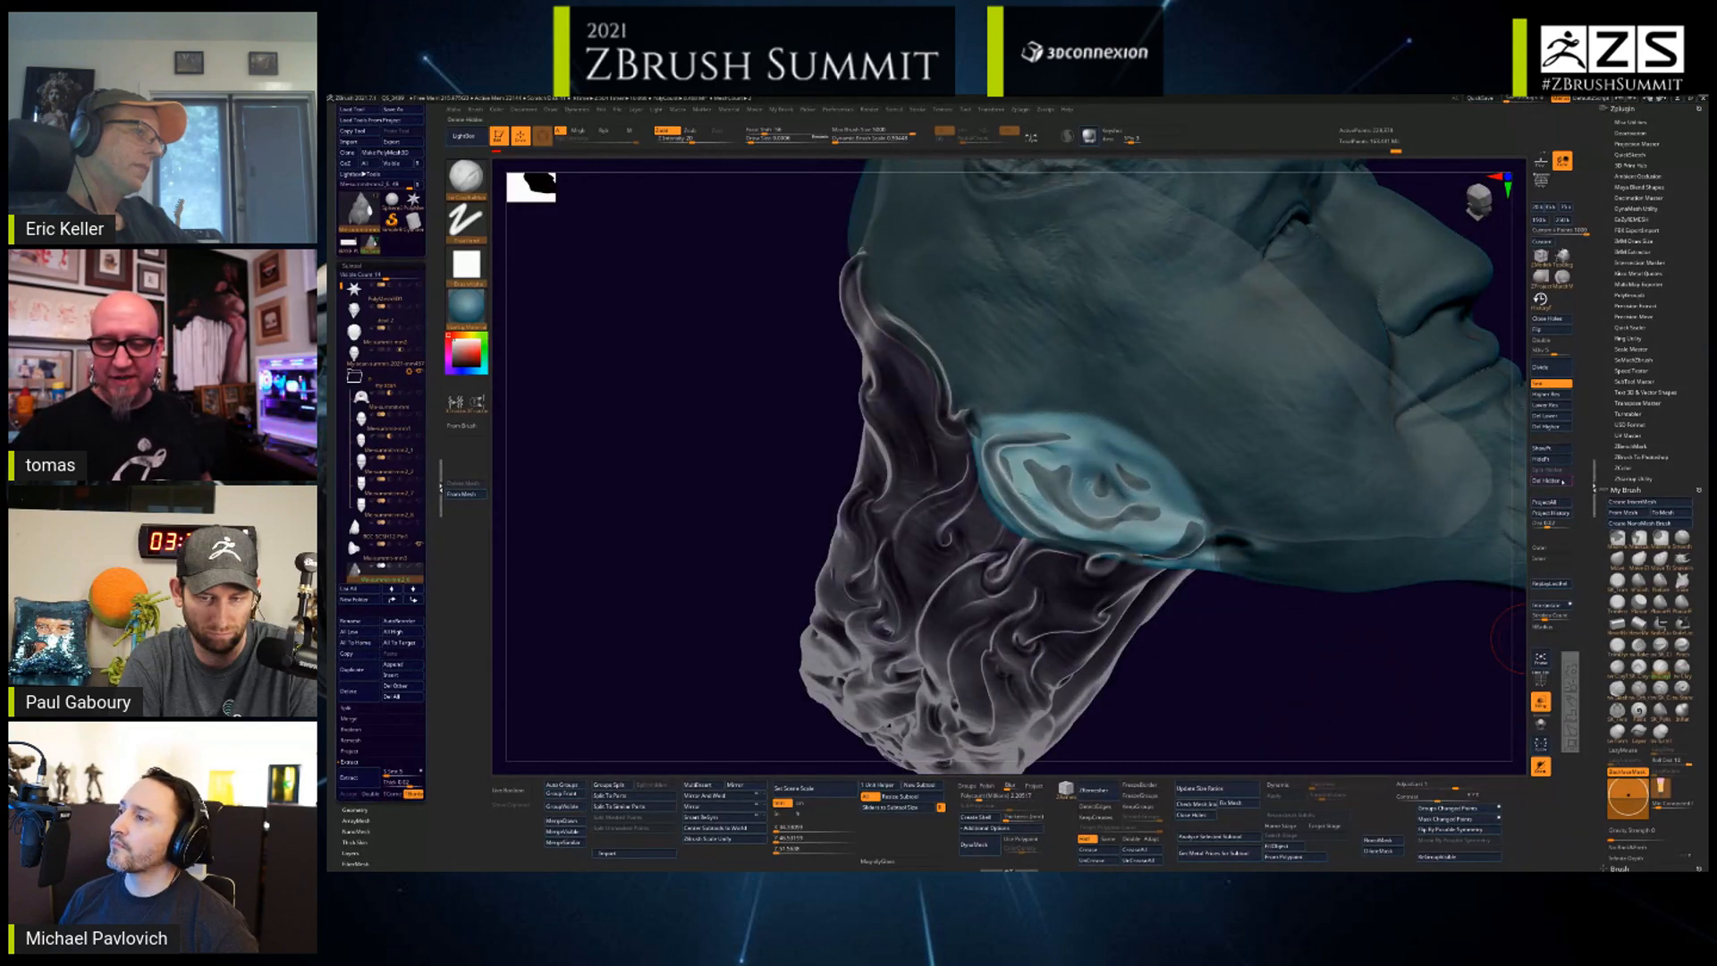
# - Try projecting all of the ring's ear detail onto the unmasked ear, and undo the projection
pyautogui.click(1550, 505)
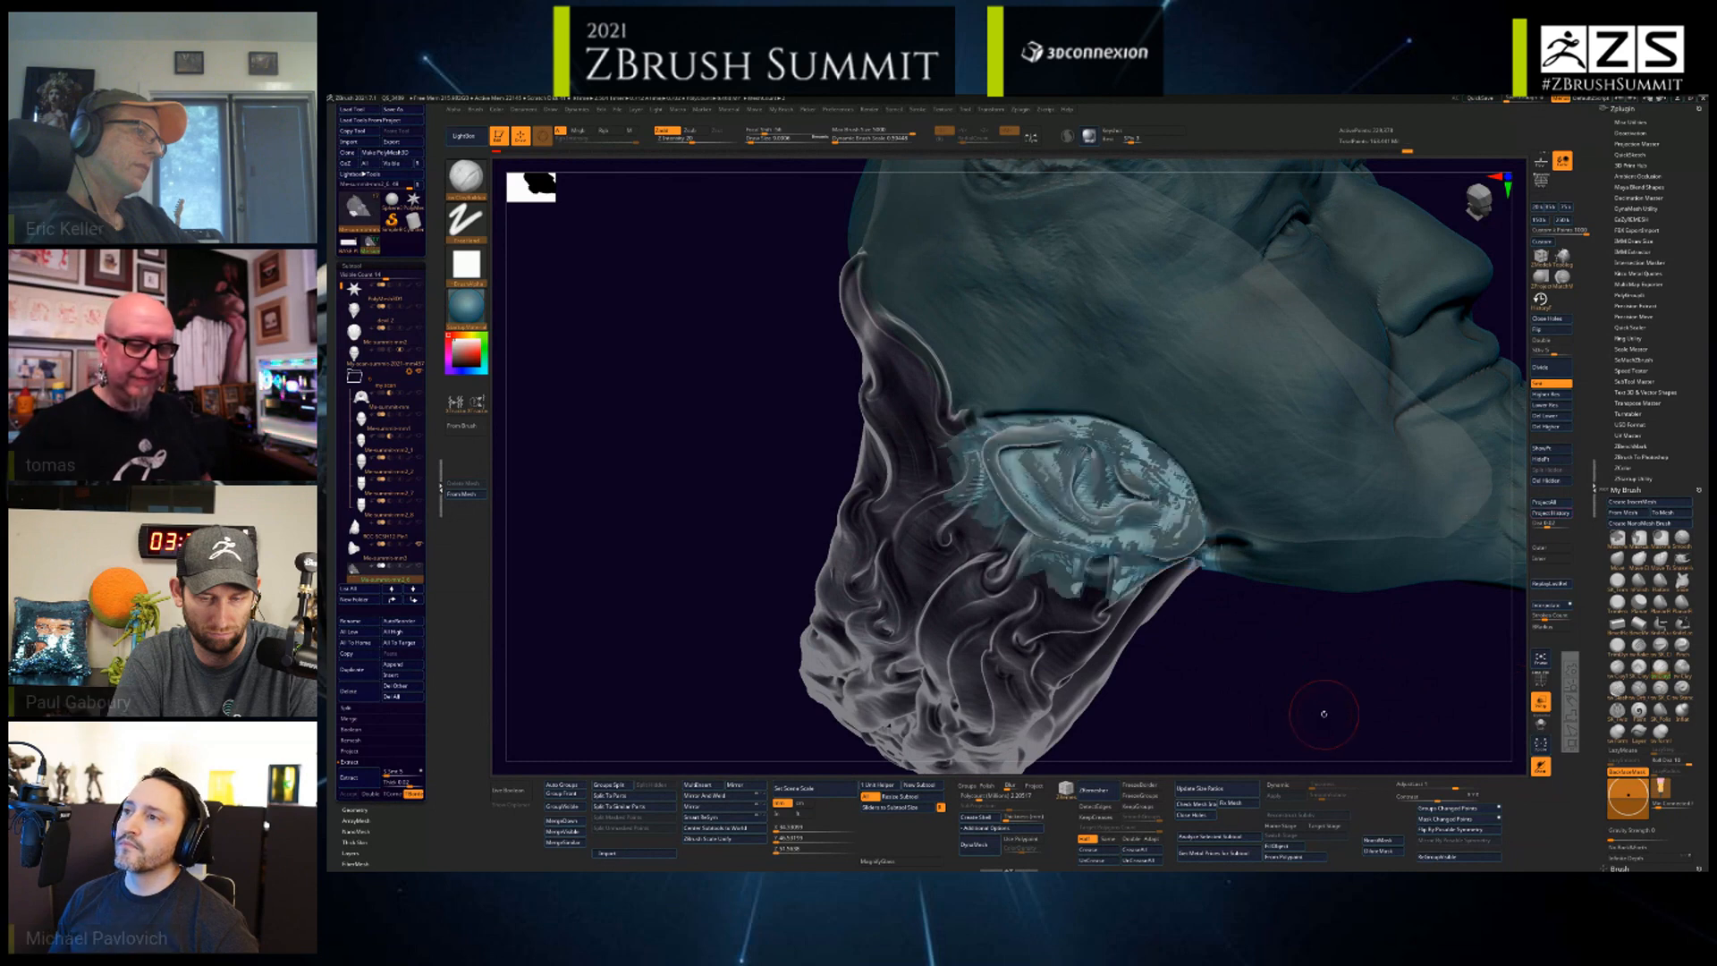
pyautogui.moveTo(1306, 691); pyautogui.dragTo(1387, 672)
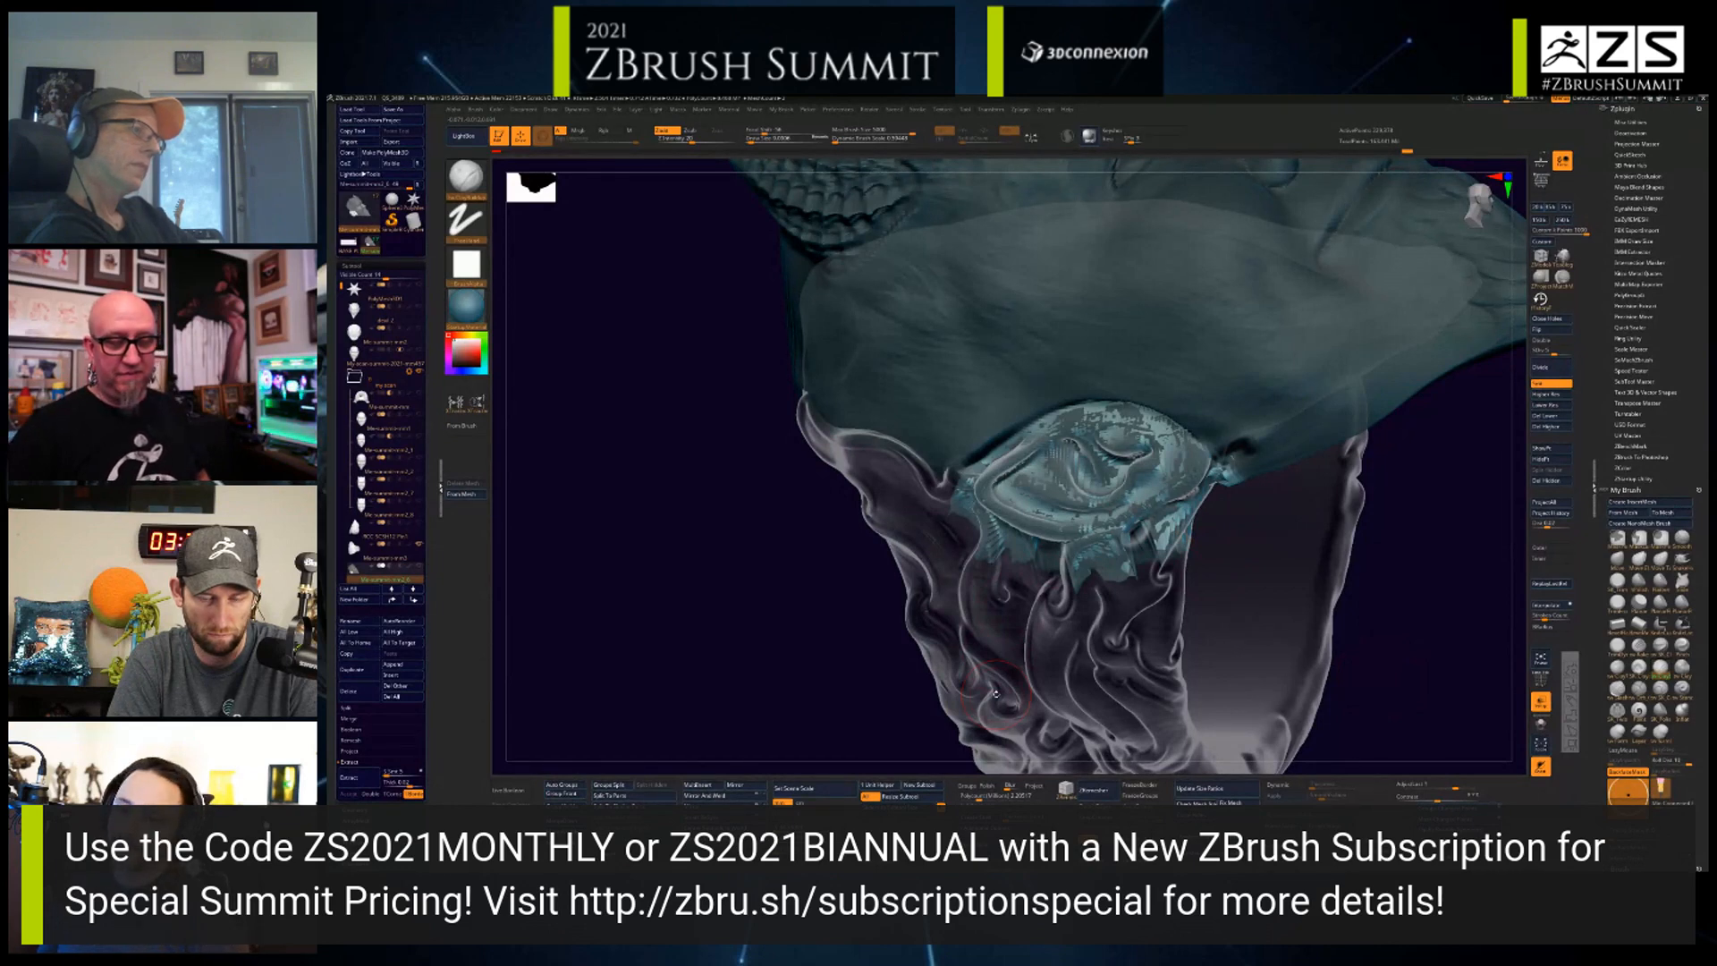
pyautogui.moveTo(1422, 674); pyautogui.dragTo(1407, 615)
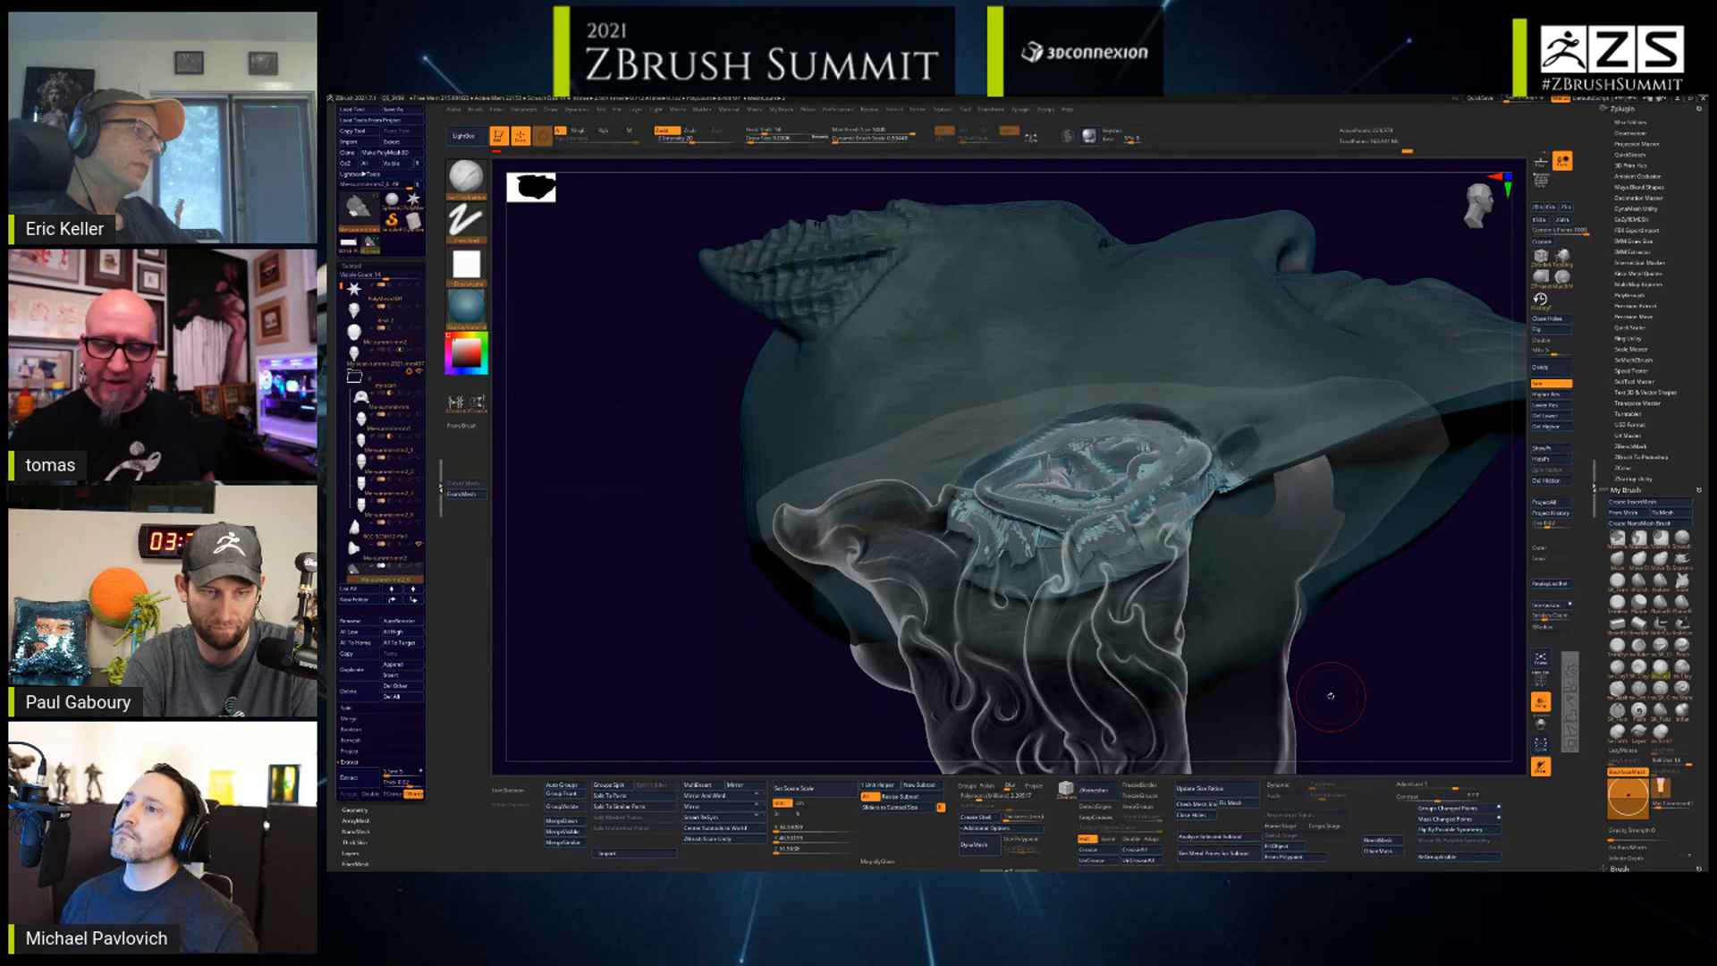
pyautogui.moveTo(1331, 696); pyautogui.dragTo(1342, 644)
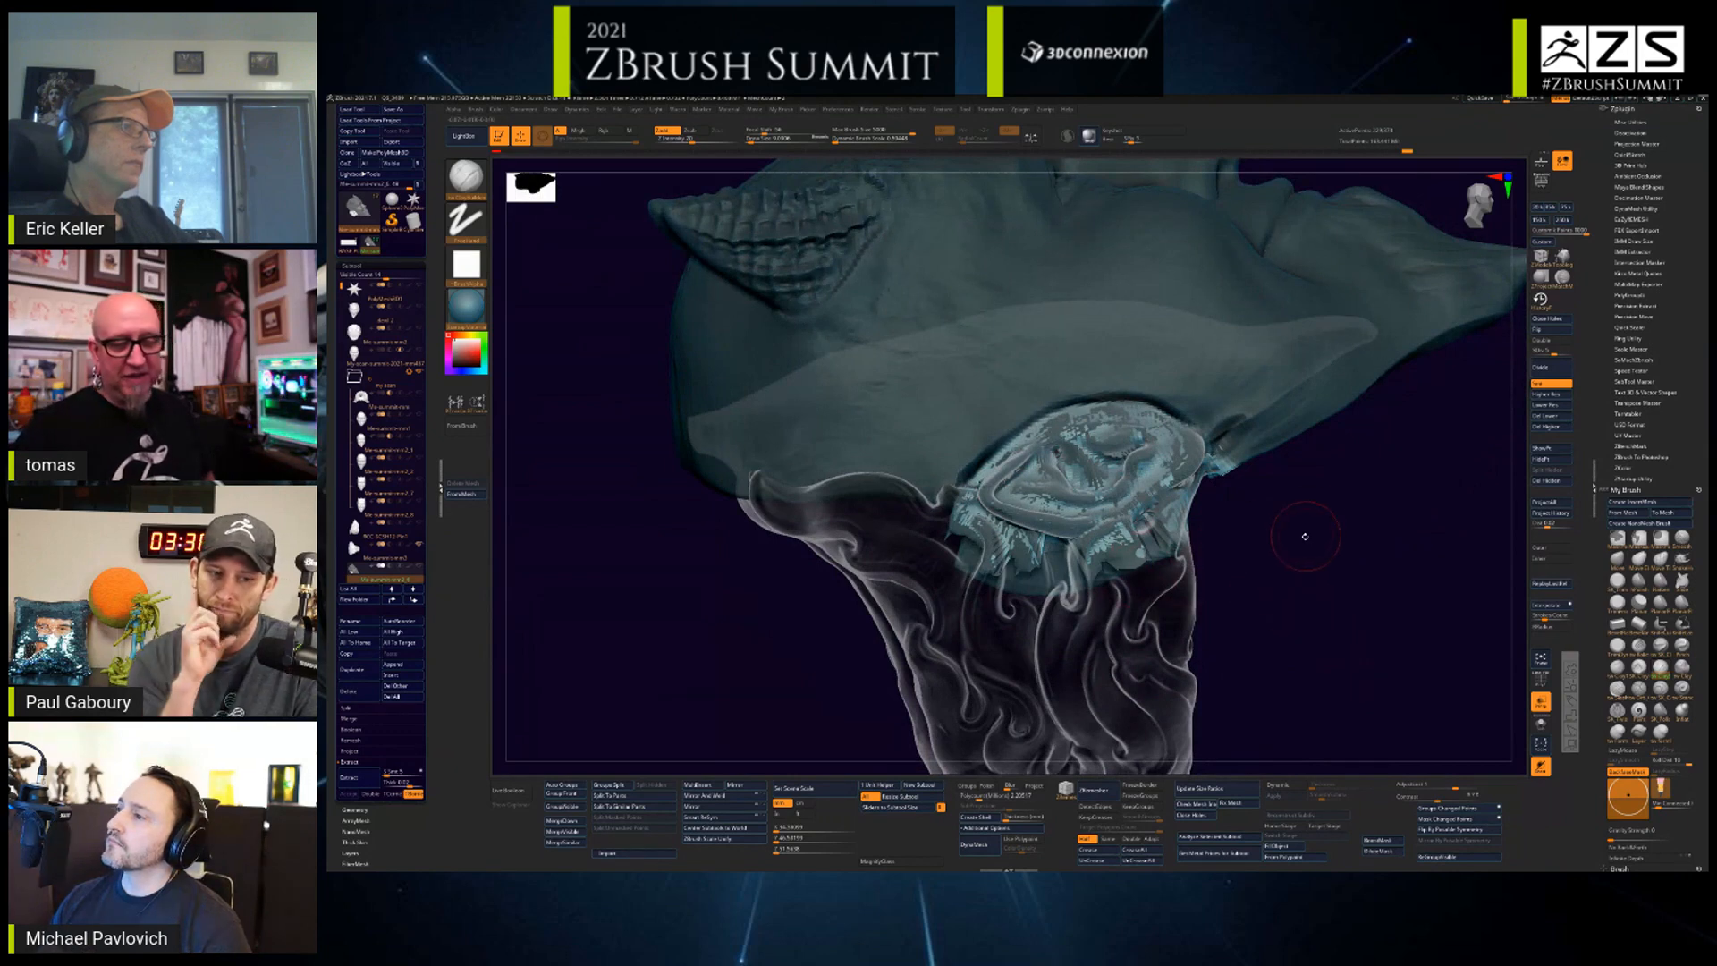
pyautogui.keyDown('alt'); pyautogui.moveTo(1258, 578); pyautogui.dragTo(1256, 684); pyautogui.keyUp('alt')
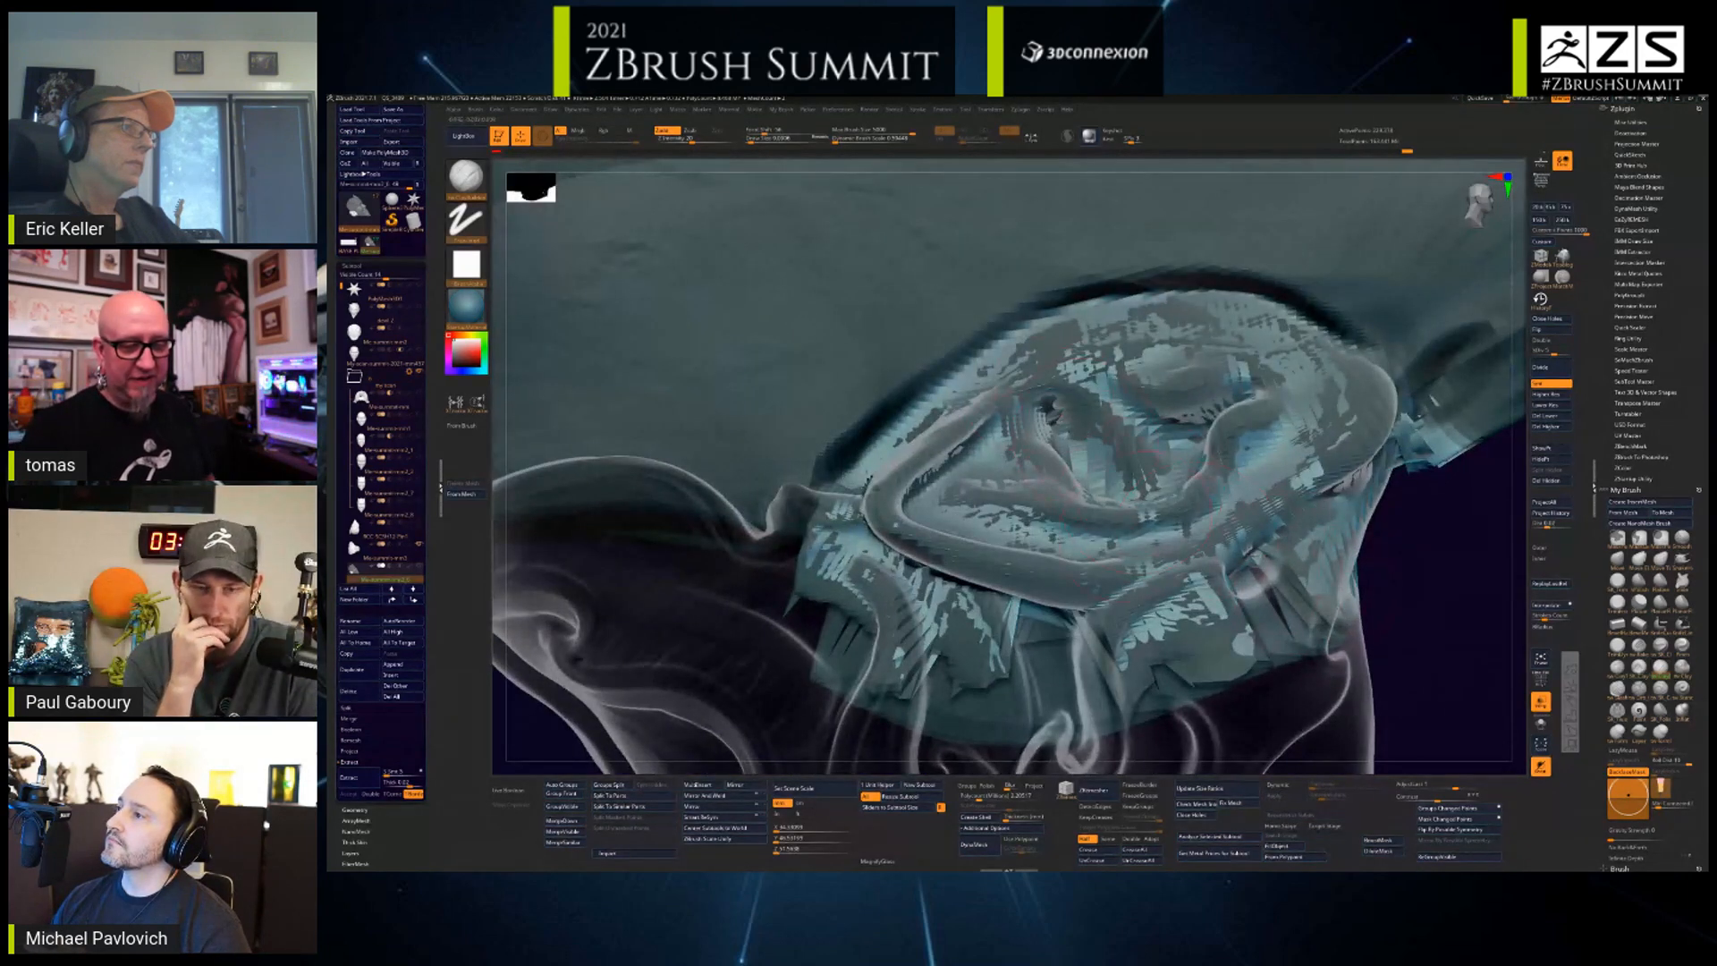
pyautogui.moveTo(1431, 667); pyautogui.dragTo(1418, 601)
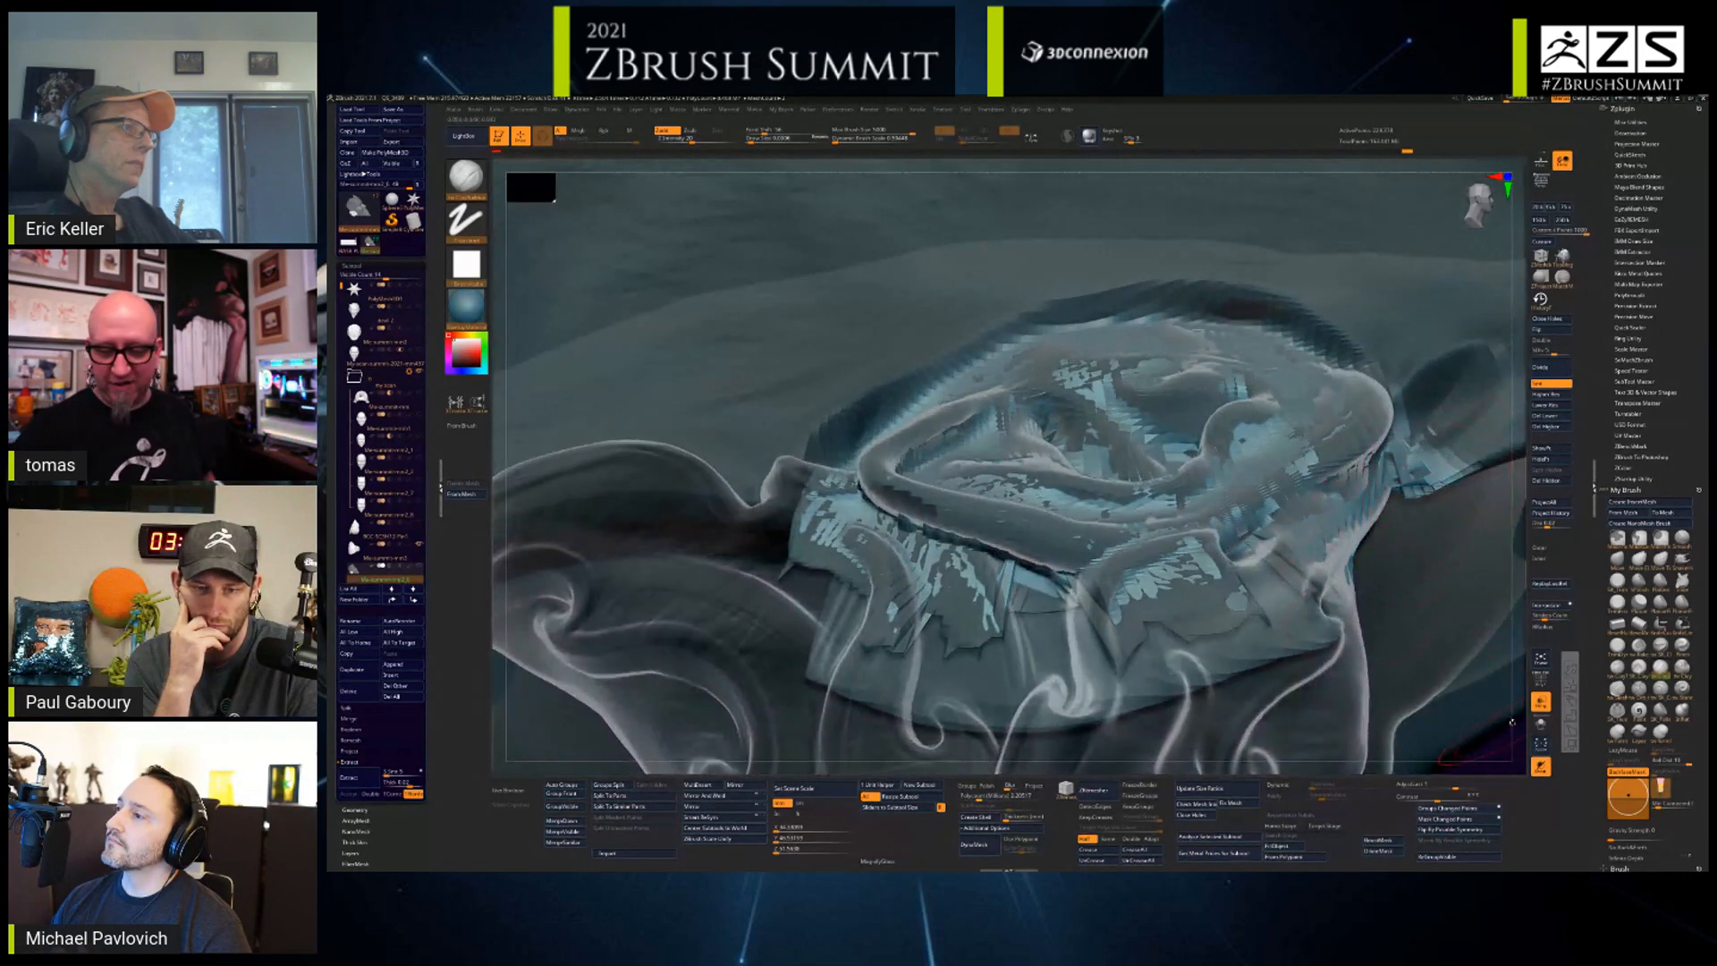
pyautogui.keyDown('alt'); pyautogui.moveTo(1512, 721); pyautogui.dragTo(1499, 628); pyautogui.keyUp('alt')
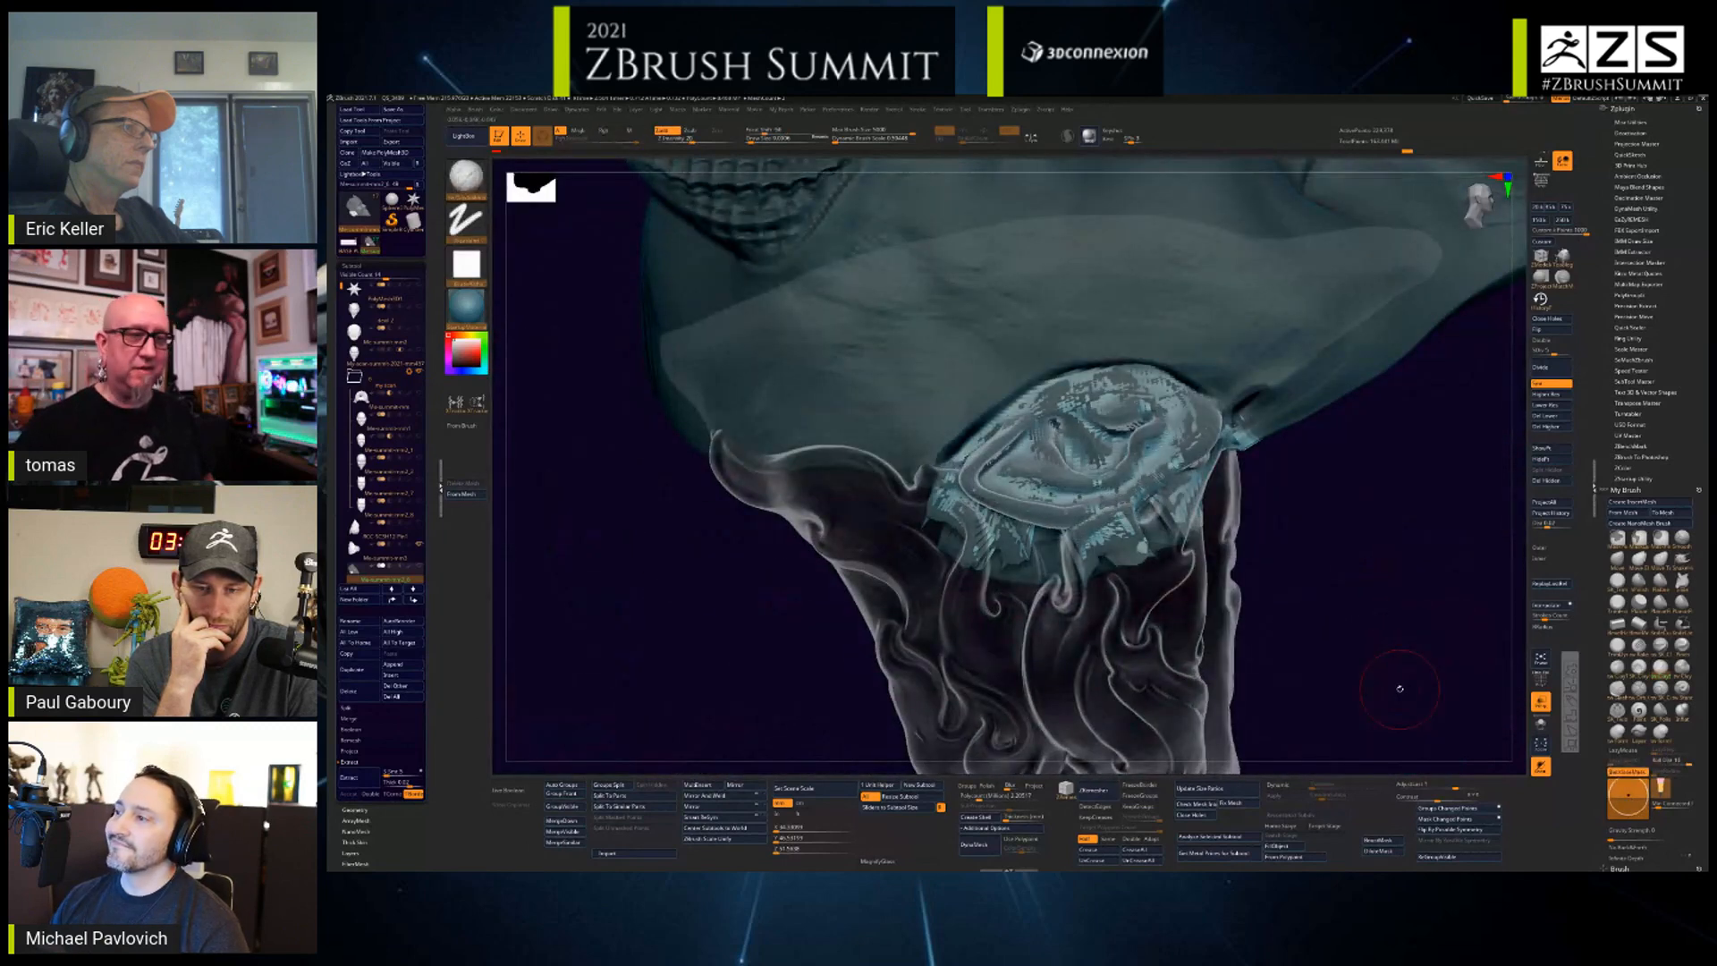
pyautogui.hotkey('ctrl', 'z')
# - Move the head up to a higher subdivision level and smooth the ear's surface again
pyautogui.moveTo(1399, 694)
pyautogui.mouseDown()
pyautogui.moveTo(1382, 570)
pyautogui.moveTo(1420, 595)
pyautogui.mouseUp()
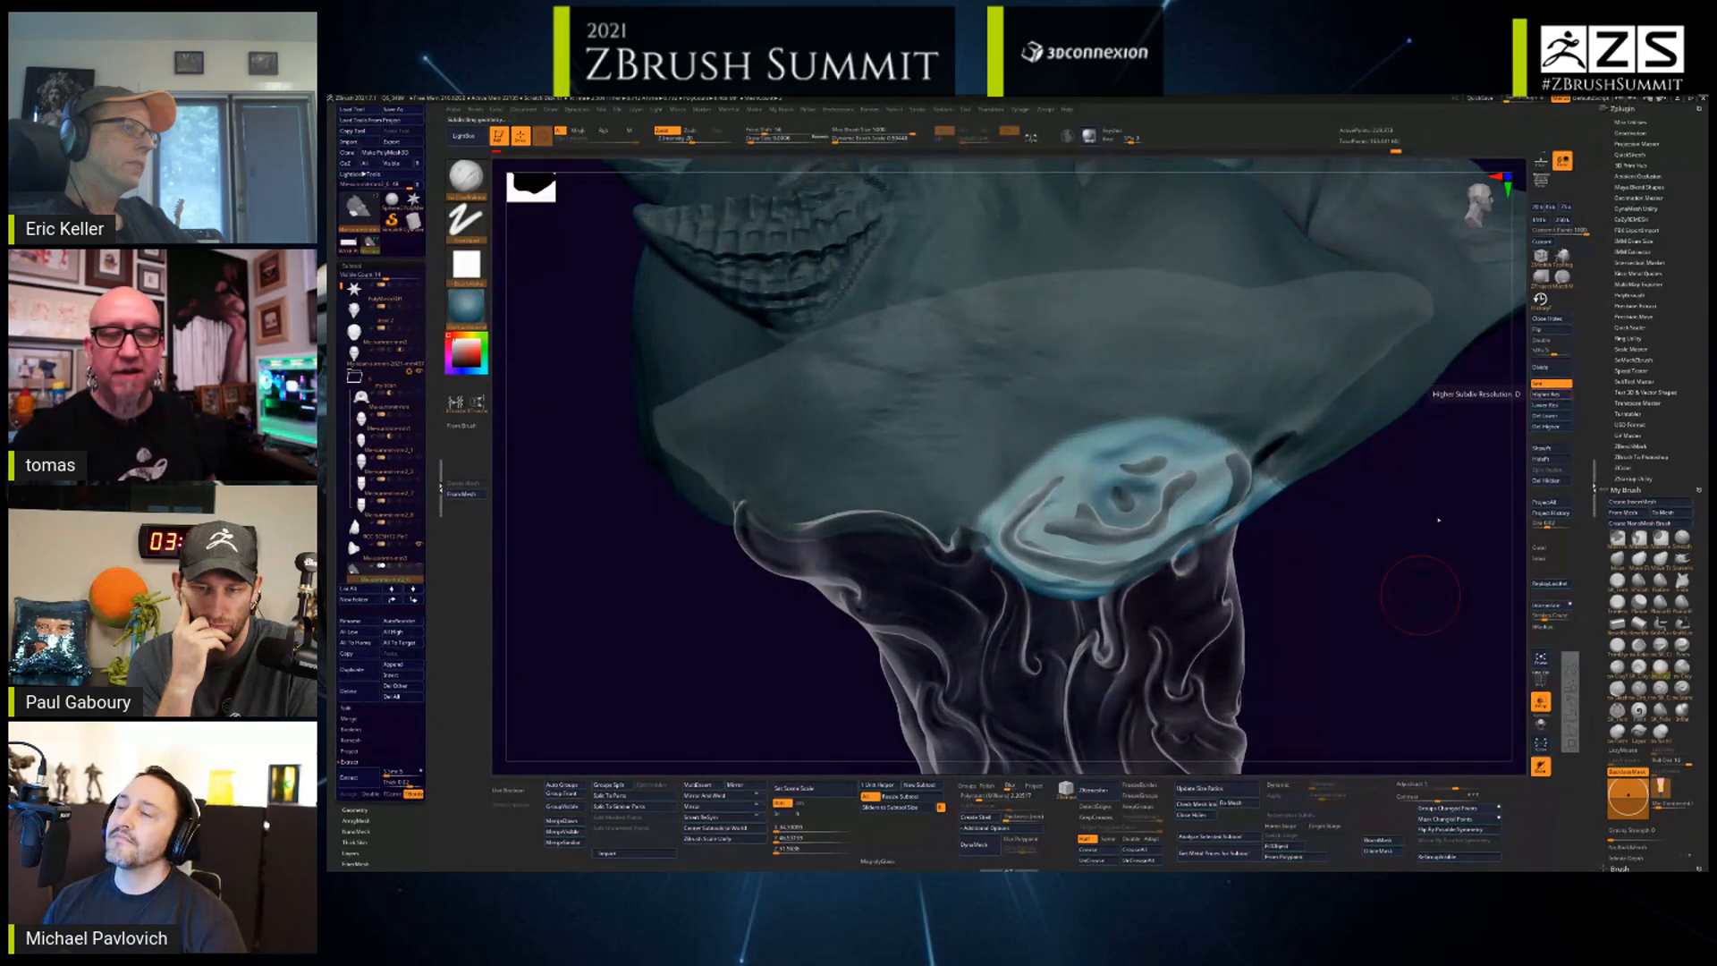
pyautogui.press('d')
pyautogui.moveTo(1356, 585)
pyautogui.mouseDown()
pyautogui.moveTo(1397, 585)
pyautogui.moveTo(1400, 617)
pyautogui.mouseUp()
pyautogui.keyDown('shift'); pyautogui.moveTo(1228, 416); pyautogui.dragTo(1177, 512); pyautogui.keyUp('shift')
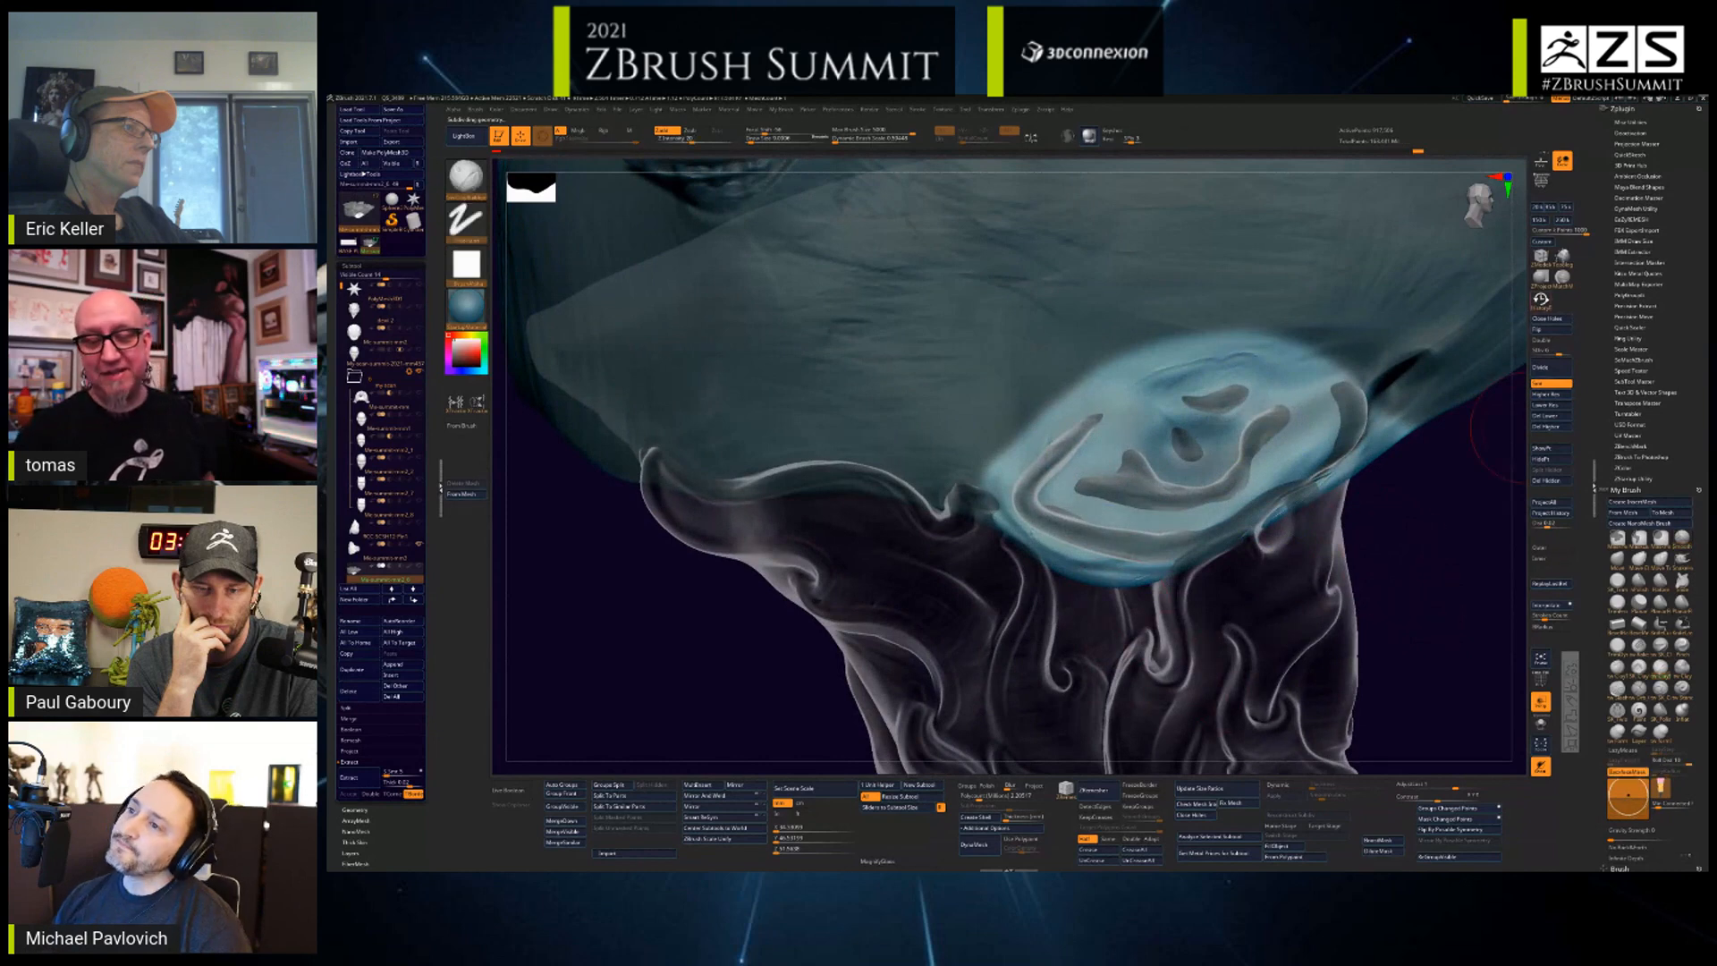
# - Use the History Recall brush to paint the original ear's rim and inner folds back onto the unmasked ear
pyautogui.click(1541, 301)
pyautogui.keyDown('alt'); pyautogui.moveTo(1406, 548); pyautogui.dragTo(1354, 585); pyautogui.keyUp('alt')
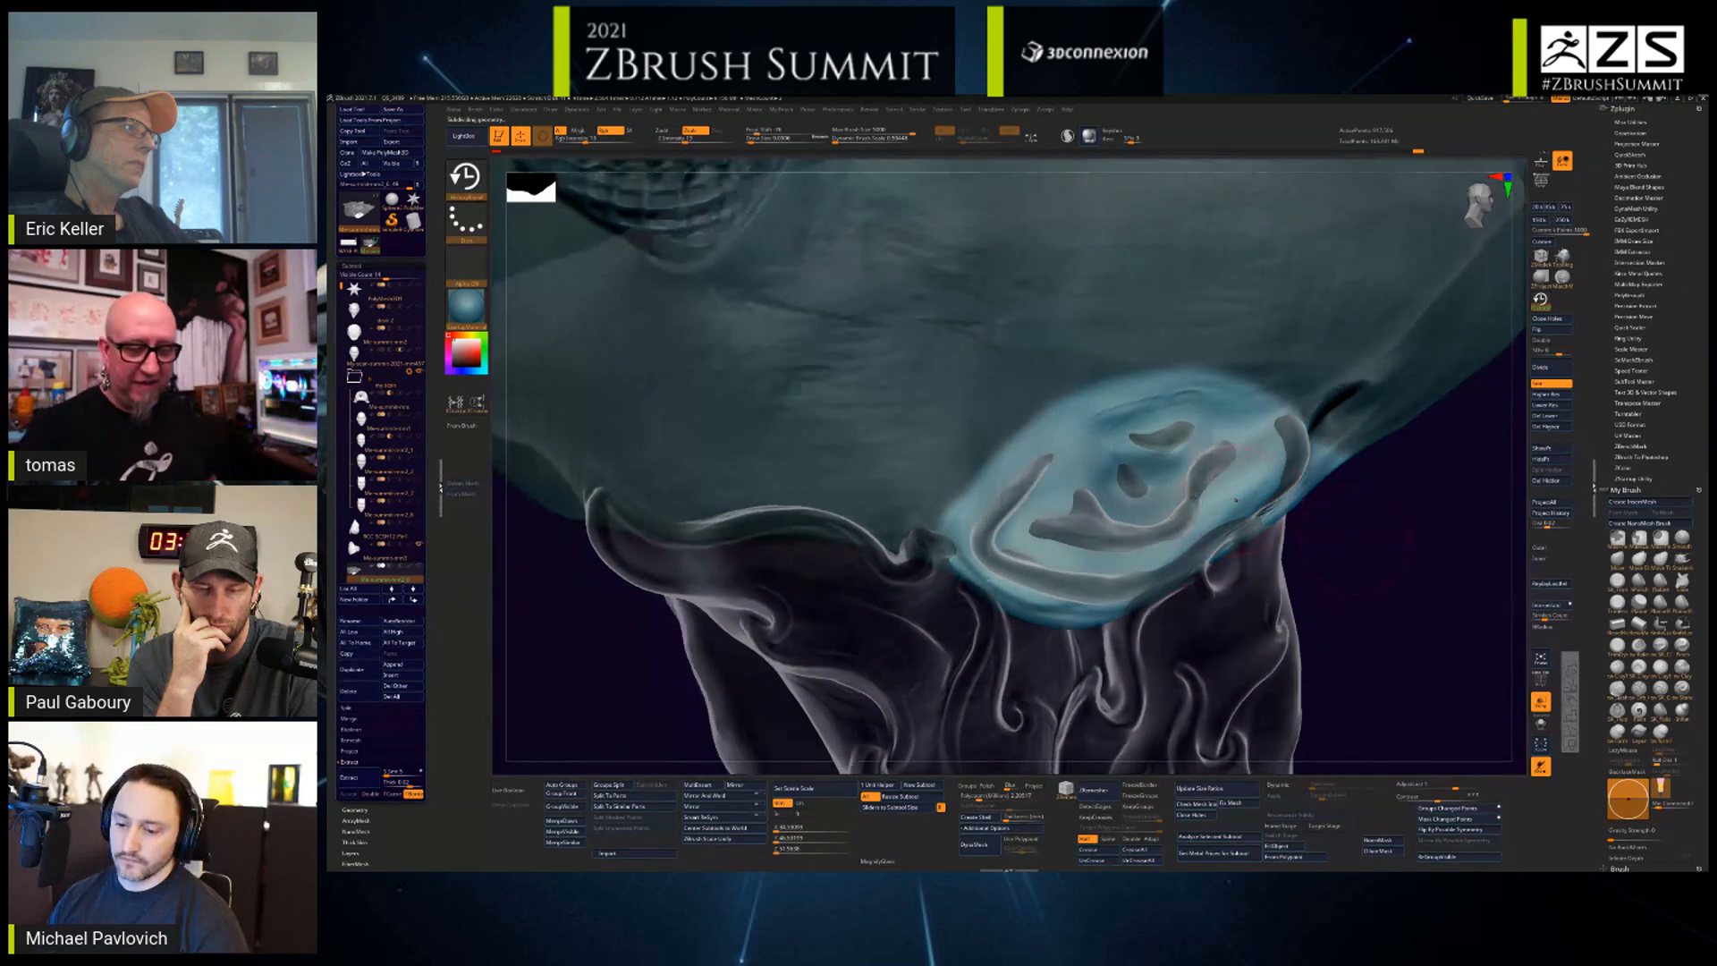
pyautogui.moveTo(1077, 458)
pyautogui.mouseDown()
pyautogui.moveTo(1039, 498)
pyautogui.moveTo(1036, 568)
pyautogui.moveTo(1203, 521)
pyautogui.moveTo(1236, 474)
pyautogui.mouseUp()
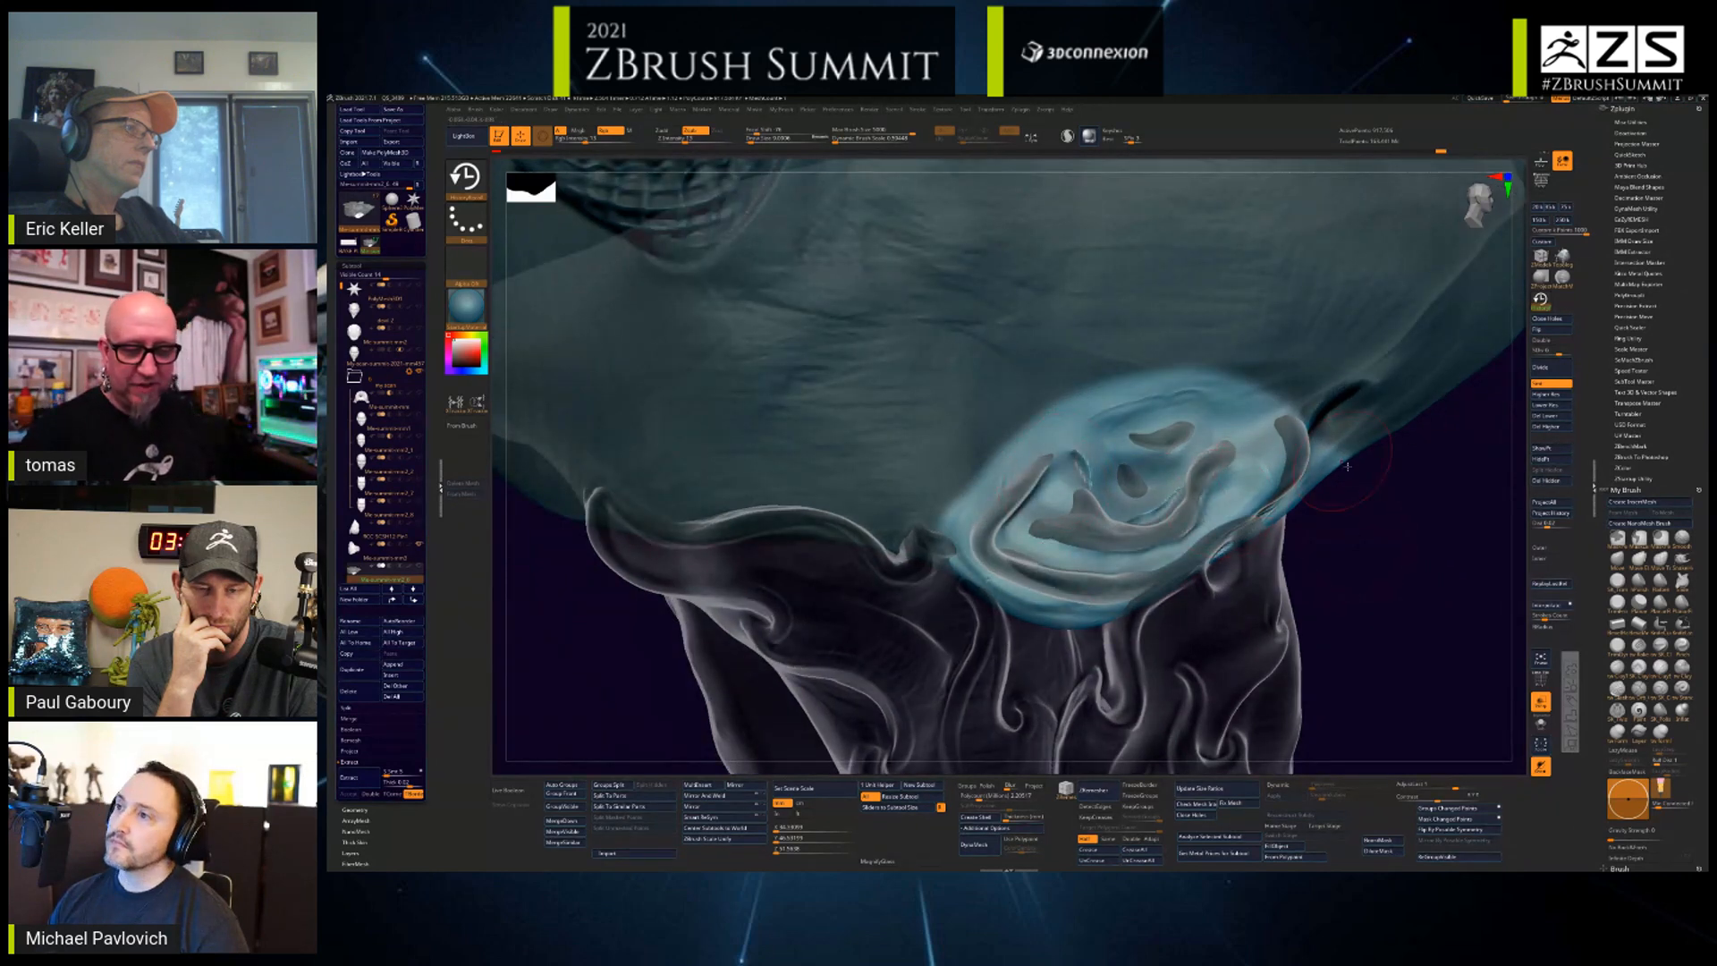
pyautogui.moveTo(1382, 523); pyautogui.dragTo(1380, 559)
pyautogui.moveTo(1259, 482)
pyautogui.mouseDown()
pyautogui.moveTo(1166, 436)
pyautogui.moveTo(1000, 509)
pyautogui.moveTo(1003, 565)
pyautogui.mouseUp()
pyautogui.moveTo(1078, 425)
pyautogui.mouseDown()
pyautogui.moveTo(1233, 385)
pyautogui.moveTo(993, 500)
pyautogui.moveTo(1198, 386)
pyautogui.mouseUp()
pyautogui.moveTo(1355, 555); pyautogui.dragTo(1363, 543)
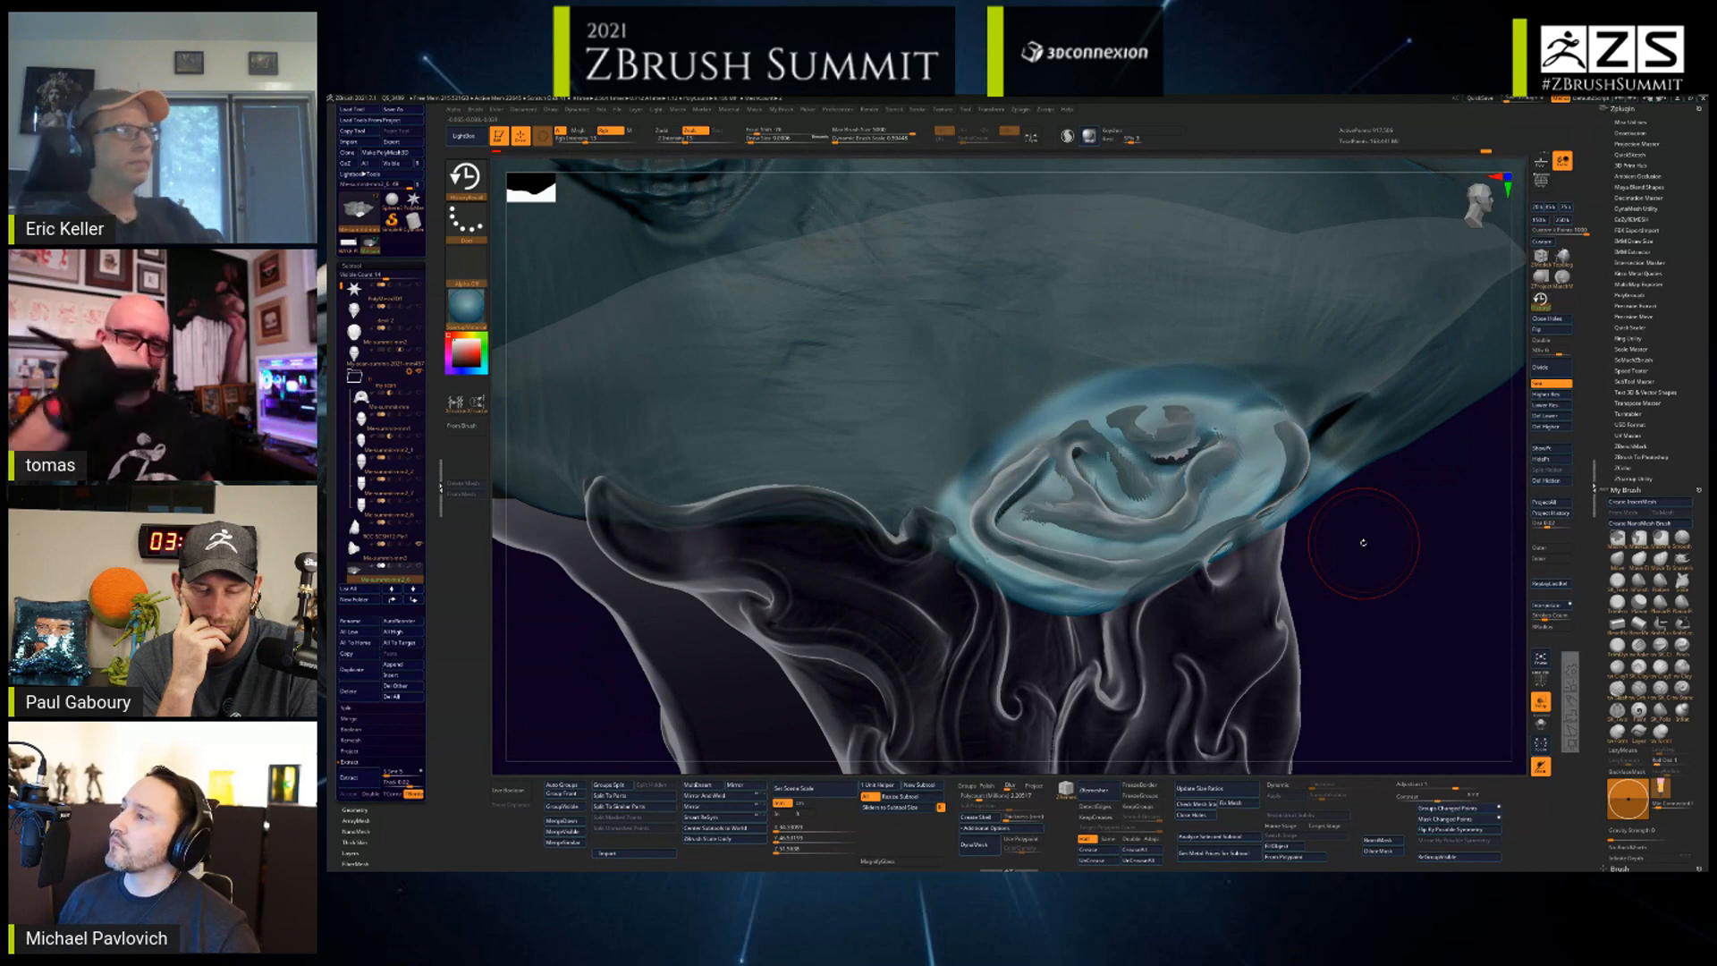
pyautogui.moveTo(1364, 542); pyautogui.dragTo(1392, 706)
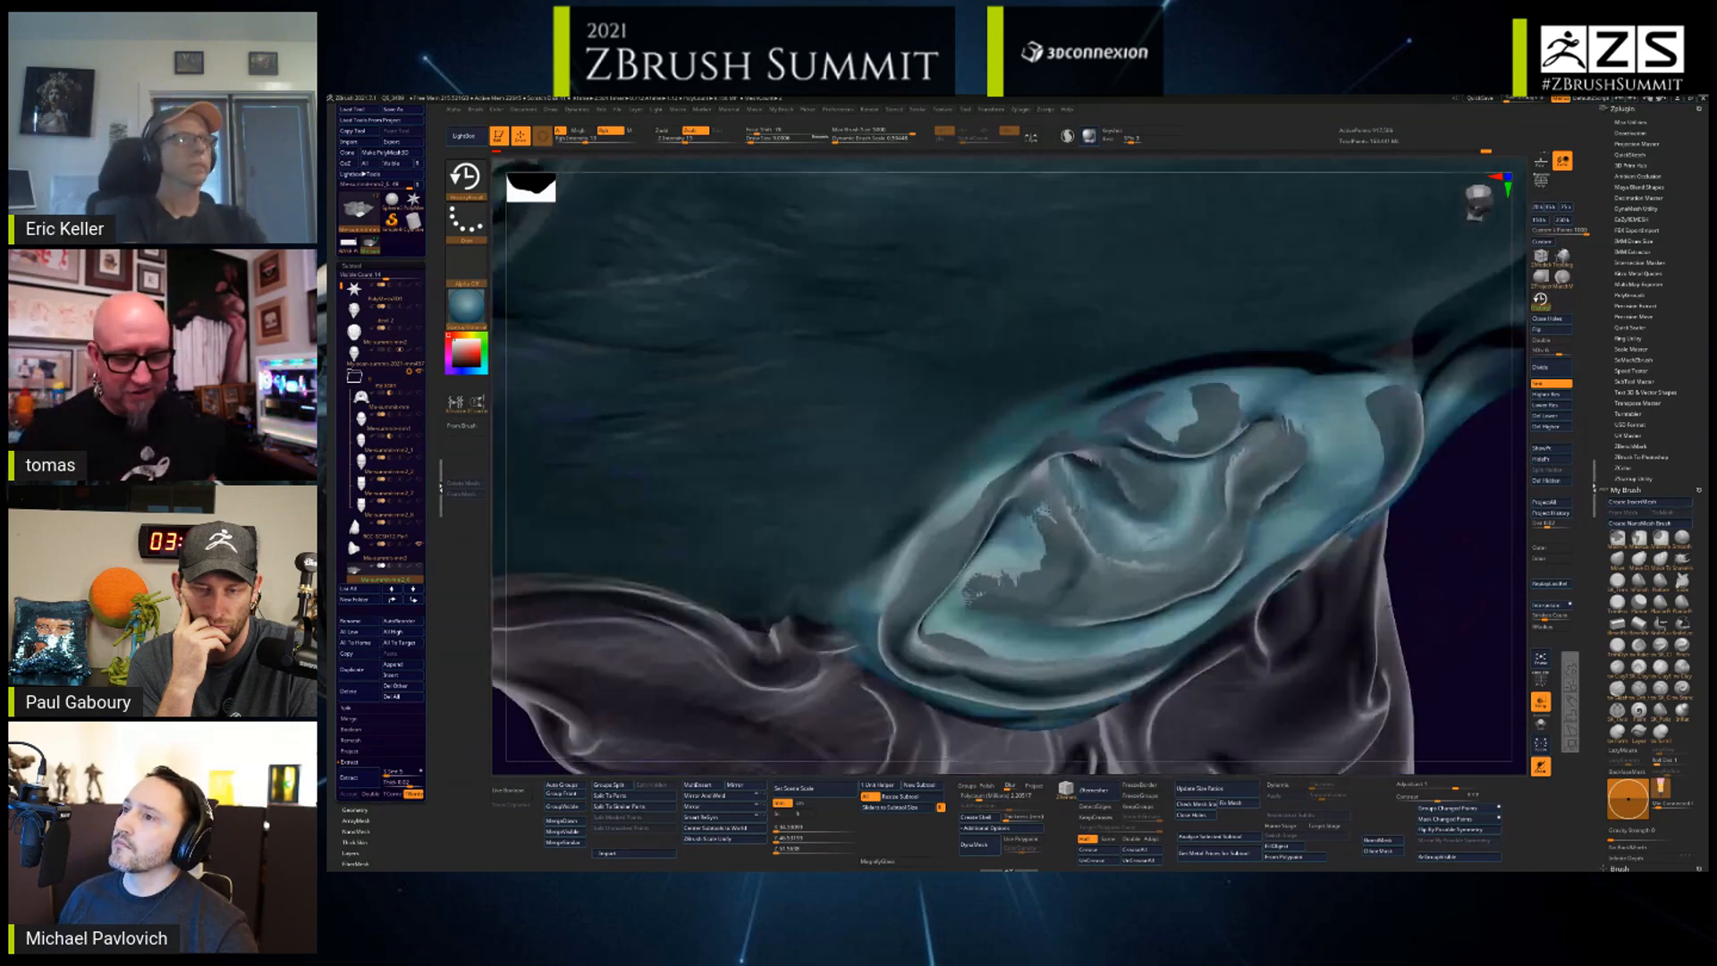
# - Try more recall strokes along the lower inner folds of the ear, and undo them
pyautogui.moveTo(1416, 581); pyautogui.dragTo(1243, 548, button='right')
pyautogui.moveTo(1244, 548)
pyautogui.mouseDown()
pyautogui.moveTo(1201, 597)
pyautogui.moveTo(1257, 534)
pyautogui.mouseUp()
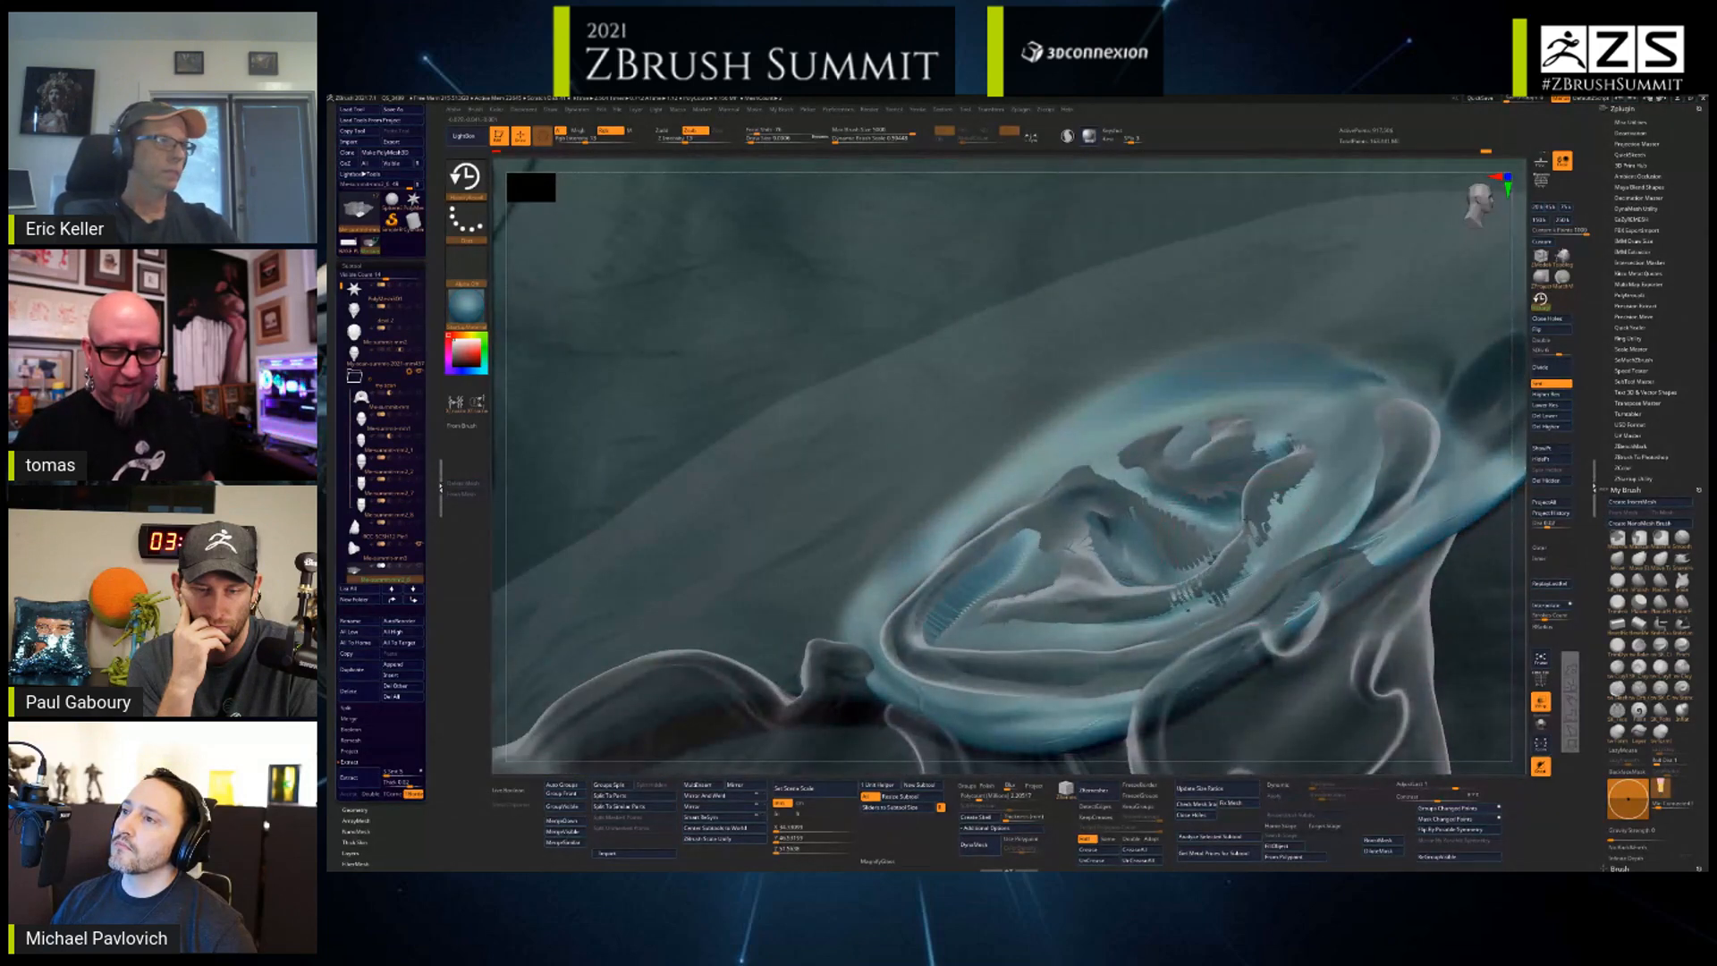
pyautogui.moveTo(1203, 592); pyautogui.dragTo(1127, 598)
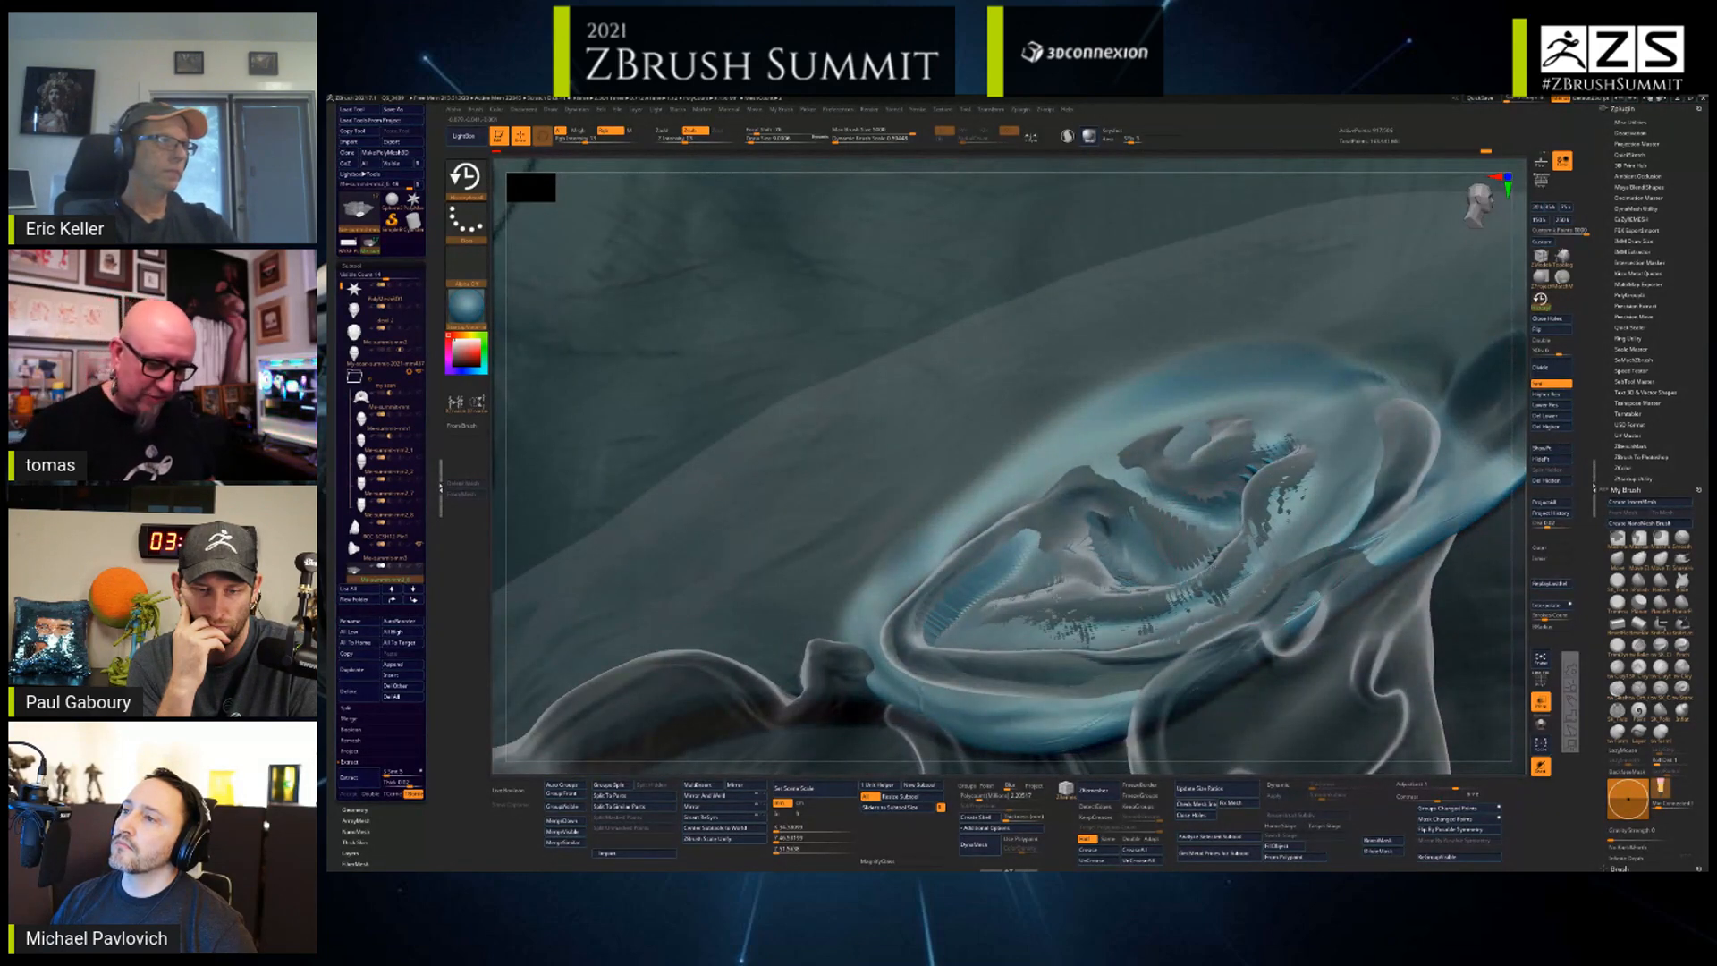
pyautogui.moveTo(998, 648)
pyautogui.mouseDown()
pyautogui.moveTo(1113, 667)
pyautogui.moveTo(1245, 640)
pyautogui.mouseUp()
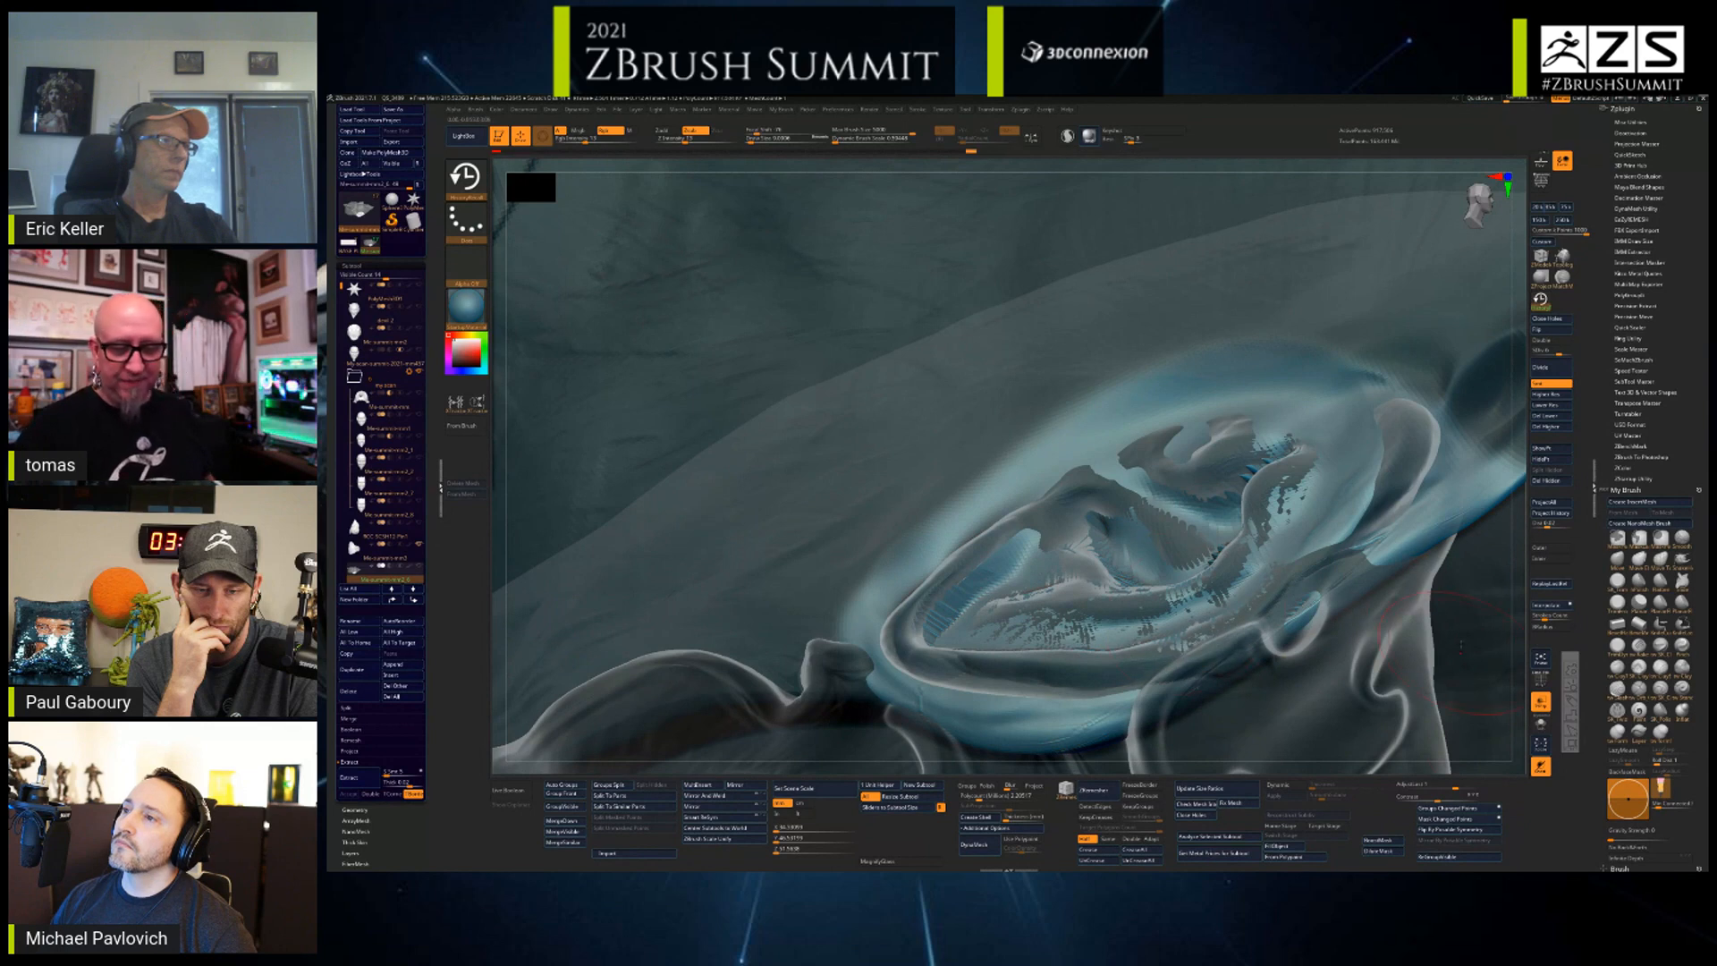
pyautogui.moveTo(1518, 590); pyautogui.dragTo(1420, 590)
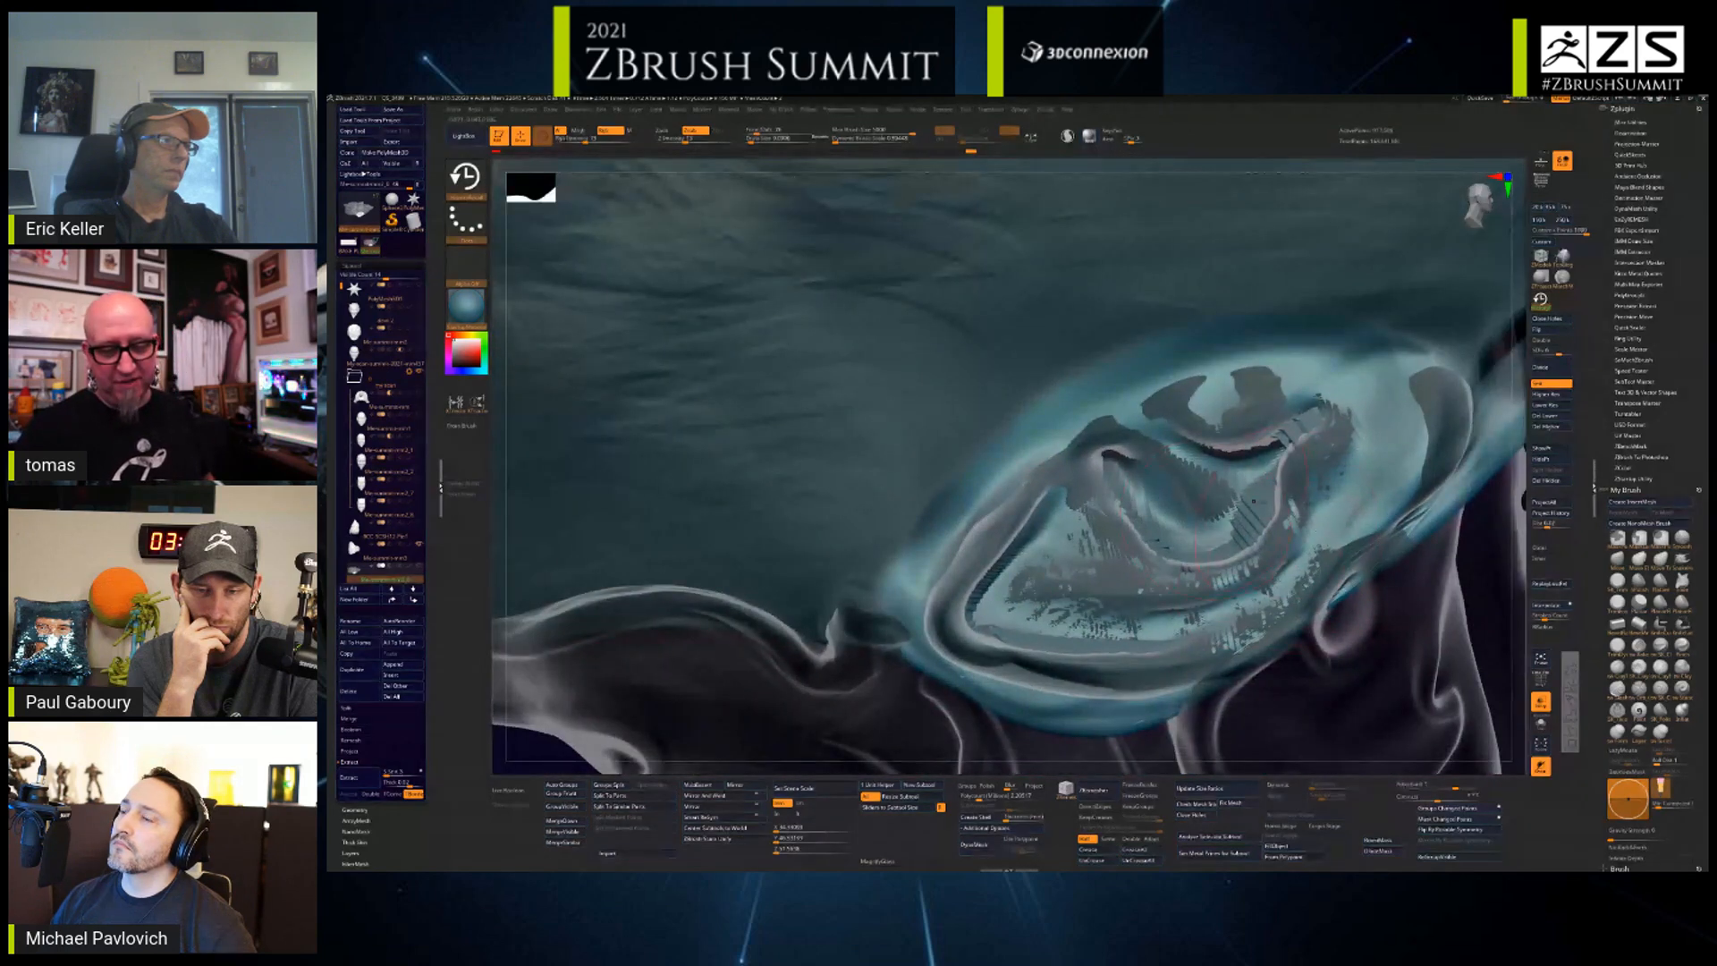
pyautogui.moveTo(1463, 670); pyautogui.dragTo(1493, 608)
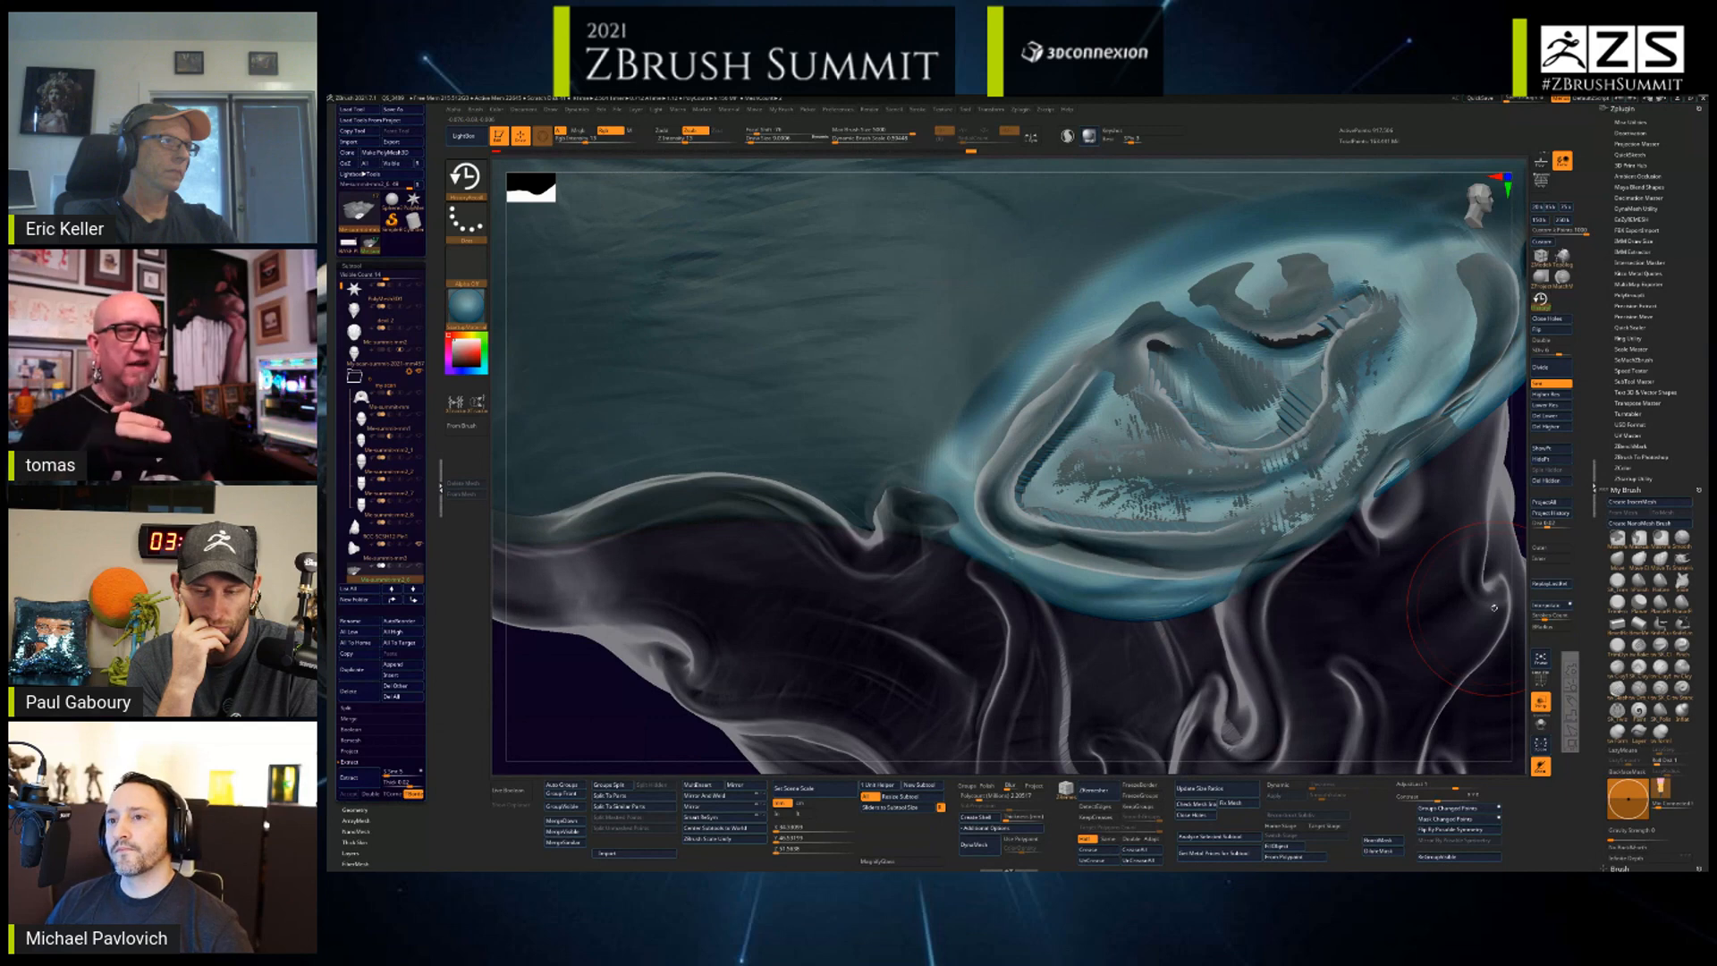
pyautogui.hotkey('ctrl', 'z')
pyautogui.hotkey('ctrl', 'z')
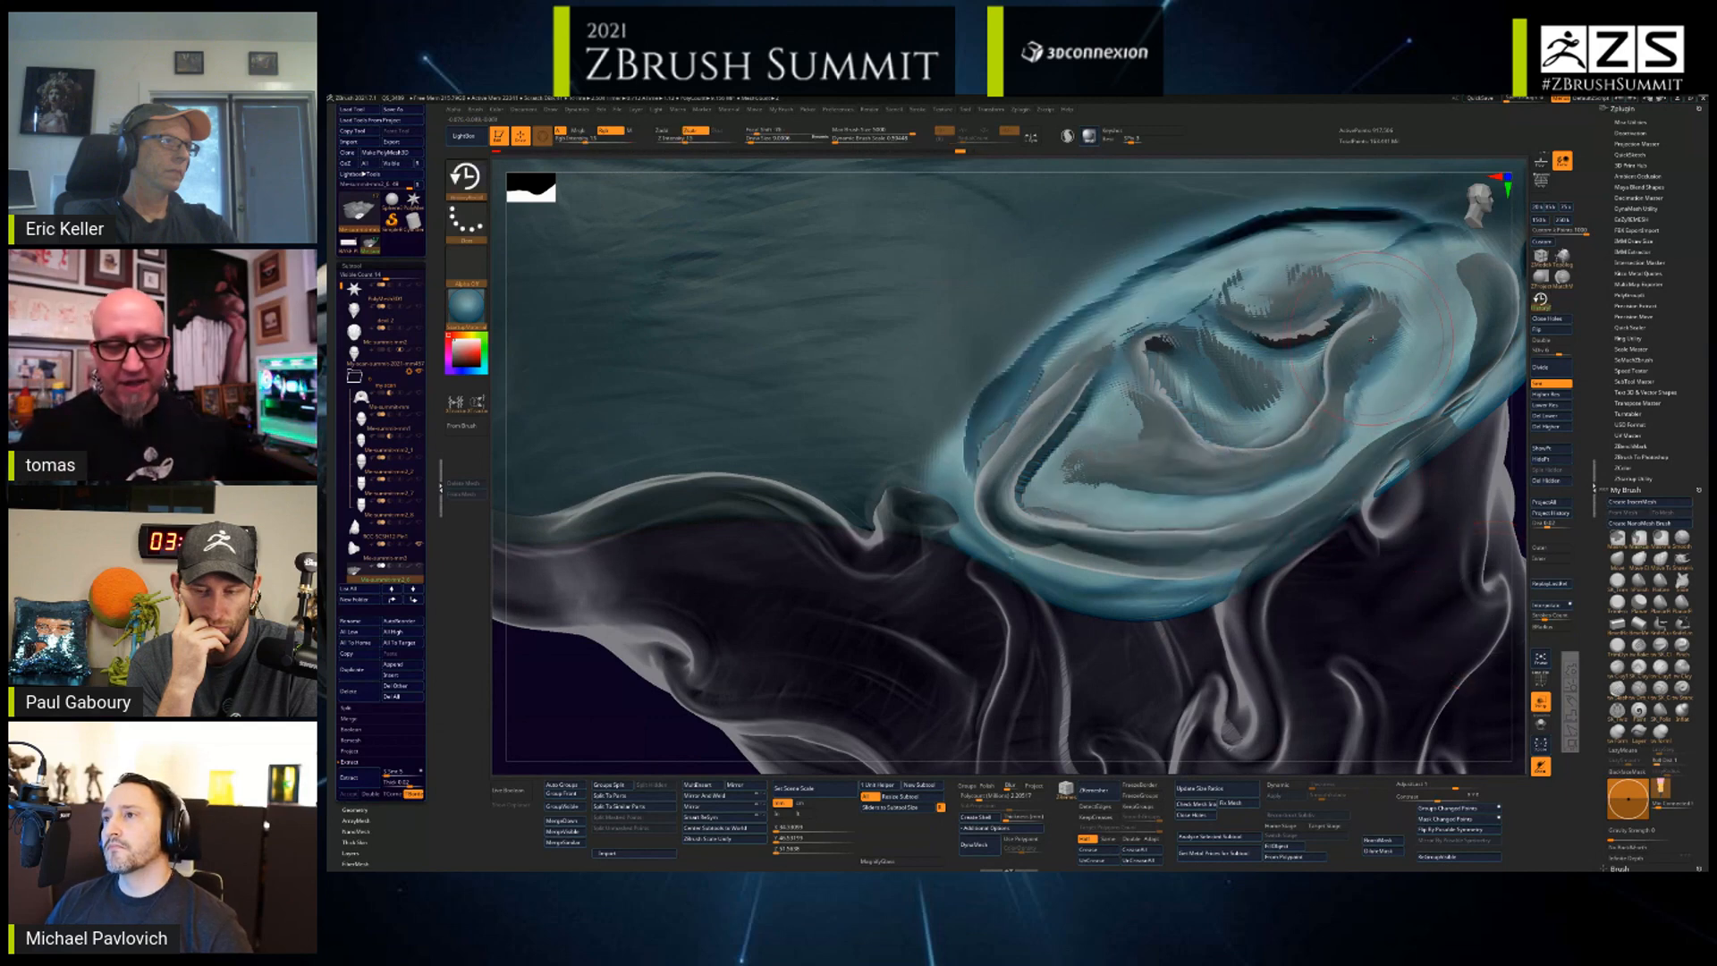
# - Recall the original shape across the ear's outer rim and the folds at its narrow end with fresh brush strokes
pyautogui.press('space')
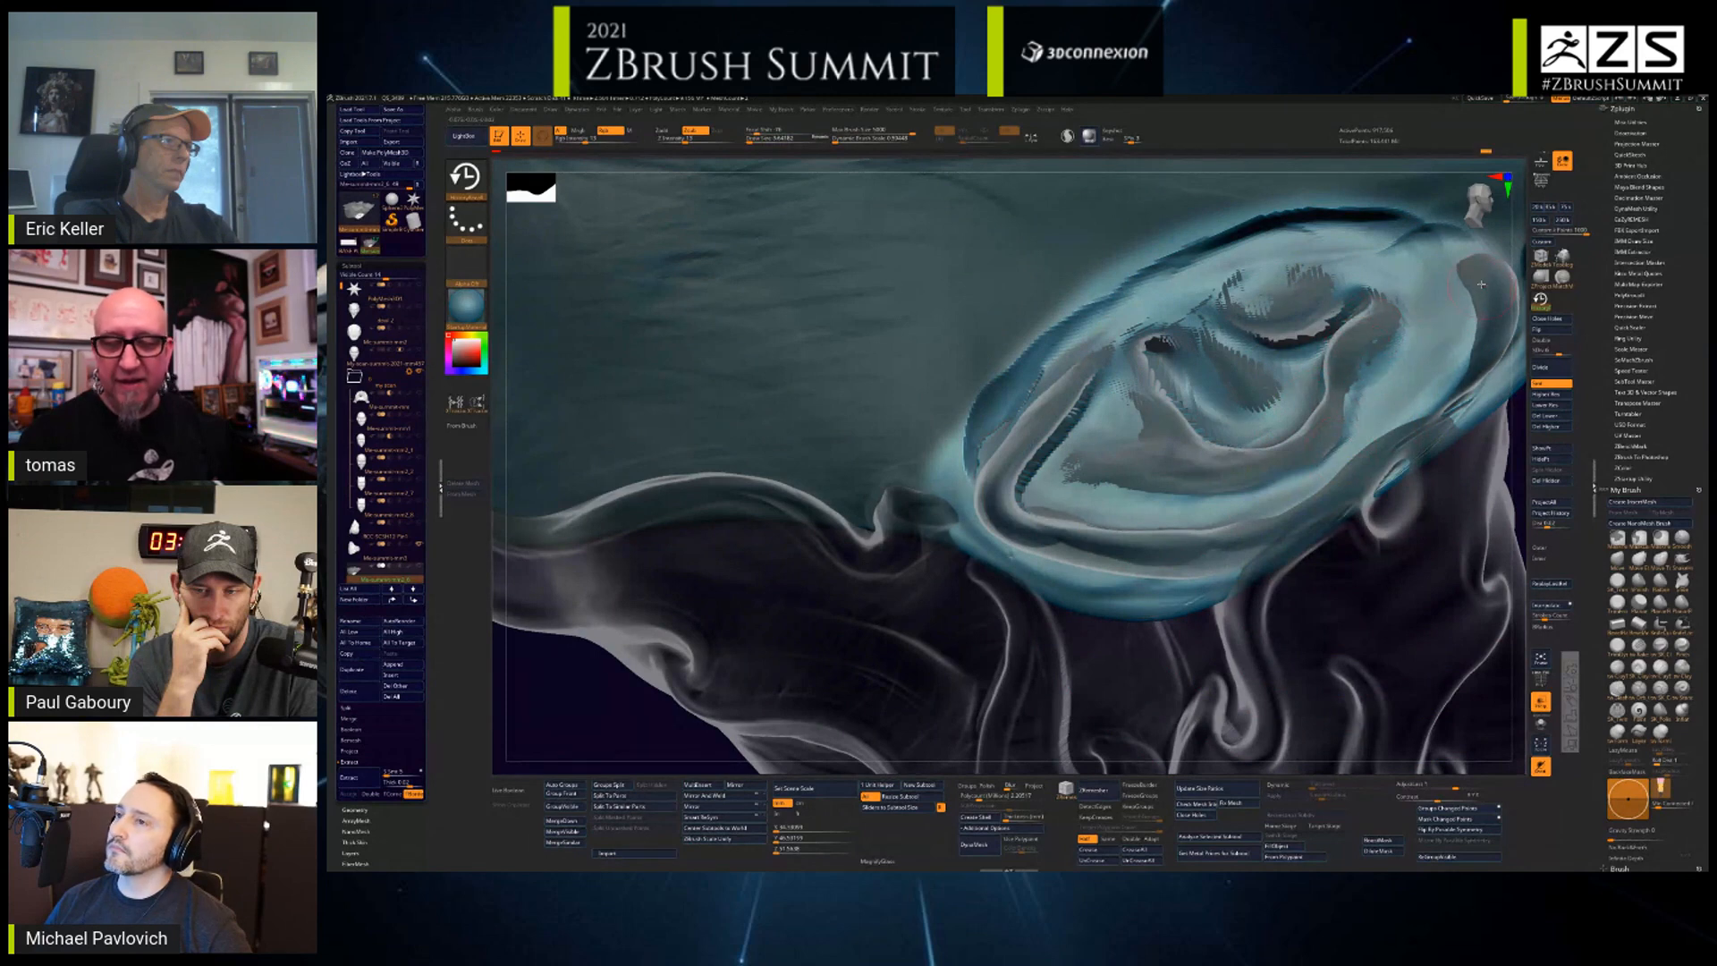
pyautogui.keyDown('alt'); pyautogui.moveTo(1518, 398); pyautogui.dragTo(1418, 434); pyautogui.keyUp('alt')
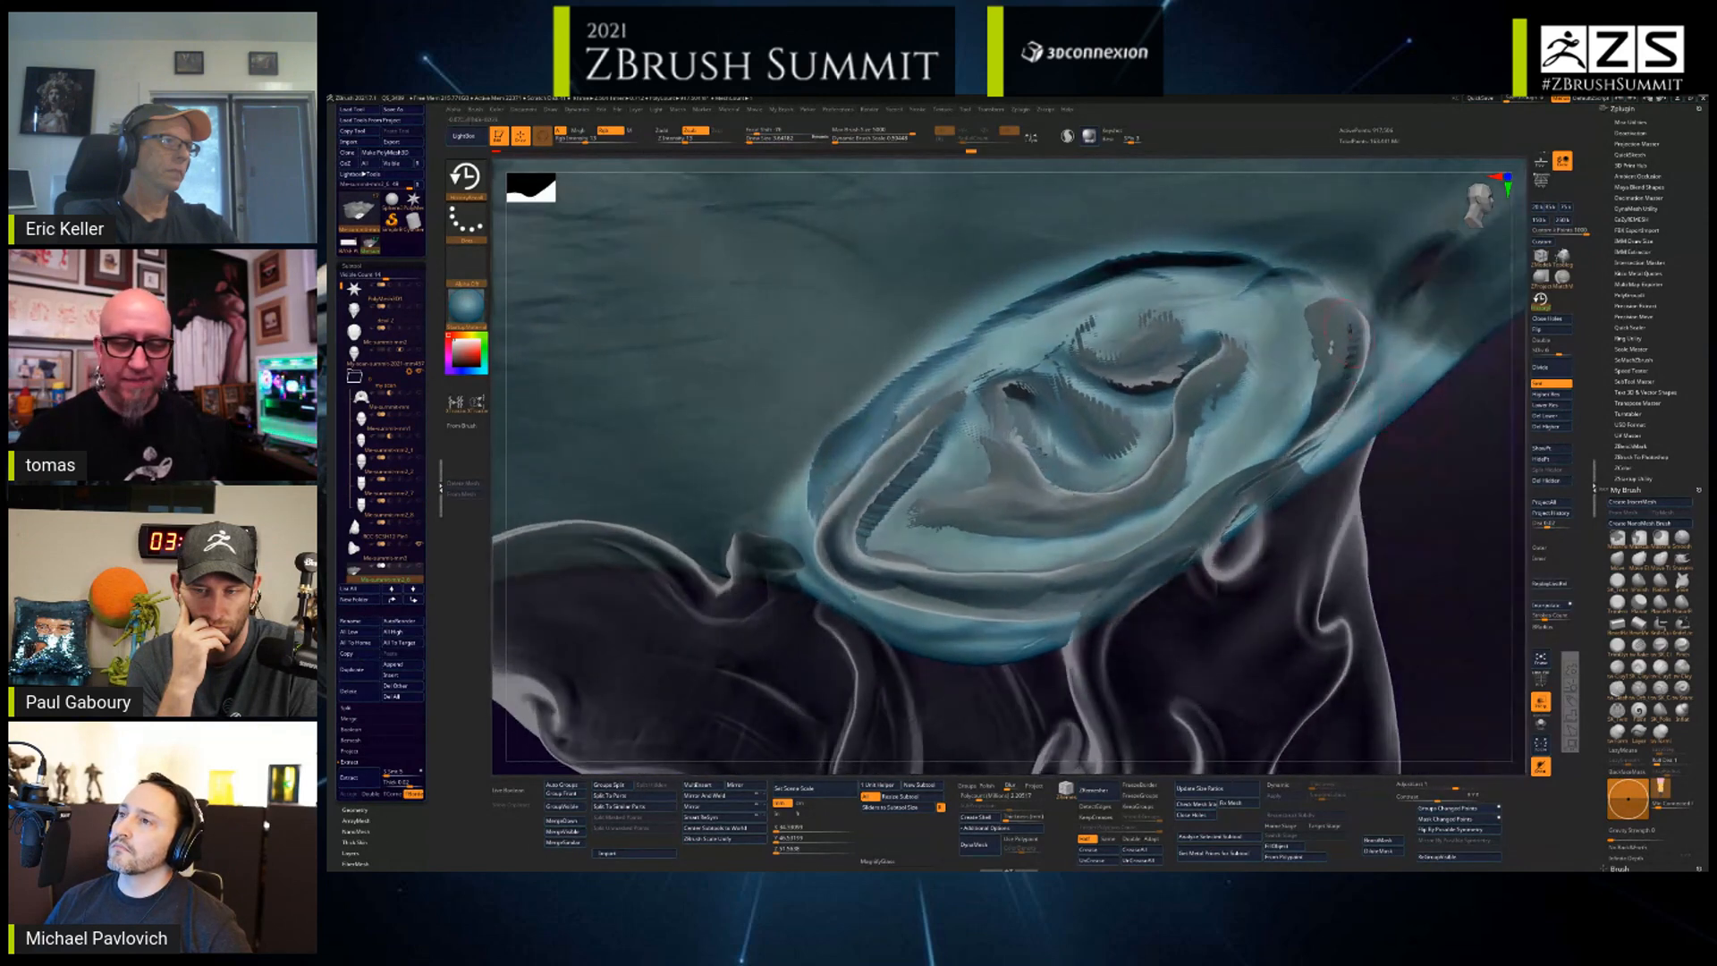
pyautogui.moveTo(1330, 389); pyautogui.dragTo(1313, 418)
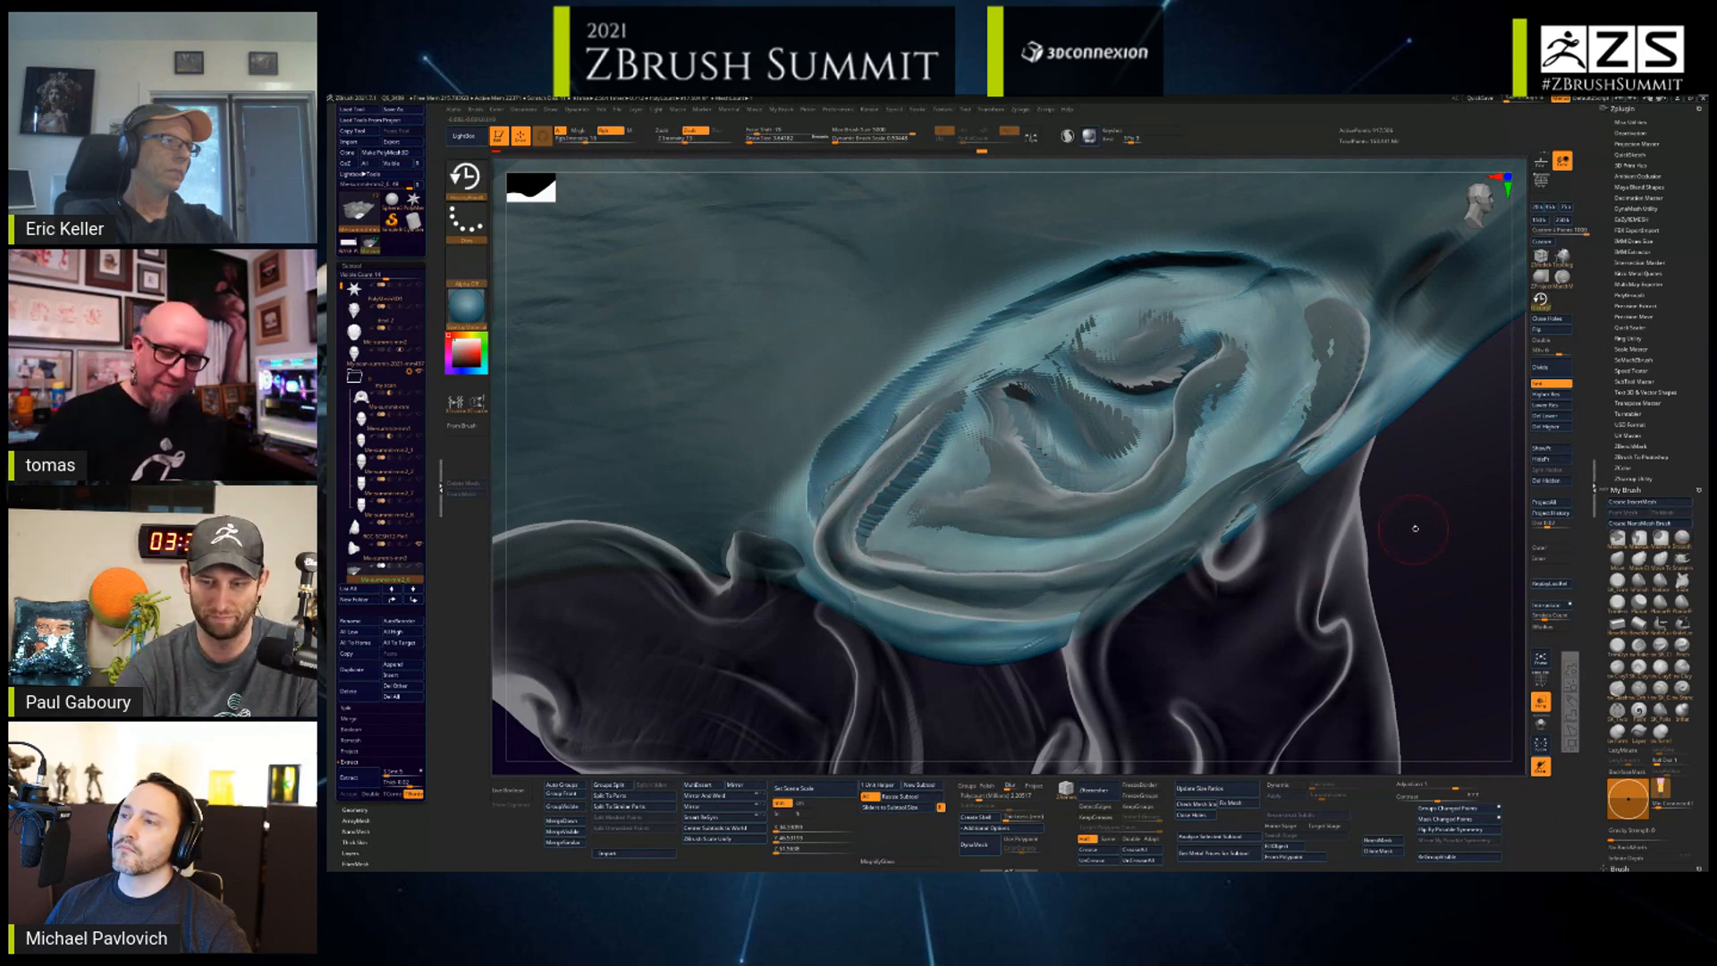
pyautogui.moveTo(1415, 529); pyautogui.dragTo(1117, 558)
pyautogui.moveTo(932, 537)
pyautogui.mouseDown()
pyautogui.moveTo(1027, 581)
pyautogui.moveTo(1118, 591)
pyautogui.mouseUp()
pyautogui.moveTo(1405, 563); pyautogui.dragTo(1489, 568)
pyautogui.moveTo(1274, 565); pyautogui.dragTo(1225, 577)
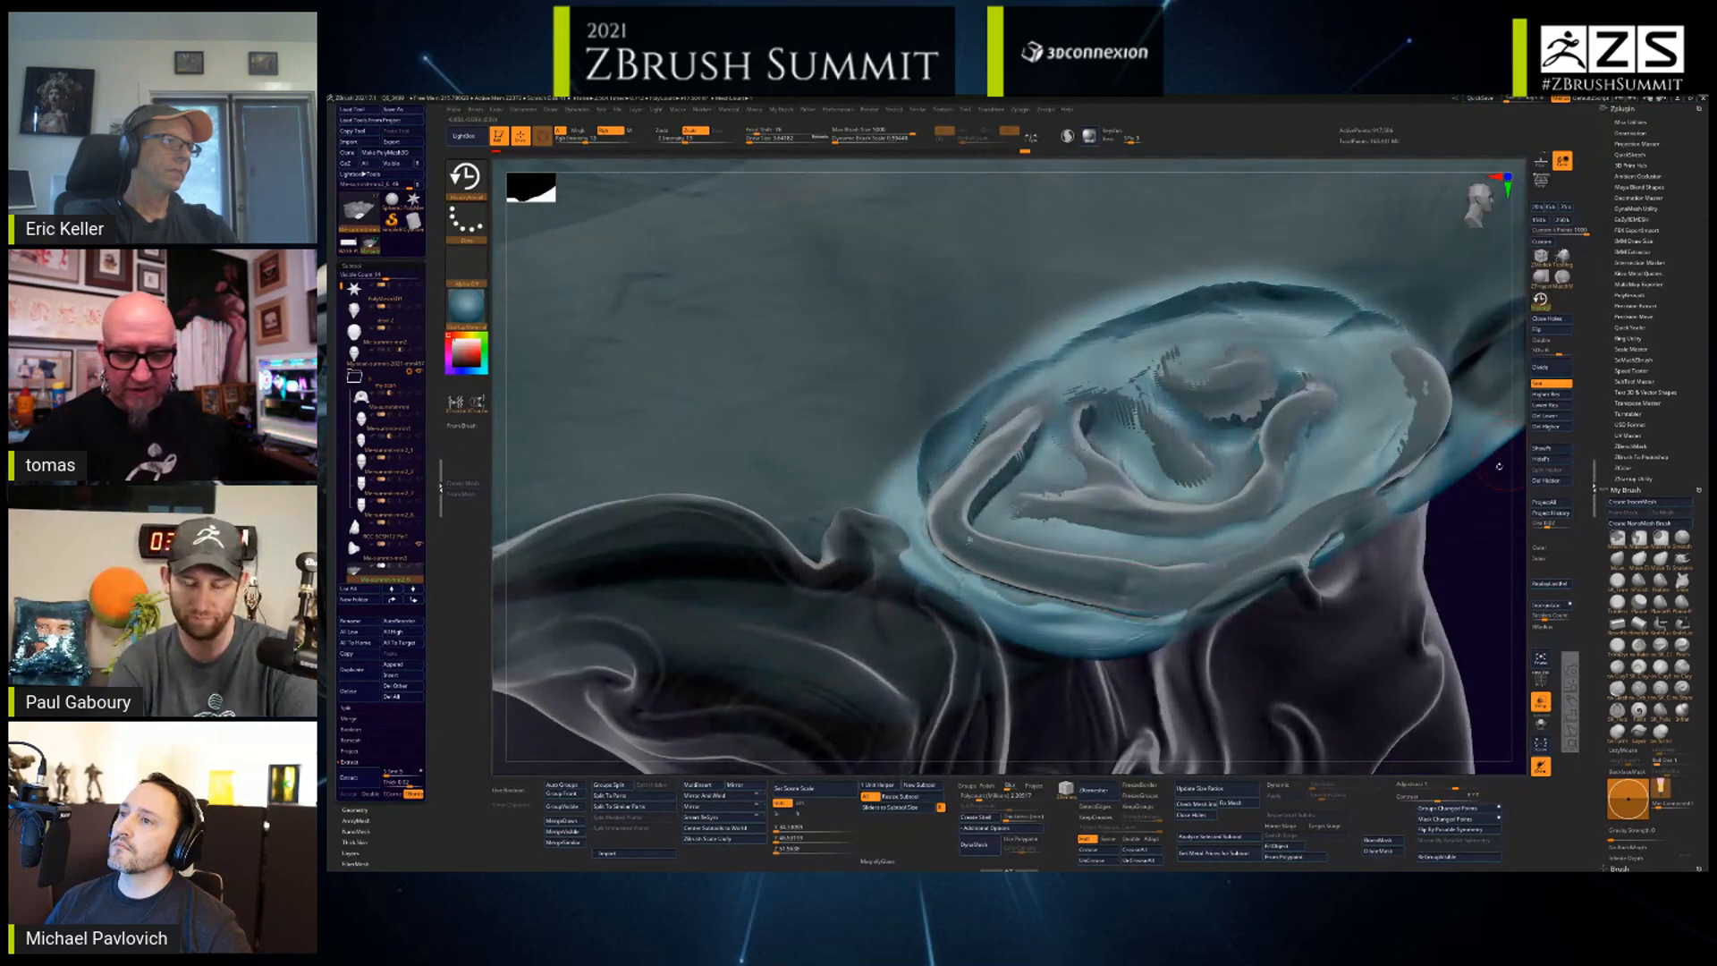
# - Fill in the remaining gaps of the ear's outer rim and inner bowl with History Recall strokes from other angles
pyautogui.moveTo(1500, 466); pyautogui.dragTo(1472, 546)
pyautogui.moveTo(1331, 380)
pyautogui.mouseDown()
pyautogui.moveTo(1257, 246)
pyautogui.moveTo(1082, 327)
pyautogui.mouseUp()
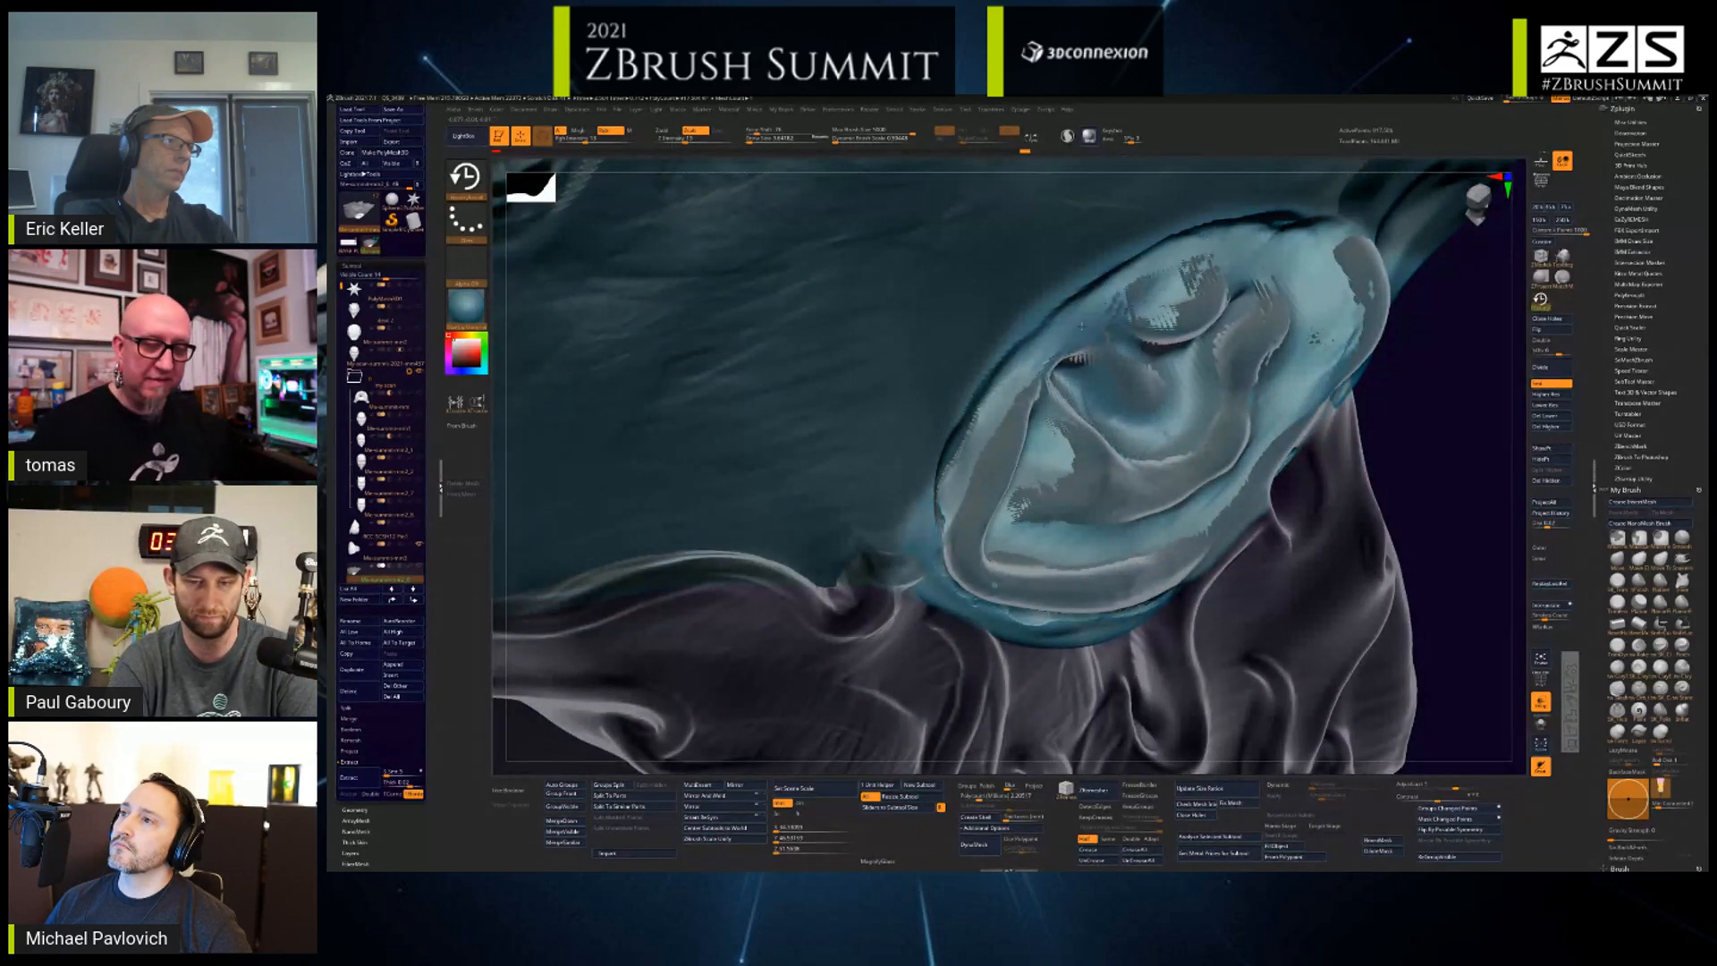
pyautogui.moveTo(1009, 436); pyautogui.dragTo(948, 535)
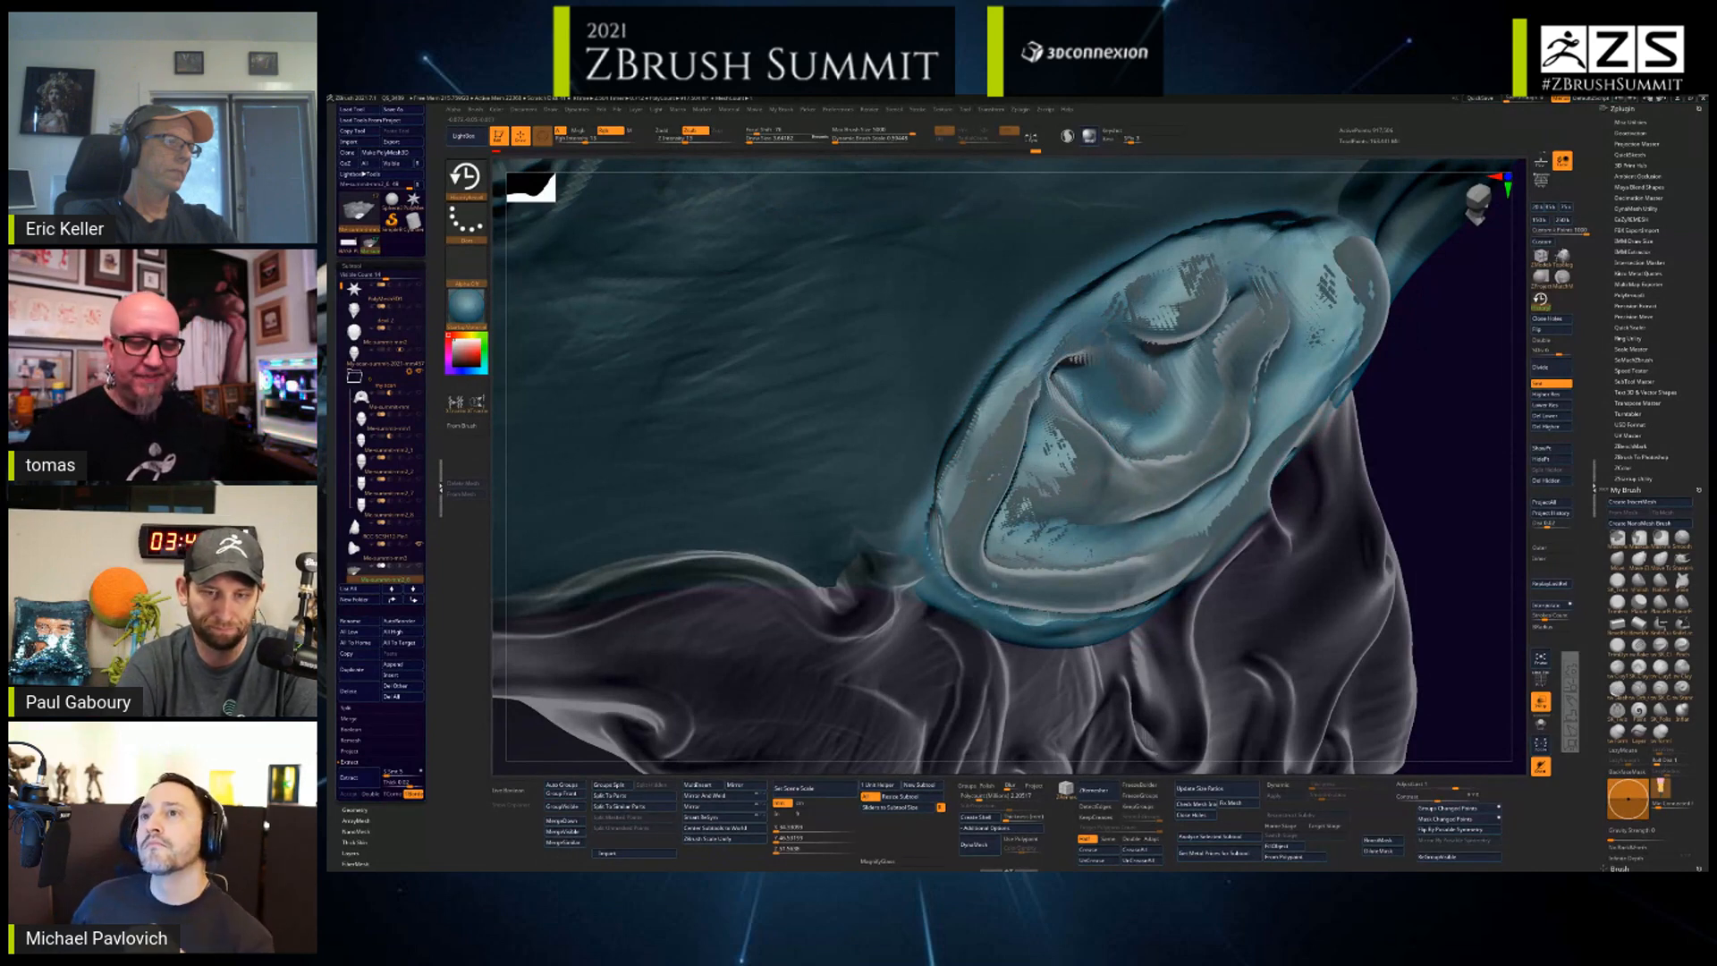
pyautogui.moveTo(1325, 289); pyautogui.dragTo(1320, 345)
pyautogui.moveTo(1465, 399)
pyautogui.mouseDown()
pyautogui.moveTo(1441, 402)
pyautogui.moveTo(1384, 278)
pyautogui.moveTo(1352, 338)
pyautogui.mouseUp()
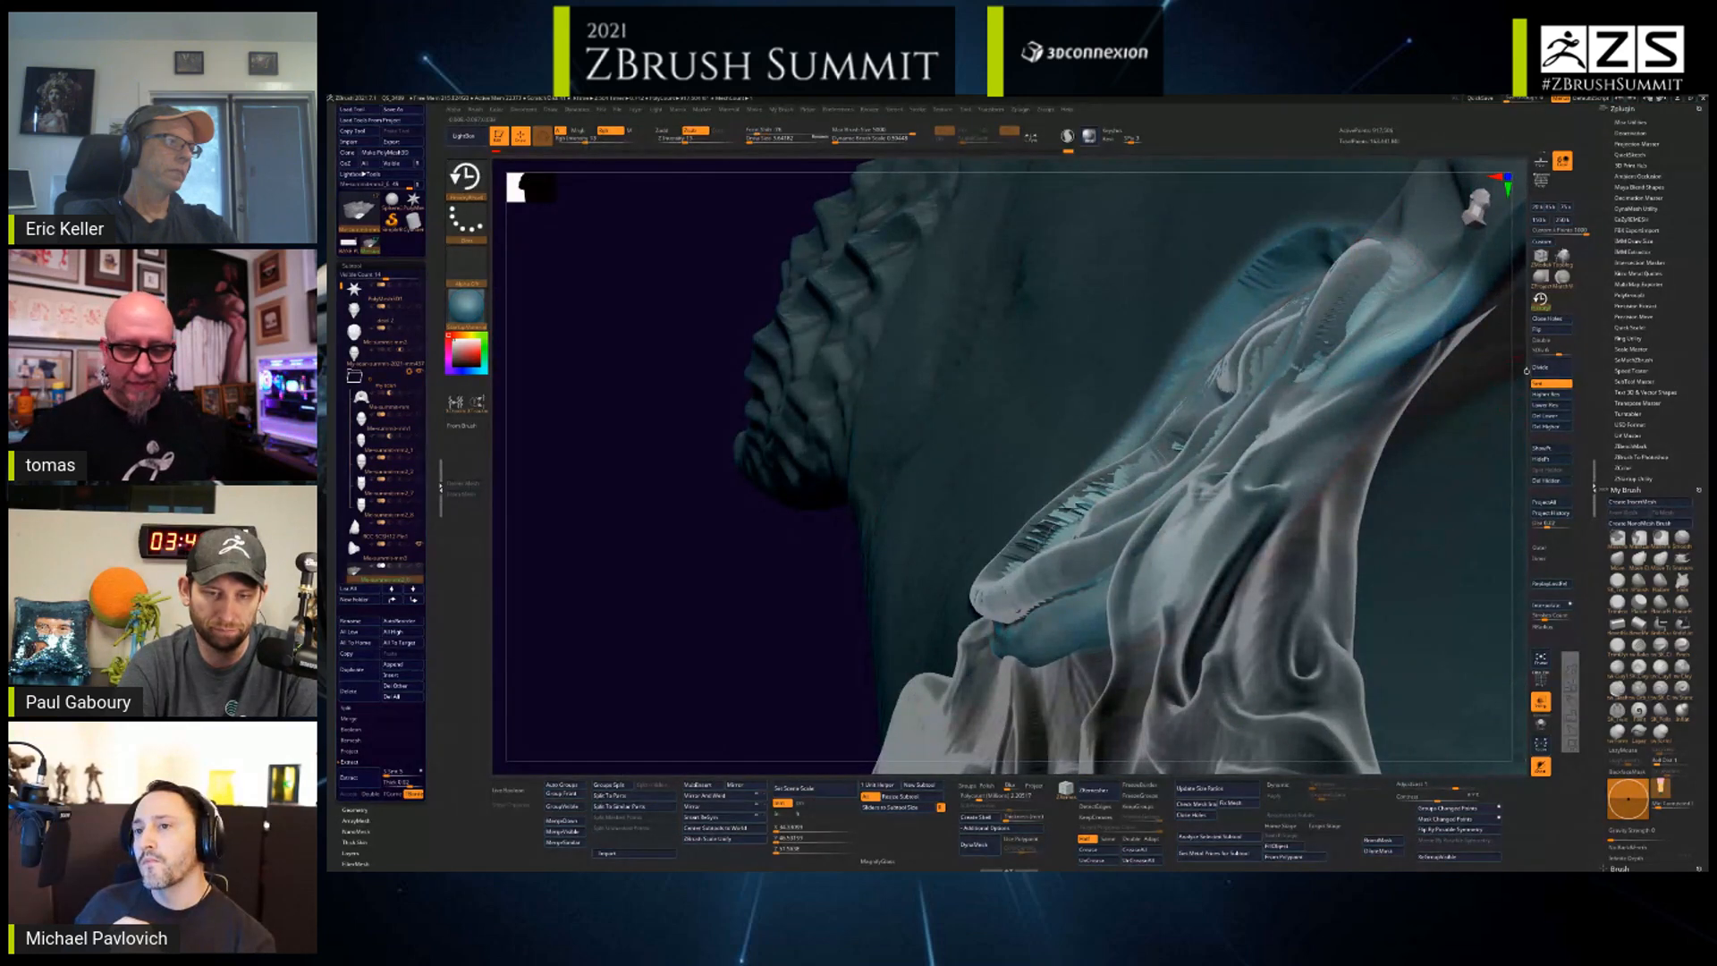
pyautogui.moveTo(1527, 370); pyautogui.dragTo(1395, 421)
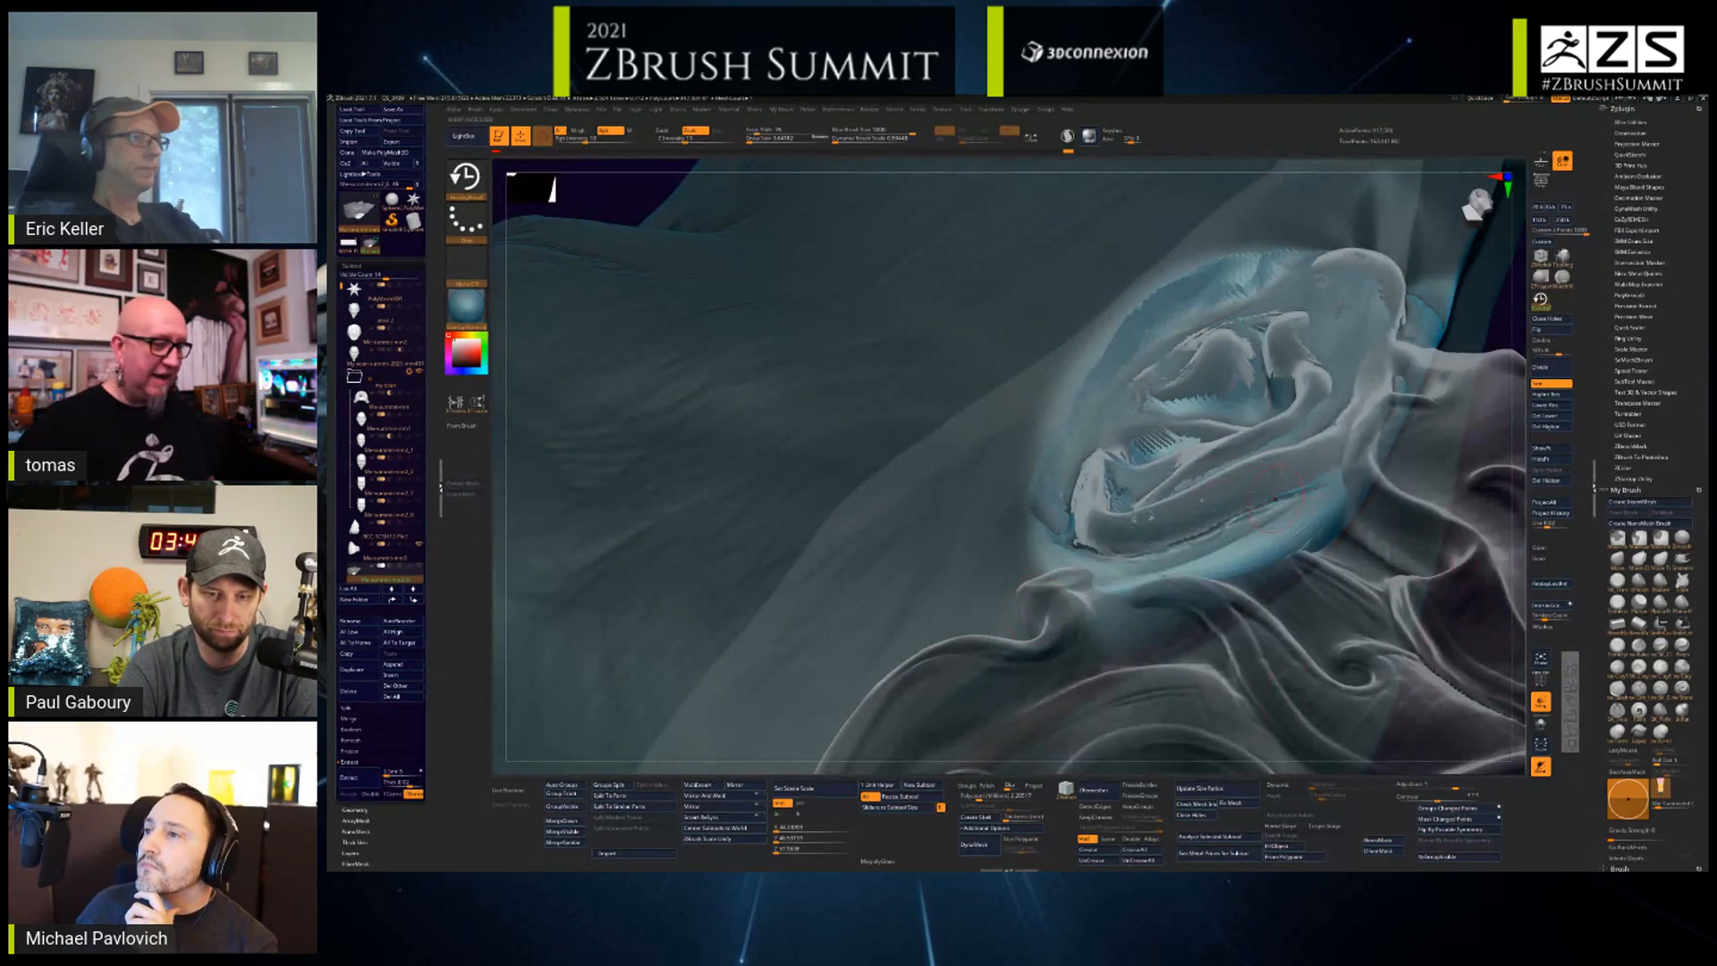
# - Hide the ring subtool and smooth the jagged artifacts along the head's ear folds and upper rim
pyautogui.click(419, 545)
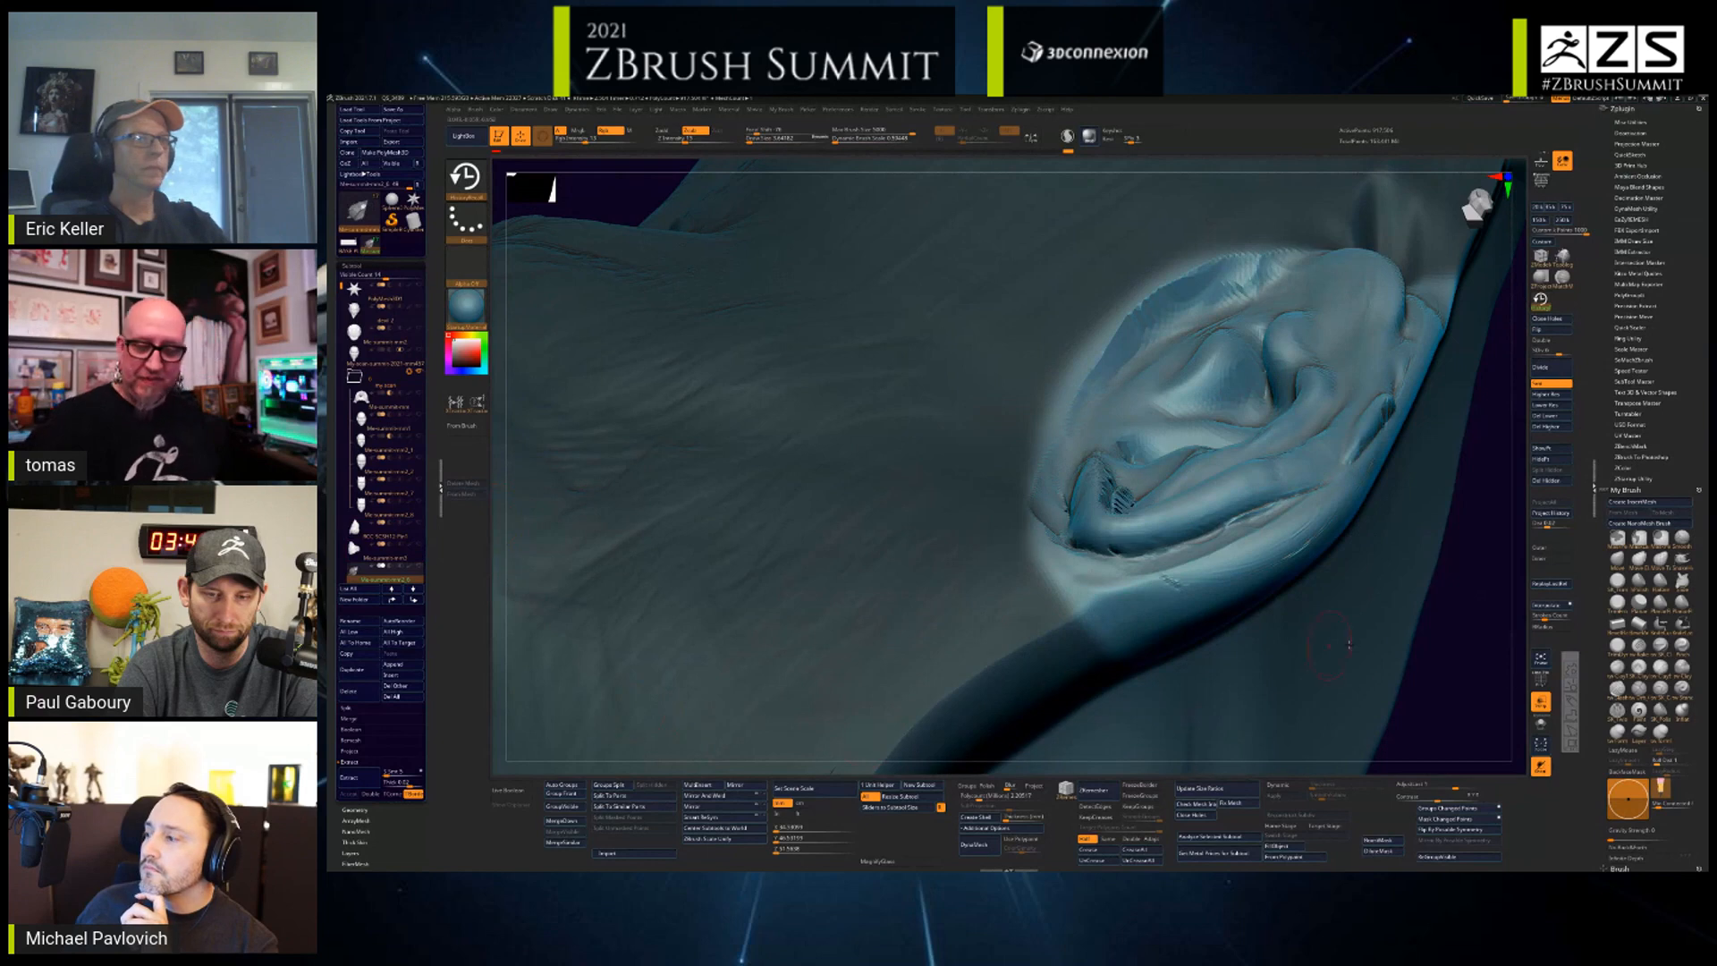
pyautogui.keyDown('ctrl'); pyautogui.moveTo(1350, 644); pyautogui.dragTo(1365, 579, button='right'); pyautogui.keyUp('ctrl')
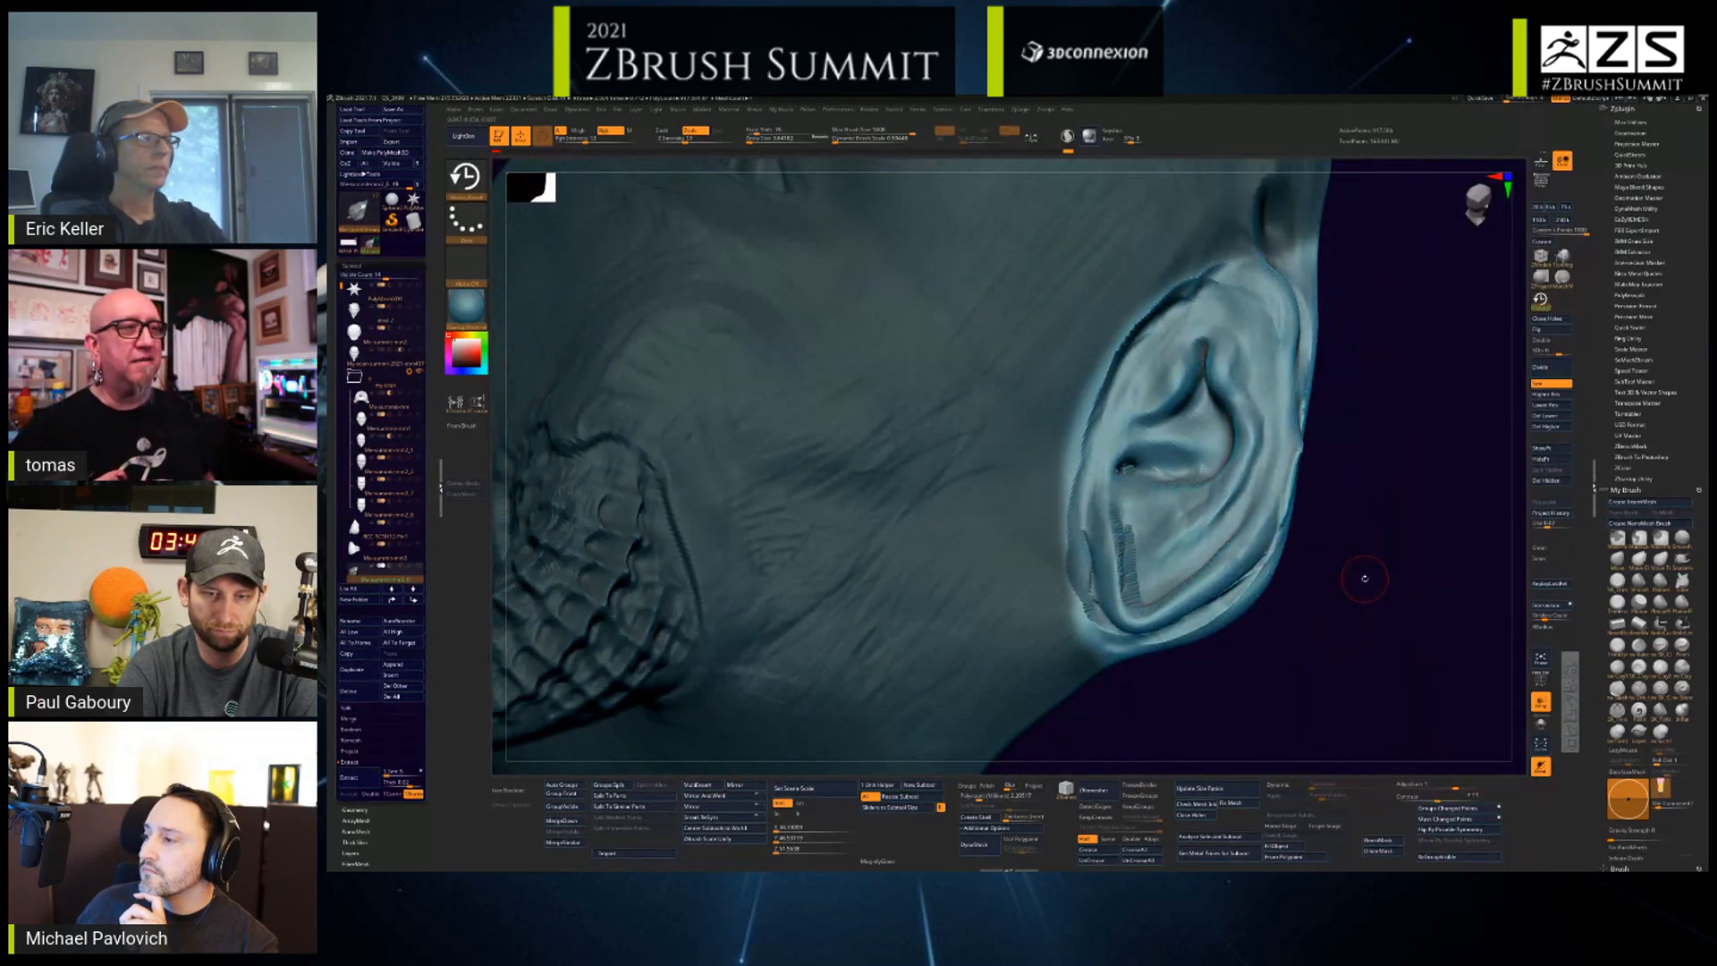
pyautogui.press('shift')
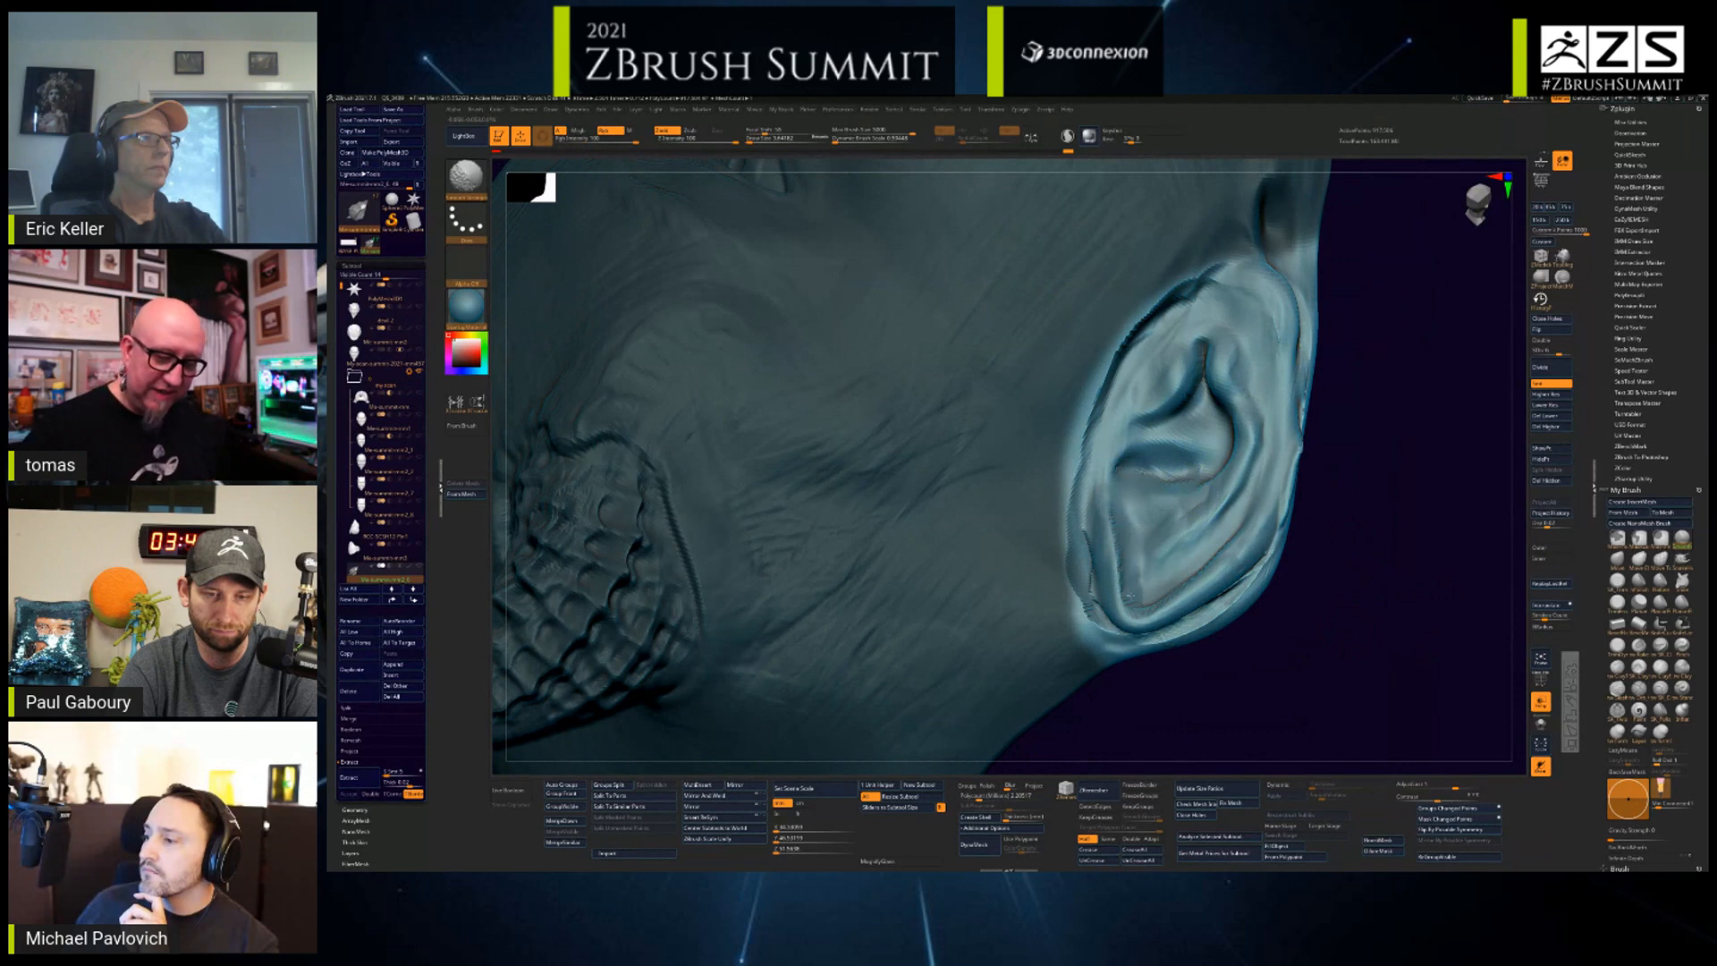
pyautogui.keyDown('shift'); pyautogui.moveTo(1196, 276); pyautogui.dragTo(1214, 271); pyautogui.keyUp('shift')
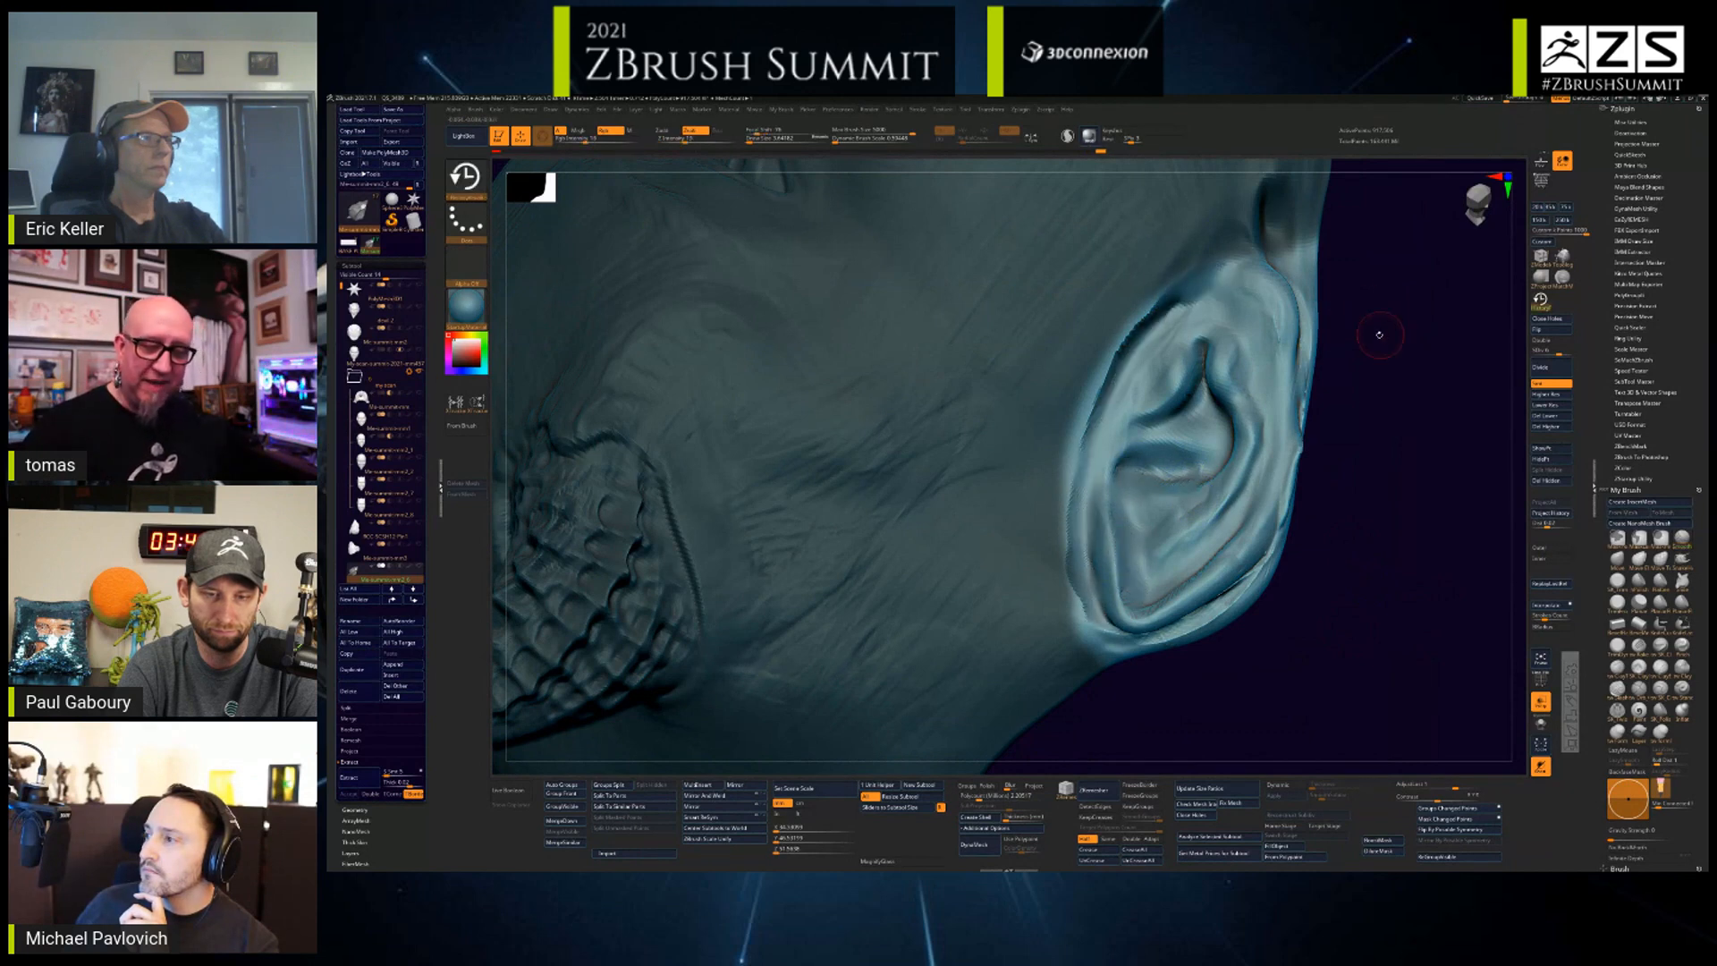
# - Smooth the remaining artifacts along the ear's outer rim and the lower inner folds near its narrow end
pyautogui.moveTo(1380, 333); pyautogui.dragTo(1300, 318)
pyautogui.keyDown('shift'); pyautogui.moveTo(1270, 415); pyautogui.dragTo(1234, 497); pyautogui.keyUp('shift')
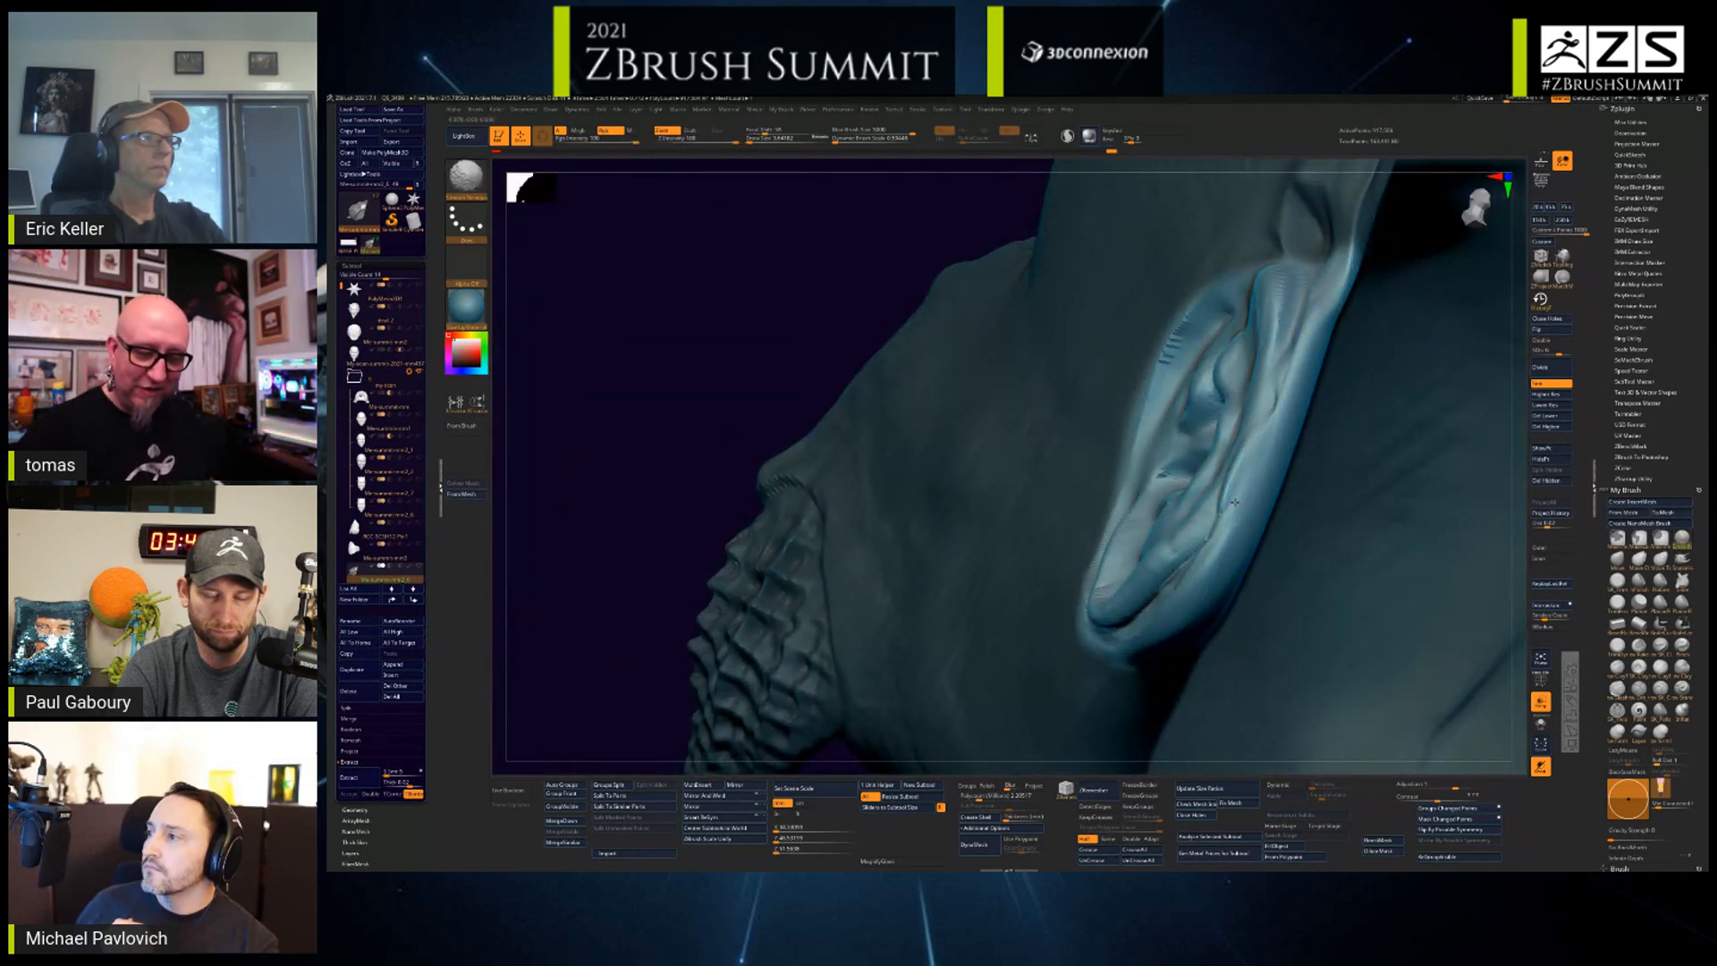
pyautogui.moveTo(1276, 522)
pyautogui.mouseDown(button='right')
pyautogui.moveTo(1506, 395)
pyautogui.moveTo(1485, 380)
pyautogui.mouseUp(button='right')
pyautogui.moveTo(1179, 542); pyautogui.dragTo(1223, 579, button='right')
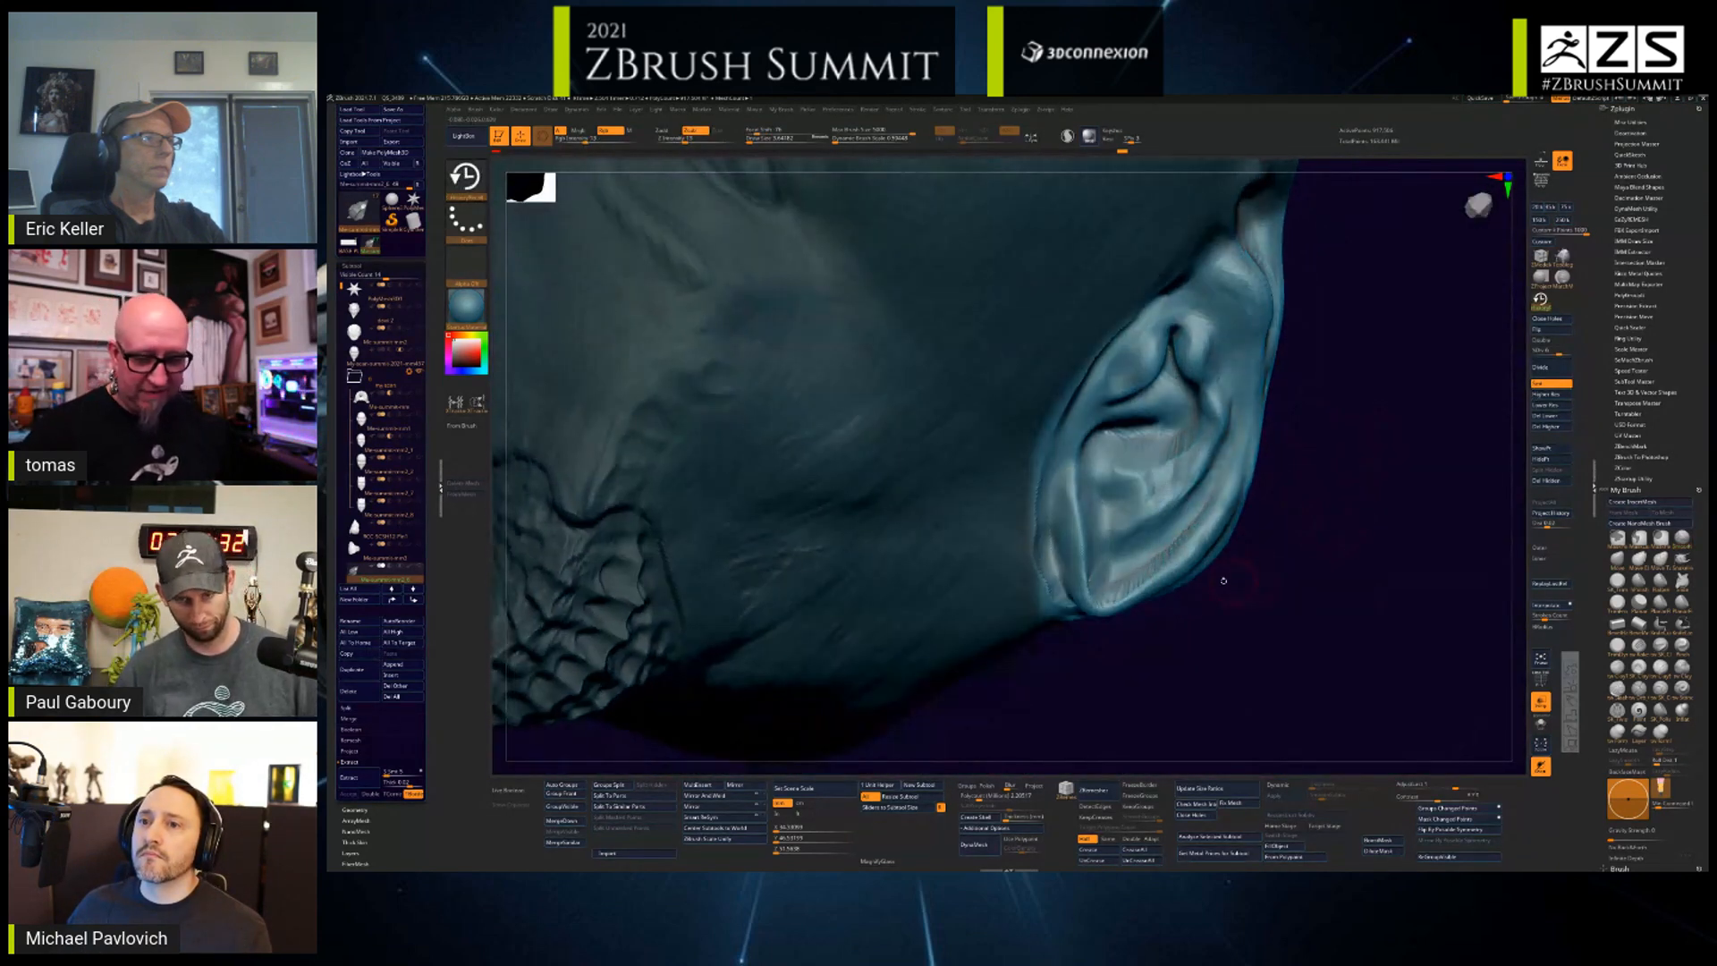
pyautogui.moveTo(1136, 581)
pyautogui.keyDown('shift'); pyautogui.mouseDown()
pyautogui.moveTo(1209, 501)
pyautogui.moveTo(1136, 585)
pyautogui.mouseUp(); pyautogui.keyUp('shift')
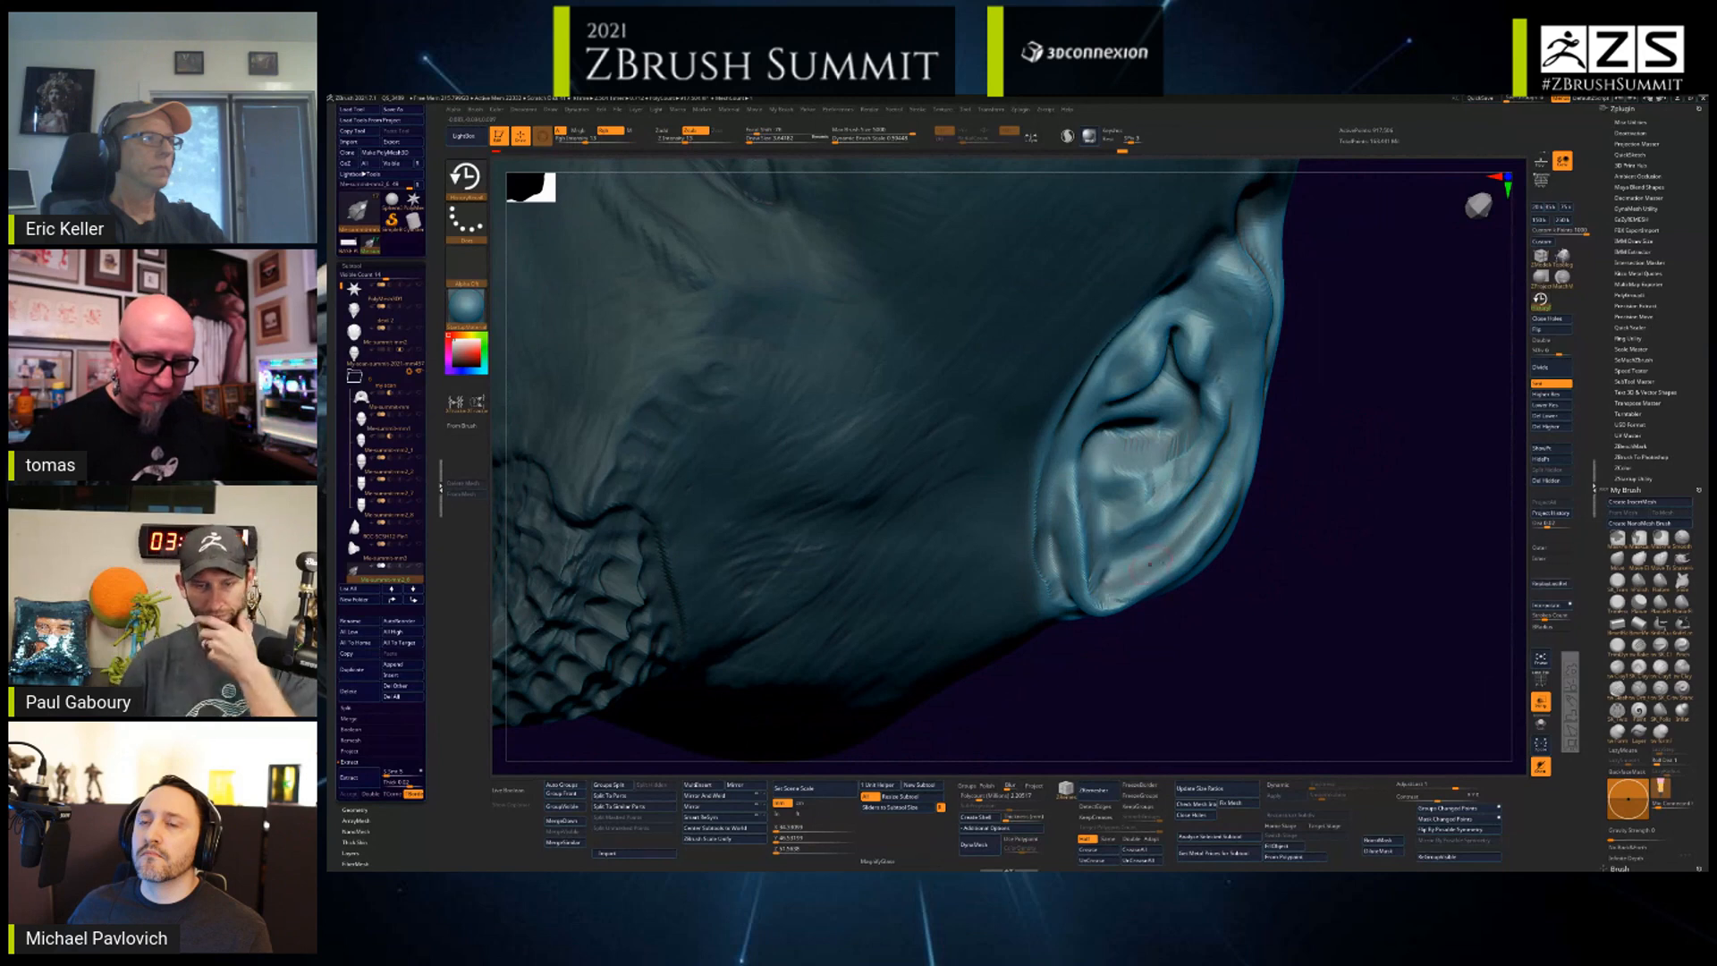
pyautogui.moveTo(1135, 573); pyautogui.dragTo(1150, 618, button='right')
pyautogui.keyDown('shift'); pyautogui.moveTo(1122, 595); pyautogui.dragTo(1094, 497); pyautogui.keyUp('shift')
pyautogui.moveTo(1261, 632); pyautogui.dragTo(1245, 680, button='right')
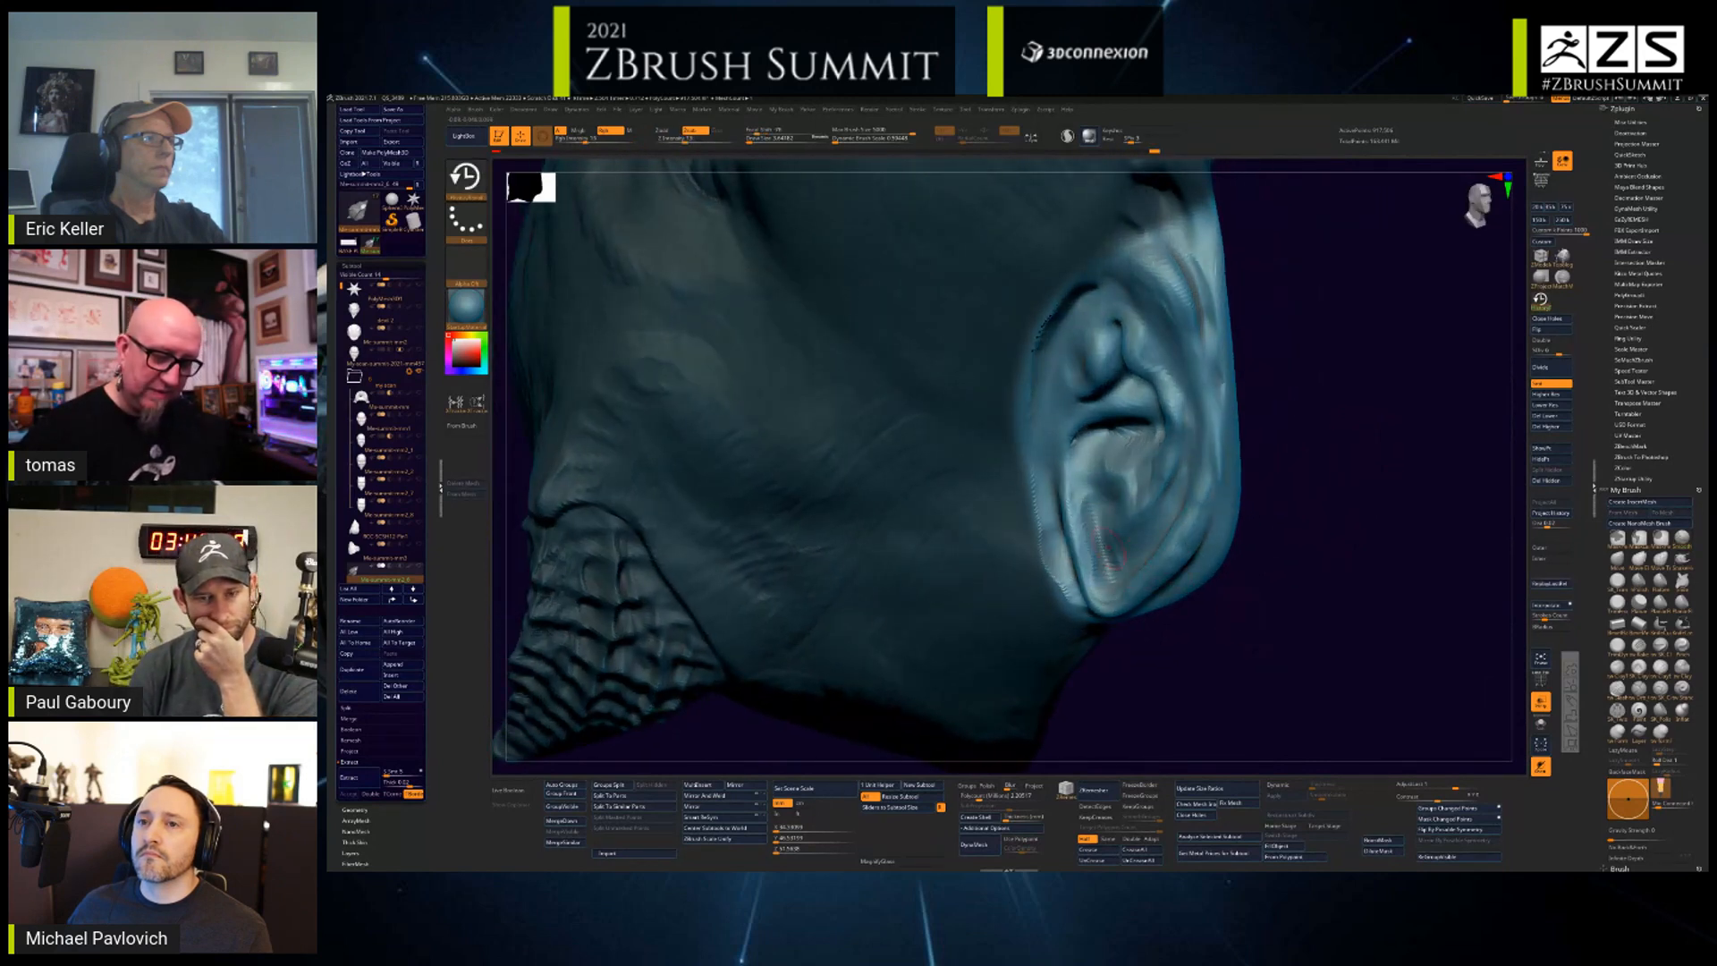
pyautogui.moveTo(1095, 526)
pyautogui.keyDown('shift'); pyautogui.mouseDown()
pyautogui.moveTo(1111, 585)
pyautogui.moveTo(1084, 497)
pyautogui.moveTo(1091, 443)
pyautogui.mouseUp(); pyautogui.keyUp('shift')
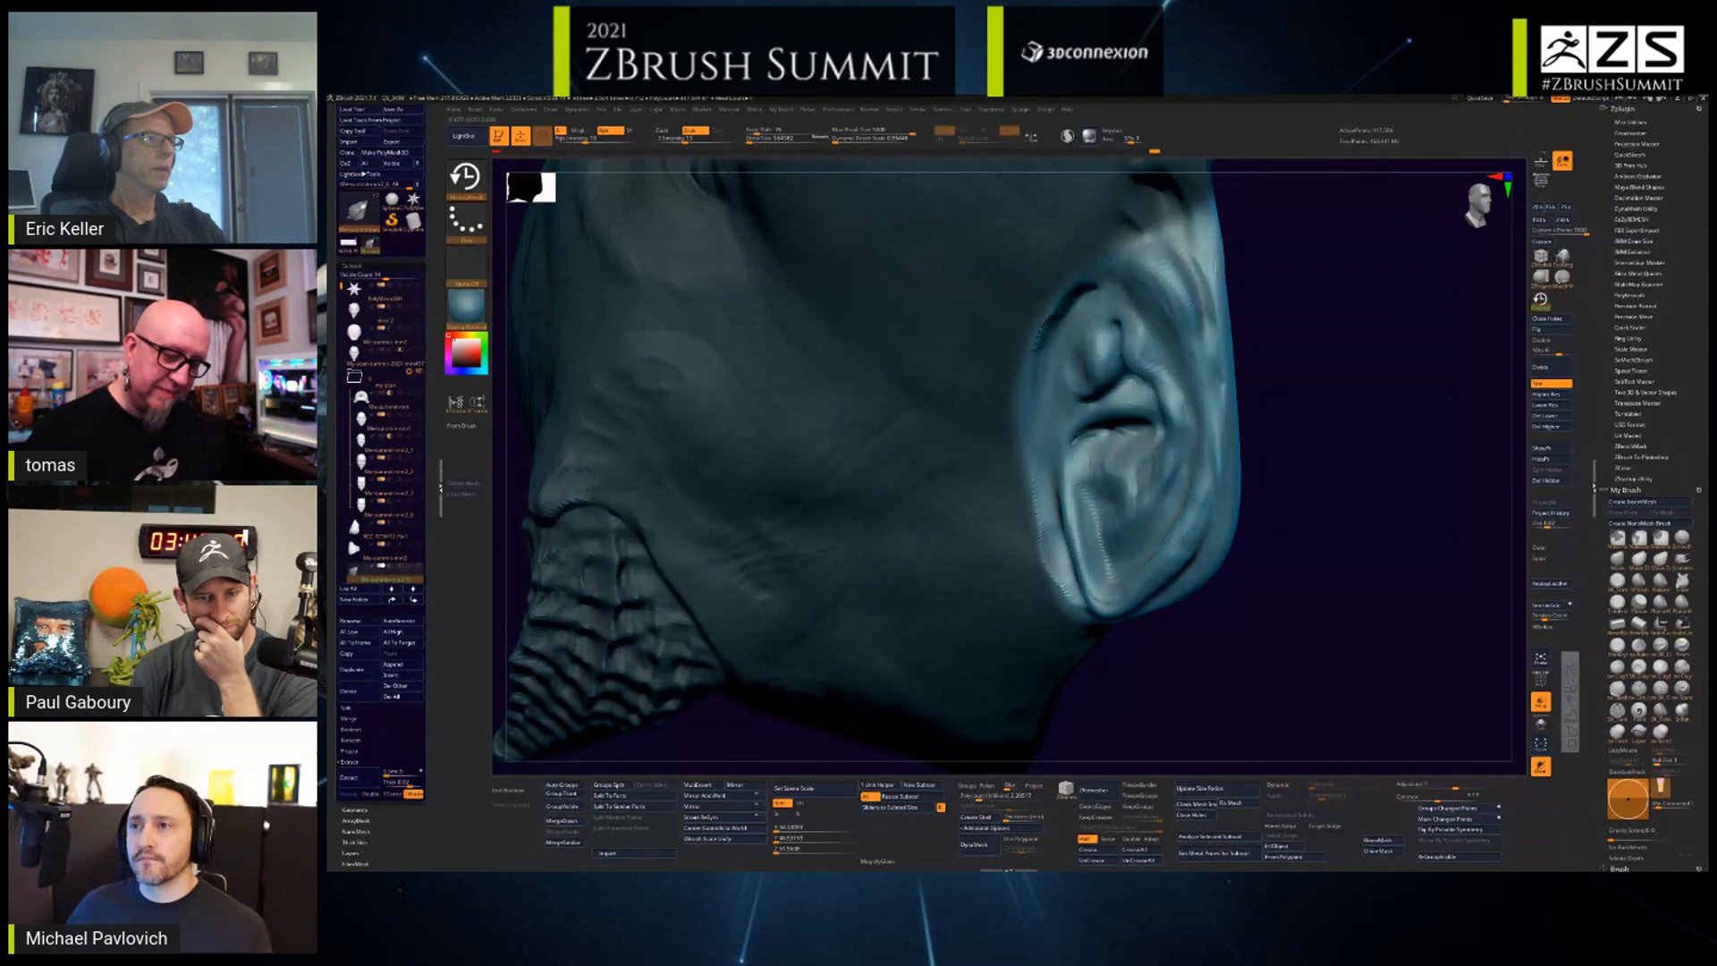
# - Smooth the ear's inner bowl and recall its original shape with short History Recall strokes
pyautogui.moveTo(1347, 341)
pyautogui.mouseDown(button='right')
pyautogui.moveTo(1349, 398)
pyautogui.moveTo(1269, 436)
pyautogui.mouseUp(button='right')
pyautogui.keyDown('shift'); pyautogui.moveTo(1164, 418); pyautogui.dragTo(1137, 466); pyautogui.keyUp('shift')
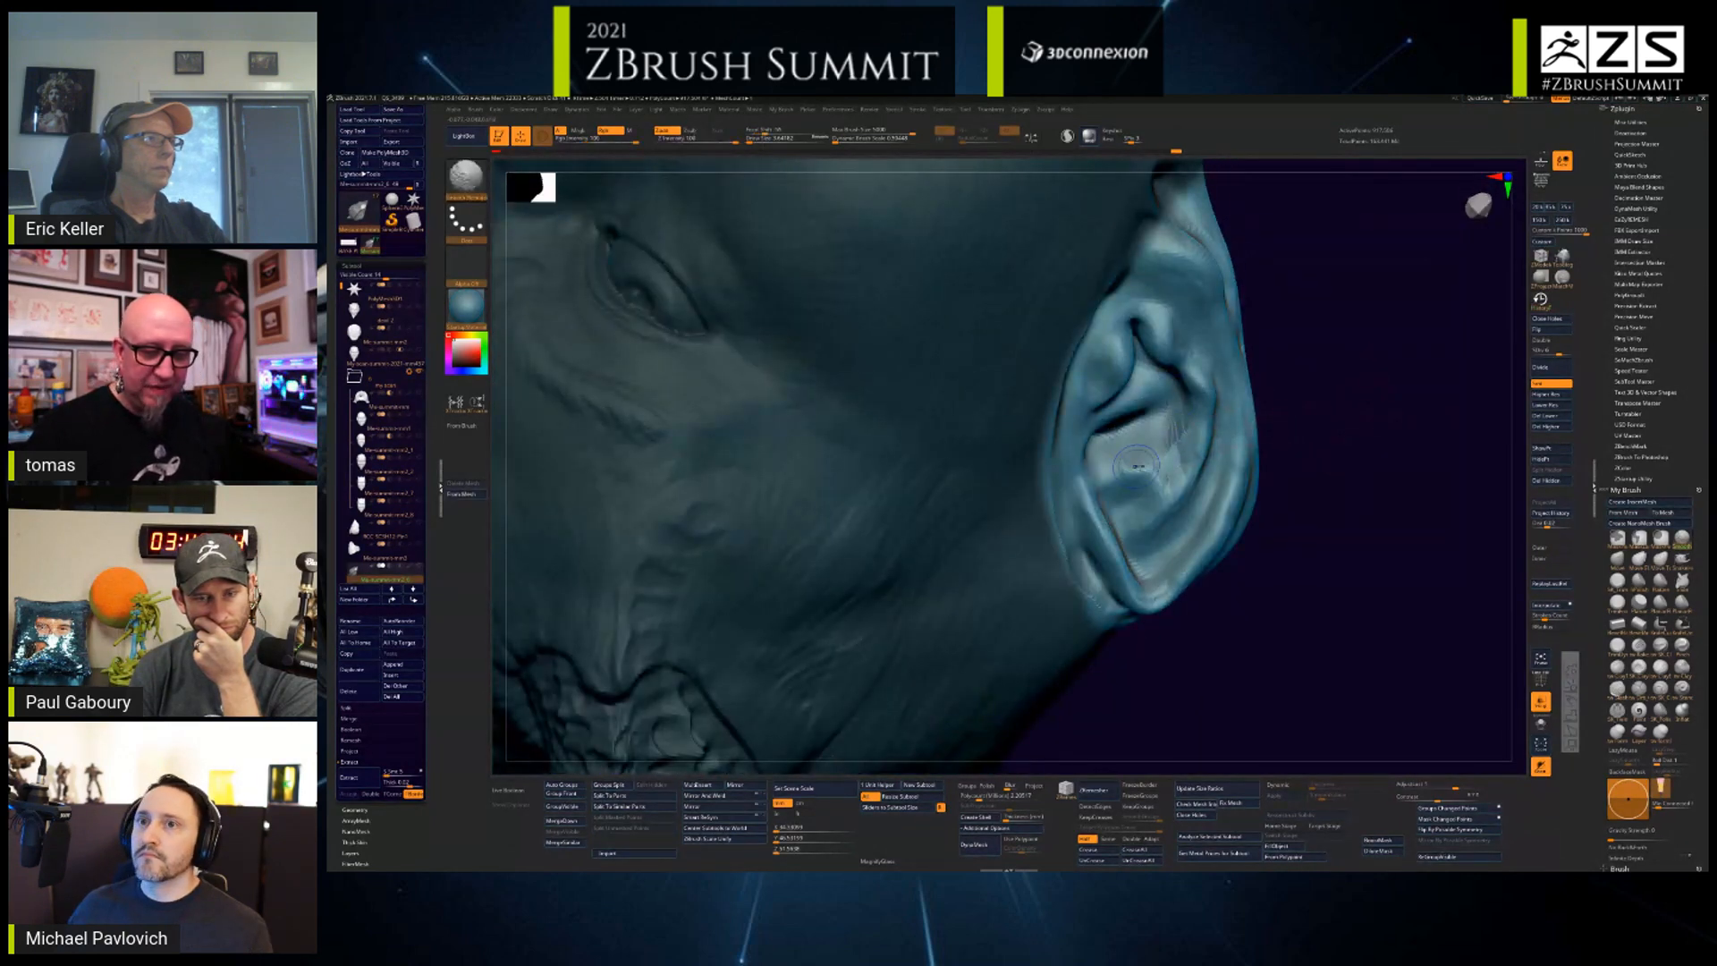
pyautogui.moveTo(1288, 439); pyautogui.dragTo(1315, 403, button='right')
pyautogui.moveTo(1135, 438); pyautogui.dragTo(1157, 454)
pyautogui.moveTo(1291, 424); pyautogui.dragTo(1309, 449, button='right')
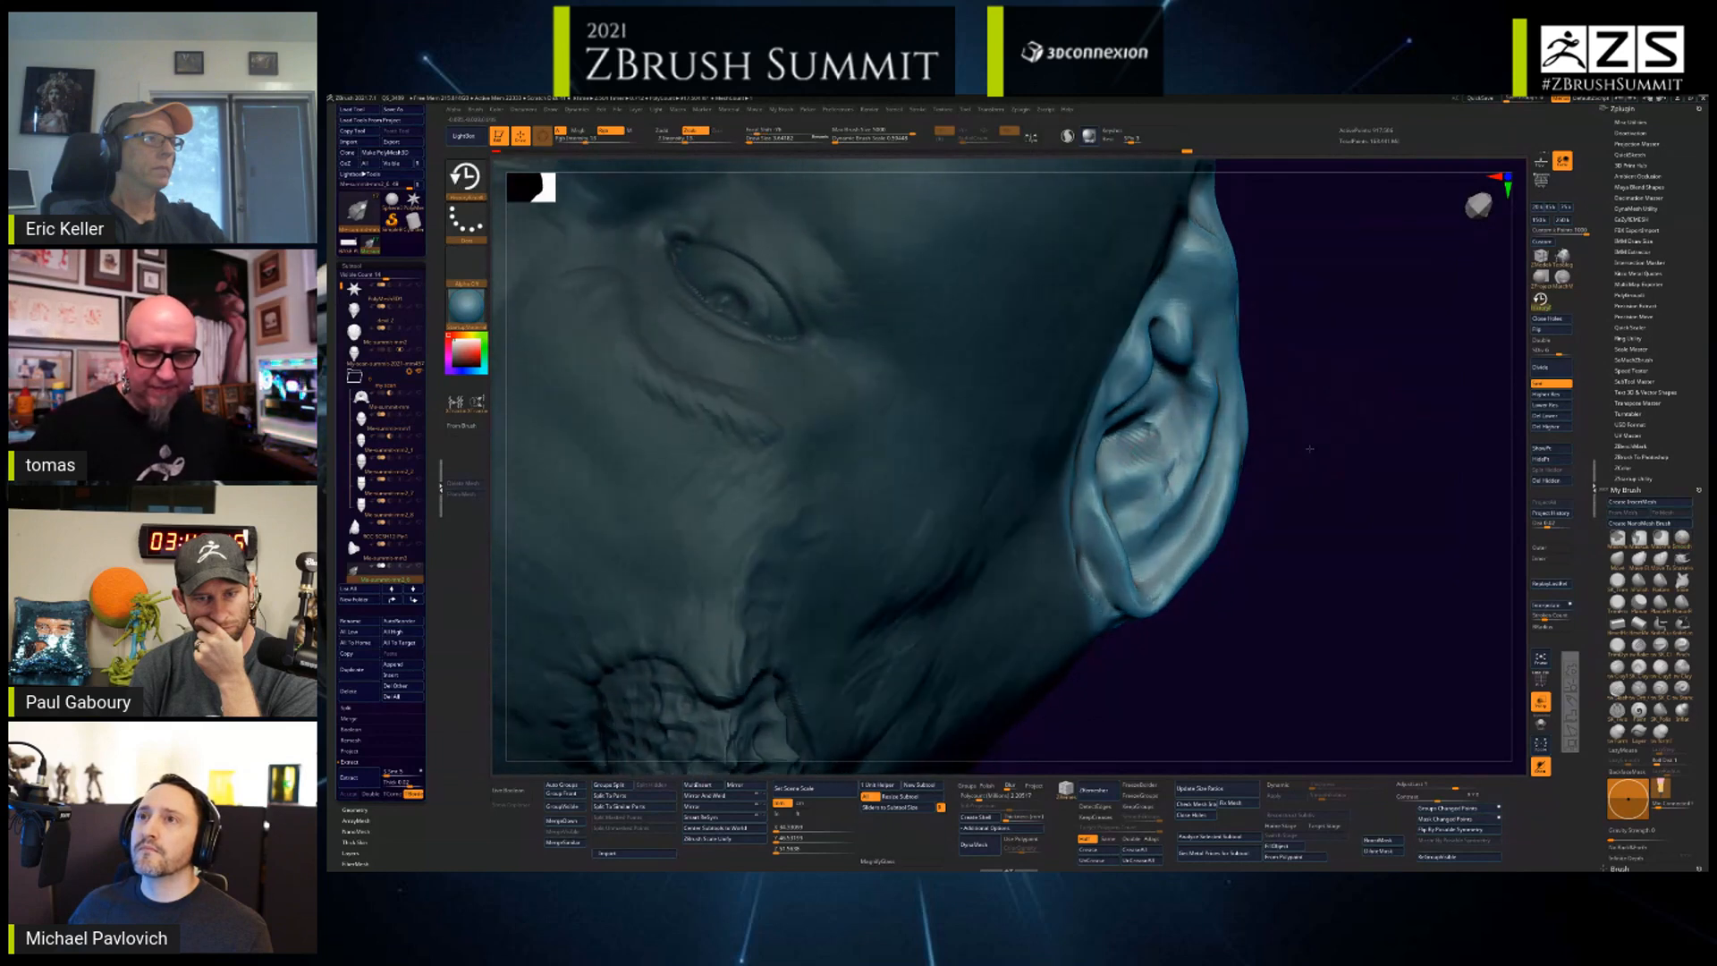
pyautogui.moveTo(1170, 475); pyautogui.dragTo(1179, 410)
pyautogui.moveTo(1174, 477); pyautogui.dragTo(1191, 458)
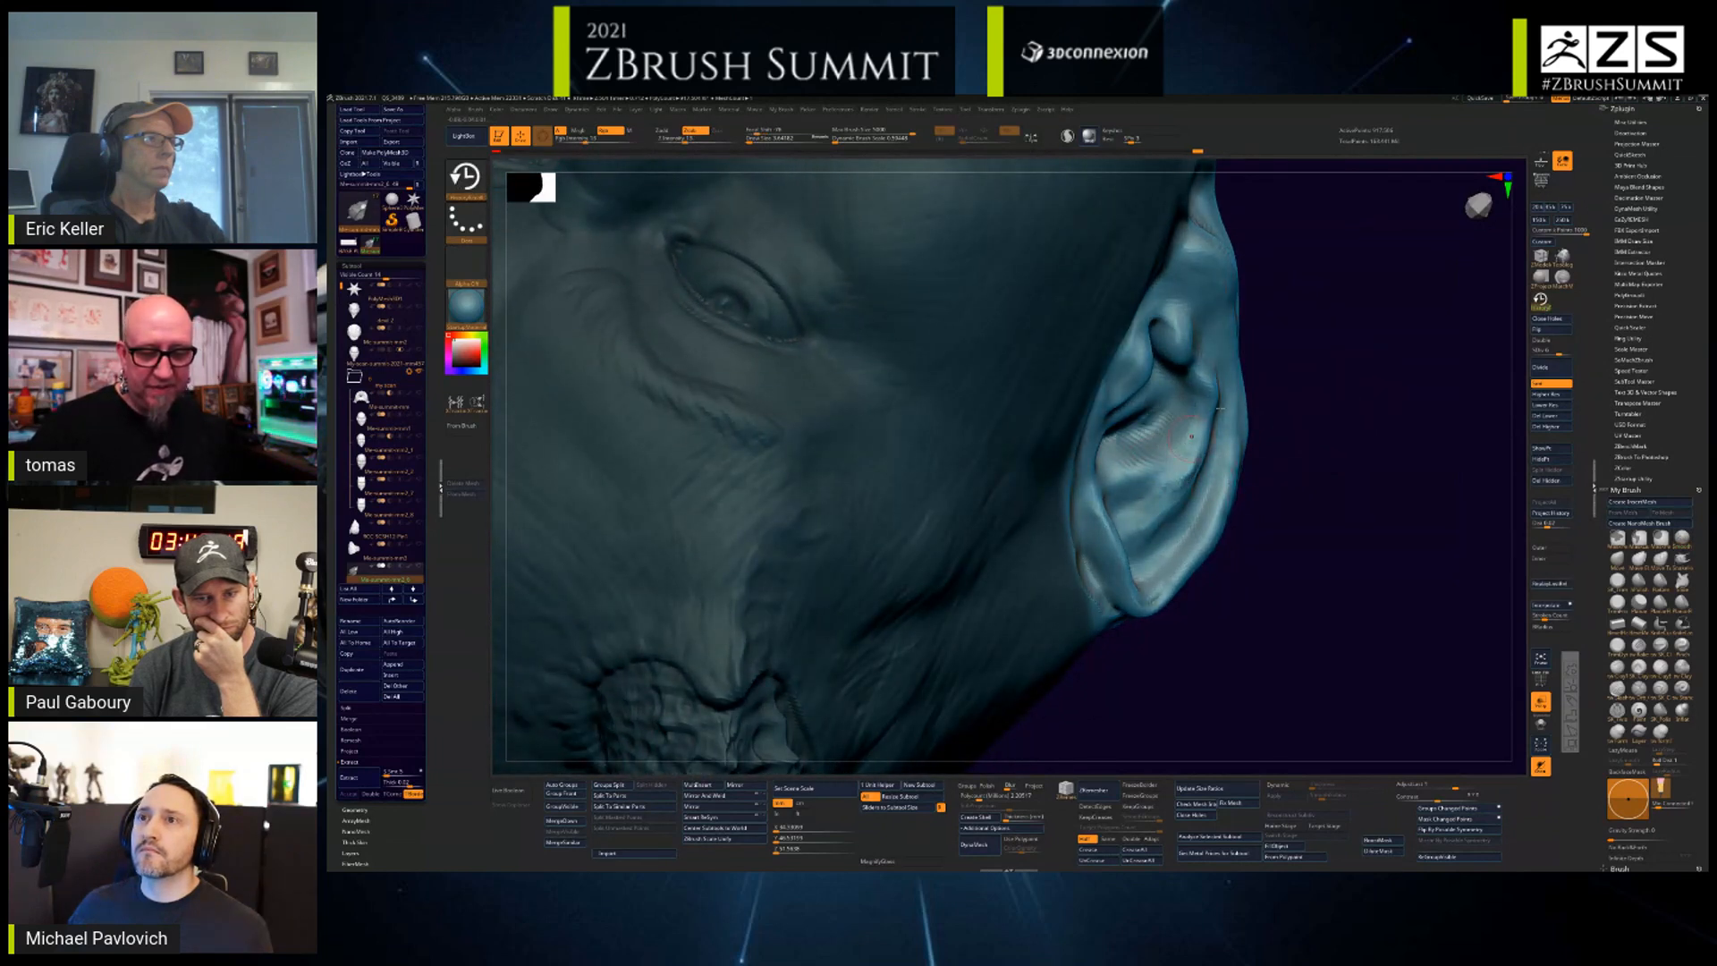
pyautogui.moveTo(1288, 426)
pyautogui.mouseDown(button='right')
pyautogui.moveTo(1299, 333)
pyautogui.moveTo(1327, 431)
pyautogui.moveTo(1234, 547)
pyautogui.mouseUp(button='right')
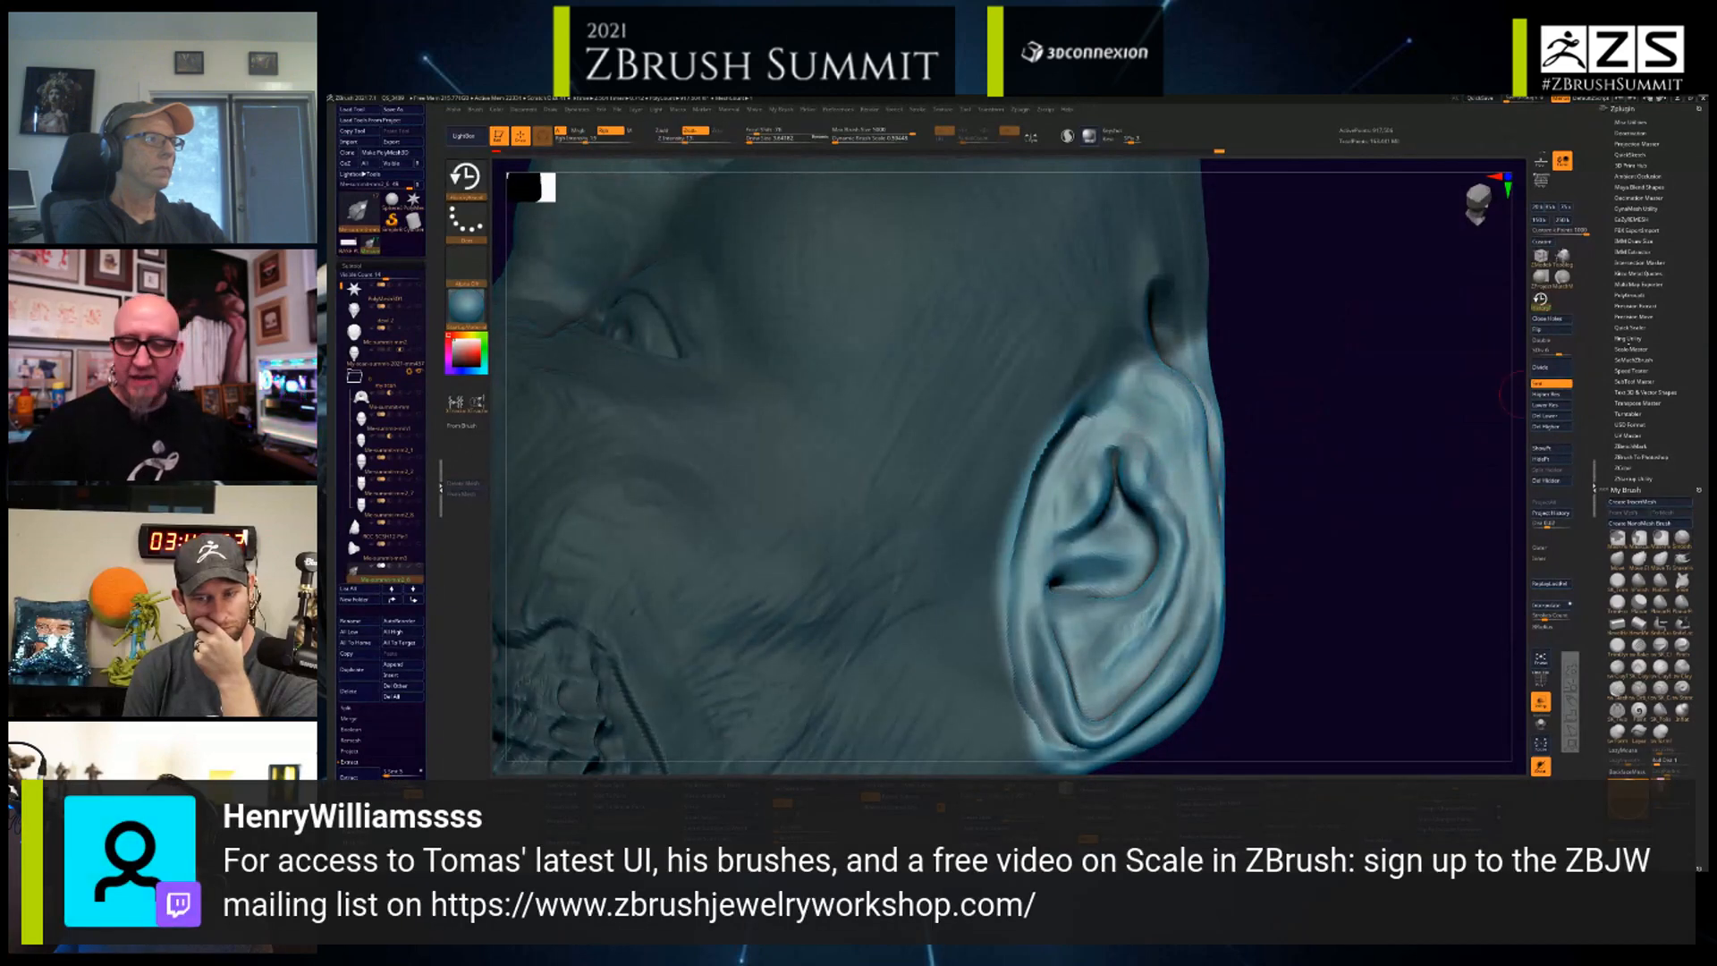
# - Step the head up to a higher subdivision level and smooth away the spikes in the ear's folds
pyautogui.click(1563, 396)
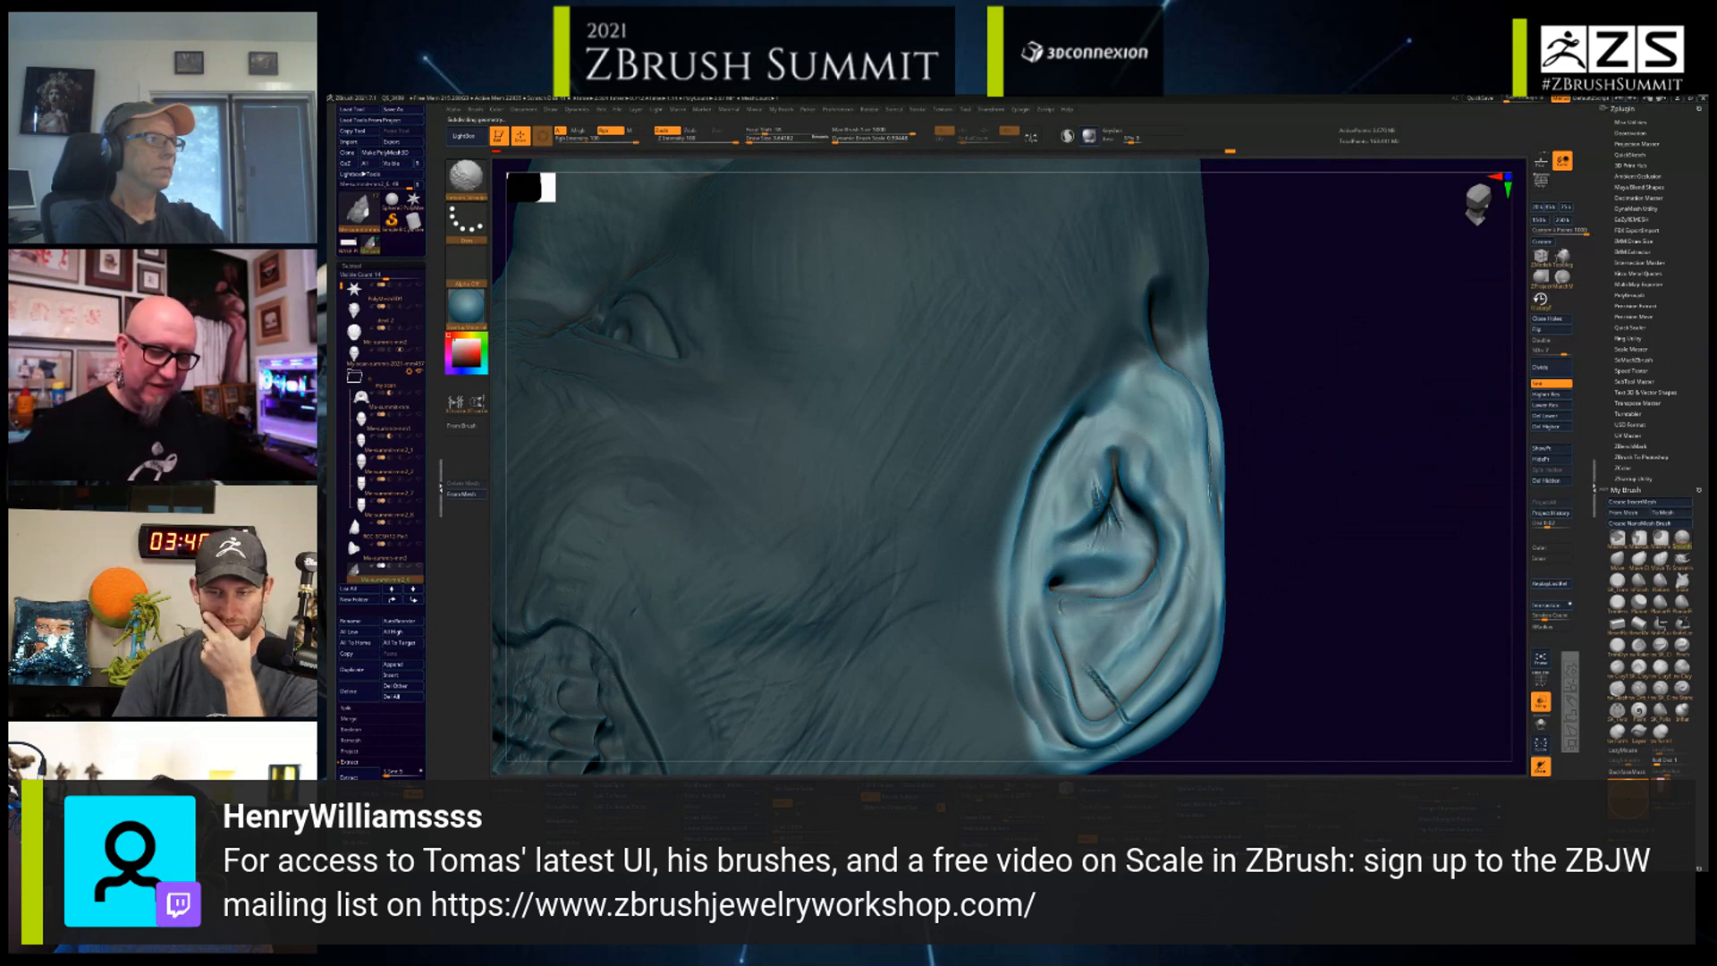
pyautogui.moveTo(1086, 663)
pyautogui.keyDown('shift'); pyautogui.mouseDown()
pyautogui.moveTo(1126, 717)
pyautogui.moveTo(1109, 709)
pyautogui.mouseUp(); pyautogui.keyUp('shift')
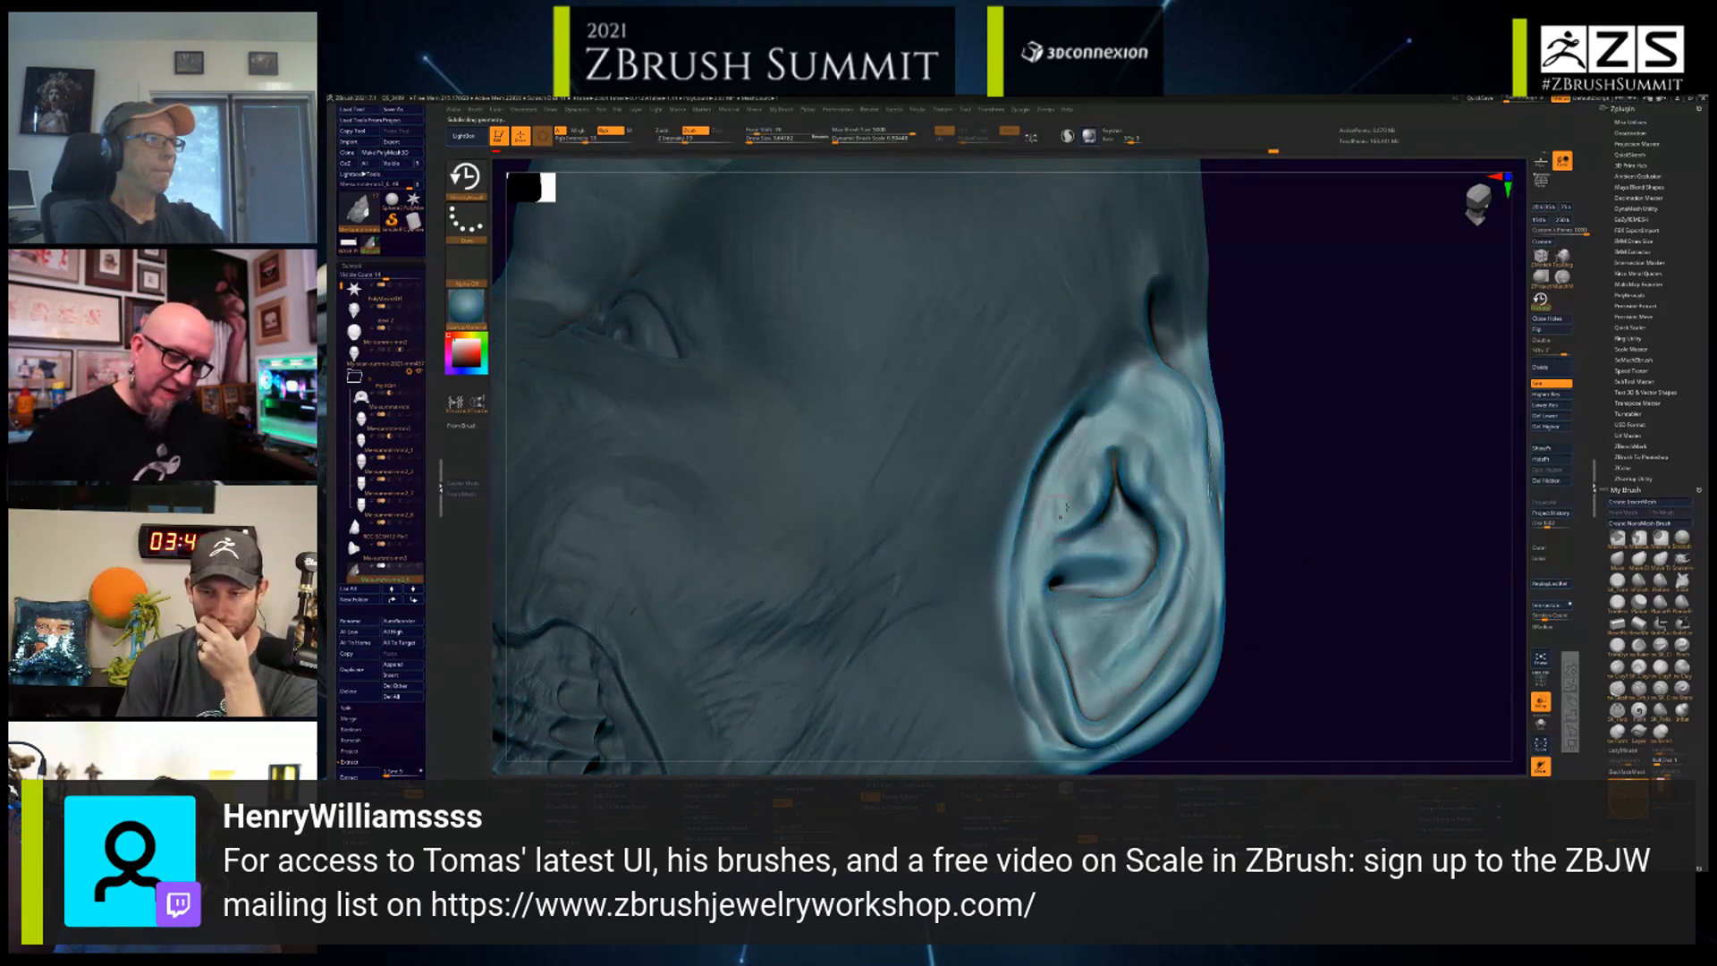
pyautogui.moveTo(1145, 494); pyautogui.dragTo(1165, 518, button='right')
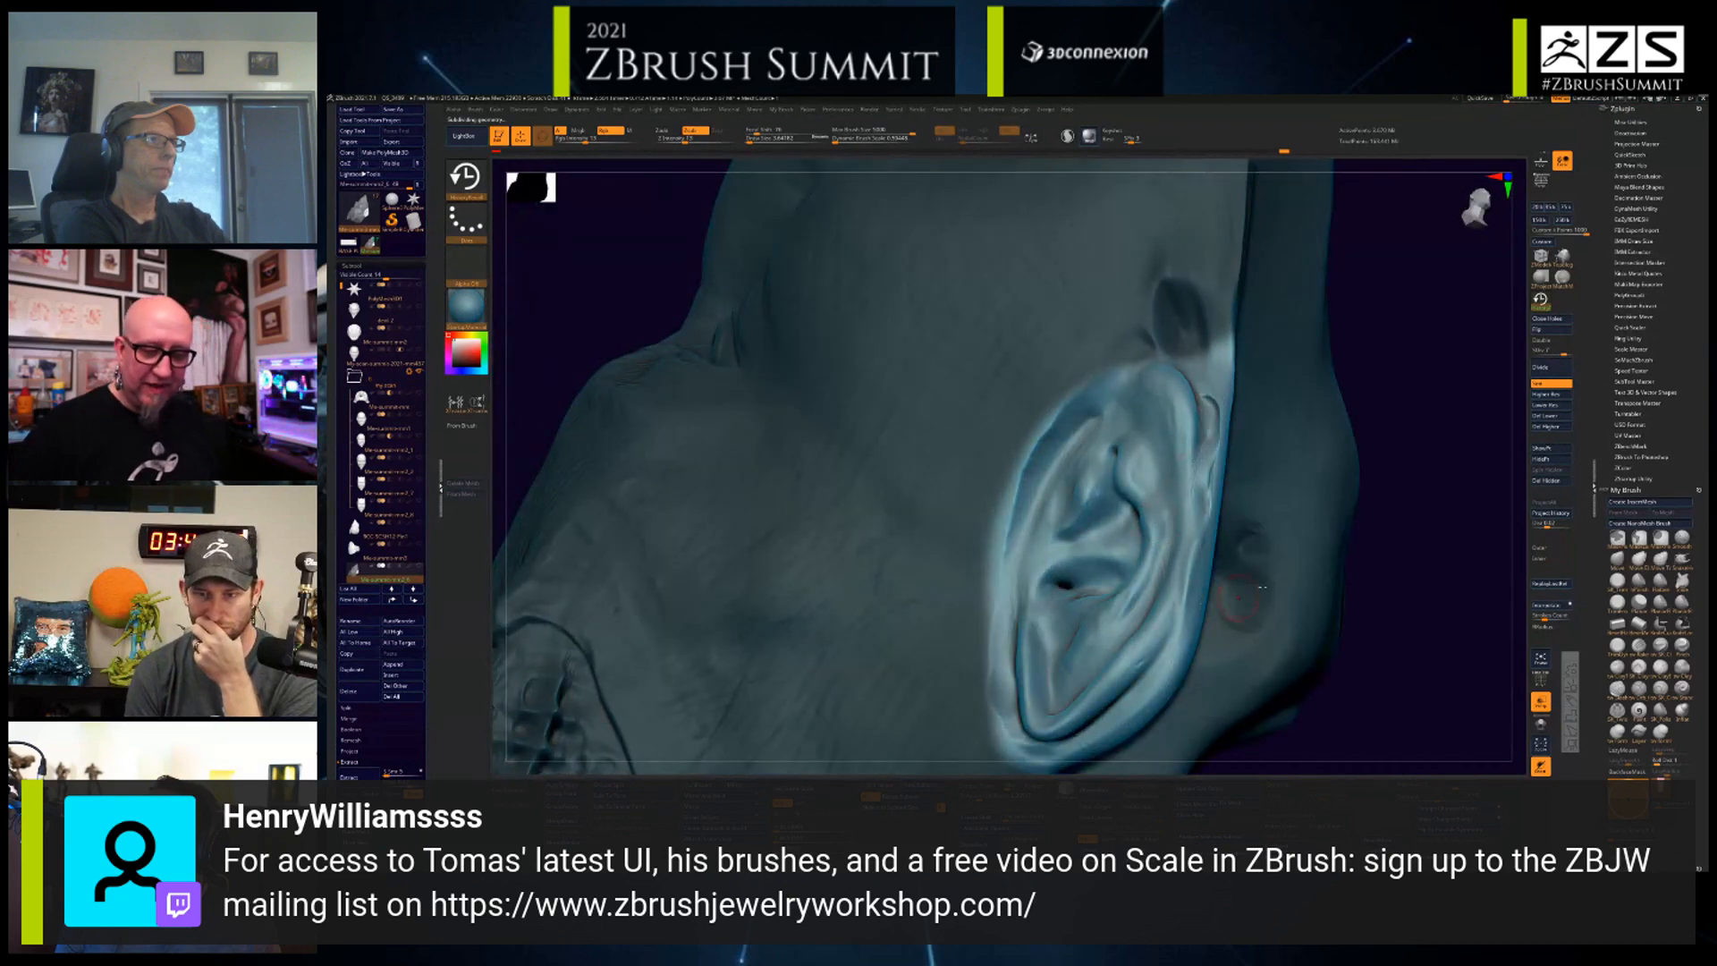
# - Switch to the finished head subtool with the detailed hair, eyebrows and beard
pyautogui.moveTo(1261, 588); pyautogui.dragTo(1476, 563, button='right')
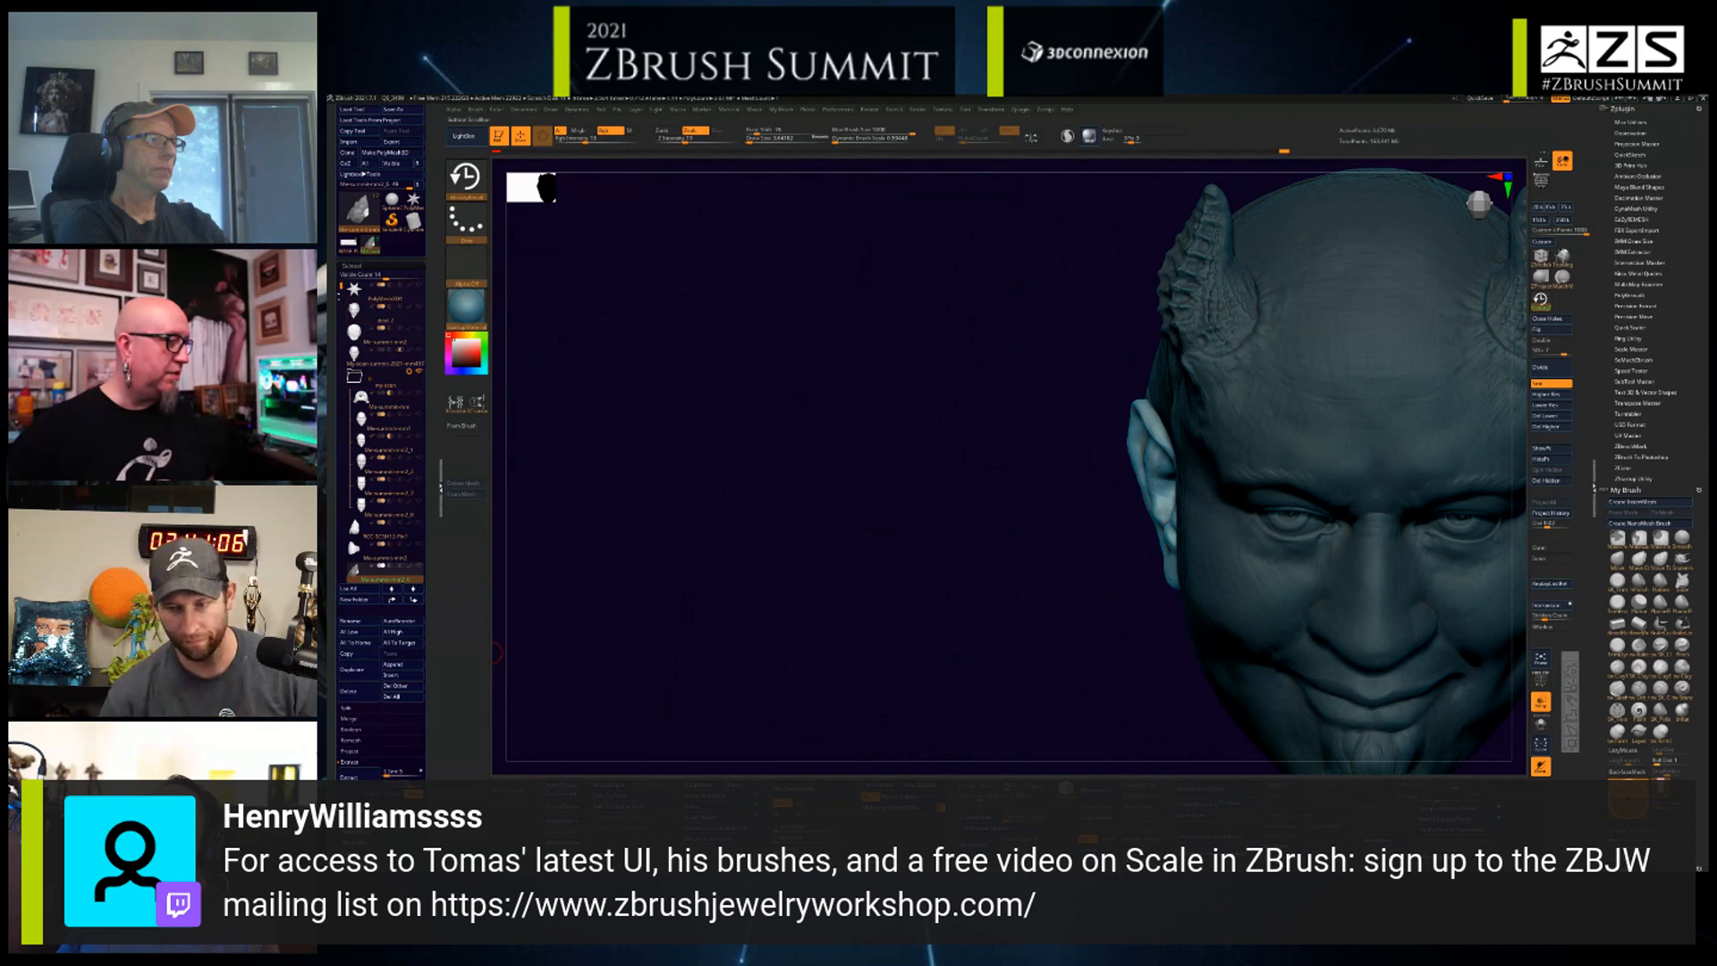
pyautogui.moveTo(341, 286); pyautogui.dragTo(341, 314)
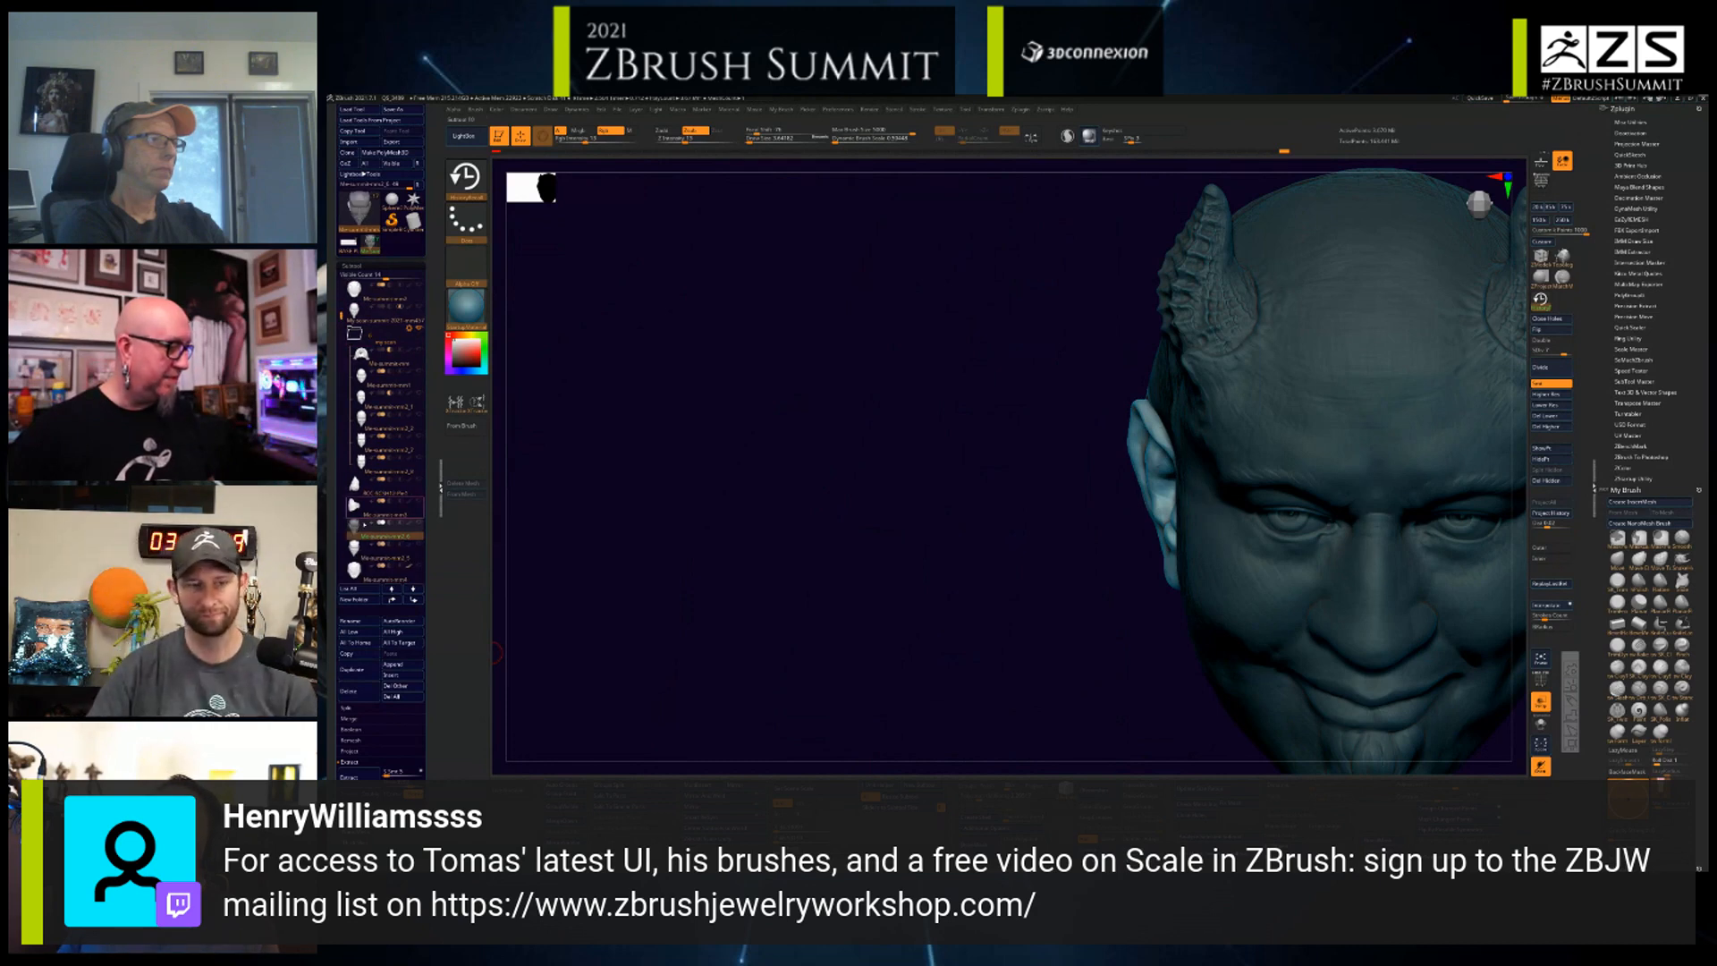
pyautogui.click(385, 557)
pyautogui.moveTo(816, 604); pyautogui.dragTo(866, 593, button='right')
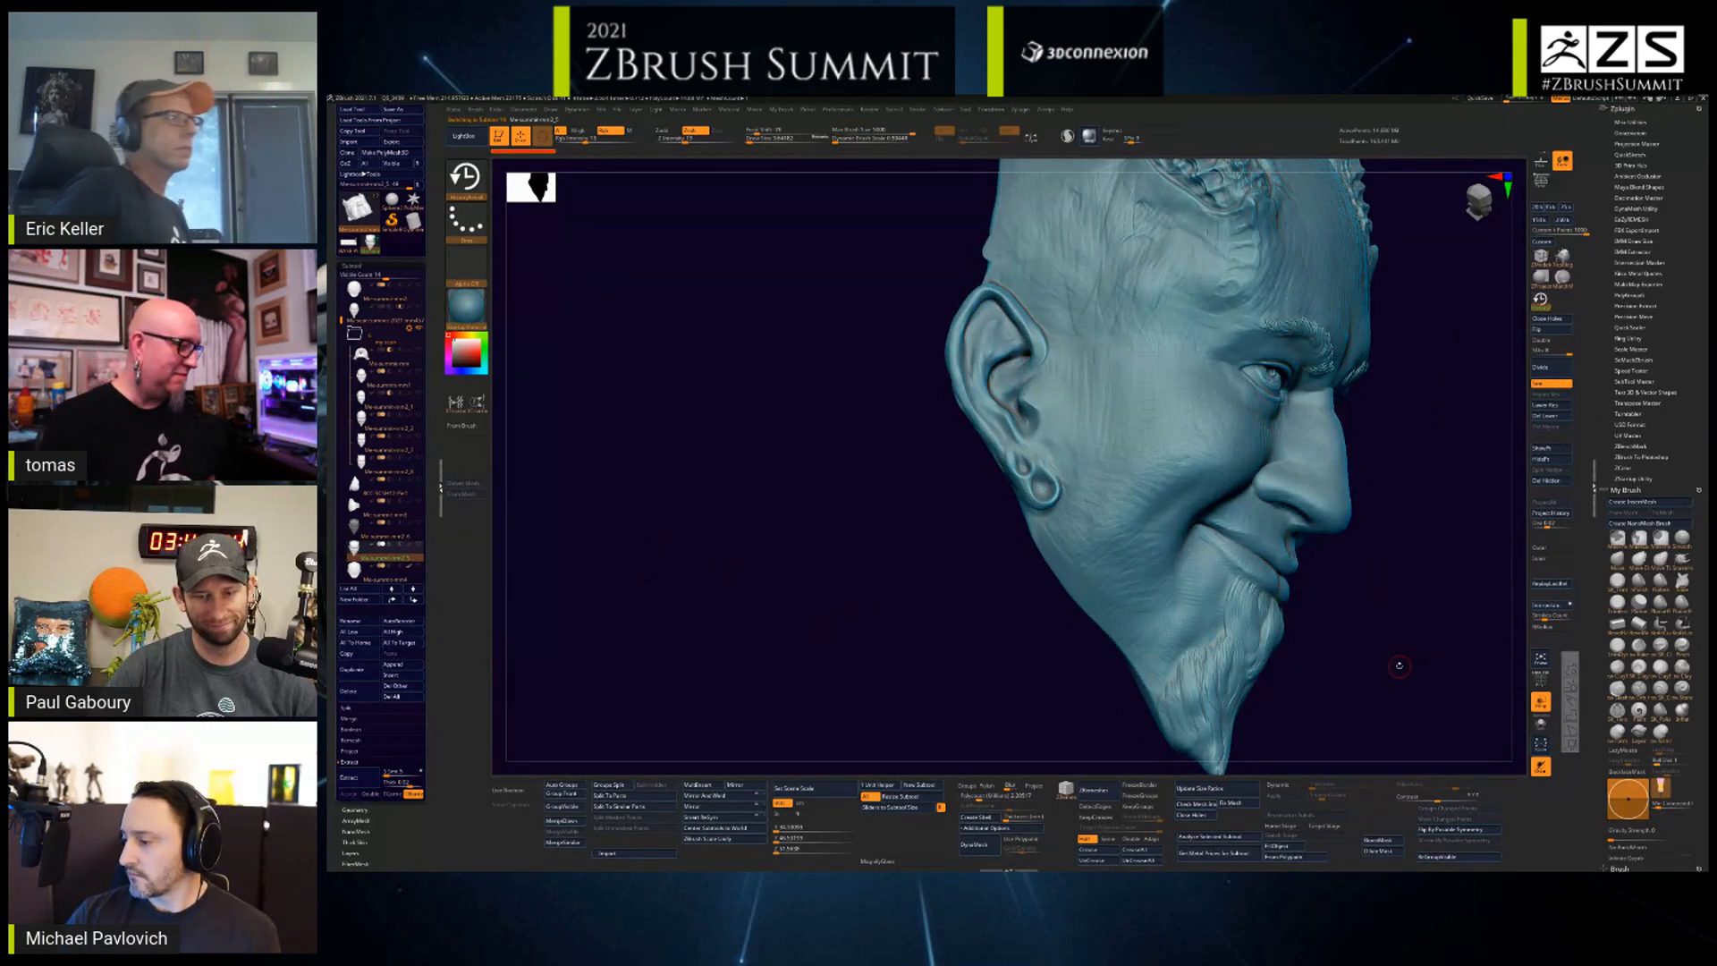
# - Examine the finished head's horns, ears, eyebrows, eyes and beard from the side and the front
pyautogui.moveTo(1400, 666); pyautogui.dragTo(1365, 602, button='right')
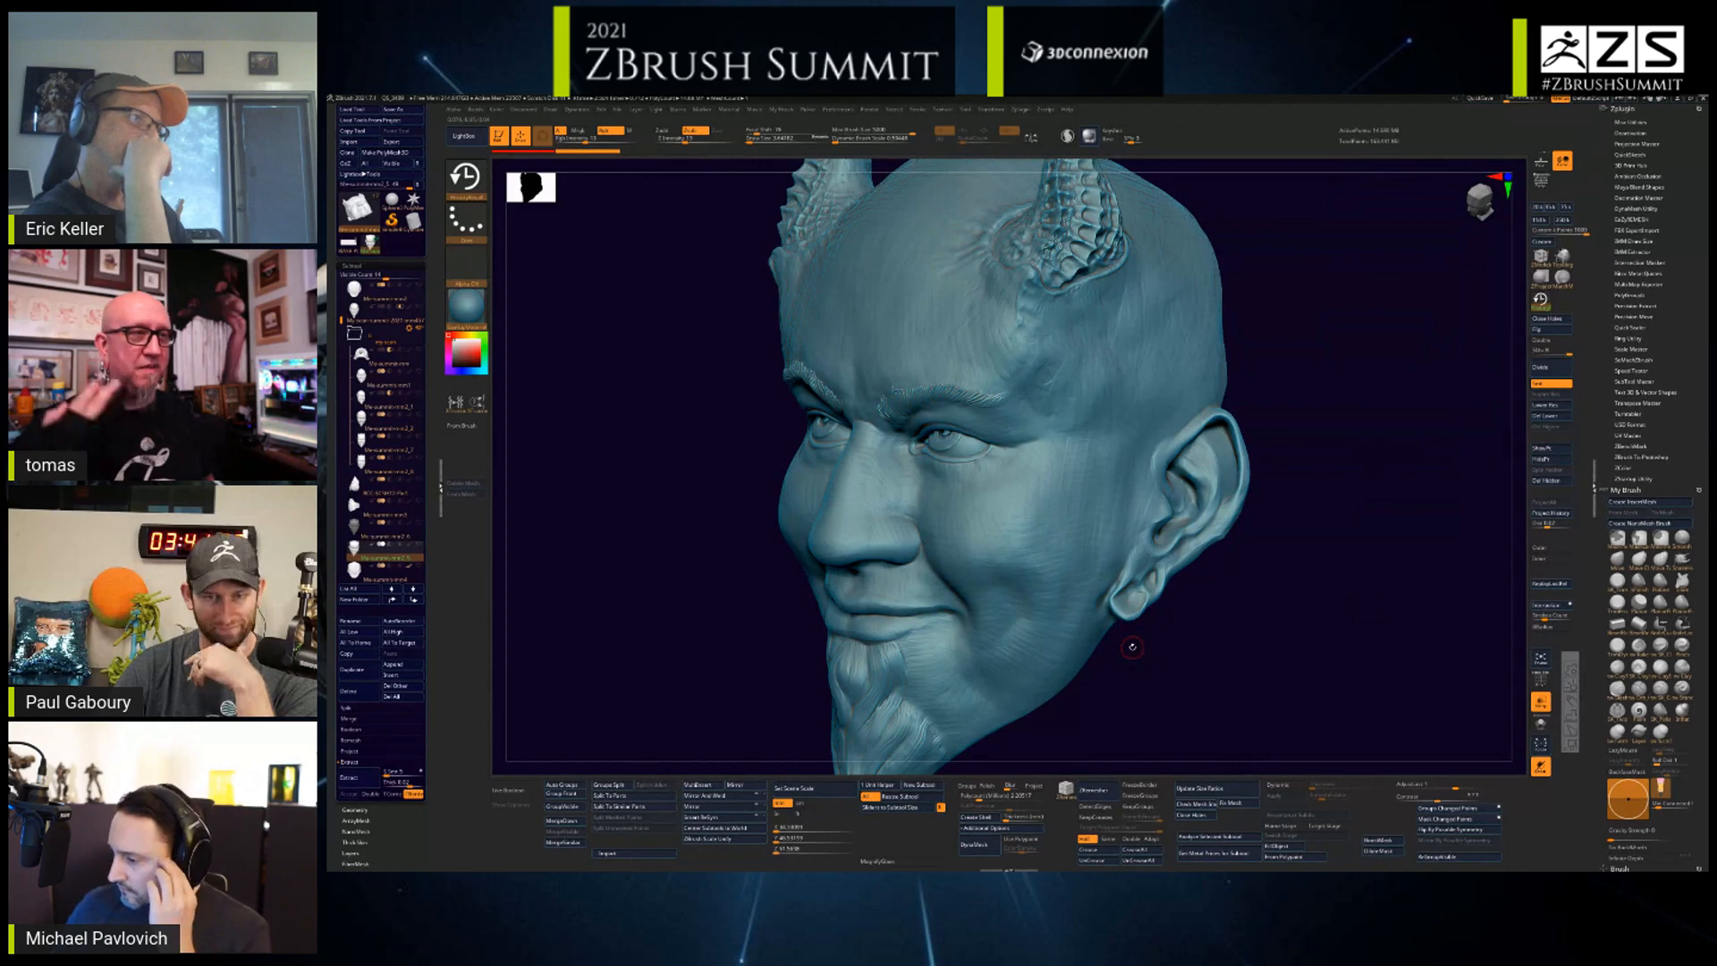
pyautogui.moveTo(1132, 646)
pyautogui.mouseDown(button='right')
pyautogui.moveTo(1331, 625)
pyautogui.moveTo(1333, 510)
pyautogui.moveTo(1402, 462)
pyautogui.moveTo(1297, 407)
pyautogui.mouseUp(button='right')
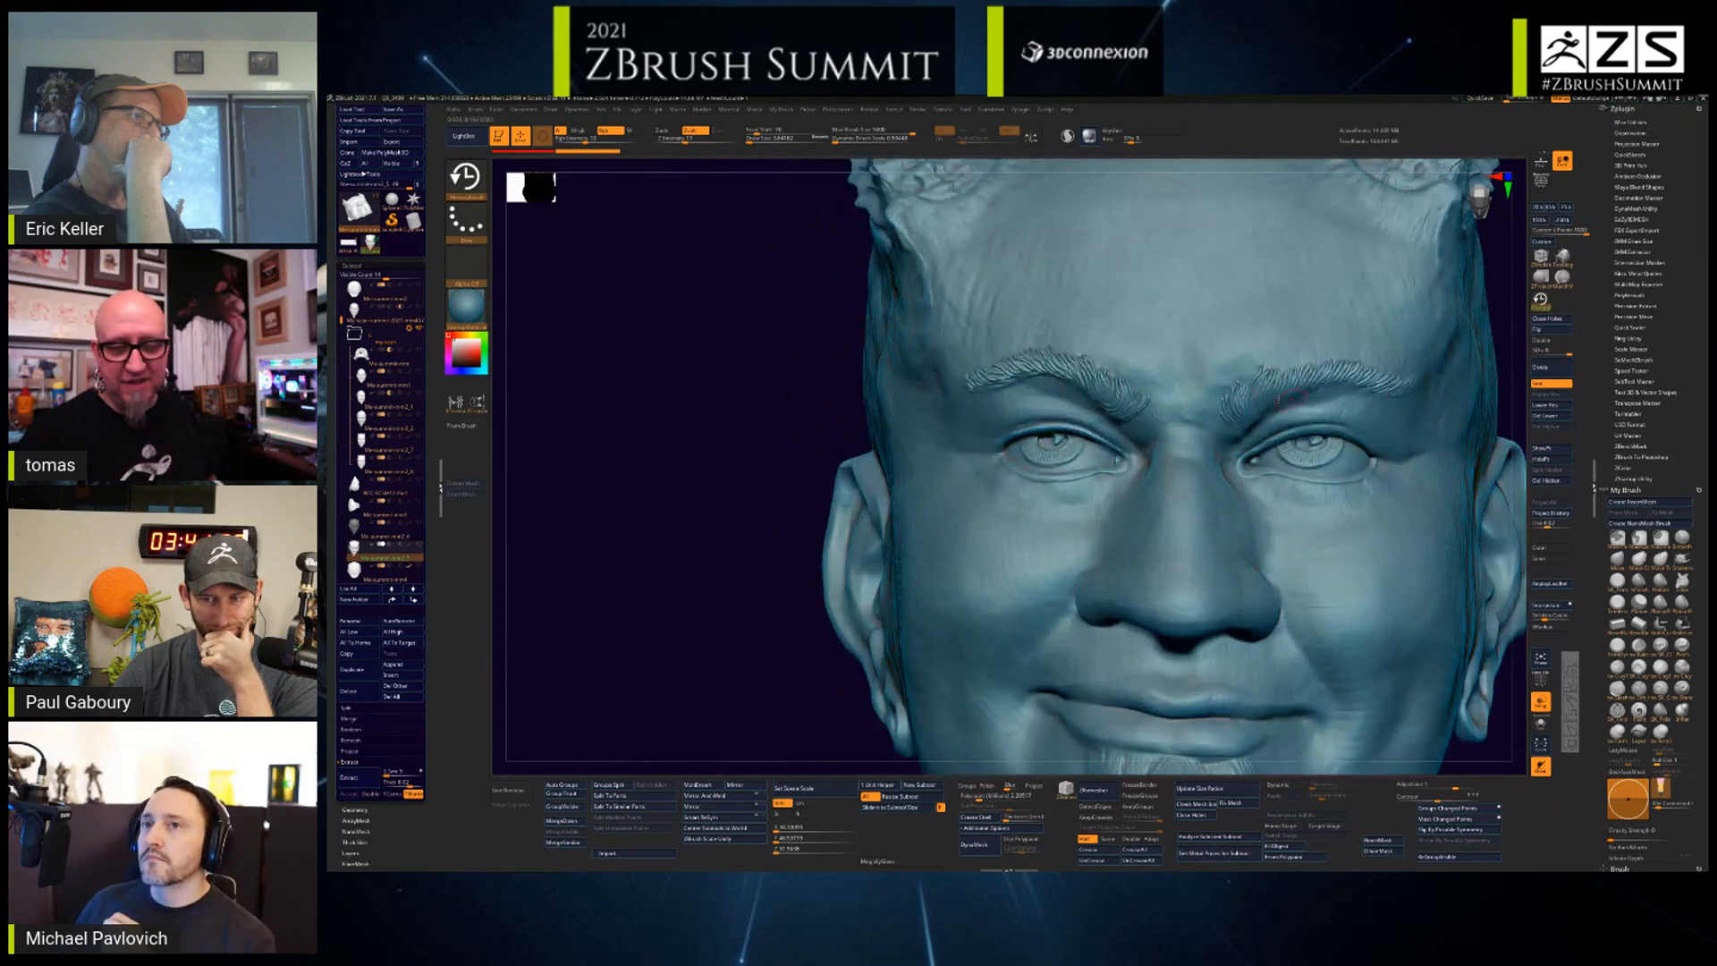
pyautogui.keyDown('alt'); pyautogui.moveTo(1501, 342); pyautogui.dragTo(1353, 297, button='right'); pyautogui.keyUp('alt')
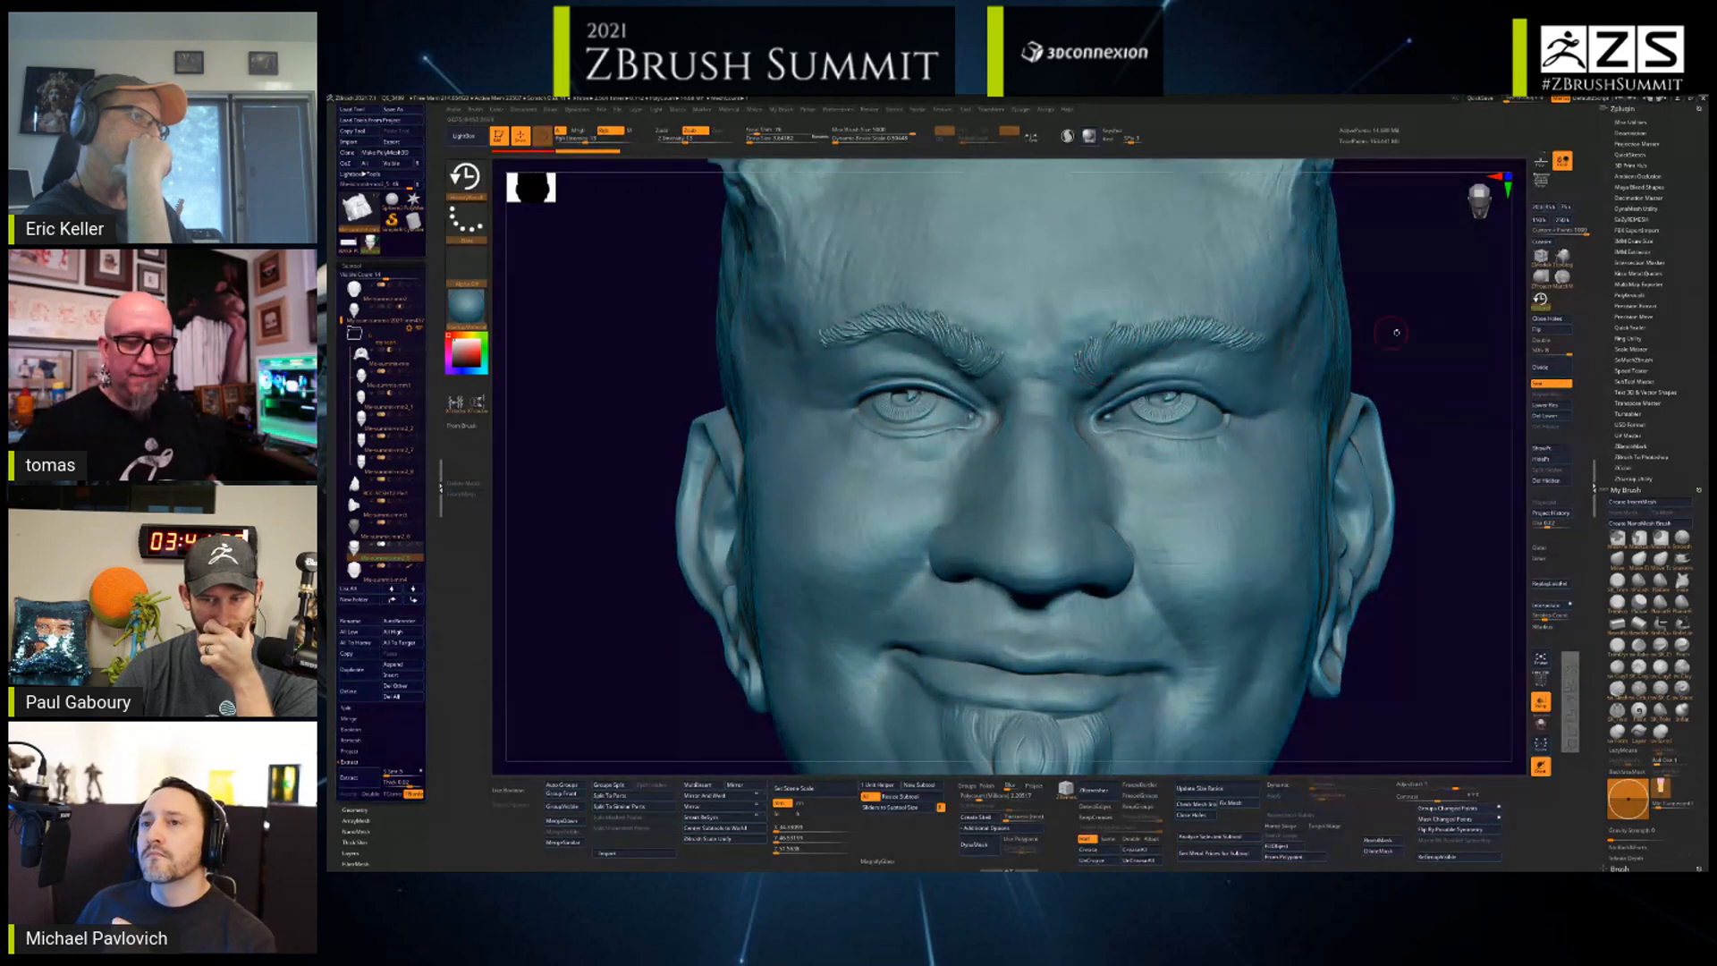
pyautogui.moveTo(1392, 462)
pyautogui.keyDown('alt'); pyautogui.mouseDown(button='right')
pyautogui.moveTo(1410, 340)
pyautogui.moveTo(1472, 189)
pyautogui.mouseUp(button='right'); pyautogui.keyUp('alt')
pyautogui.keyDown('alt'); pyautogui.moveTo(1346, 539); pyautogui.dragTo(1324, 661, button='right'); pyautogui.keyUp('alt')
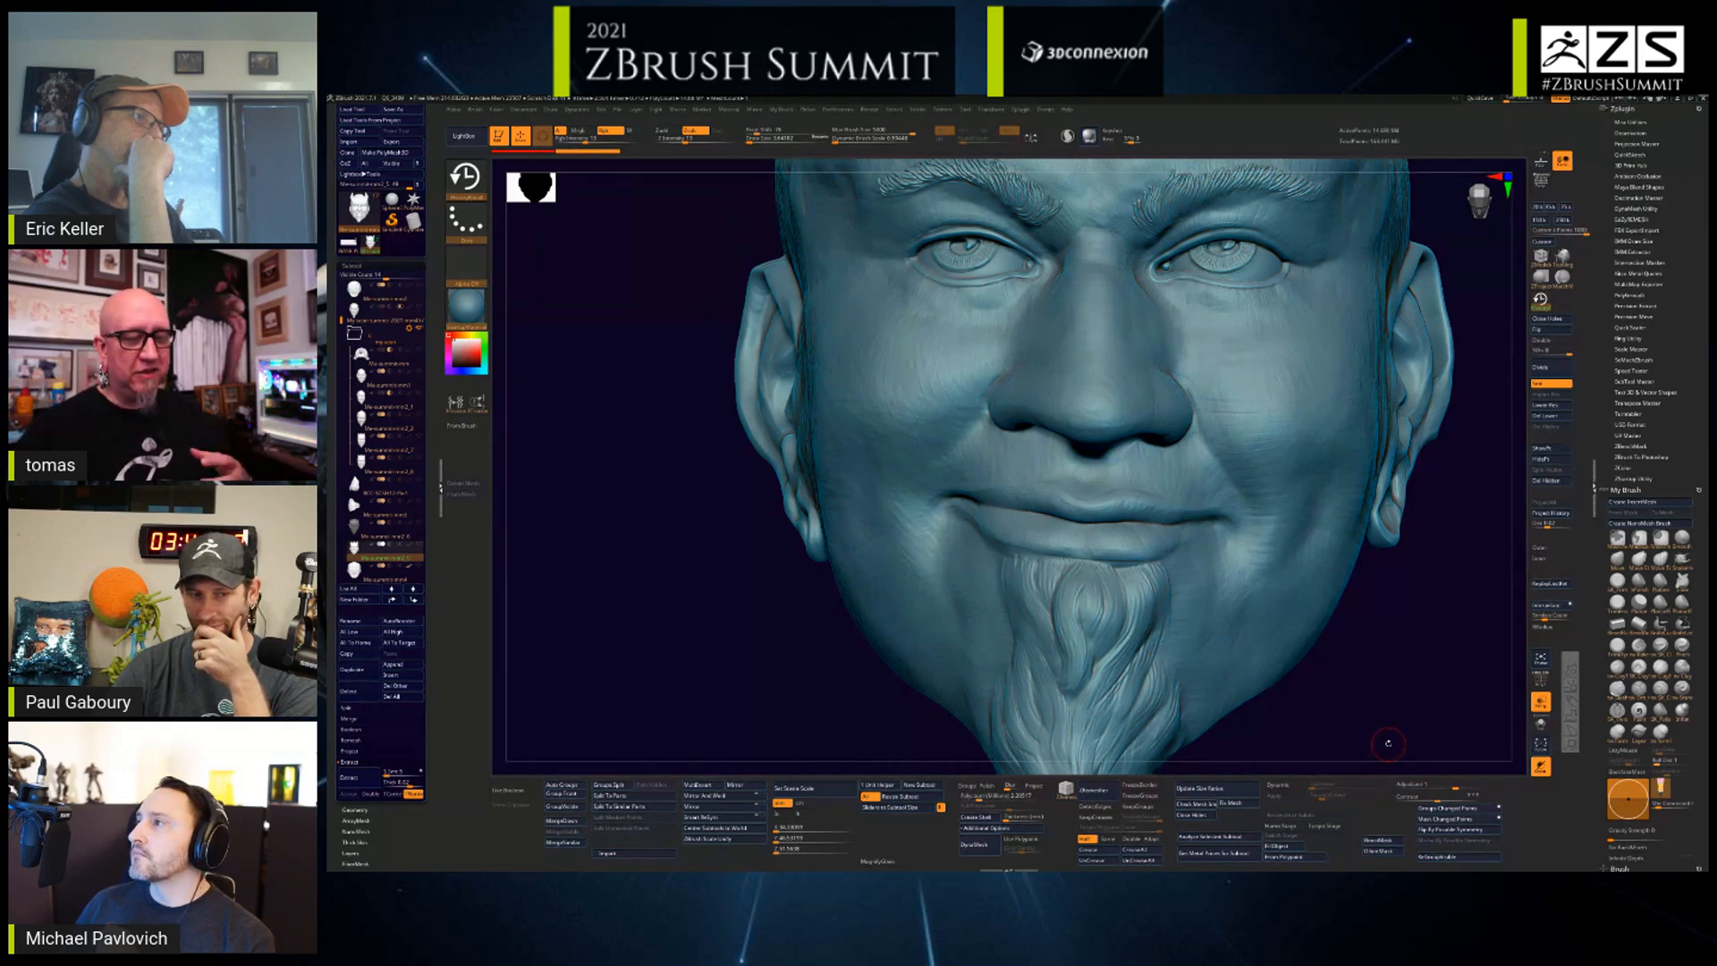
pyautogui.keyDown('alt'); pyautogui.moveTo(1350, 321); pyautogui.dragTo(1331, 447, button='right'); pyautogui.keyUp('alt')
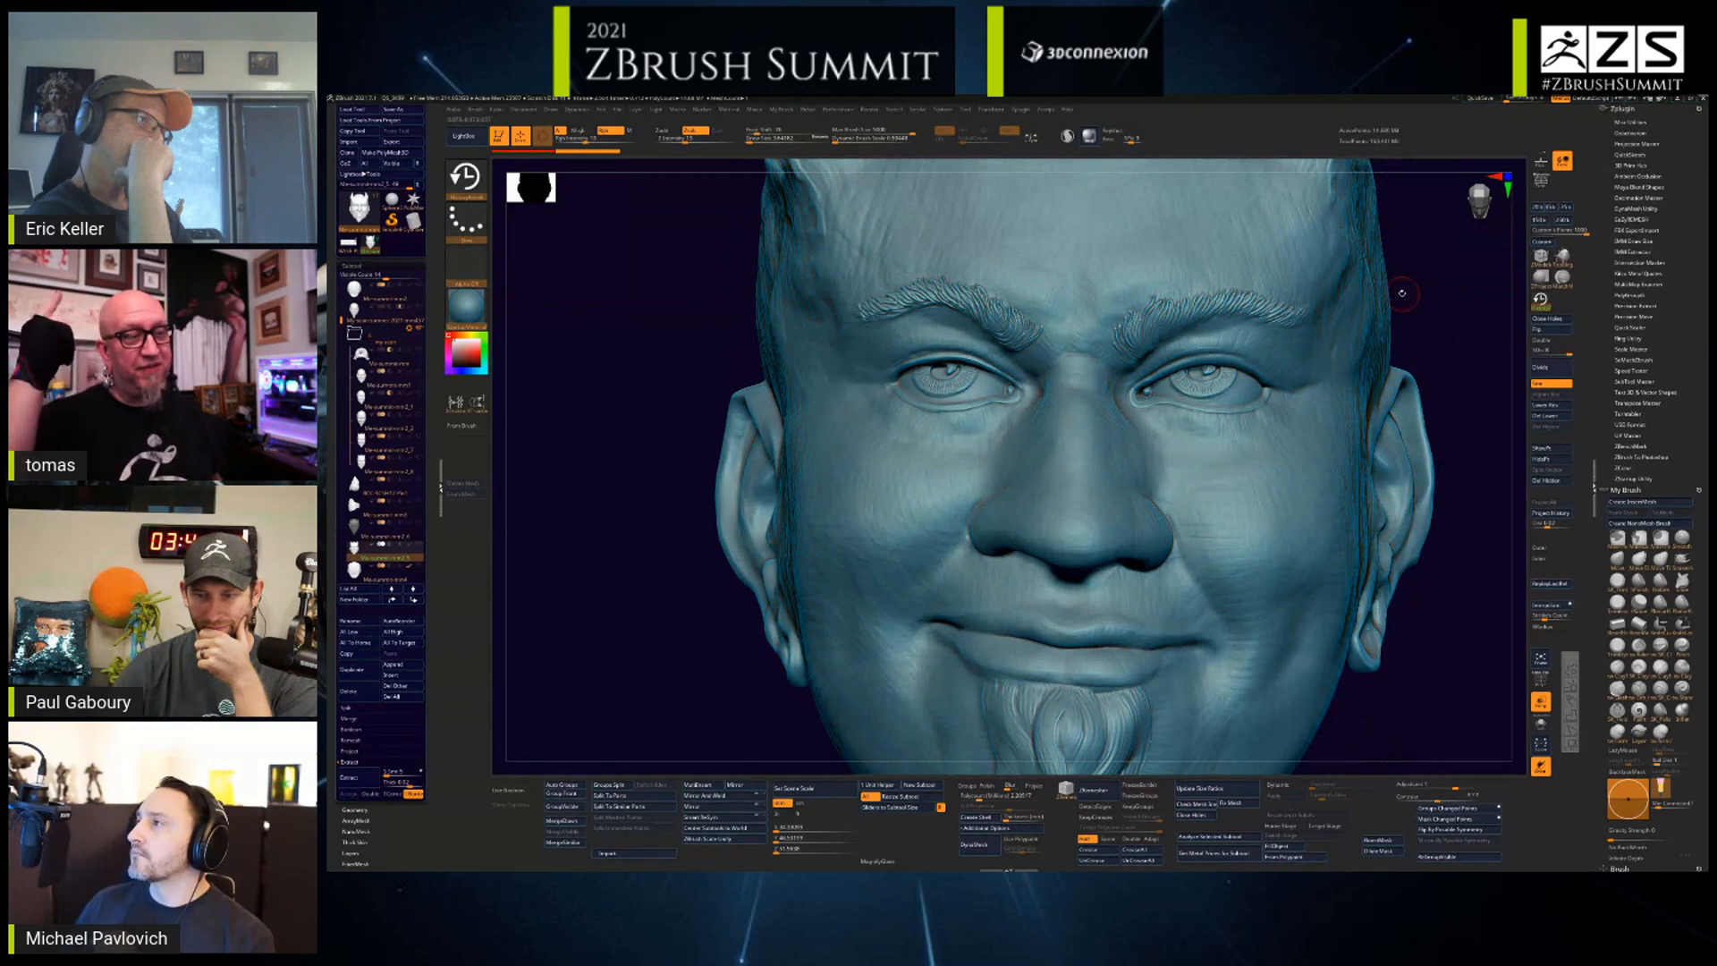
pyautogui.keyDown('alt'); pyautogui.moveTo(1403, 293); pyautogui.dragTo(1418, 546, button='right'); pyautogui.keyUp('alt')
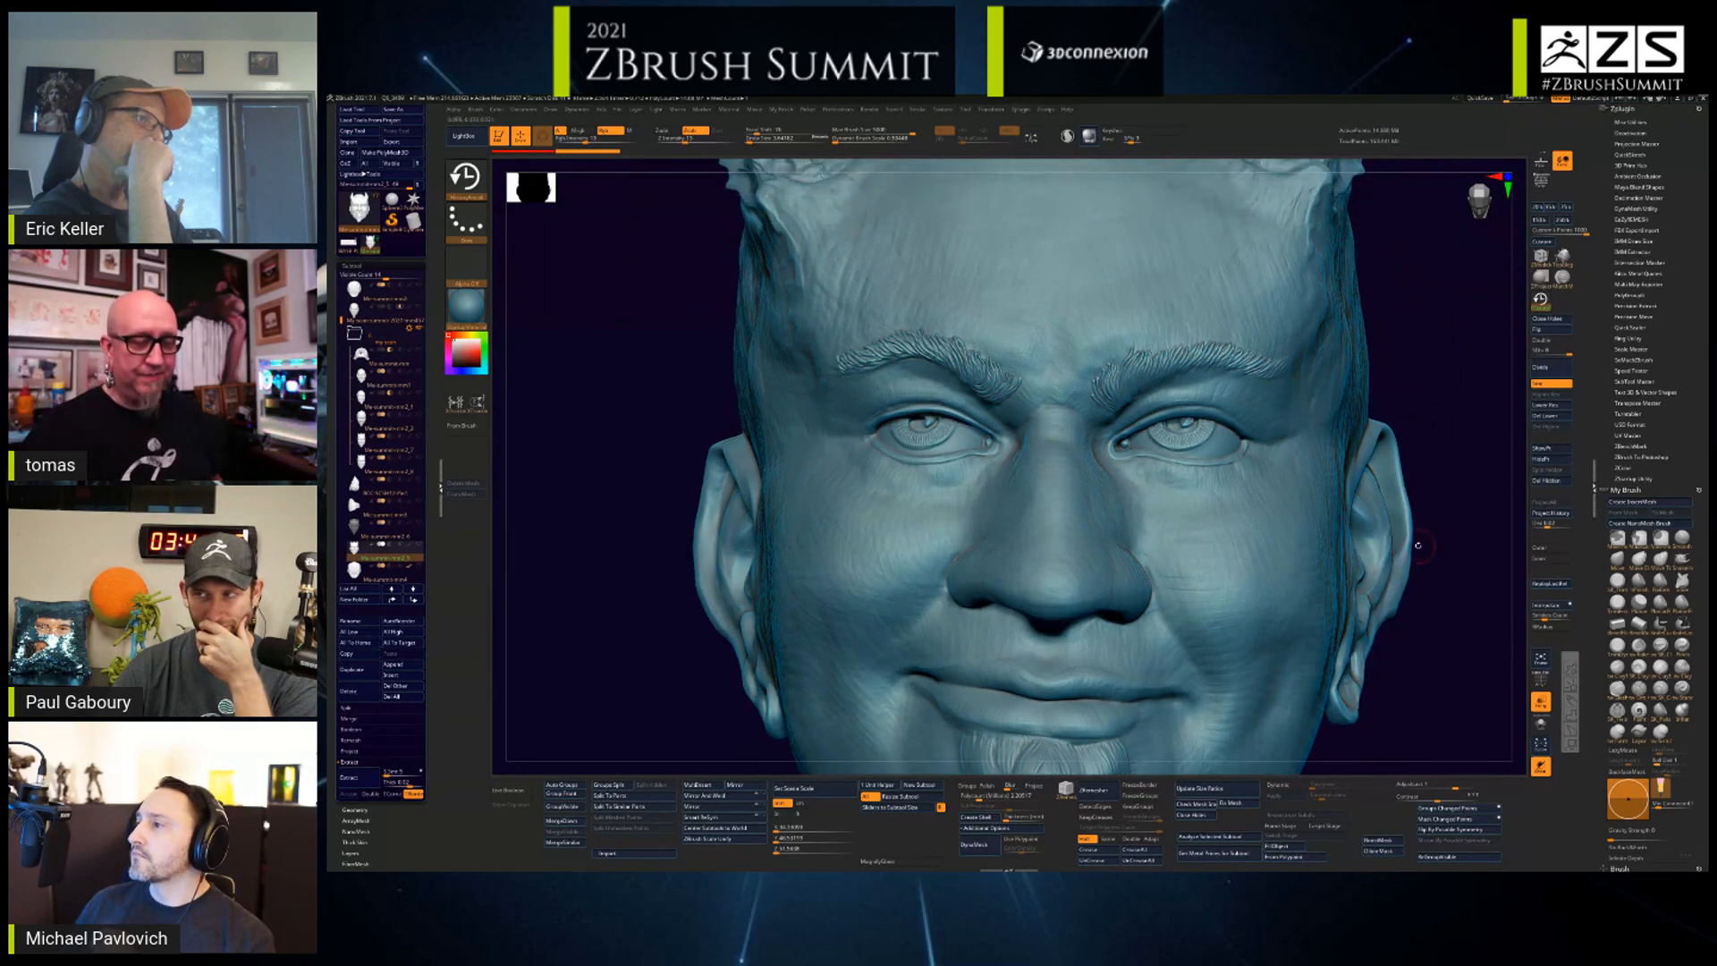
pyautogui.keyDown('alt'); pyautogui.moveTo(1462, 484); pyautogui.dragTo(1439, 465, button='right'); pyautogui.keyUp('alt')
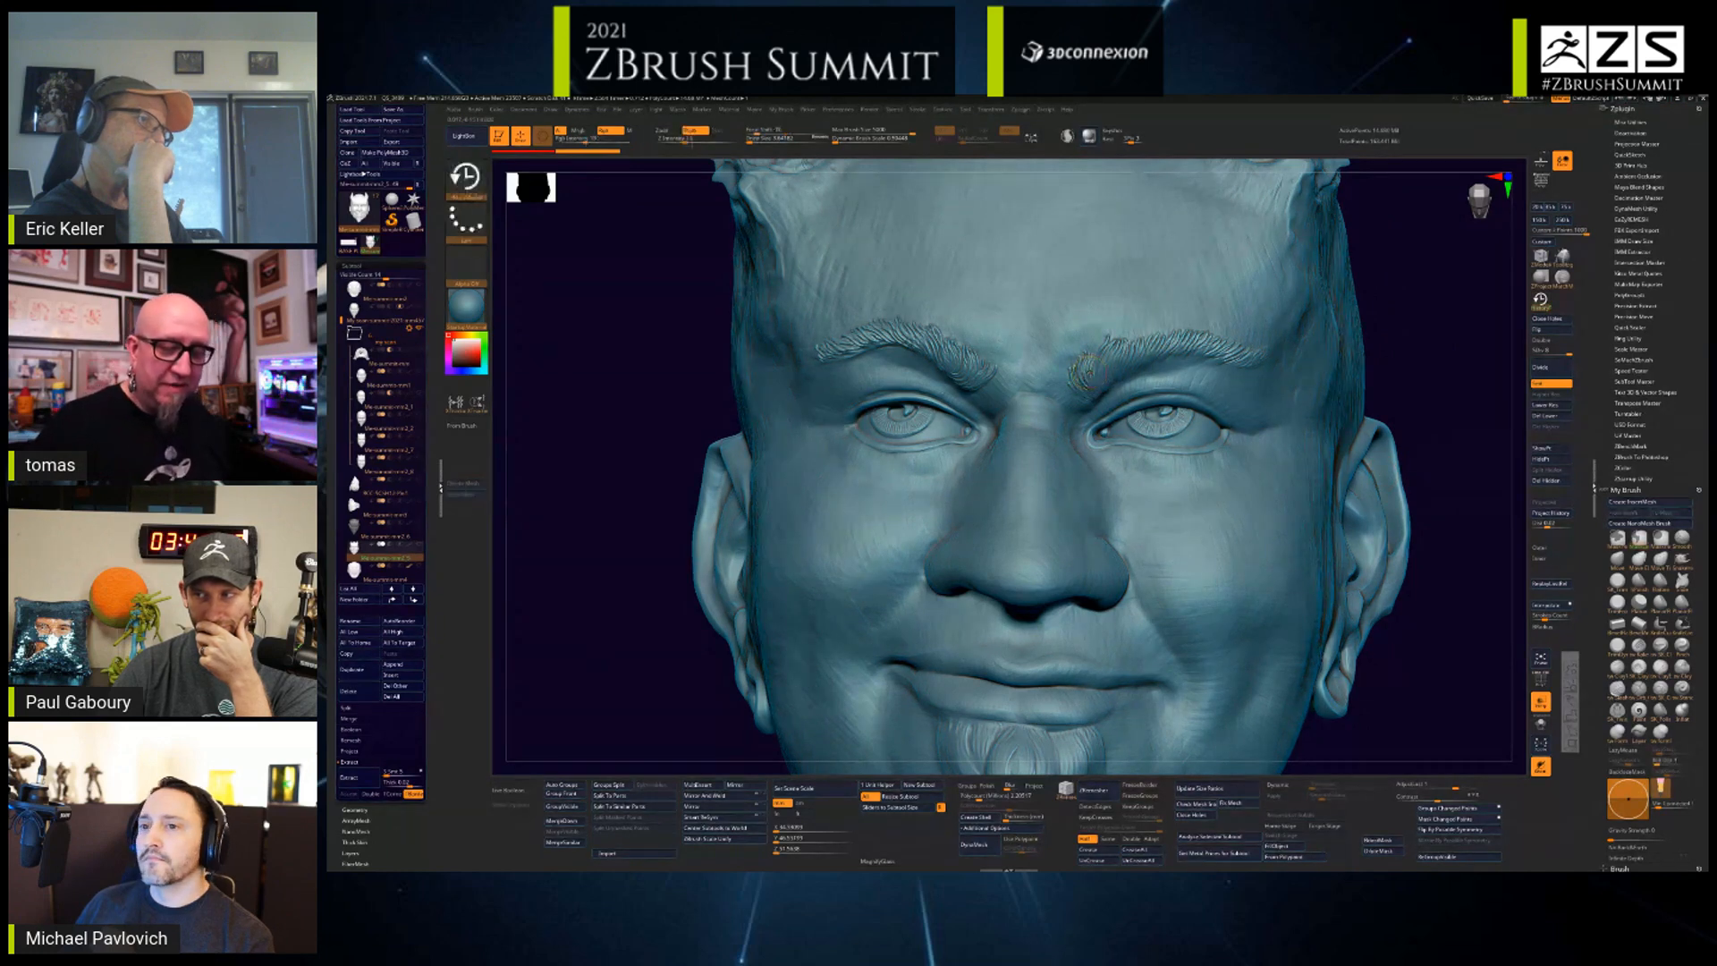
# - Paint a freehand mask over one eyebrow and invert it so only that brow area stays editable
pyautogui.press('space')
pyautogui.press('ctrl')
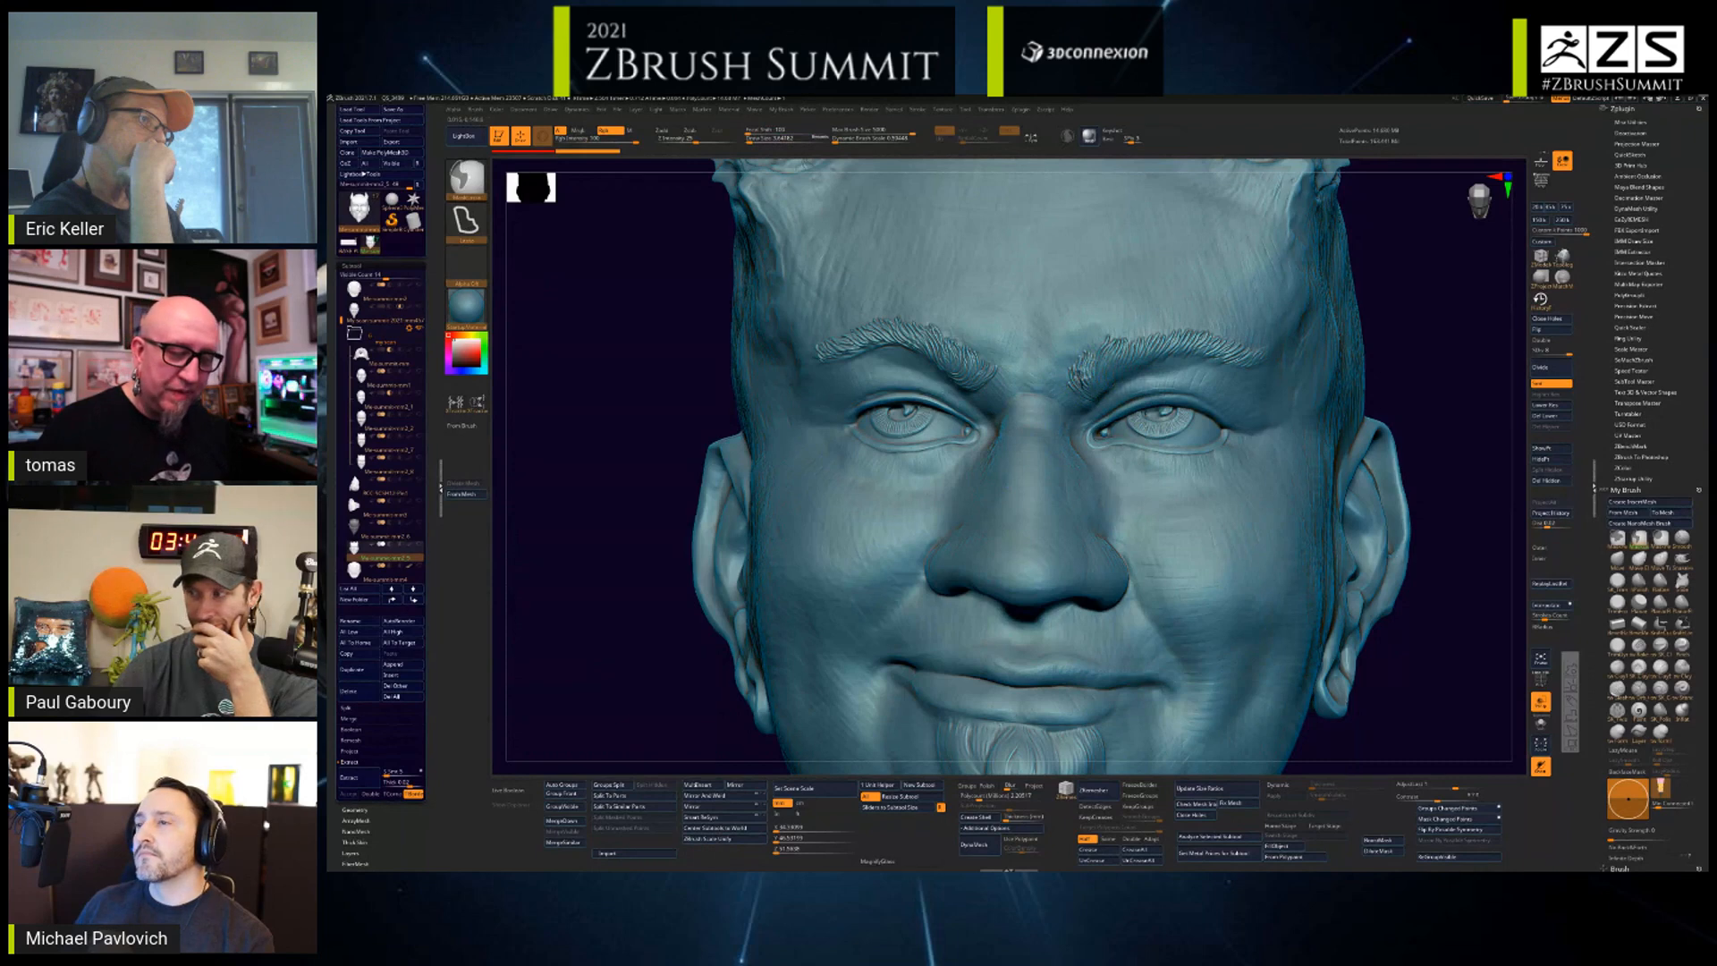
pyautogui.hotkey('ctrl', 'shift', 'z')
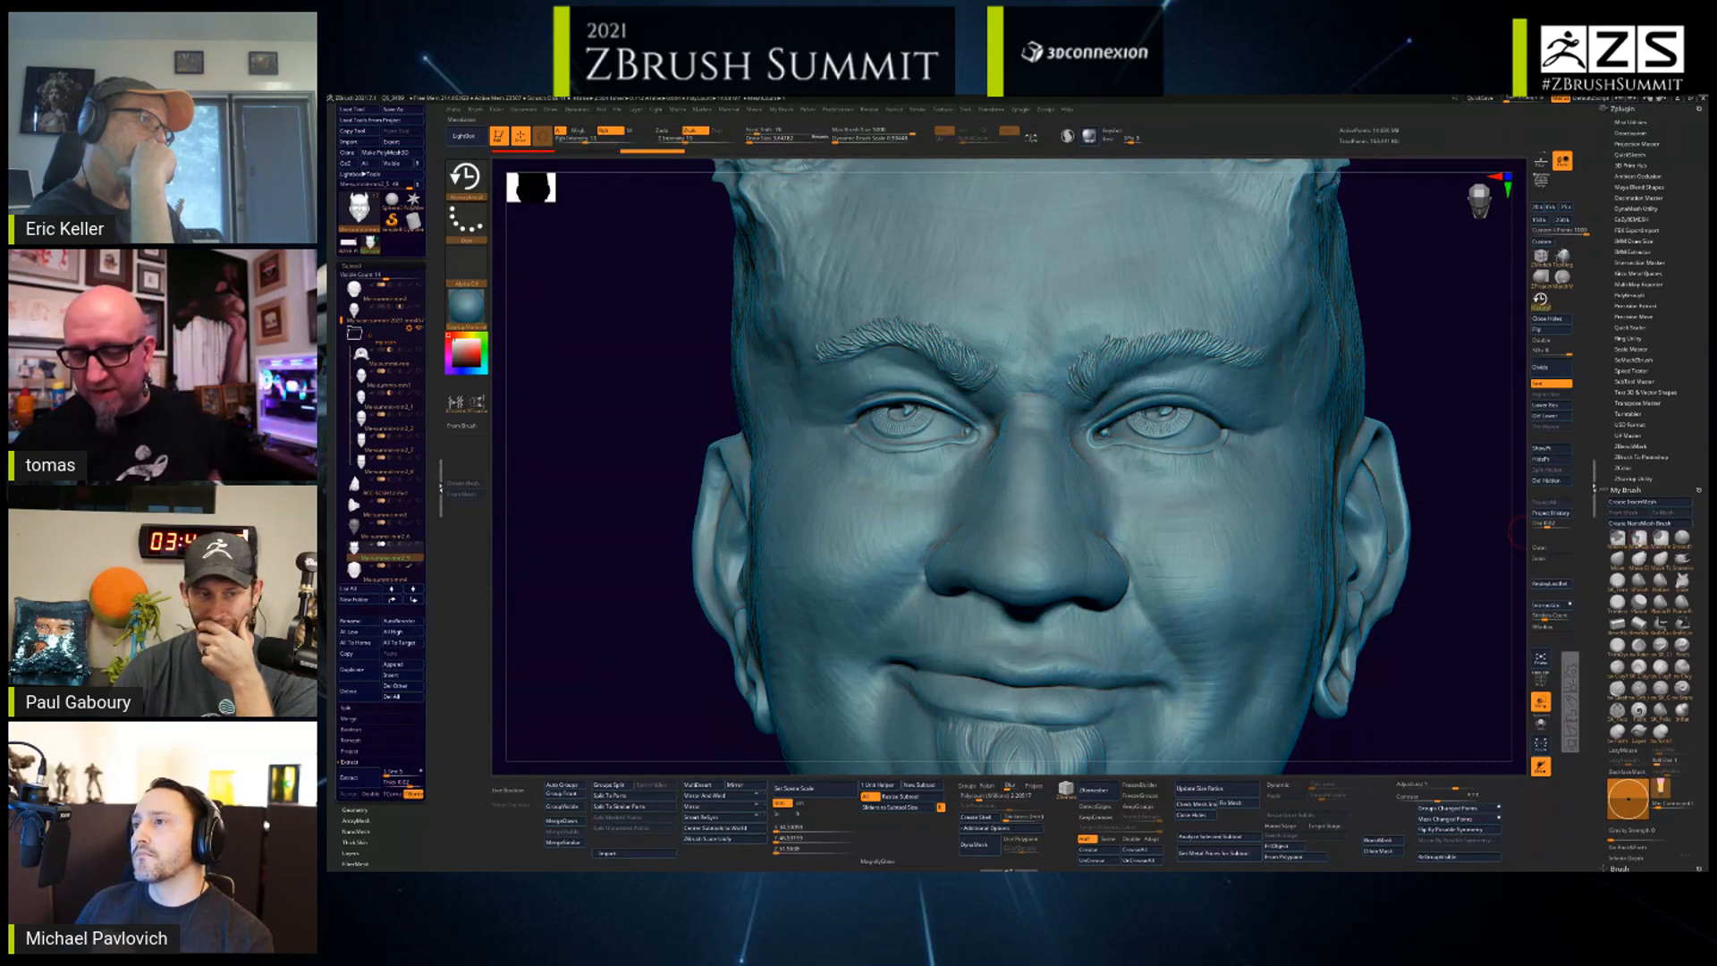
pyautogui.press('ctrl')
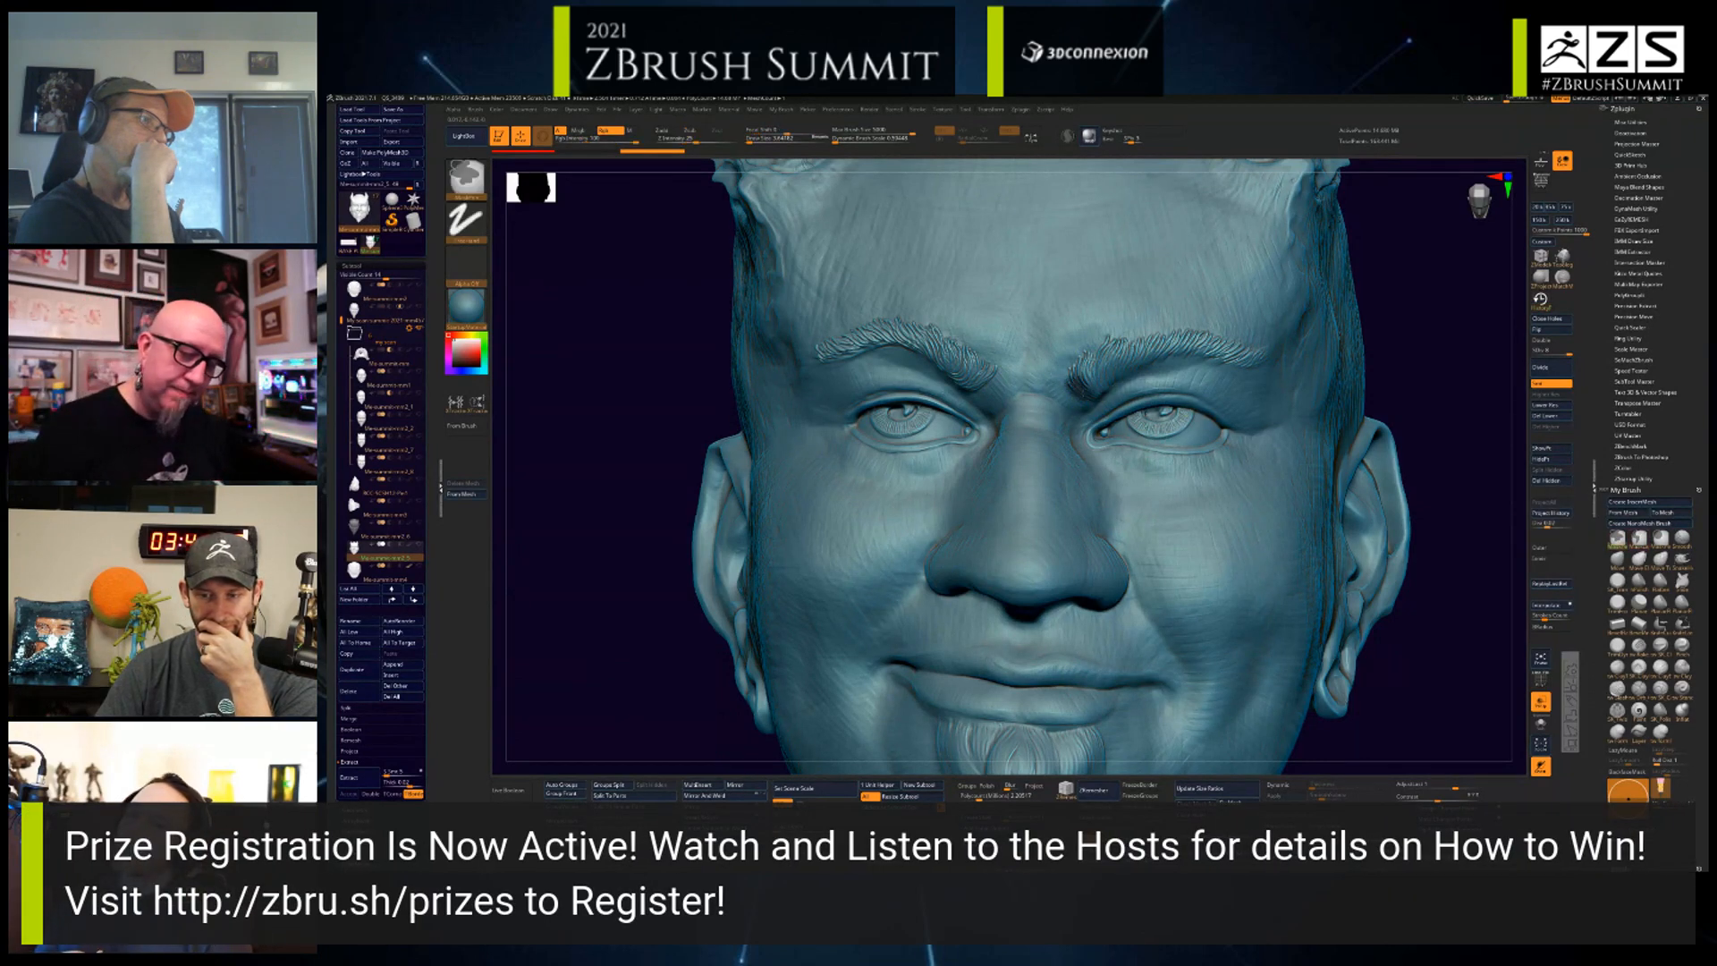
pyautogui.moveTo(1095, 344)
pyautogui.keyDown('ctrl'); pyautogui.mouseDown()
pyautogui.moveTo(1100, 376)
pyautogui.moveTo(1190, 336)
pyautogui.moveTo(1180, 356)
pyautogui.moveTo(1064, 394)
pyautogui.moveTo(1074, 354)
pyautogui.moveTo(1125, 327)
pyautogui.moveTo(1073, 349)
pyautogui.moveTo(1177, 320)
pyautogui.moveTo(1261, 333)
pyautogui.moveTo(1217, 374)
pyautogui.moveTo(1110, 391)
pyautogui.moveTo(1060, 336)
pyautogui.moveTo(1087, 309)
pyautogui.moveTo(1257, 309)
pyautogui.moveTo(1277, 358)
pyautogui.moveTo(1180, 375)
pyautogui.mouseUp(); pyautogui.keyUp('ctrl')
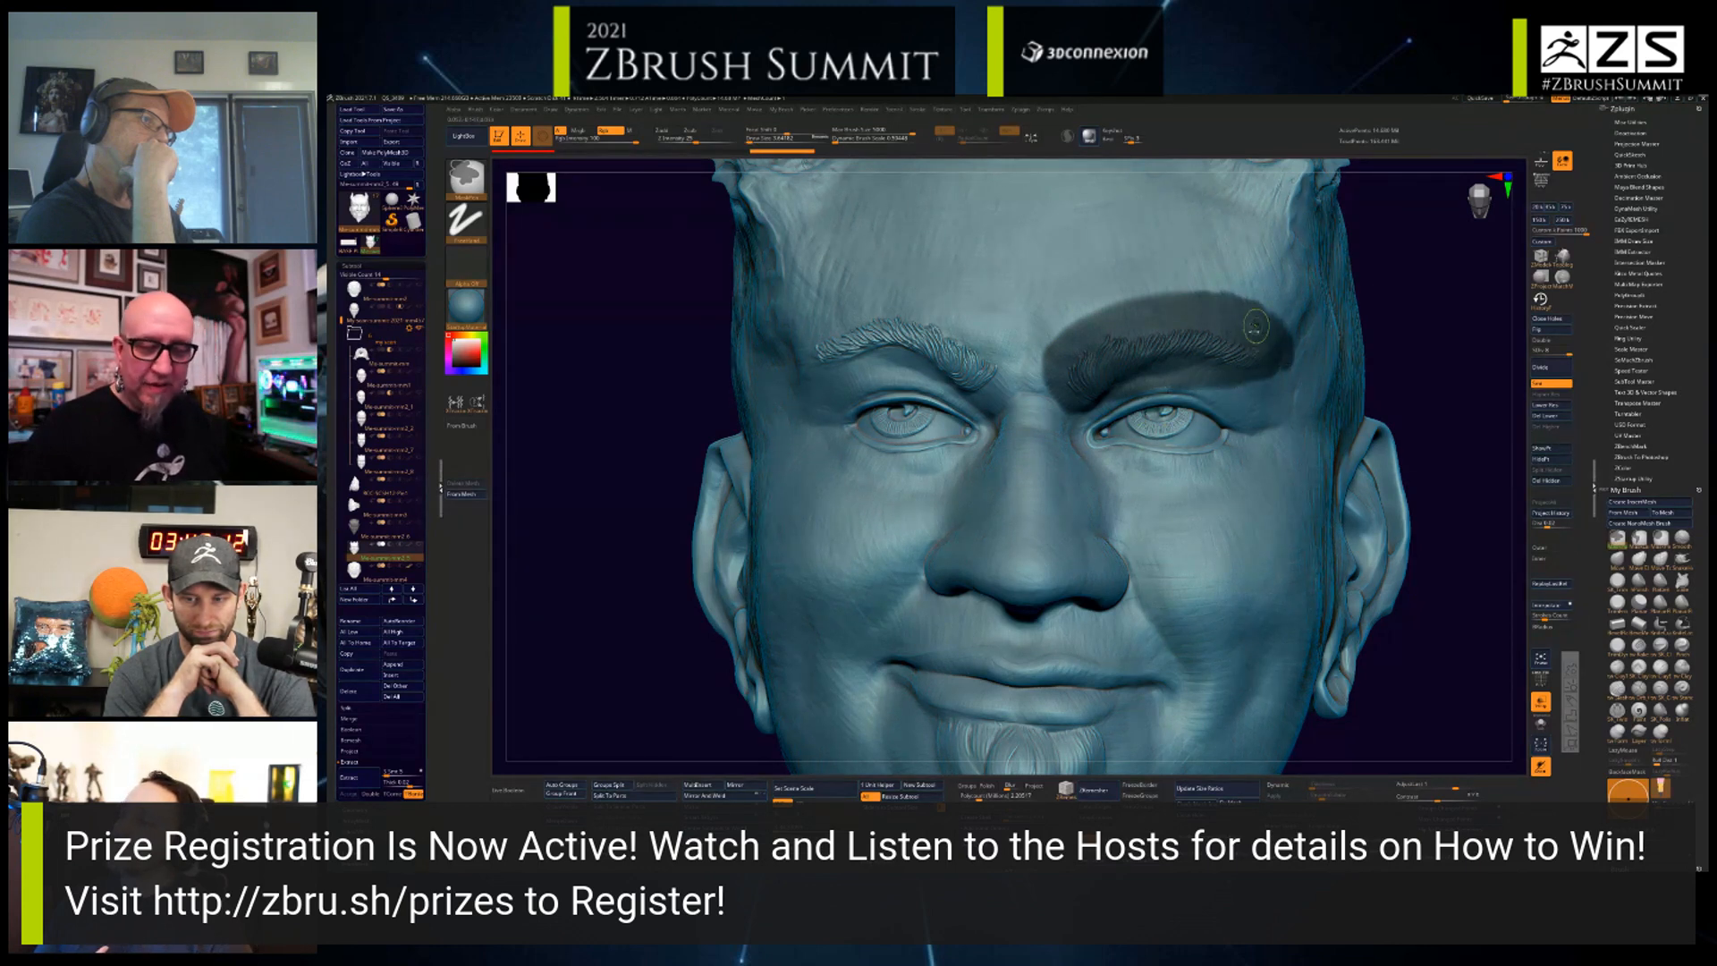
pyautogui.keyDown('ctrl'); pyautogui.moveTo(1422, 623); pyautogui.dragTo(1379, 644); pyautogui.keyUp('ctrl')
pyautogui.hotkey('ctrl', 'z')
pyautogui.keyDown('ctrl'); pyautogui.click(1432, 660); pyautogui.keyUp('ctrl')
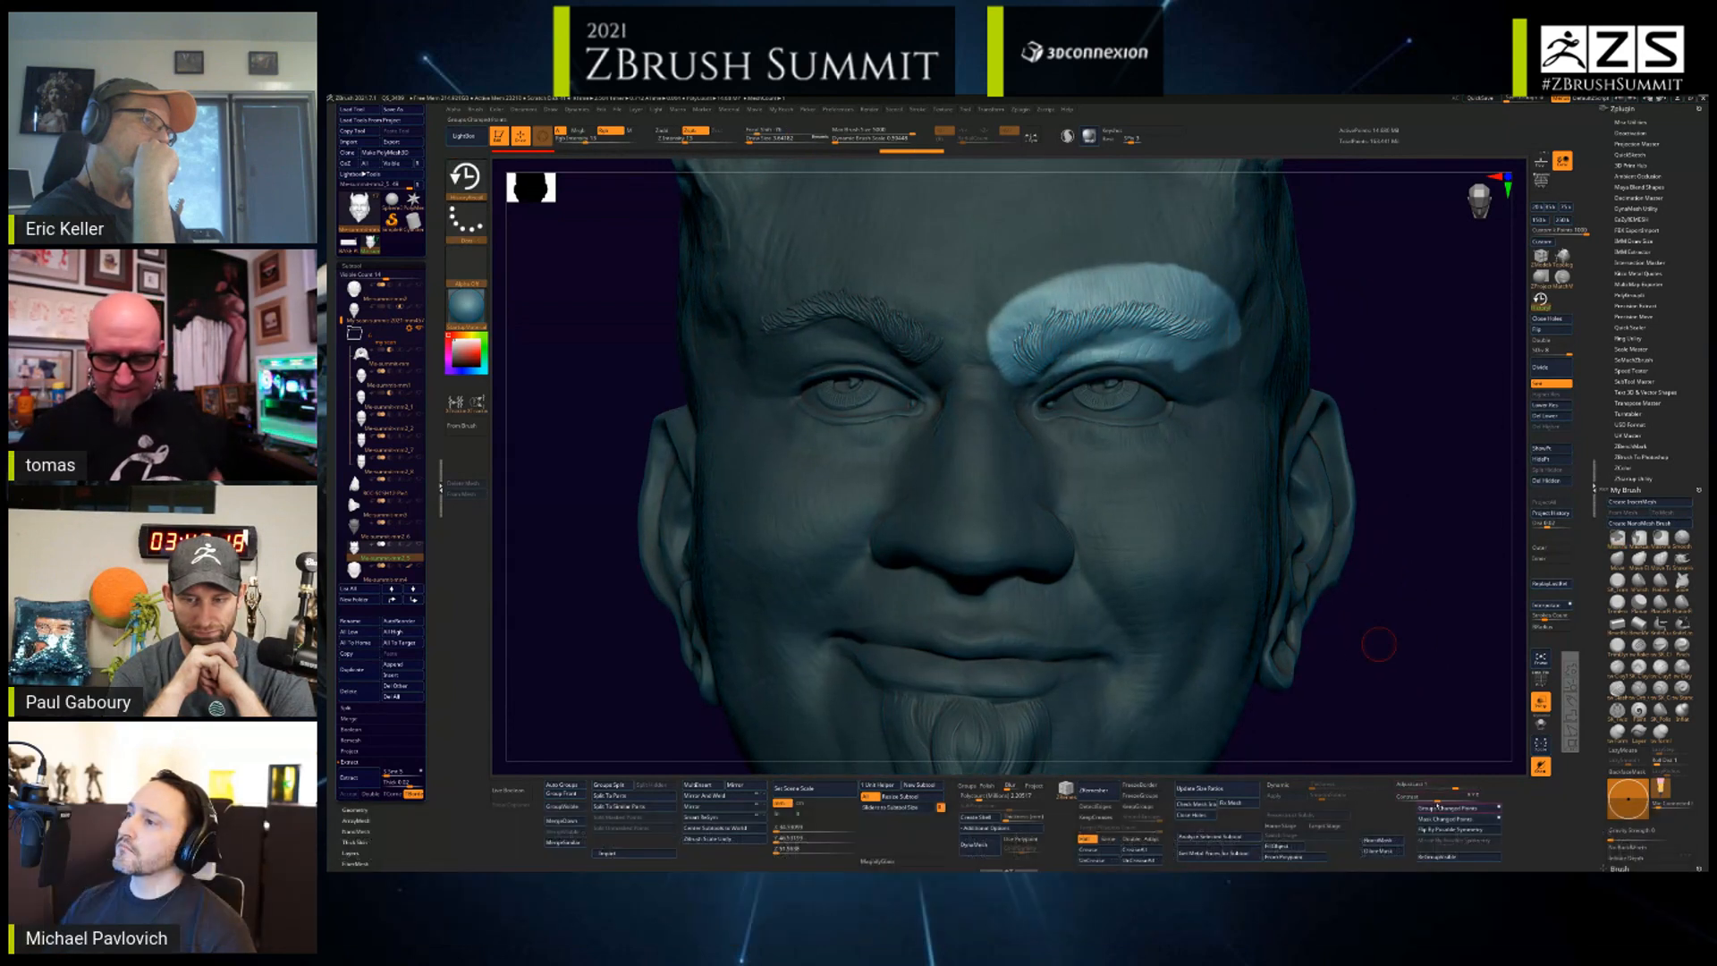
# - Increase the Contrast deformation on the unmasked eyebrow to deepen its hair detail, and clear the mask
pyautogui.moveTo(437, 660); pyautogui.dragTo(433, 318)
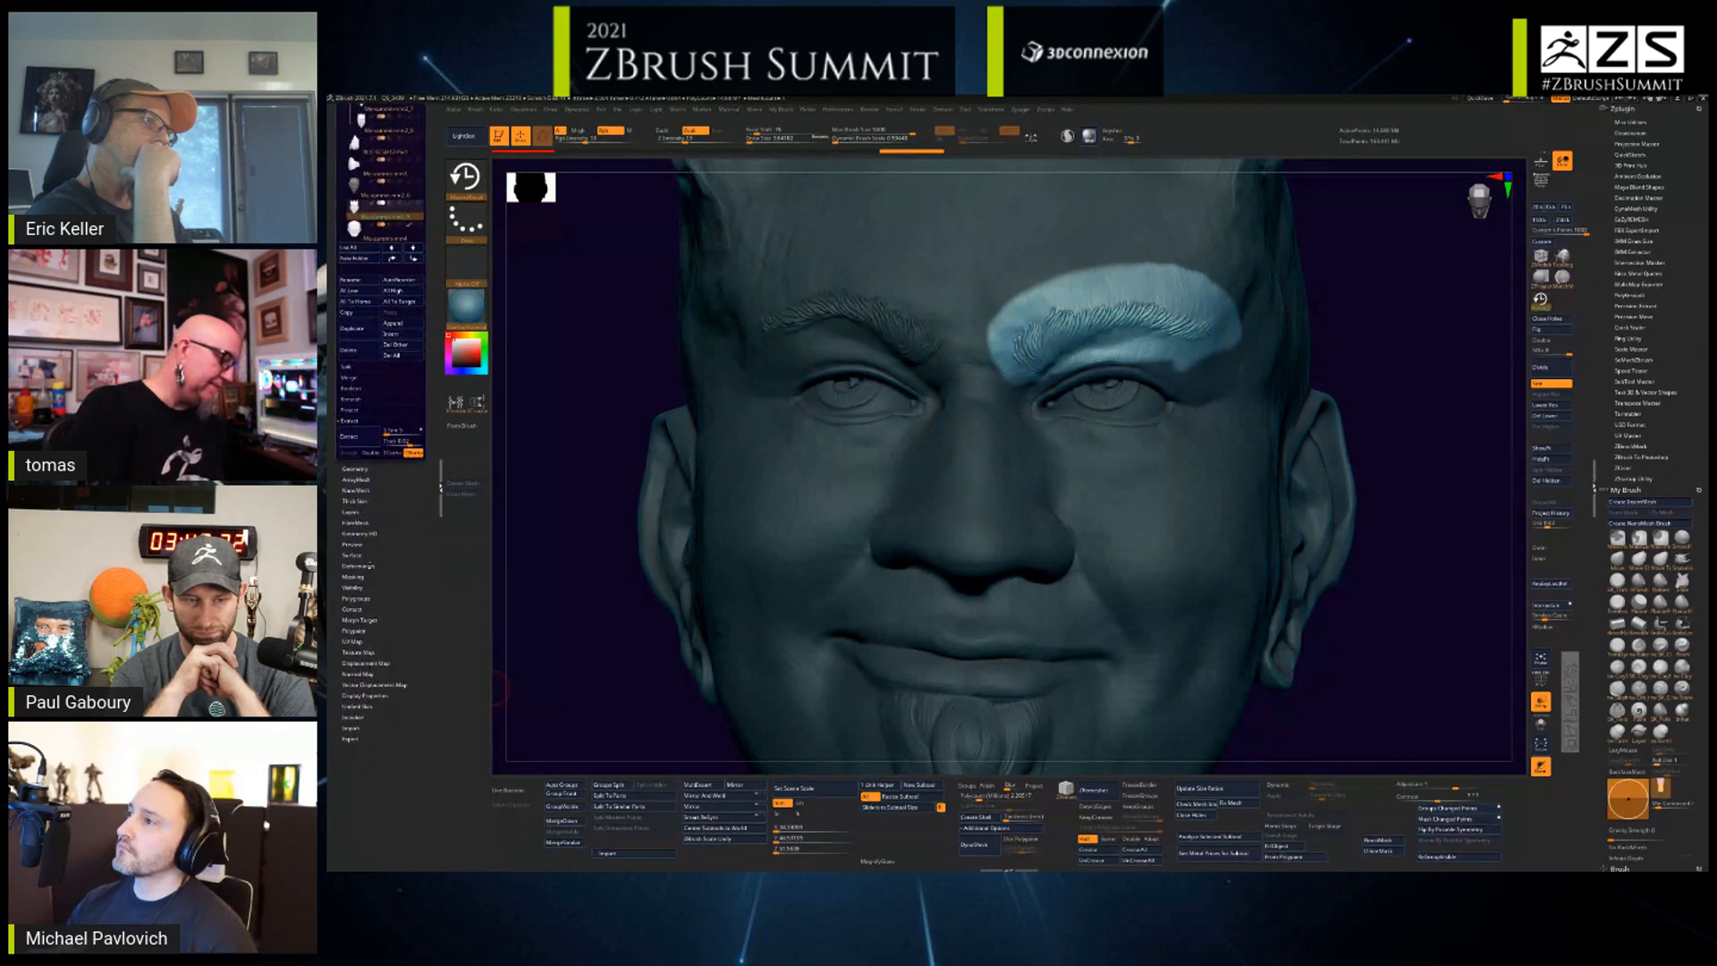
pyautogui.click(360, 566)
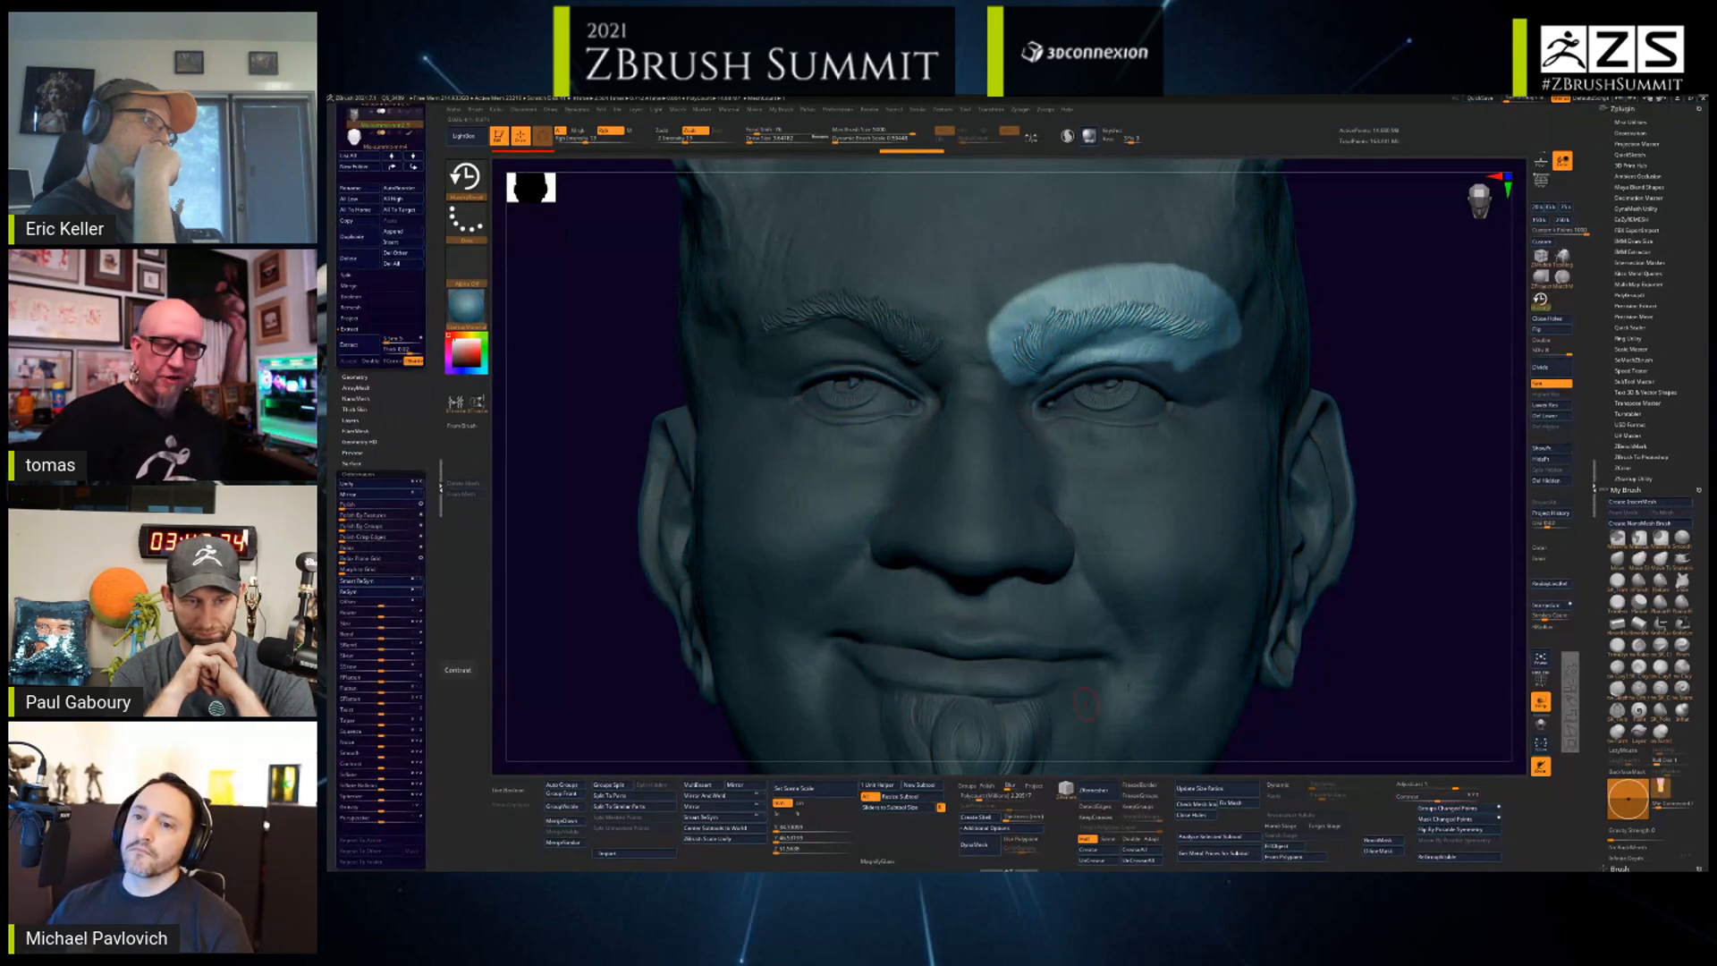
pyautogui.moveTo(1467, 438)
pyautogui.mouseDown()
pyautogui.moveTo(1431, 440)
pyautogui.moveTo(1463, 470)
pyautogui.mouseUp()
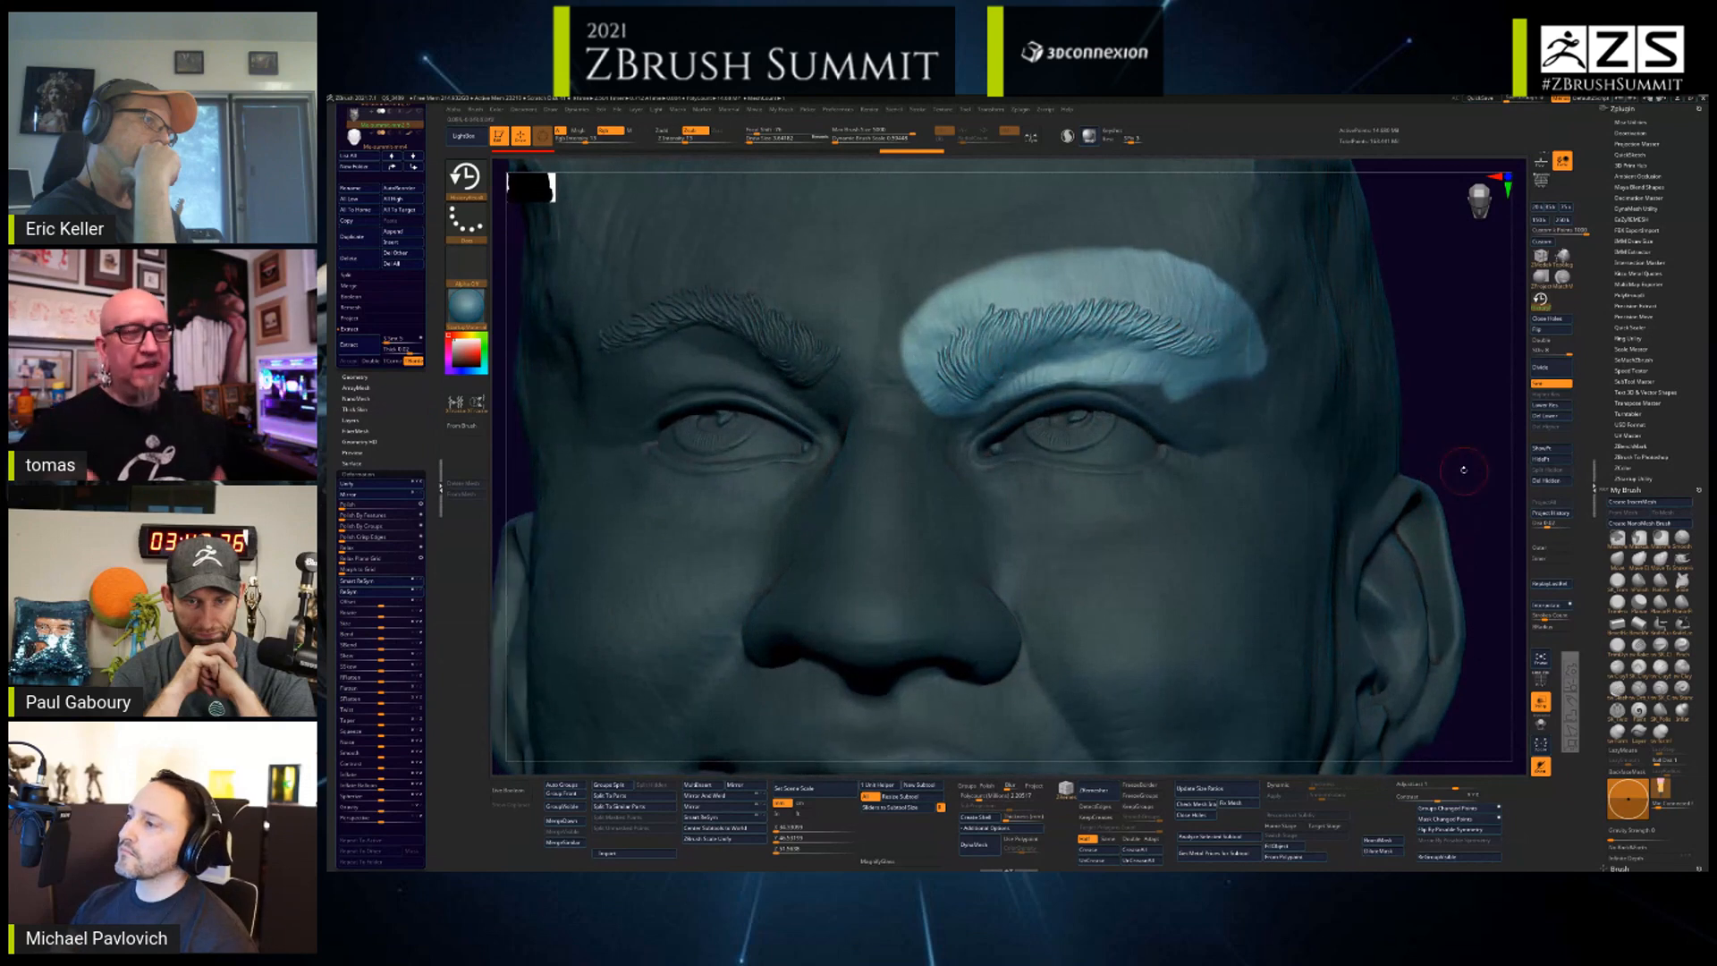
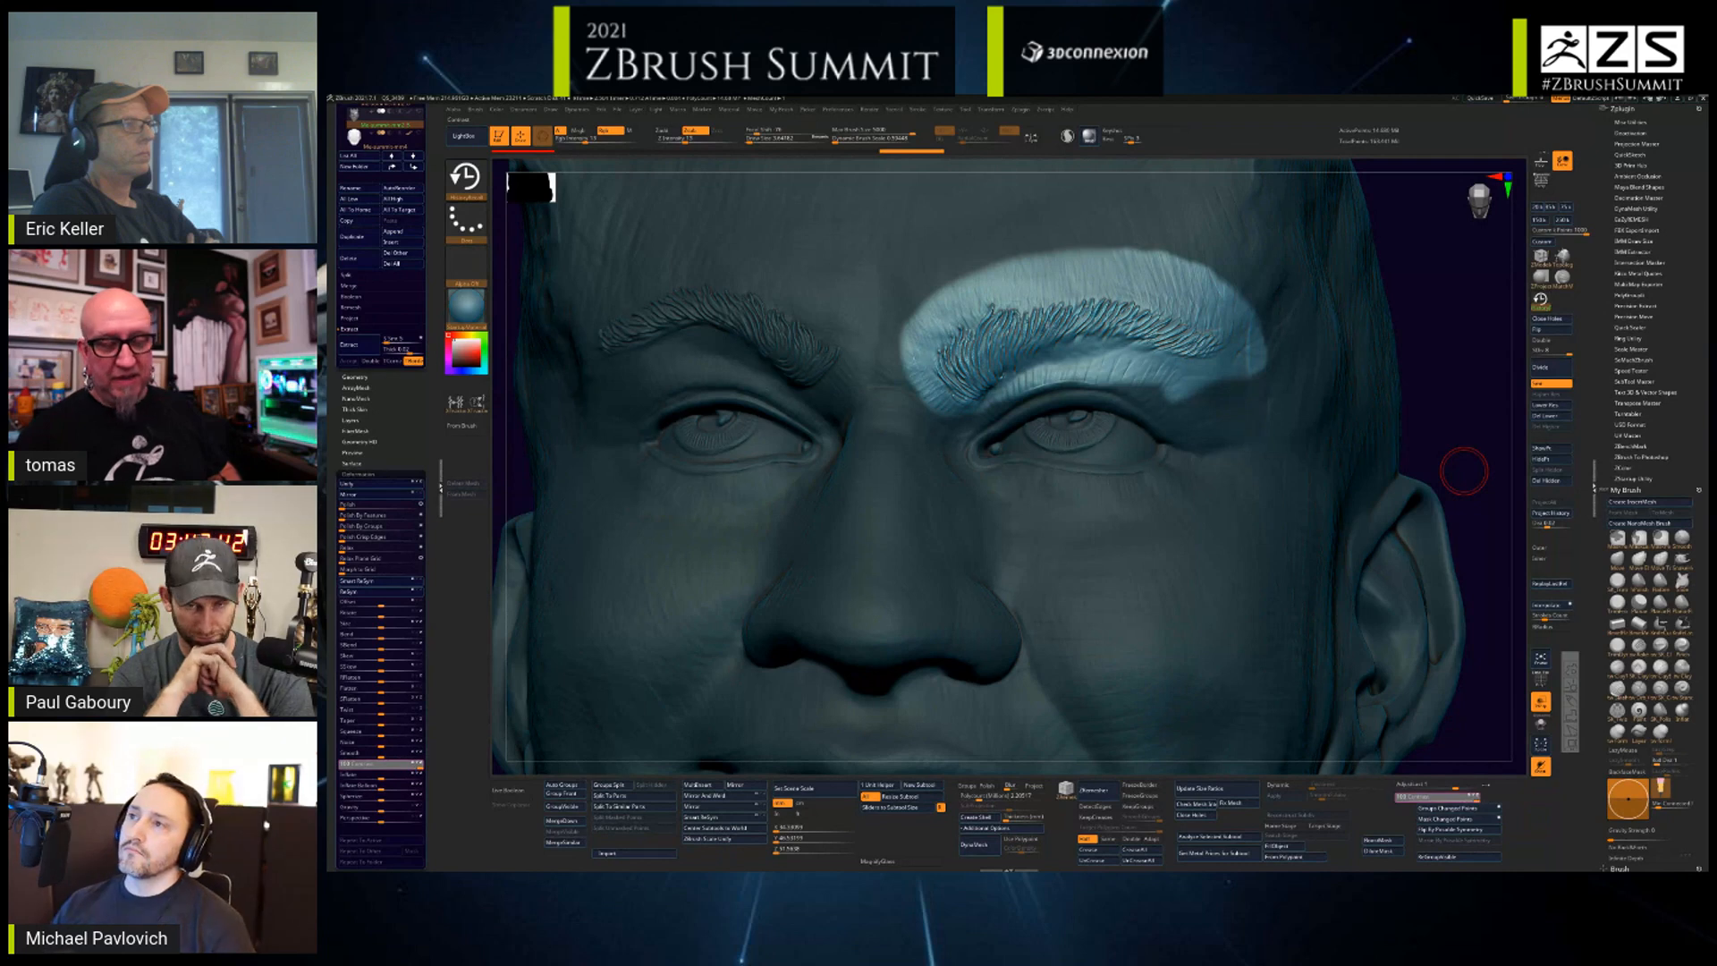
pyautogui.moveTo(1464, 470); pyautogui.dragTo(1239, 367)
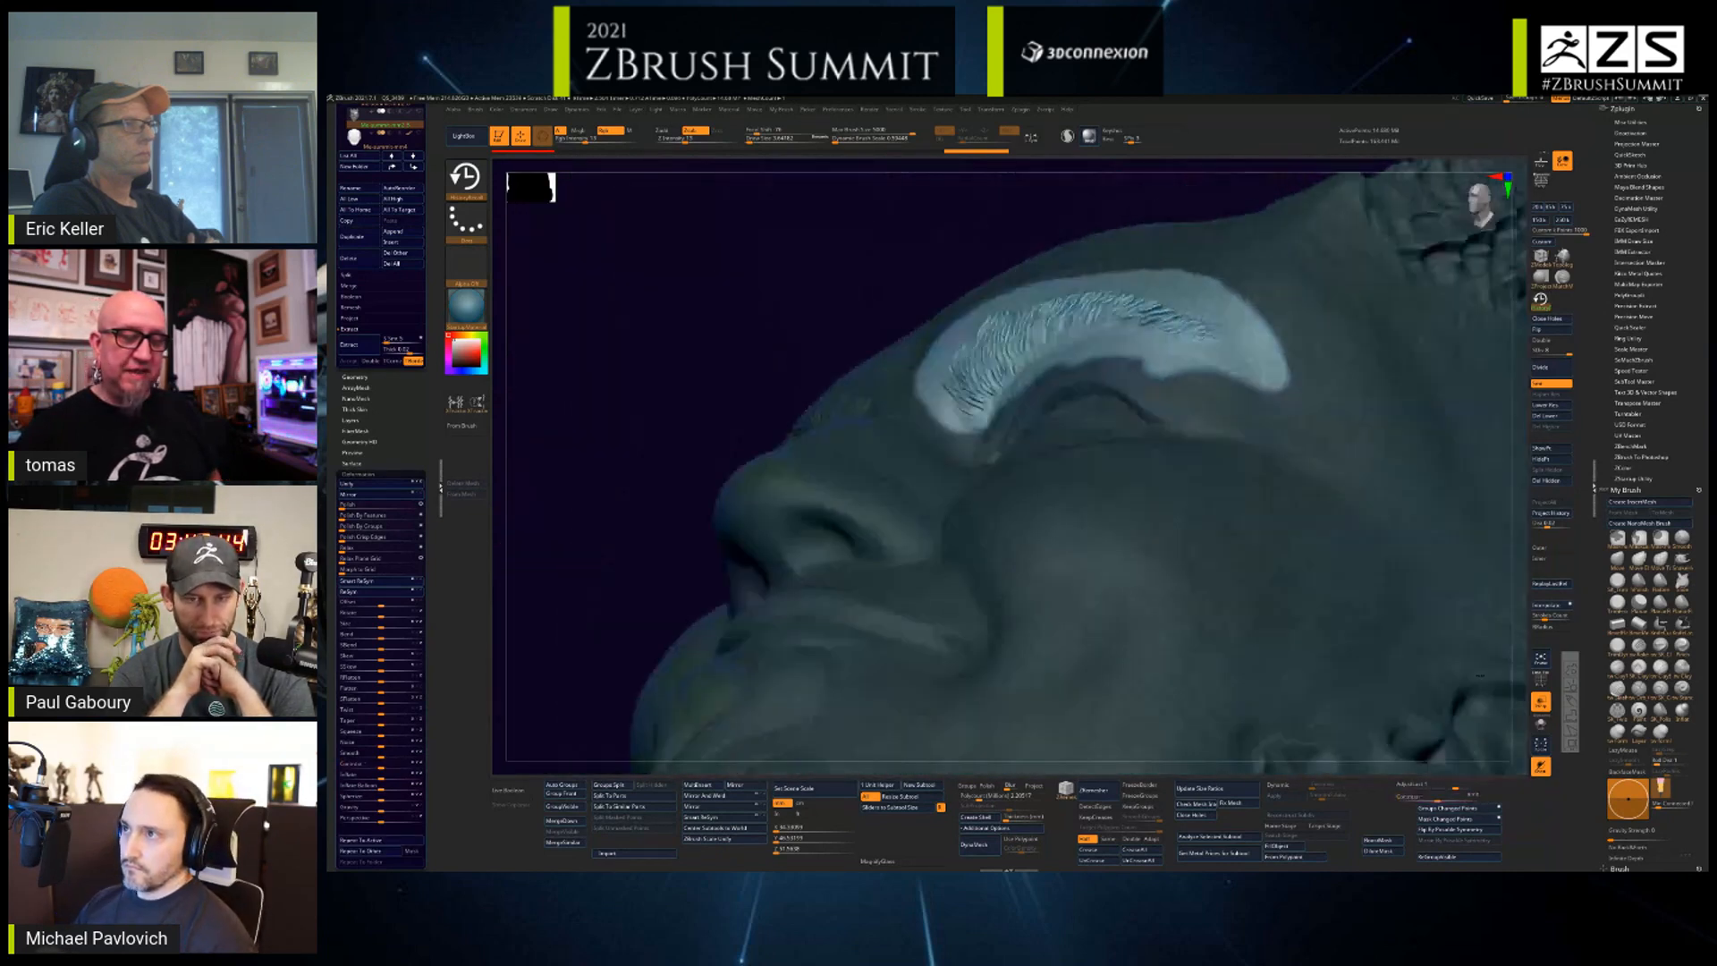
pyautogui.moveTo(1481, 675)
pyautogui.mouseDown()
pyautogui.moveTo(1492, 715)
pyautogui.moveTo(1460, 707)
pyautogui.moveTo(1453, 662)
pyautogui.moveTo(1440, 716)
pyautogui.mouseUp()
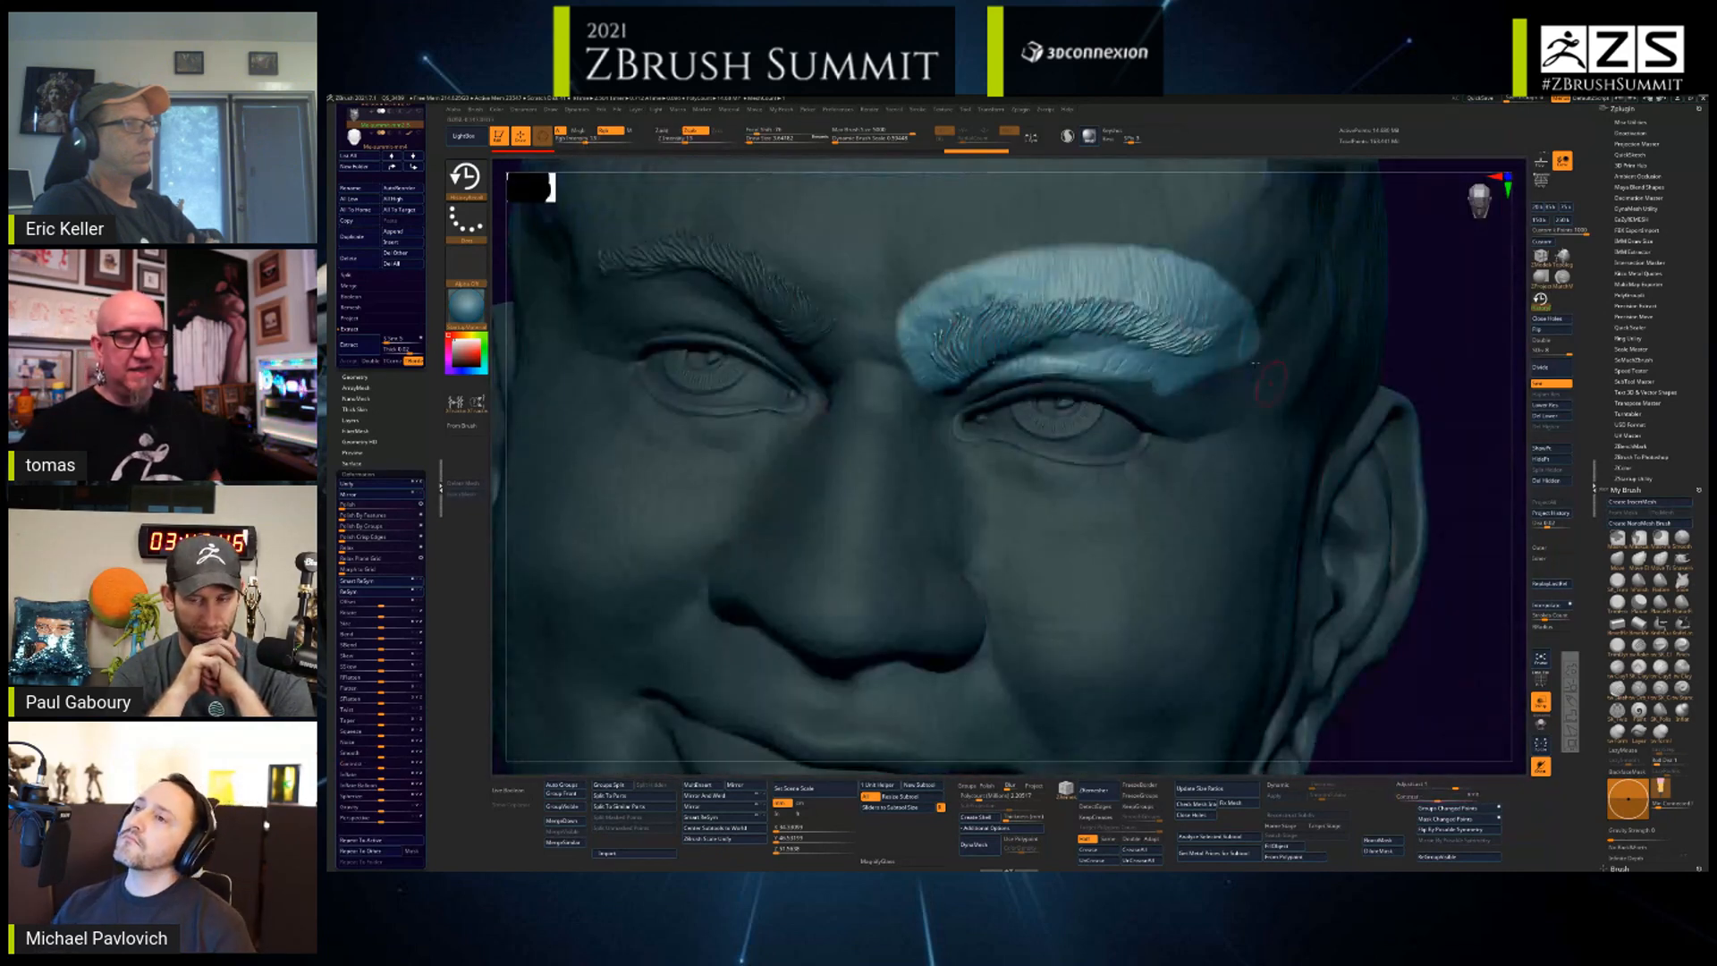
pyautogui.moveTo(1430, 331)
pyautogui.keyDown('alt'); pyautogui.mouseDown()
pyautogui.moveTo(1413, 388)
pyautogui.moveTo(1449, 395)
pyautogui.moveTo(1421, 478)
pyautogui.mouseUp(); pyautogui.keyUp('alt')
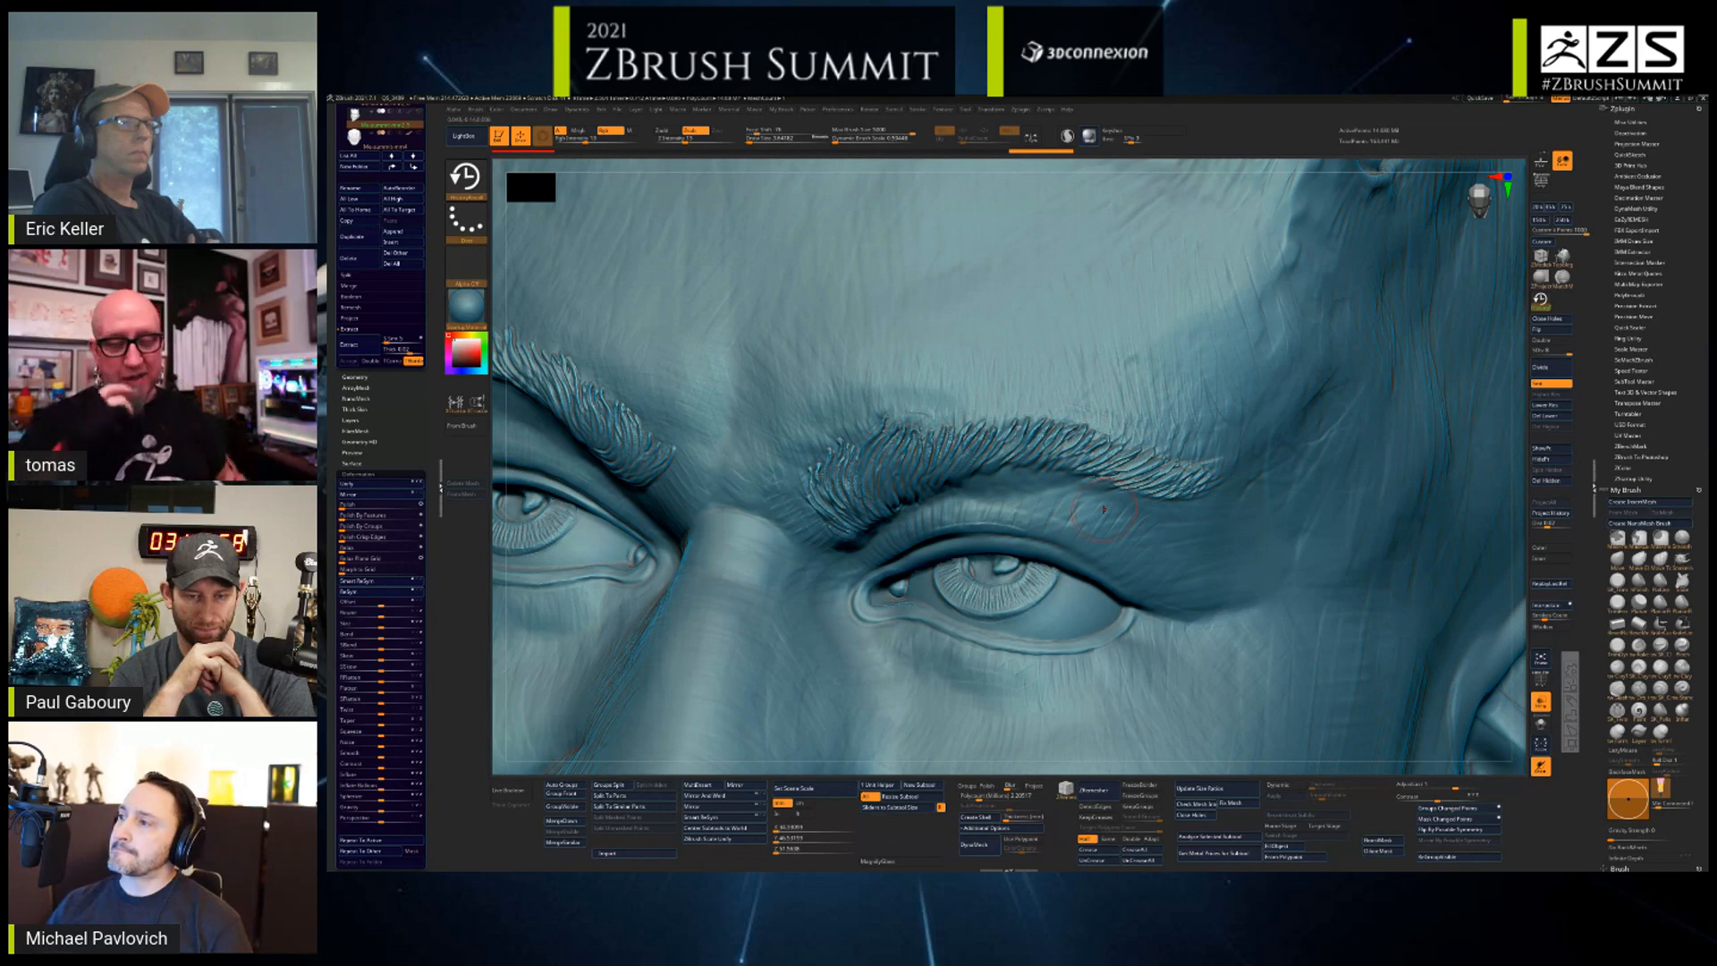
pyautogui.keyDown('alt'); pyautogui.moveTo(1519, 530); pyautogui.dragTo(1388, 457); pyautogui.keyUp('alt')
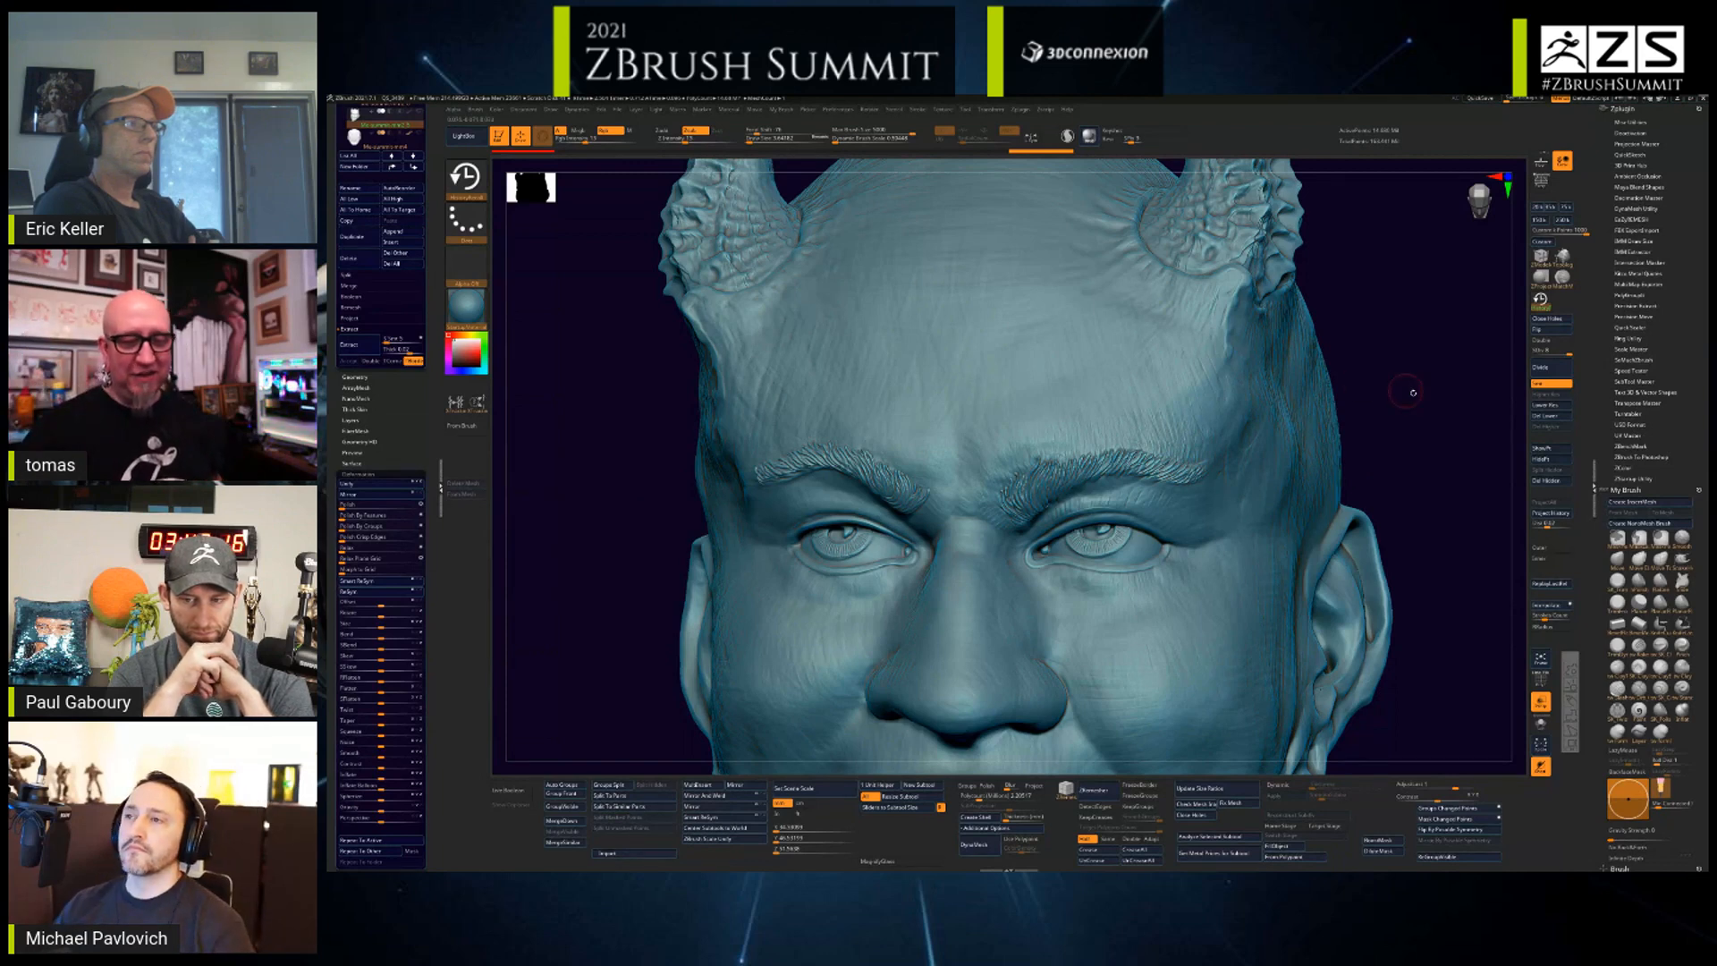
# - Paint a freehand mask over the goatee, invert it, and increase the Contrast deformation to deepen the beard's hair detail
pyautogui.keyDown('alt'); pyautogui.moveTo(1413, 392); pyautogui.dragTo(1350, 483); pyautogui.keyUp('alt')
pyautogui.moveTo(1279, 624)
pyautogui.keyDown('alt'); pyautogui.mouseDown()
pyautogui.moveTo(1345, 483)
pyautogui.moveTo(1342, 662)
pyautogui.moveTo(1344, 640)
pyautogui.moveTo(1317, 715)
pyautogui.moveTo(1330, 673)
pyautogui.mouseUp(); pyautogui.keyUp('alt')
pyautogui.press('space')
pyautogui.moveTo(1108, 514); pyautogui.dragTo(1114, 514)
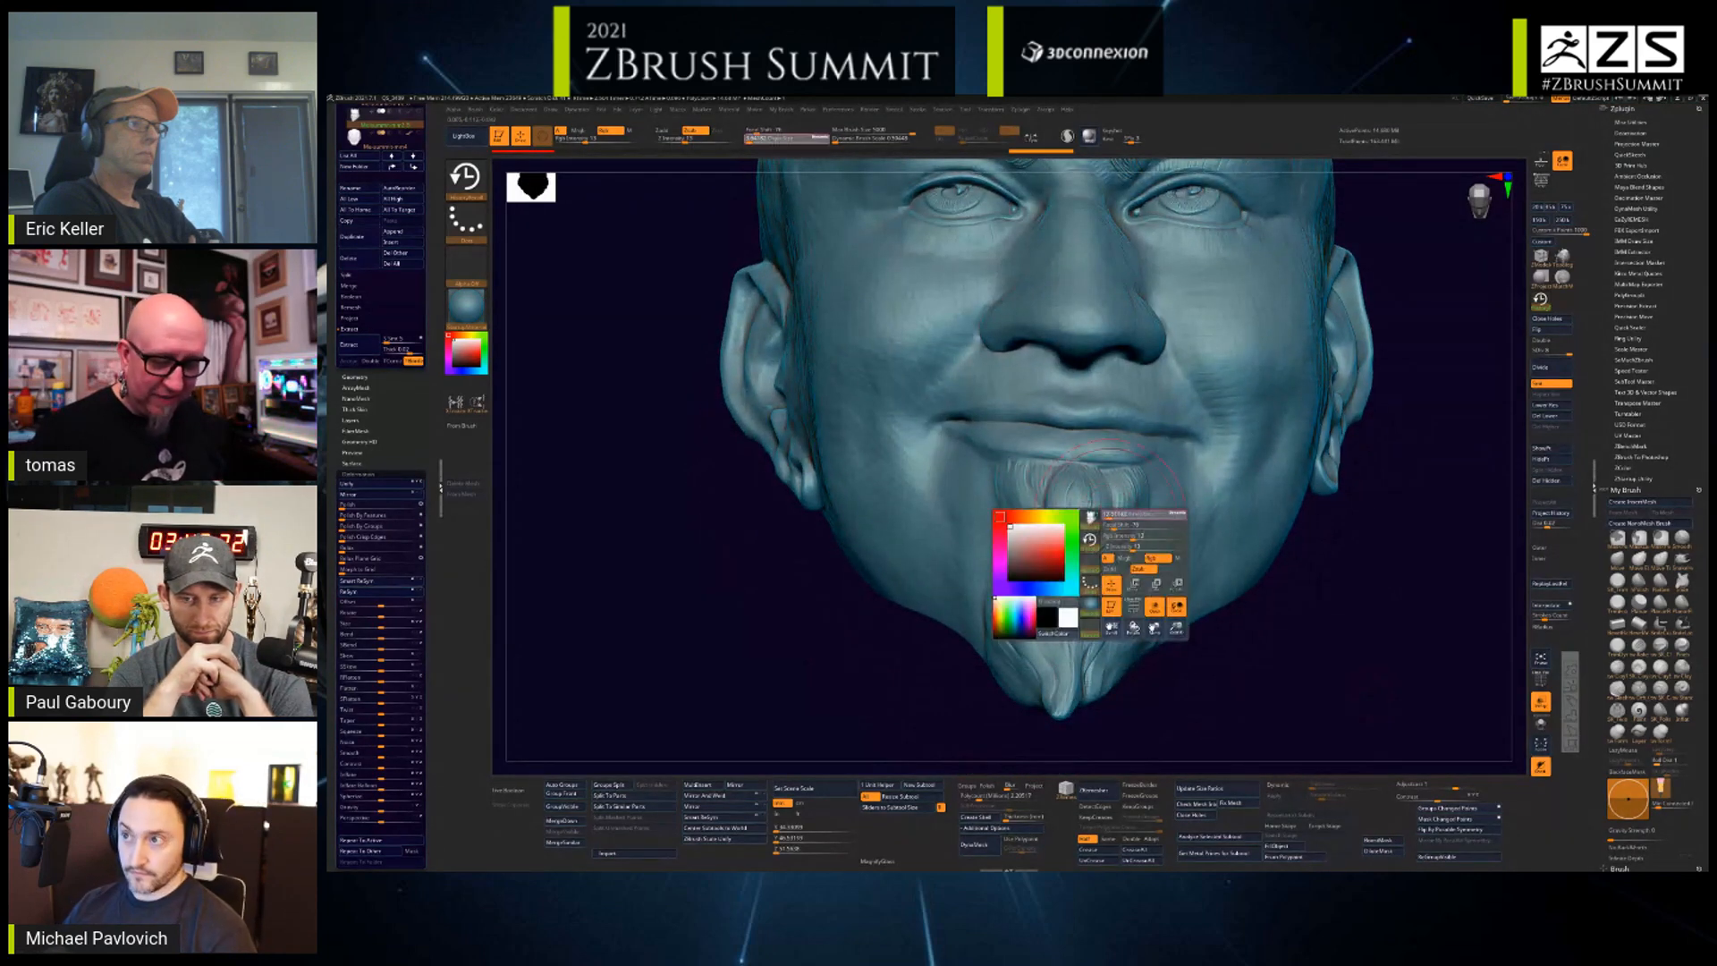
pyautogui.moveTo(1288, 590); pyautogui.dragTo(1263, 619)
pyautogui.moveTo(1073, 487)
pyautogui.keyDown('ctrl'); pyautogui.mouseDown()
pyautogui.moveTo(1062, 520)
pyautogui.moveTo(1011, 476)
pyautogui.moveTo(1060, 594)
pyautogui.moveTo(1105, 461)
pyautogui.moveTo(1141, 510)
pyautogui.moveTo(1064, 653)
pyautogui.mouseUp(); pyautogui.keyUp('ctrl')
pyautogui.moveTo(1087, 546)
pyautogui.keyDown('ctrl'); pyautogui.mouseDown()
pyautogui.moveTo(1037, 618)
pyautogui.moveTo(1033, 591)
pyautogui.mouseUp(); pyautogui.keyUp('ctrl')
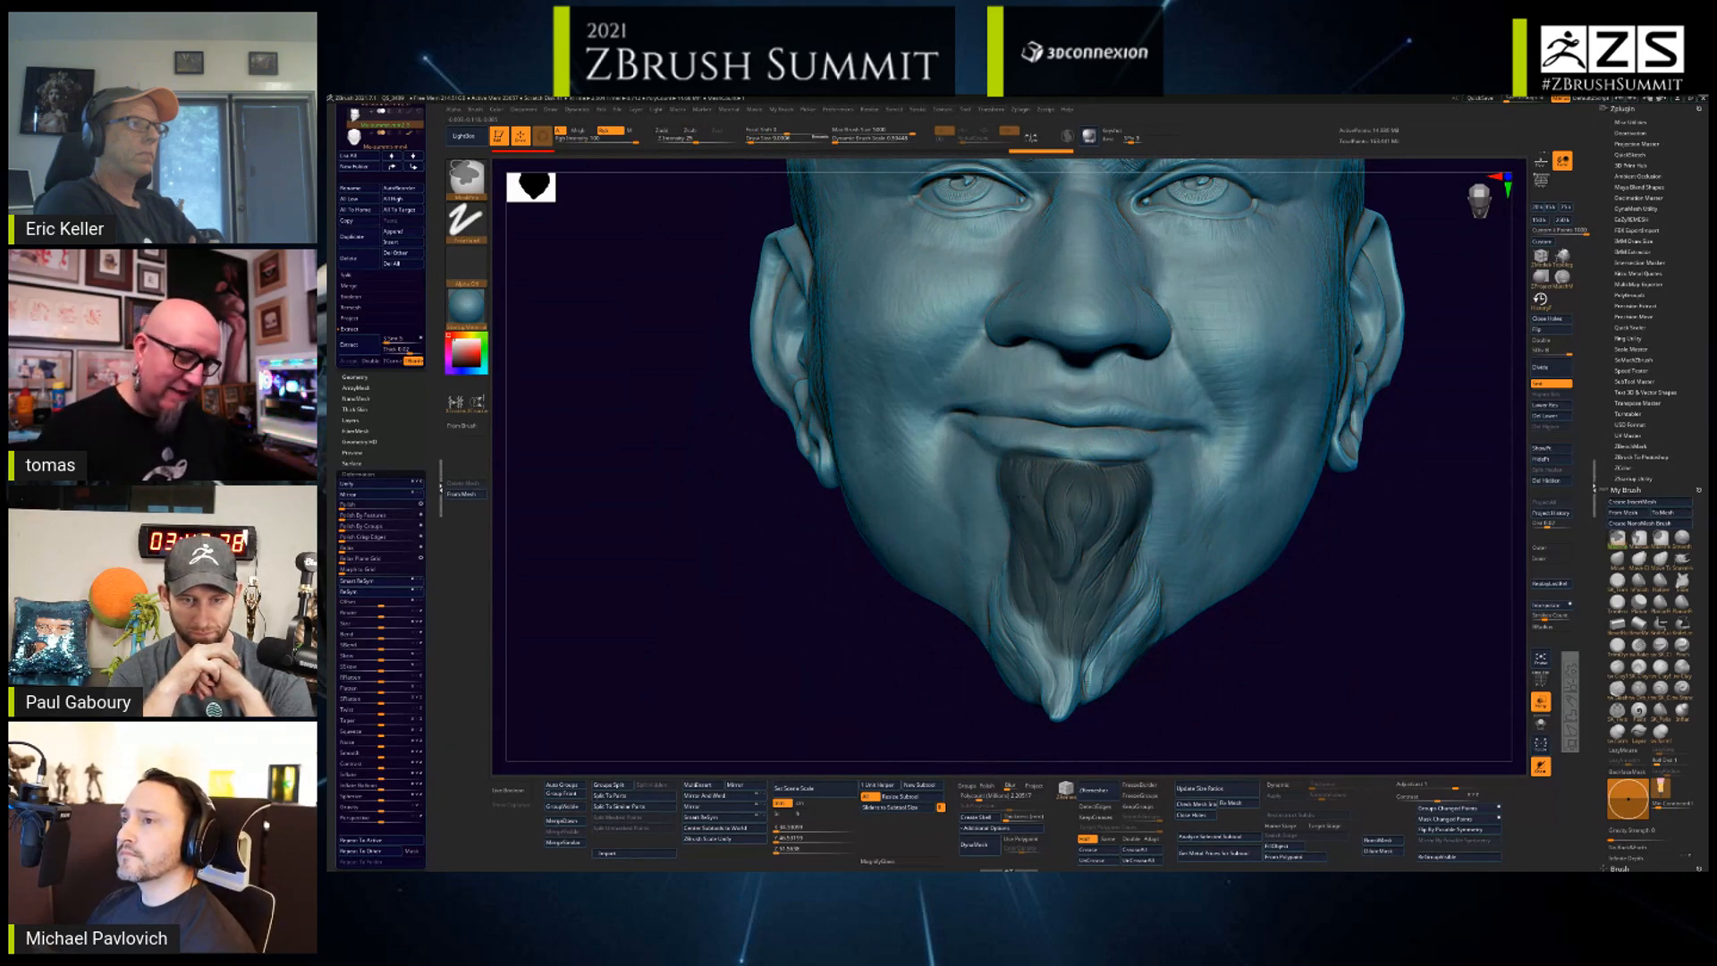
pyautogui.keyDown('ctrl'); pyautogui.moveTo(1023, 496); pyautogui.dragTo(1051, 474); pyautogui.keyUp('ctrl')
pyautogui.keyDown('ctrl'); pyautogui.click(1070, 420); pyautogui.keyUp('ctrl')
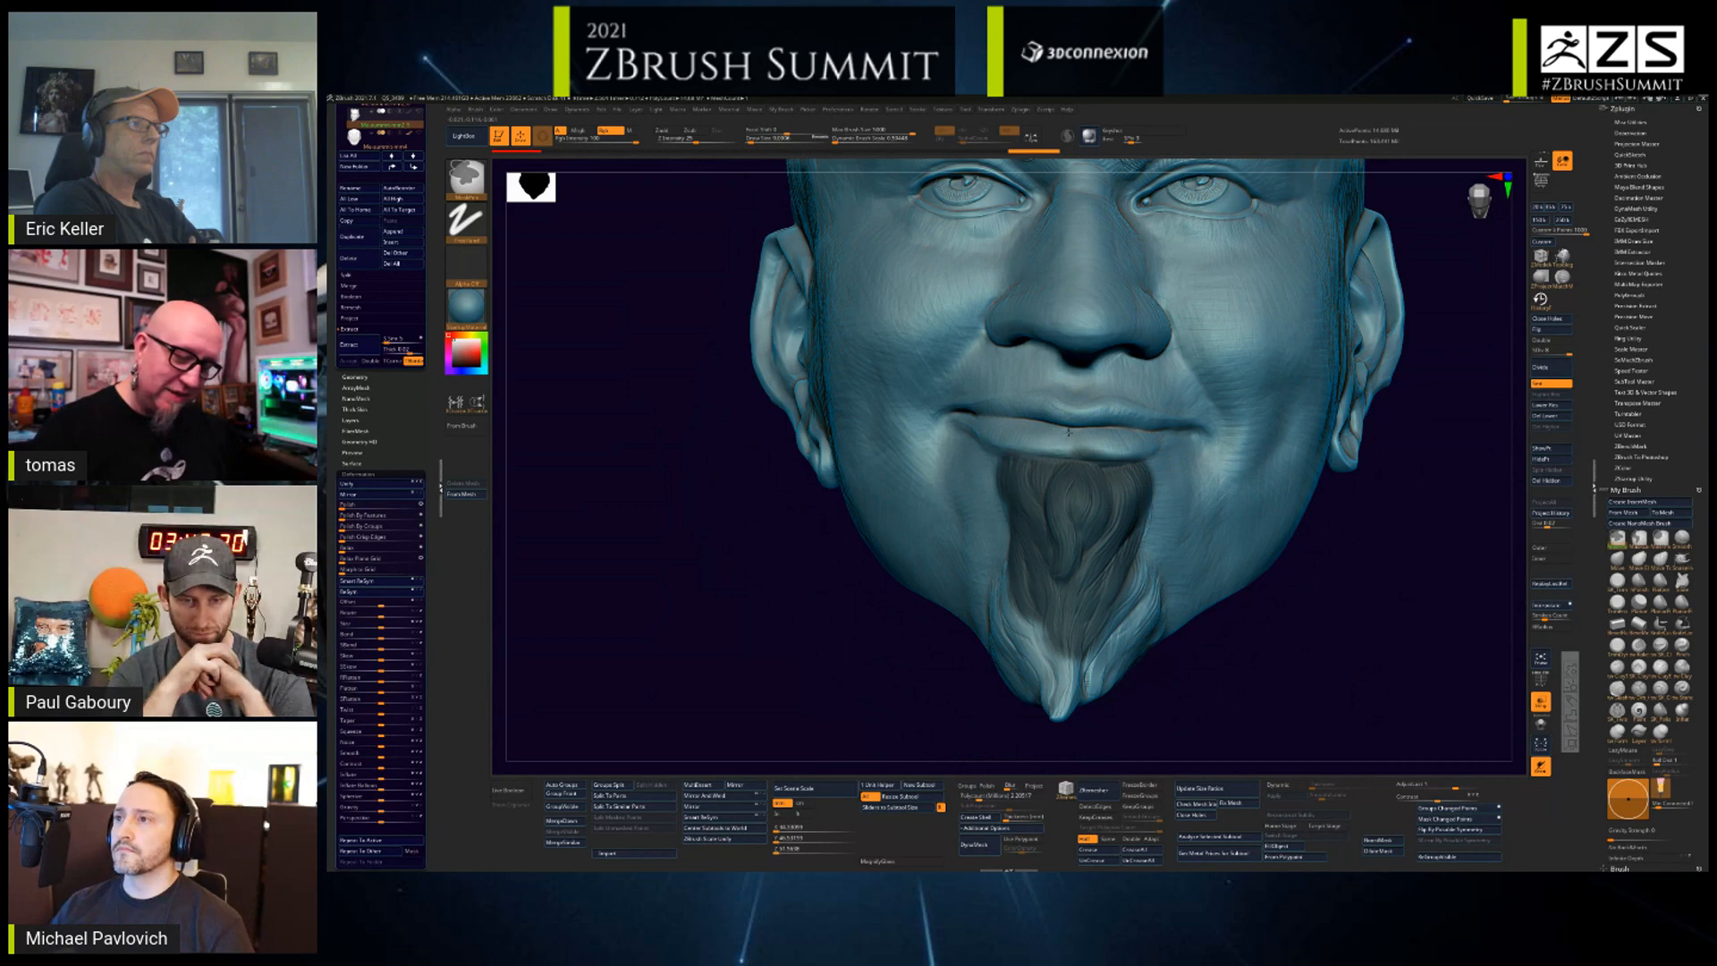
pyautogui.keyDown('ctrl'); pyautogui.click(1372, 633); pyautogui.keyUp('ctrl')
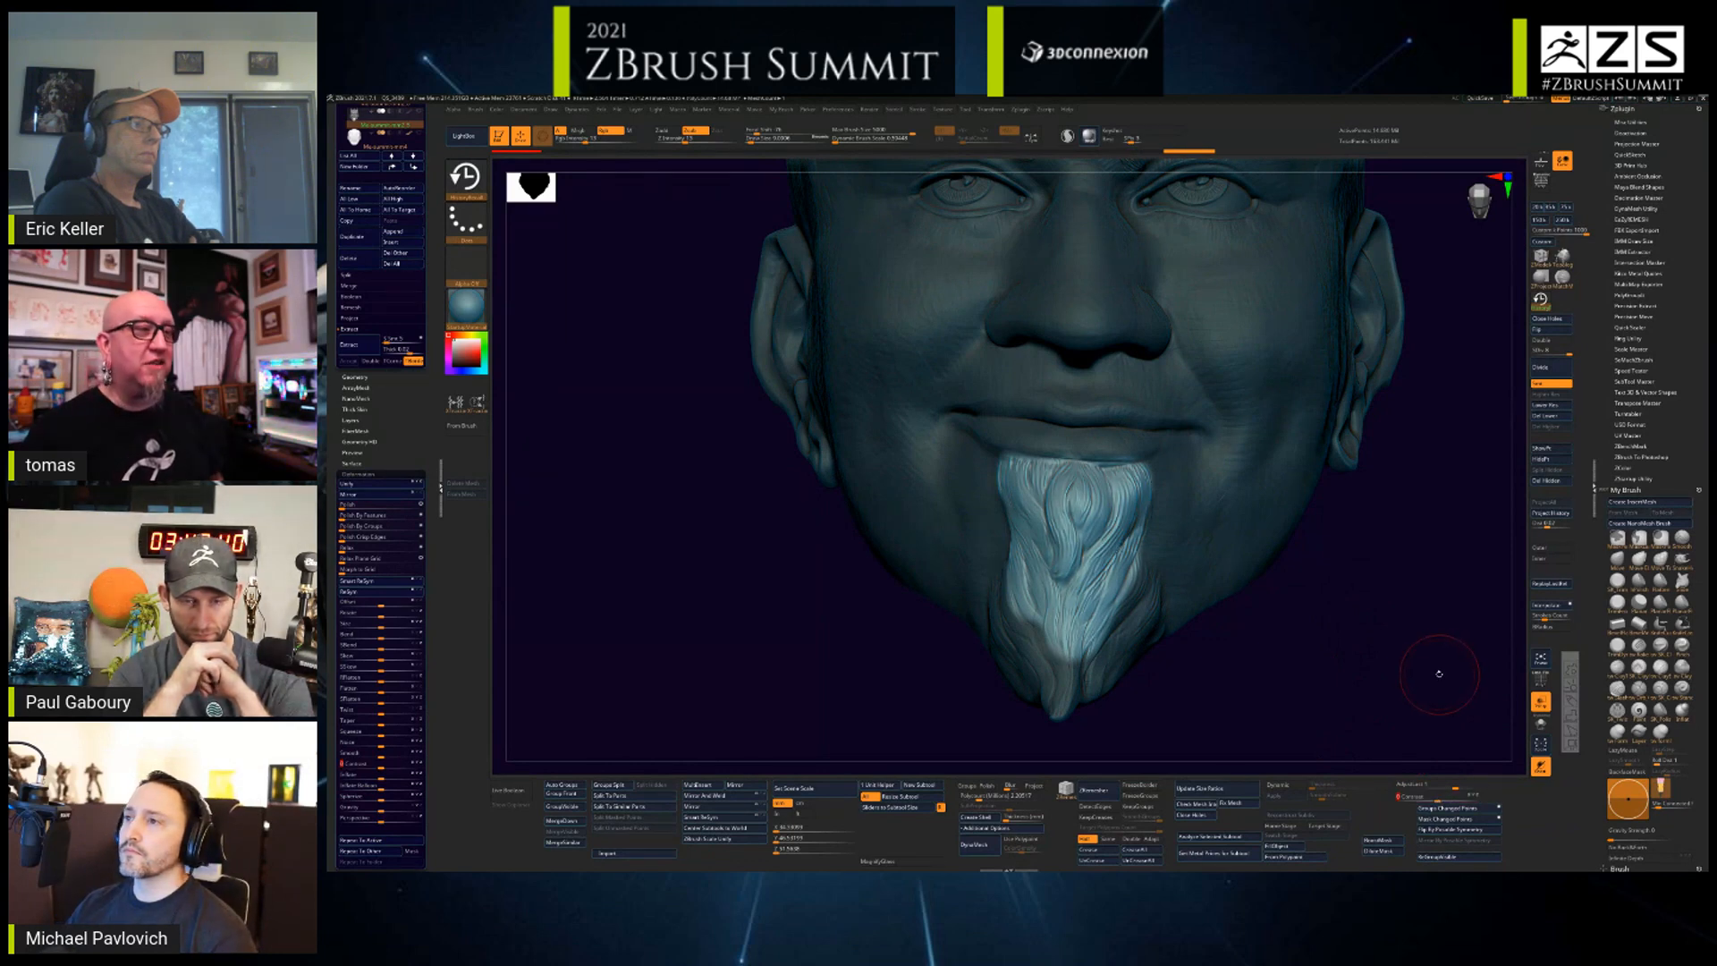
# - Clear the mask around the beard and smooth the hair detail along one eyebrow
pyautogui.moveTo(1439, 674)
pyautogui.mouseDown()
pyautogui.moveTo(1351, 566)
pyautogui.moveTo(1294, 646)
pyautogui.mouseUp()
pyautogui.moveTo(1289, 654); pyautogui.dragTo(1257, 598)
pyautogui.keyDown('alt'); pyautogui.moveTo(1314, 456); pyautogui.dragTo(1377, 547); pyautogui.keyUp('alt')
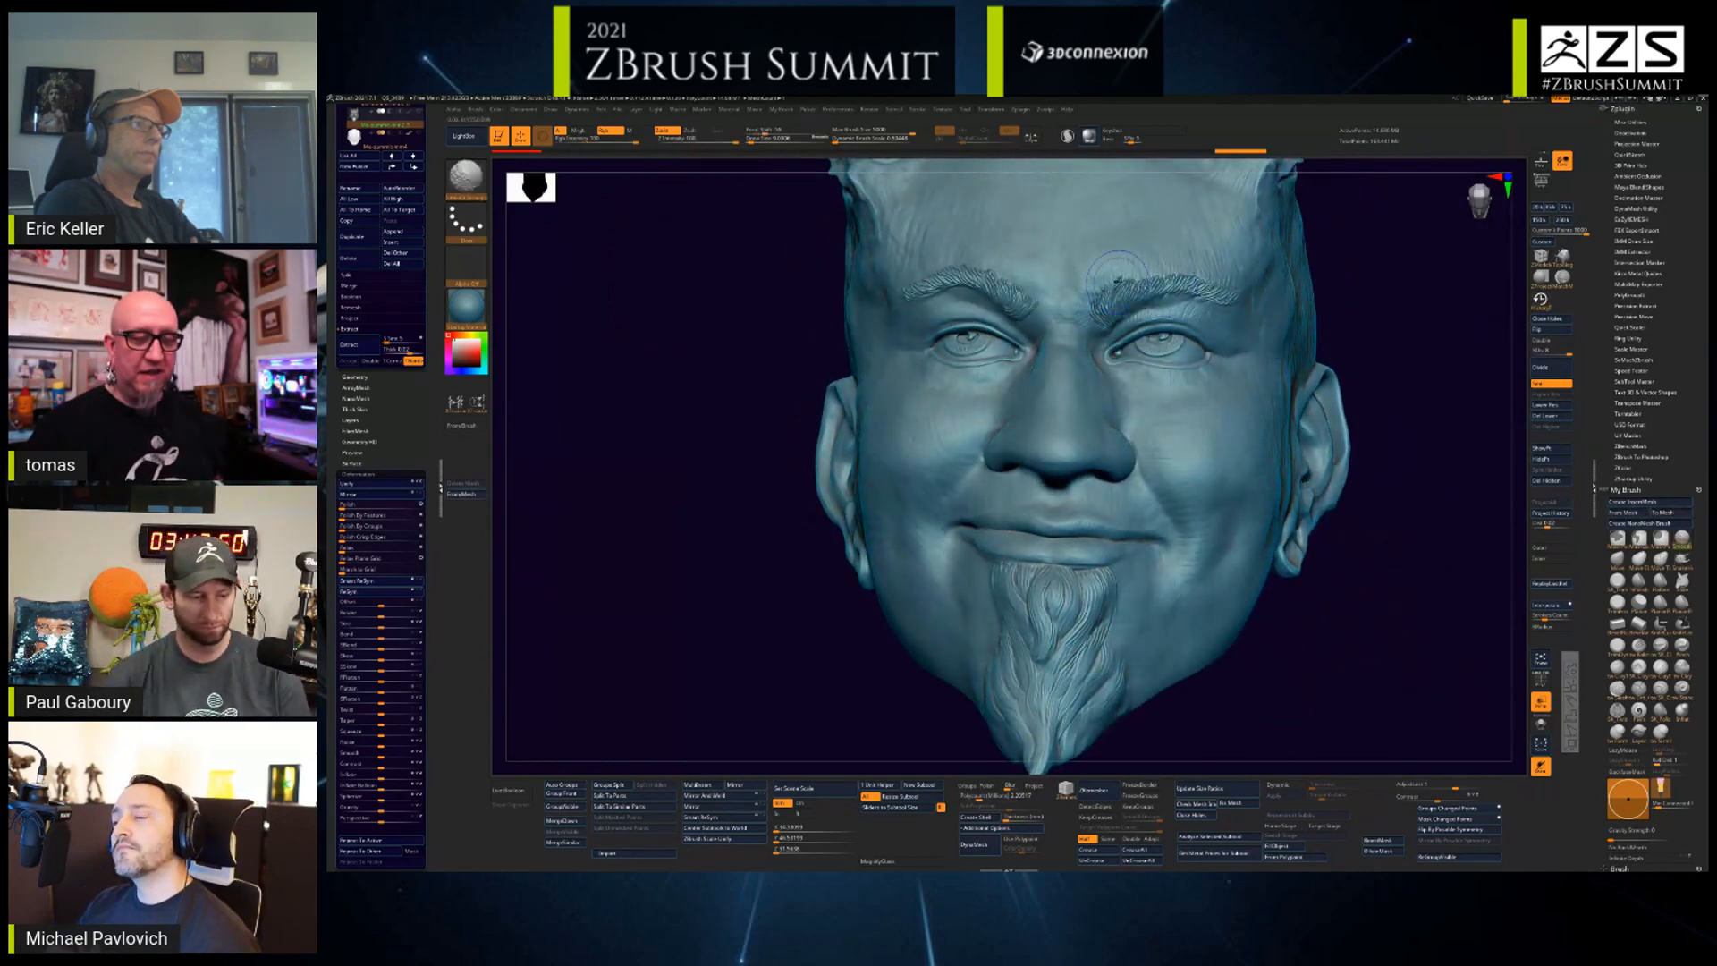
pyautogui.moveTo(1102, 282)
pyautogui.keyDown('shift'); pyautogui.mouseDown()
pyautogui.moveTo(1152, 267)
pyautogui.moveTo(1196, 284)
pyautogui.mouseUp(); pyautogui.keyUp('shift')
pyautogui.keyDown('alt'); pyautogui.moveTo(1414, 544); pyautogui.dragTo(1323, 594); pyautogui.keyUp('alt')
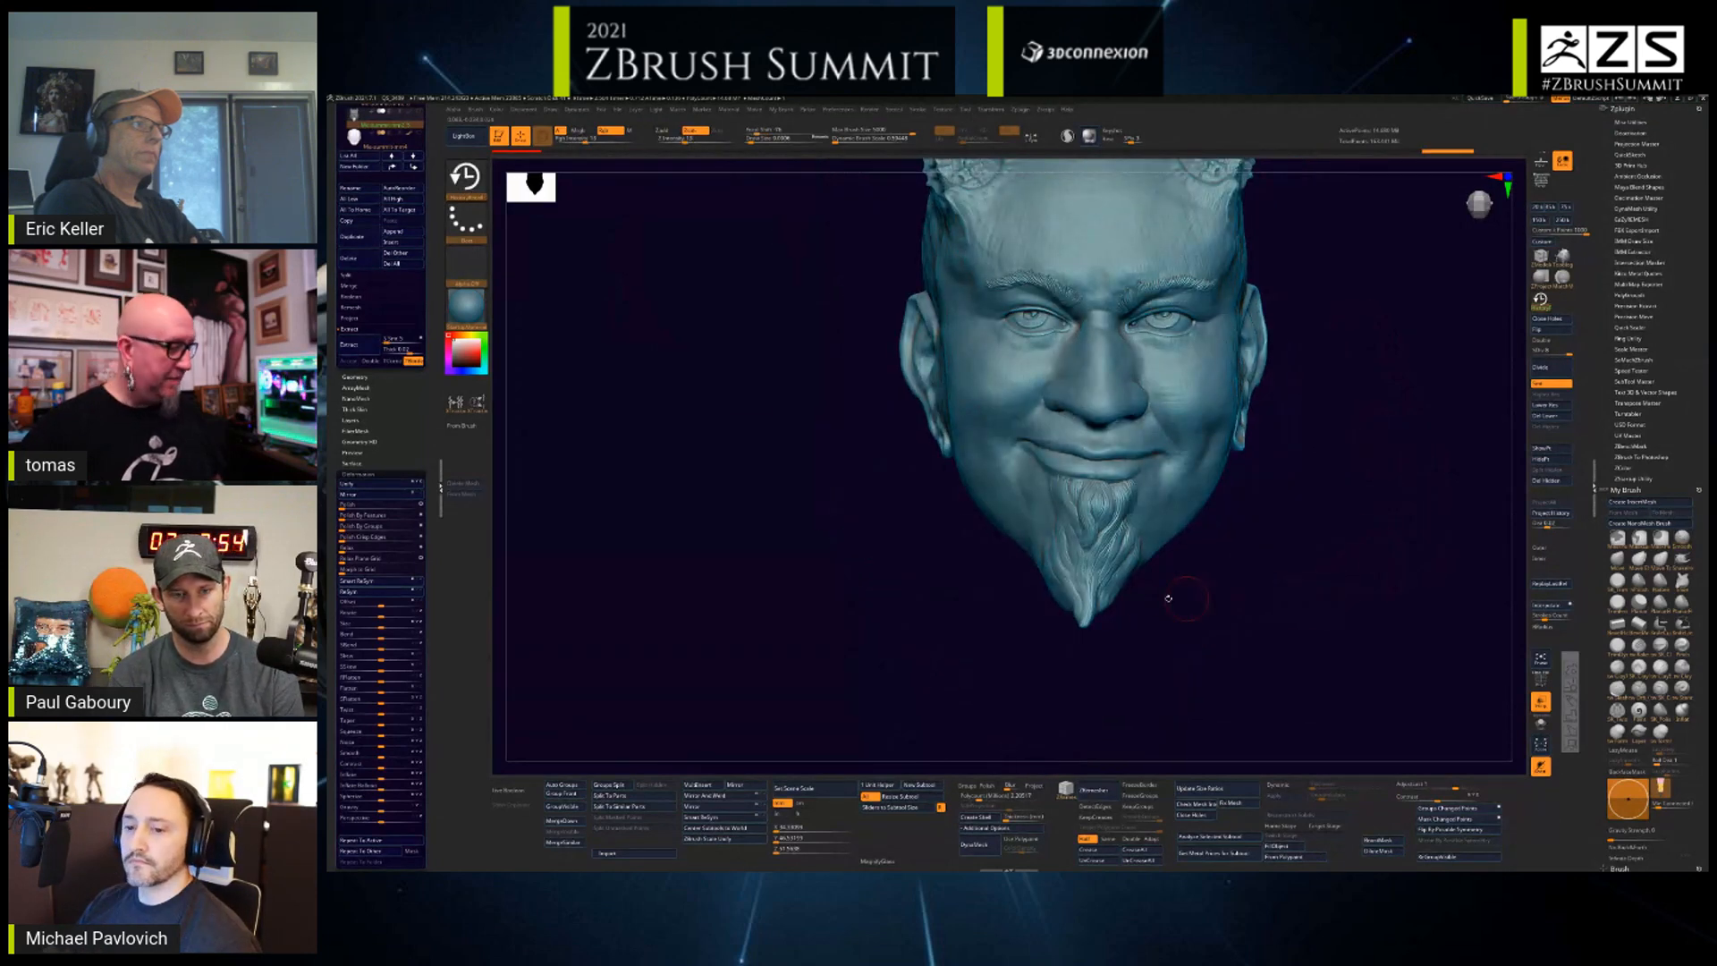
# - Switch to the ornate earring subtool and examine one earring close up from the front and the side
pyautogui.moveTo(428, 429); pyautogui.dragTo(424, 529)
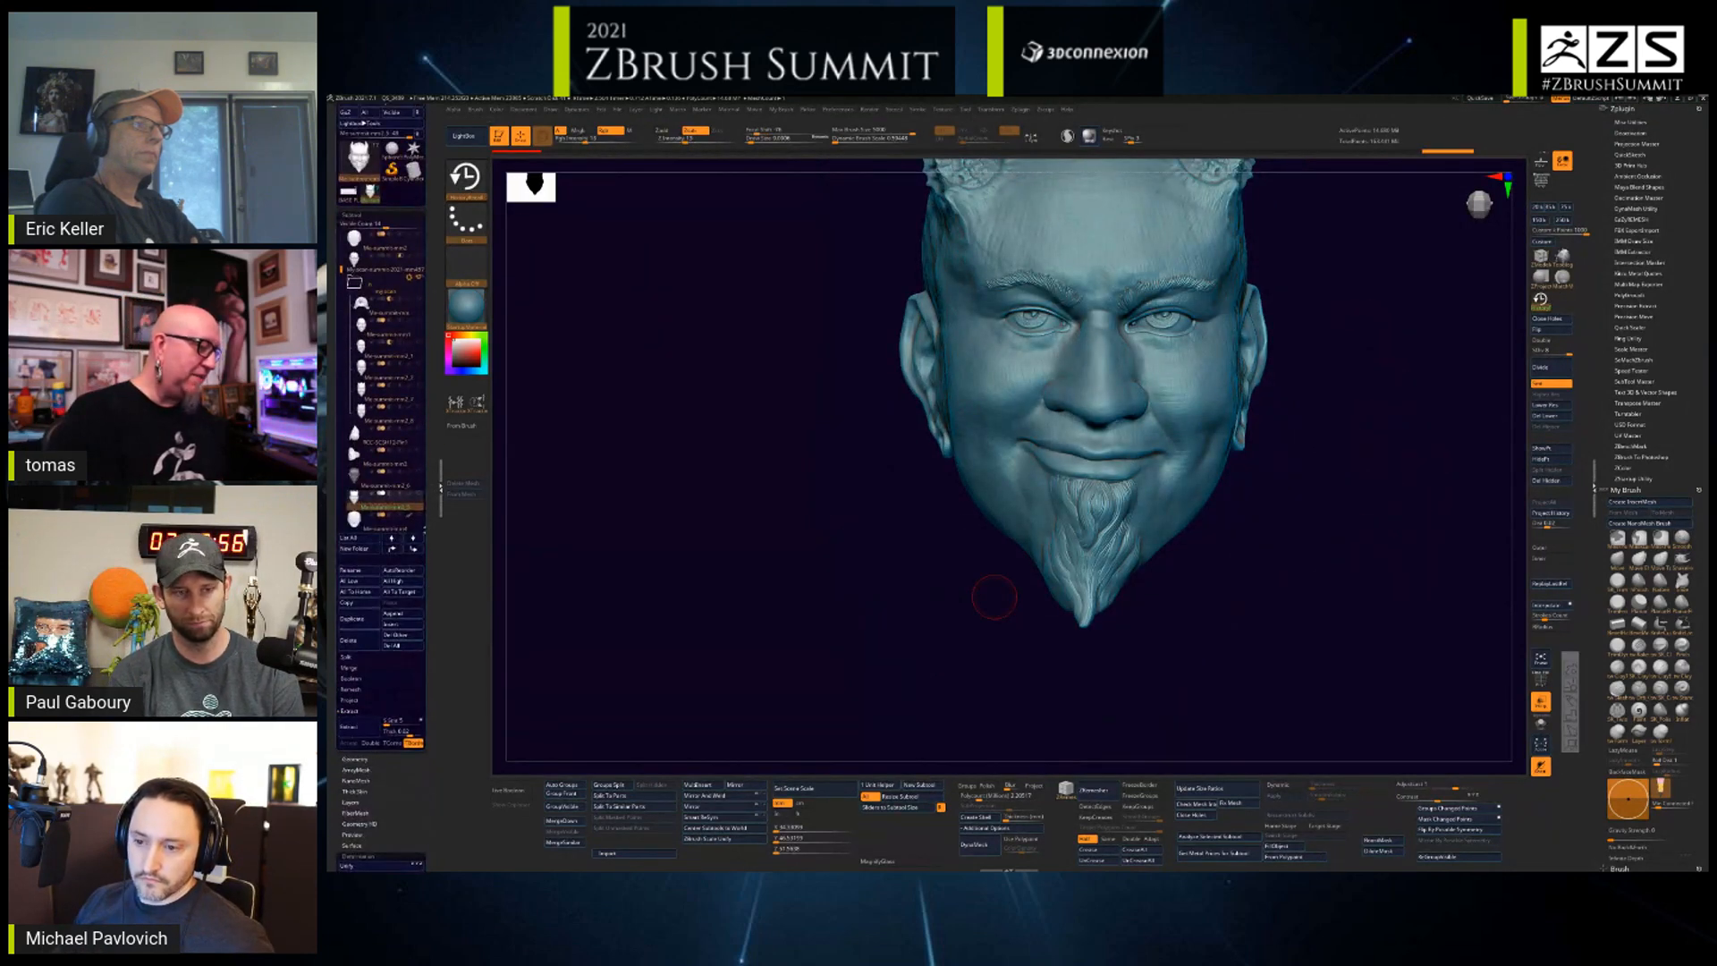
pyautogui.moveTo(340, 269); pyautogui.dragTo(340, 304)
pyautogui.click(385, 485)
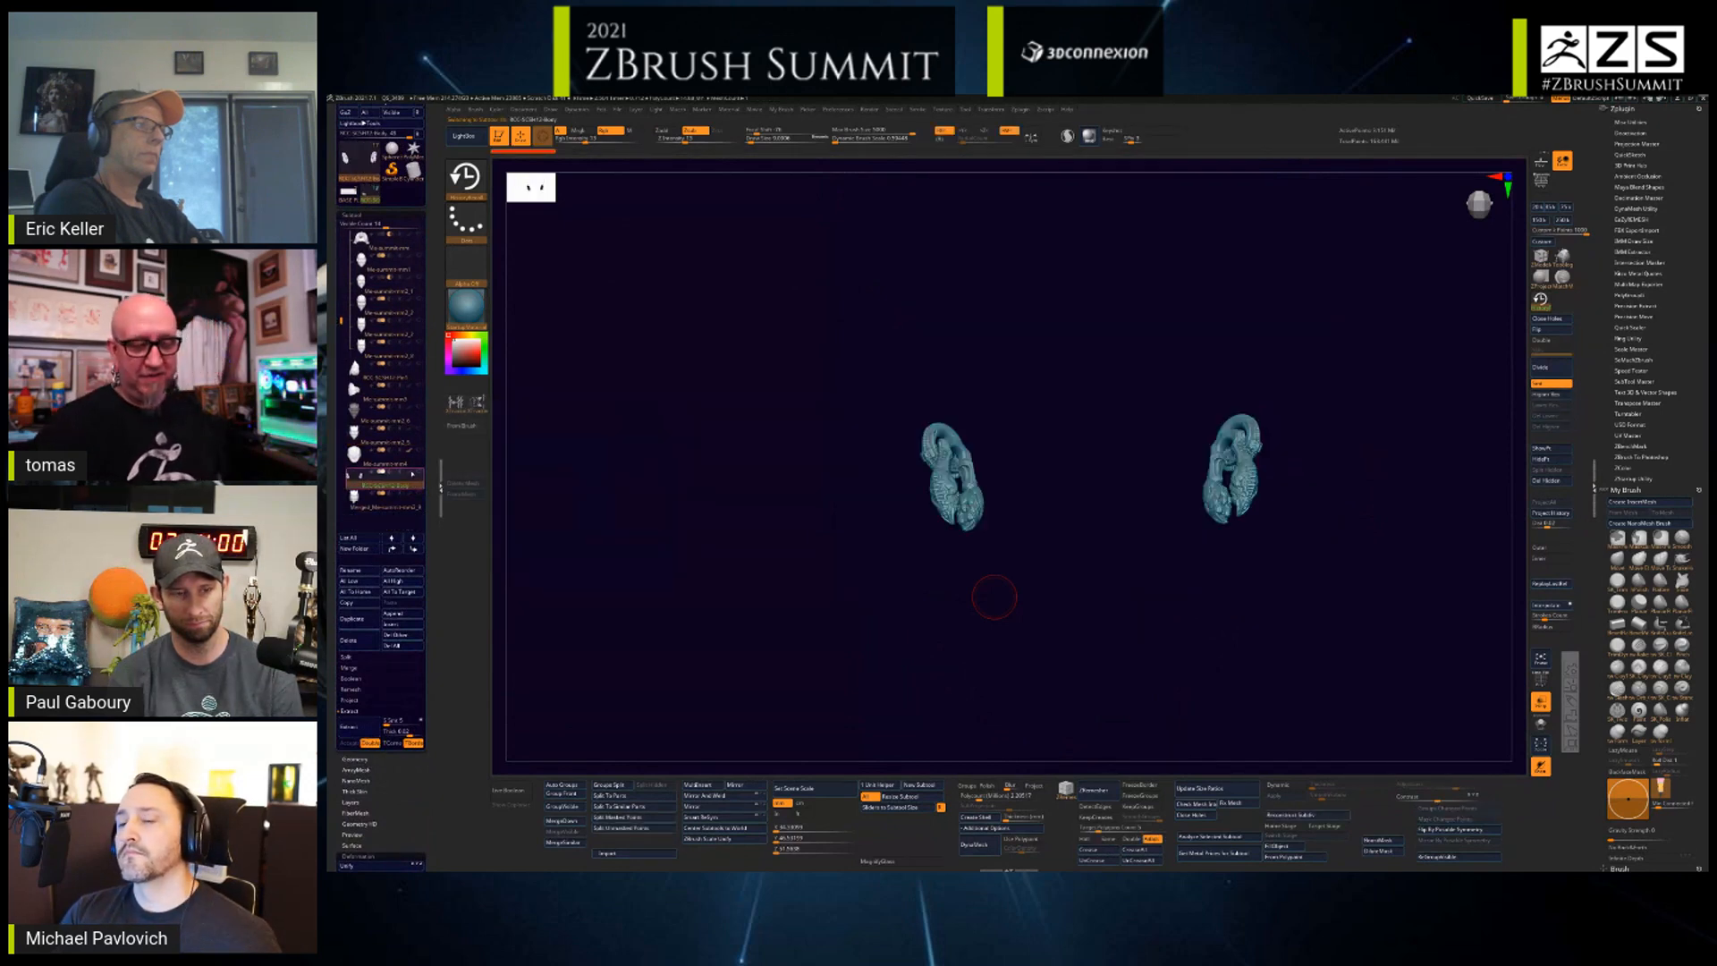
pyautogui.moveTo(1313, 585)
pyautogui.keyDown('alt'); pyautogui.mouseDown()
pyautogui.moveTo(1288, 657)
pyautogui.moveTo(1315, 364)
pyautogui.moveTo(1252, 188)
pyautogui.mouseUp(); pyautogui.keyUp('alt')
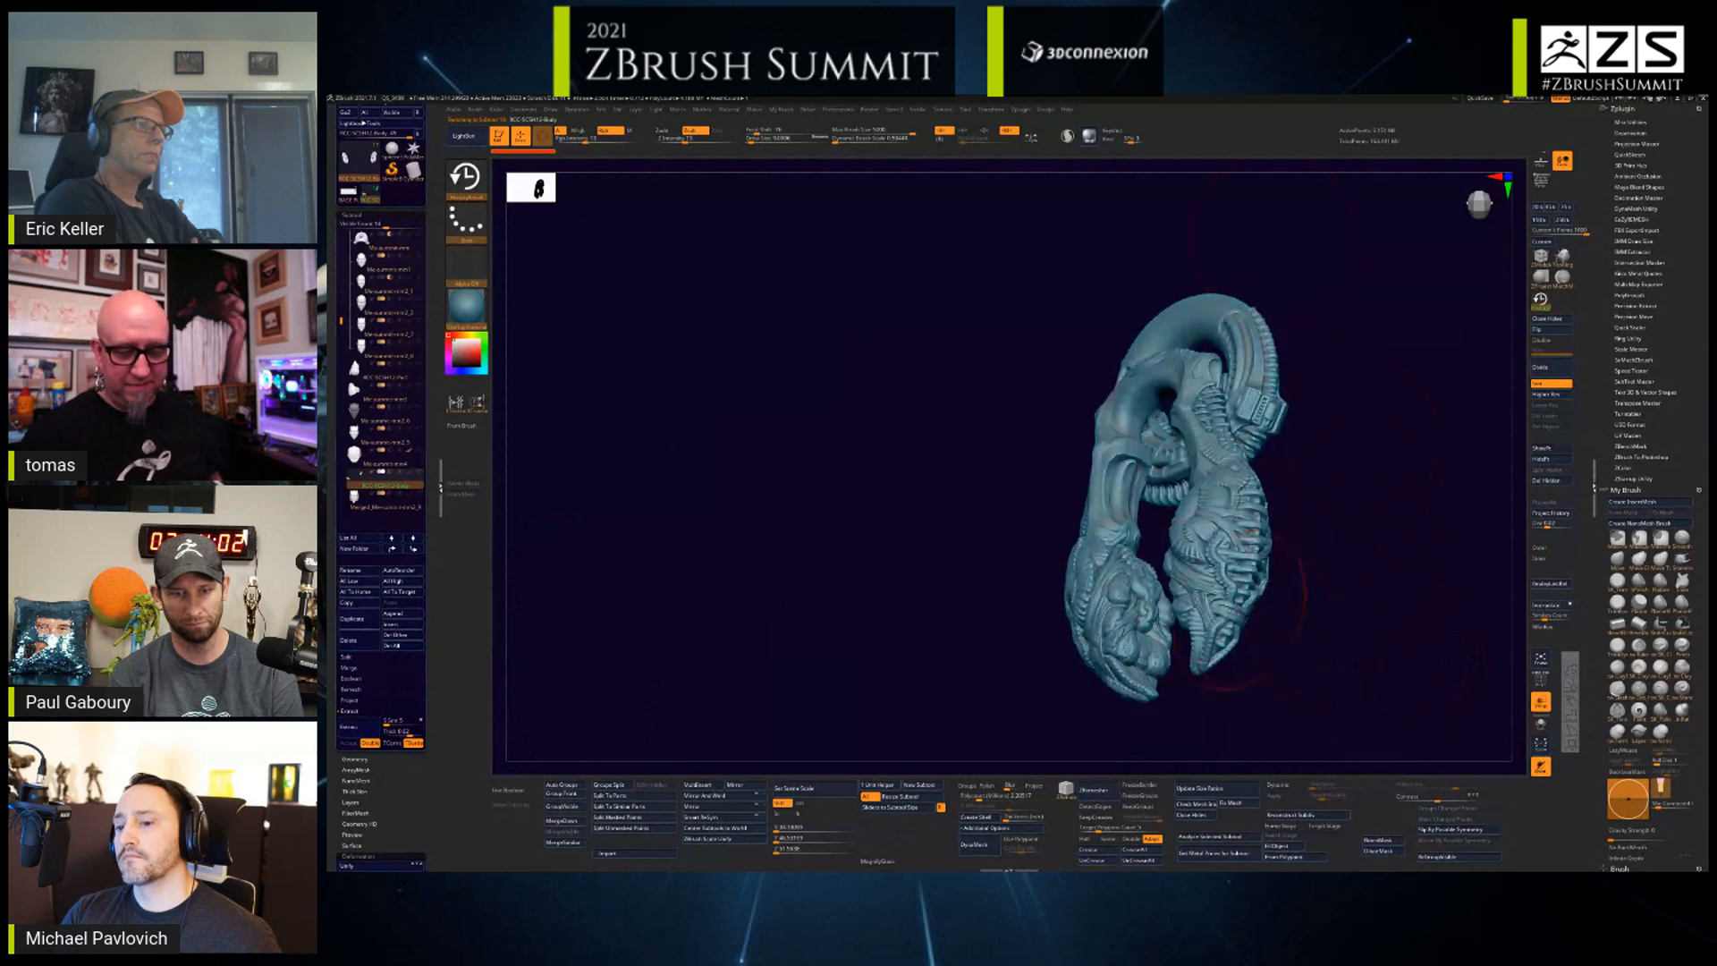
pyautogui.click(1213, 592)
pyautogui.moveTo(1353, 640)
pyautogui.mouseDown()
pyautogui.moveTo(1231, 648)
pyautogui.moveTo(1351, 671)
pyautogui.moveTo(1346, 613)
pyautogui.moveTo(1284, 577)
pyautogui.moveTo(1362, 605)
pyautogui.moveTo(1325, 515)
pyautogui.mouseUp()
pyautogui.moveTo(1272, 606); pyautogui.dragTo(1300, 583)
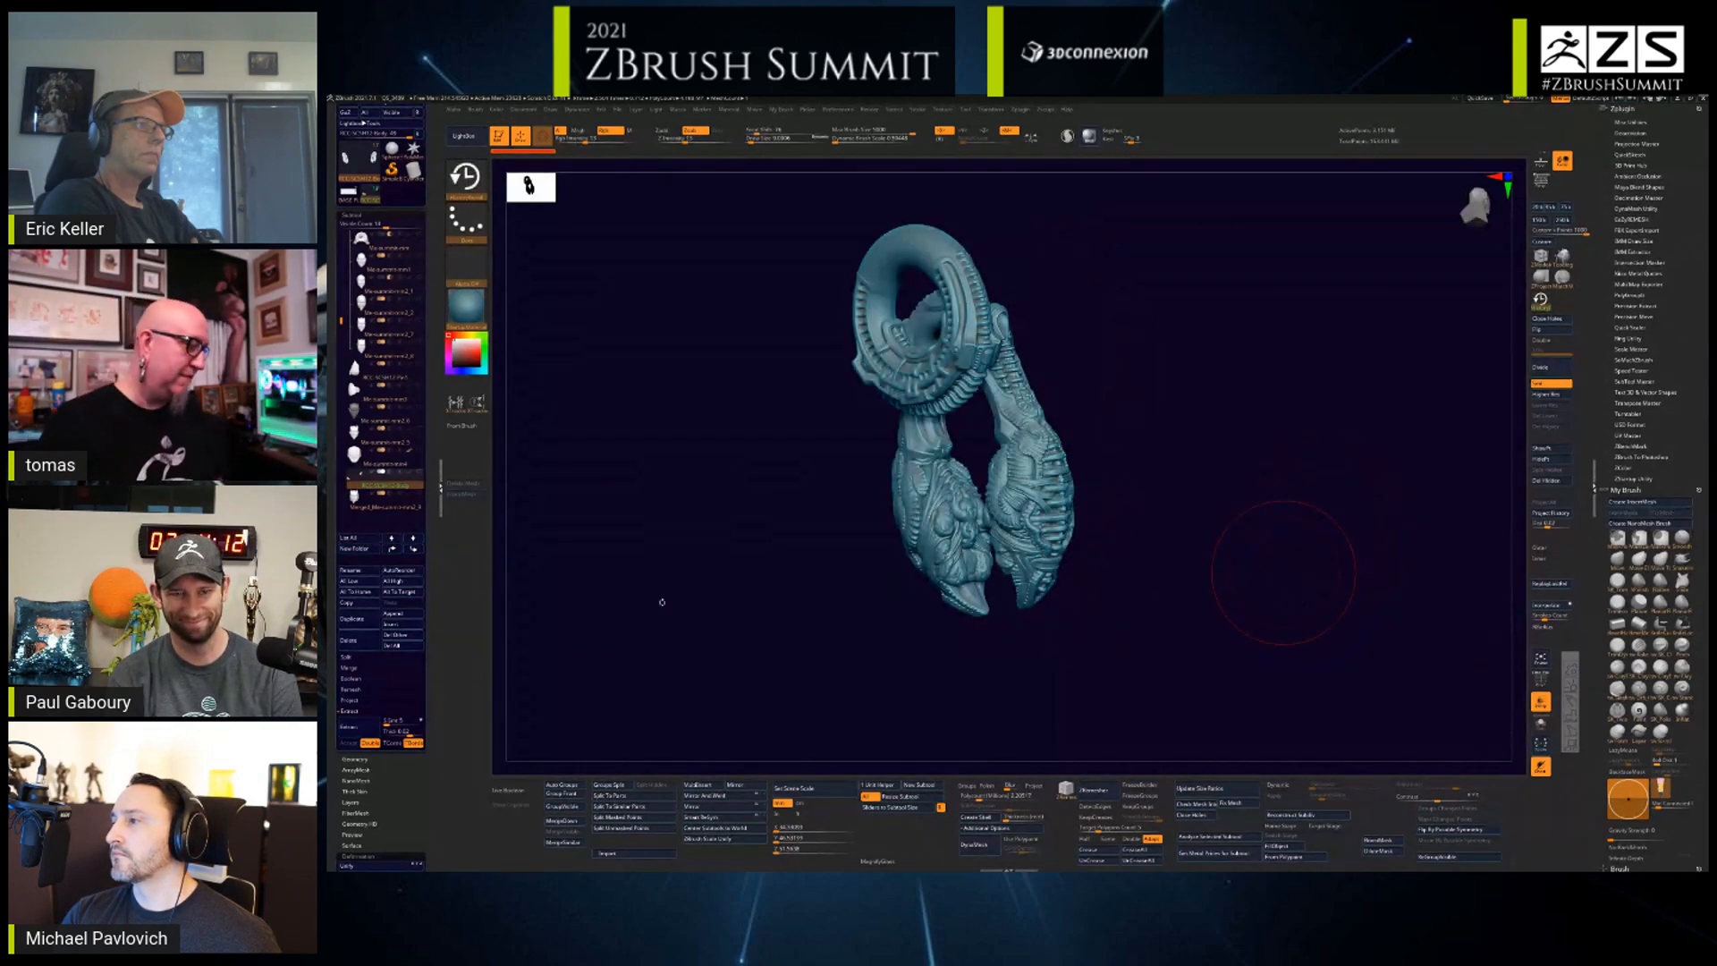
# - Switch to the merged ring subtool and examine its band, horns, earrings and face from above, the side and the front
pyautogui.click(419, 493)
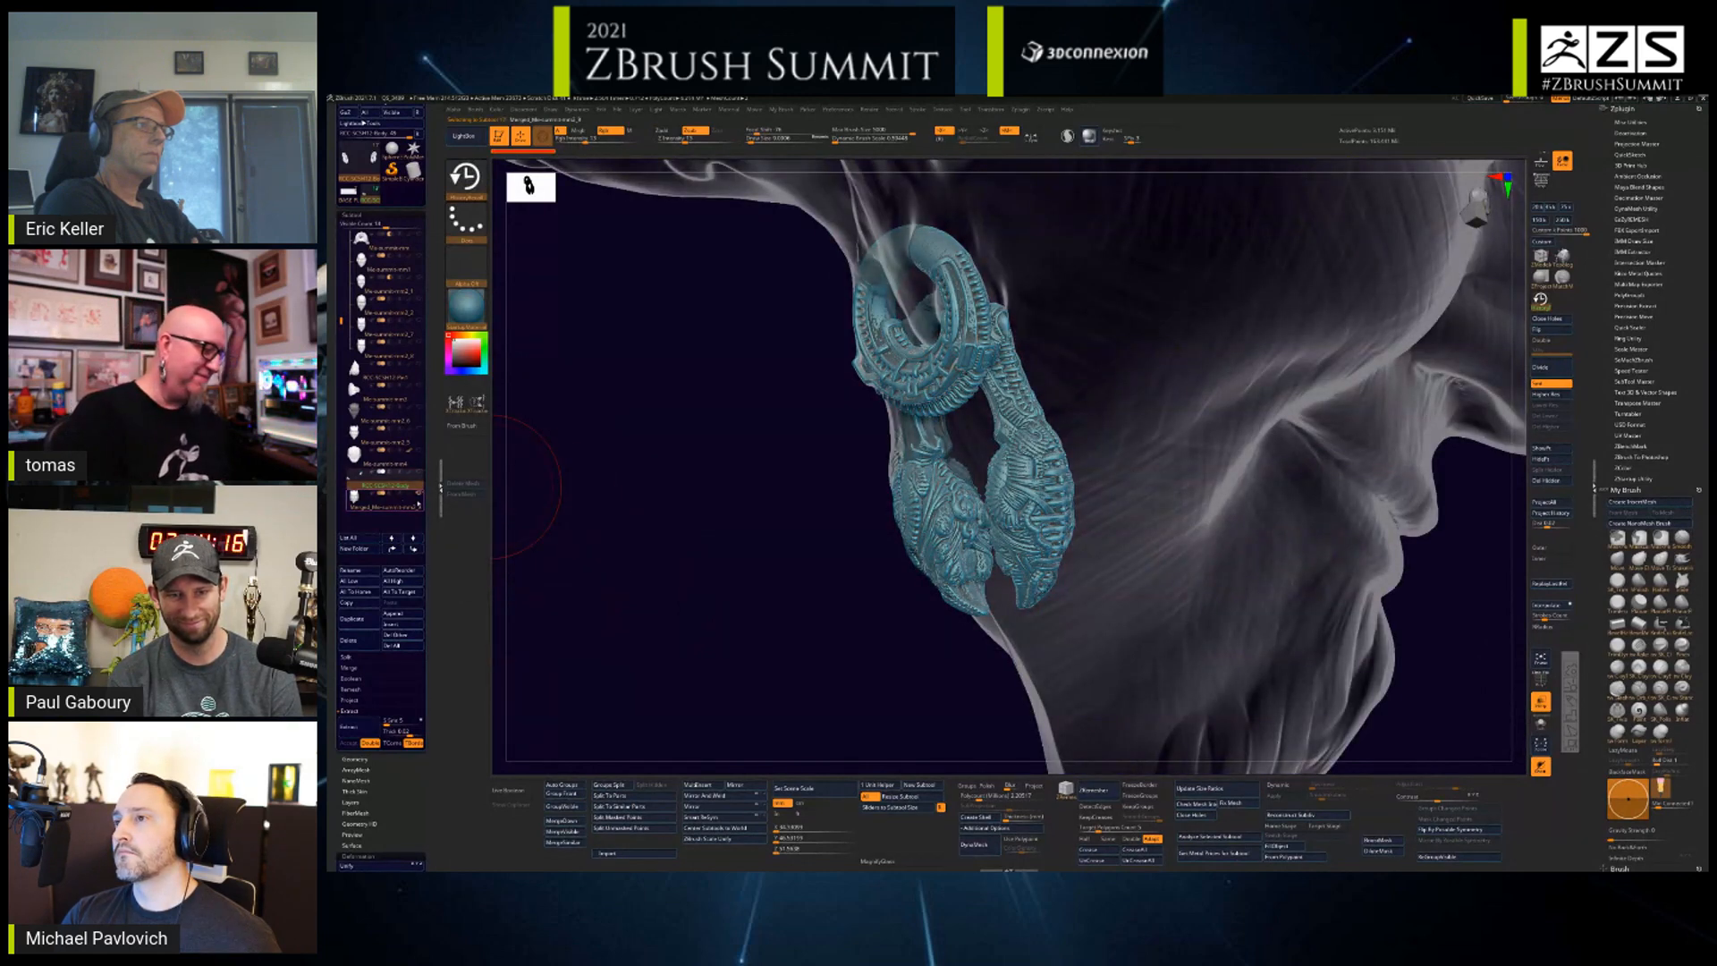
pyautogui.click(418, 504)
pyautogui.keyDown('alt'); pyautogui.moveTo(646, 592); pyautogui.dragTo(799, 619); pyautogui.keyUp('alt')
pyautogui.moveTo(1434, 537); pyautogui.dragTo(1382, 429)
pyautogui.moveTo(1382, 429); pyautogui.dragTo(1308, 334)
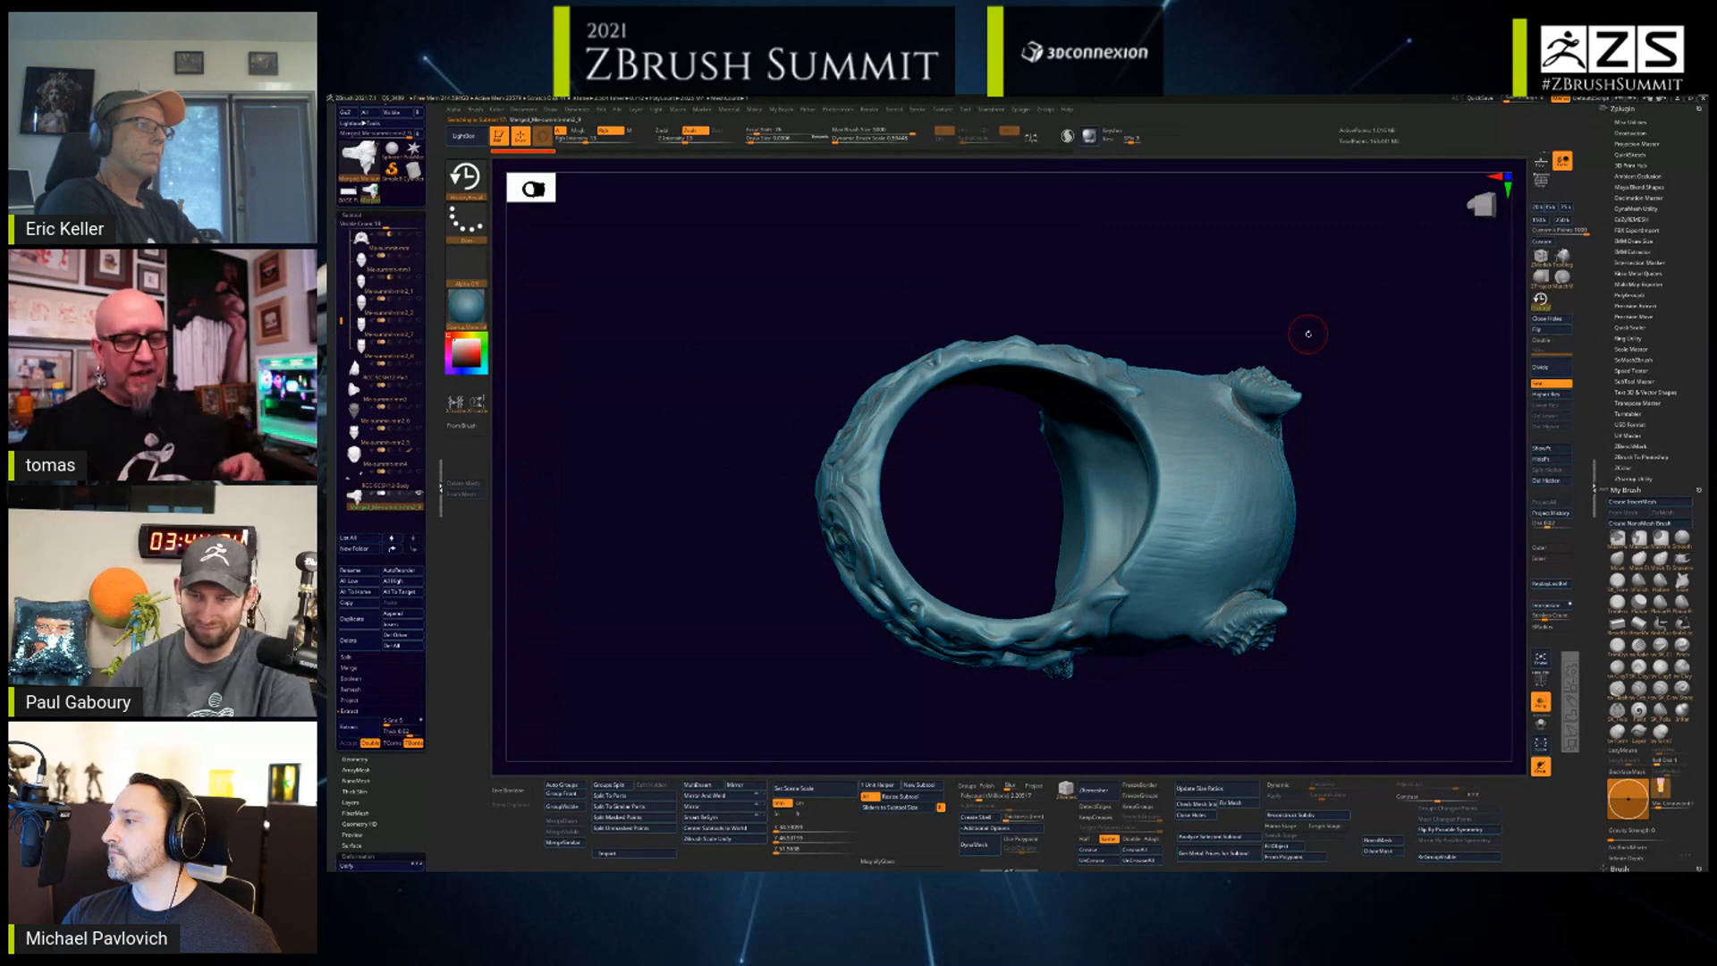
pyautogui.moveTo(1309, 333); pyautogui.dragTo(1344, 674)
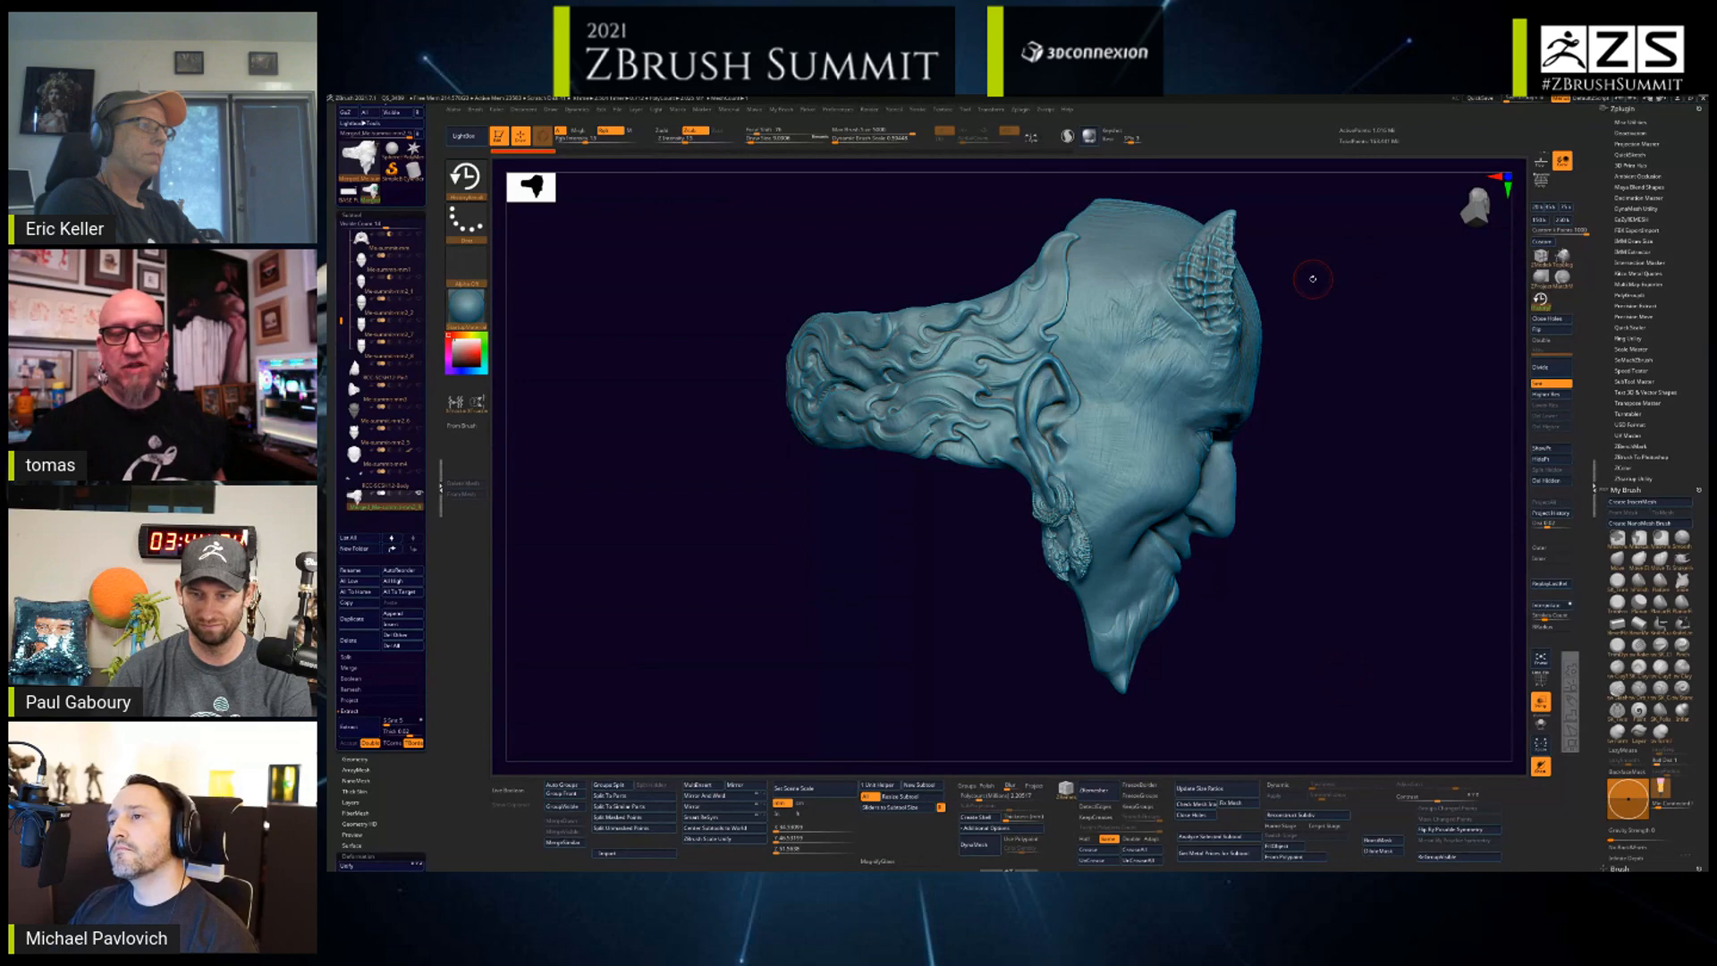
pyautogui.moveTo(1353, 516)
pyautogui.mouseDown()
pyautogui.moveTo(1304, 510)
pyautogui.moveTo(1365, 523)
pyautogui.moveTo(1315, 490)
pyautogui.mouseUp()
pyautogui.moveTo(1344, 608)
pyautogui.mouseDown()
pyautogui.moveTo(1333, 575)
pyautogui.moveTo(1277, 637)
pyautogui.moveTo(1375, 498)
pyautogui.mouseUp()
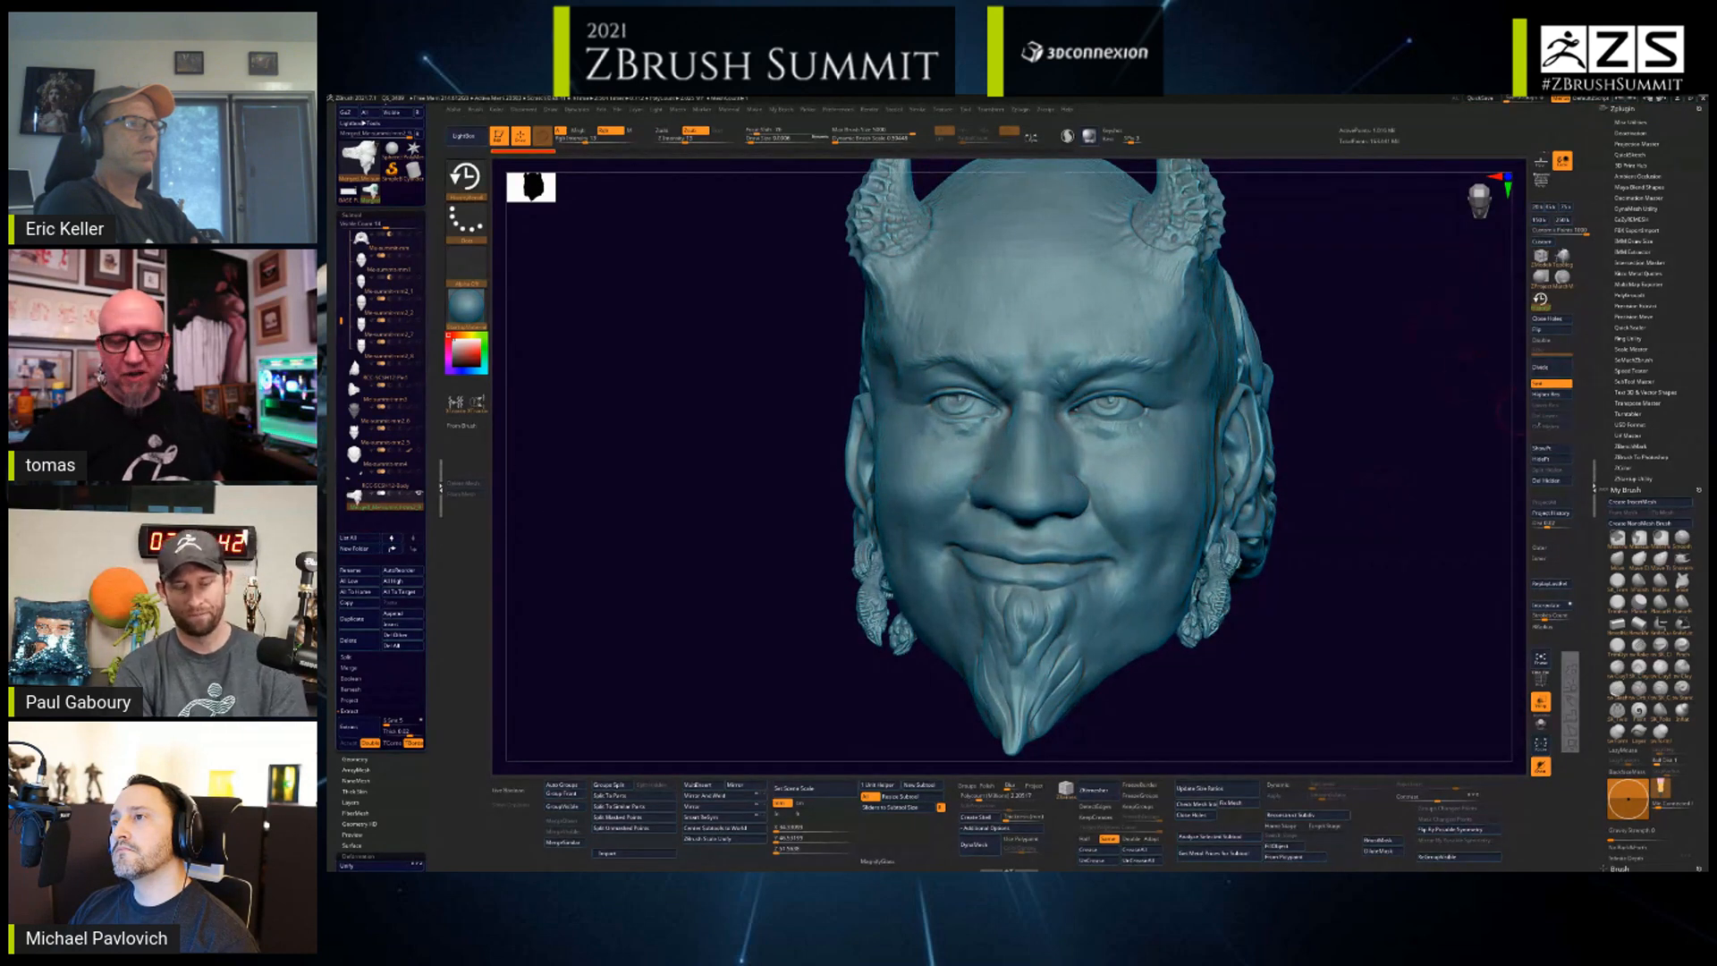
# - Display the polyframe on the merged ring to check its mesh, and hide it again
pyautogui.click(1541, 680)
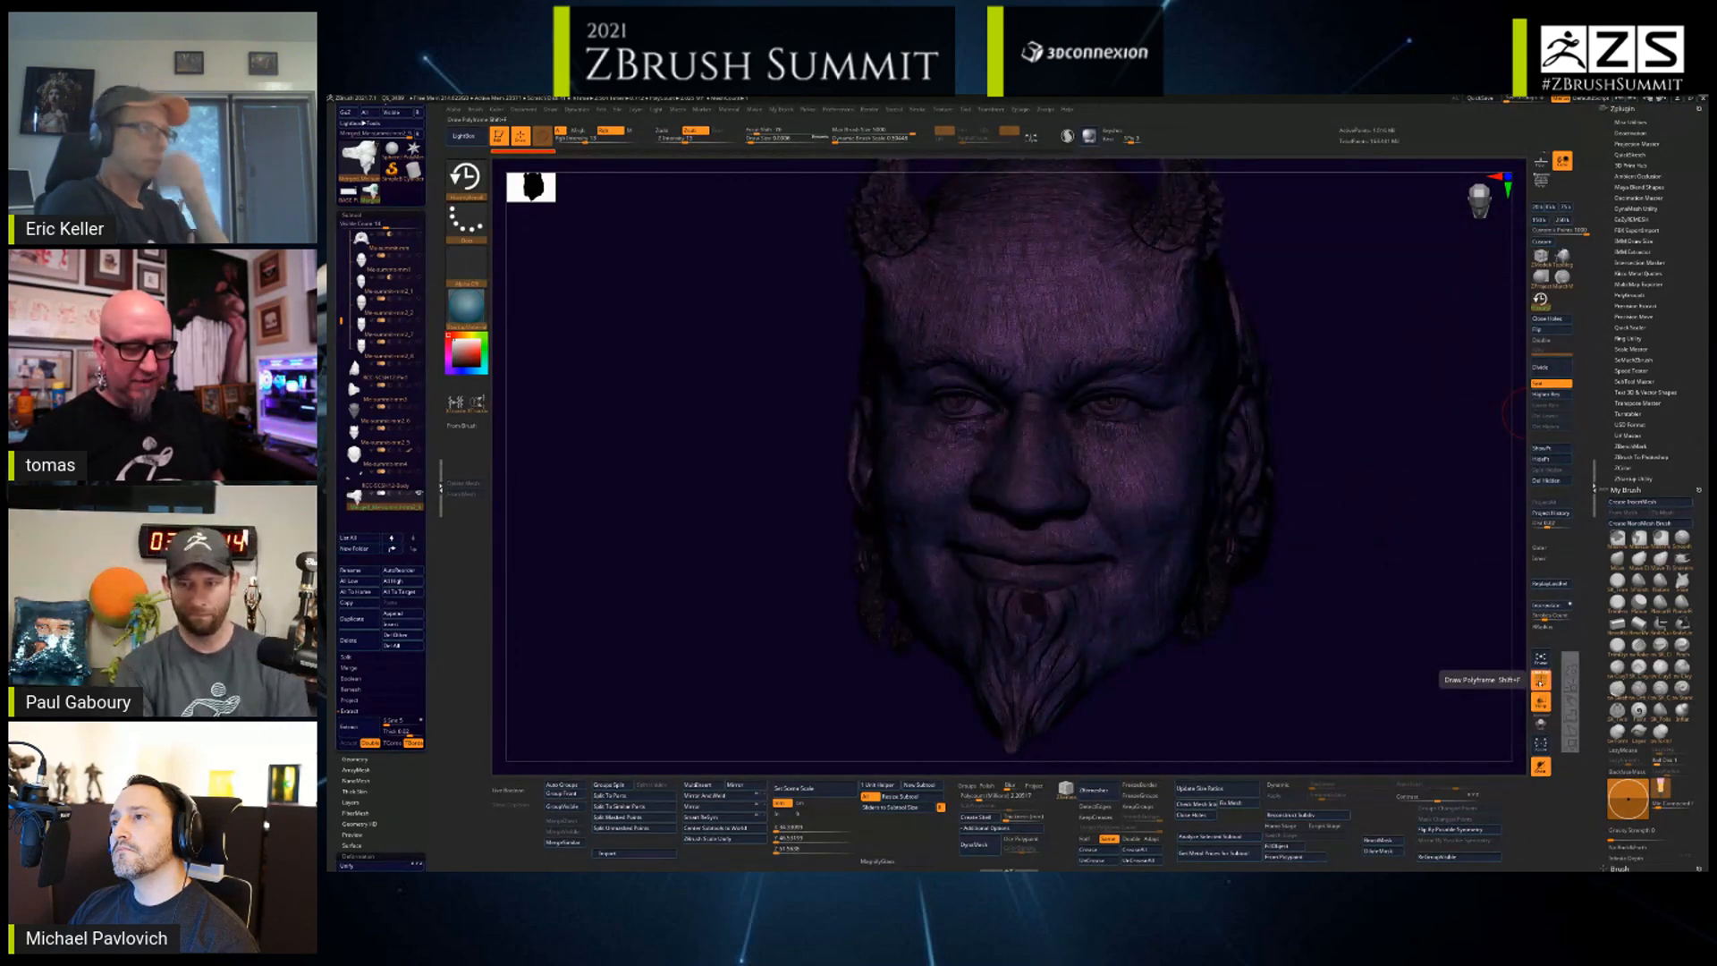
pyautogui.click(1540, 680)
pyautogui.keyDown('alt'); pyautogui.moveTo(1410, 644); pyautogui.dragTo(1409, 664); pyautogui.keyUp('alt')
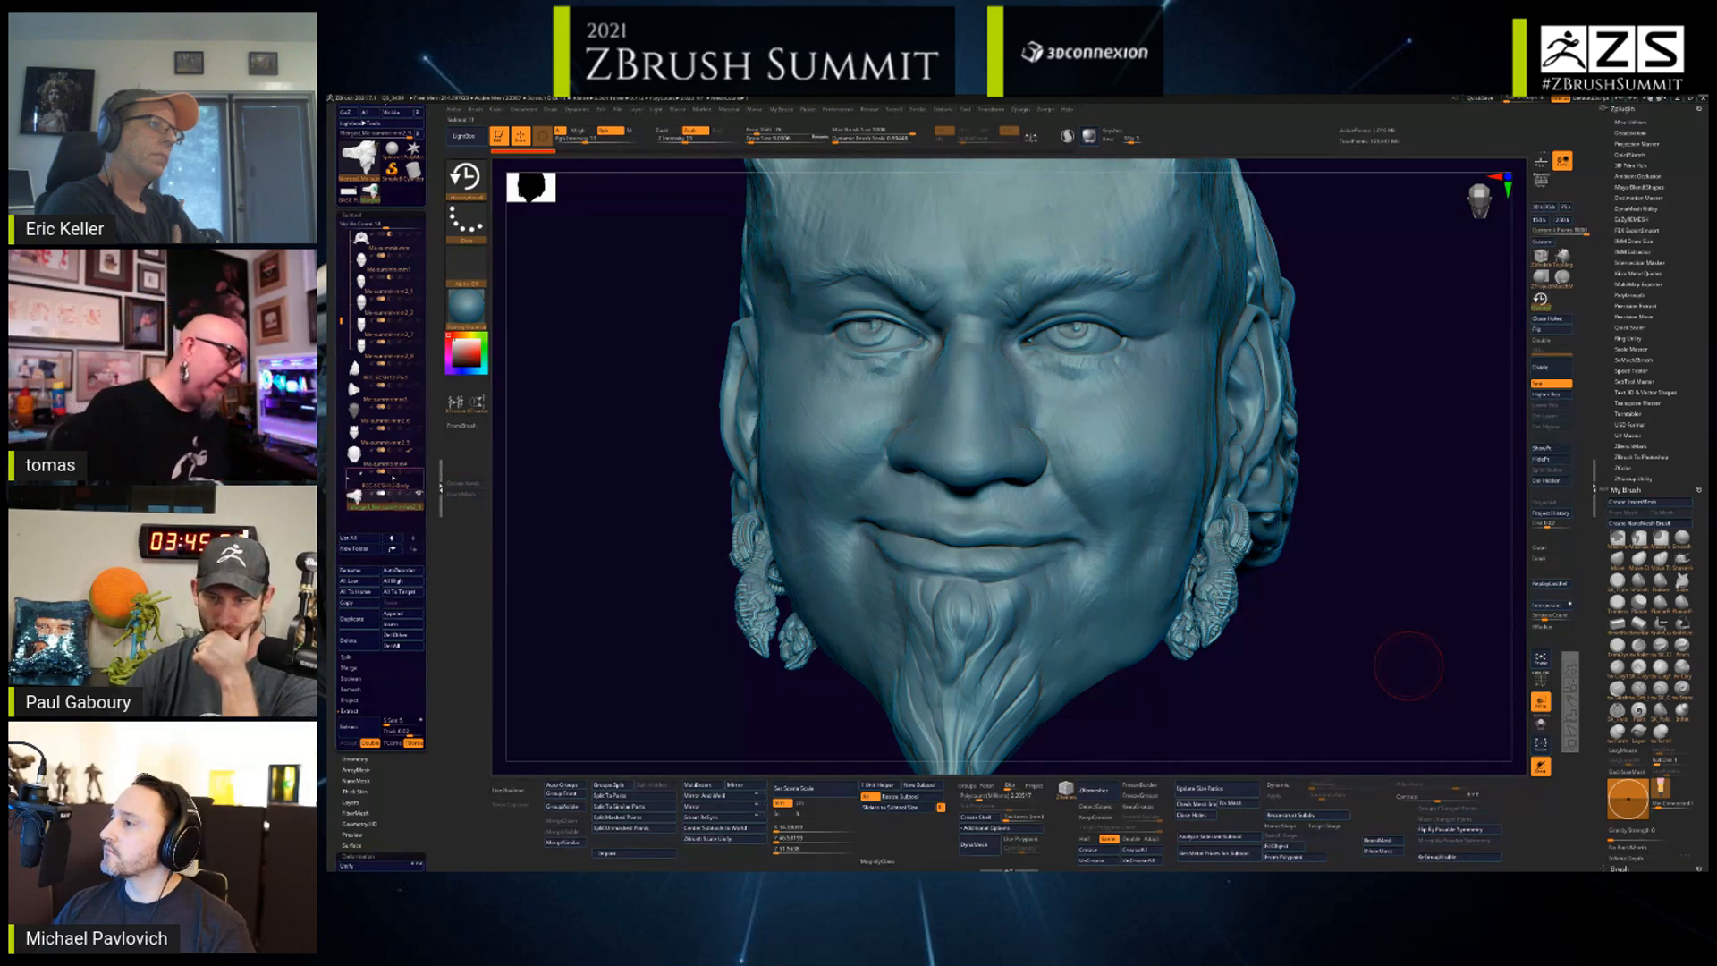
# - Switch to the detailed head subtool and compare it with the ring in transparent display
pyautogui.keyDown('alt'); pyautogui.click(897, 637); pyautogui.keyUp('alt')
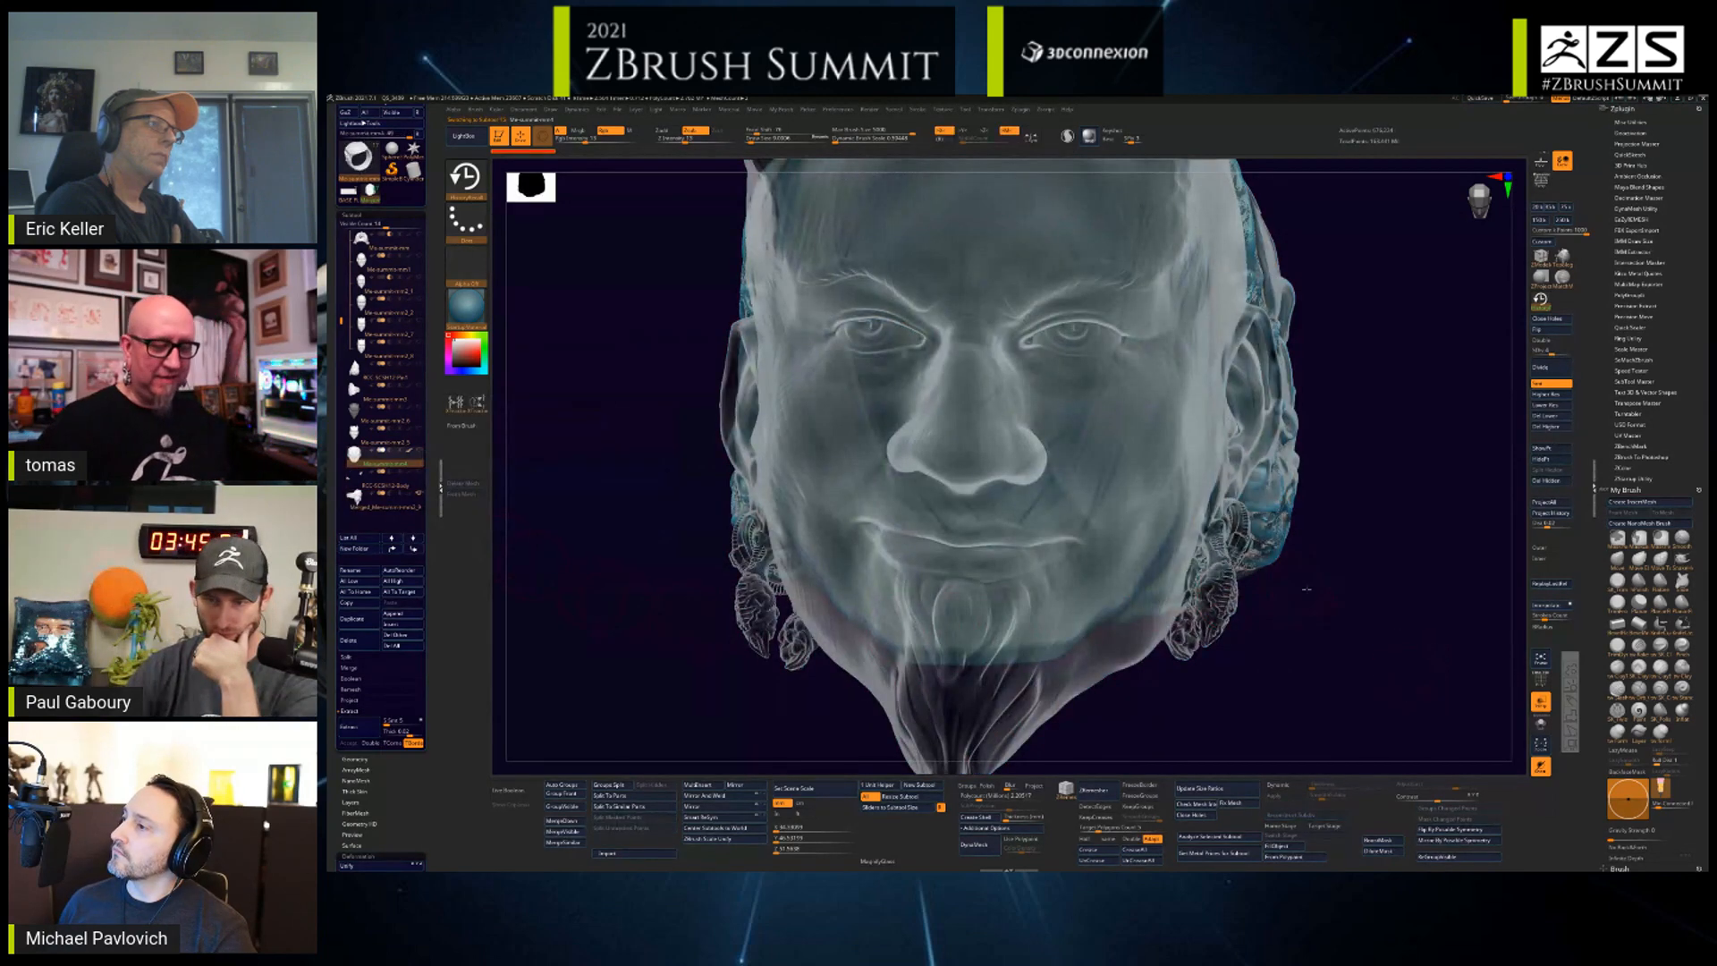
pyautogui.moveTo(1307, 589); pyautogui.dragTo(1269, 603)
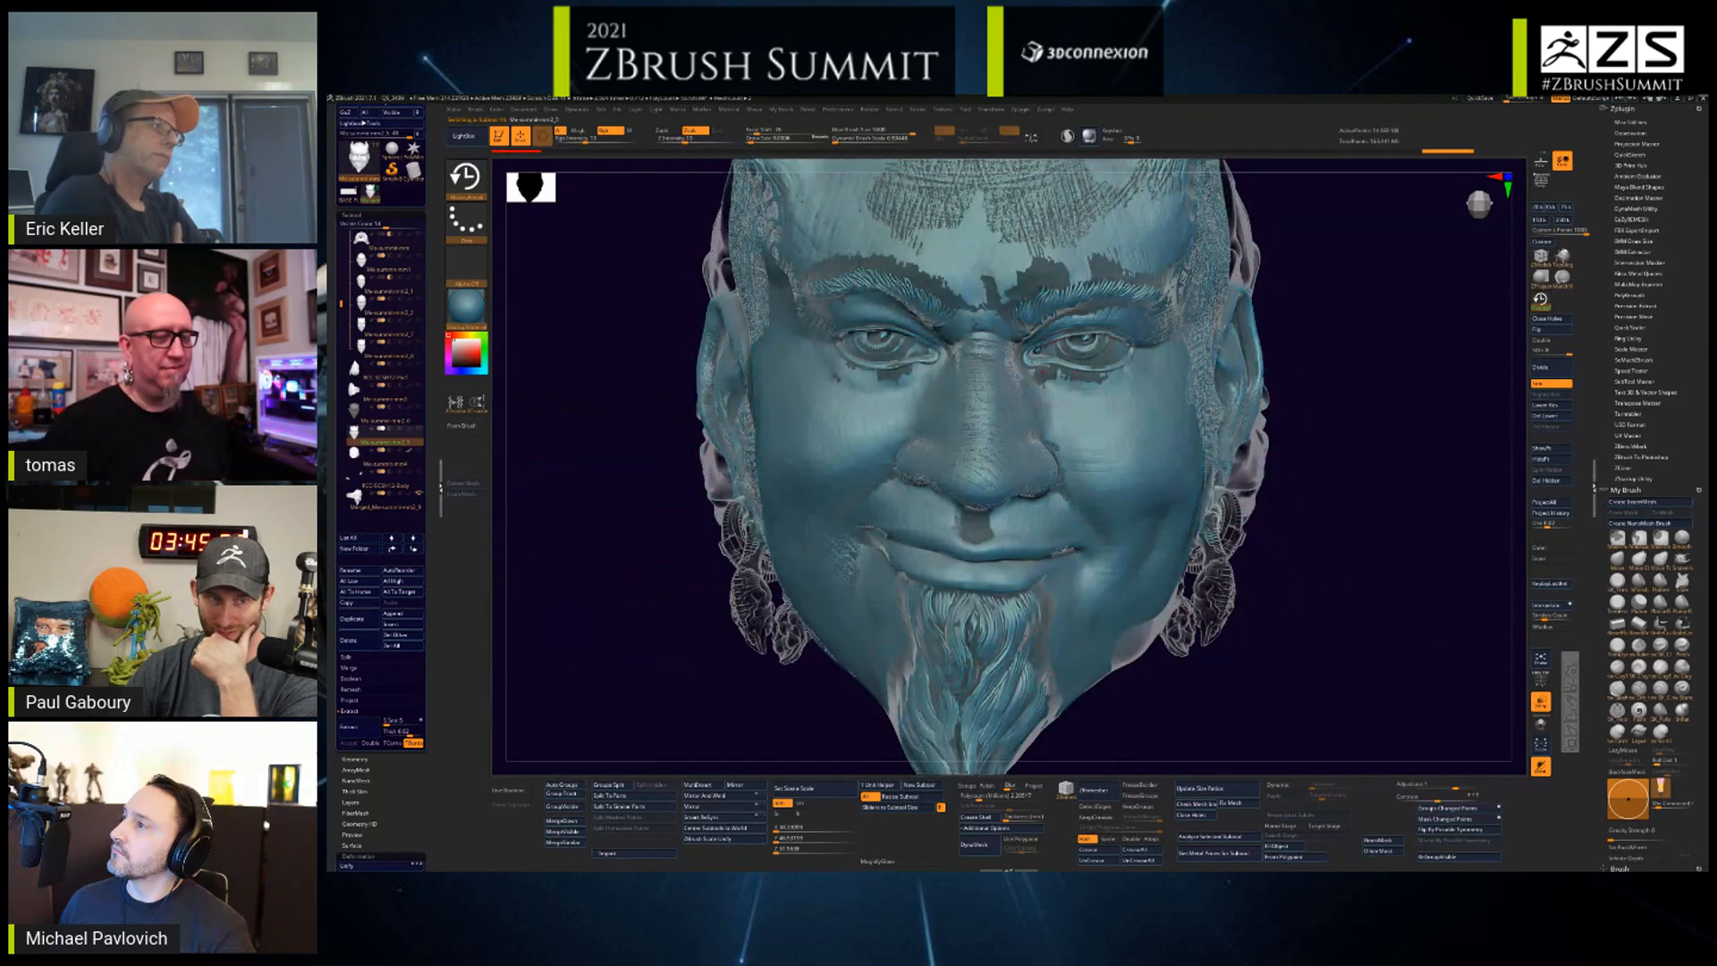
pyautogui.press('ctrl')
pyautogui.press('ctrl')
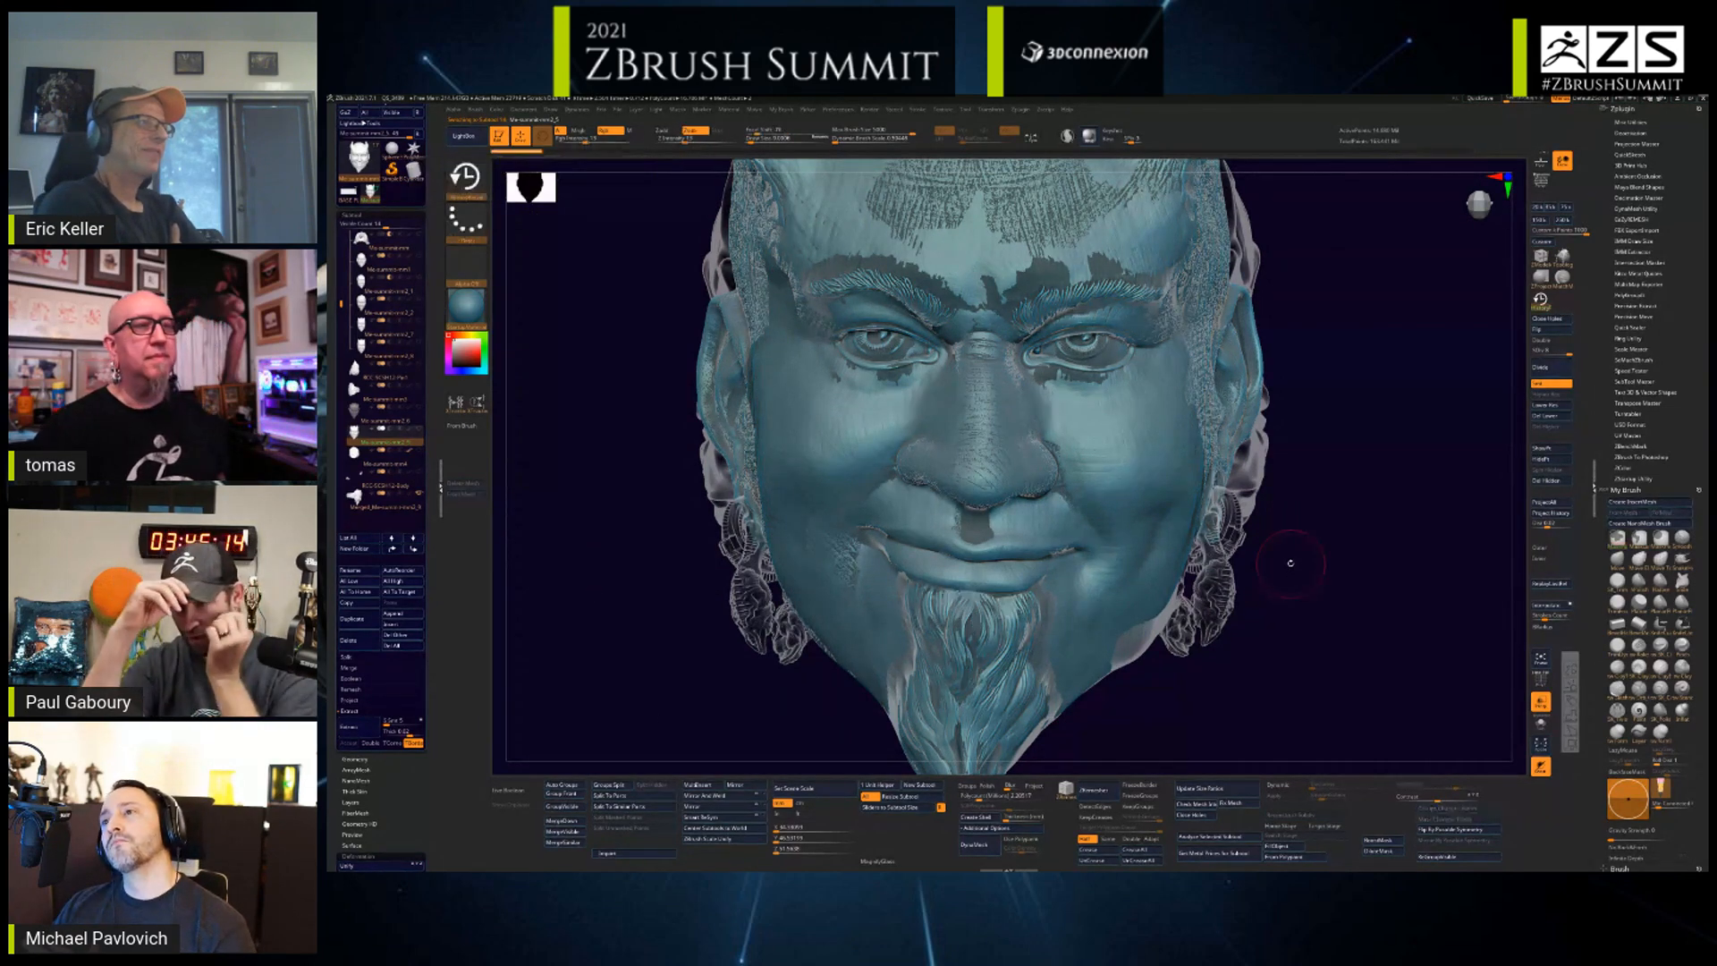
pyautogui.moveTo(1315, 529); pyautogui.dragTo(1319, 530)
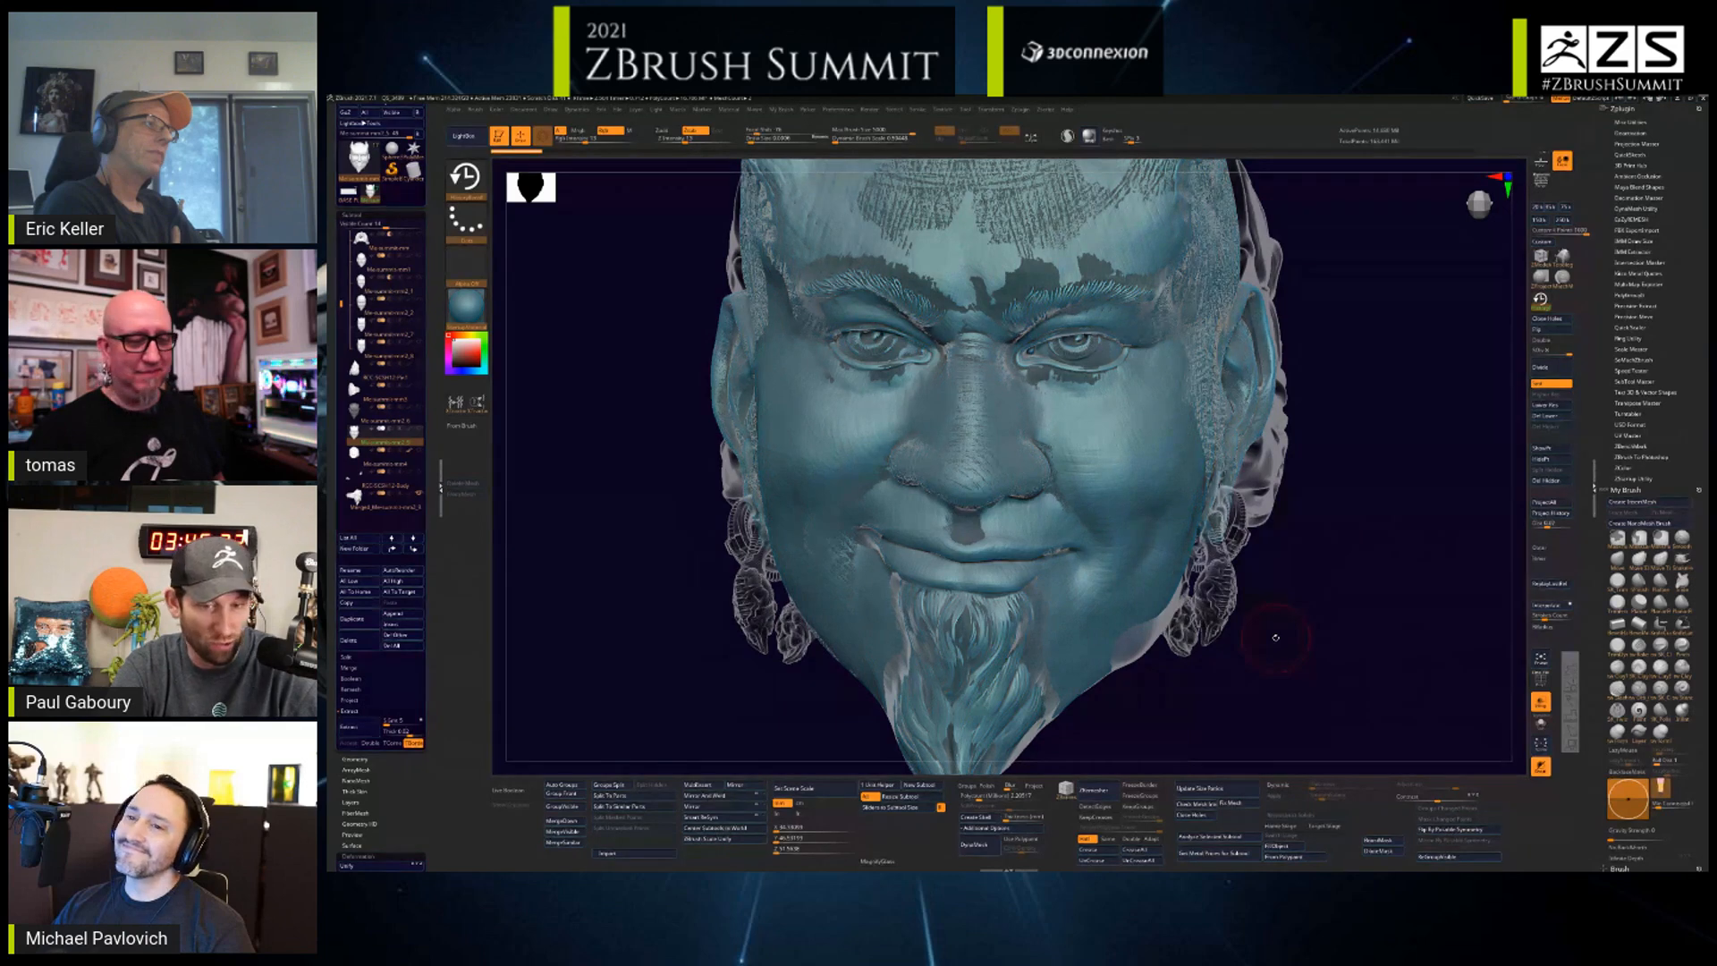
pyautogui.moveTo(1276, 637); pyautogui.dragTo(1279, 634)
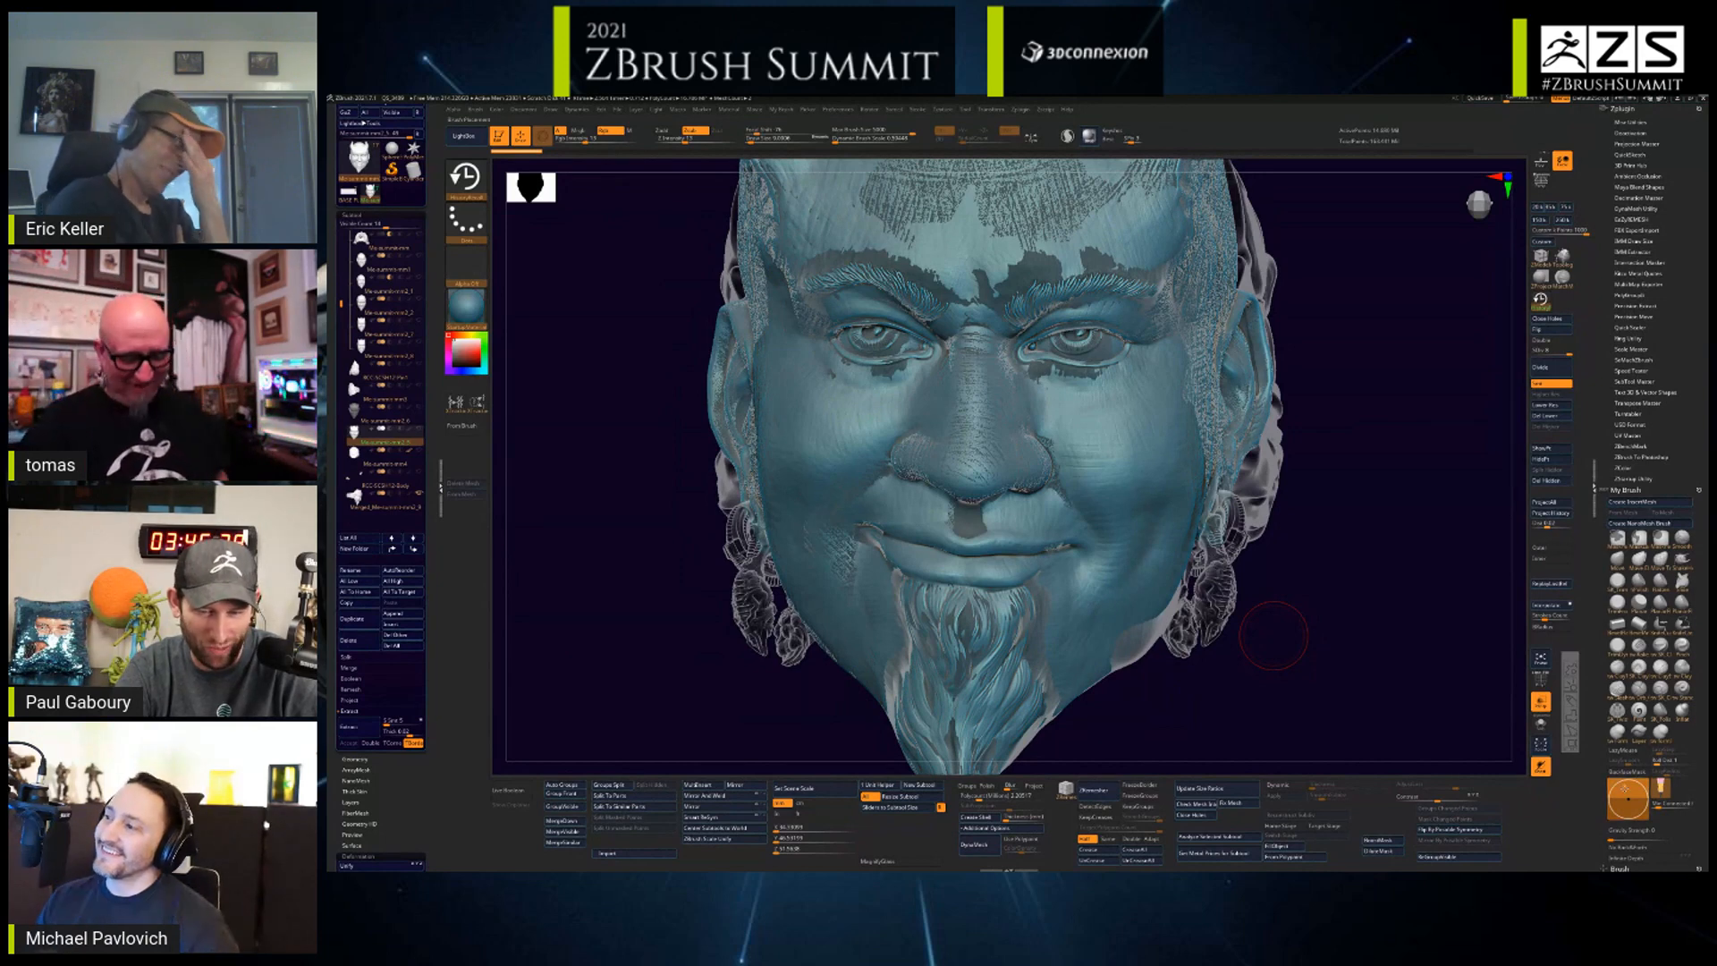
# - Choose the ContrastTarget brush and stroke over the goatee to sharpen its hair strands
pyautogui.press('b')
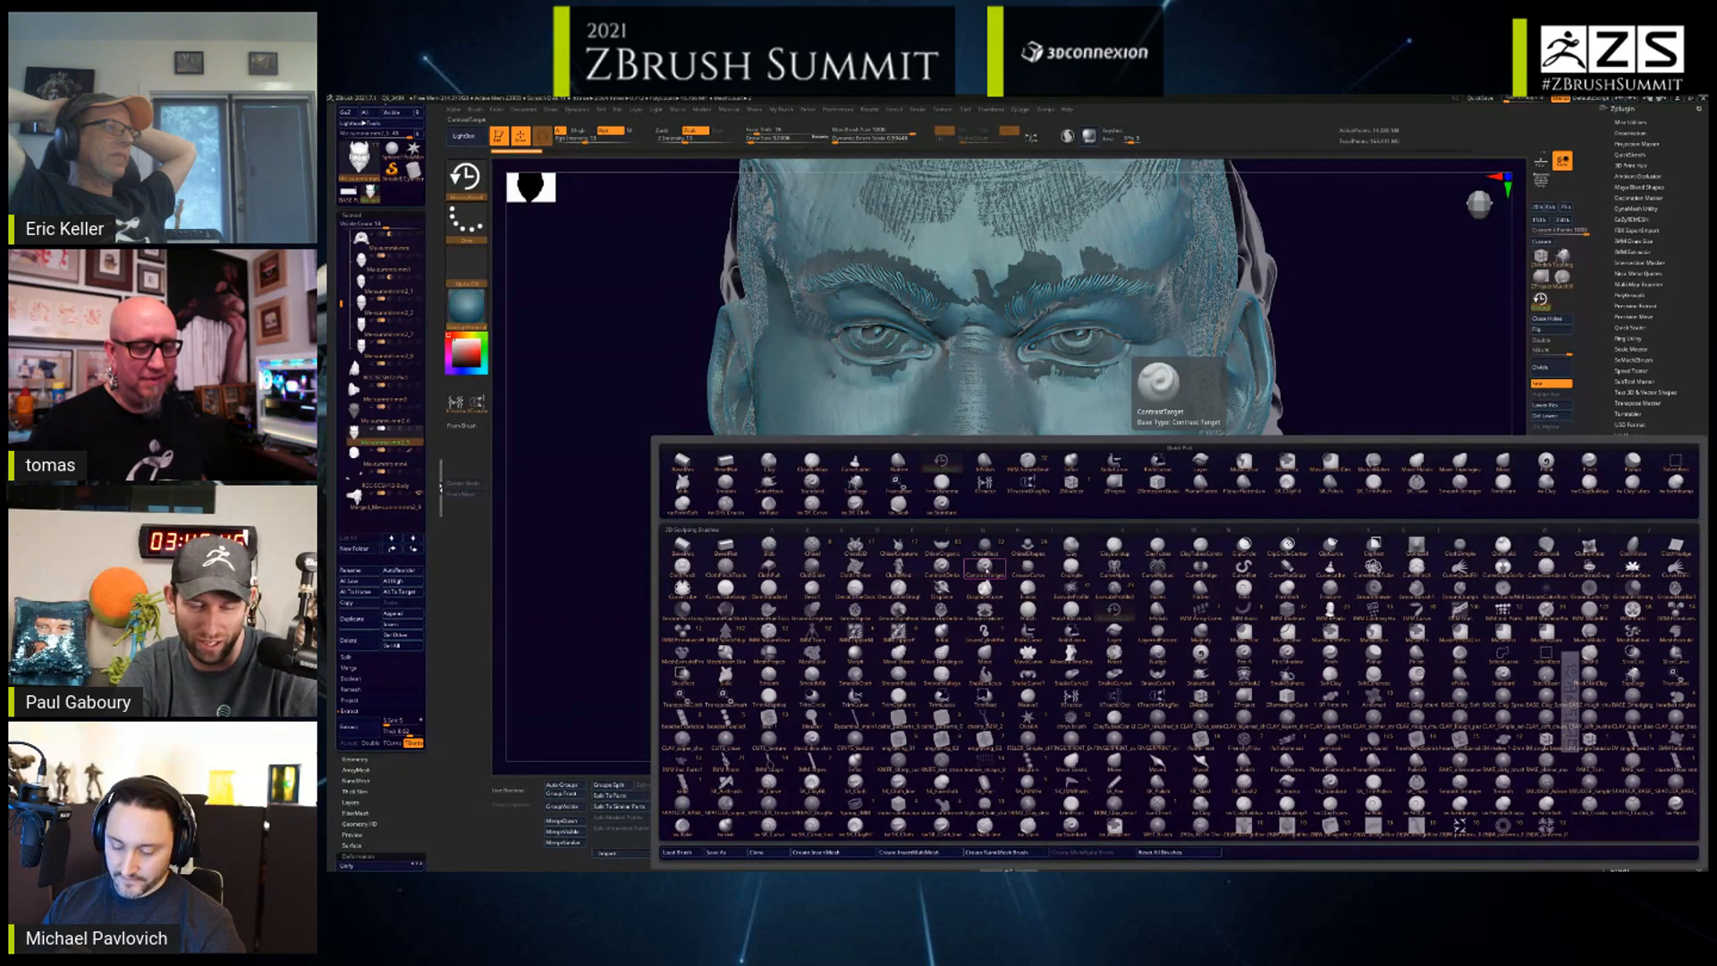
pyautogui.click(984, 566)
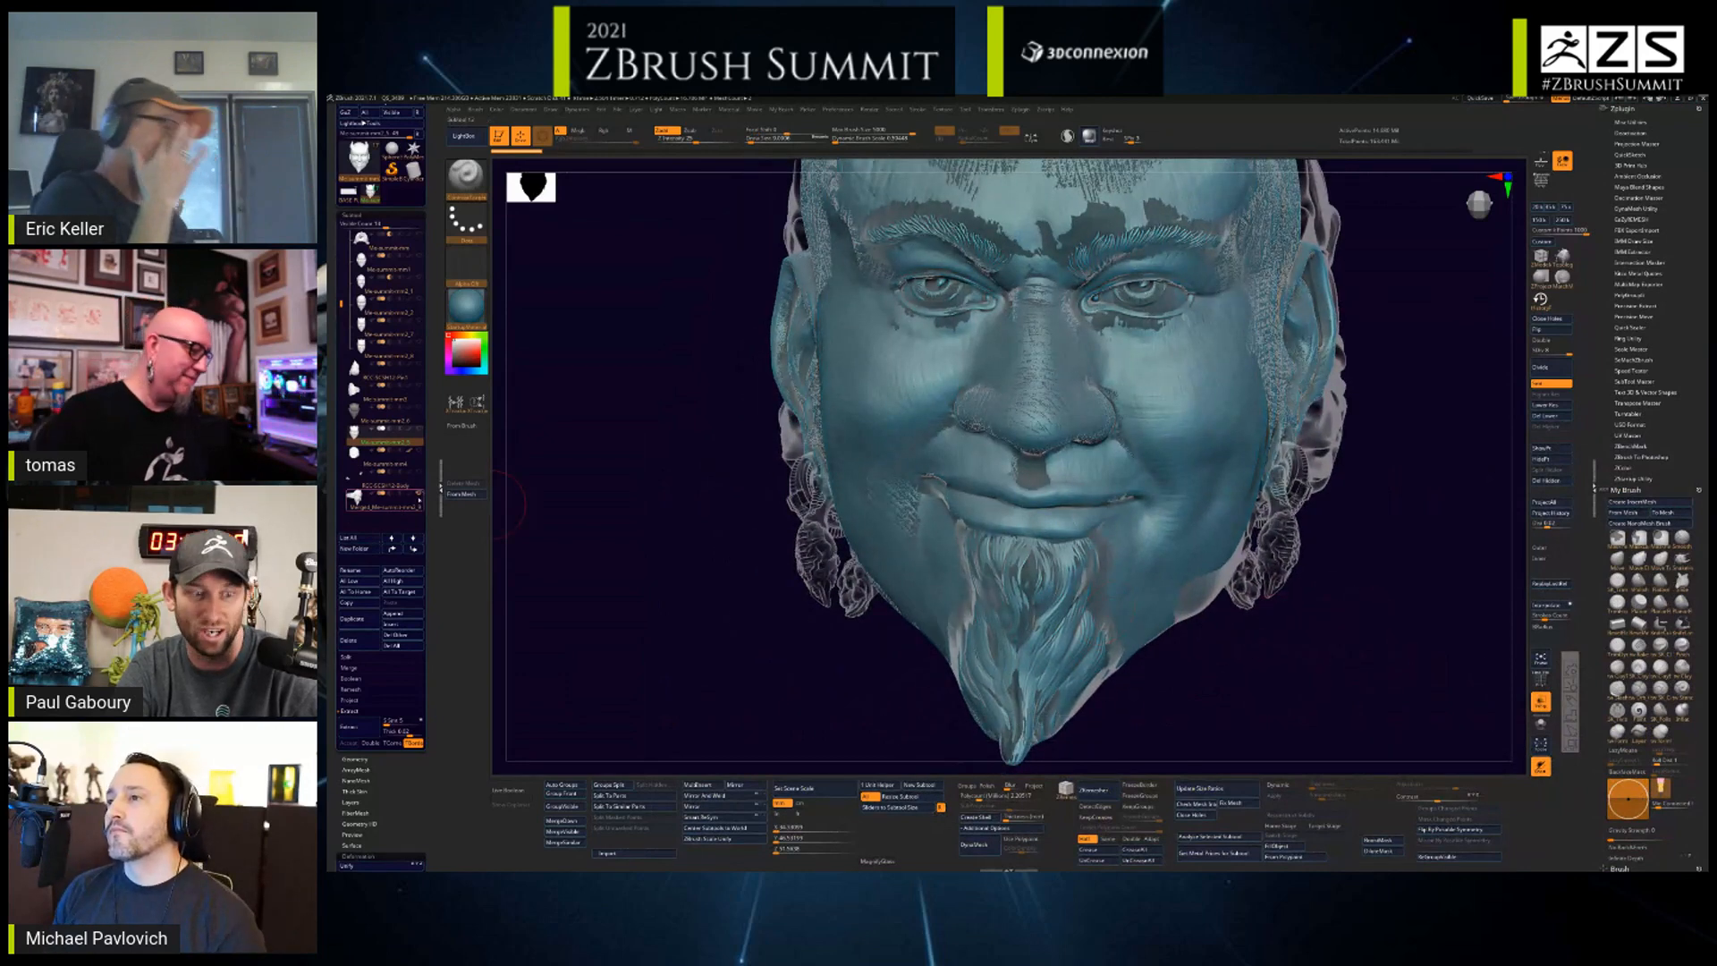
pyautogui.moveTo(1252, 679)
pyautogui.keyDown('alt'); pyautogui.mouseDown()
pyautogui.moveTo(1291, 626)
pyautogui.moveTo(1252, 657)
pyautogui.mouseUp(); pyautogui.keyUp('alt')
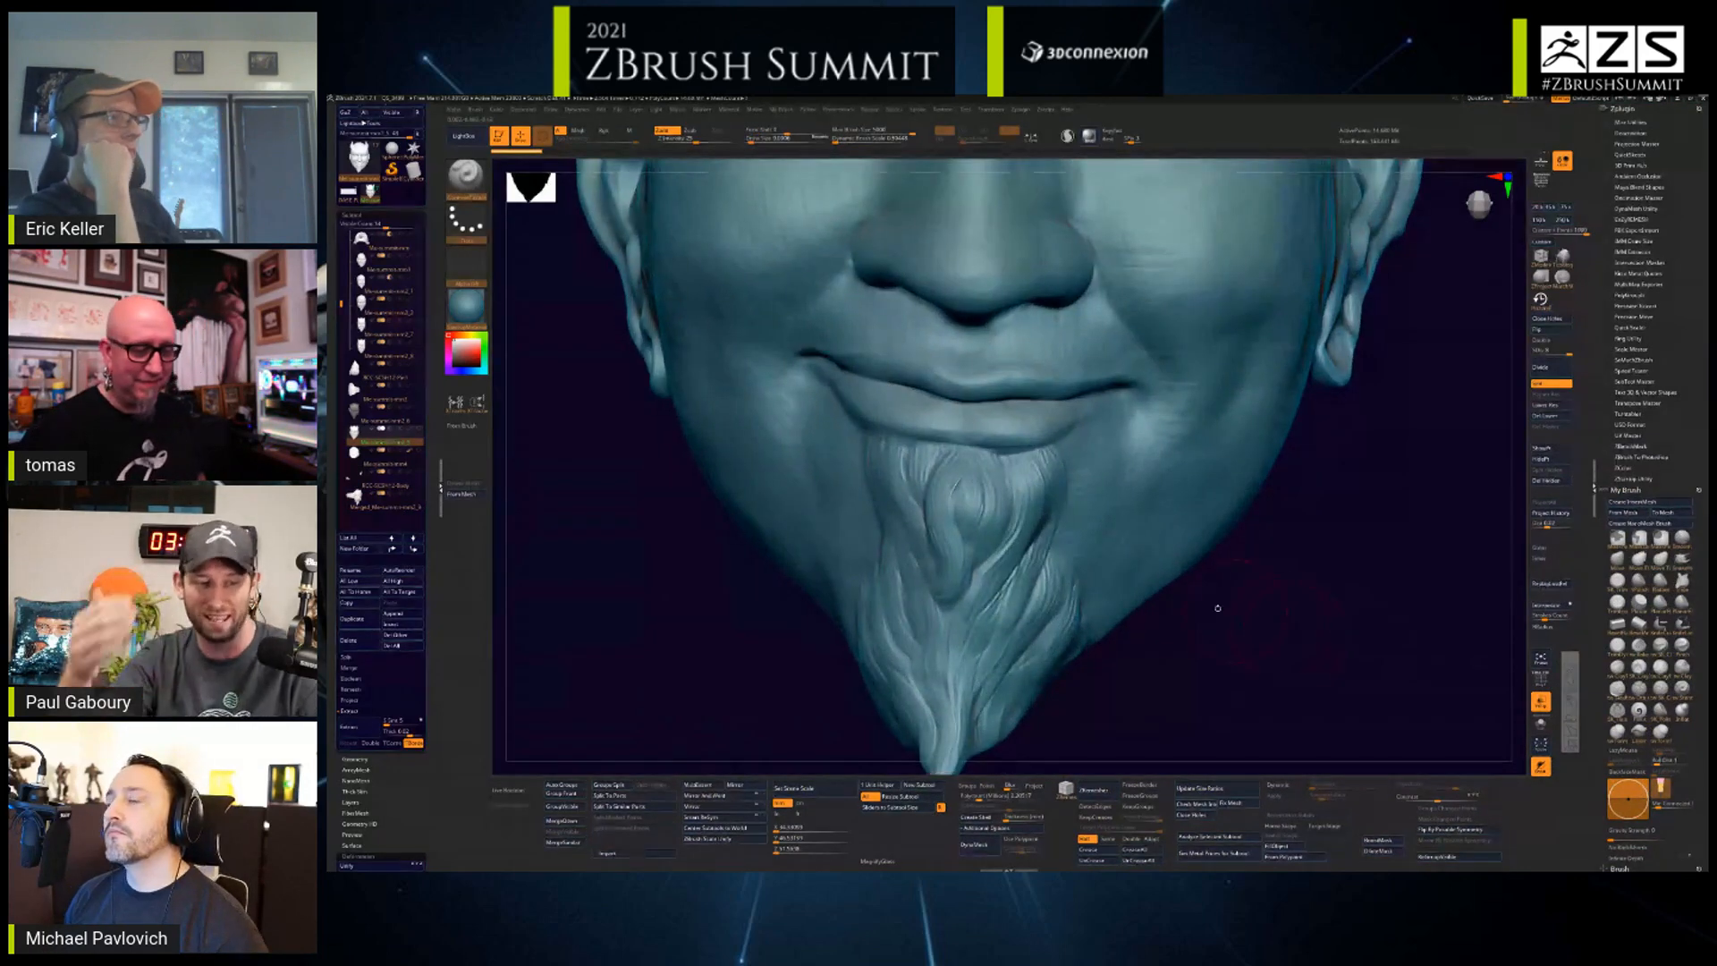
pyautogui.moveTo(985, 480)
pyautogui.mouseDown()
pyautogui.moveTo(957, 581)
pyautogui.moveTo(1010, 590)
pyautogui.moveTo(1060, 570)
pyautogui.mouseUp()
pyautogui.moveTo(994, 474); pyautogui.dragTo(1036, 542)
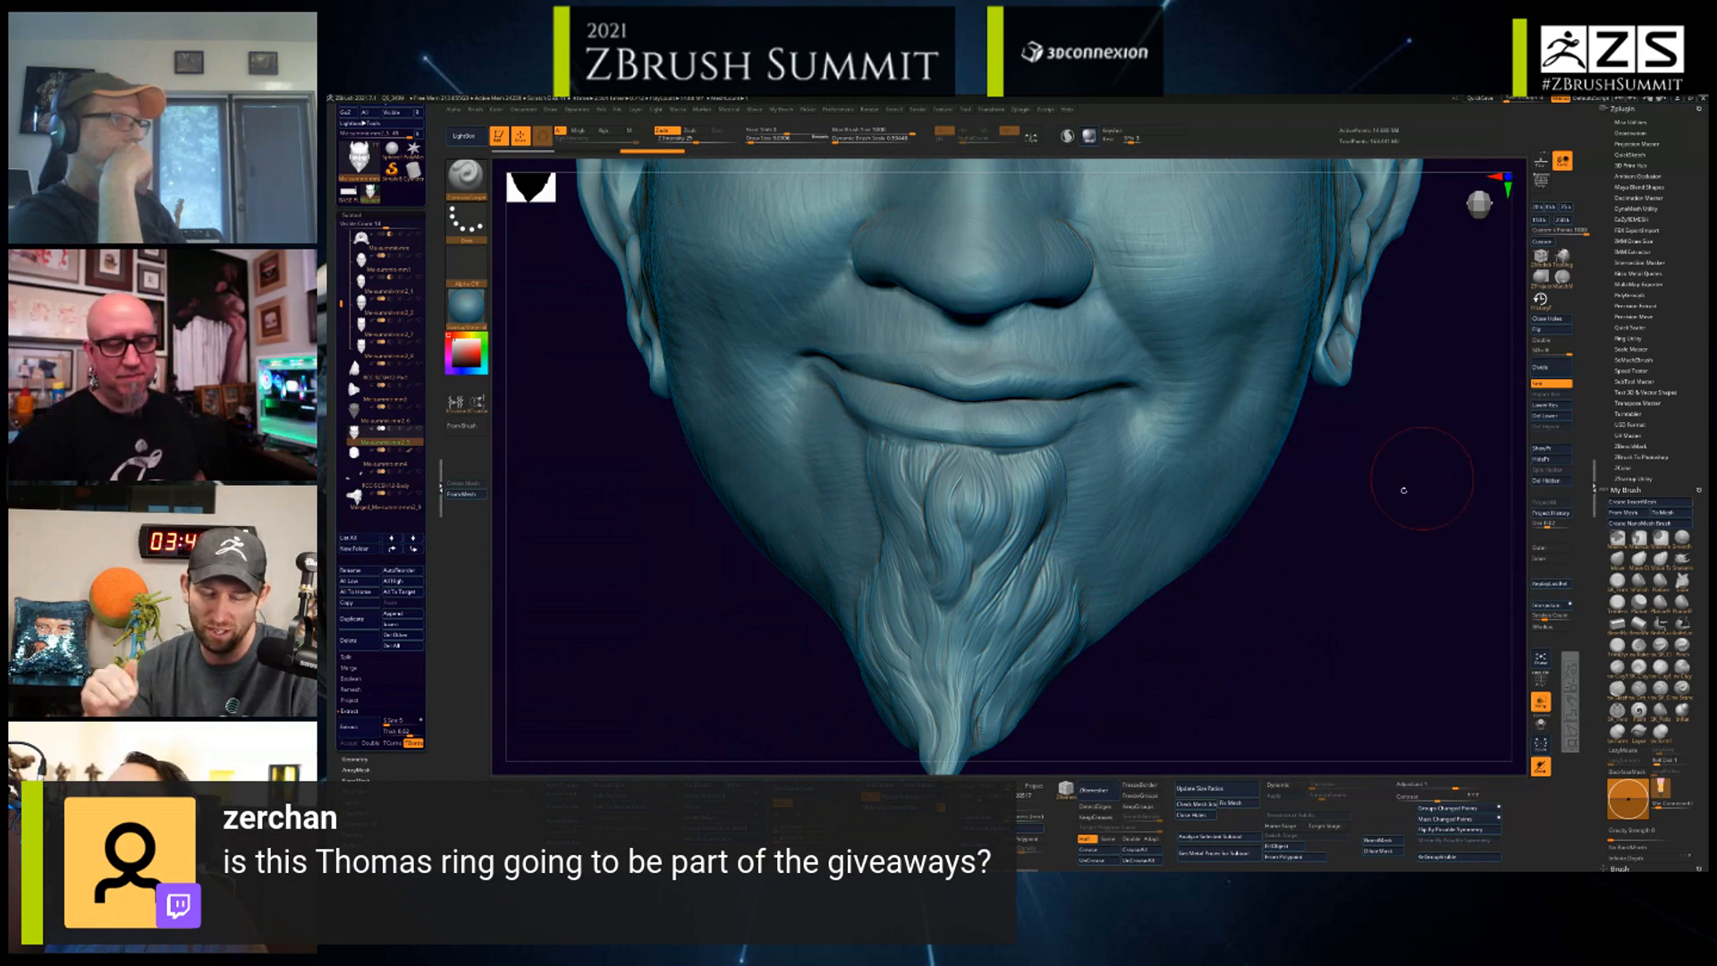
# - Examine the sharpened goatee and eyebrows close up and from several angles, and undo the last edit
pyautogui.keyDown('alt'); pyautogui.moveTo(1297, 574); pyautogui.dragTo(1476, 584); pyautogui.keyUp('alt')
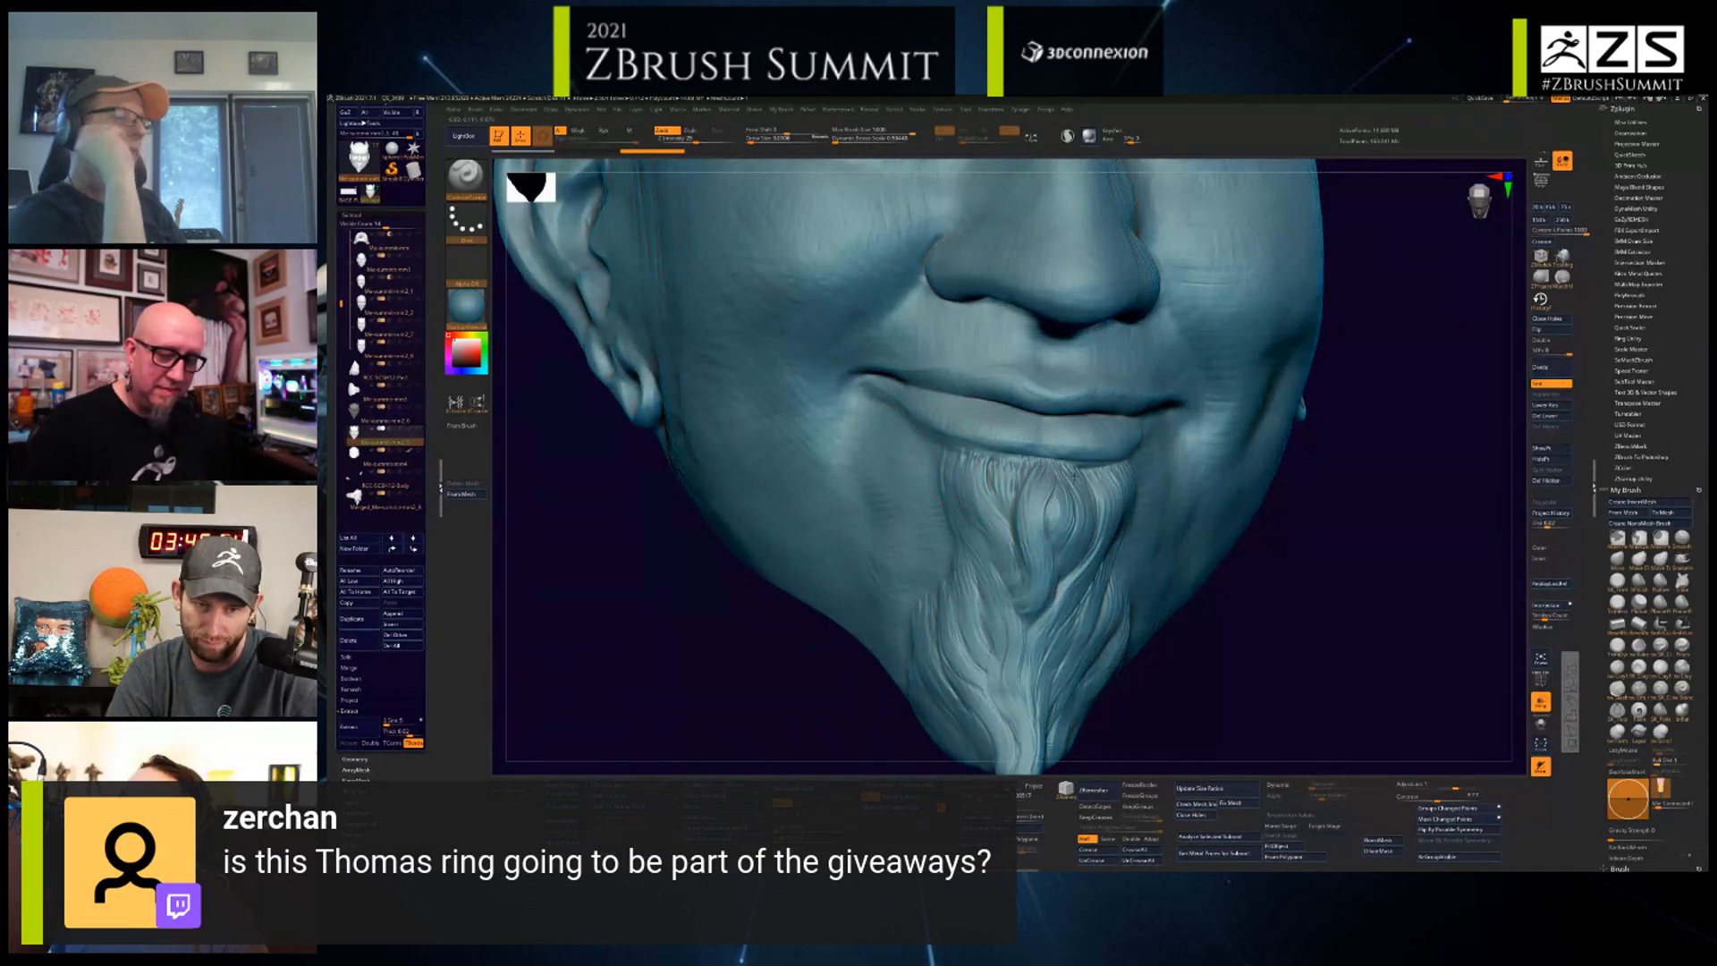
pyautogui.moveTo(1360, 626); pyautogui.dragTo(1189, 626)
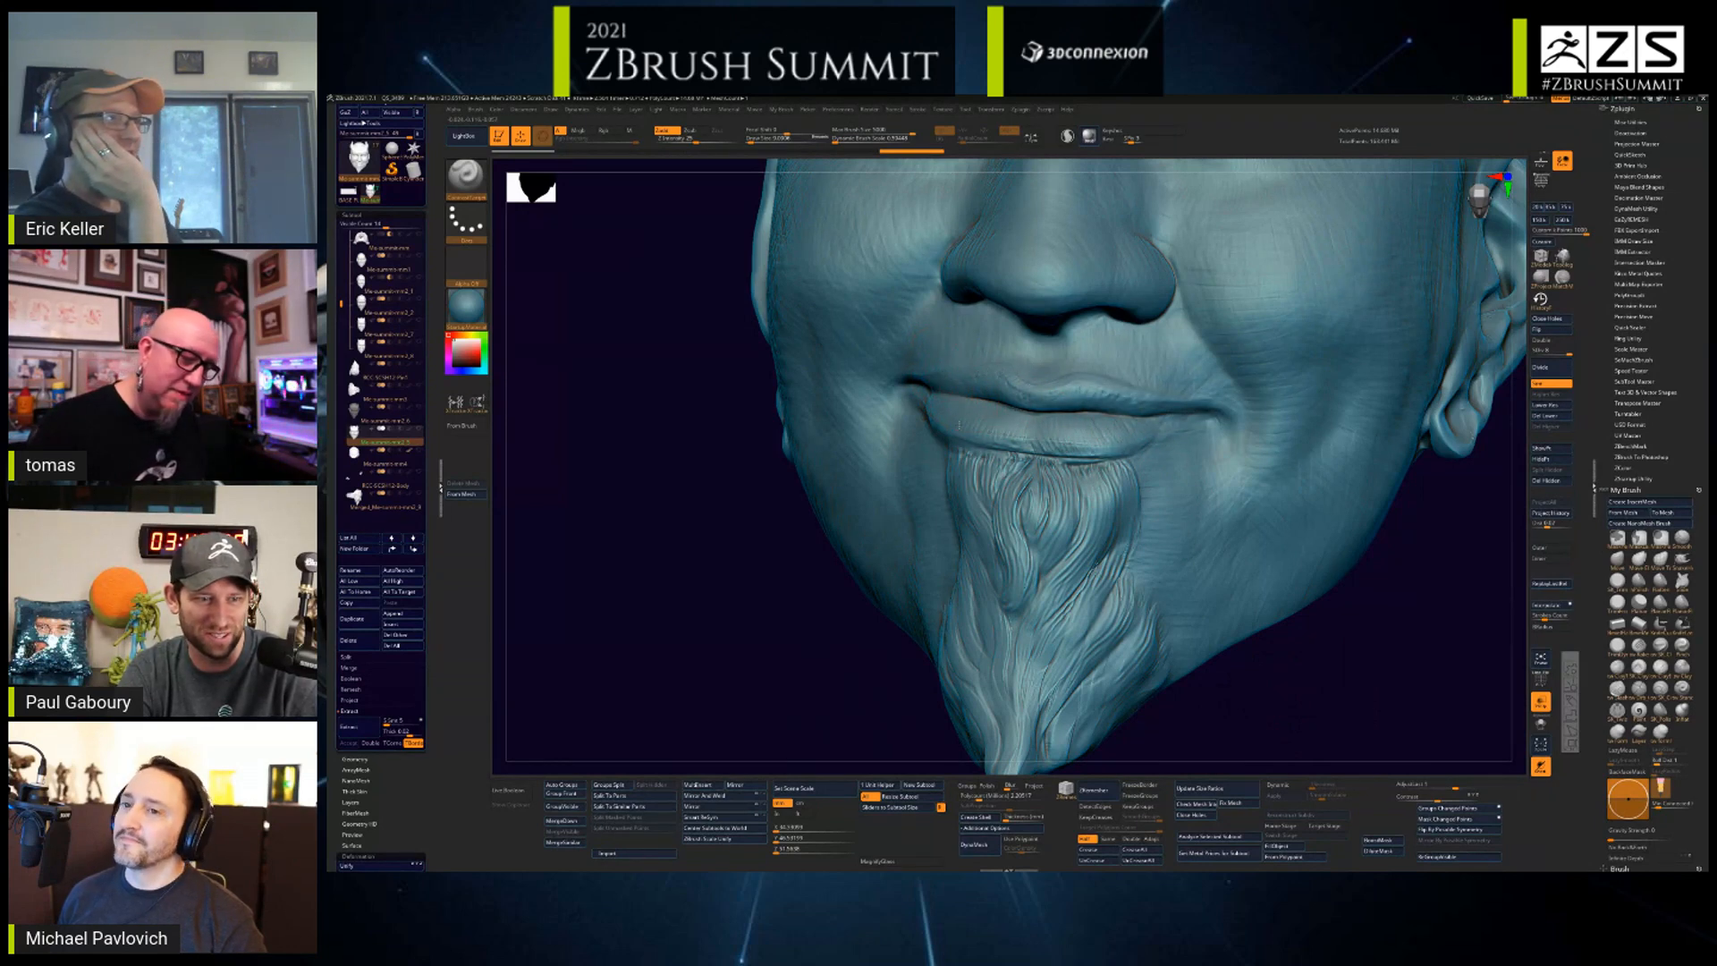
pyautogui.keyDown('alt'); pyautogui.moveTo(1378, 663); pyautogui.dragTo(1274, 591); pyautogui.keyUp('alt')
pyautogui.moveTo(1274, 590); pyautogui.dragTo(1248, 661)
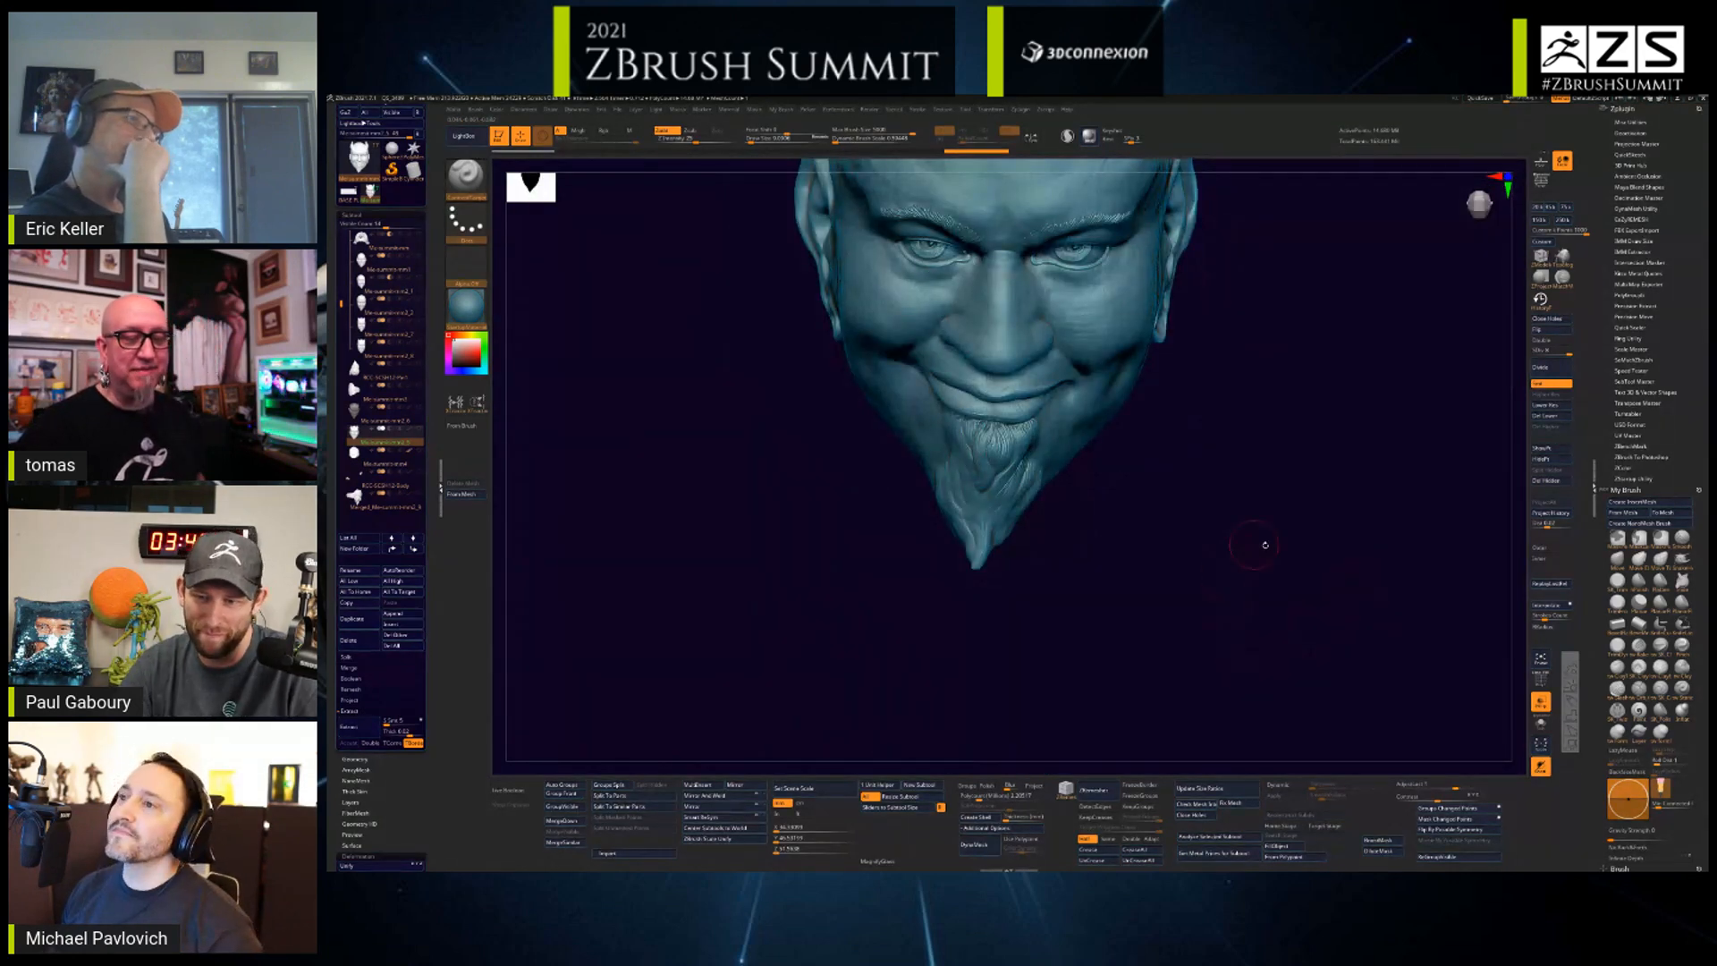
pyautogui.keyDown('alt'); pyautogui.moveTo(1266, 544); pyautogui.dragTo(1391, 667); pyautogui.keyUp('alt')
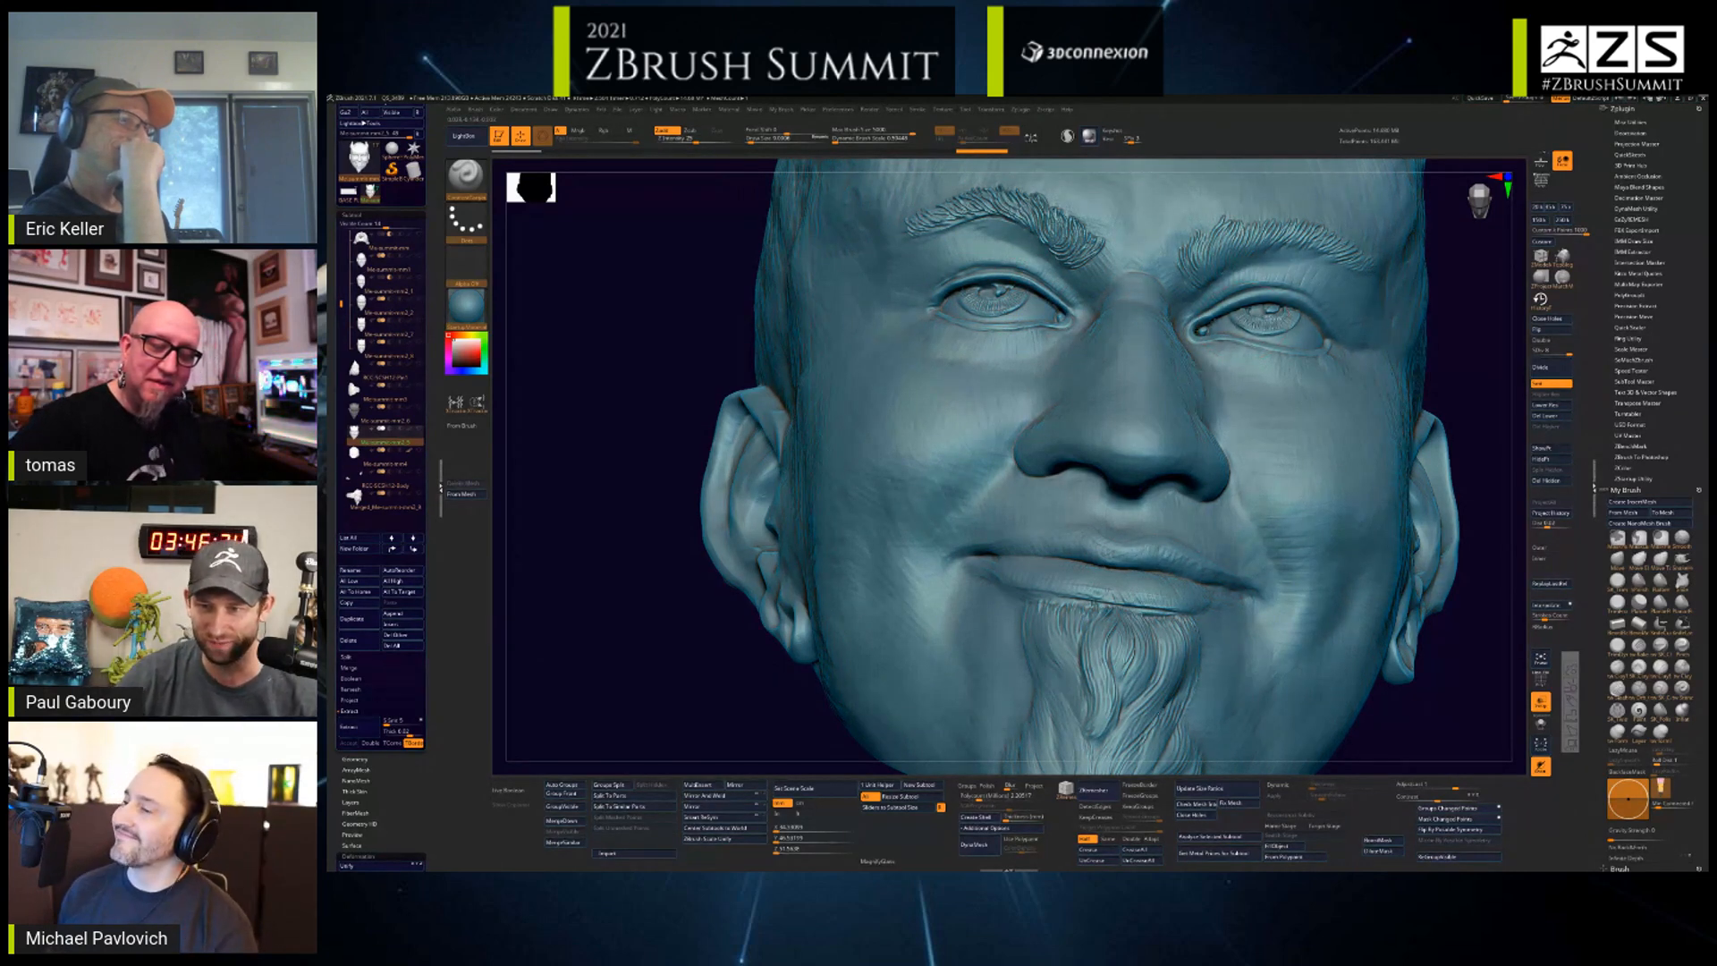
pyautogui.moveTo(1483, 496)
pyautogui.keyDown('alt'); pyautogui.mouseDown()
pyautogui.moveTo(1468, 447)
pyautogui.moveTo(1456, 591)
pyautogui.moveTo(1372, 606)
pyautogui.moveTo(1345, 646)
pyautogui.moveTo(1351, 623)
pyautogui.mouseUp(); pyautogui.keyUp('alt')
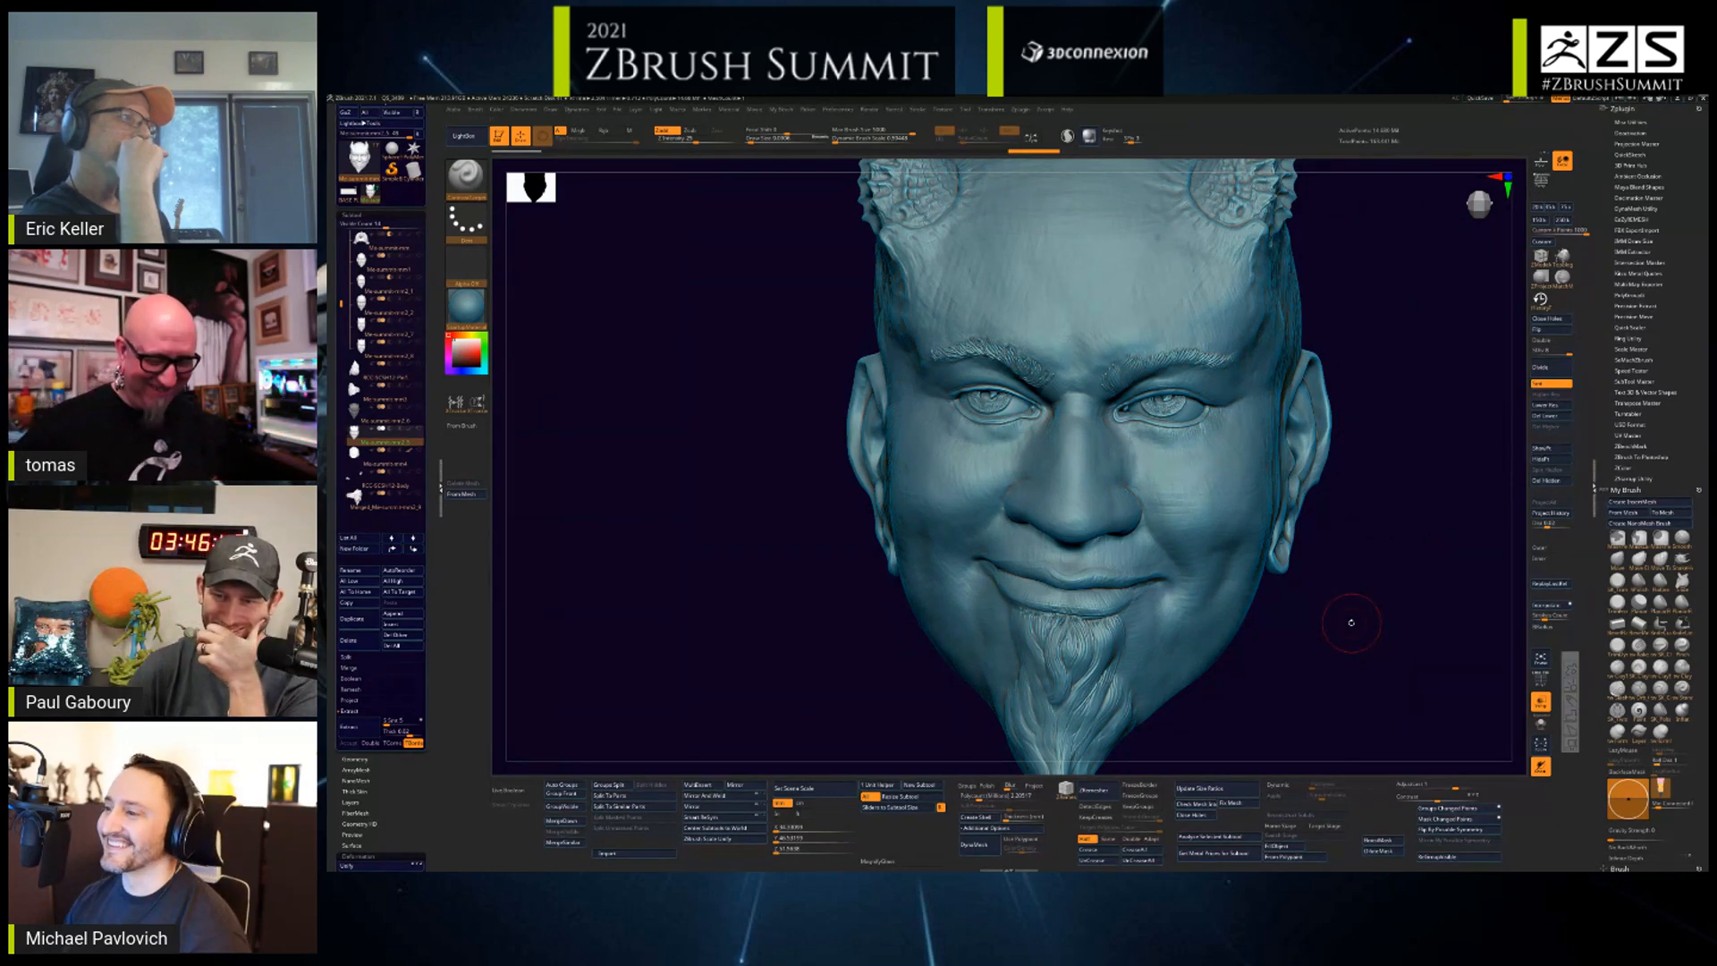
pyautogui.keyDown('alt'); pyautogui.moveTo(1352, 661); pyautogui.dragTo(1333, 575); pyautogui.keyUp('alt')
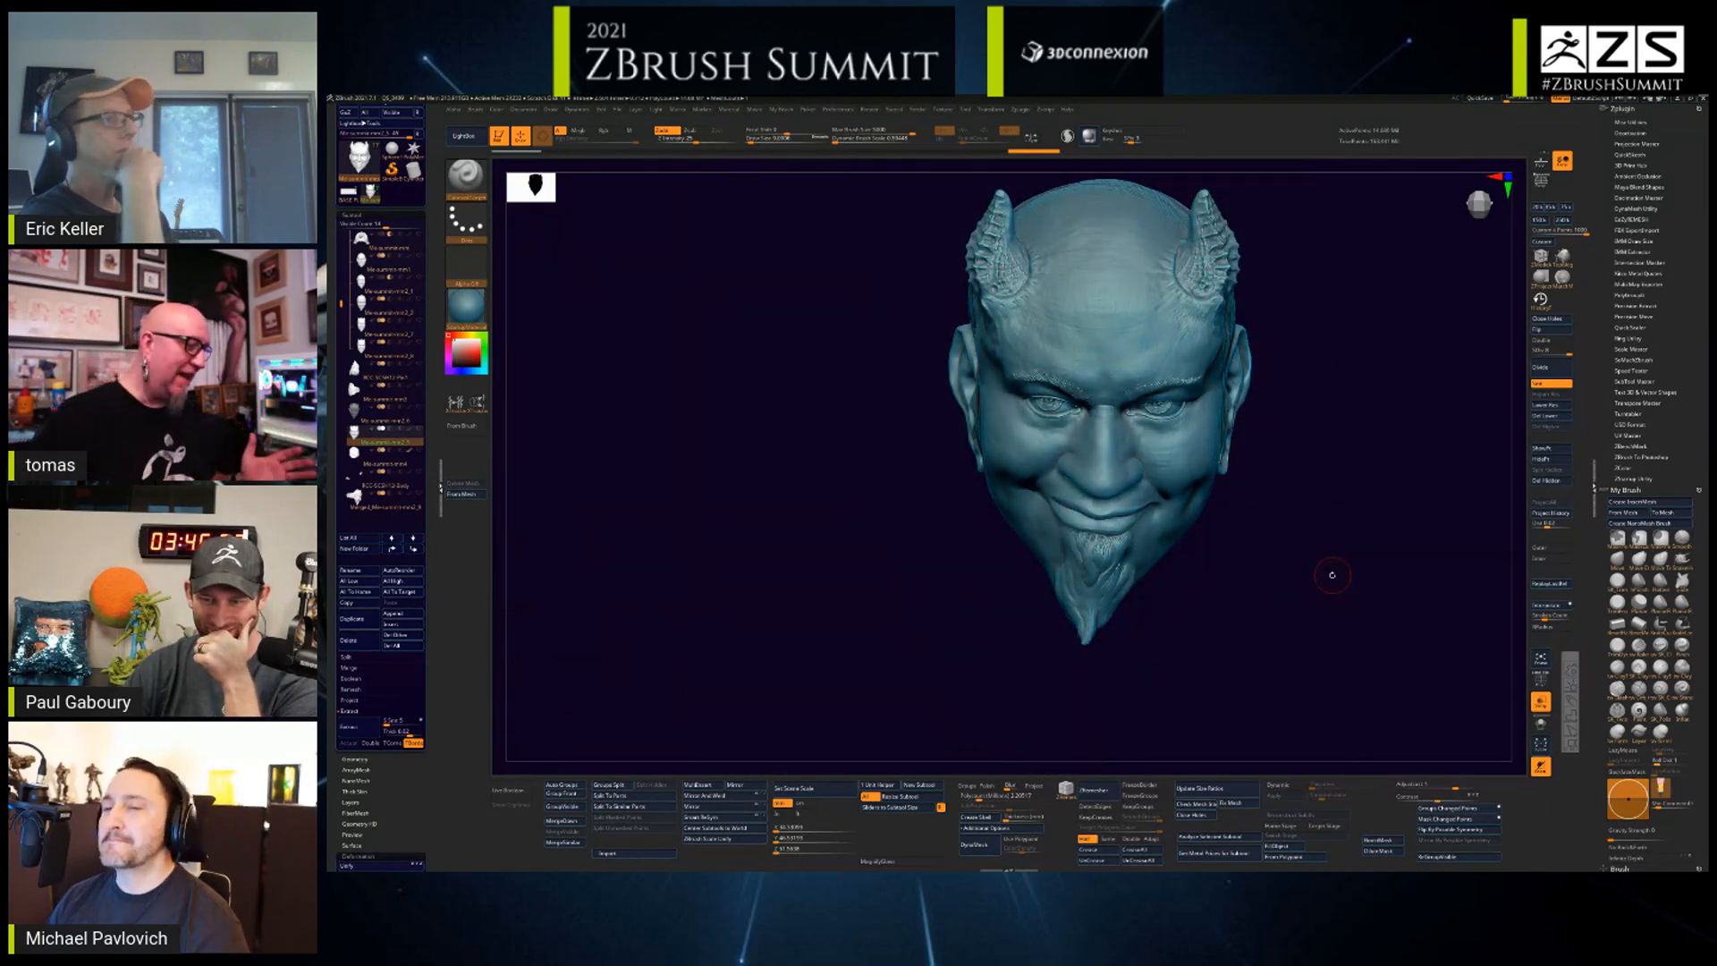
pyautogui.moveTo(1246, 587)
pyautogui.mouseDown()
pyautogui.moveTo(1281, 558)
pyautogui.moveTo(1360, 587)
pyautogui.moveTo(1343, 567)
pyautogui.moveTo(1288, 573)
pyautogui.moveTo(1360, 577)
pyautogui.moveTo(1423, 644)
pyautogui.moveTo(1399, 589)
pyautogui.mouseUp()
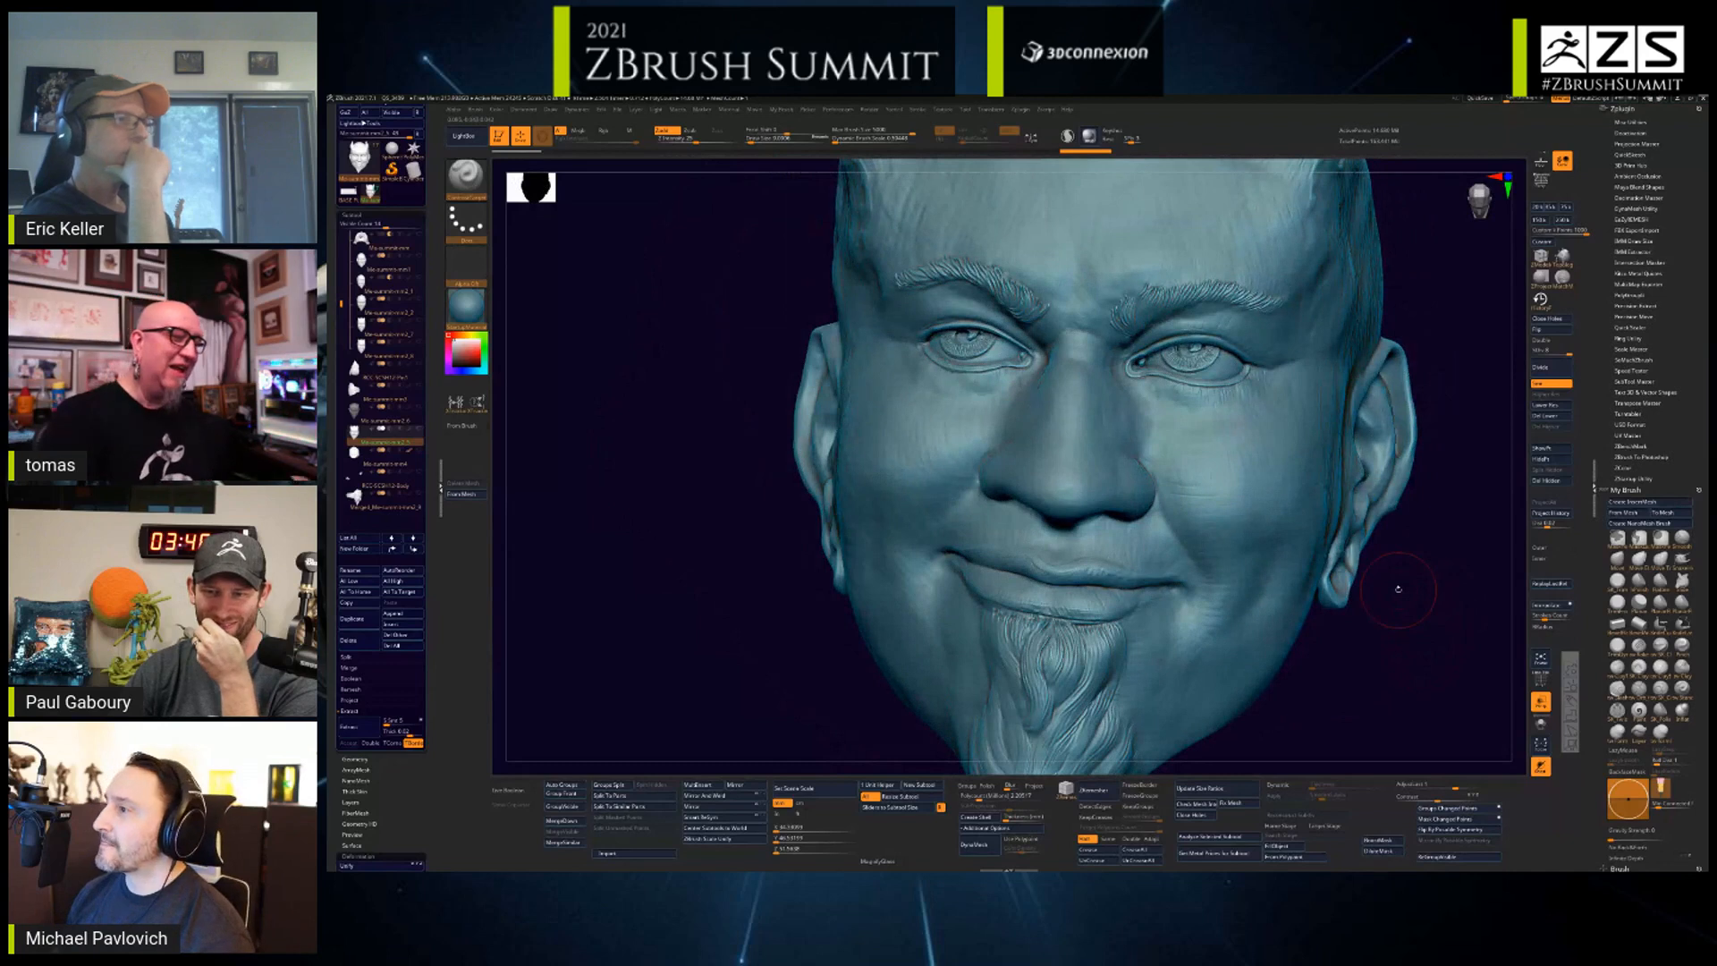
pyautogui.hotkey('ctrl', 'z')
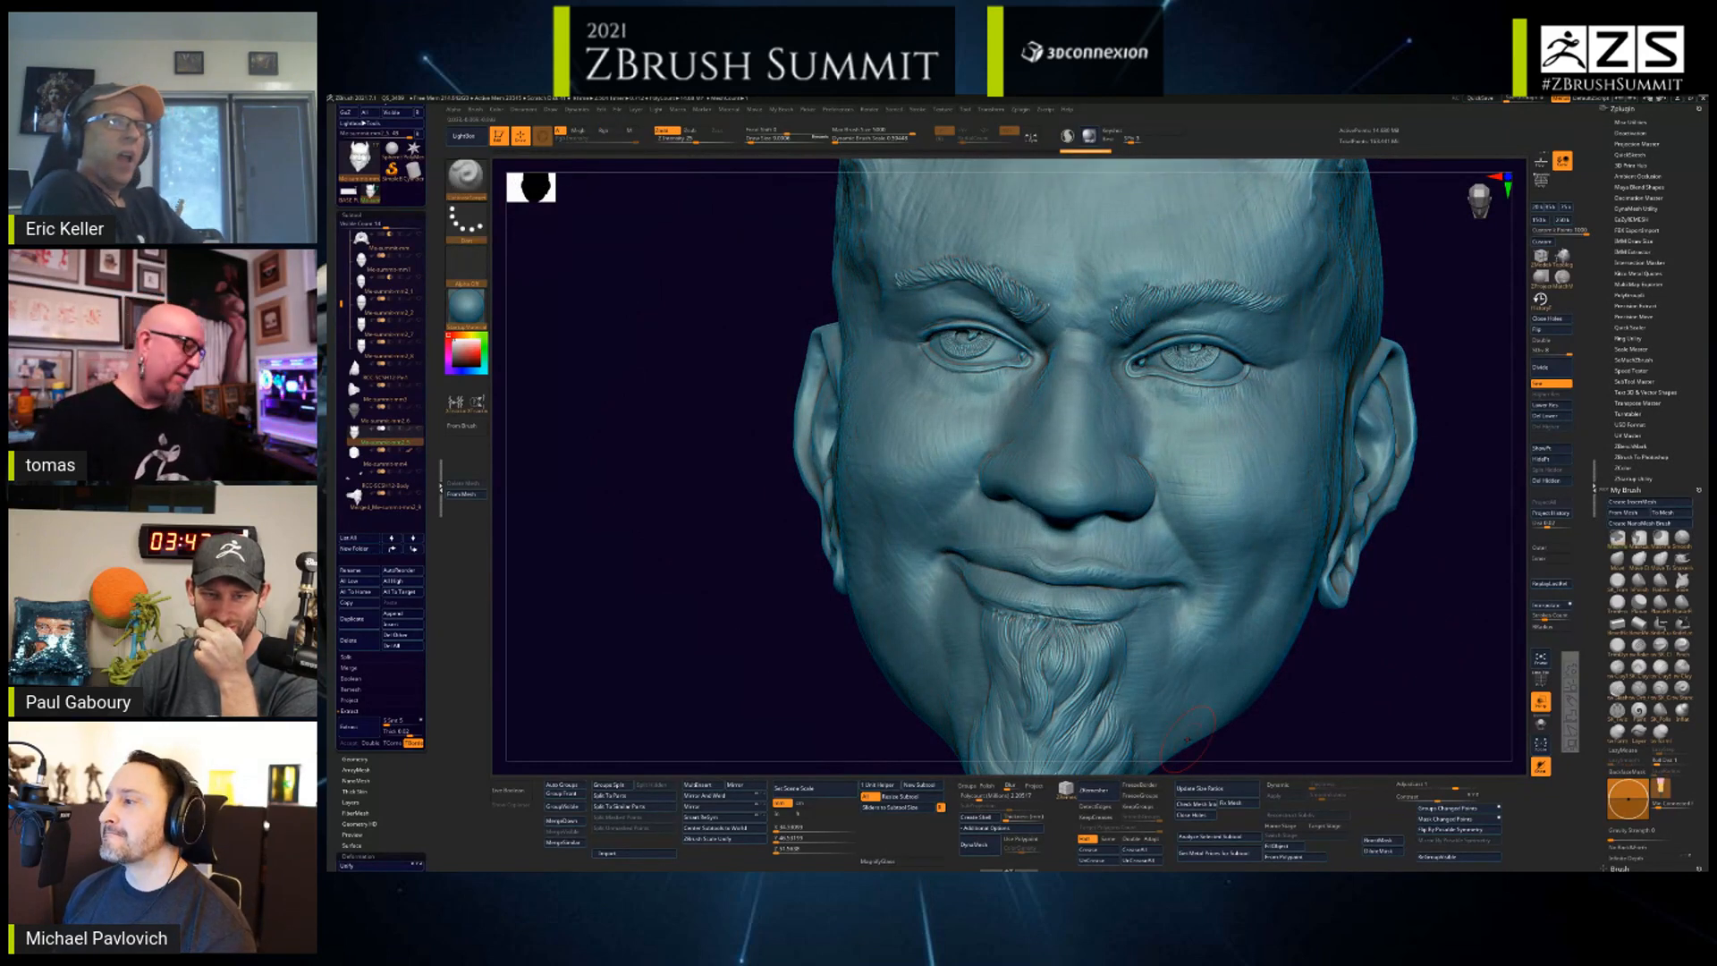
# - Switch back to the merged ring subtool with the earrings and choose the HistoryRecall brush
pyautogui.click(405, 502)
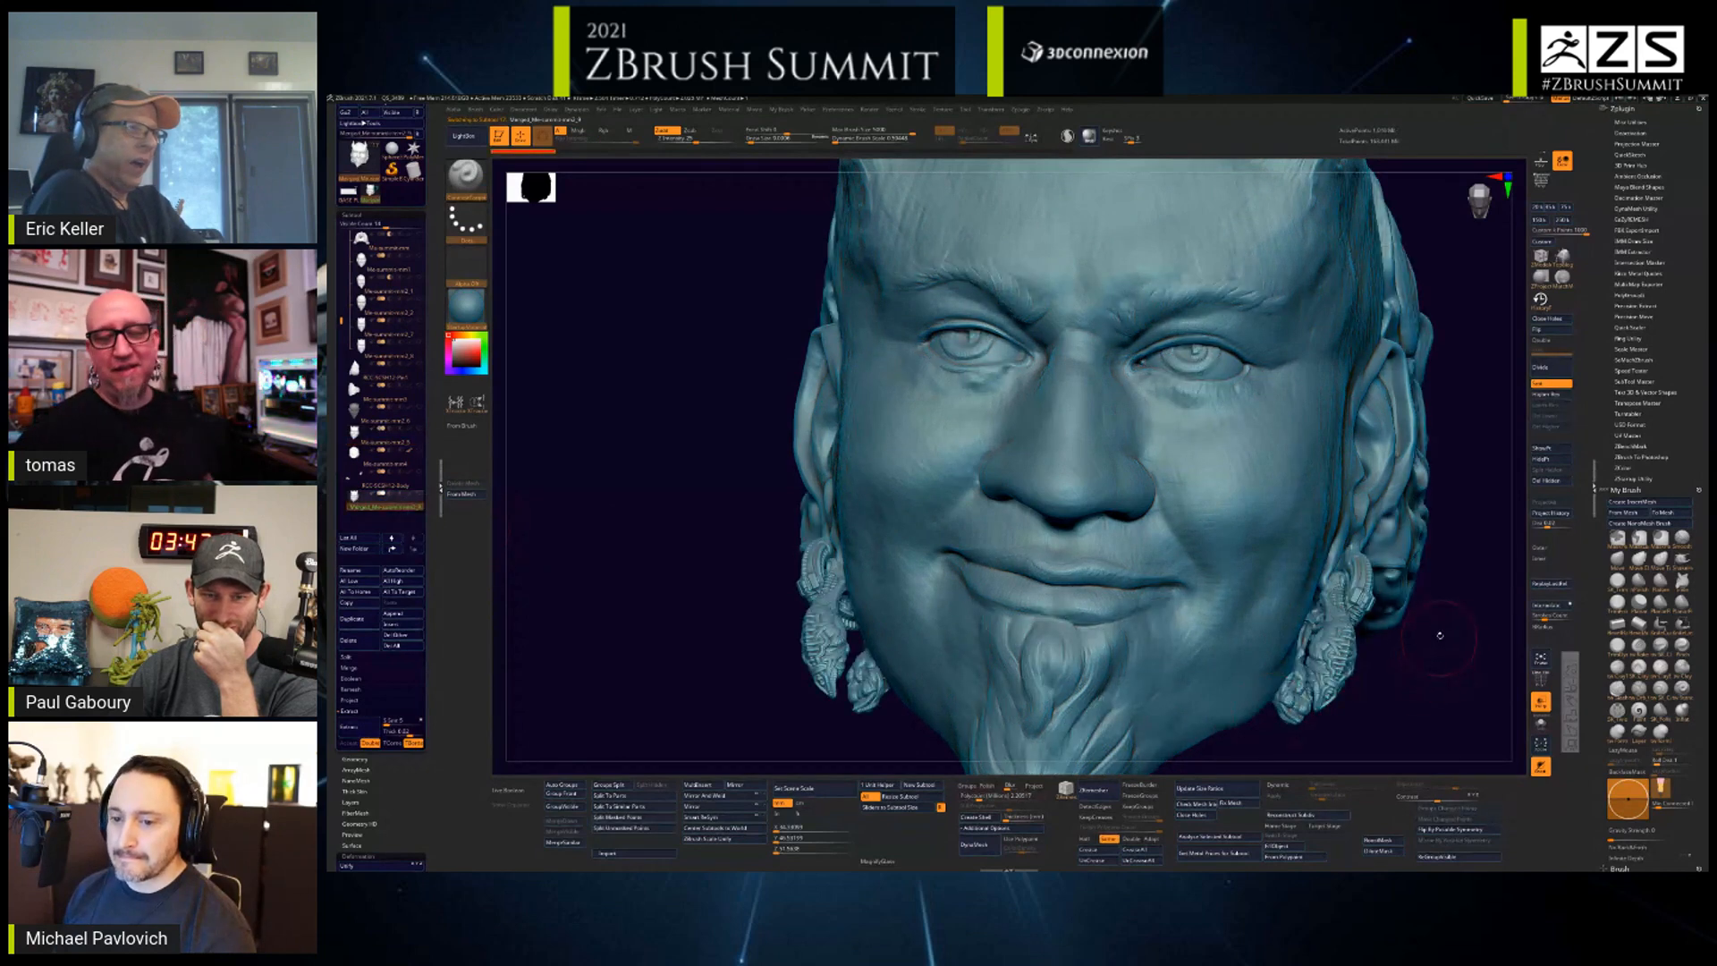
pyautogui.click(1540, 301)
pyautogui.moveTo(1427, 595); pyautogui.dragTo(1315, 581)
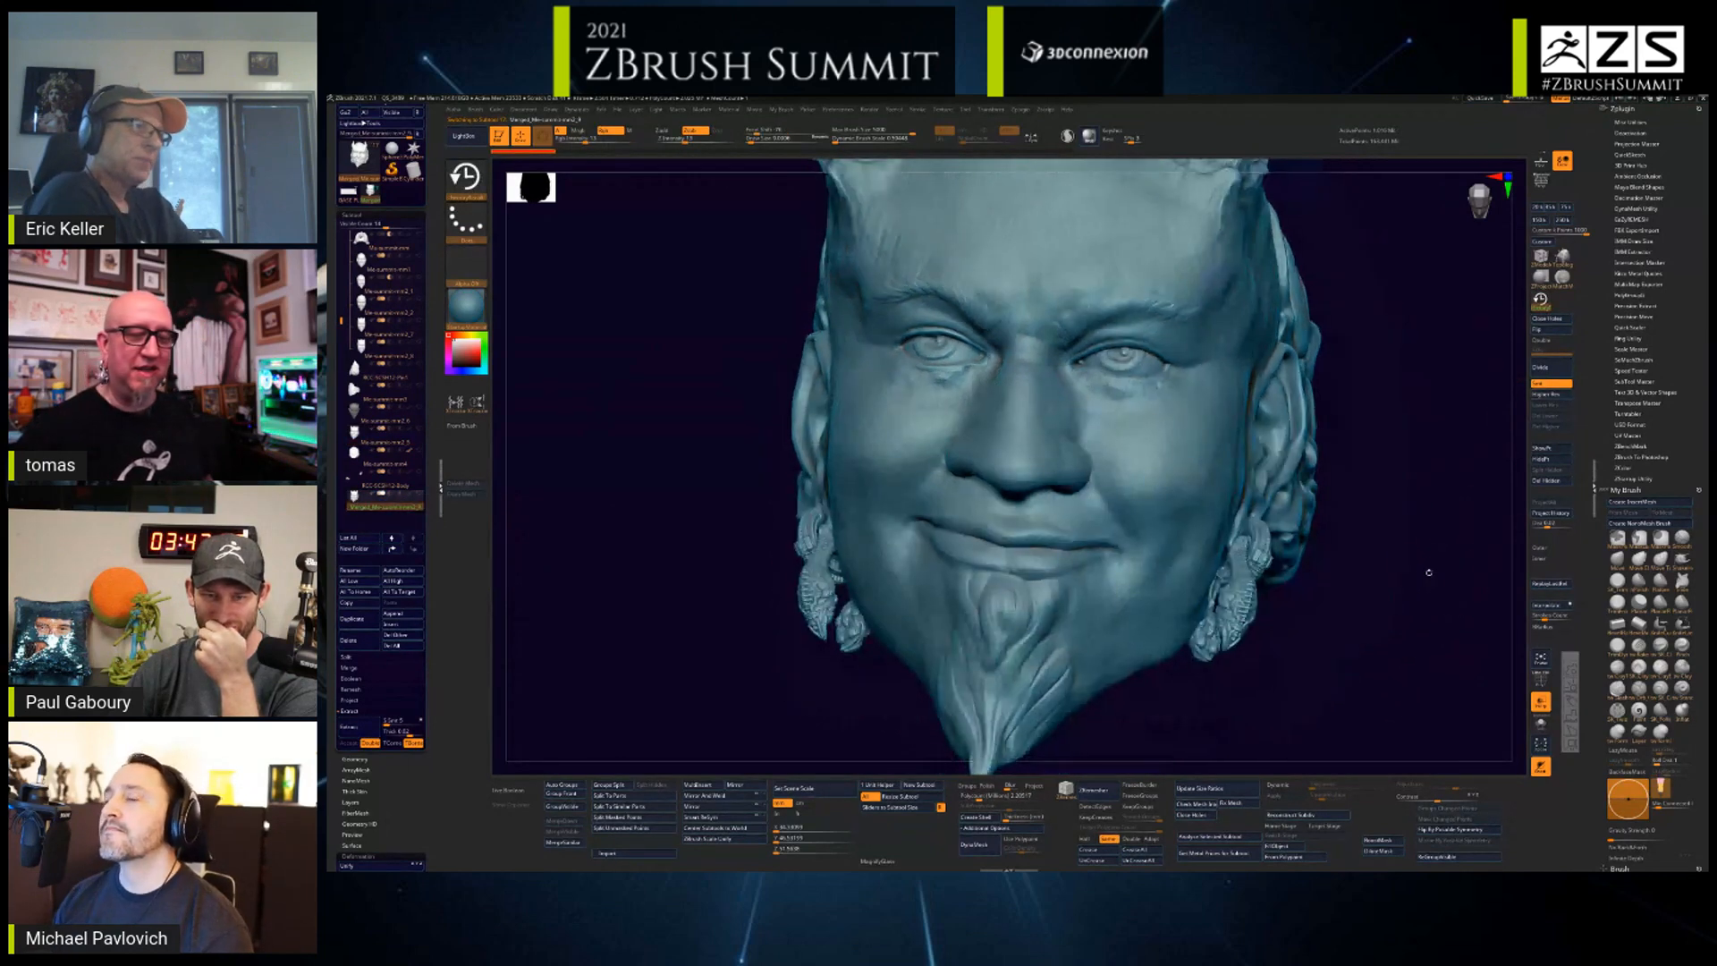
# - Turn on Sculptris Pro, resize the HistoryRecall brush and recall the hair detail along the head's left eyebrow
pyautogui.click(1067, 136)
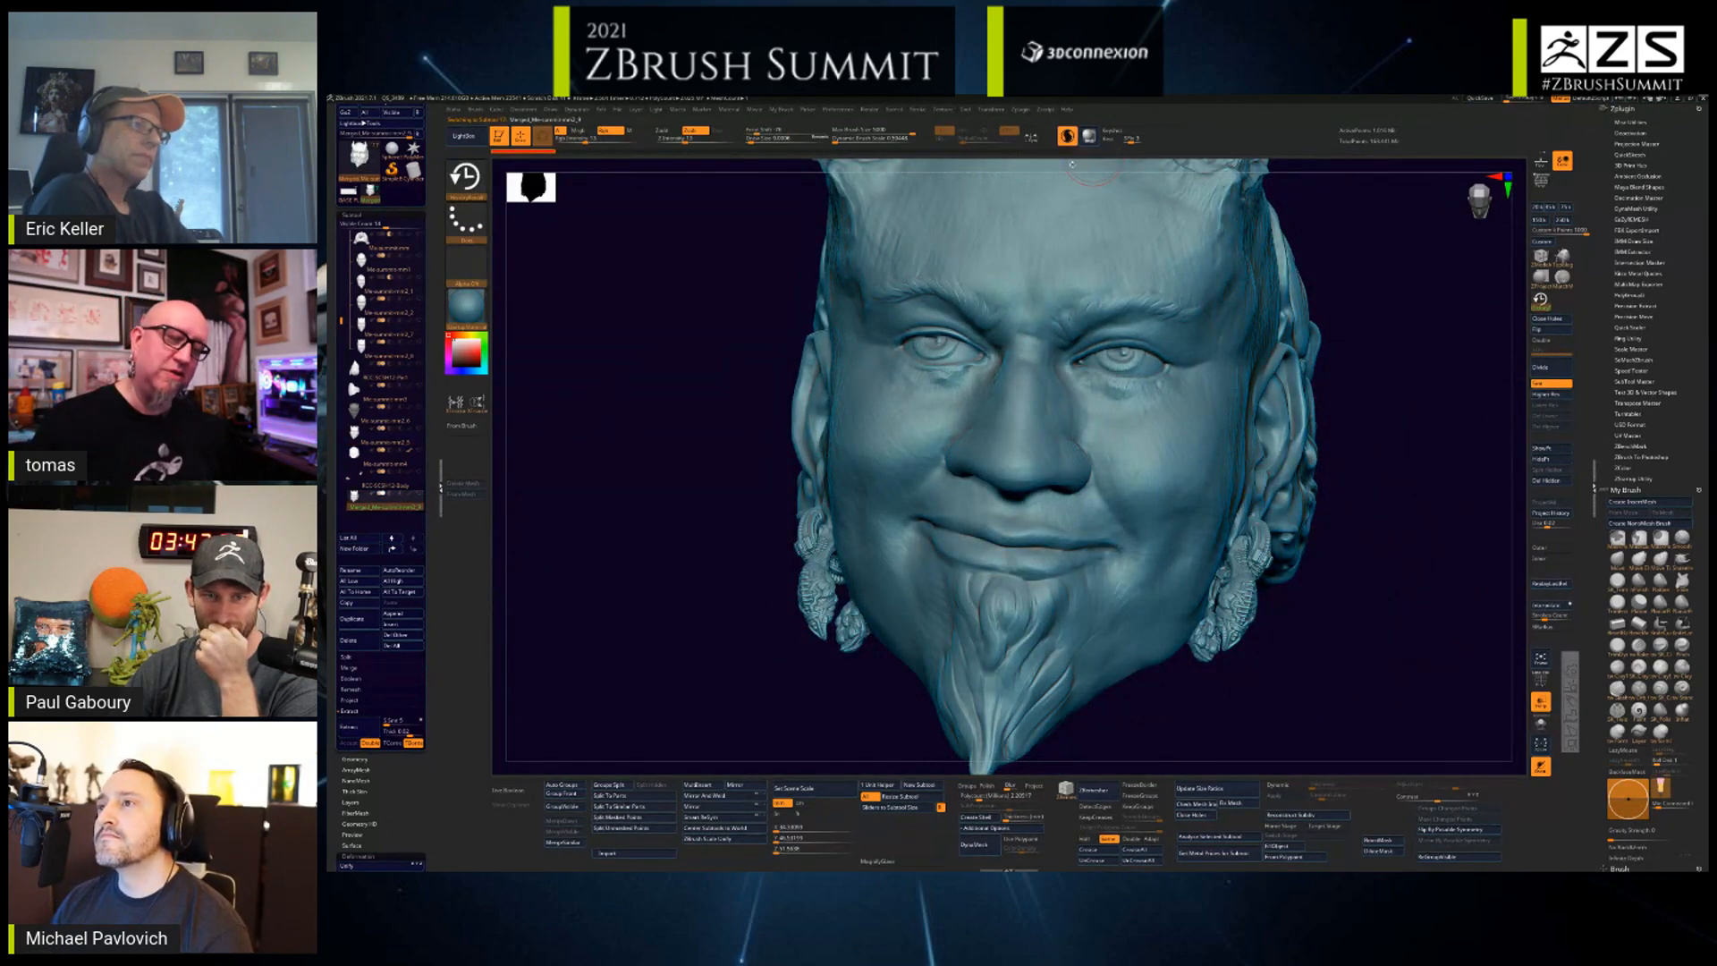
pyautogui.moveTo(1359, 517)
pyautogui.mouseDown()
pyautogui.moveTo(1370, 484)
pyautogui.moveTo(1382, 537)
pyautogui.moveTo(1494, 420)
pyautogui.moveTo(1387, 384)
pyautogui.mouseUp()
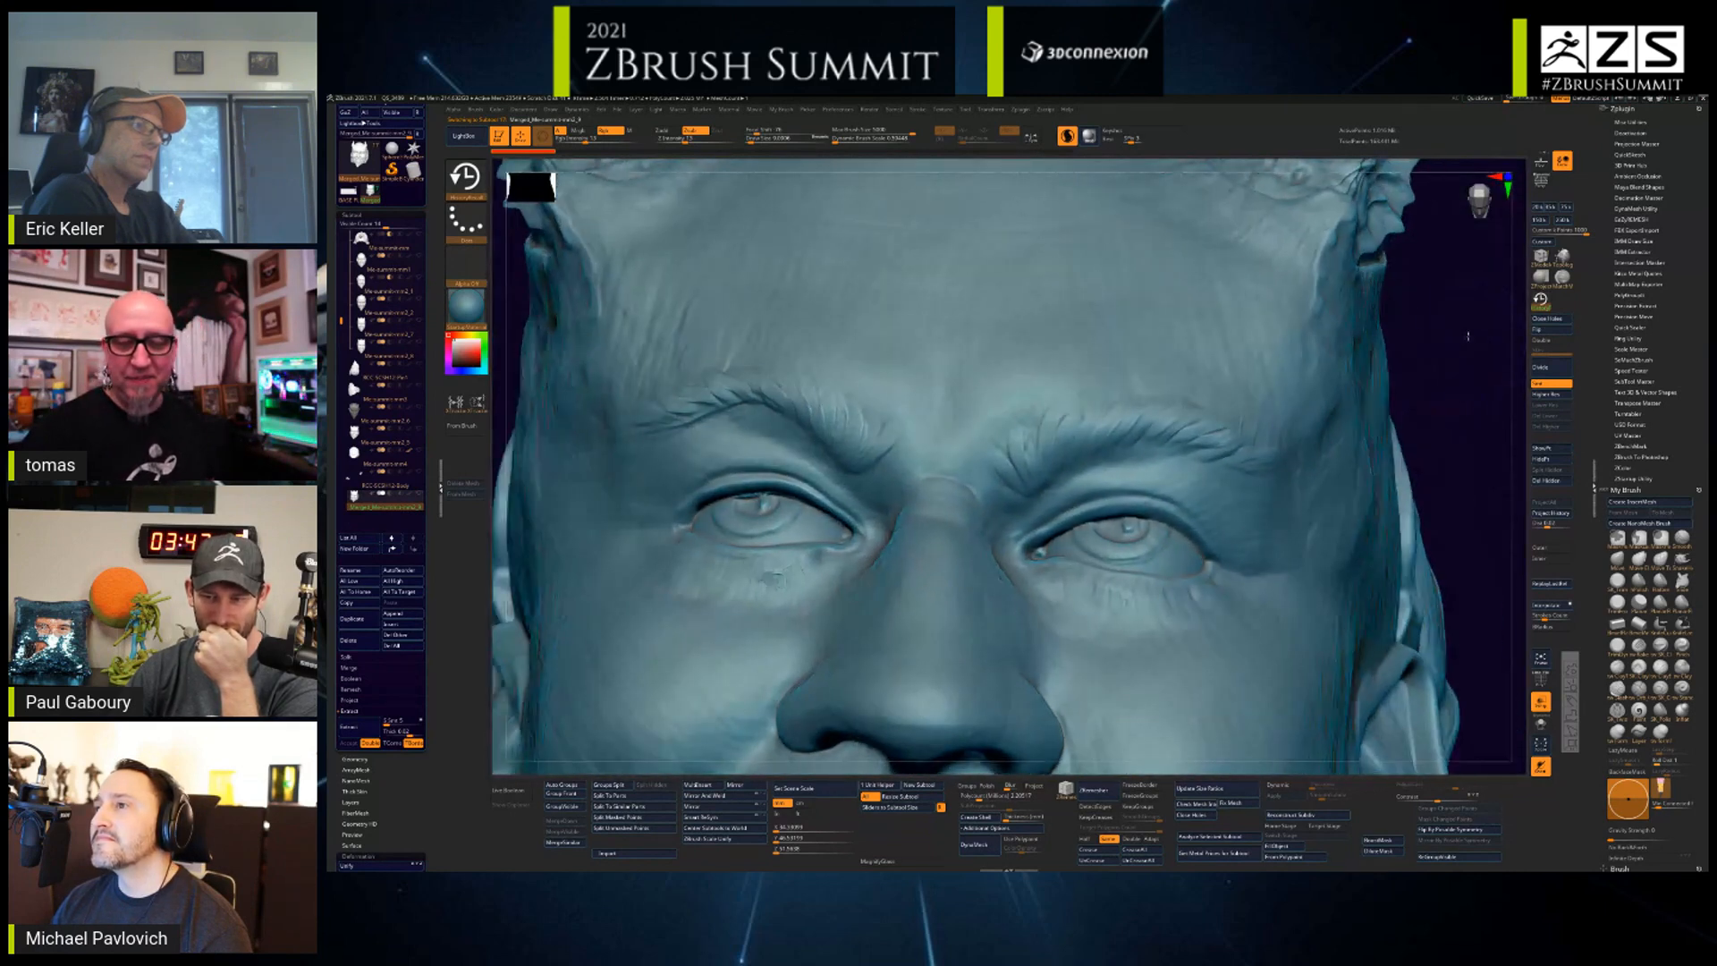
pyautogui.press('space')
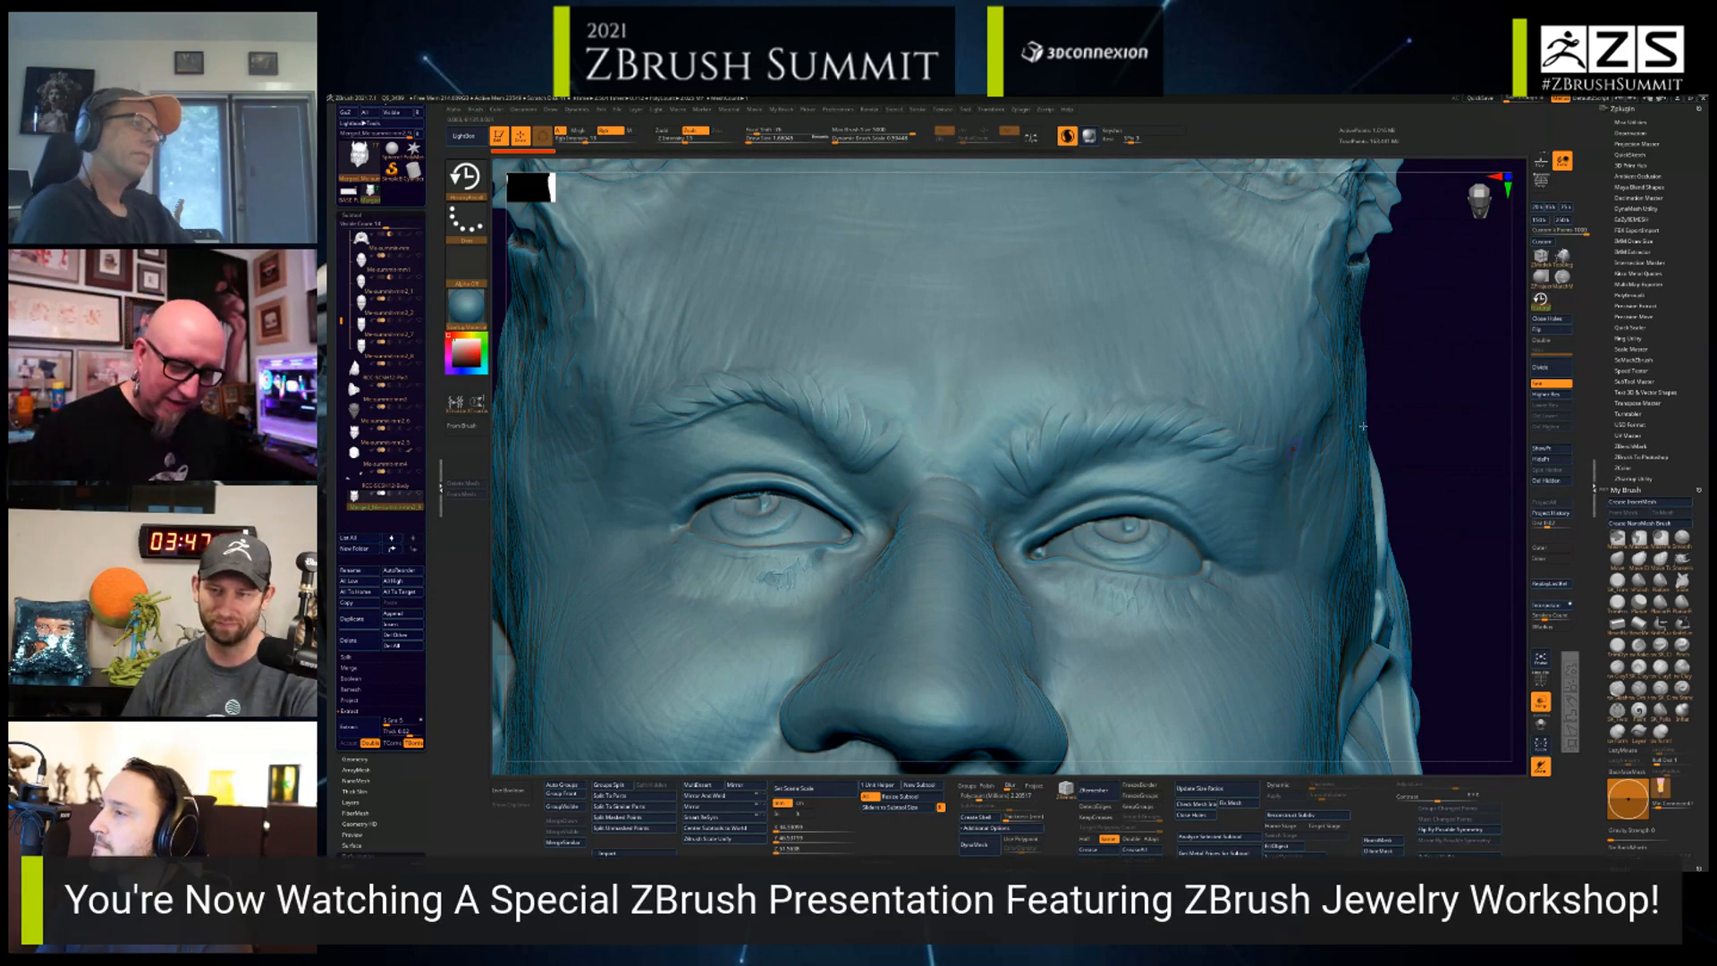
pyautogui.moveTo(1428, 354)
pyautogui.mouseDown()
pyautogui.moveTo(1438, 414)
pyautogui.moveTo(1427, 358)
pyautogui.mouseUp()
pyautogui.press('space')
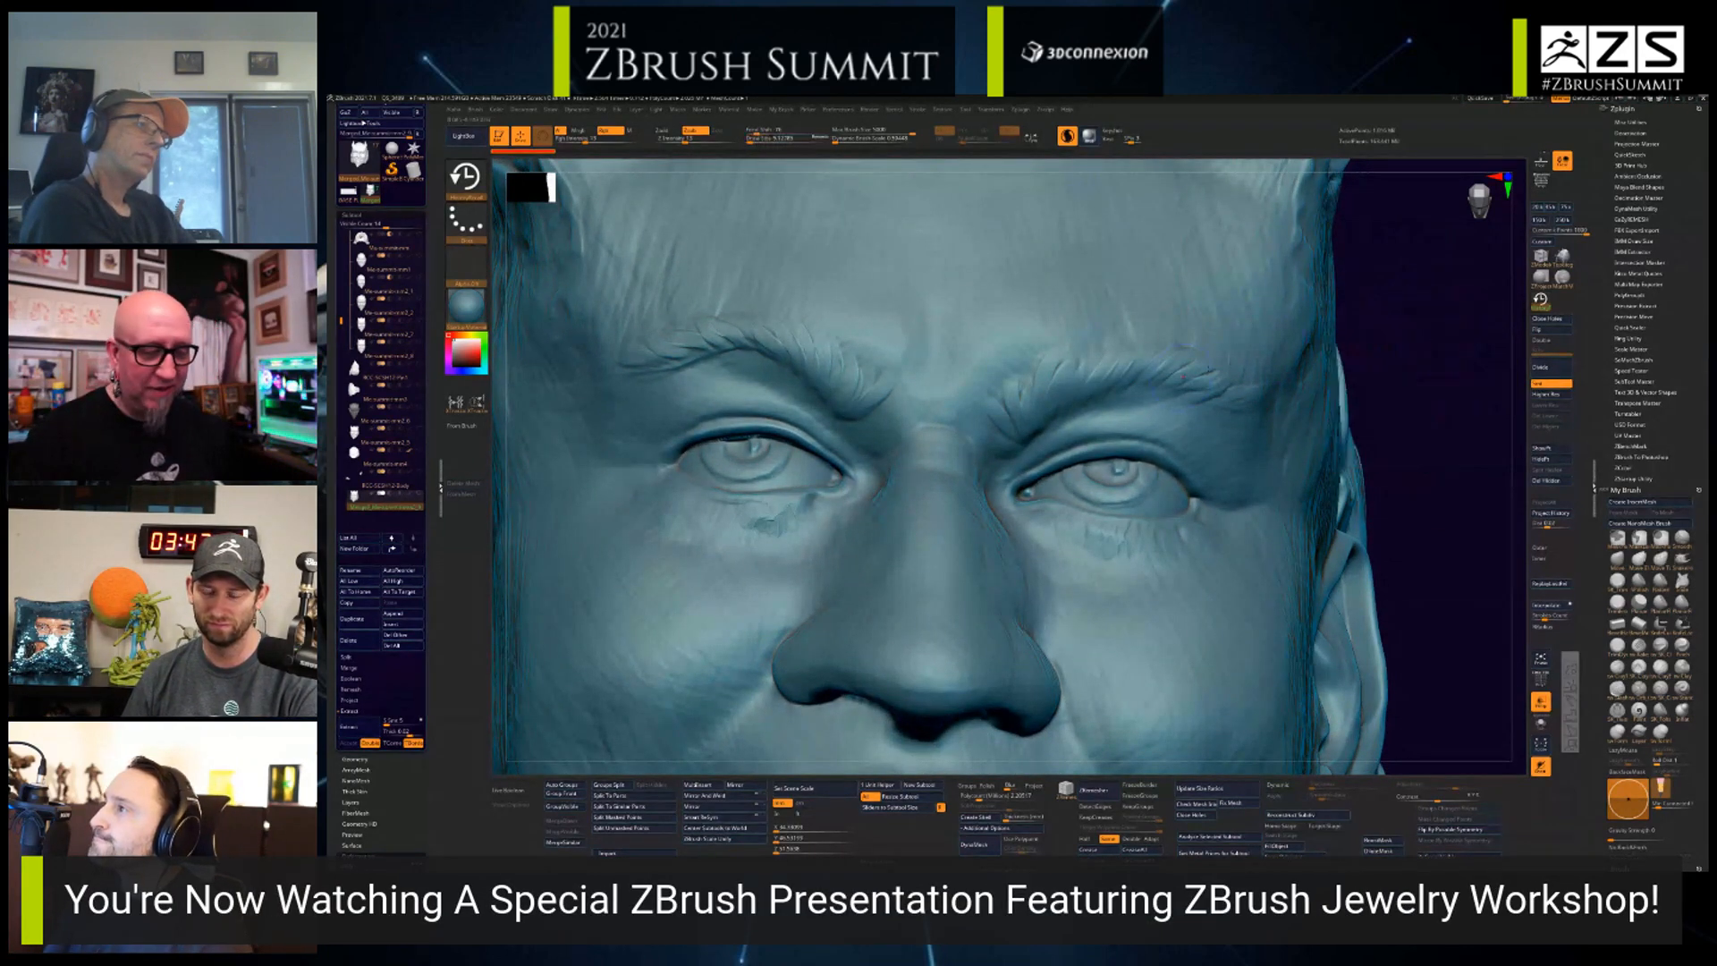
pyautogui.moveTo(1014, 390)
pyautogui.mouseDown()
pyautogui.moveTo(1016, 407)
pyautogui.moveTo(1072, 363)
pyautogui.moveTo(1199, 366)
pyautogui.moveTo(1225, 387)
pyautogui.mouseUp()
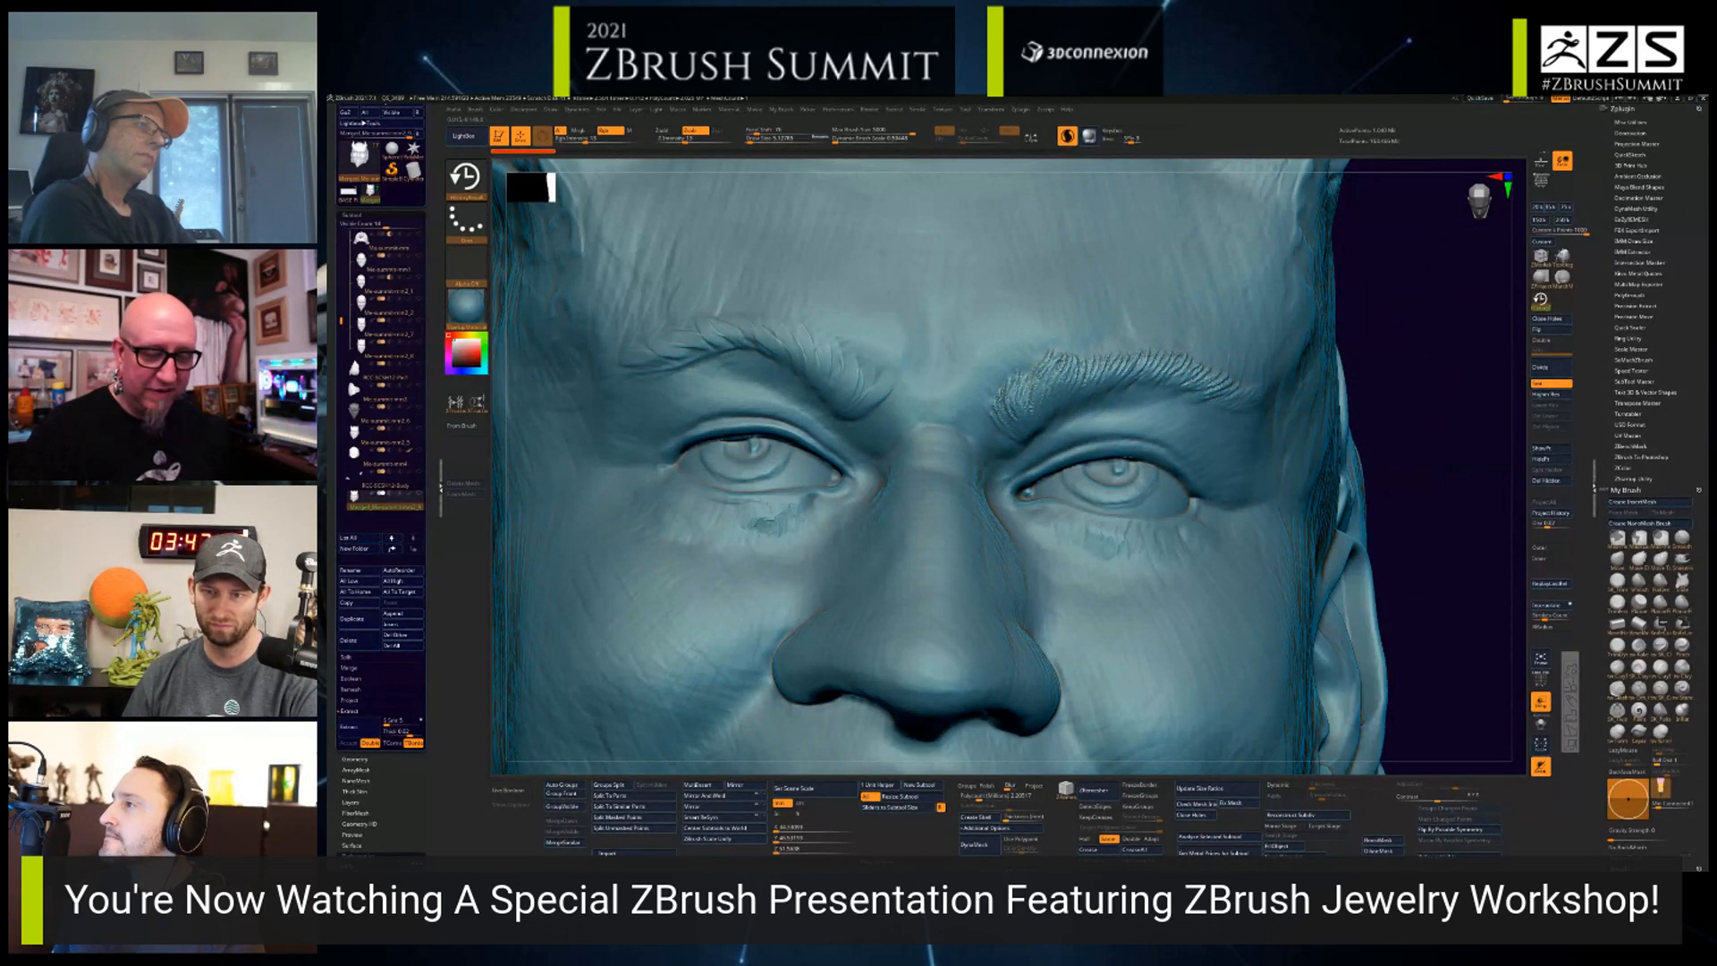
# - Recall the iris detail in the head's left eye and readjust the brush size for finer work around it
pyautogui.moveTo(1124, 468)
pyautogui.mouseDown()
pyautogui.moveTo(1133, 496)
pyautogui.moveTo(1078, 473)
pyautogui.mouseUp()
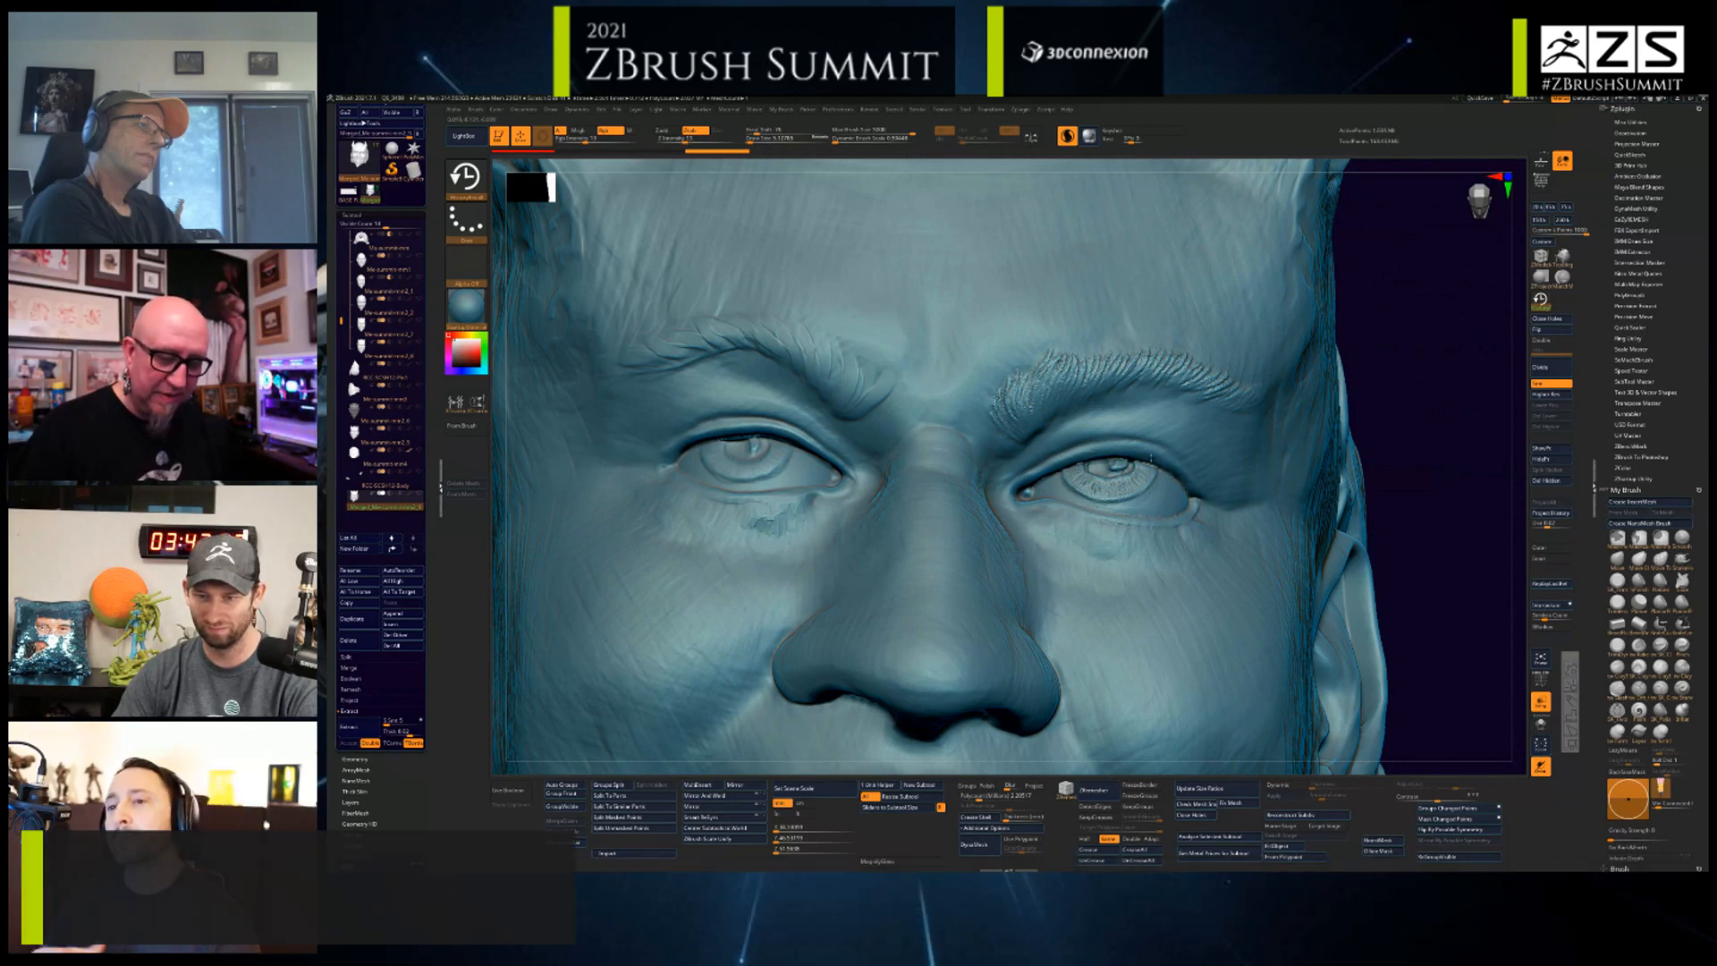
pyautogui.keyDown('alt'); pyautogui.moveTo(1409, 362); pyautogui.dragTo(1403, 447); pyautogui.keyUp('alt')
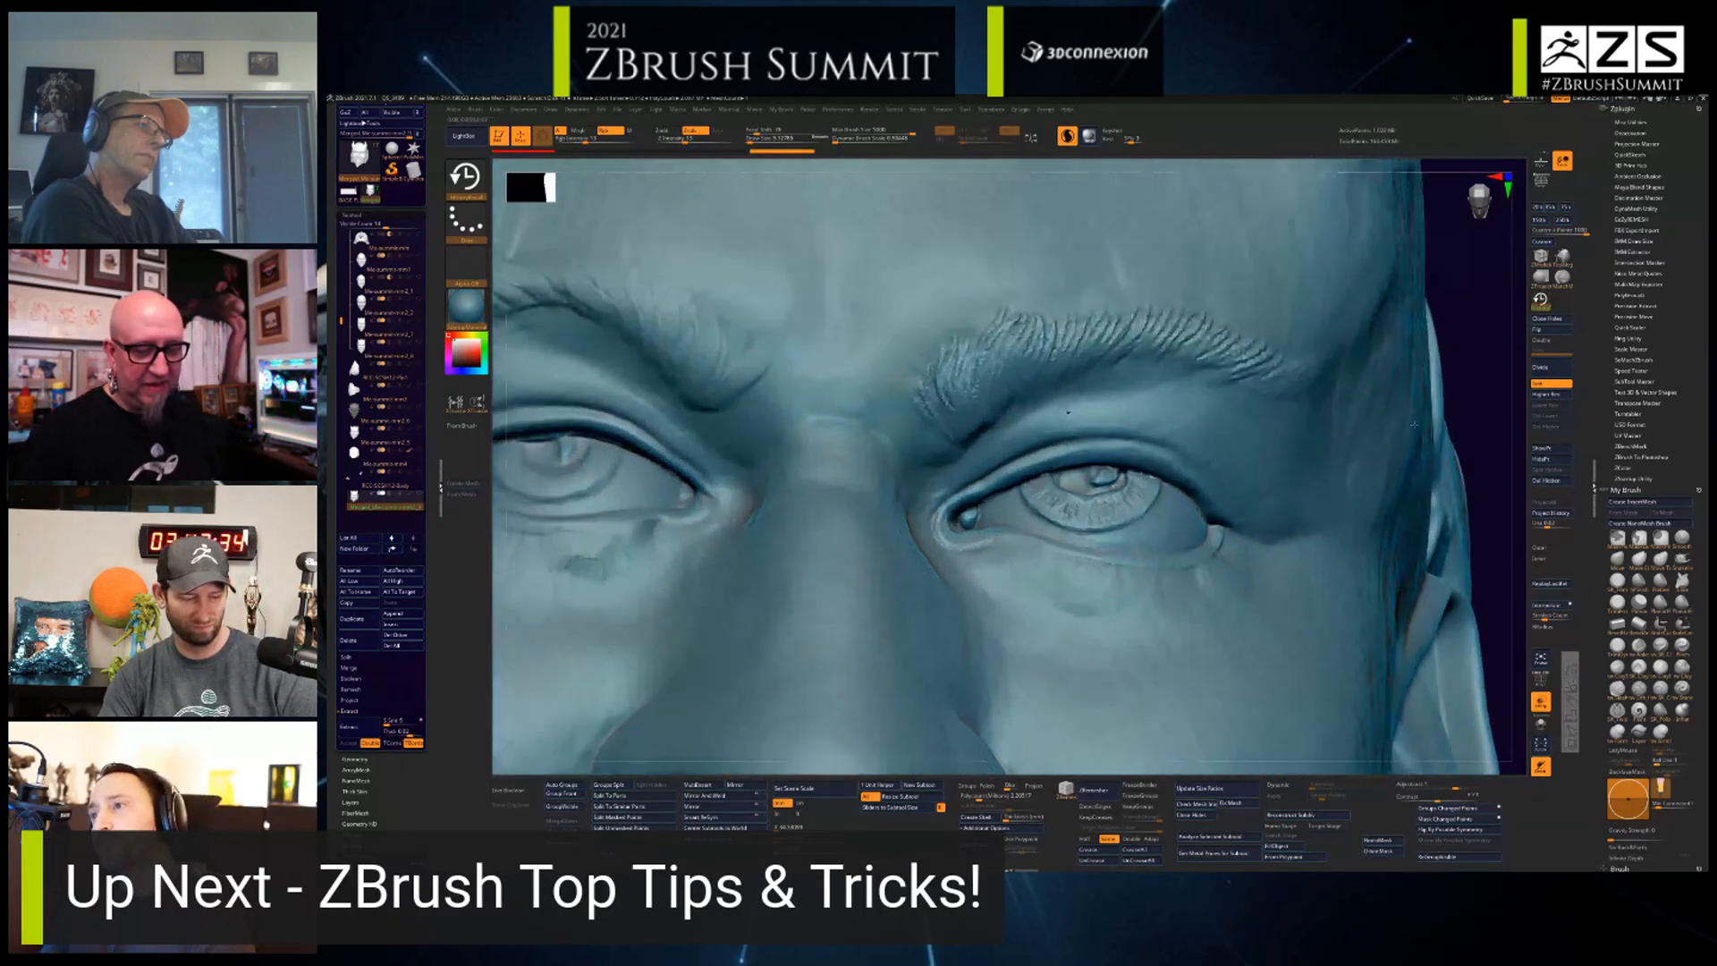
pyautogui.keyDown('alt'); pyautogui.moveTo(1476, 398); pyautogui.dragTo(1393, 429); pyautogui.keyUp('alt')
pyautogui.press('space')
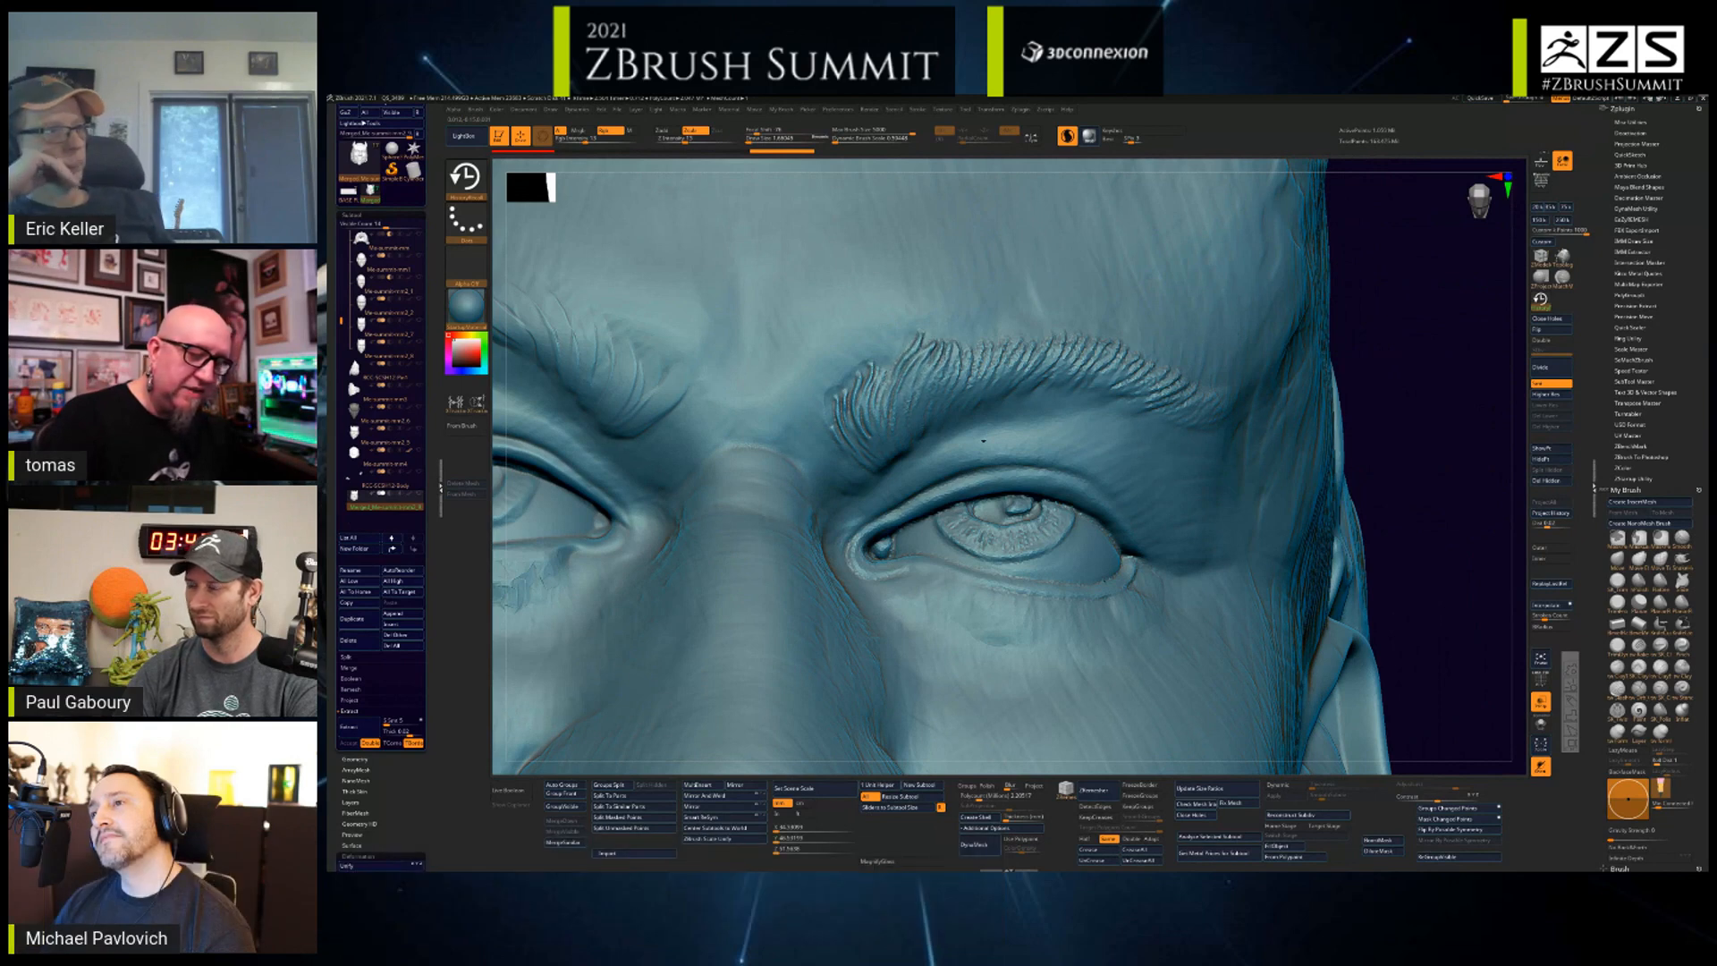
pyautogui.press('space')
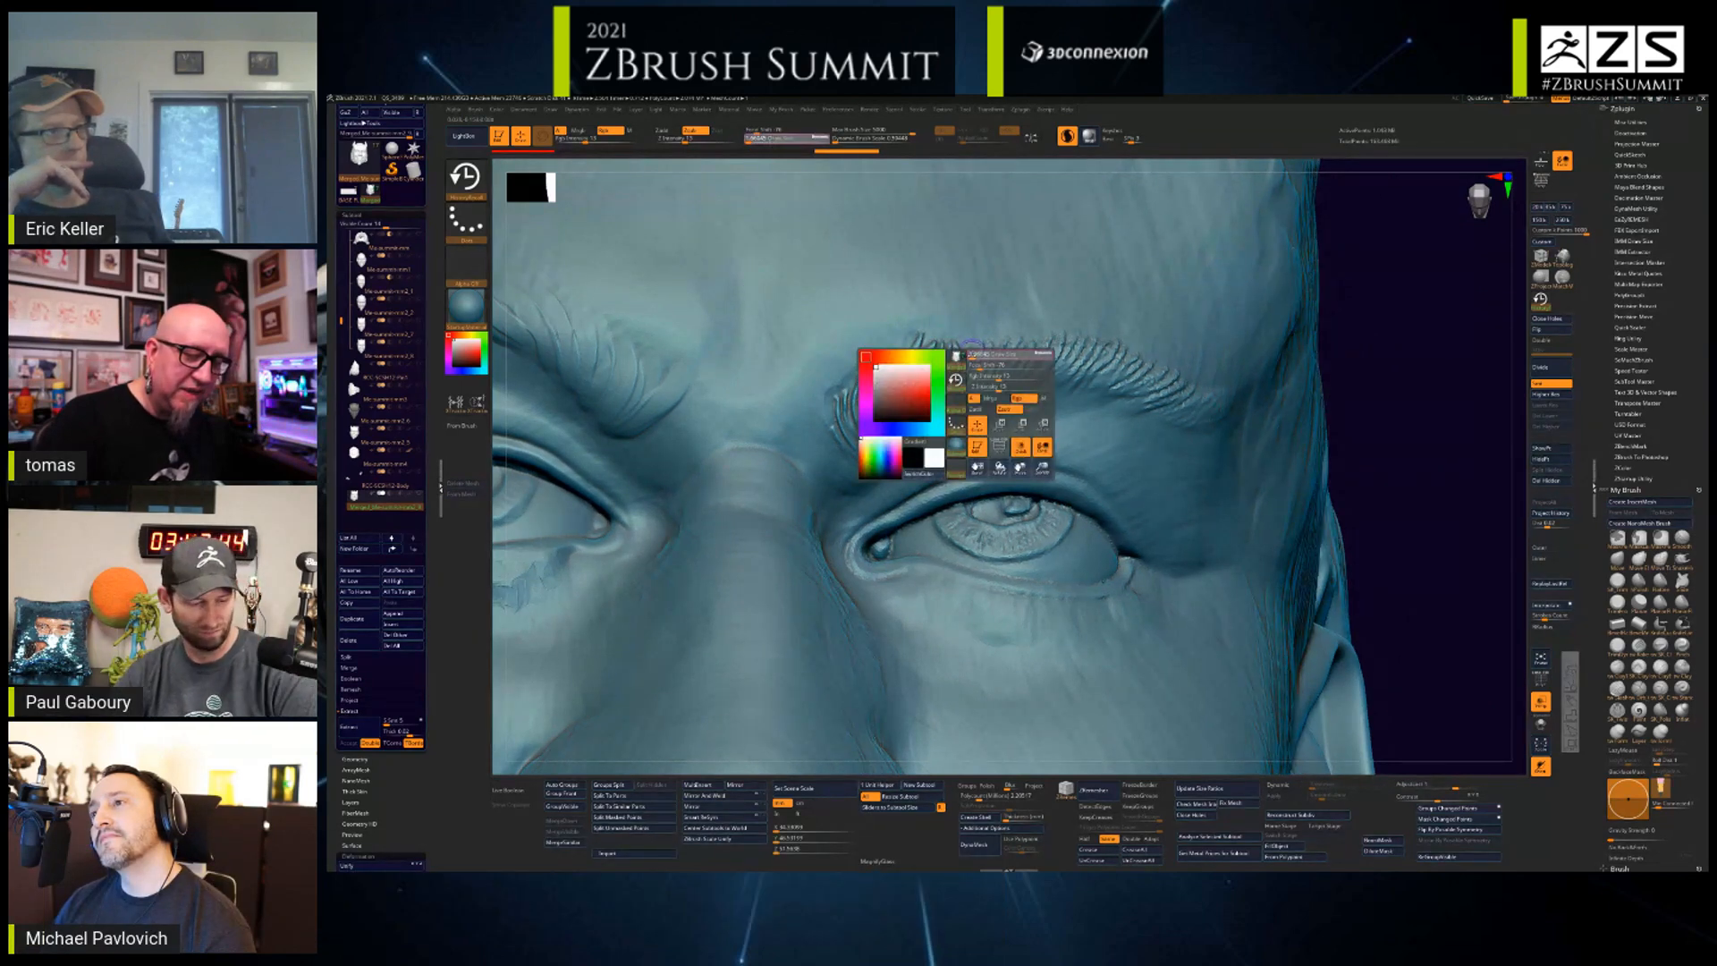
pyautogui.moveTo(933, 344); pyautogui.dragTo(923, 341, button='right')
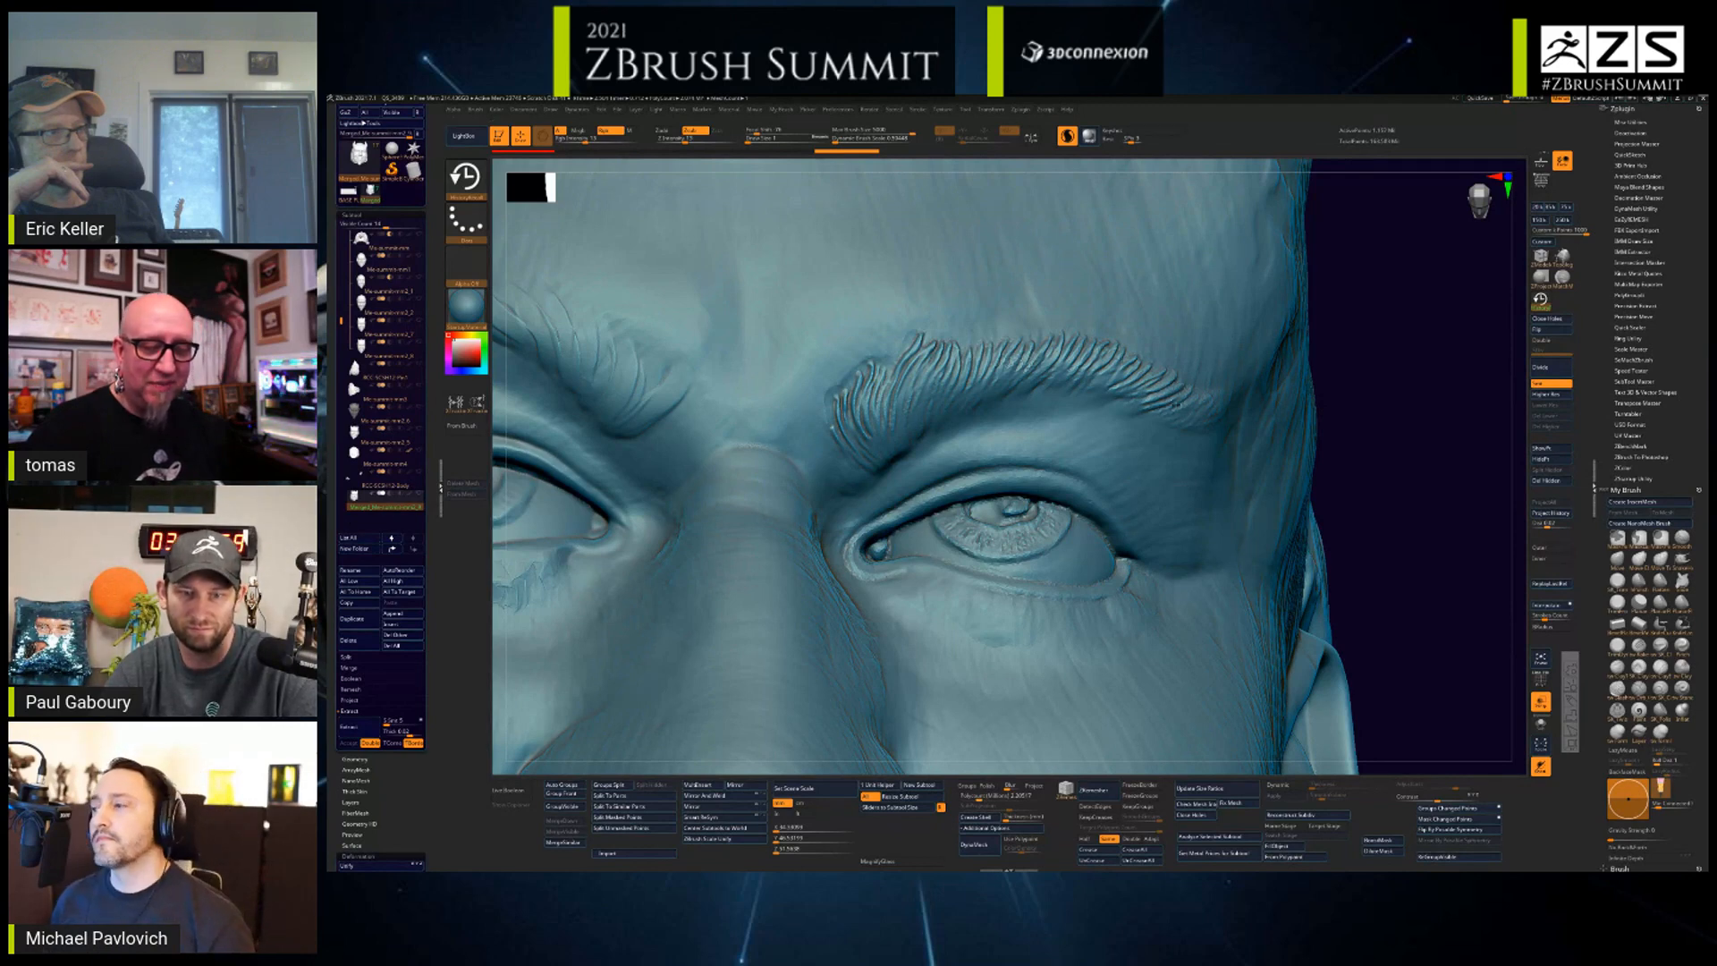
# - Refine the left eye's iris lines and recall the crease along its lower eyelid
pyautogui.hotkey('ctrl', 'shift', 'z')
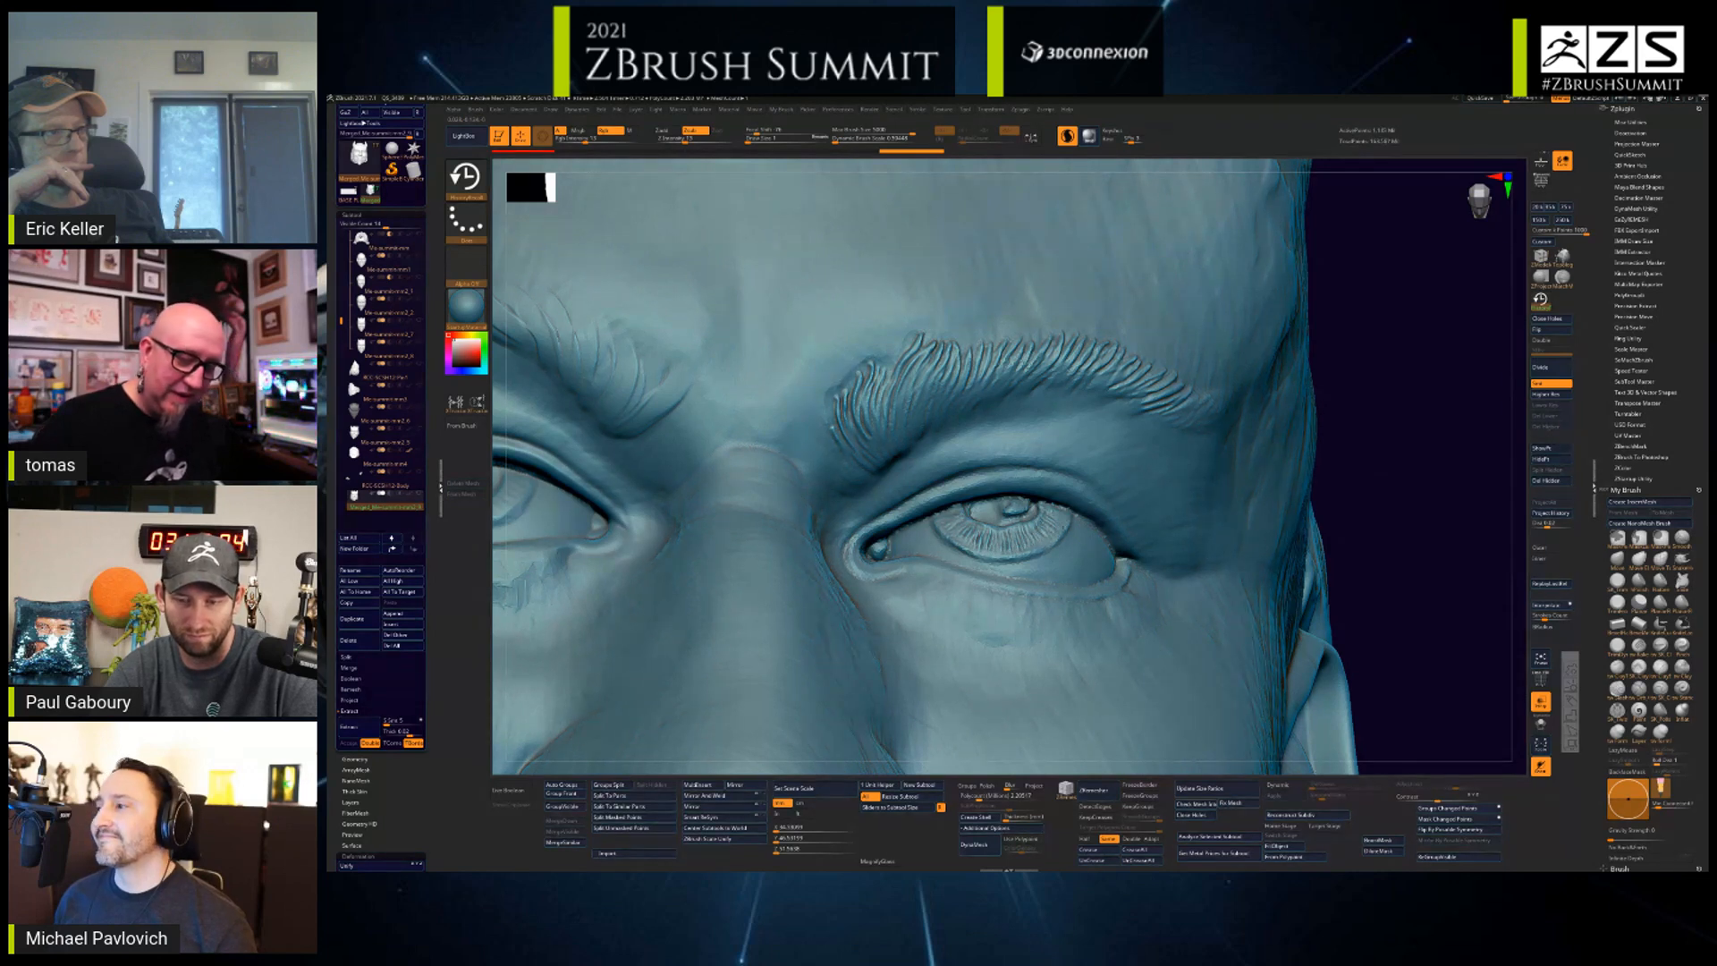
pyautogui.hotkey('ctrl', 'shift', 'z')
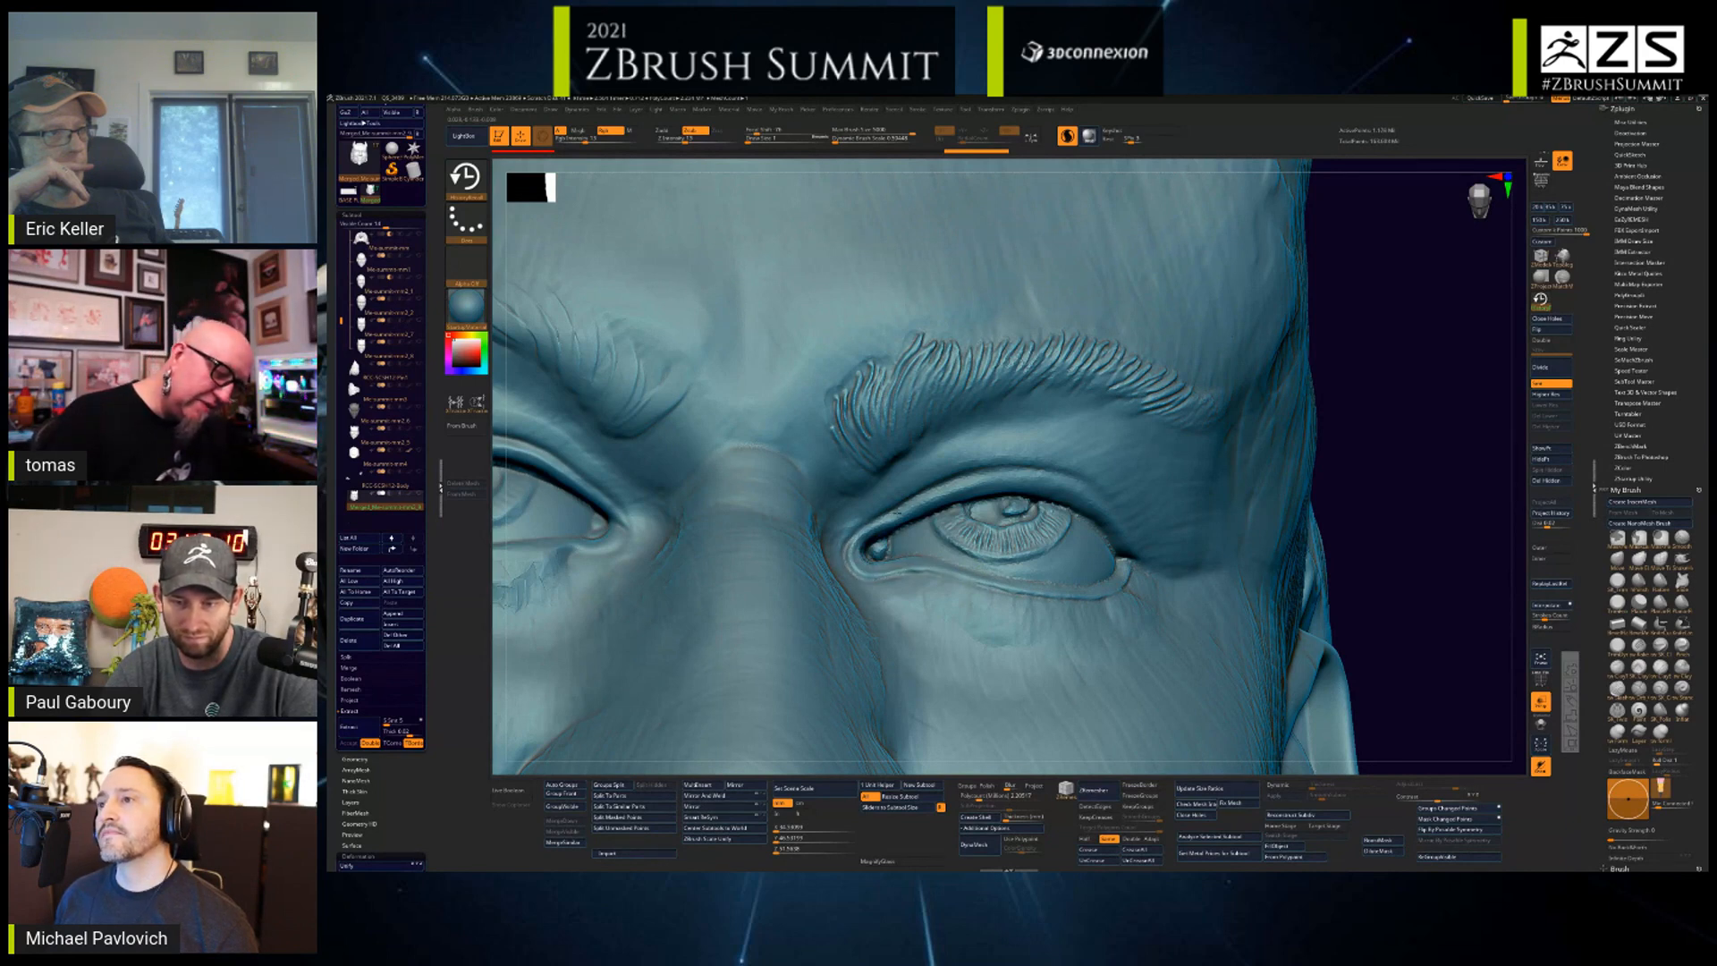
pyautogui.hotkey('ctrl', 'shift', 'z')
pyautogui.hotkey('ctrl', 'z')
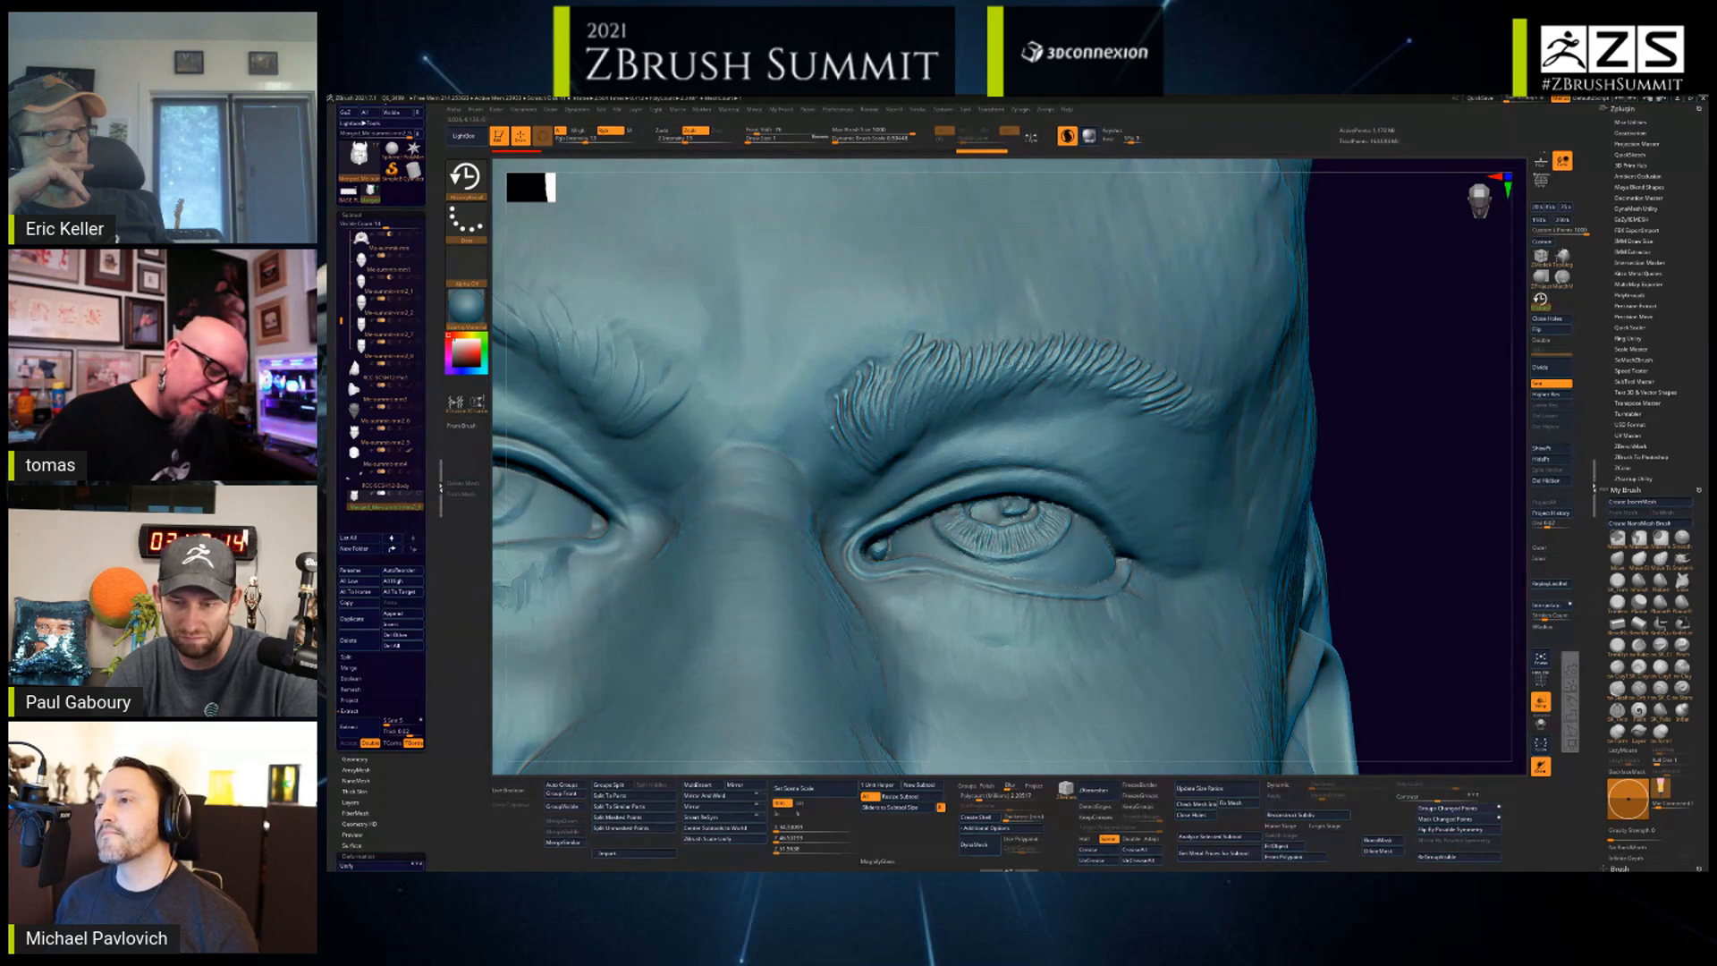
pyautogui.hotkey('ctrl', 'shift', 'z')
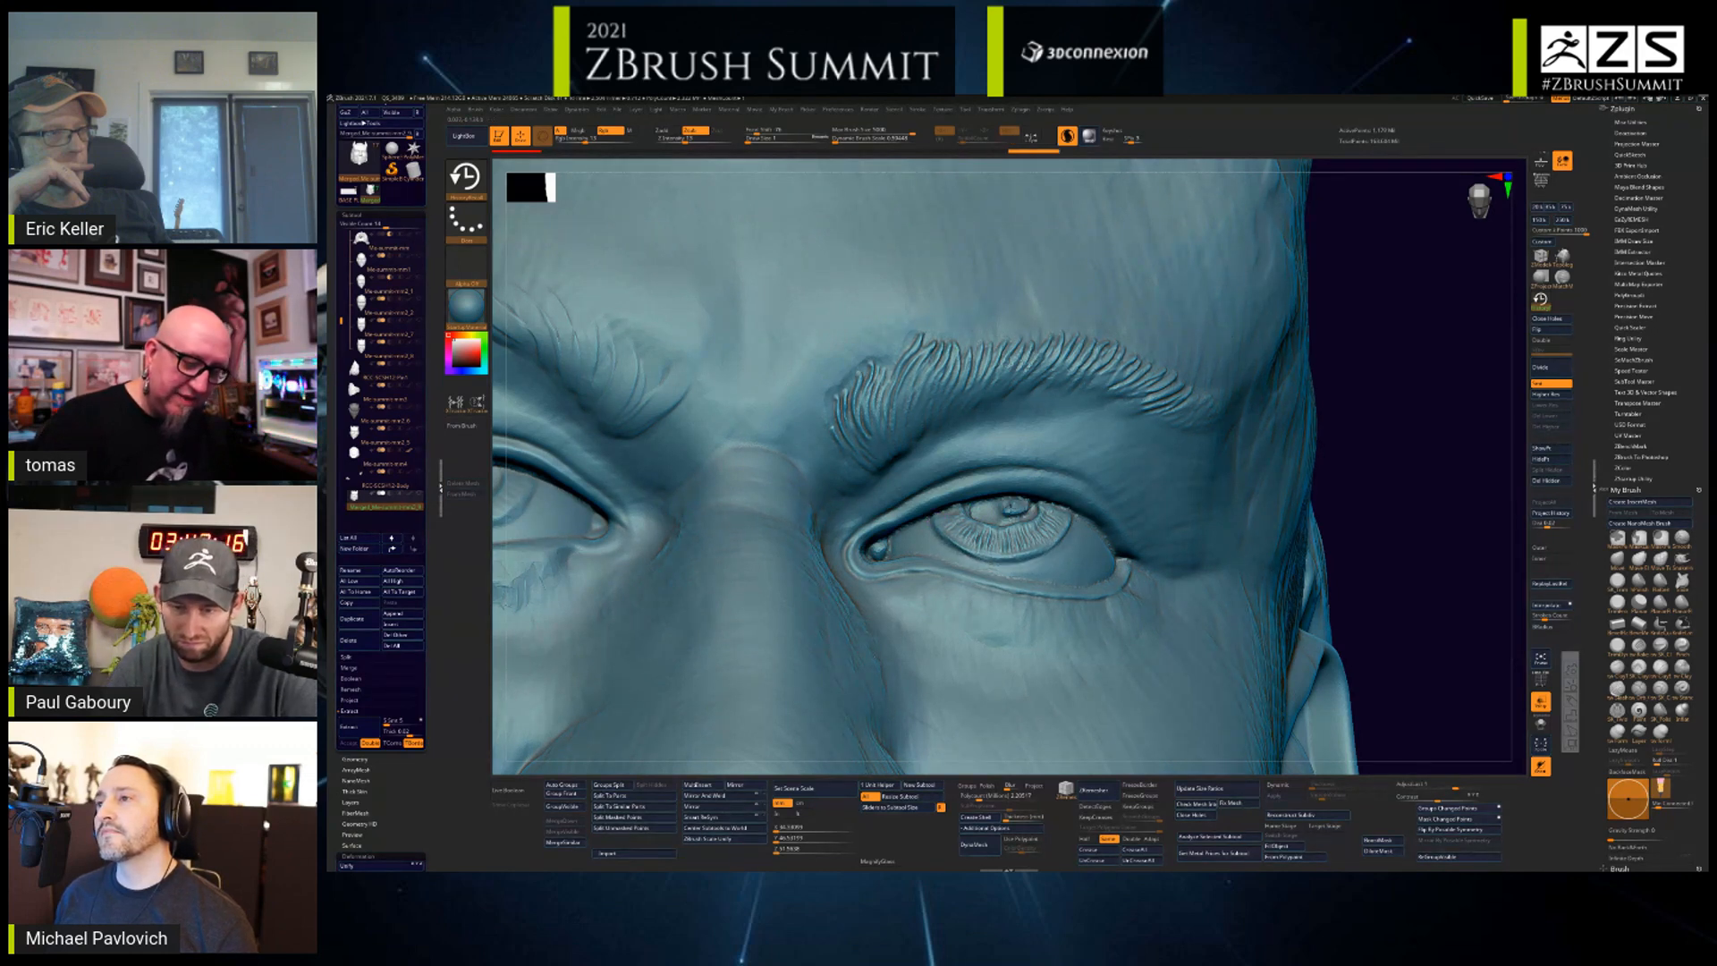
pyautogui.hotkey('ctrl', 'shift', 'z')
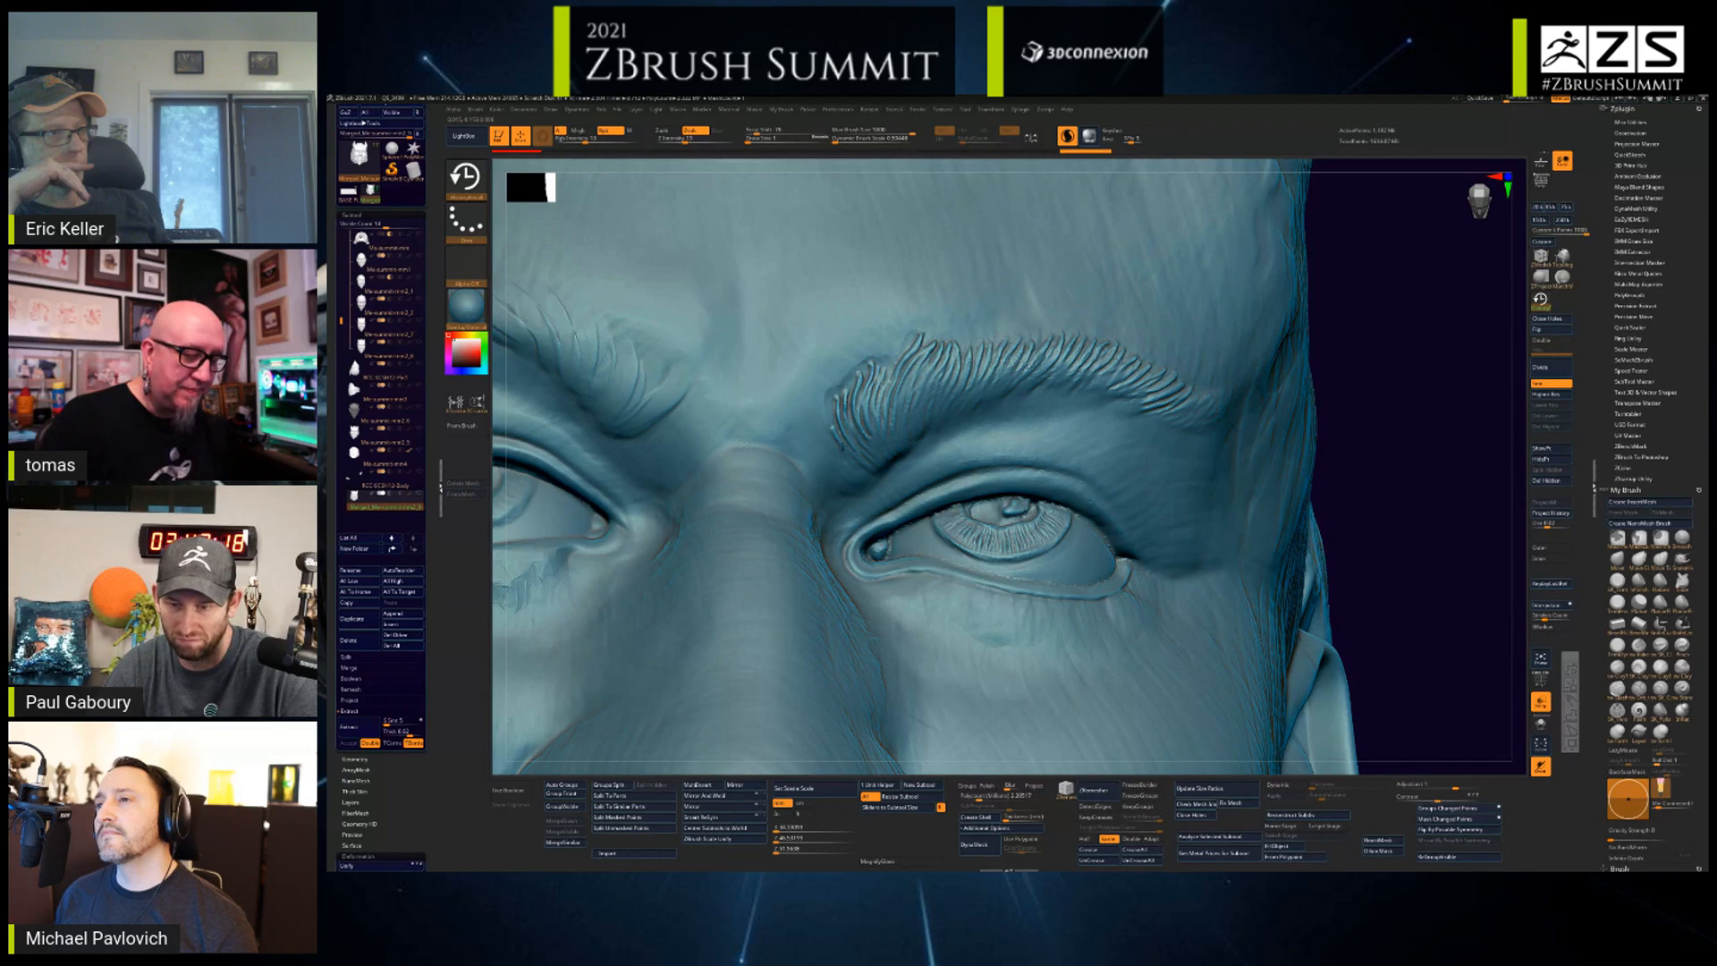
pyautogui.hotkey('ctrl', 'shift', 'z')
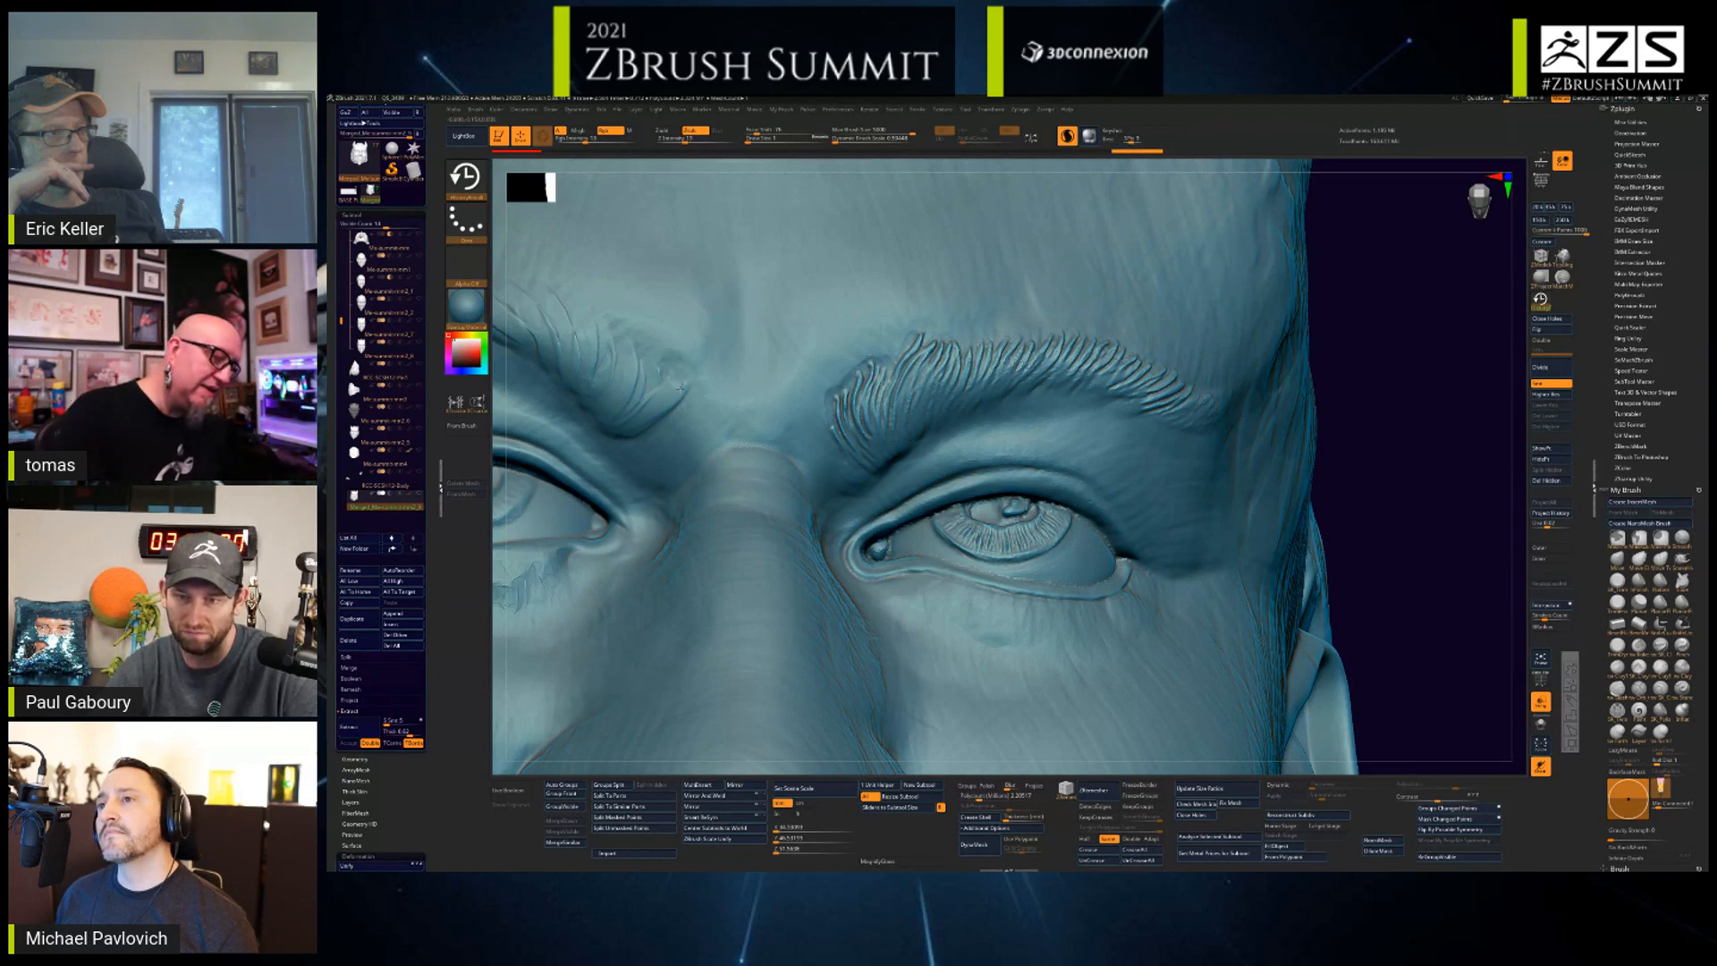
# - Adjust the brush settings and recall the hair strands along the head's right eyebrow, starting from its inner end
pyautogui.moveTo(659, 375); pyautogui.dragTo(646, 403)
pyautogui.moveTo(981, 440)
pyautogui.keyDown('alt'); pyautogui.mouseDown(button='right')
pyautogui.moveTo(1027, 489)
pyautogui.moveTo(1147, 480)
pyautogui.mouseUp(button='right'); pyautogui.keyUp('alt')
pyautogui.press('space')
pyautogui.moveTo(838, 436); pyautogui.dragTo(843, 436)
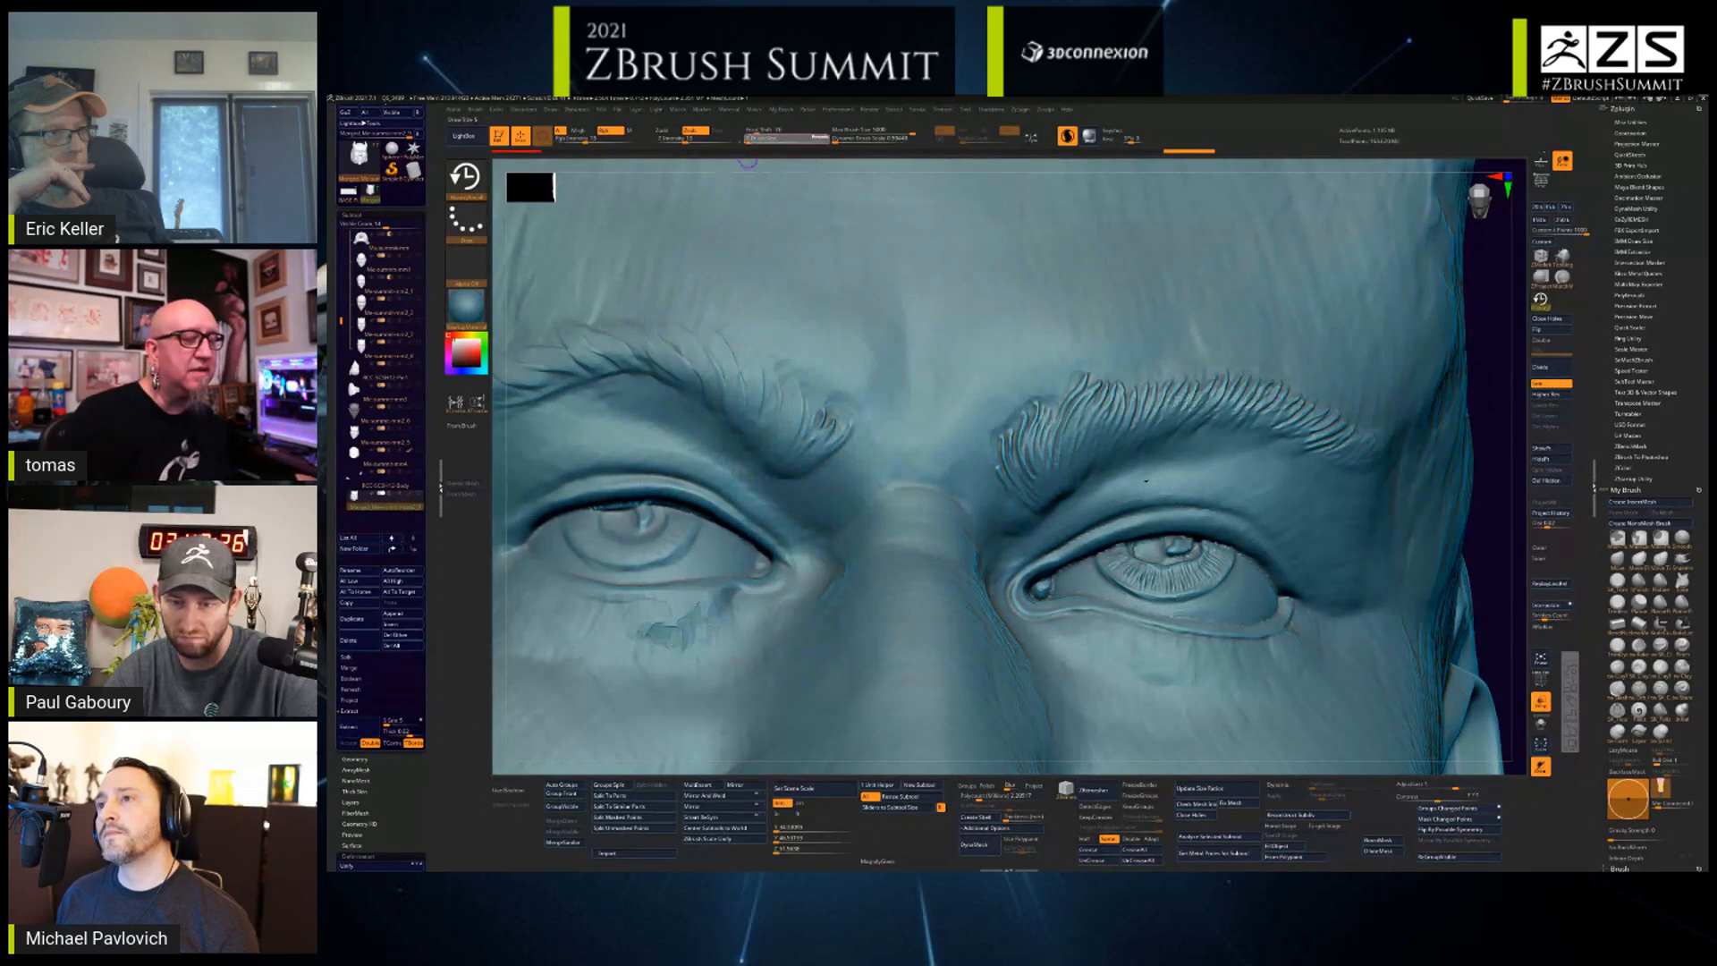
pyautogui.press('space')
pyautogui.write('1')
pyautogui.press('Return')
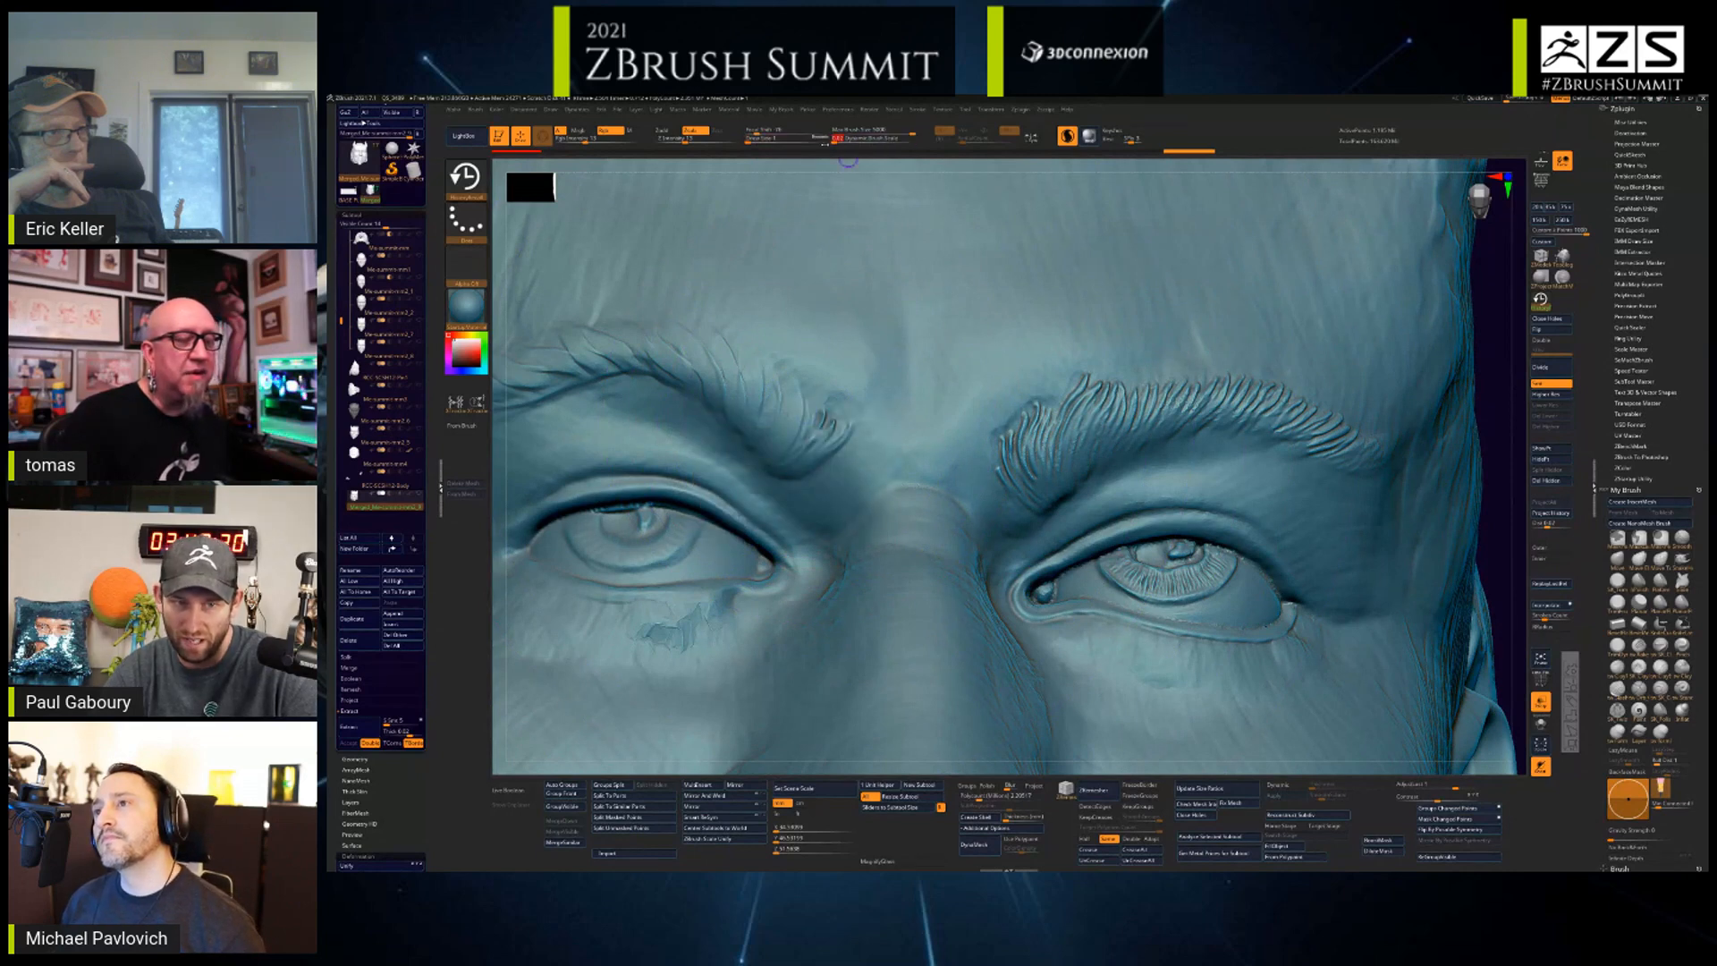
pyautogui.press('space')
pyautogui.moveTo(827, 408); pyautogui.dragTo(839, 408)
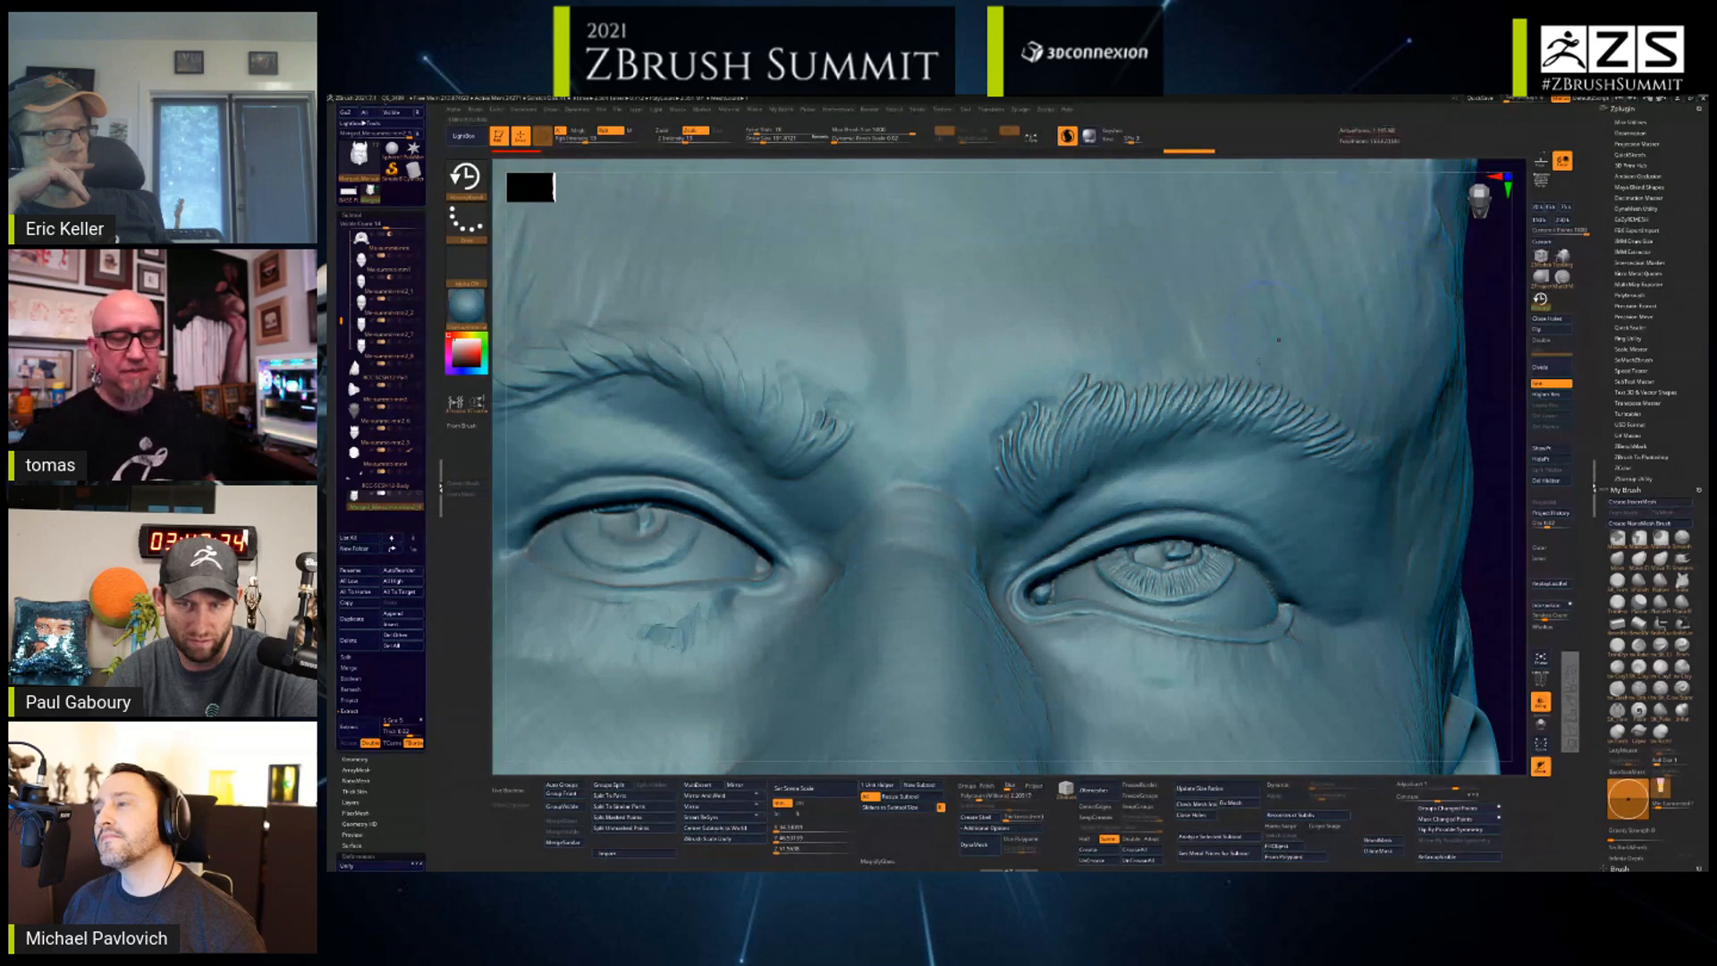
pyautogui.moveTo(832, 431)
pyautogui.mouseDown()
pyautogui.moveTo(729, 367)
pyautogui.moveTo(572, 353)
pyautogui.mouseUp()
pyautogui.press('space')
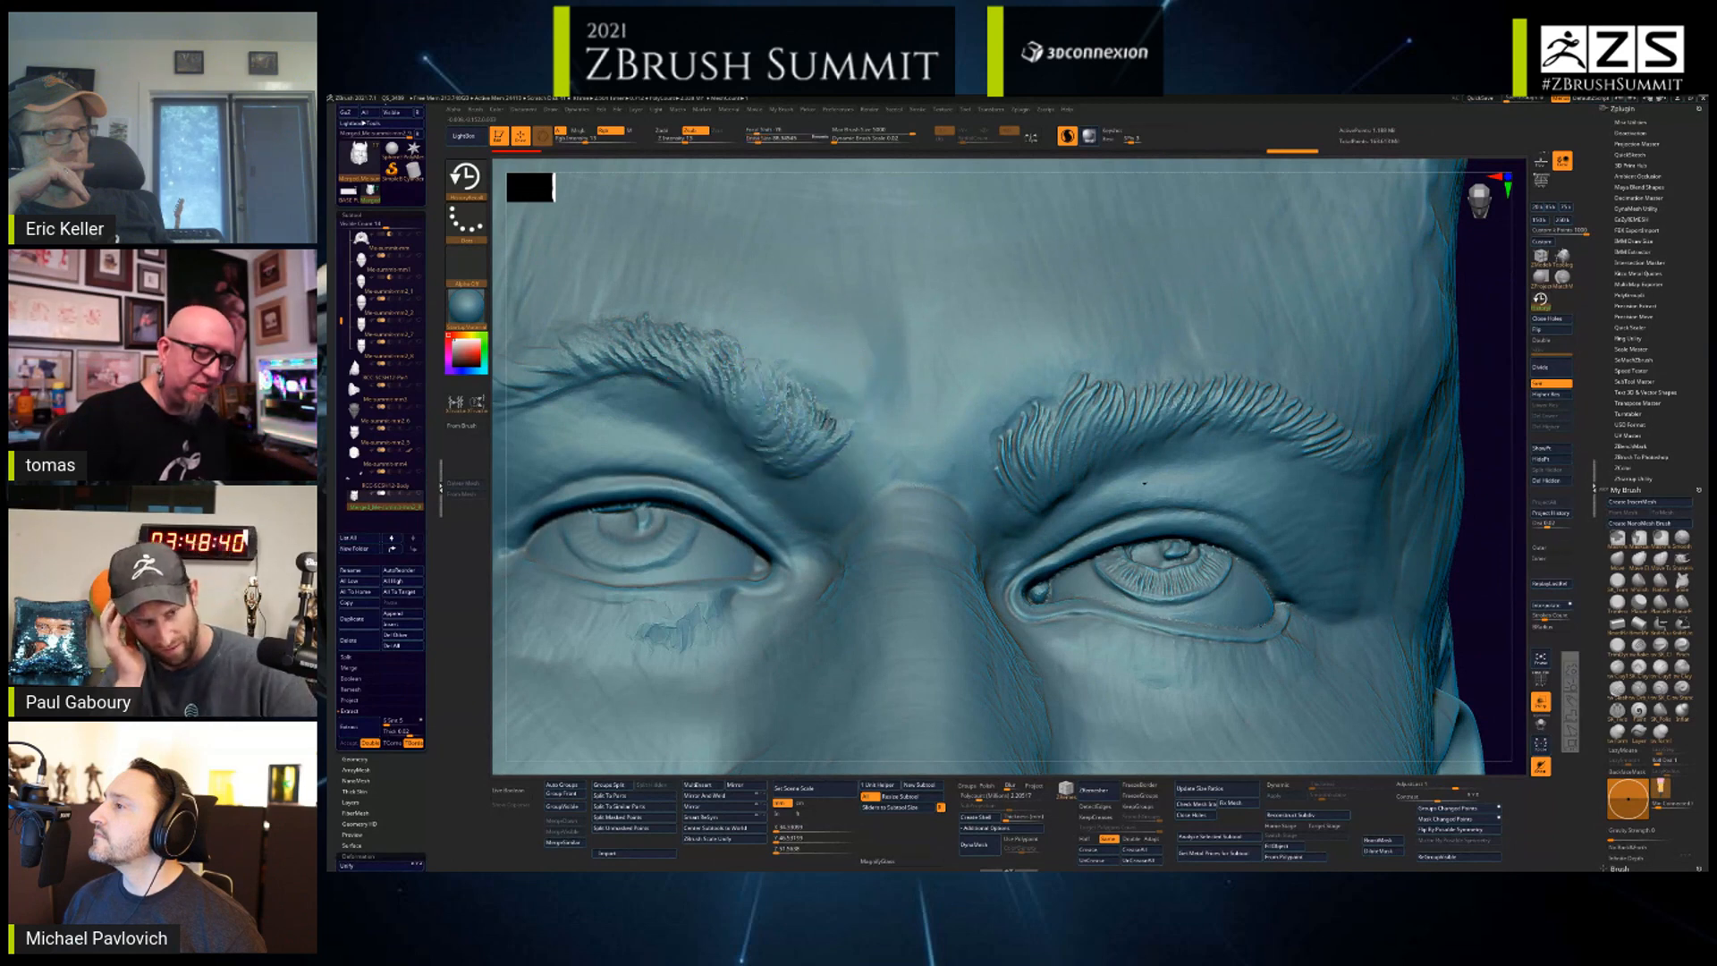
pyautogui.moveTo(801, 403)
pyautogui.mouseDown()
pyautogui.moveTo(711, 338)
pyautogui.moveTo(626, 327)
pyautogui.mouseUp()
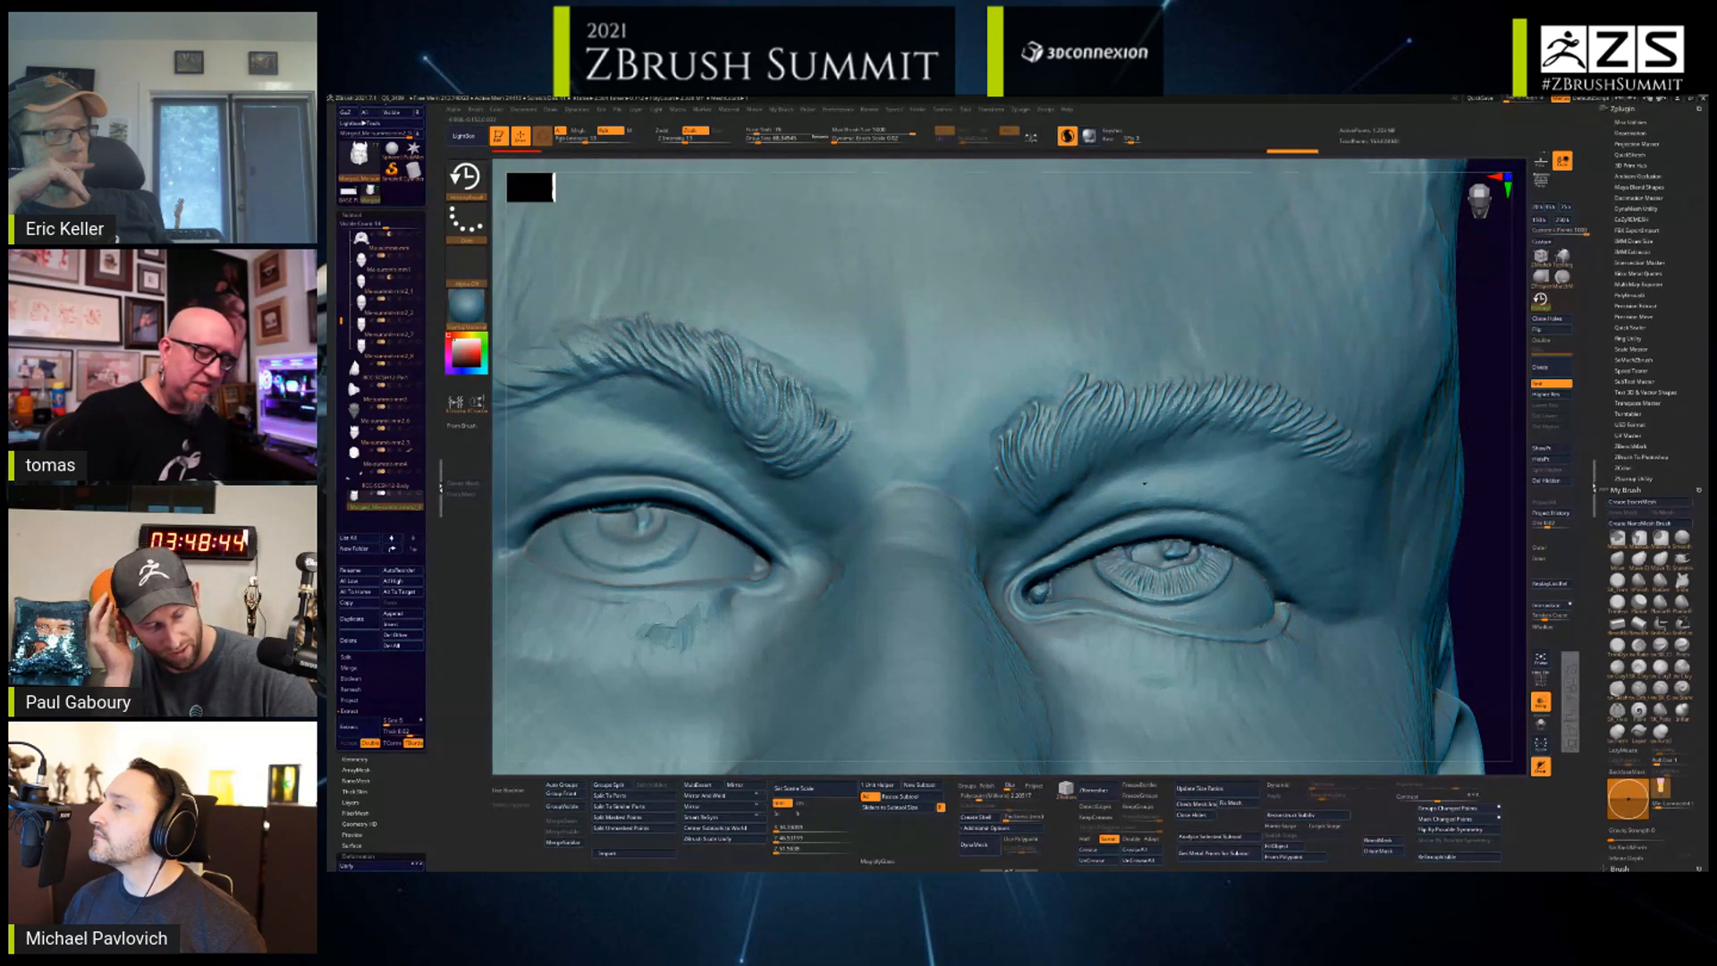
# - Readjust the brush and extend the recalled hair detail toward the outer ends of both eyebrows
pyautogui.press('space')
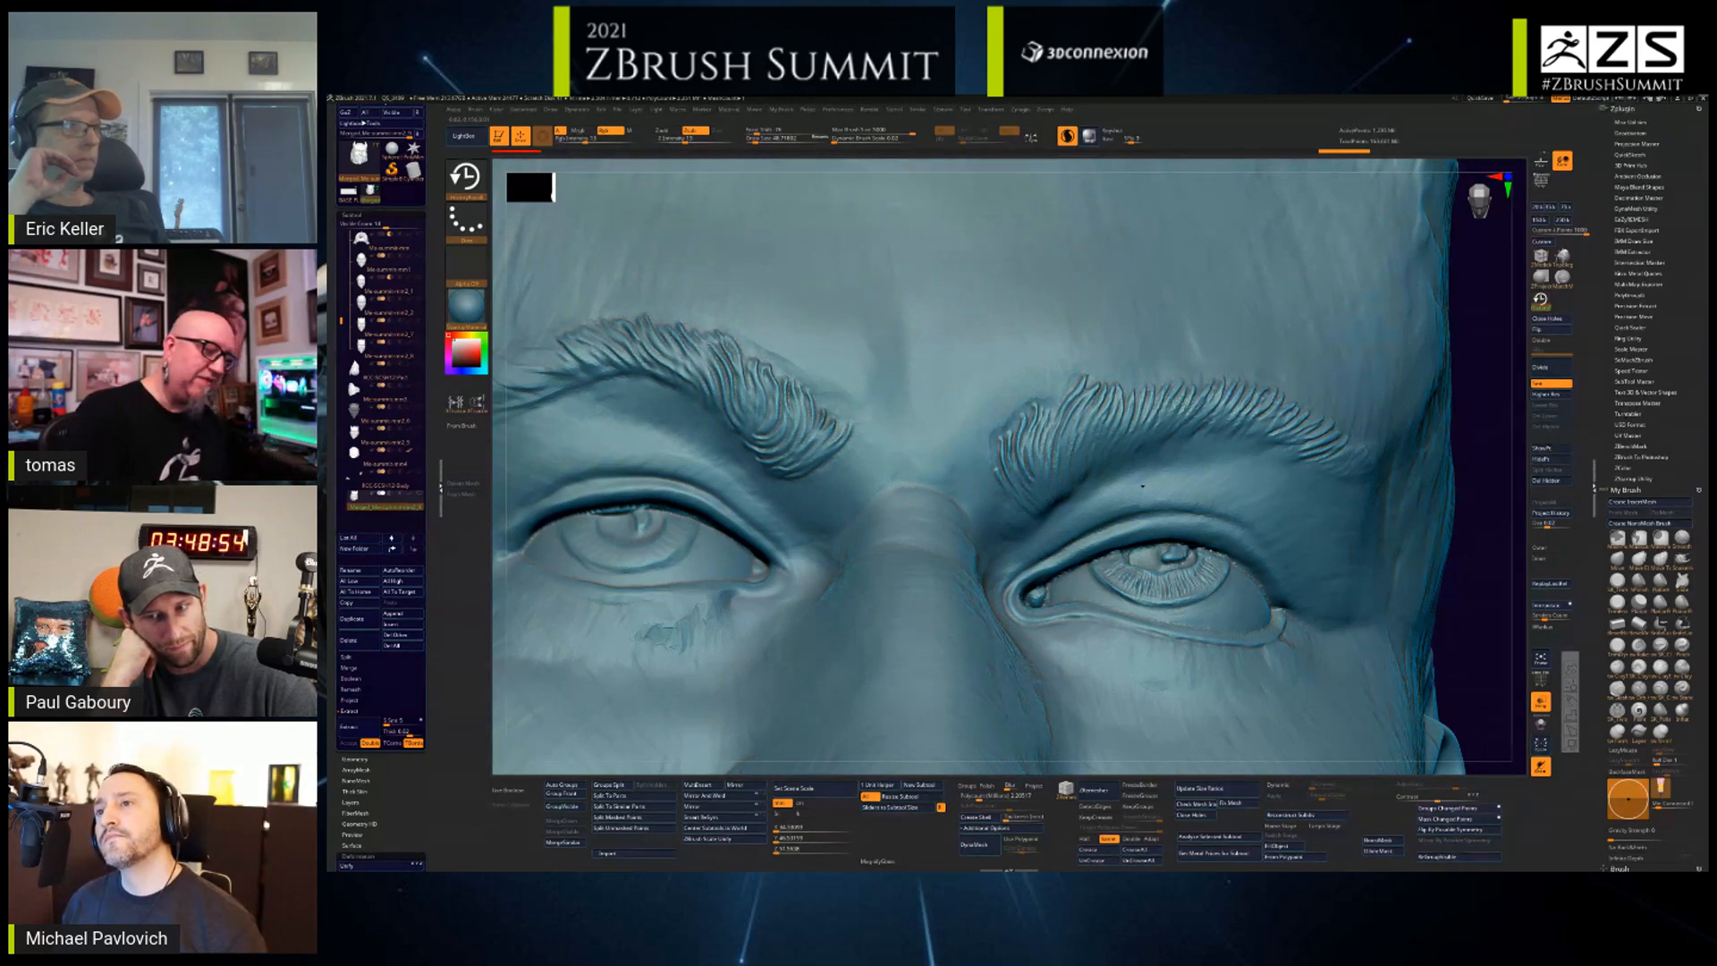
pyautogui.keyDown('alt'); pyautogui.moveTo(1480, 580); pyautogui.dragTo(1557, 574); pyautogui.keyUp('alt')
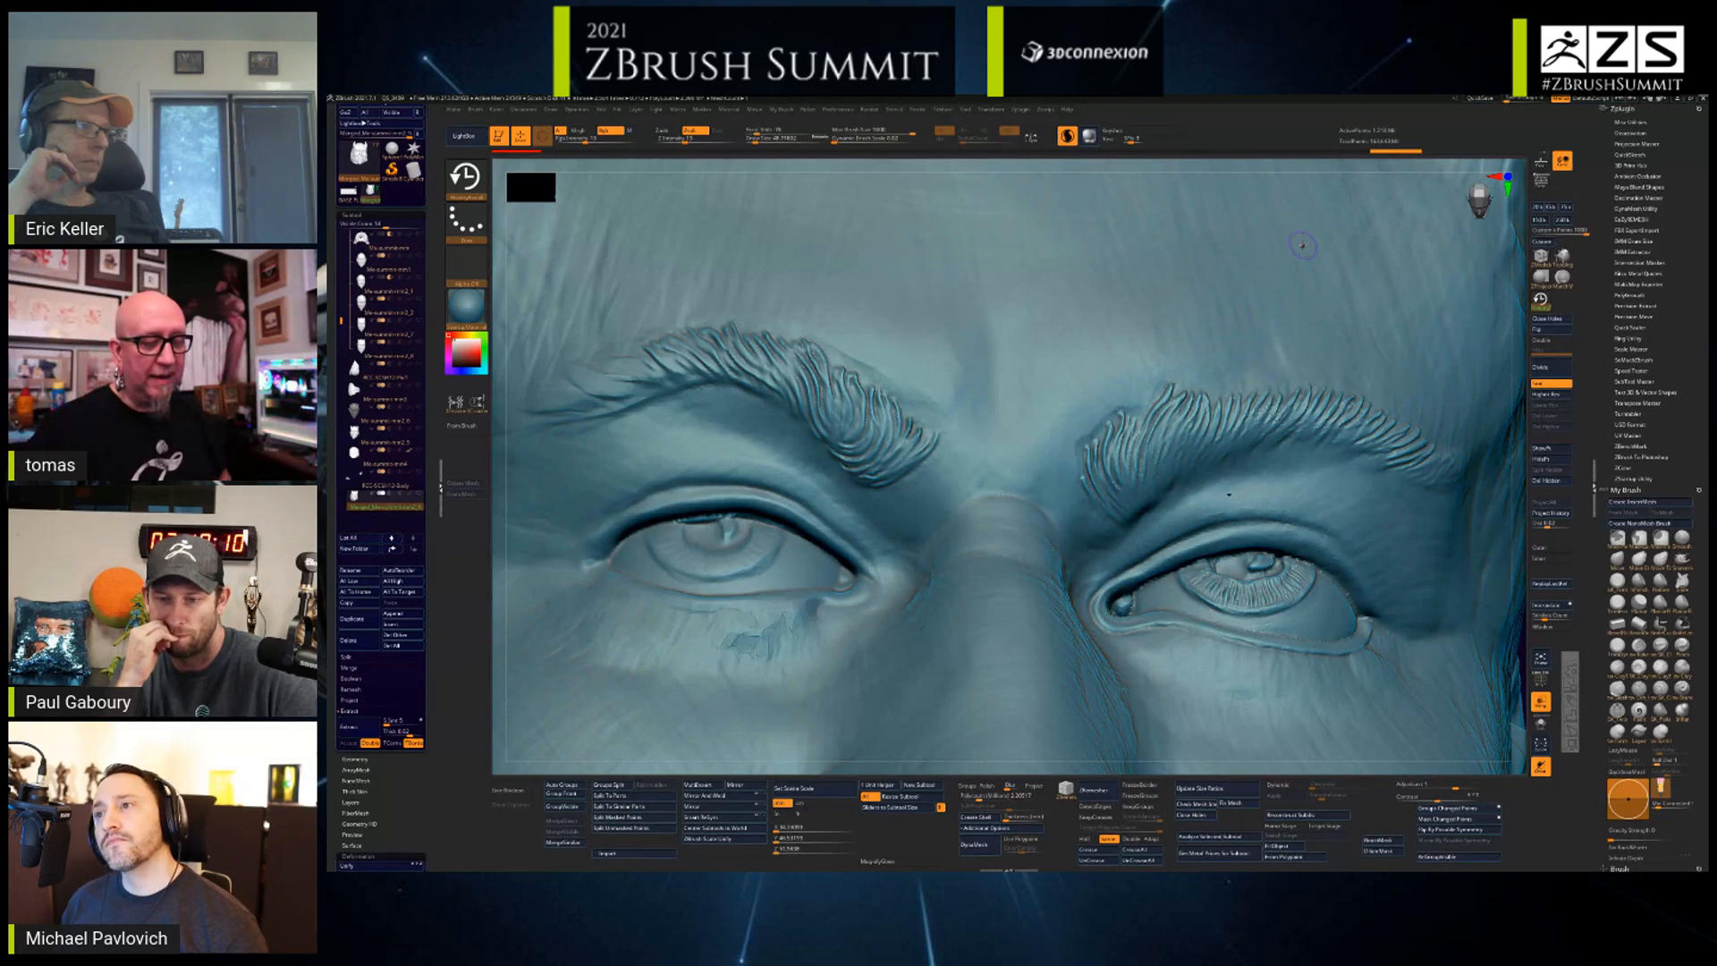
pyautogui.press('space')
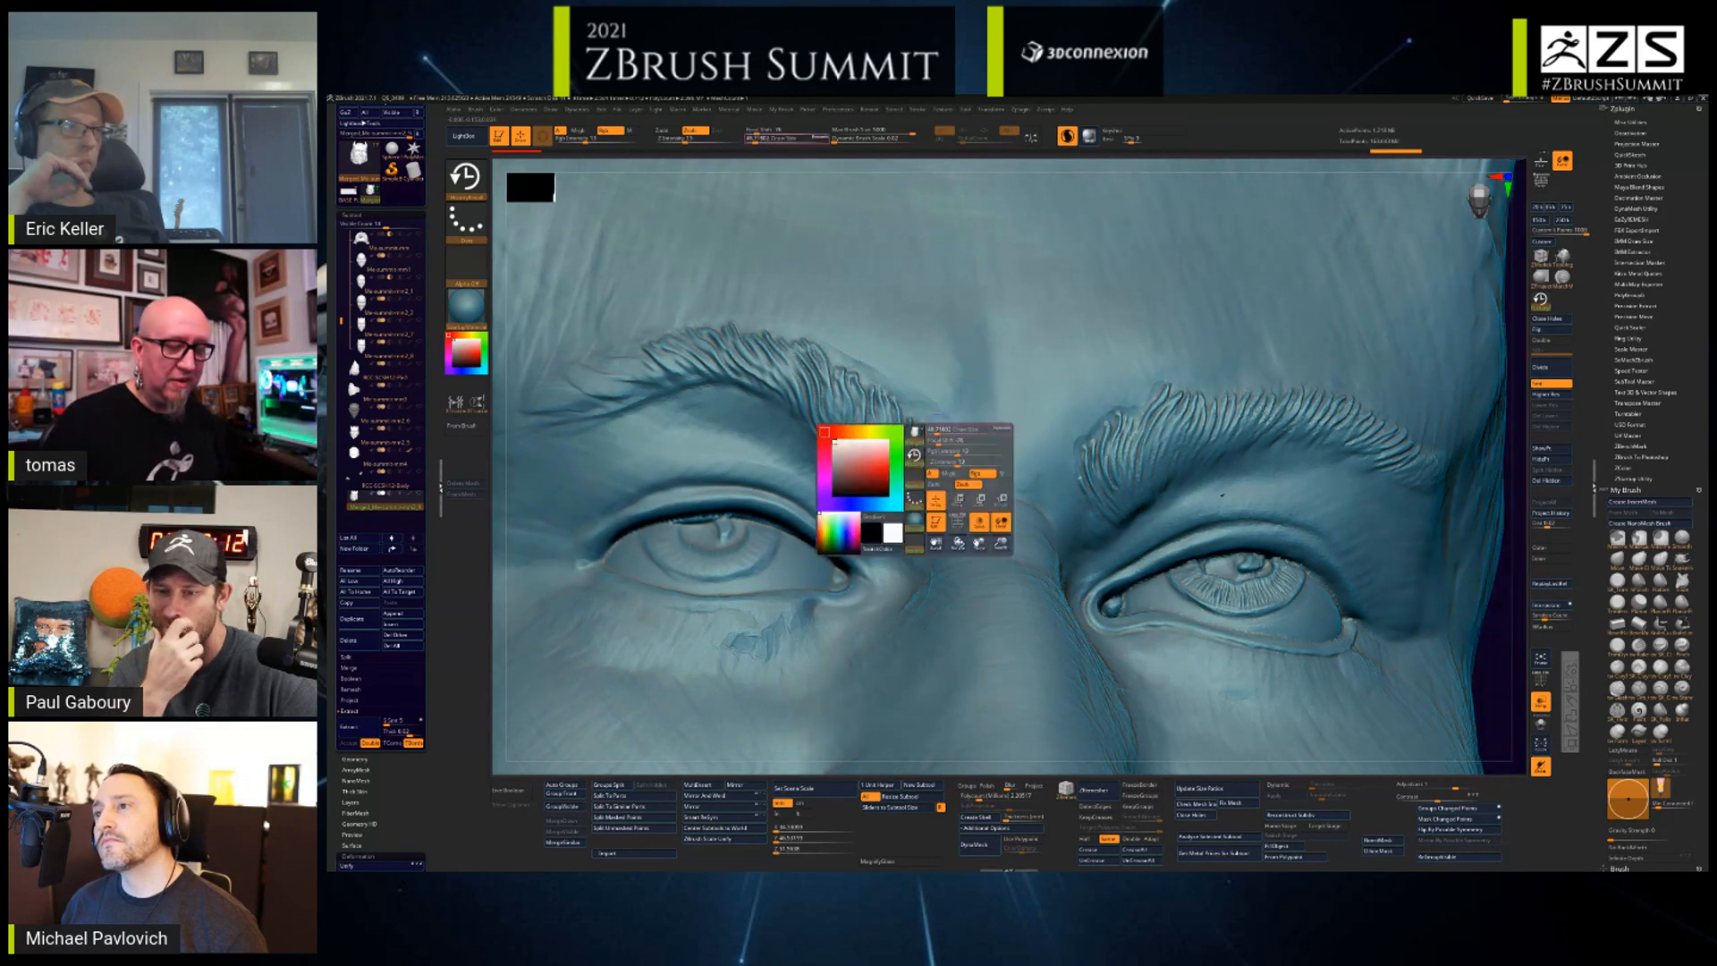
pyautogui.moveTo(937, 431); pyautogui.dragTo(941, 431)
pyautogui.moveTo(938, 432); pyautogui.dragTo(897, 433, button='right')
pyautogui.press('space')
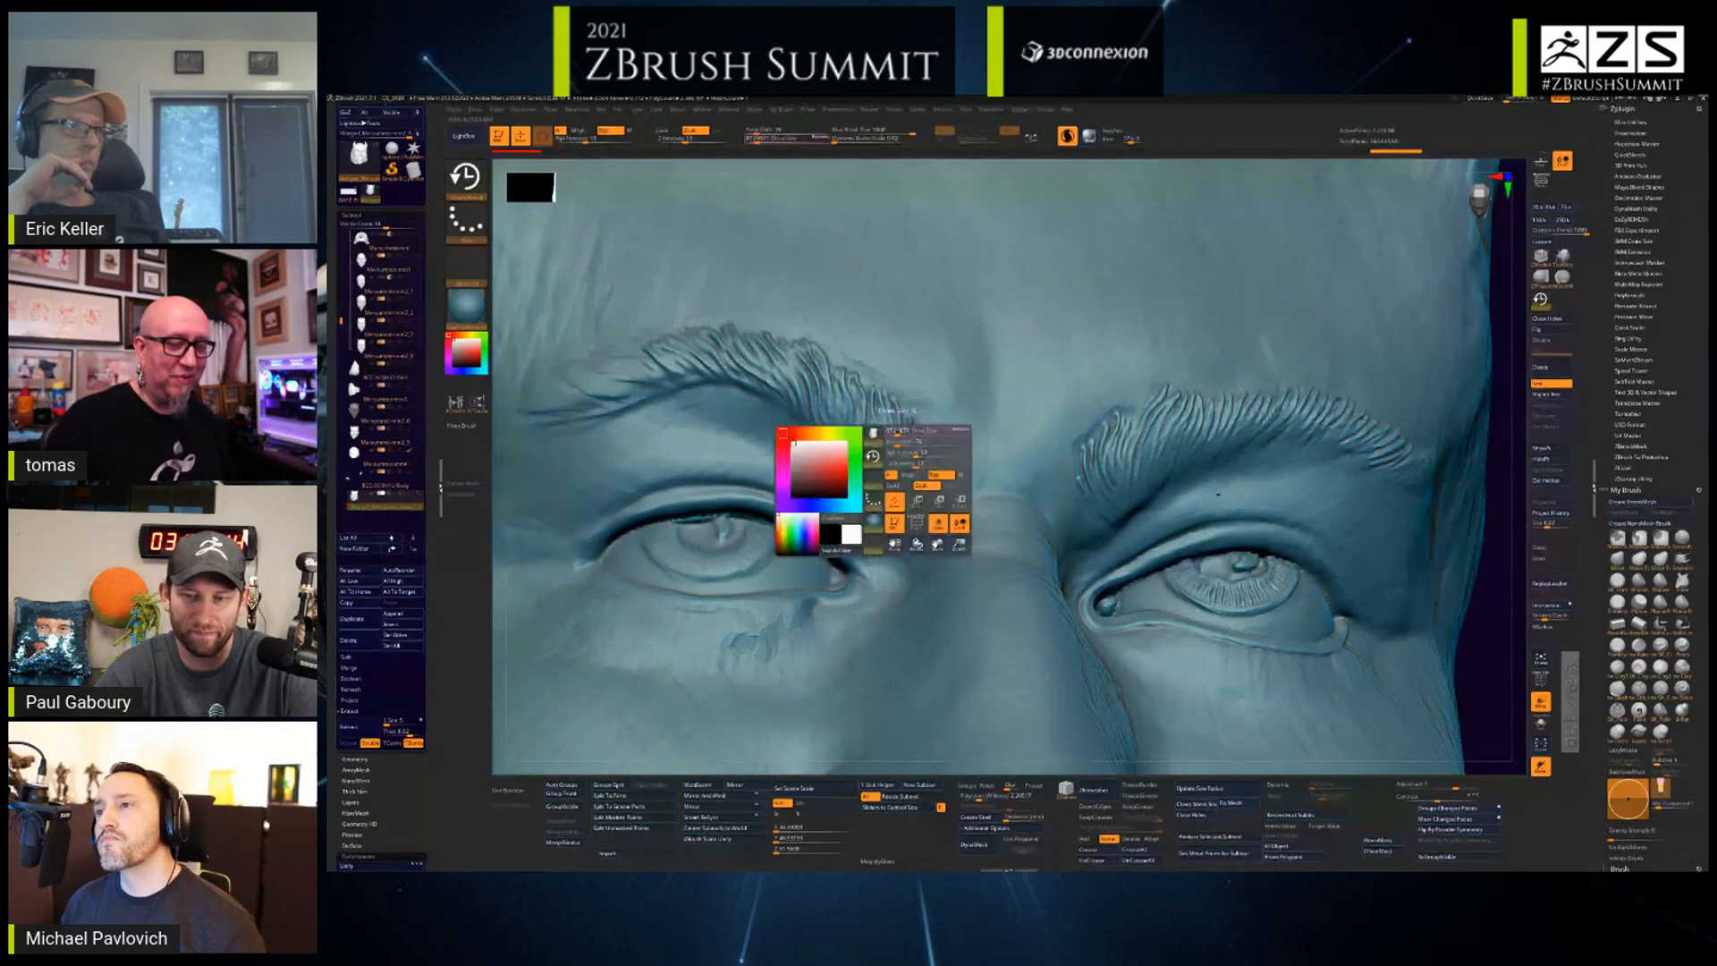
pyautogui.moveTo(897, 432); pyautogui.dragTo(892, 429)
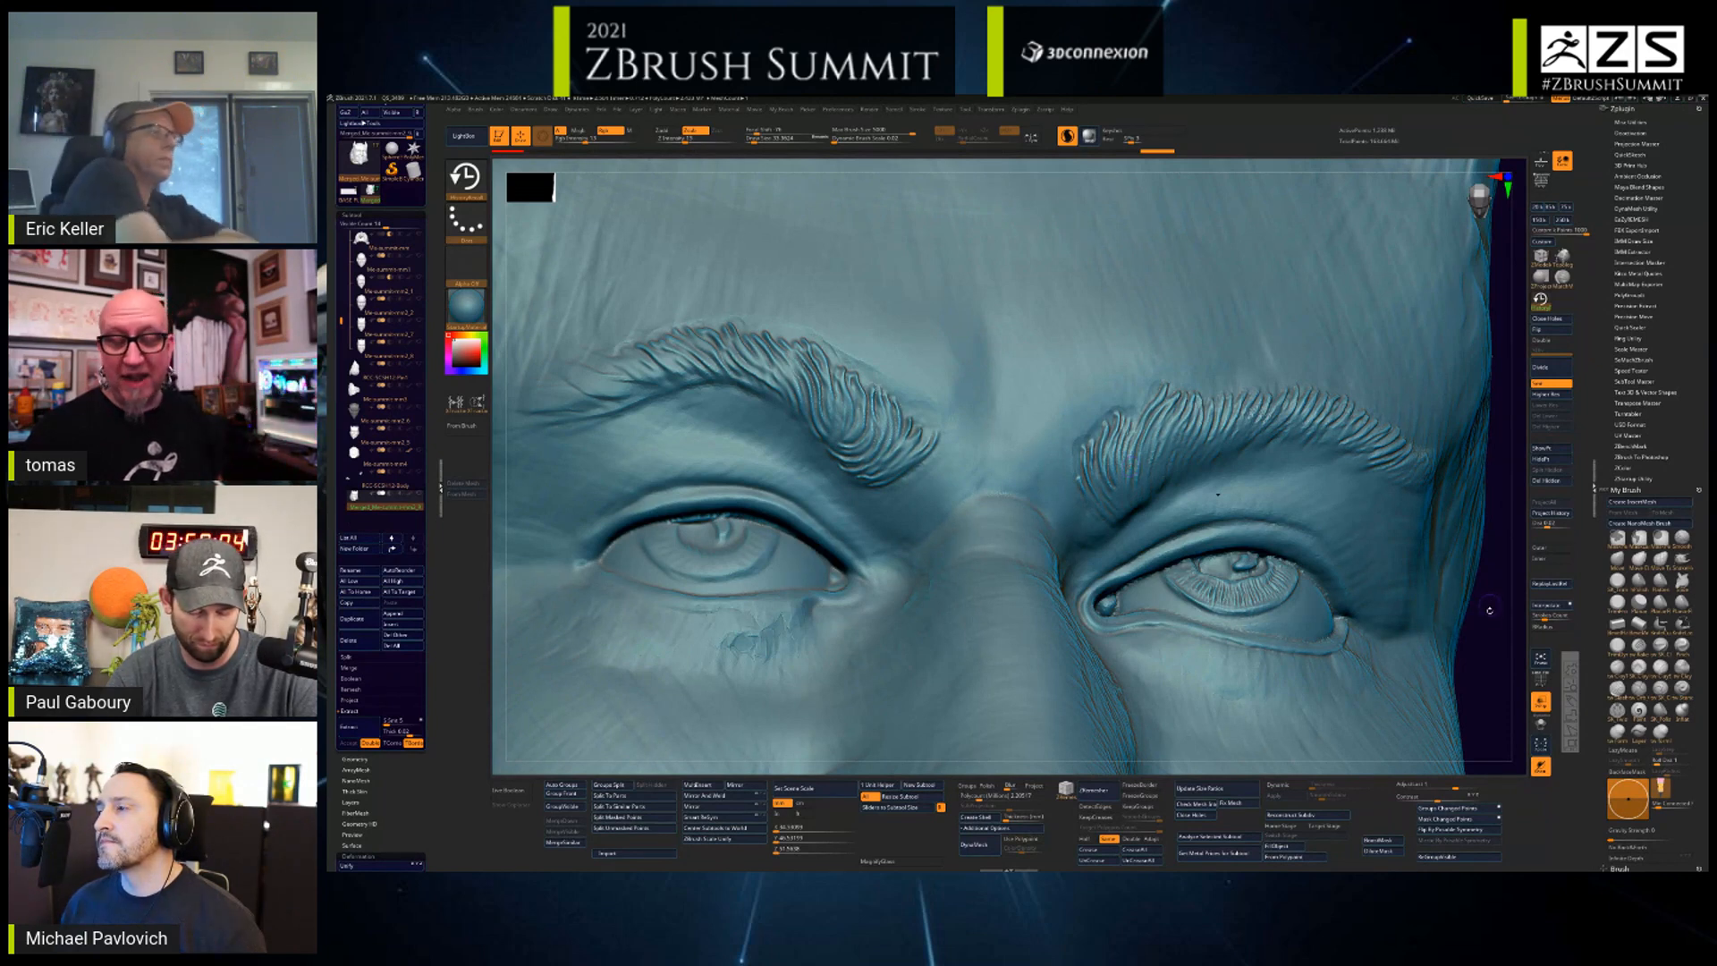
# - Resize the brush and recall the strand detail at the upper side edge of the goatee below the mouth
pyautogui.moveTo(1489, 611); pyautogui.dragTo(1451, 468)
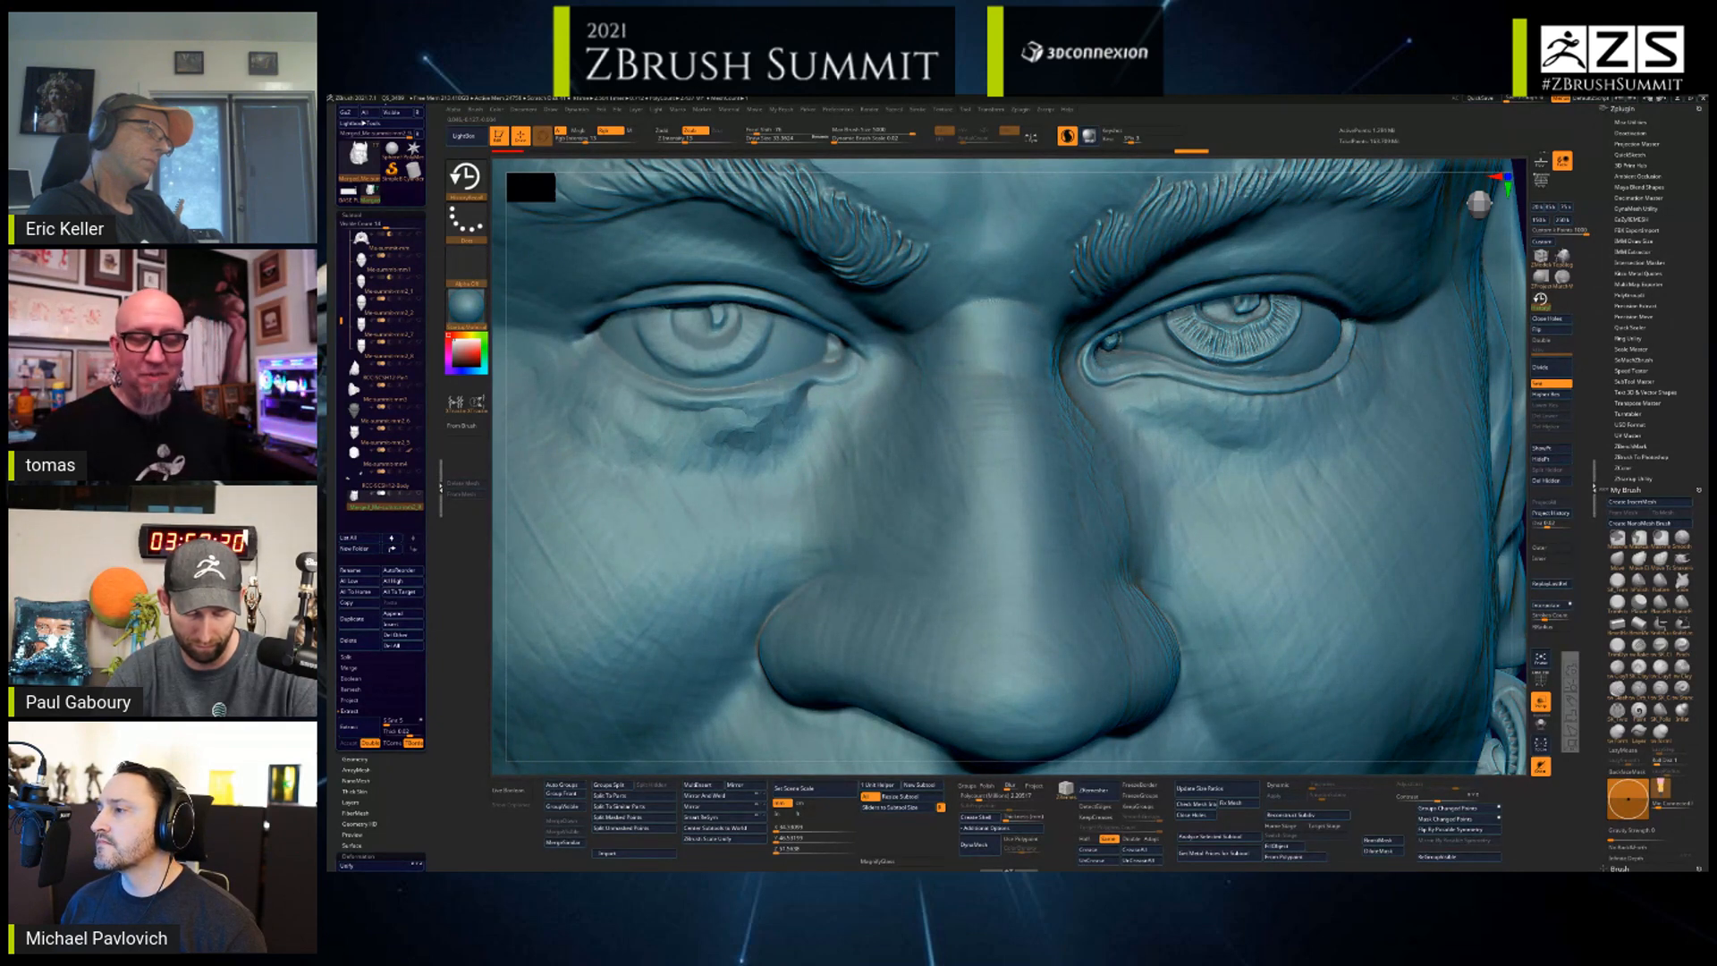
pyautogui.moveTo(1466, 626)
pyautogui.keyDown('ctrl'); pyautogui.mouseDown(button='right')
pyautogui.moveTo(1489, 486)
pyautogui.moveTo(1476, 559)
pyautogui.moveTo(1382, 504)
pyautogui.moveTo(1335, 516)
pyautogui.mouseUp(button='right'); pyautogui.keyUp('ctrl')
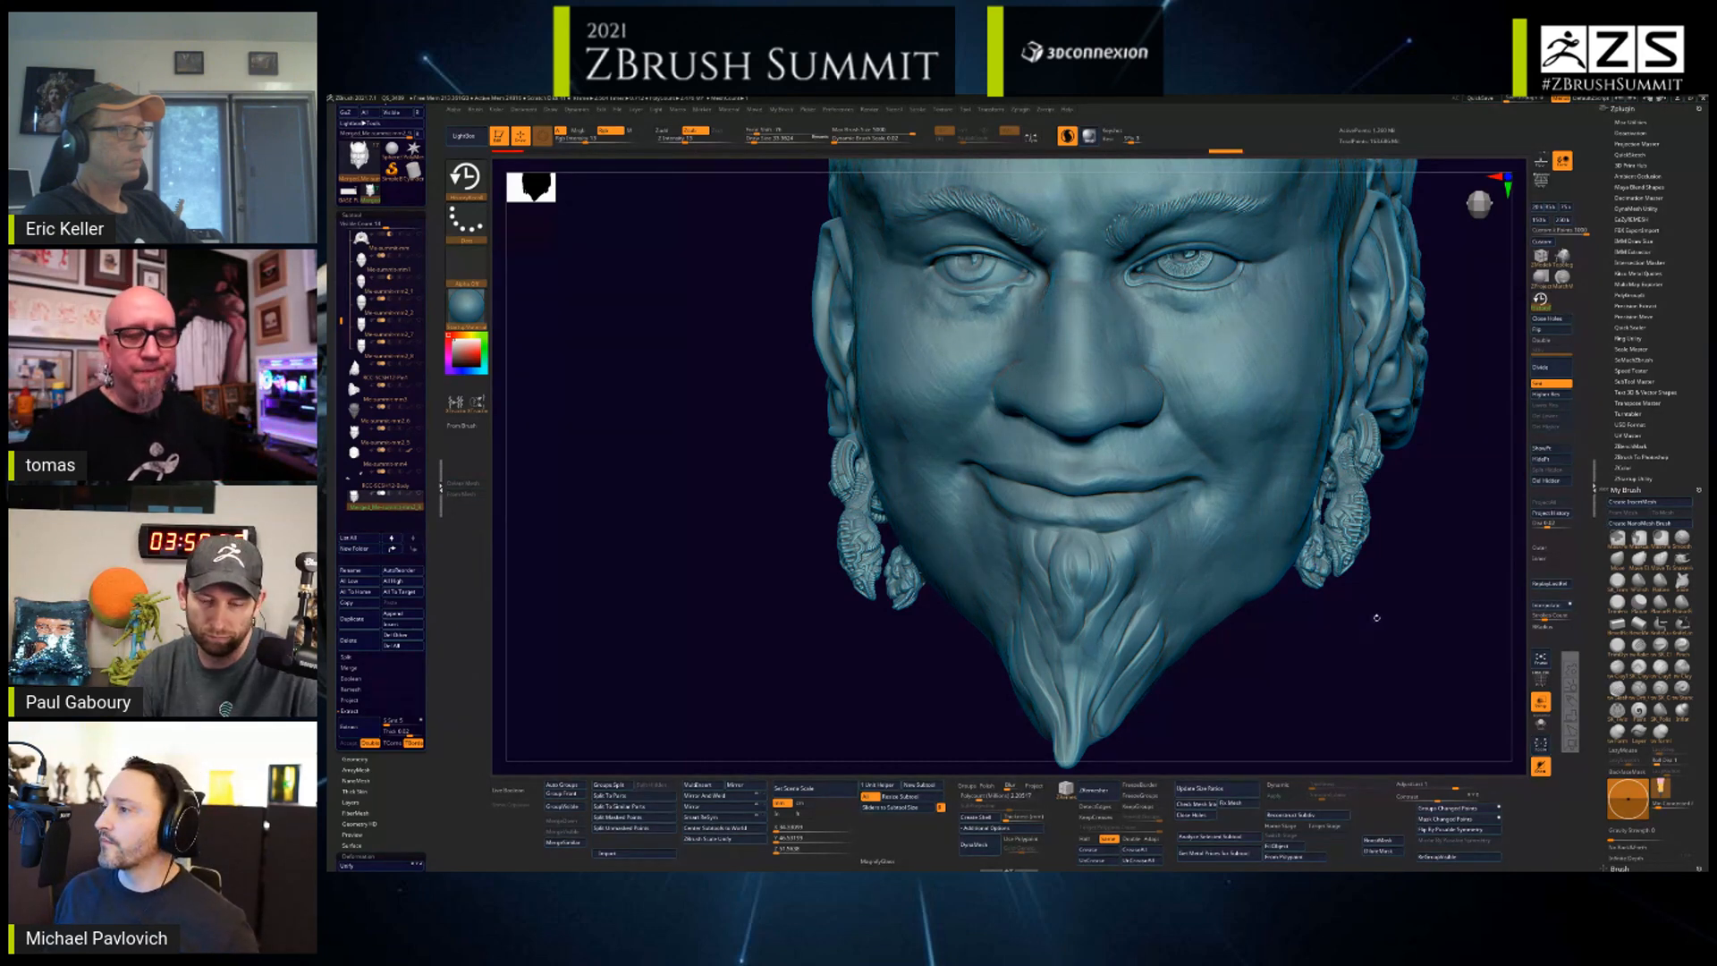
pyautogui.moveTo(1382, 619)
pyautogui.mouseDown()
pyautogui.moveTo(1345, 621)
pyautogui.moveTo(1322, 588)
pyautogui.mouseUp()
pyautogui.press('space')
pyautogui.moveTo(1093, 502); pyautogui.dragTo(1091, 500)
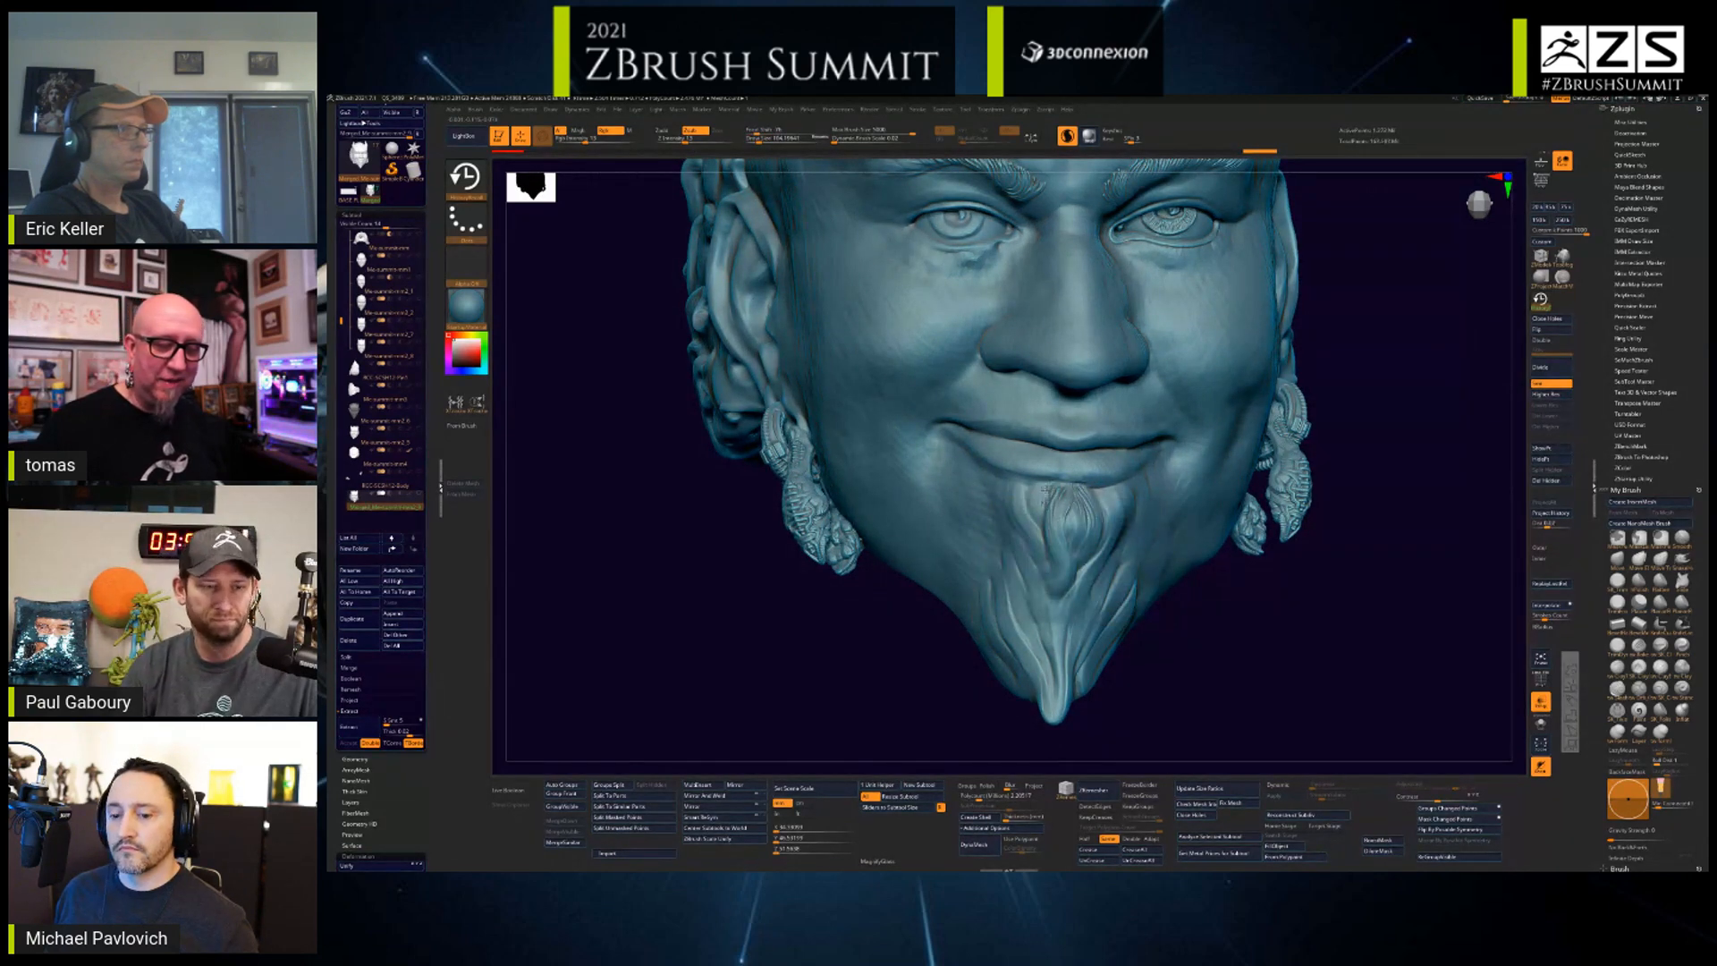
pyautogui.moveTo(1012, 511); pyautogui.dragTo(1017, 546)
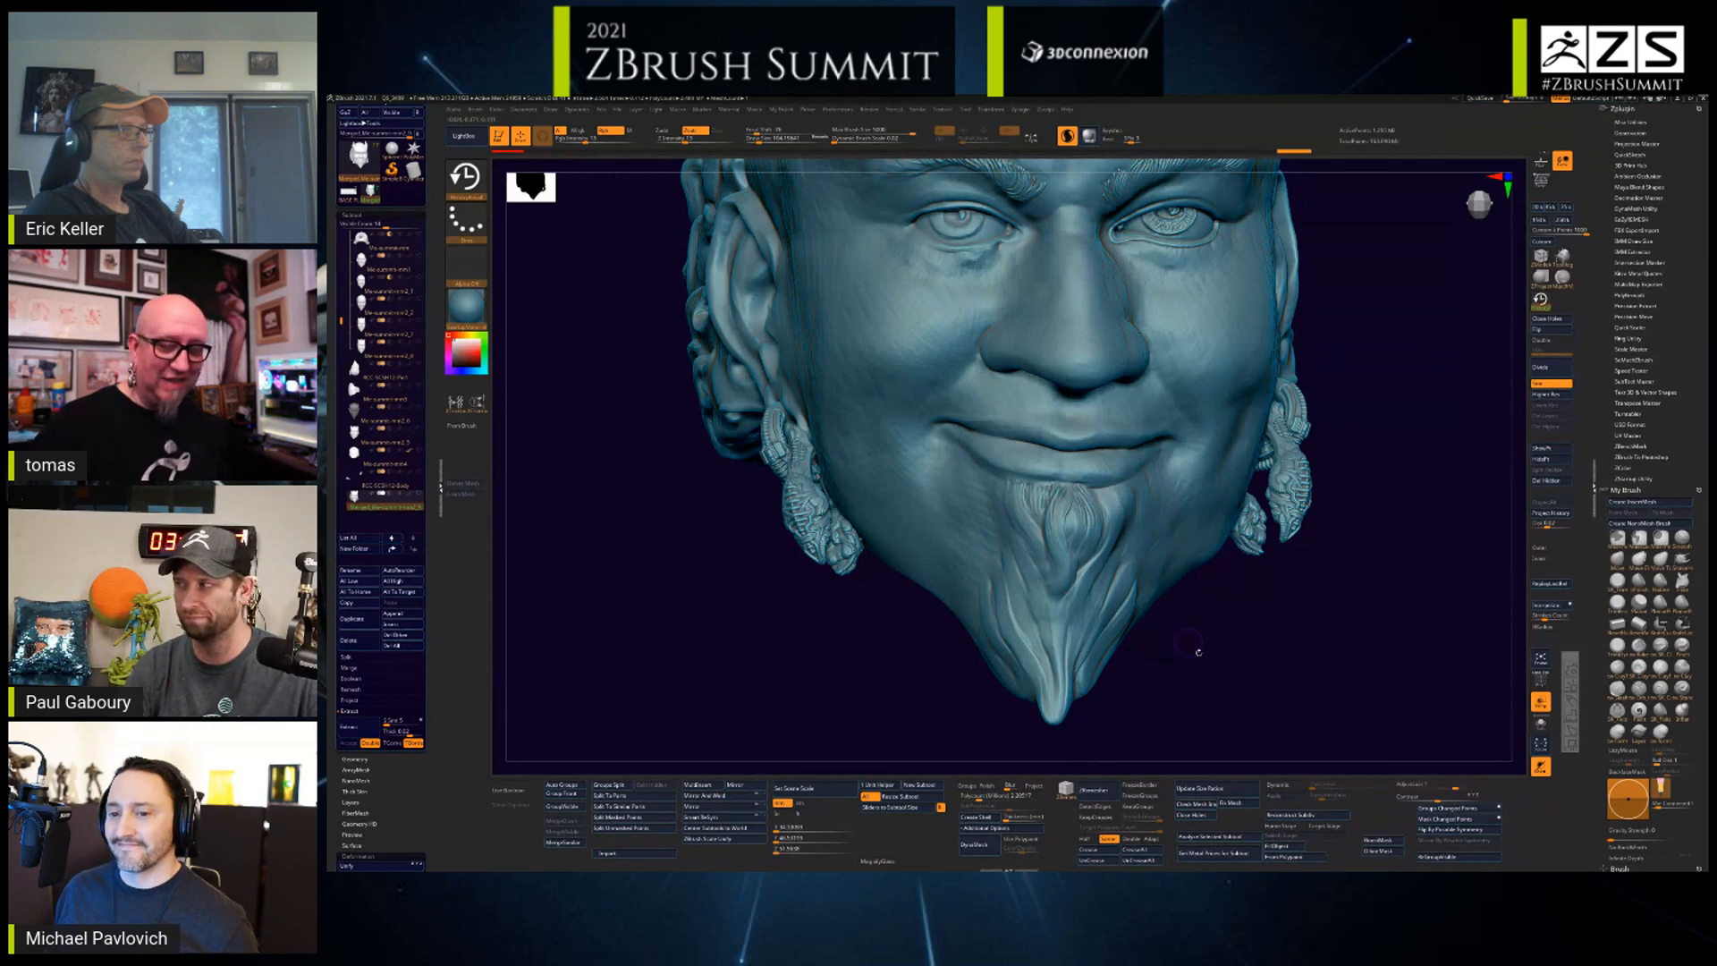
# - Examine the recalled goatee, eyebrow and eye detail on the ring's face from several angles
pyautogui.moveTo(1196, 652); pyautogui.dragTo(1096, 644)
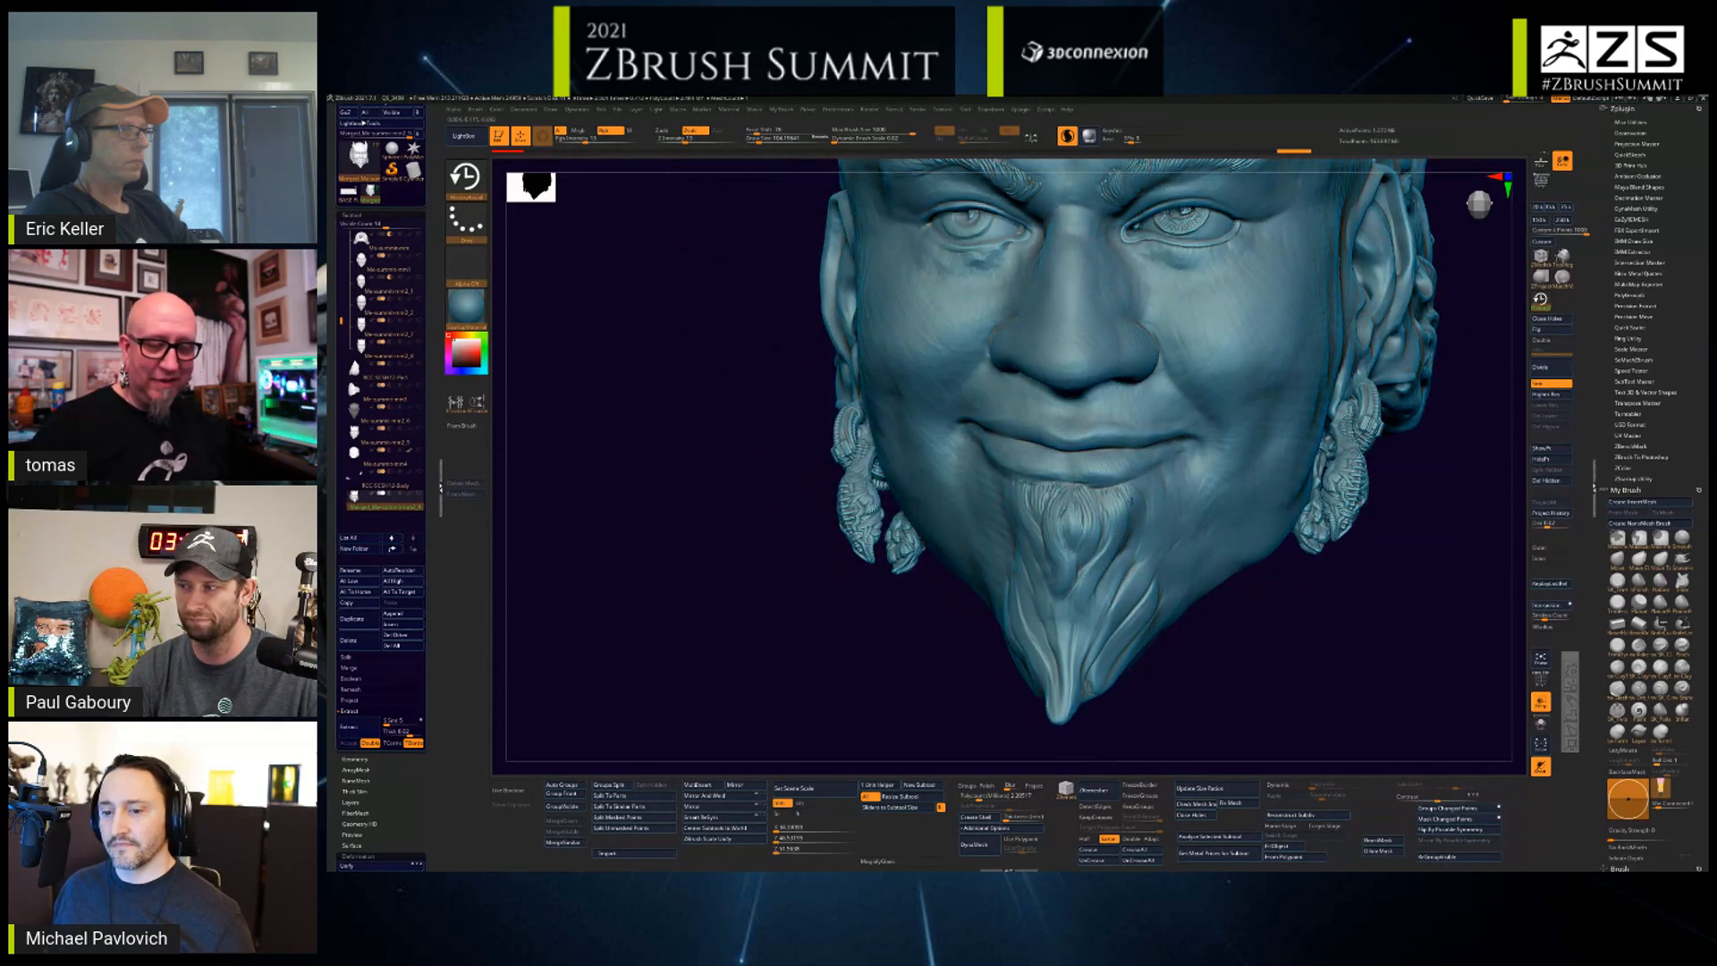
pyautogui.moveTo(1194, 706)
pyautogui.keyDown('alt'); pyautogui.mouseDown()
pyautogui.moveTo(1186, 633)
pyautogui.moveTo(1123, 626)
pyautogui.mouseUp(); pyautogui.keyUp('alt')
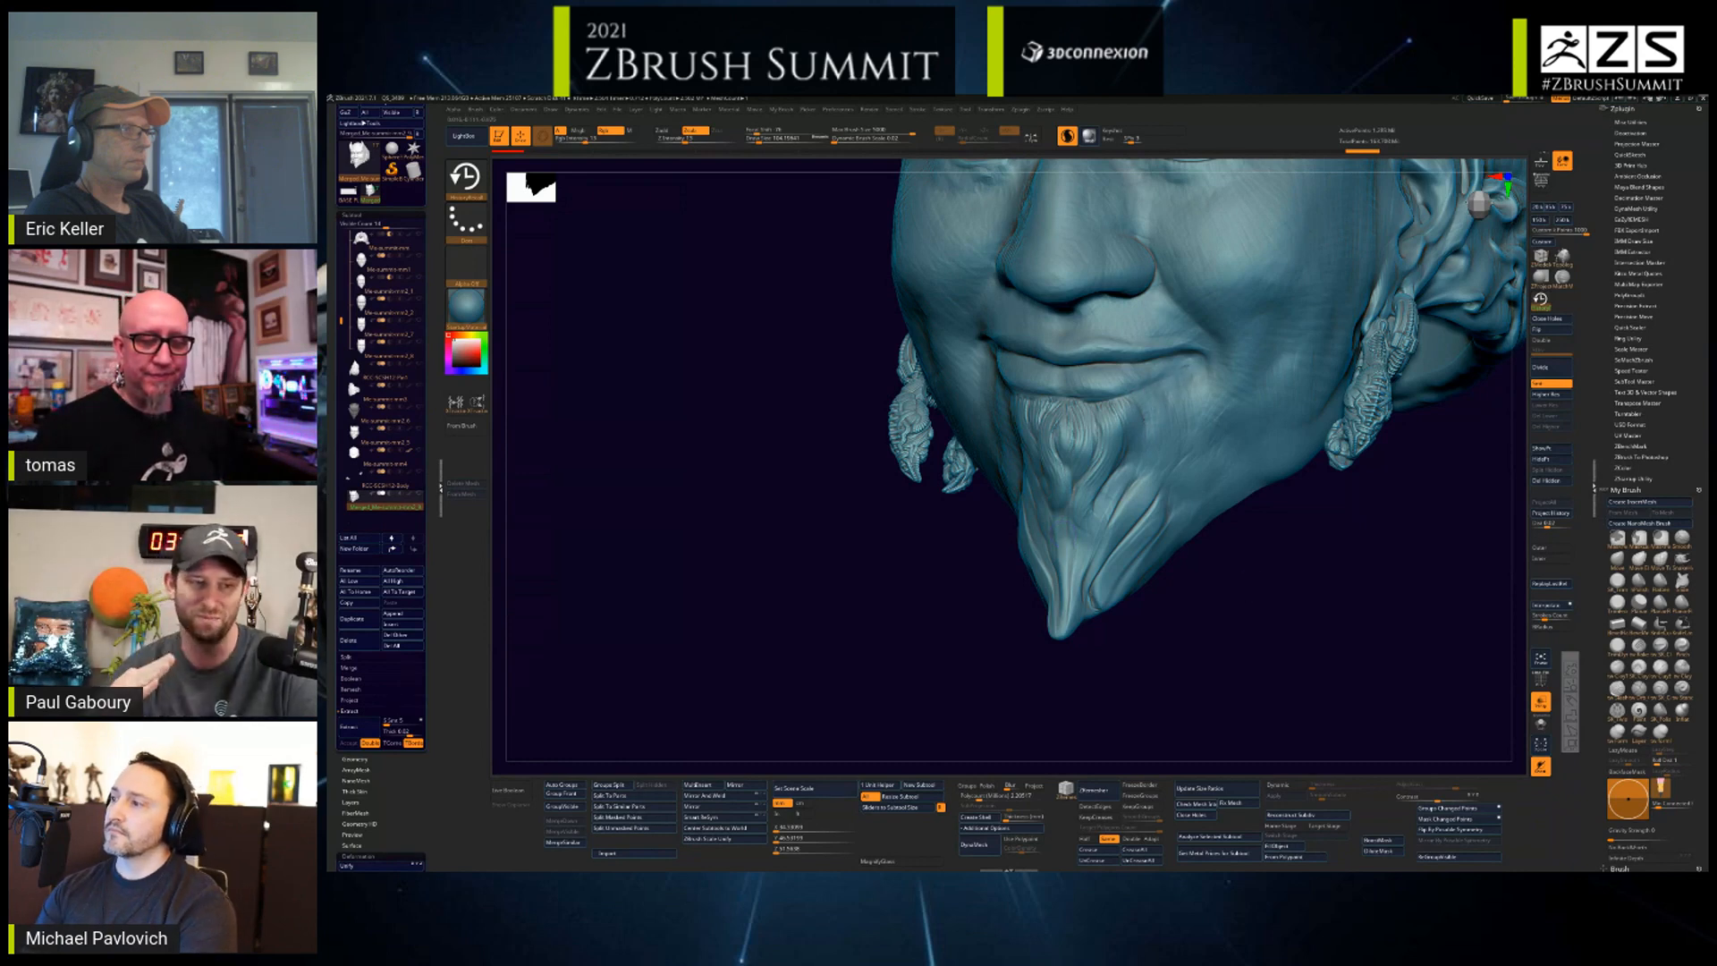
pyautogui.moveTo(1102, 494); pyautogui.dragTo(1226, 501, button='right')
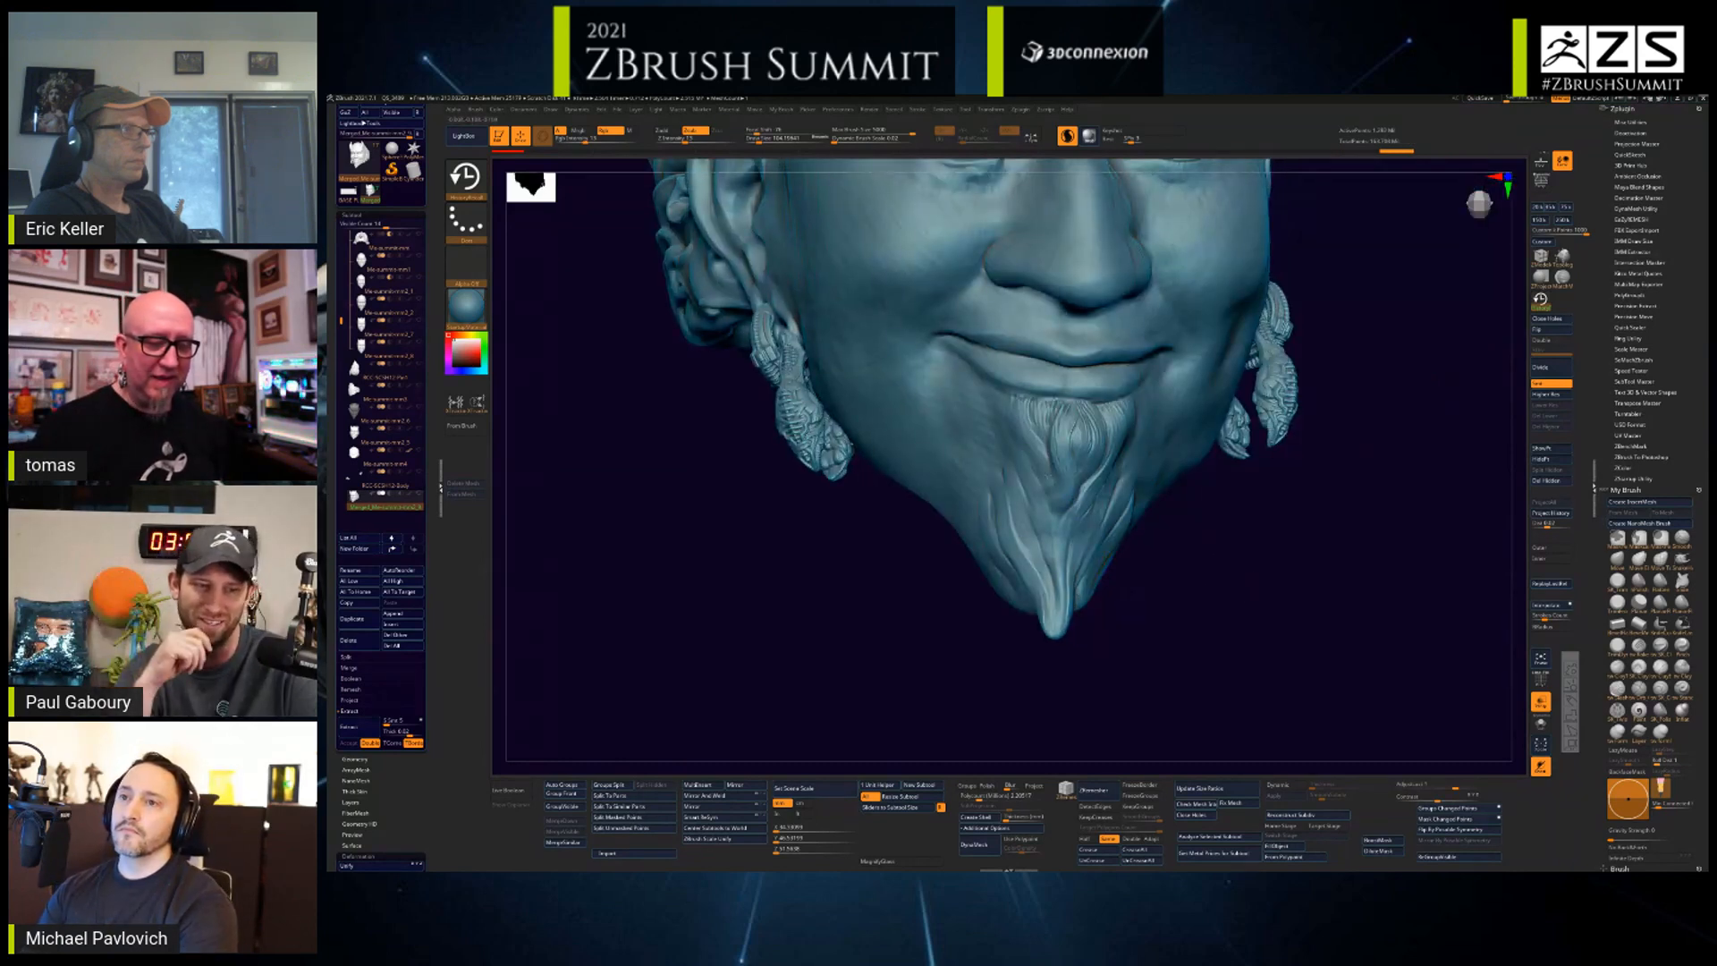
pyautogui.keyDown('alt'); pyautogui.moveTo(1221, 557); pyautogui.dragTo(1224, 655); pyautogui.keyUp('alt')
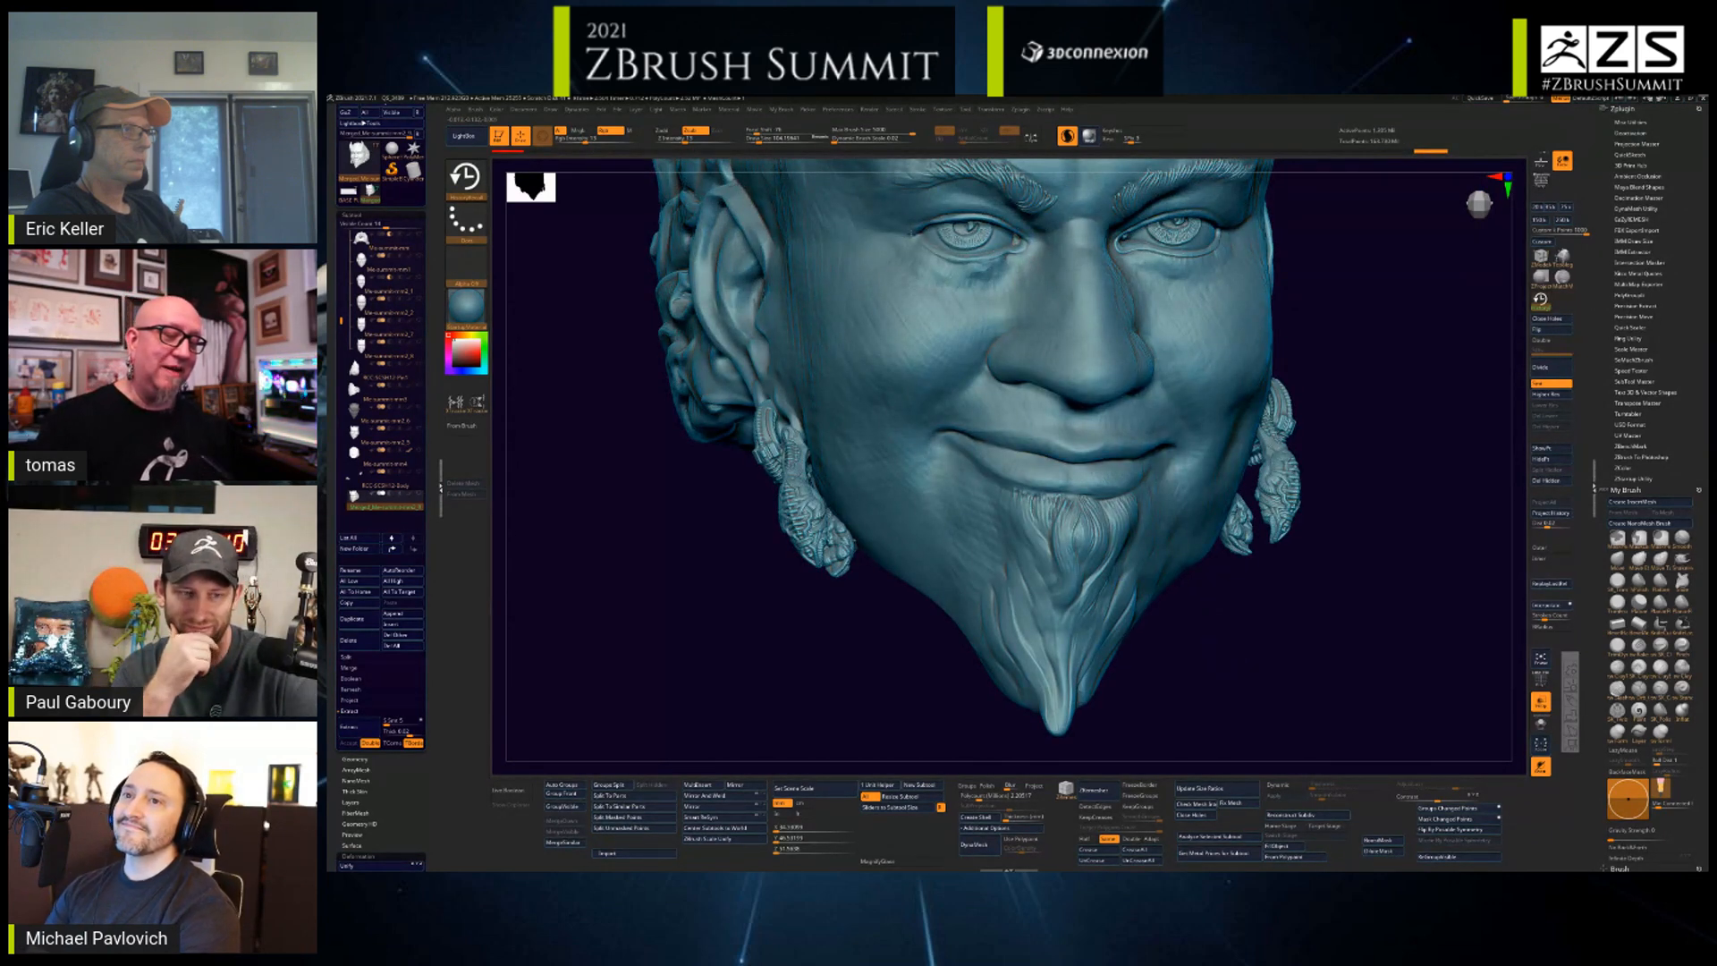
pyautogui.moveTo(1332, 572); pyautogui.dragTo(1283, 580)
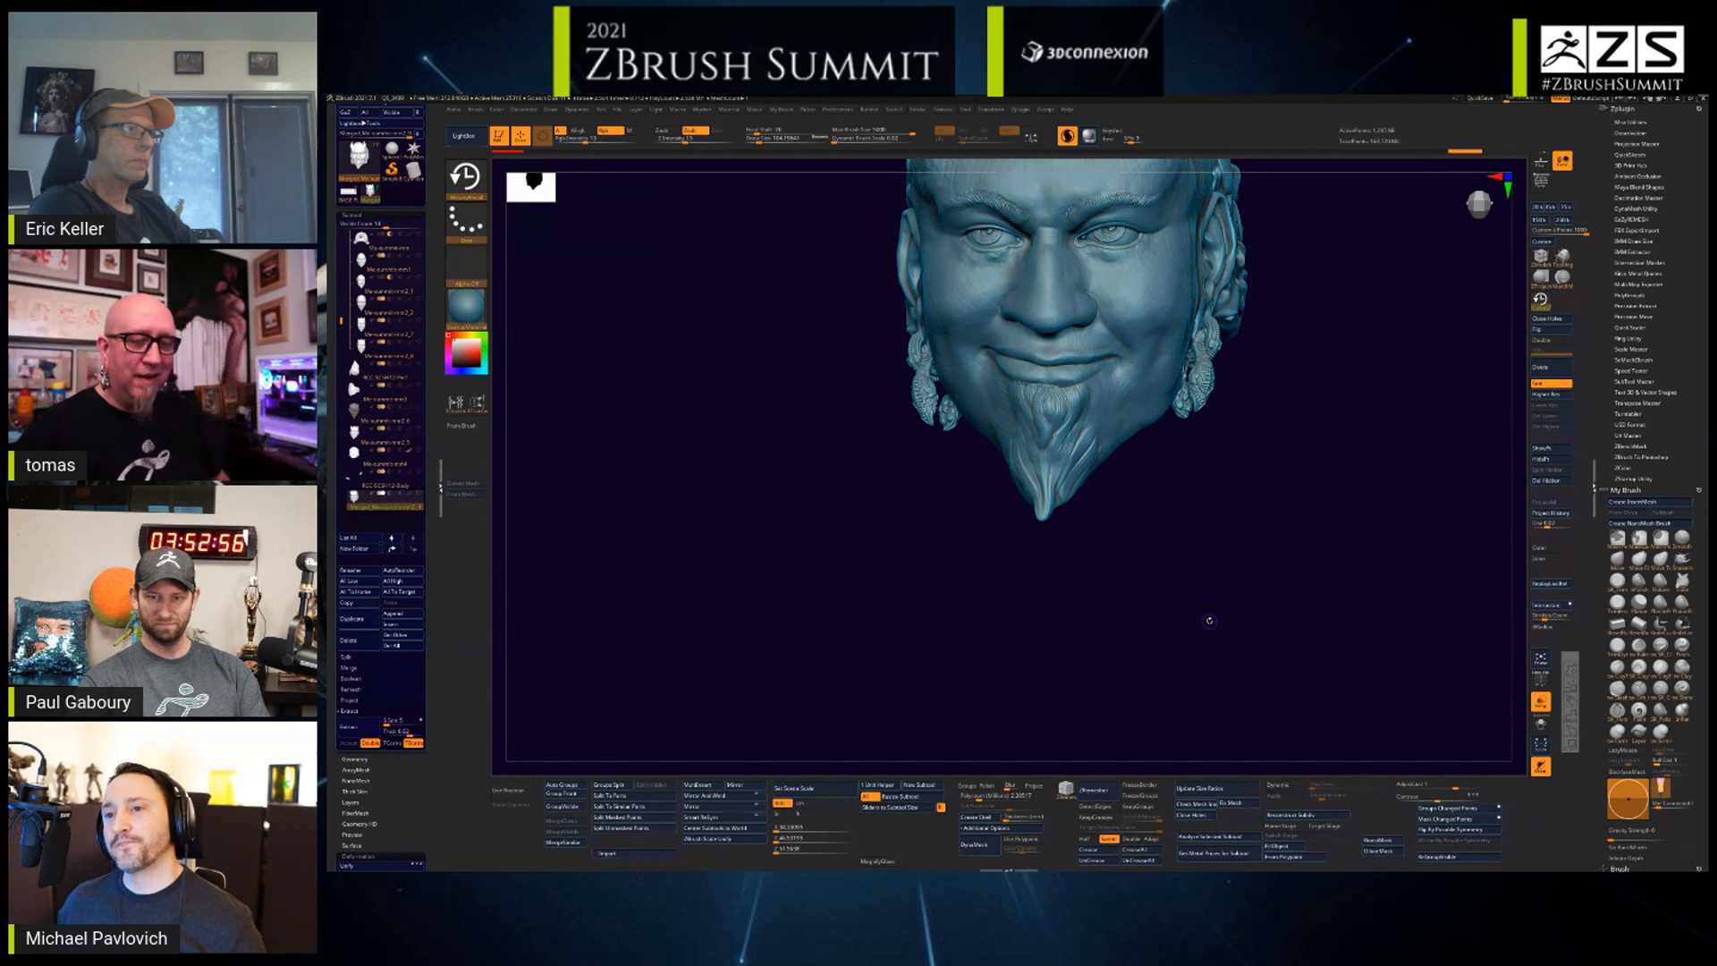
# - Decimate the merged horned ring with the Custom point-count option
pyautogui.moveTo(1219, 501); pyautogui.dragTo(1219, 587)
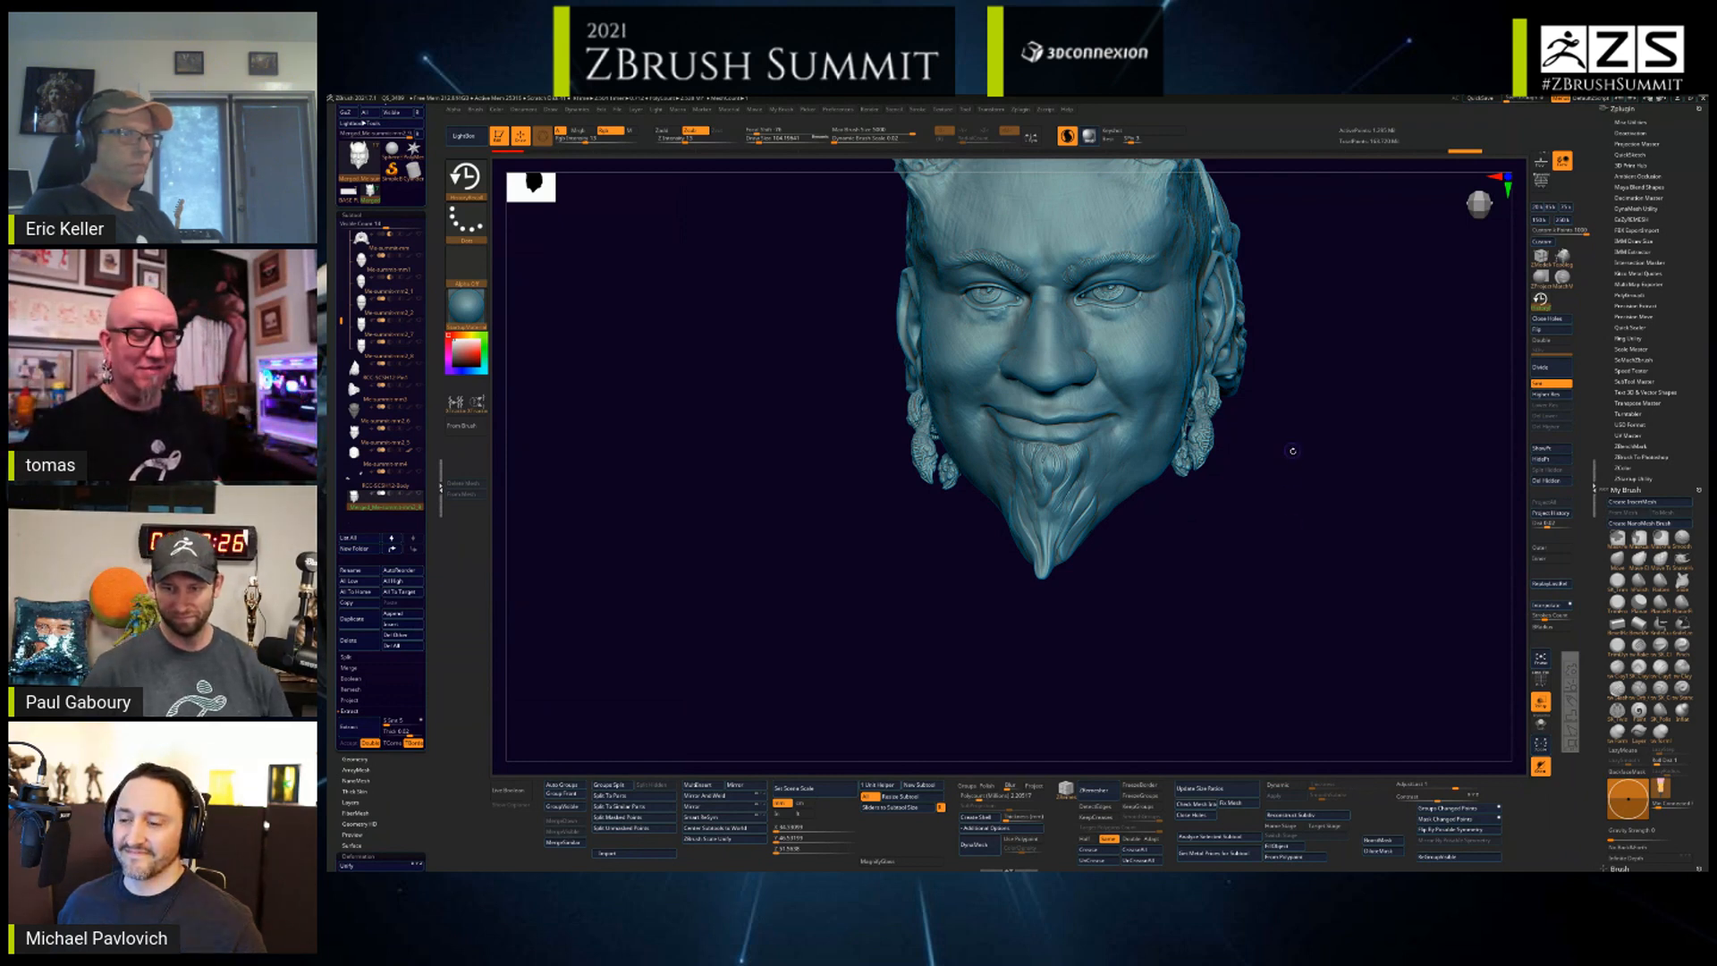
pyautogui.keyDown('alt'); pyautogui.moveTo(1294, 451); pyautogui.dragTo(1311, 590); pyautogui.keyUp('alt')
pyautogui.moveTo(1322, 510); pyautogui.dragTo(1320, 615)
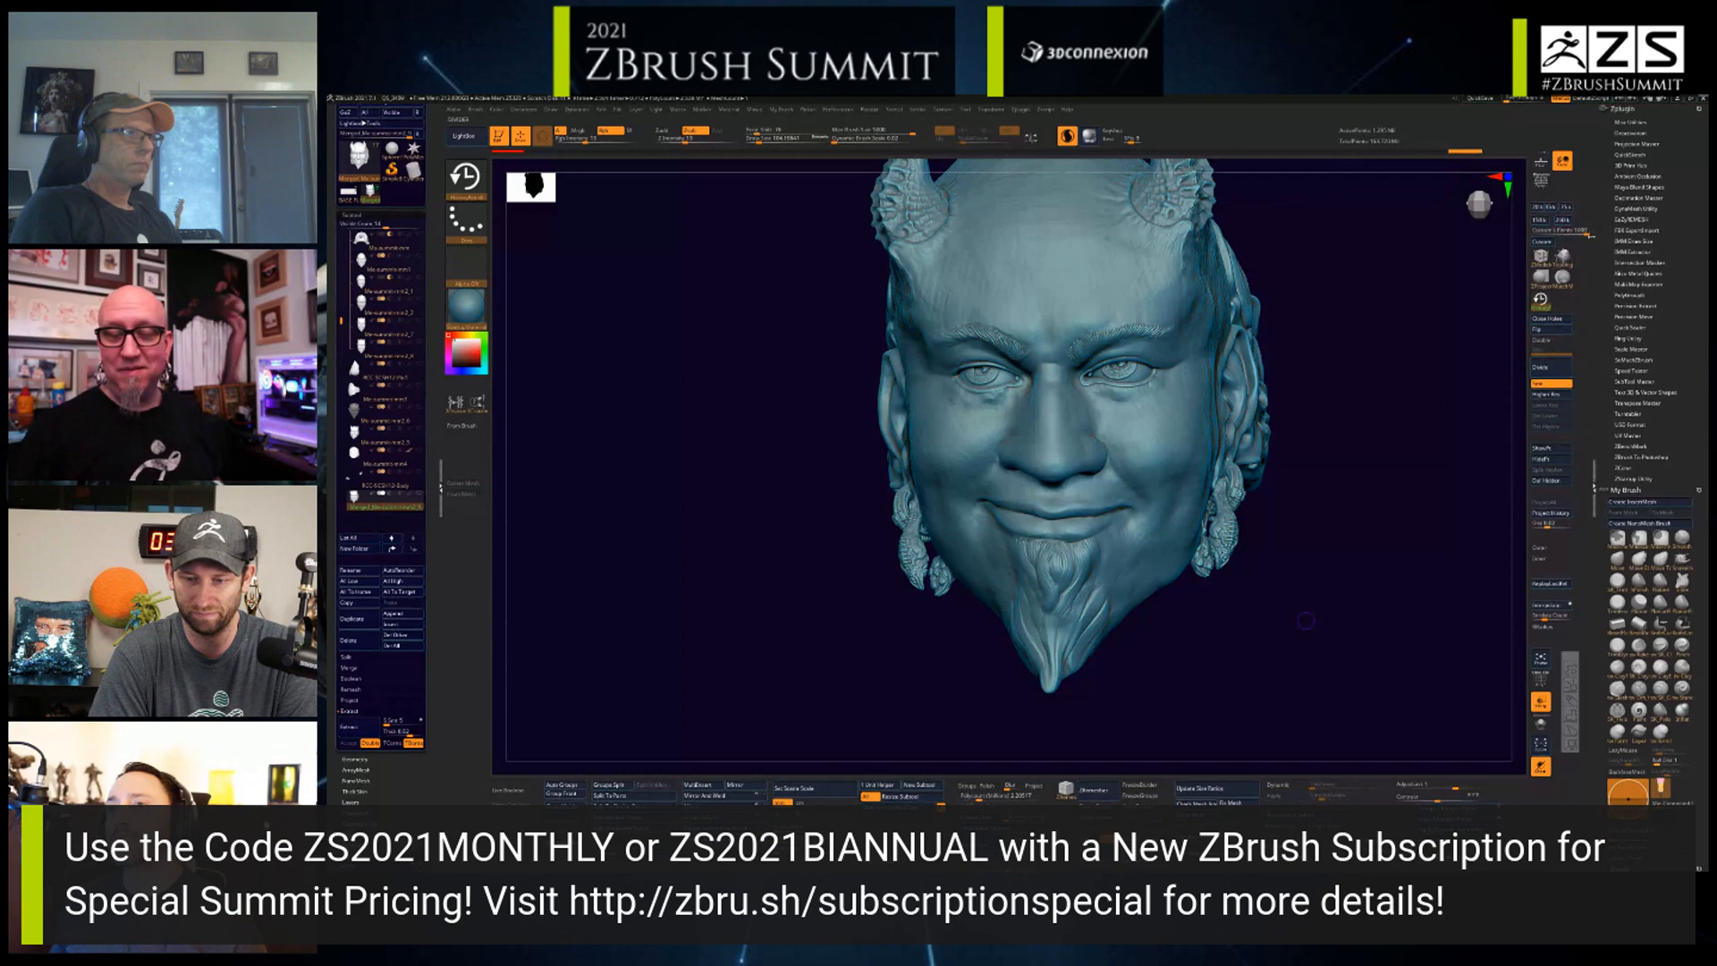
pyautogui.click(1543, 242)
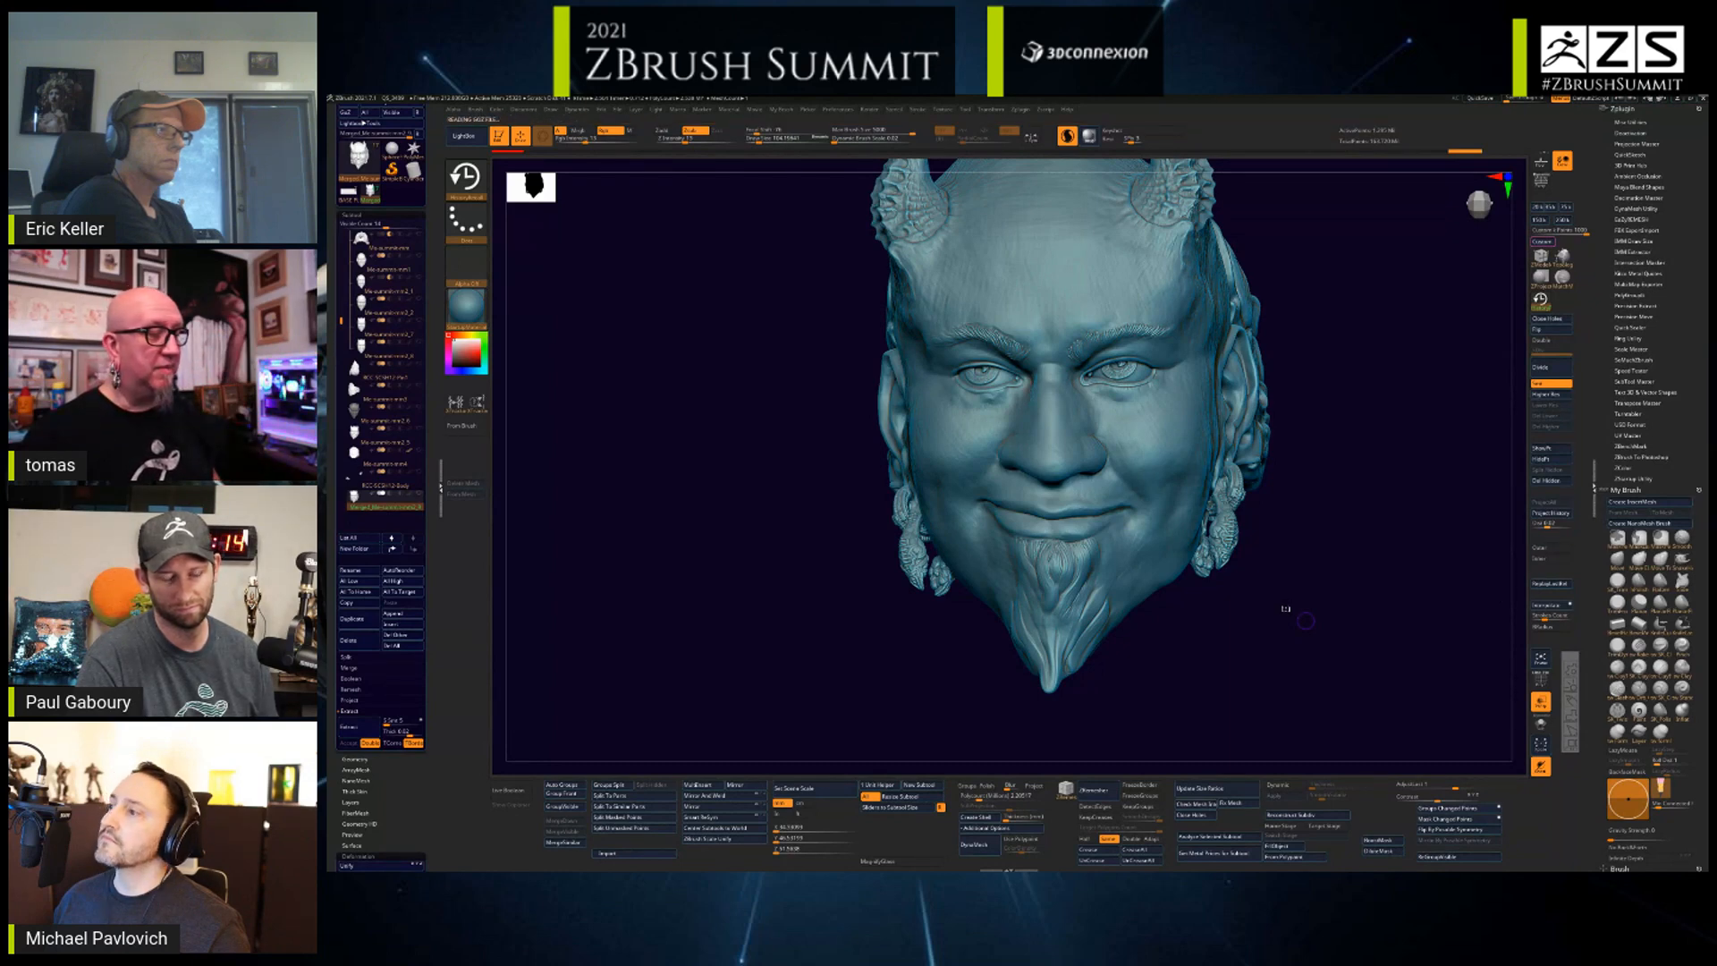
# - Compare the ring's eyebrow, eye and goatee detail before and after decimation by undoing and redoing it
pyautogui.moveTo(1286, 612)
pyautogui.mouseDown(button='right')
pyautogui.moveTo(1288, 599)
pyautogui.moveTo(1321, 647)
pyautogui.moveTo(1448, 387)
pyautogui.mouseUp(button='right')
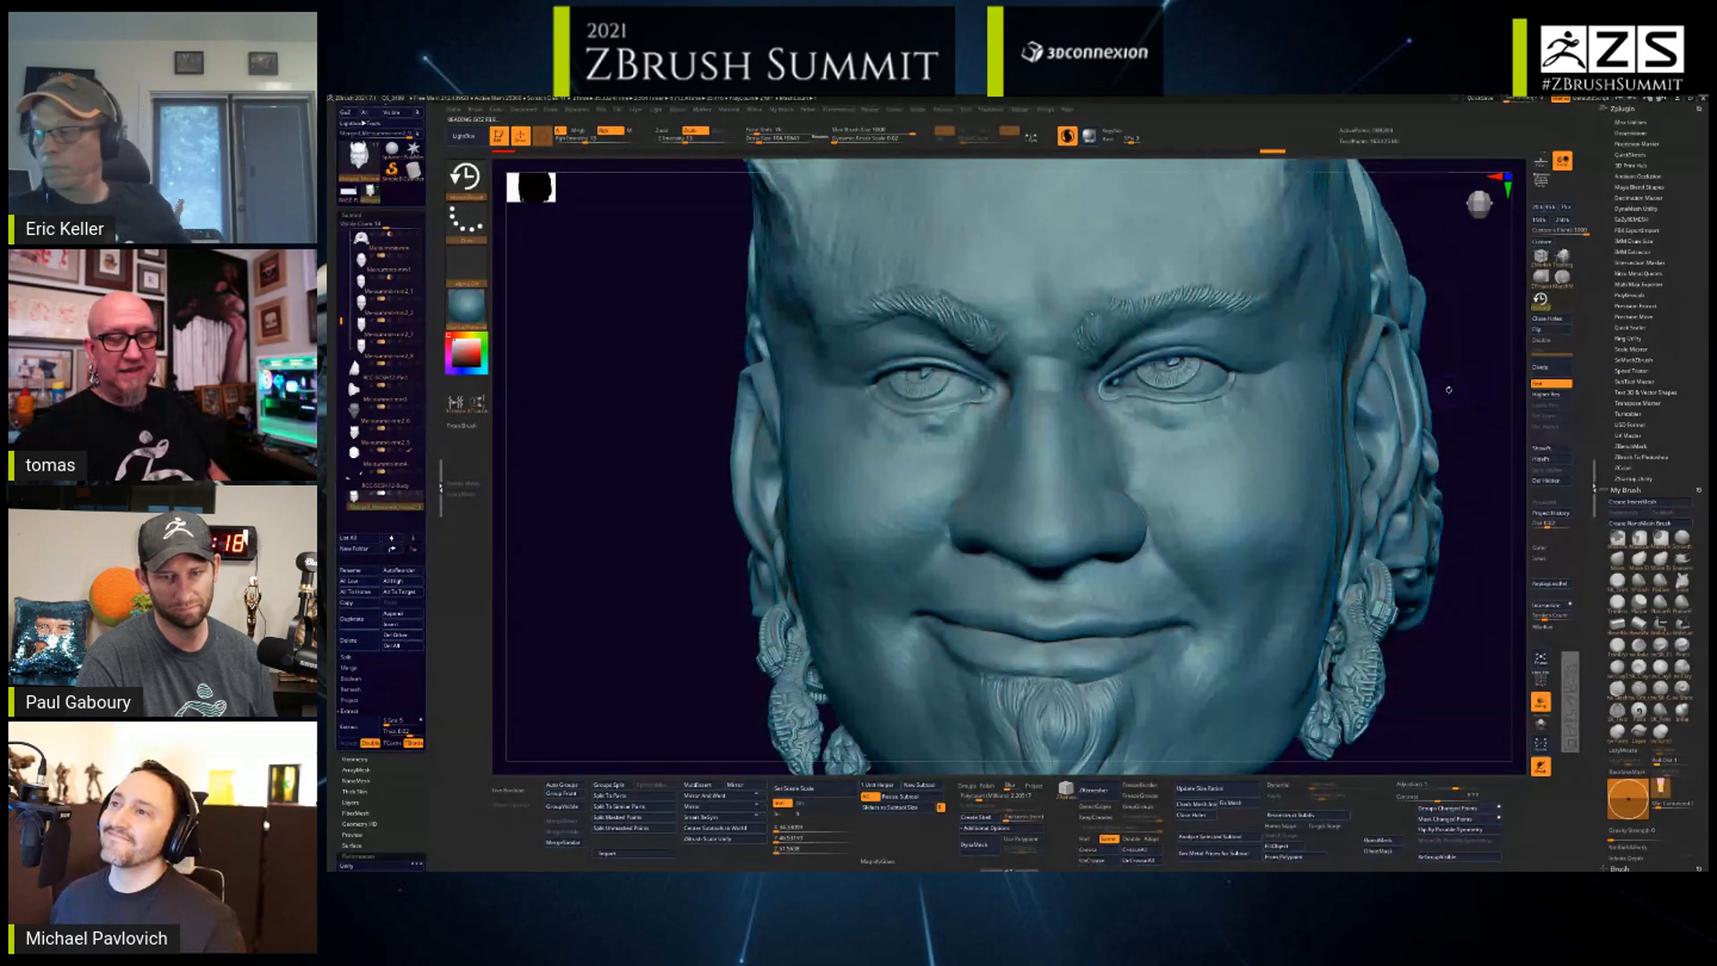
pyautogui.hotkey('ctrl', 'z')
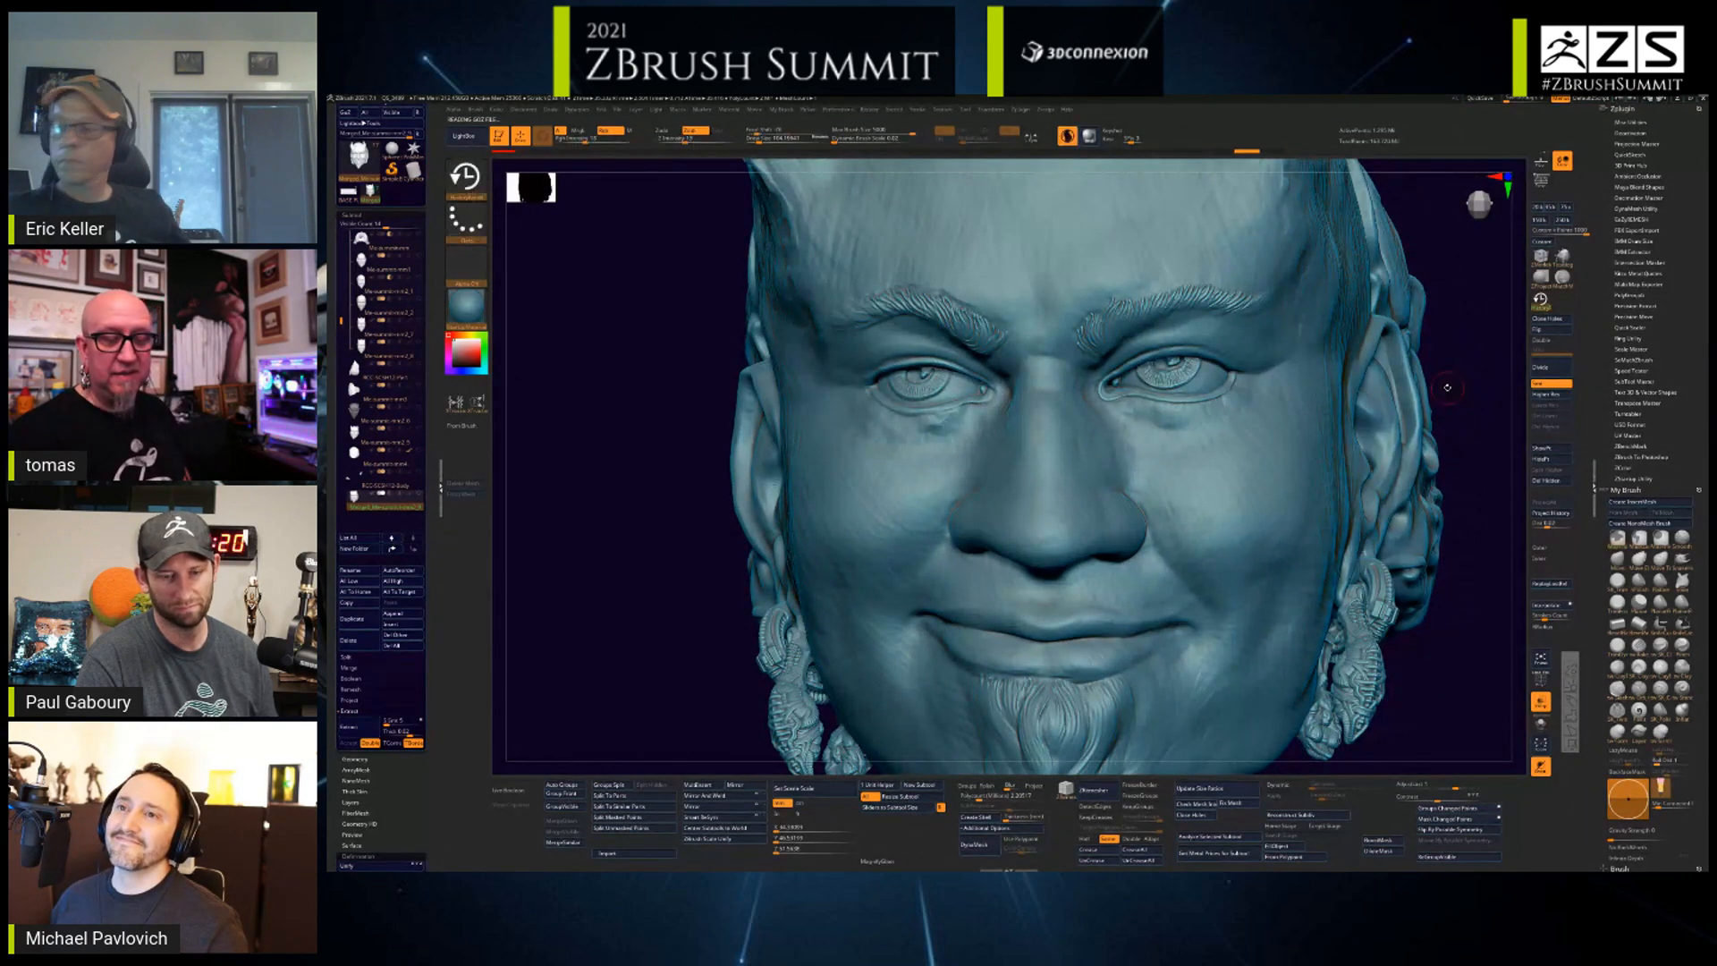
pyautogui.press('ctrl')
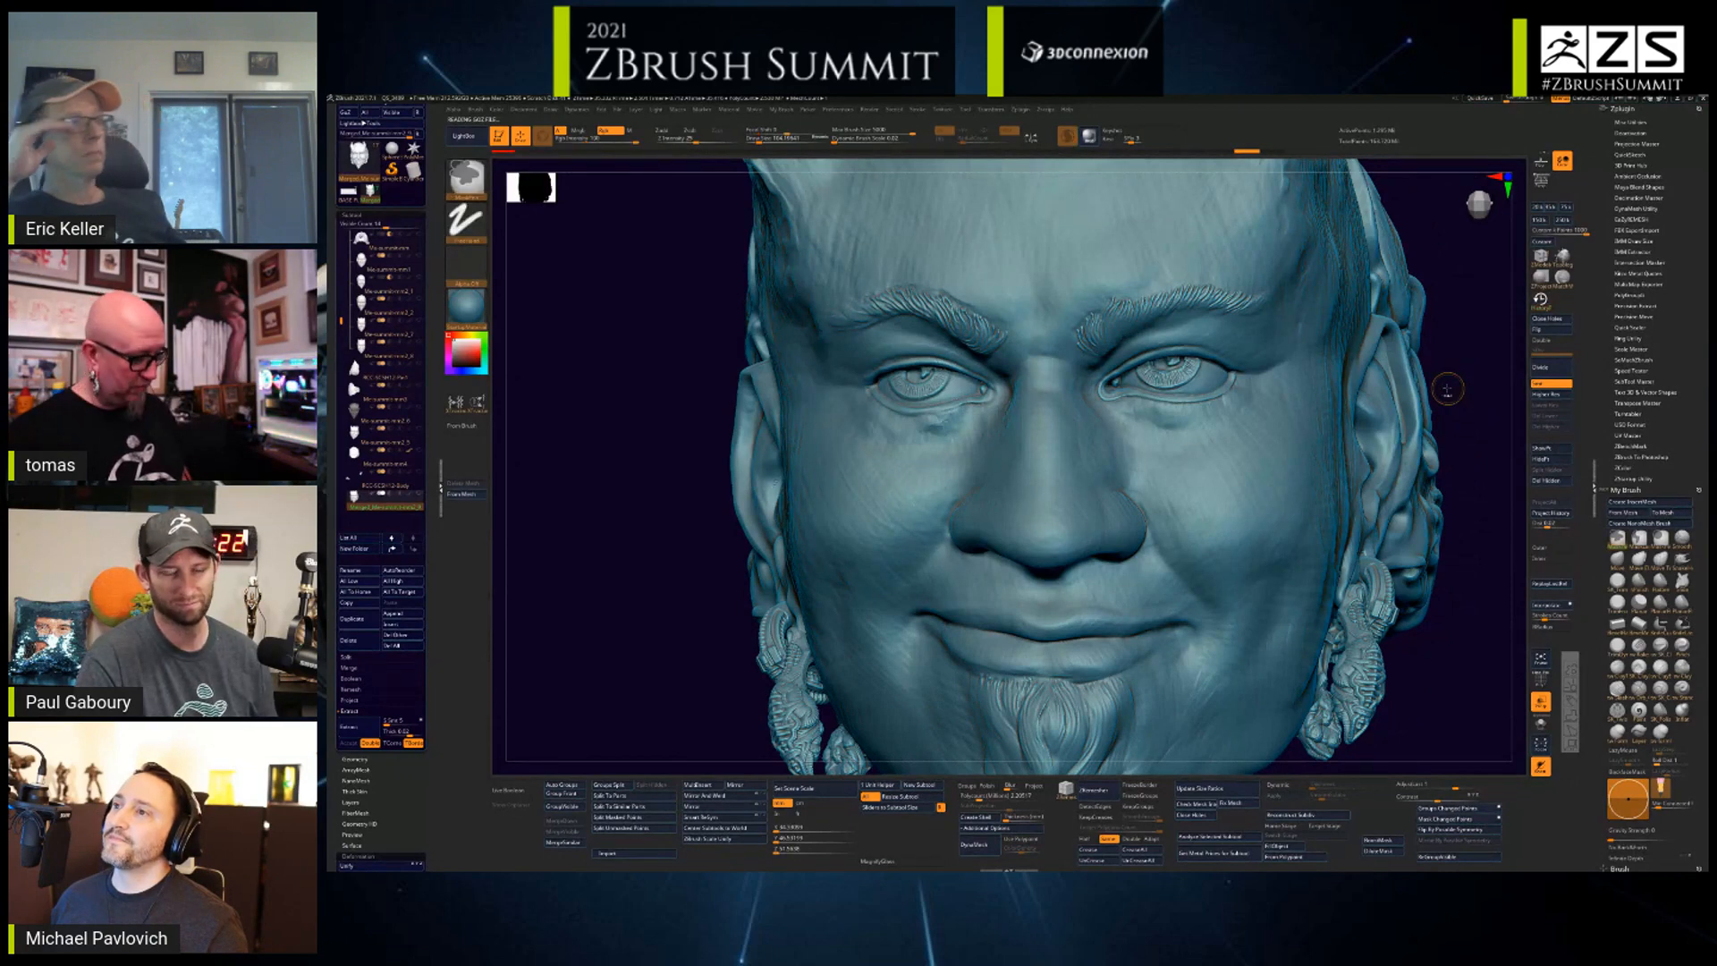
pyautogui.hotkey('ctrl', 'shift', 'z')
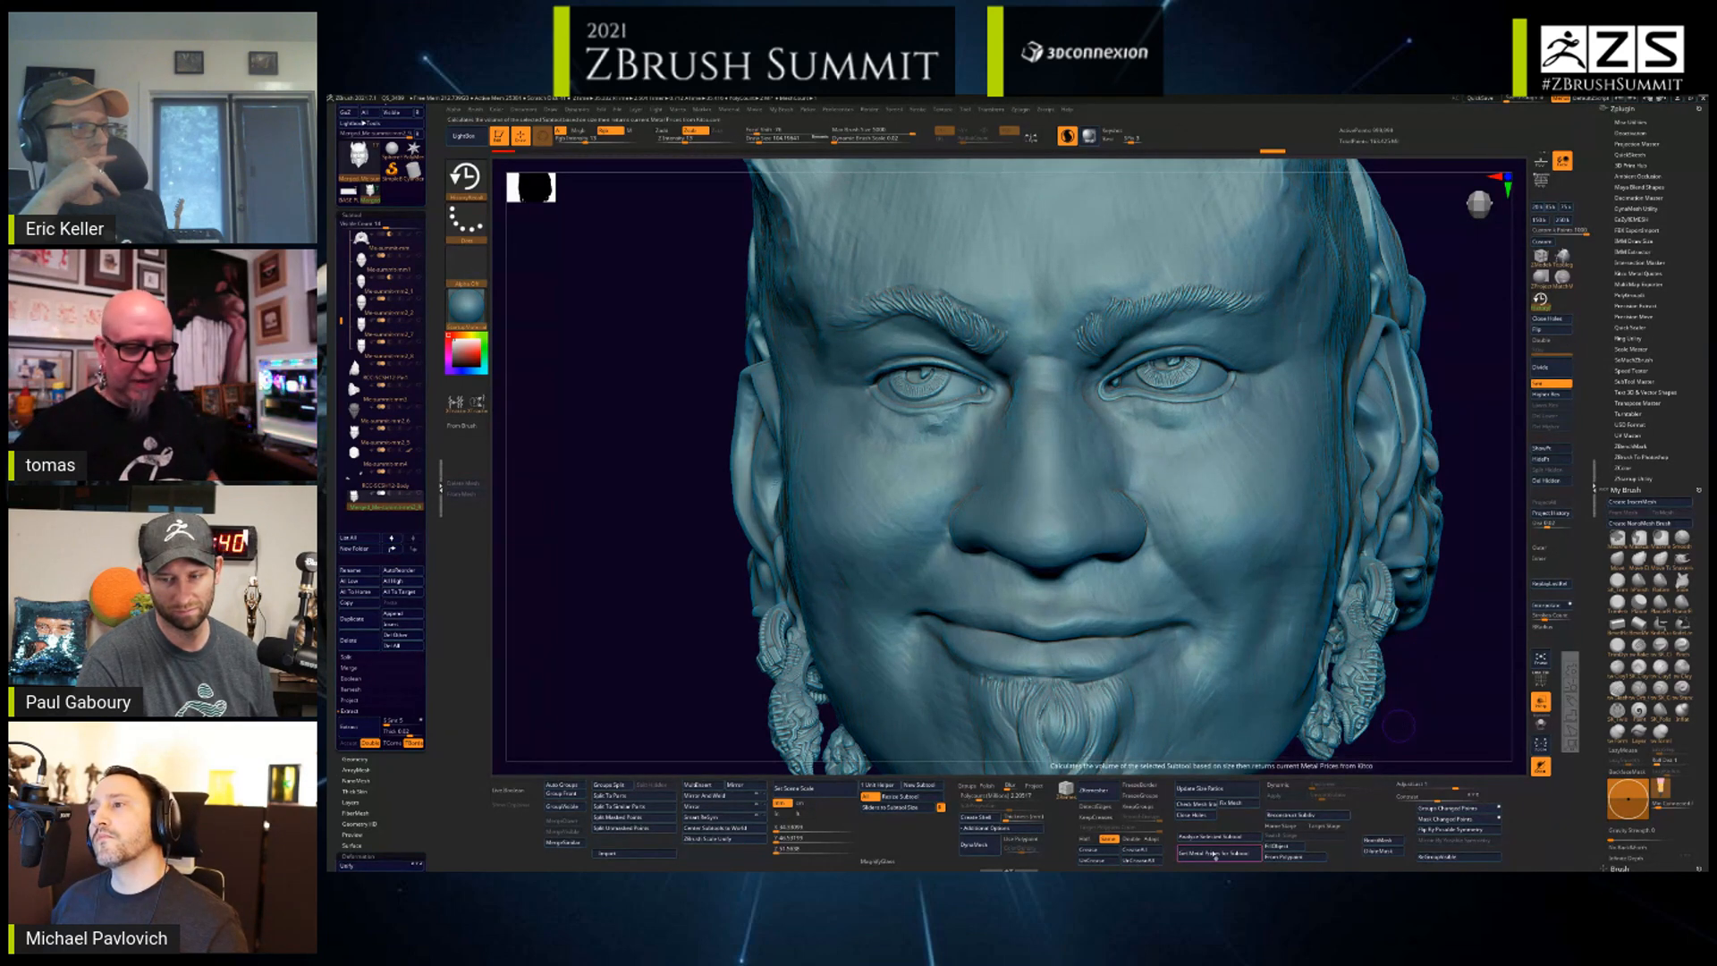
# - Try to get the metal prices for the decimated ring subtool
pyautogui.click(1214, 855)
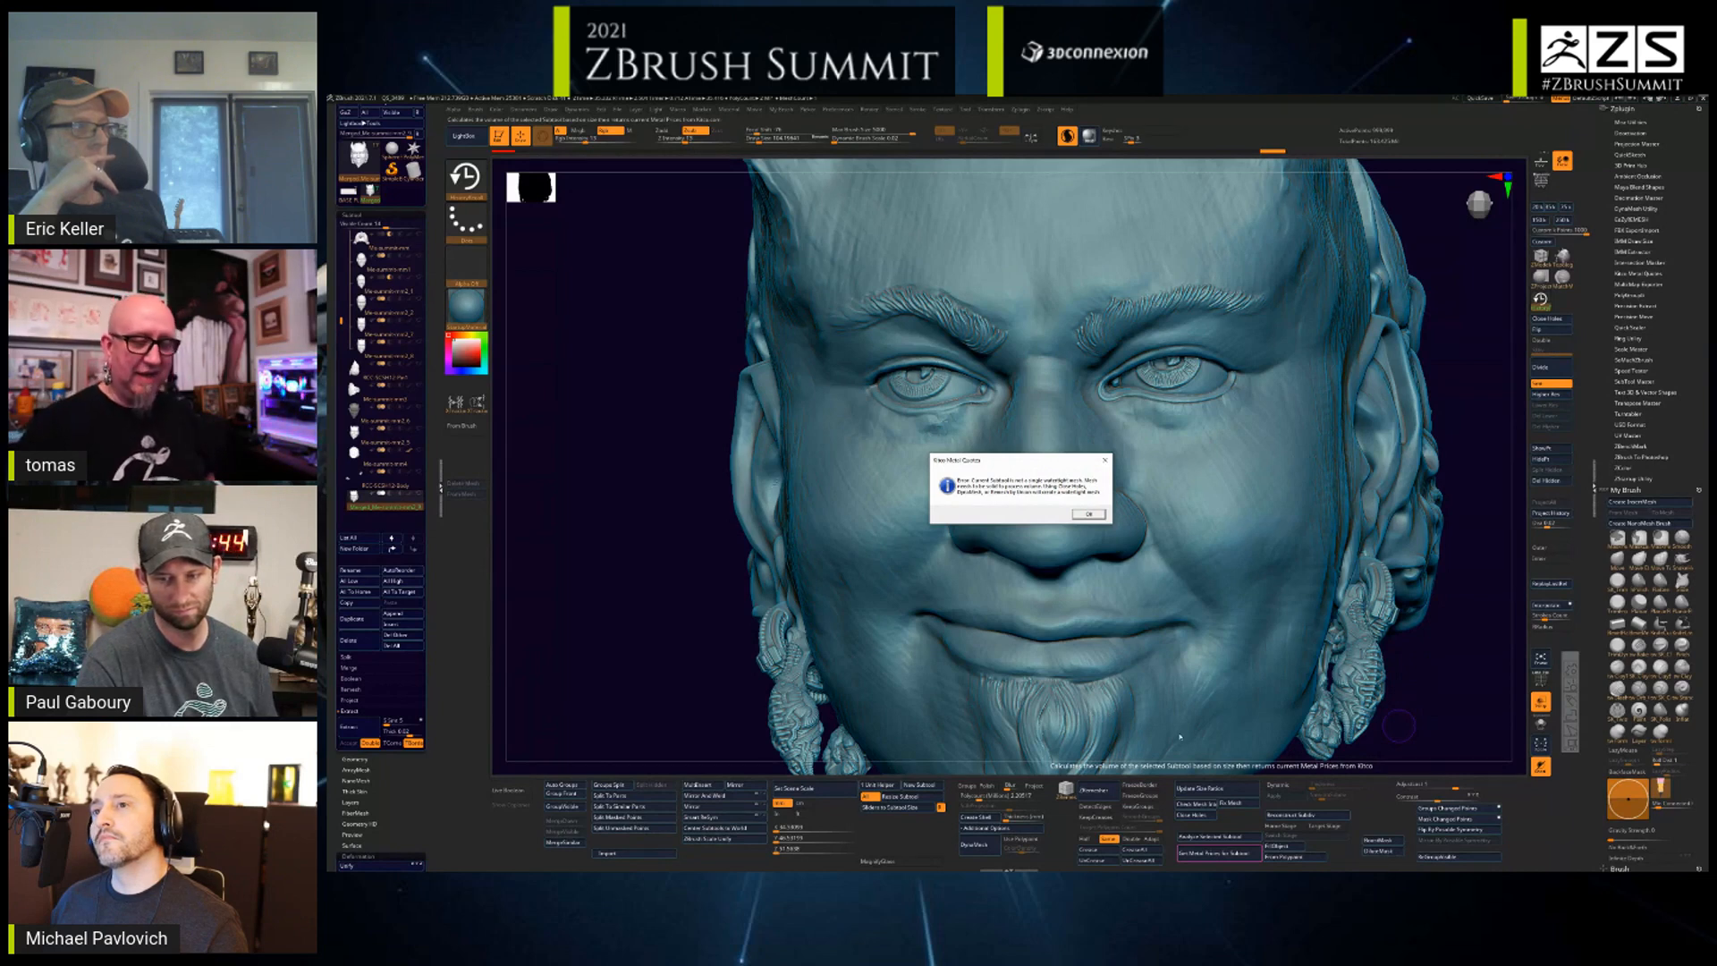
pyautogui.click(1090, 514)
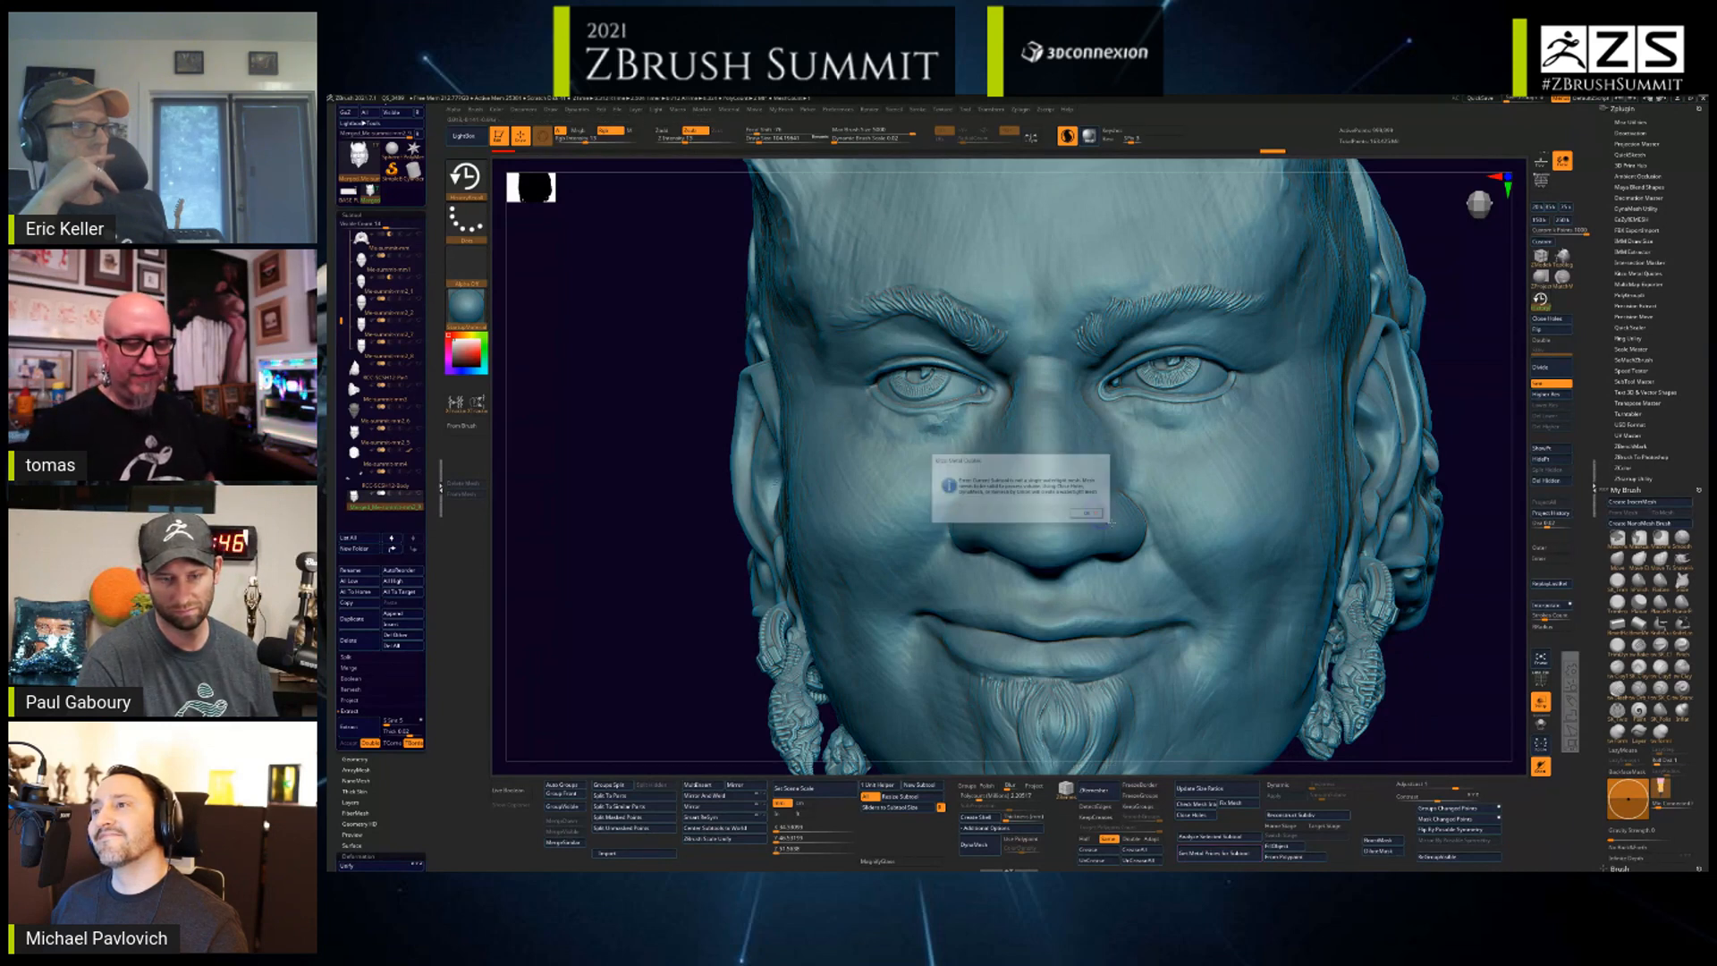
pyautogui.moveTo(1376, 714)
pyautogui.keyDown('alt'); pyautogui.mouseDown()
pyautogui.moveTo(1352, 655)
pyautogui.moveTo(1363, 626)
pyautogui.moveTo(1382, 717)
pyautogui.mouseUp(); pyautogui.keyUp('alt')
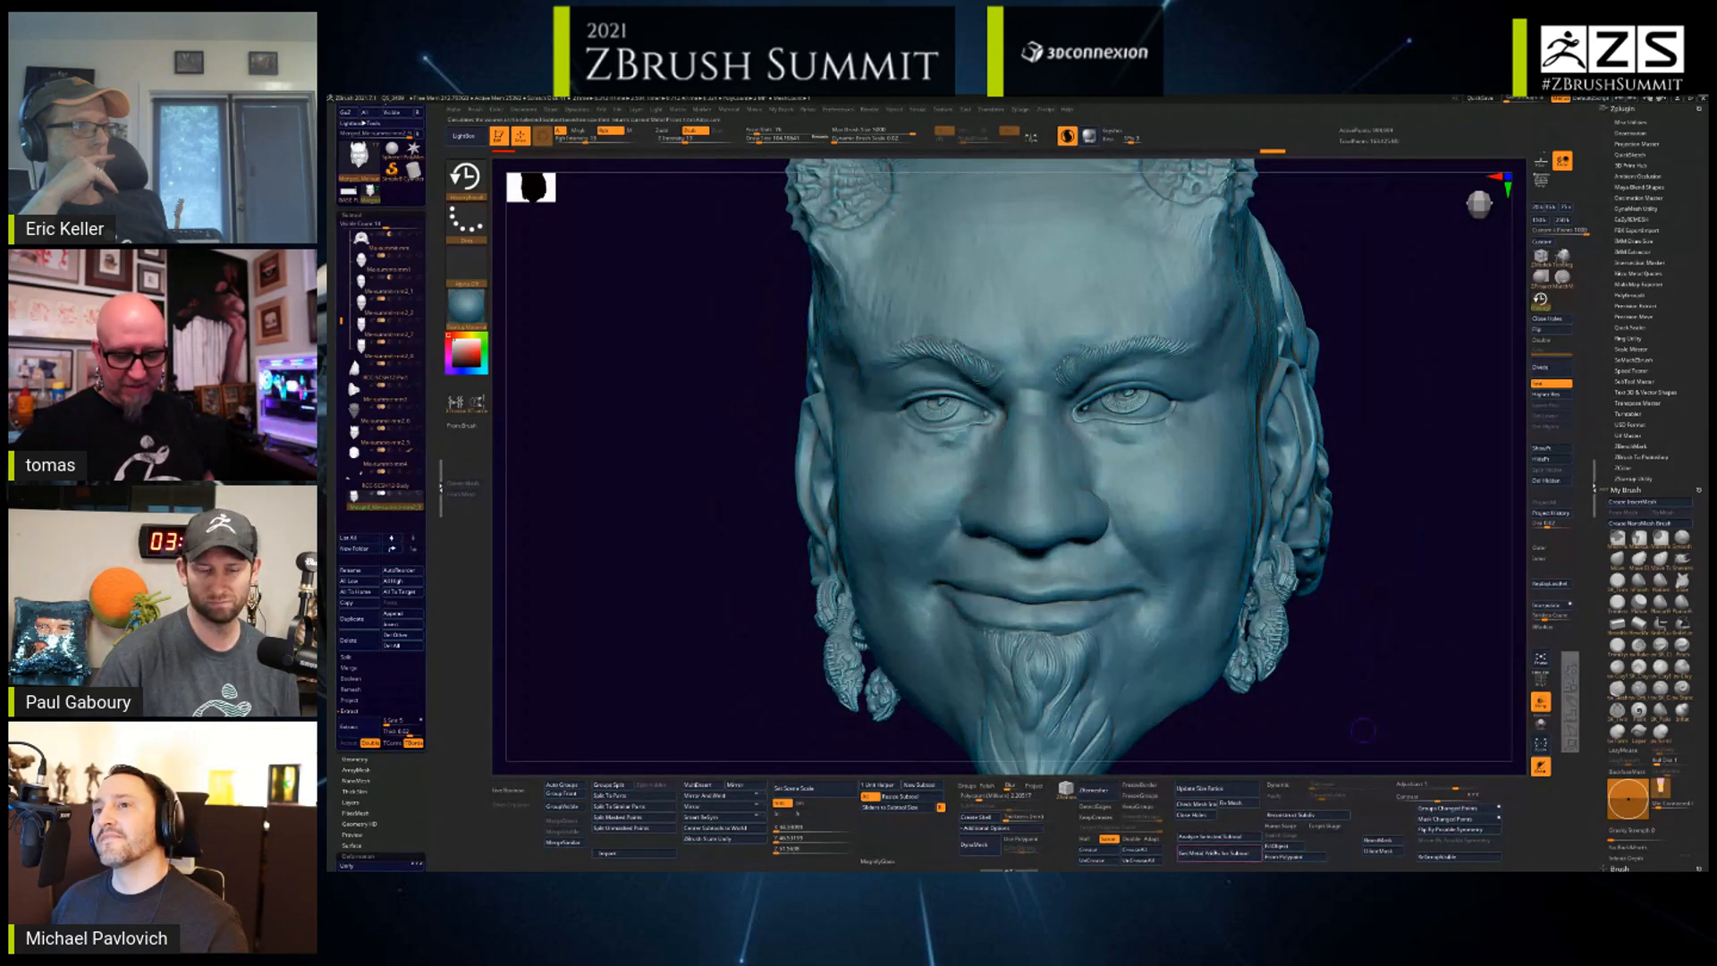
# - Check the ring's mesh integrity and close its holes, and try the metal price calculation again
pyautogui.click(1197, 804)
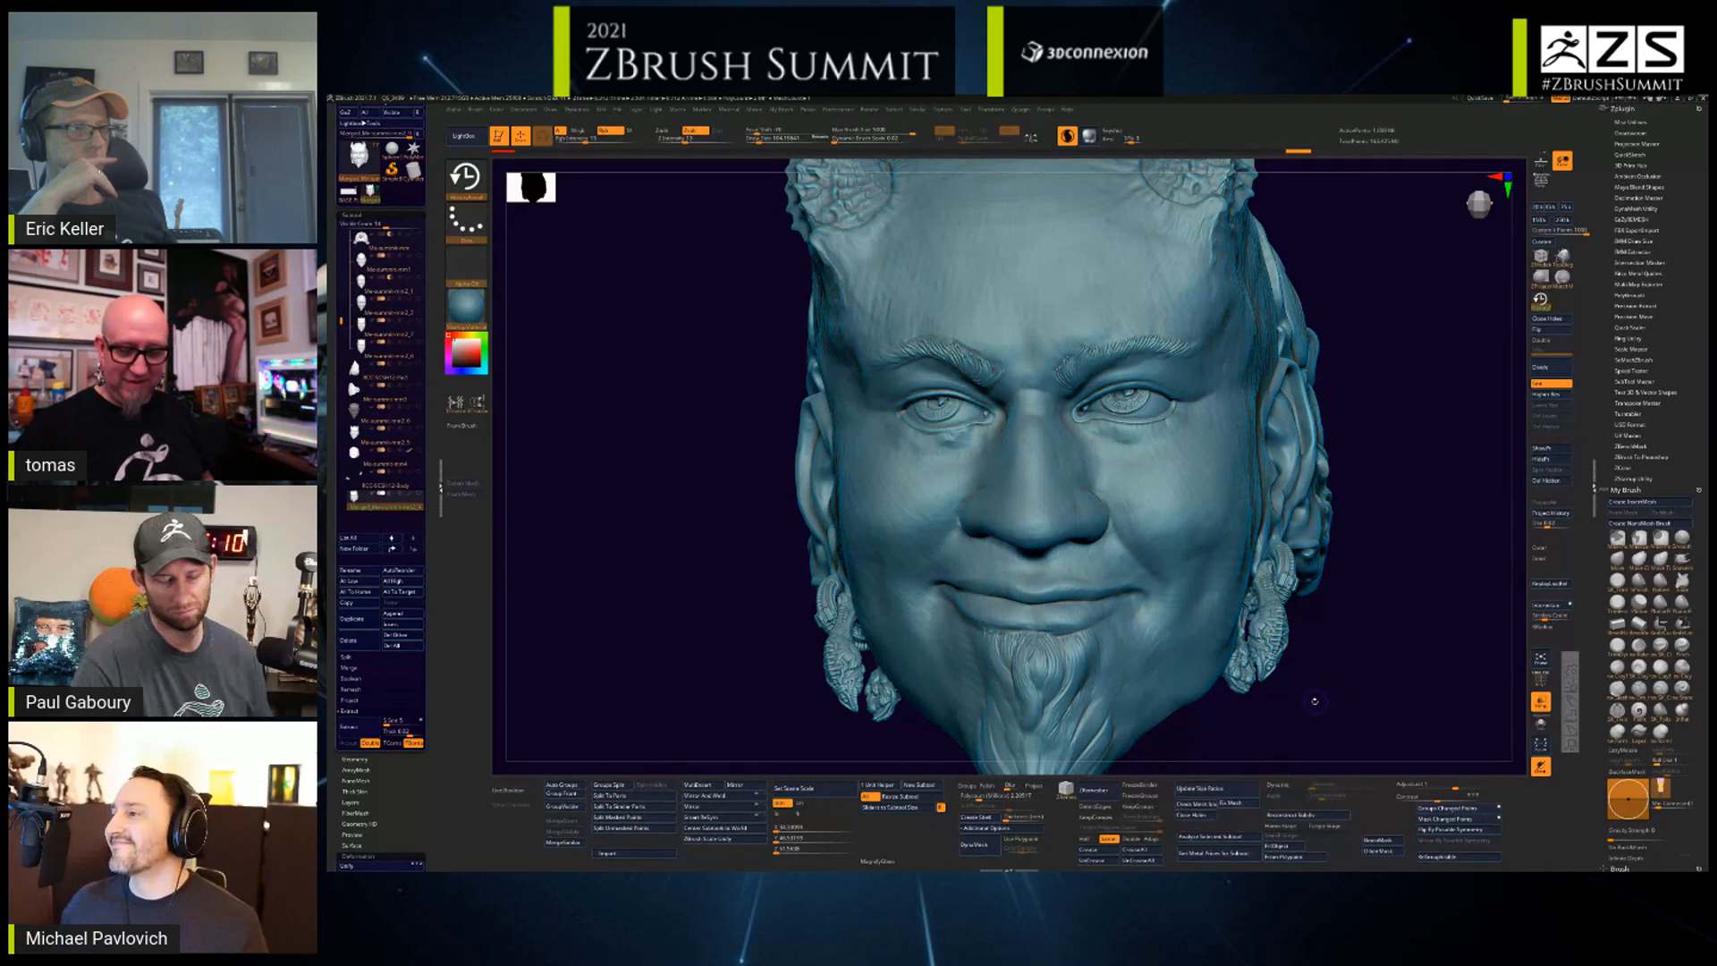
pyautogui.moveTo(1315, 701); pyautogui.dragTo(1295, 700)
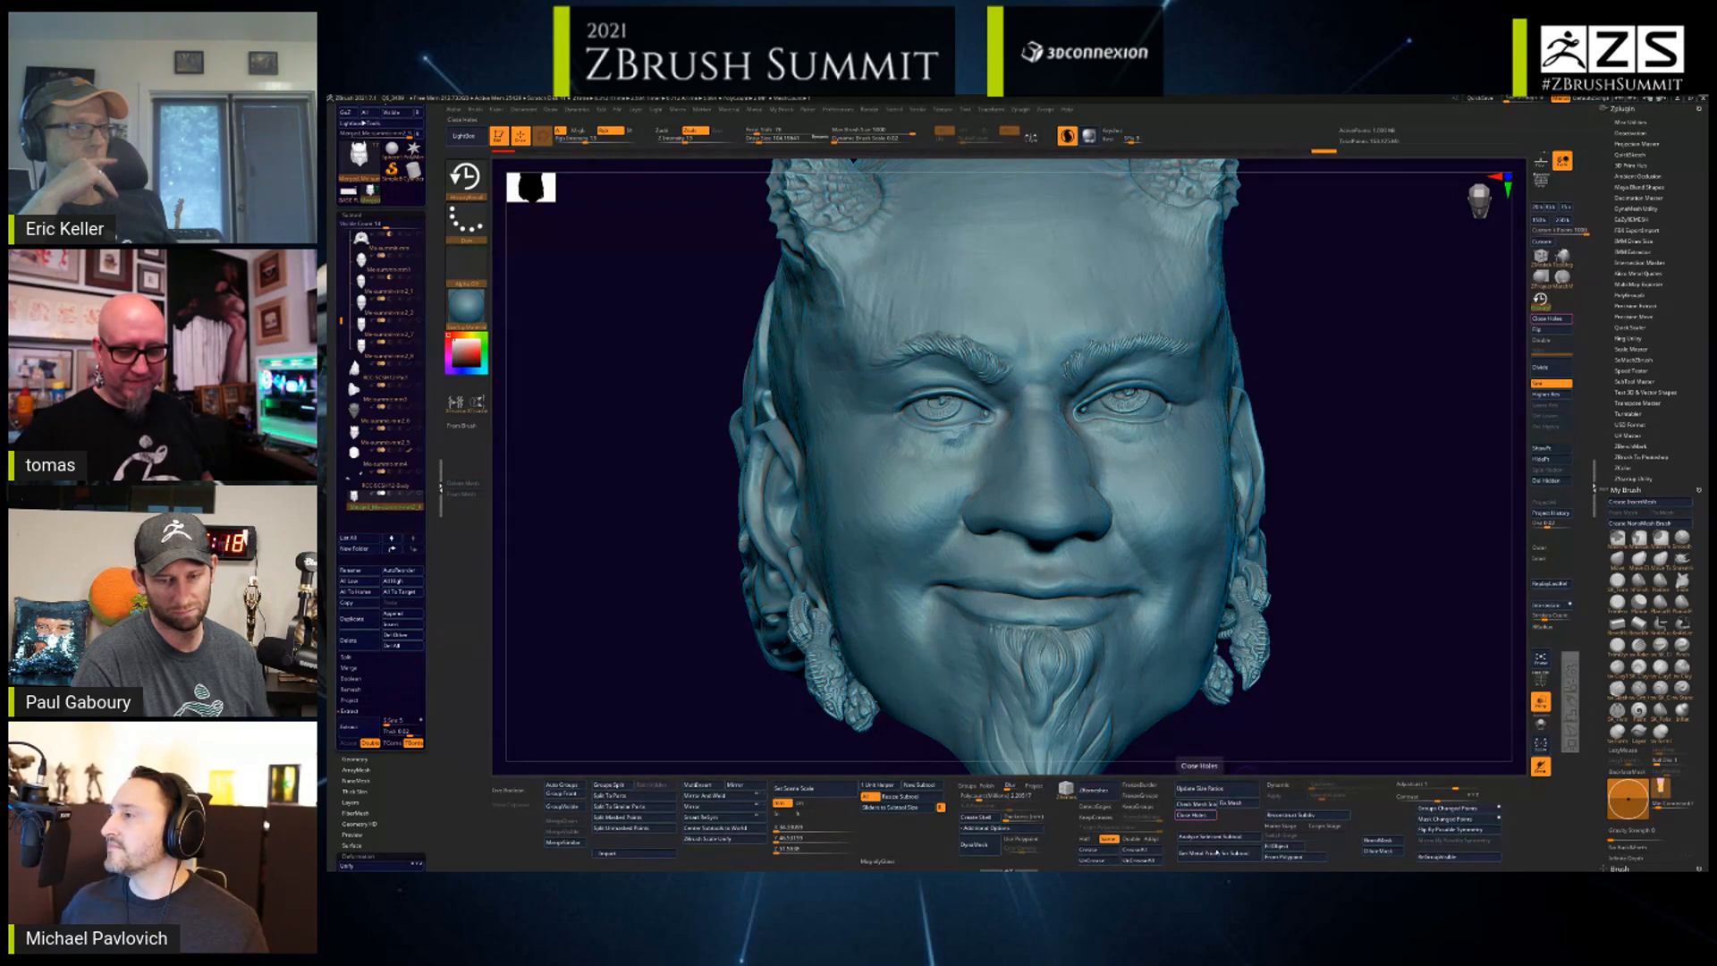
pyautogui.click(1211, 854)
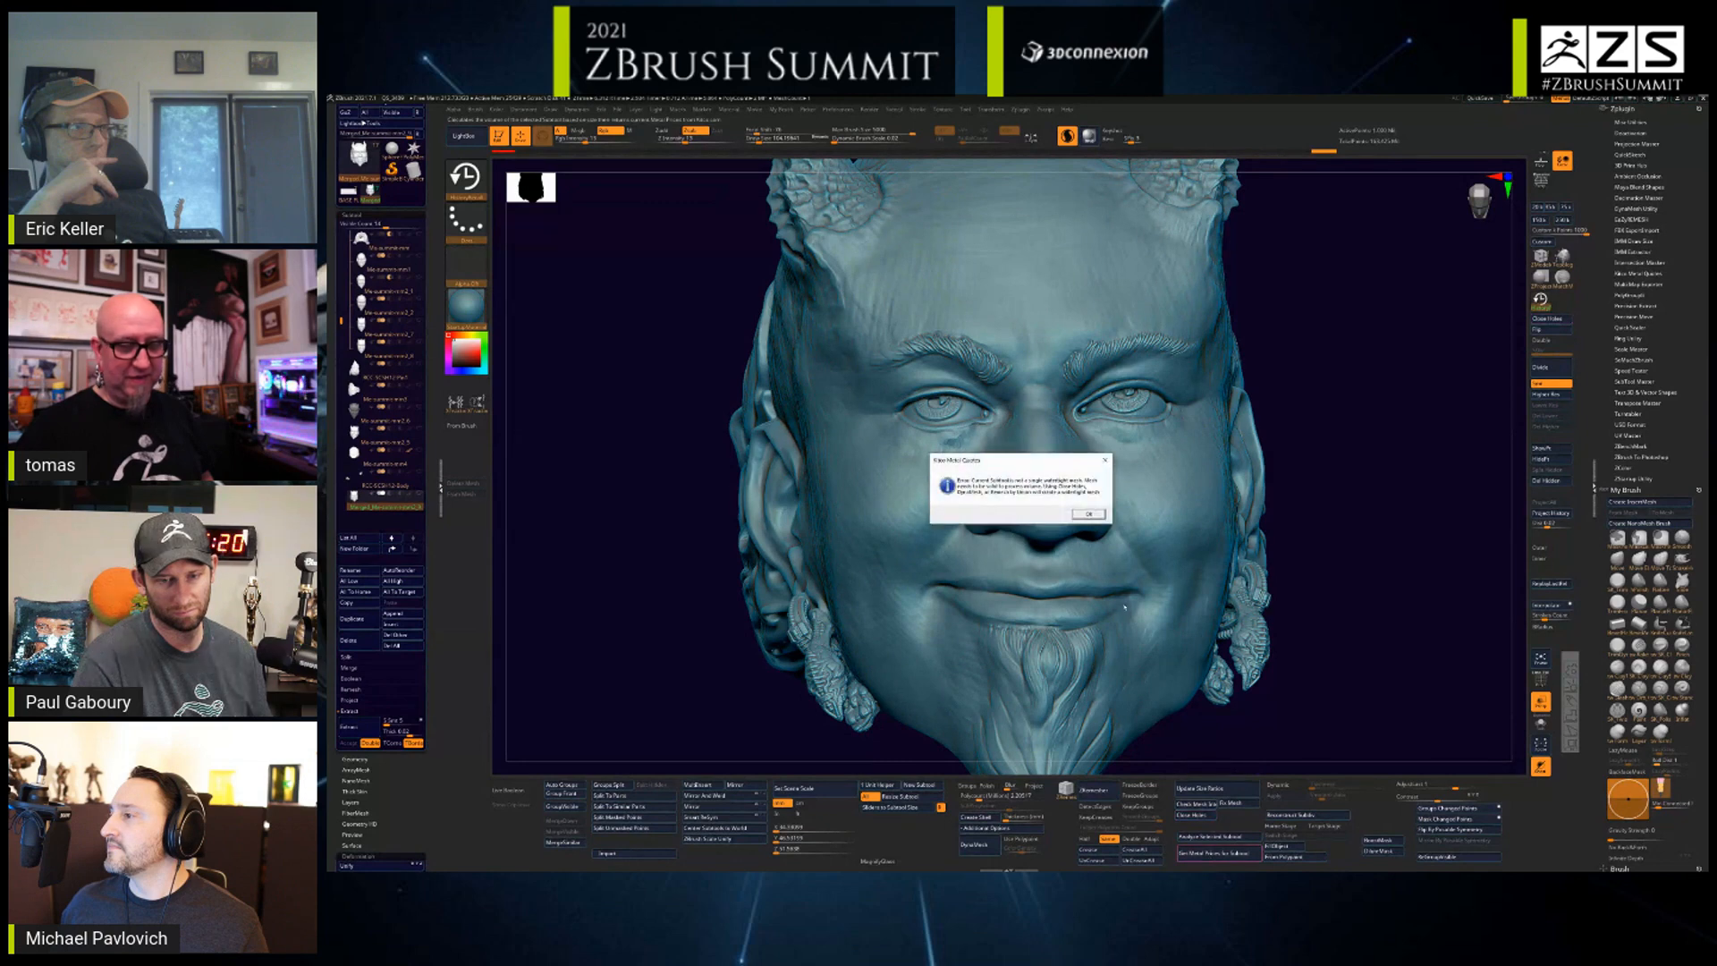
pyautogui.click(1089, 513)
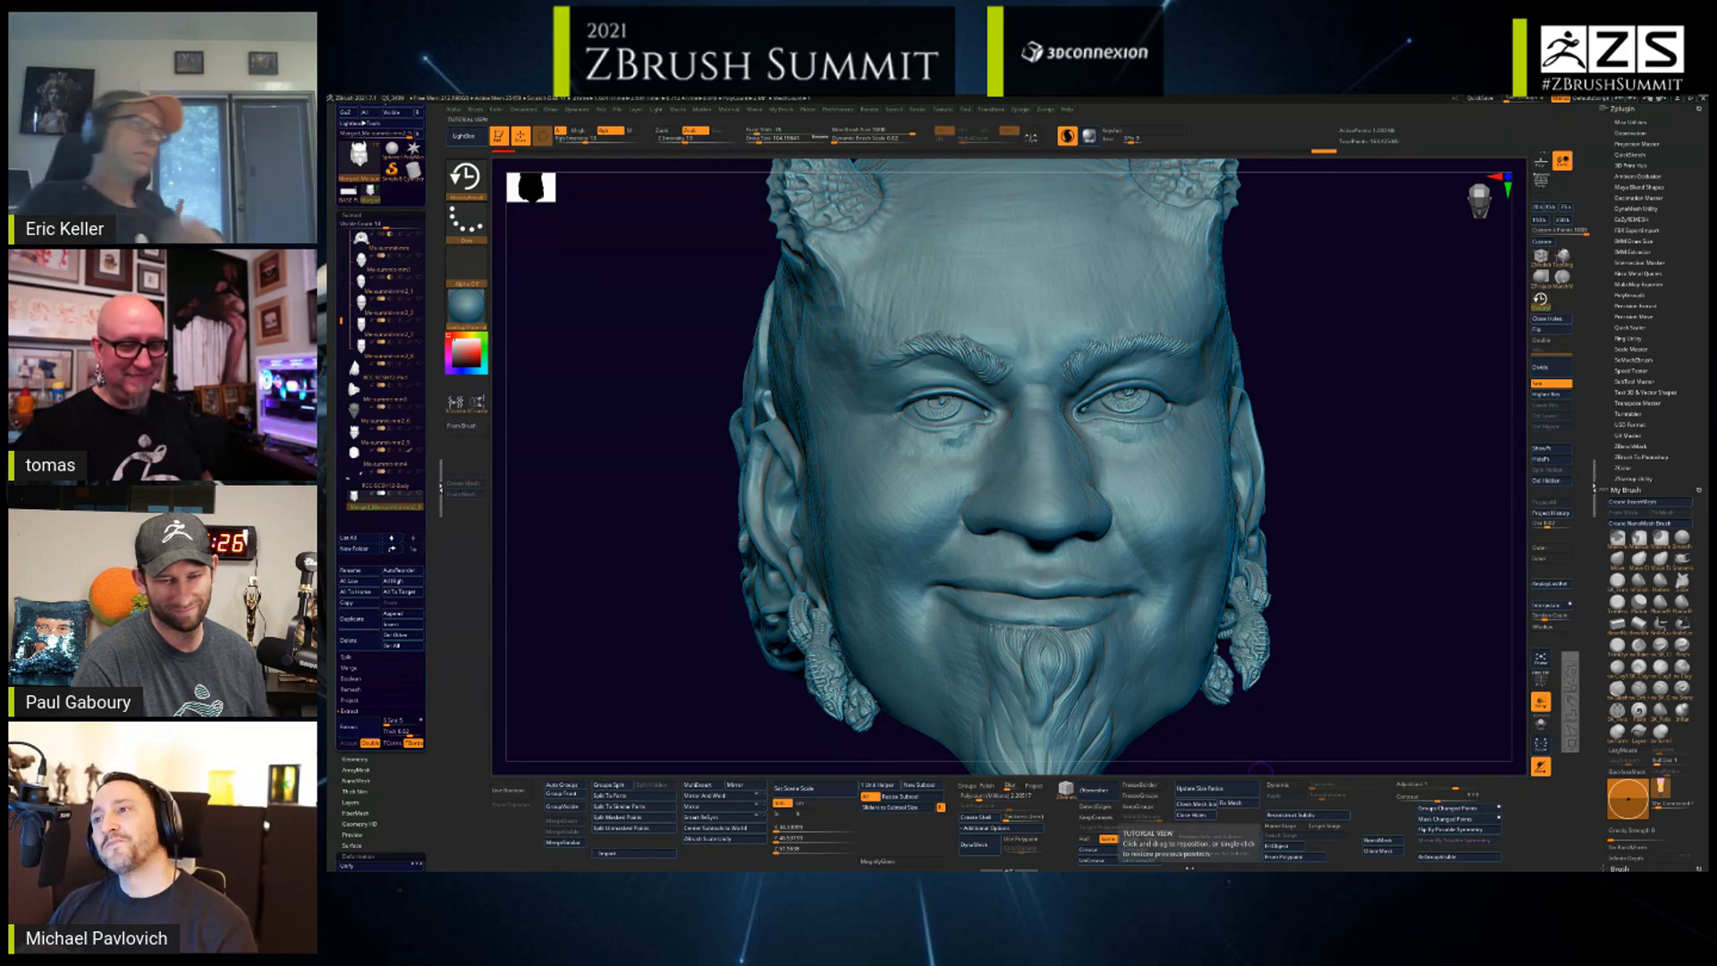
pyautogui.click(1203, 856)
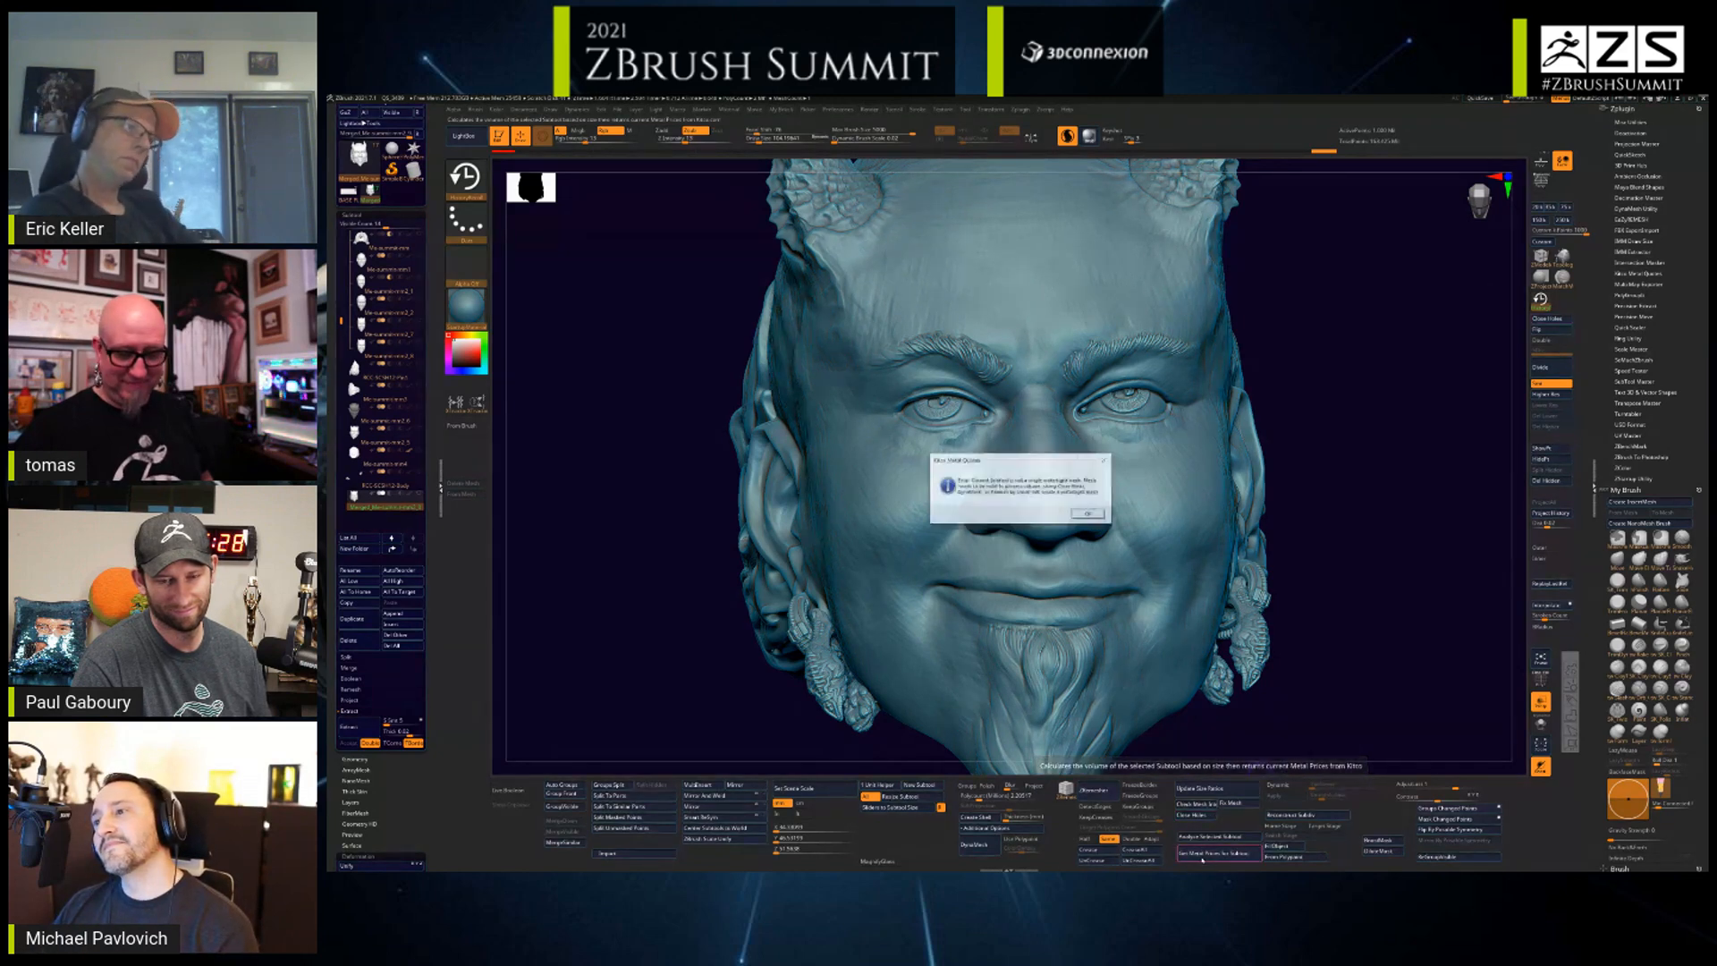
pyautogui.click(1089, 515)
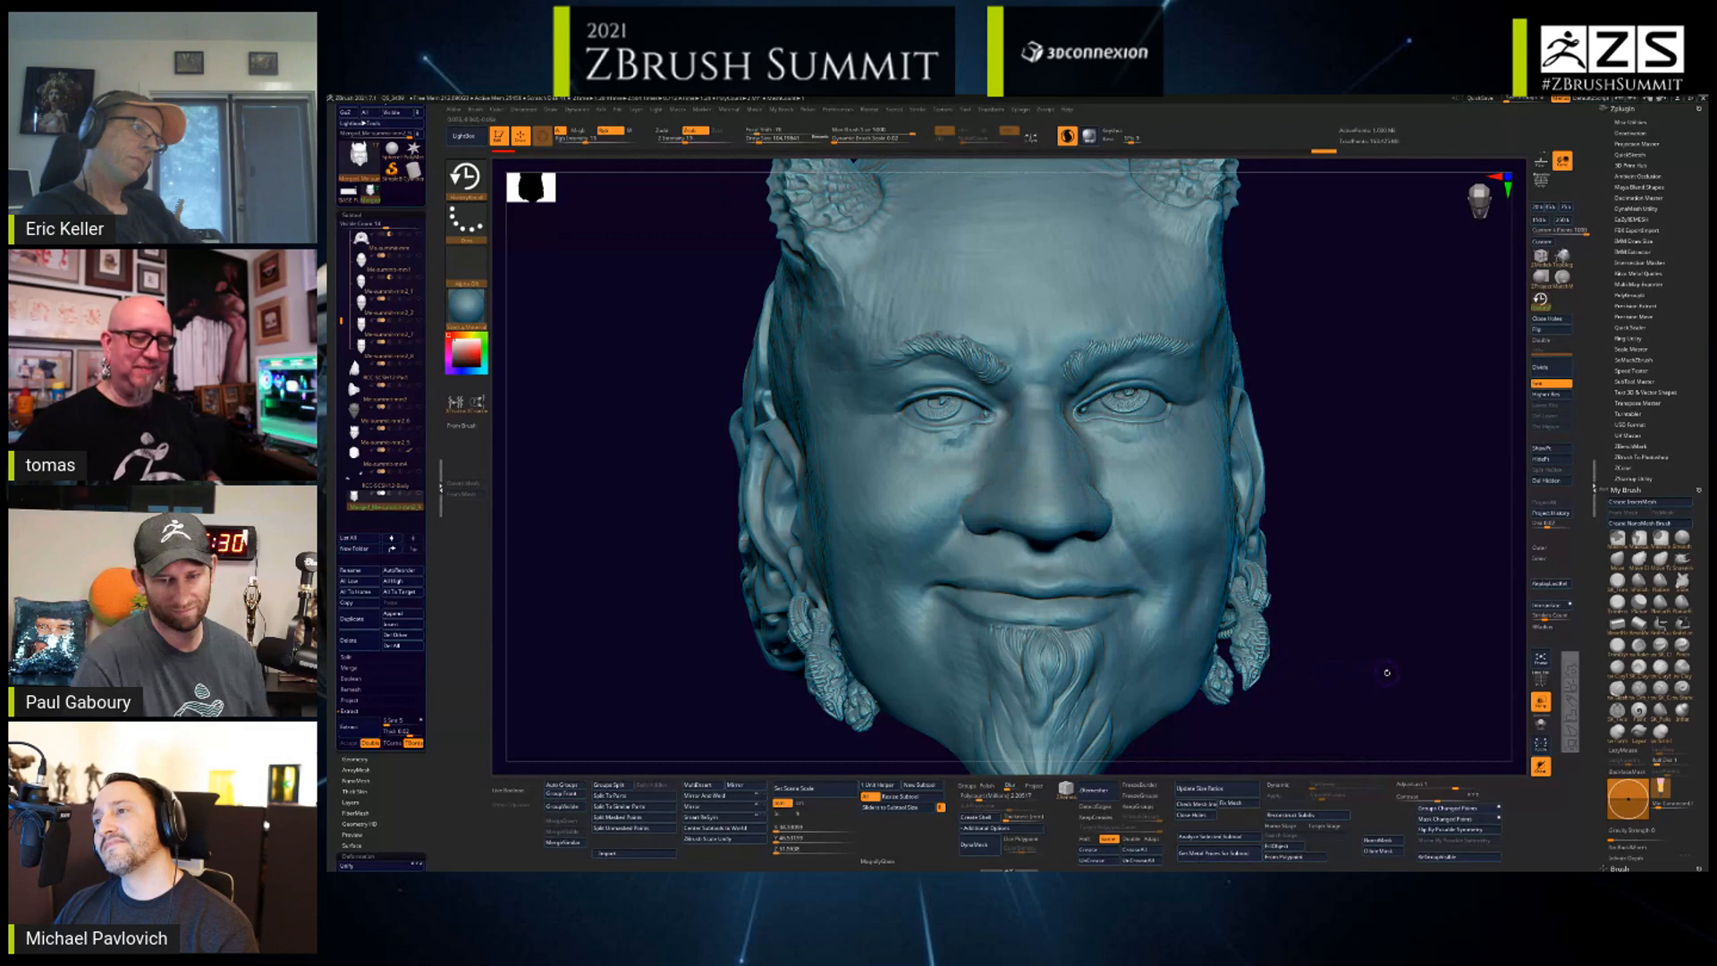
# - Recheck the mesh integrity of the whole head and analyze the selected subtool's size
pyautogui.moveTo(1388, 672); pyautogui.dragTo(1379, 687)
pyautogui.press('f')
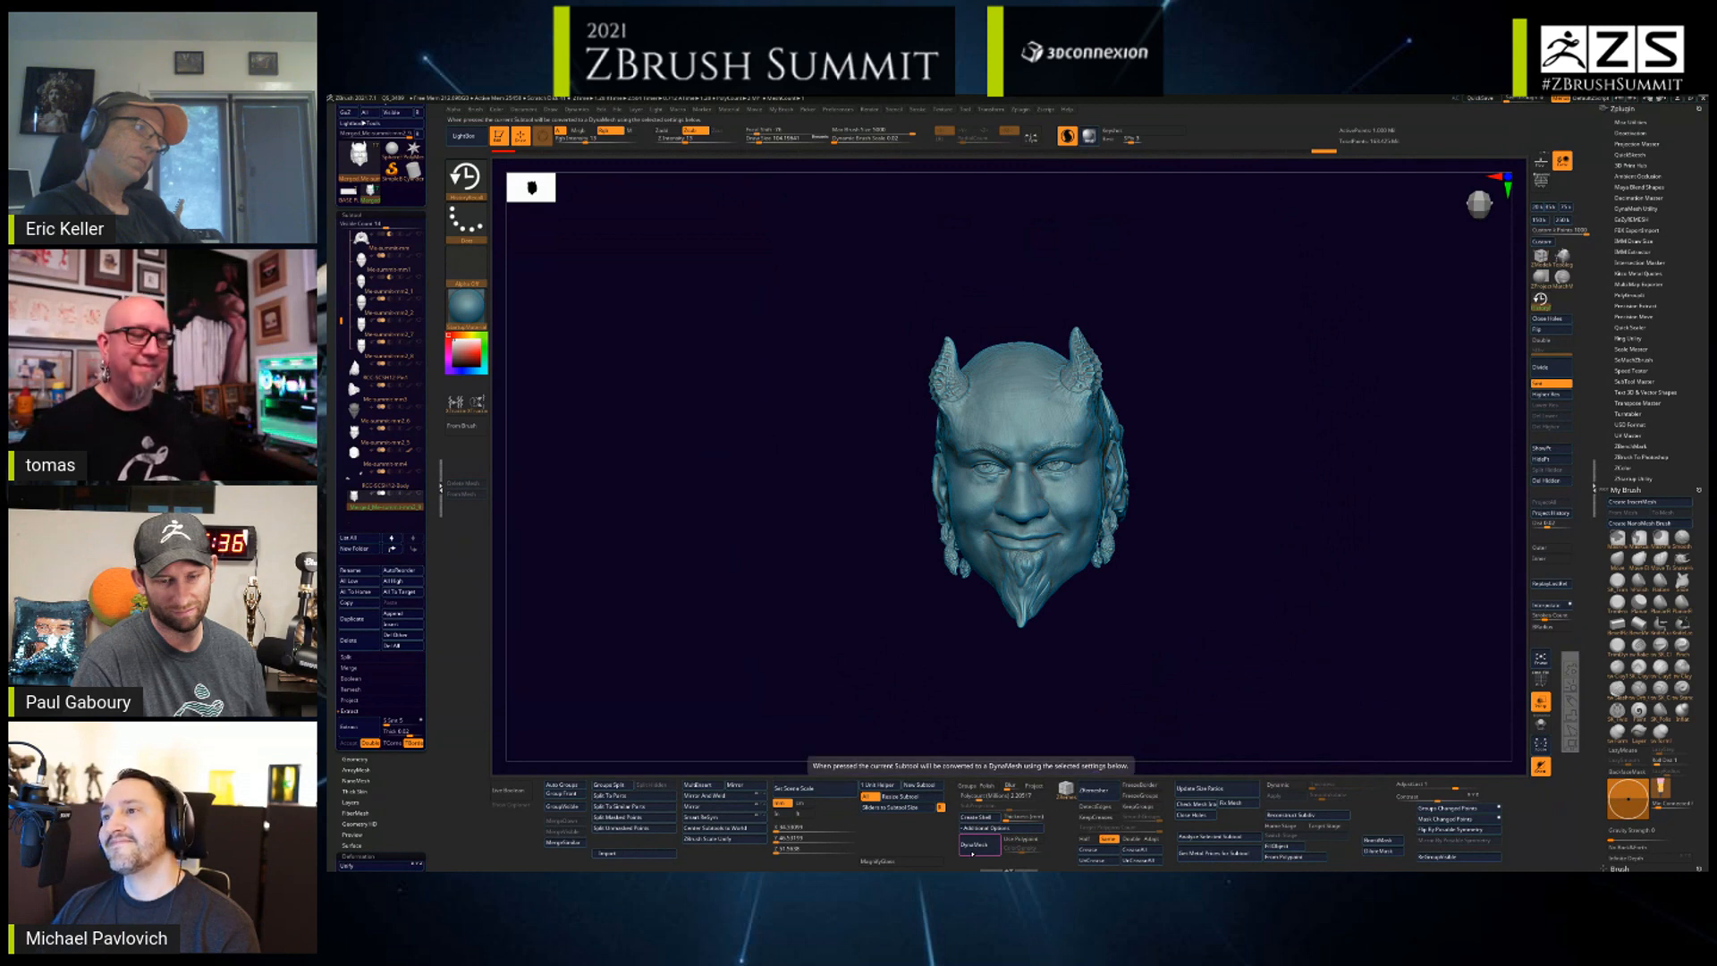
pyautogui.click(1203, 803)
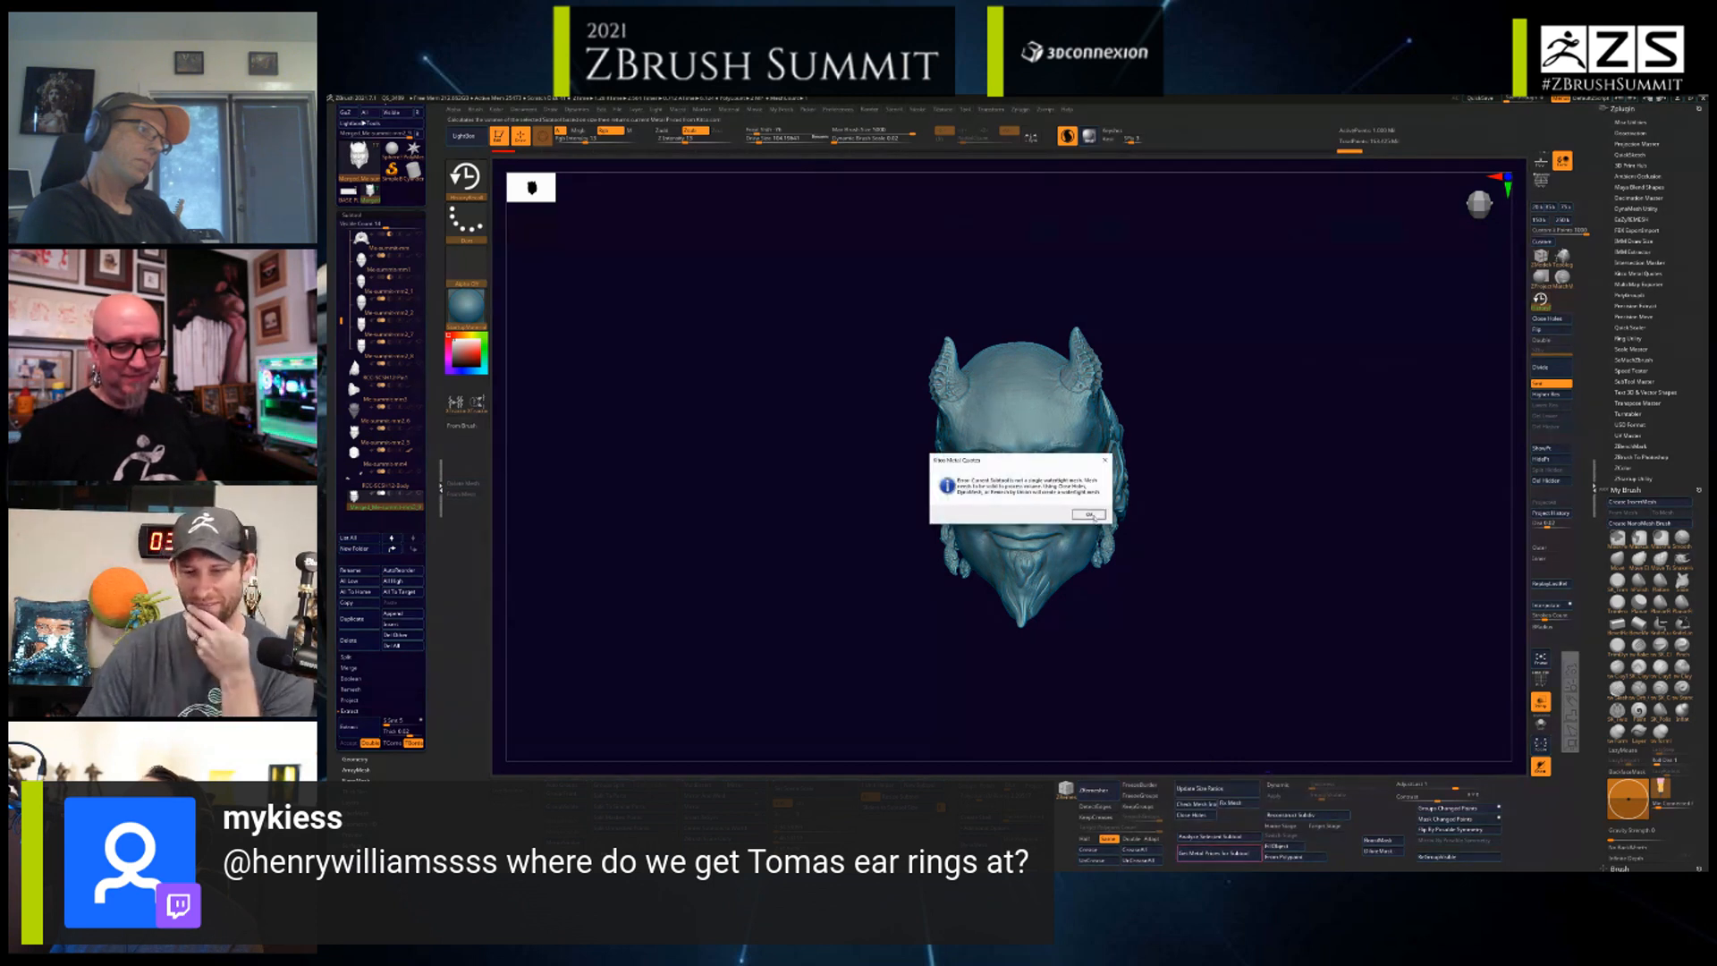
pyautogui.click(1089, 515)
pyautogui.click(1211, 837)
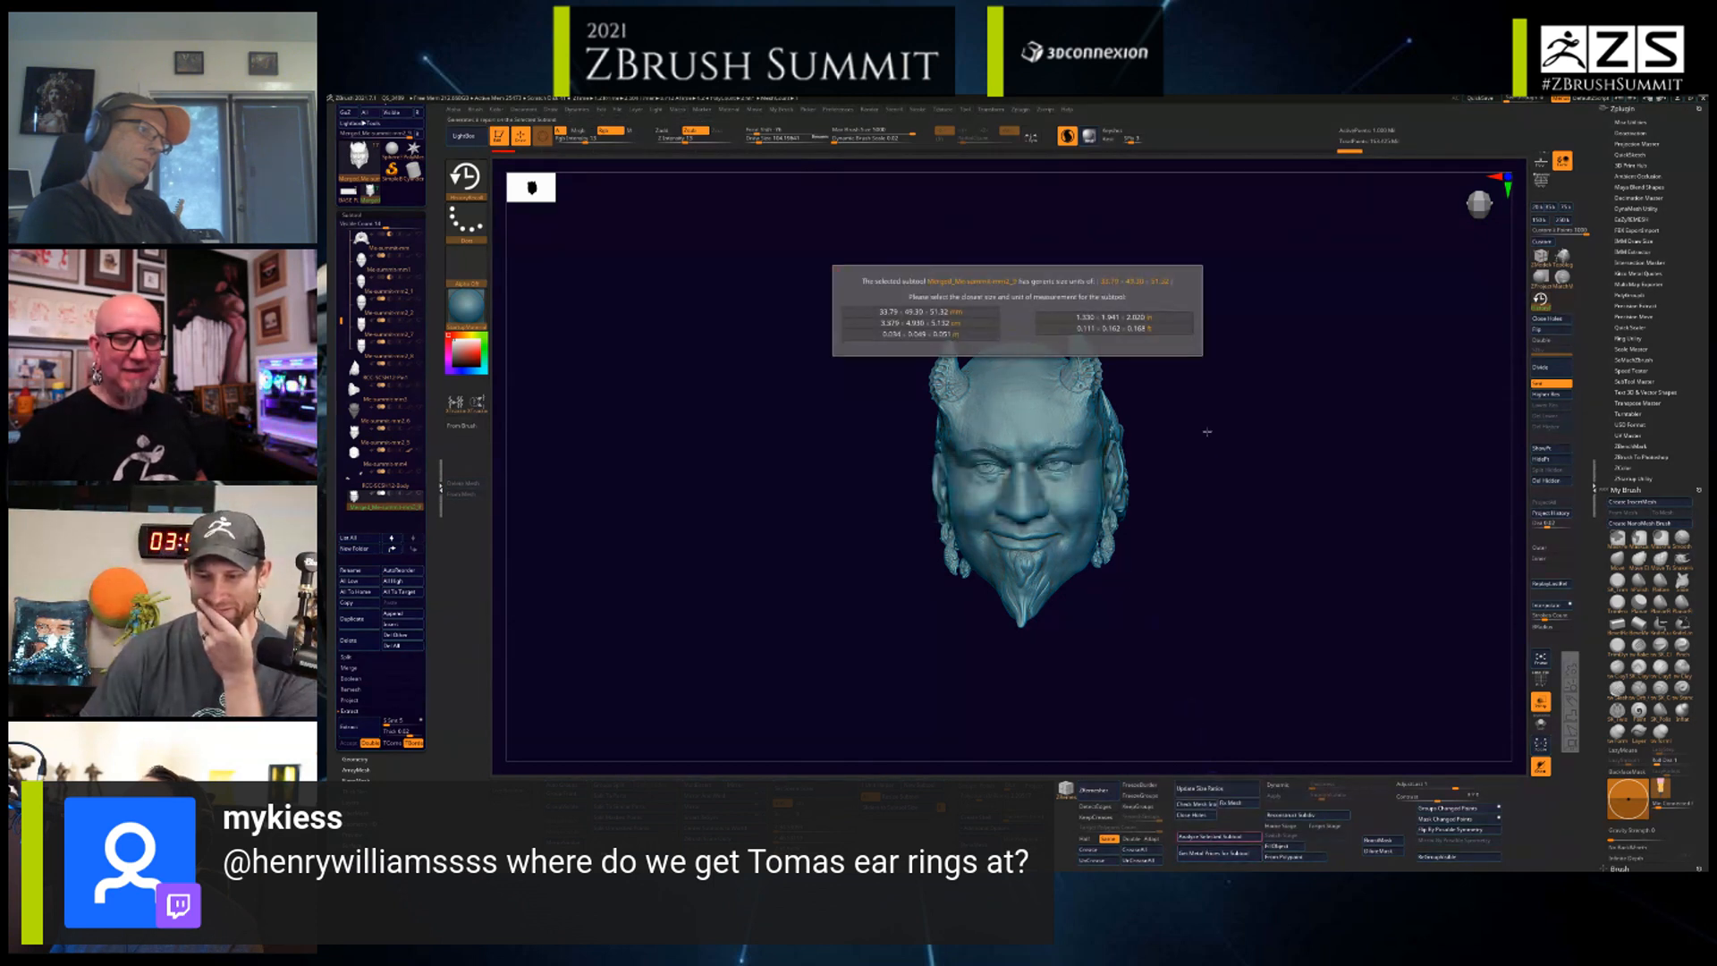
pyautogui.click(1206, 348)
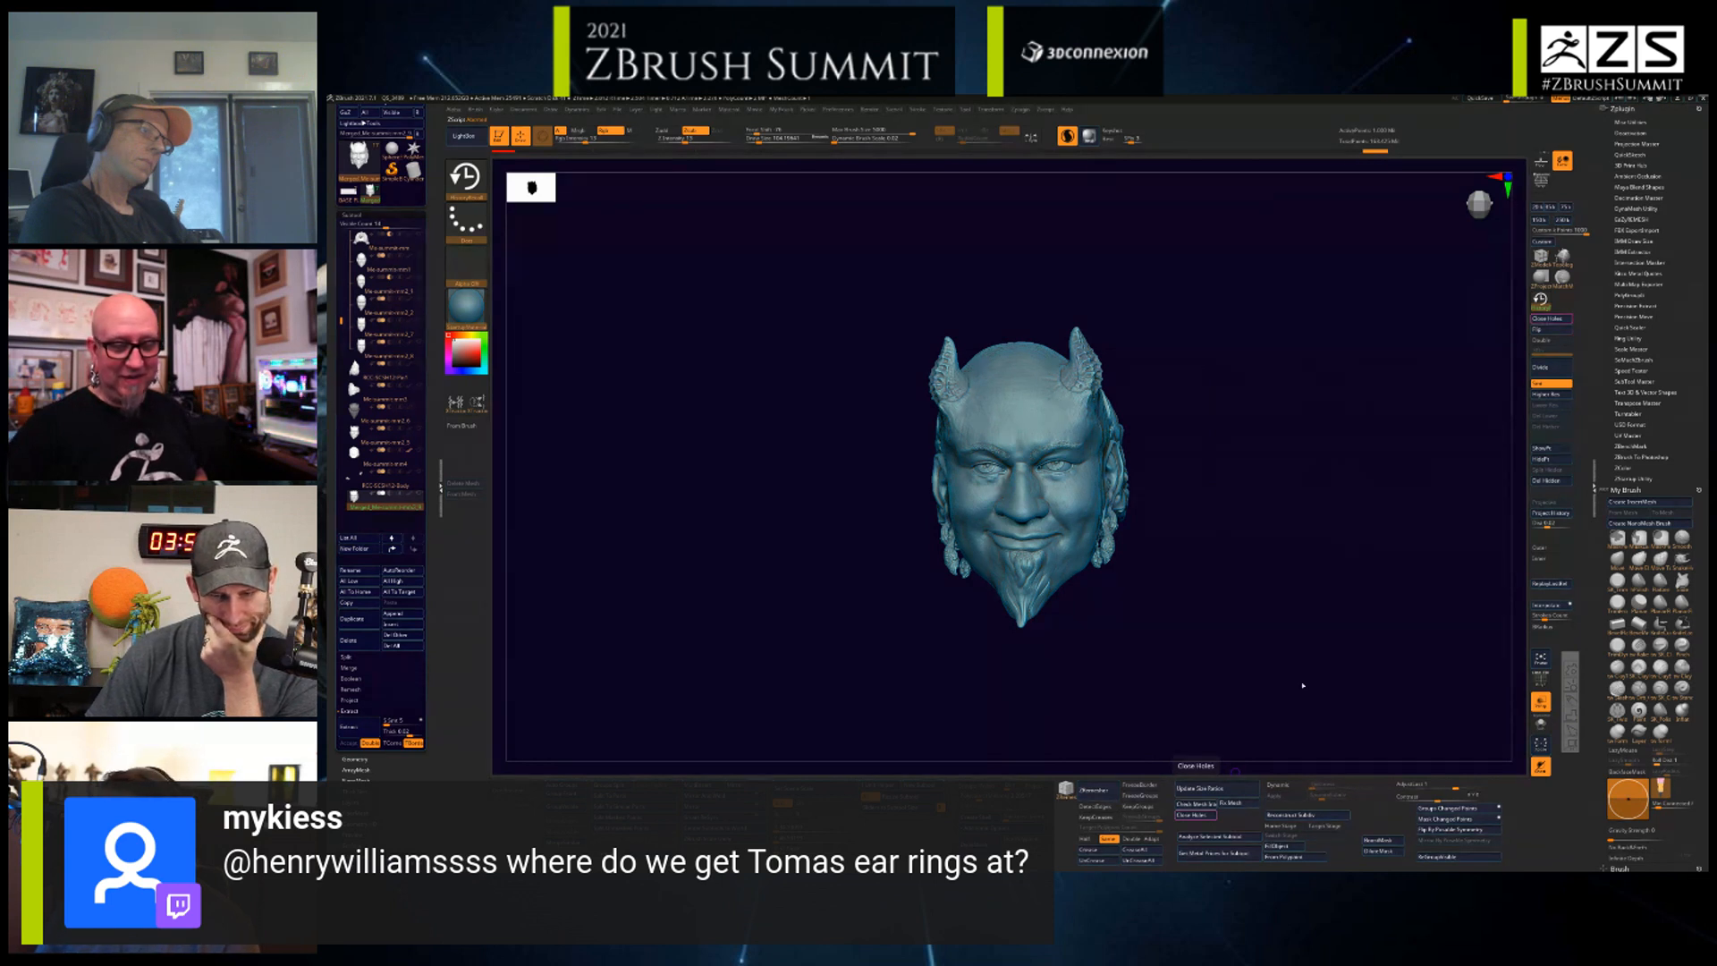
# - Close the mesh's remaining holes and request the subtool's metal prices once more
pyautogui.moveTo(1304, 686); pyautogui.dragTo(1296, 697)
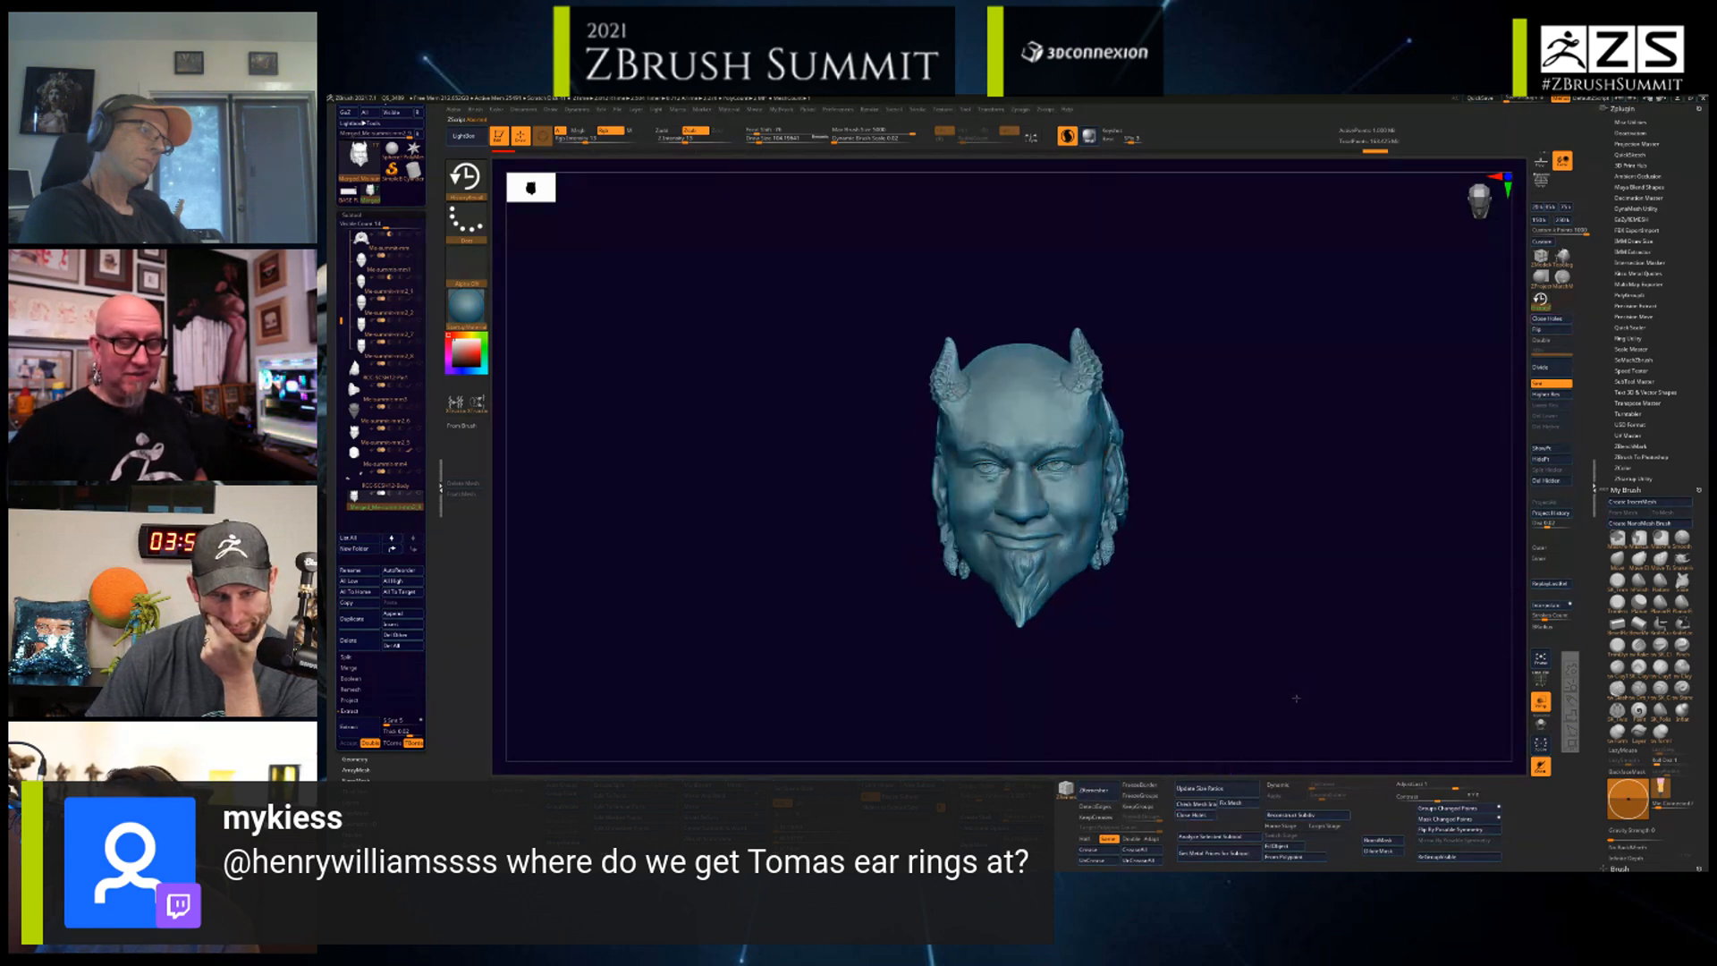
pyautogui.click(1234, 854)
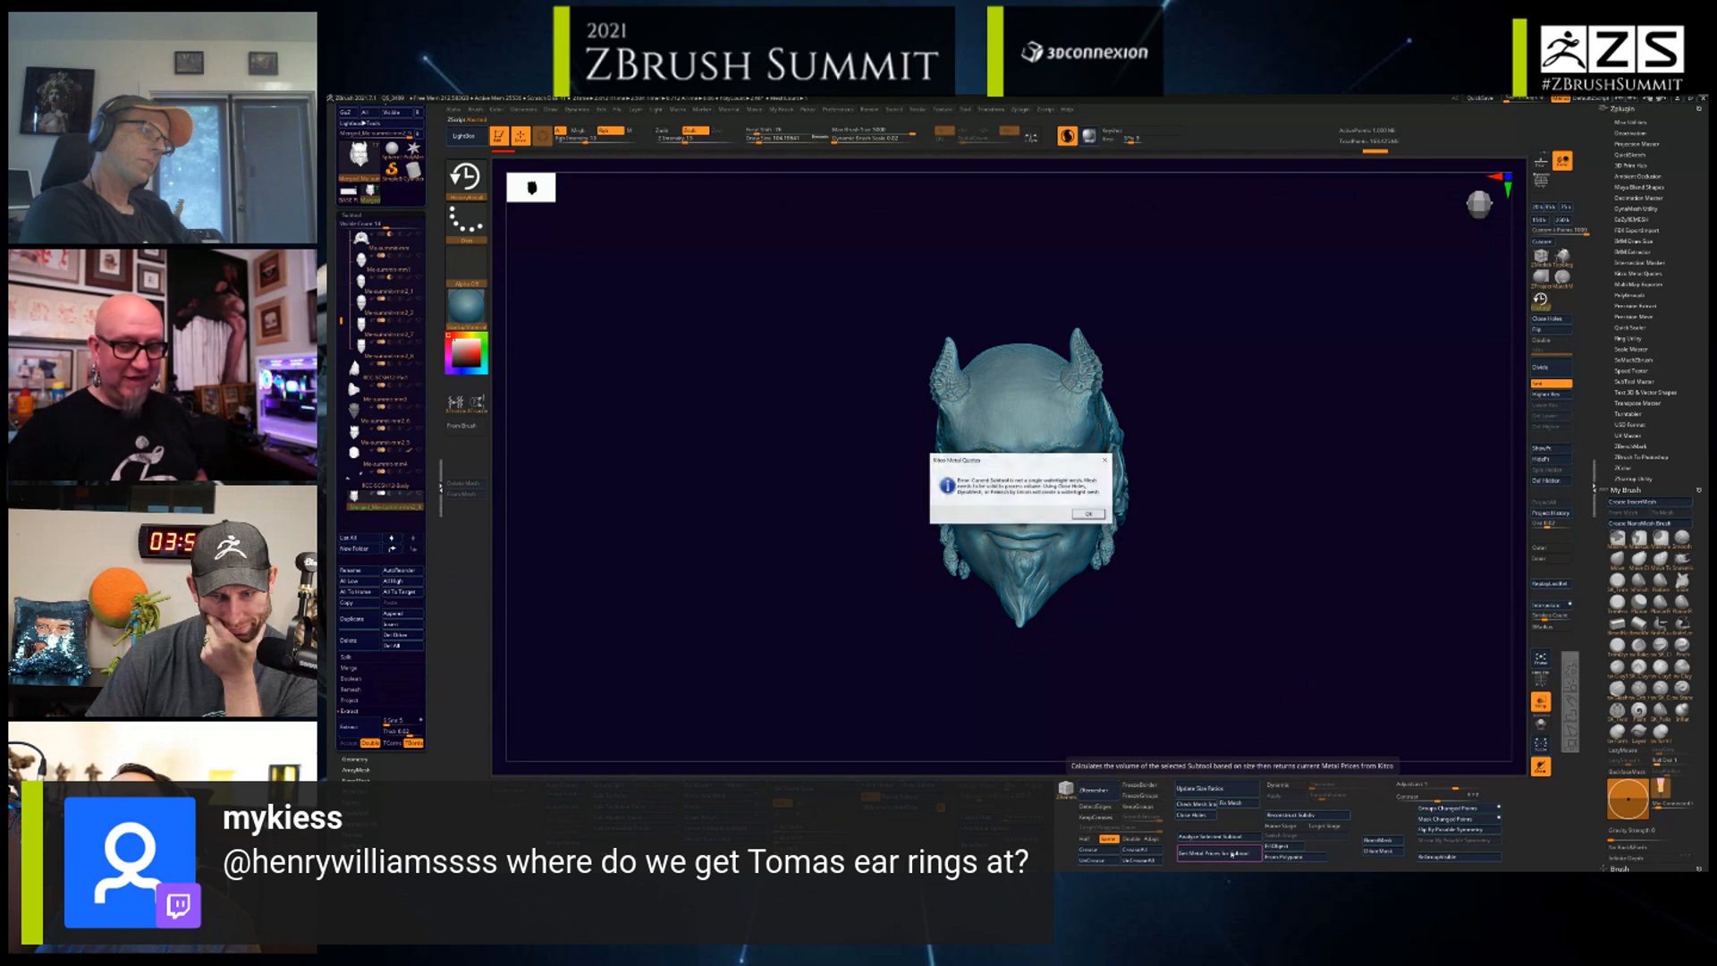
pyautogui.press('Return')
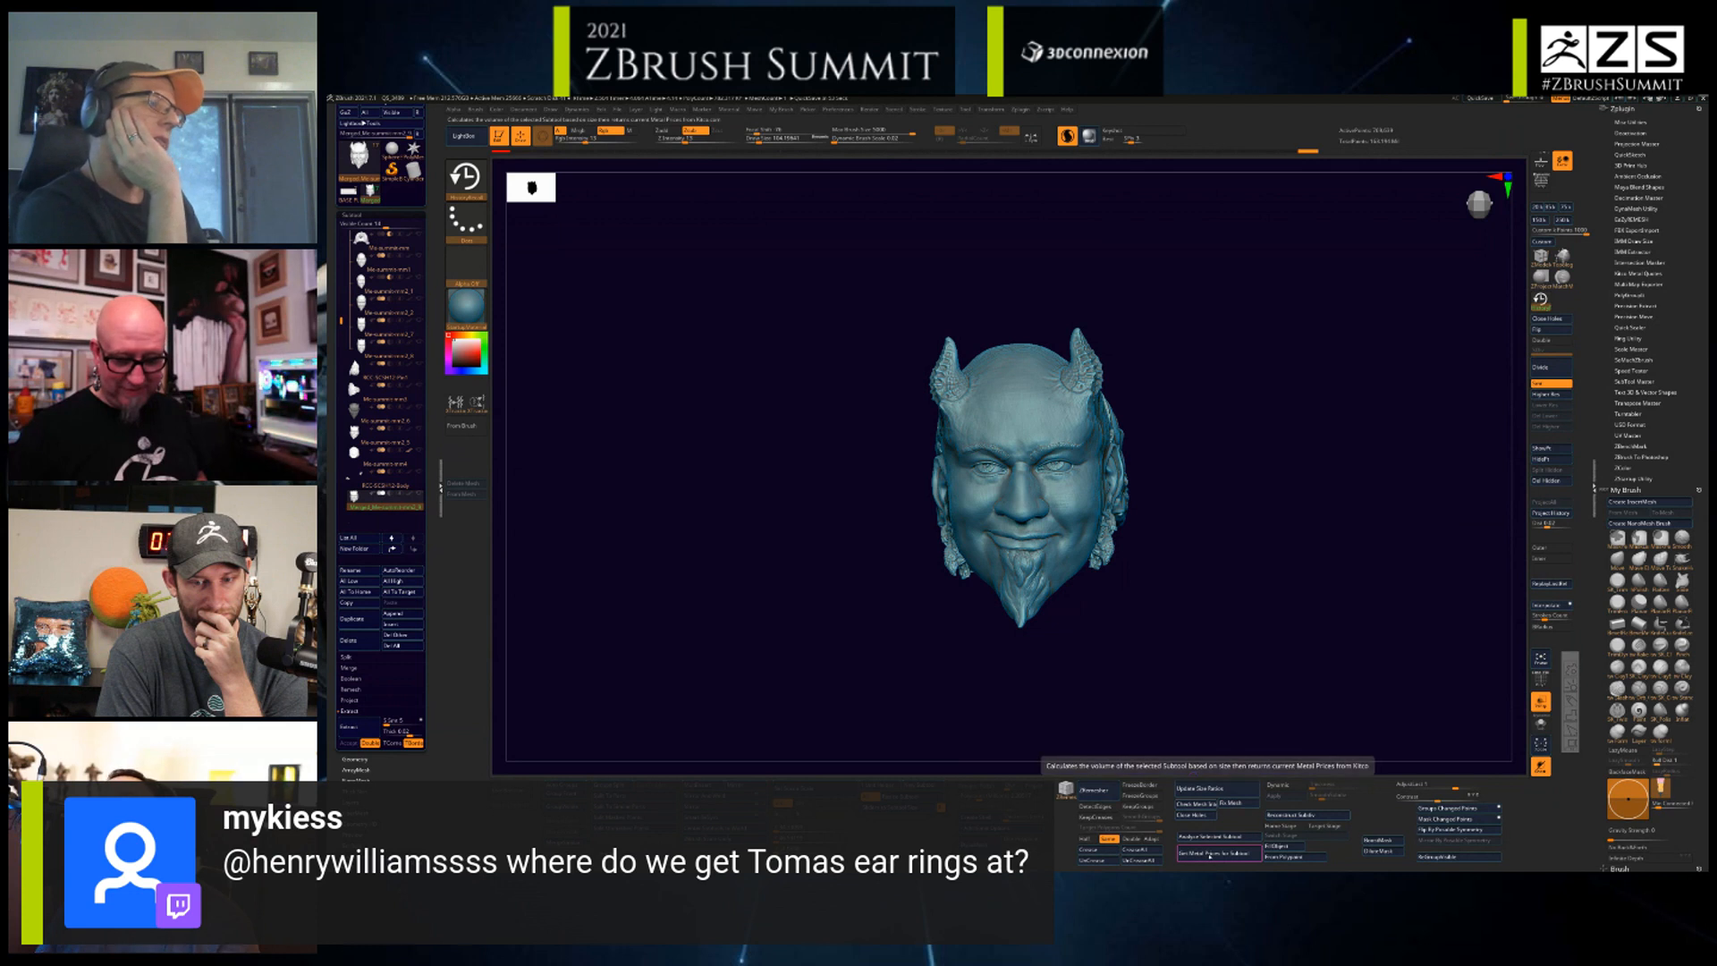
# - Convert the ring to a DynaMesh and retry its metal price calculation
pyautogui.click(1210, 854)
pyautogui.click(1088, 515)
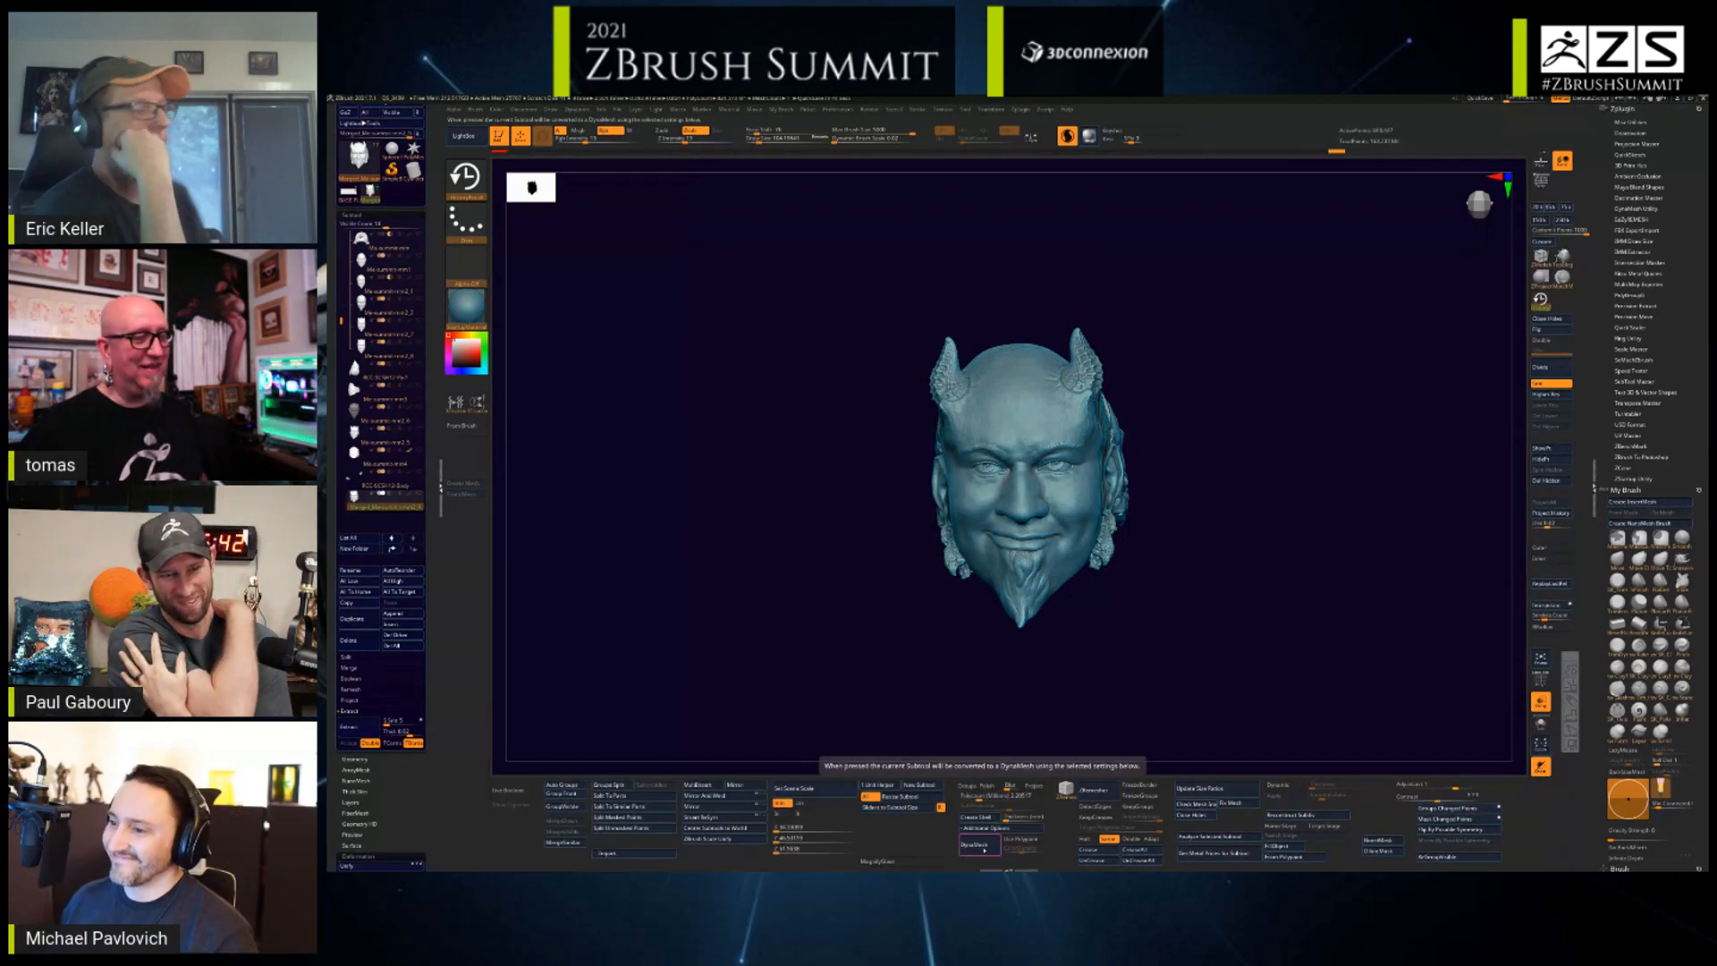
pyautogui.click(1218, 853)
pyautogui.press('Return')
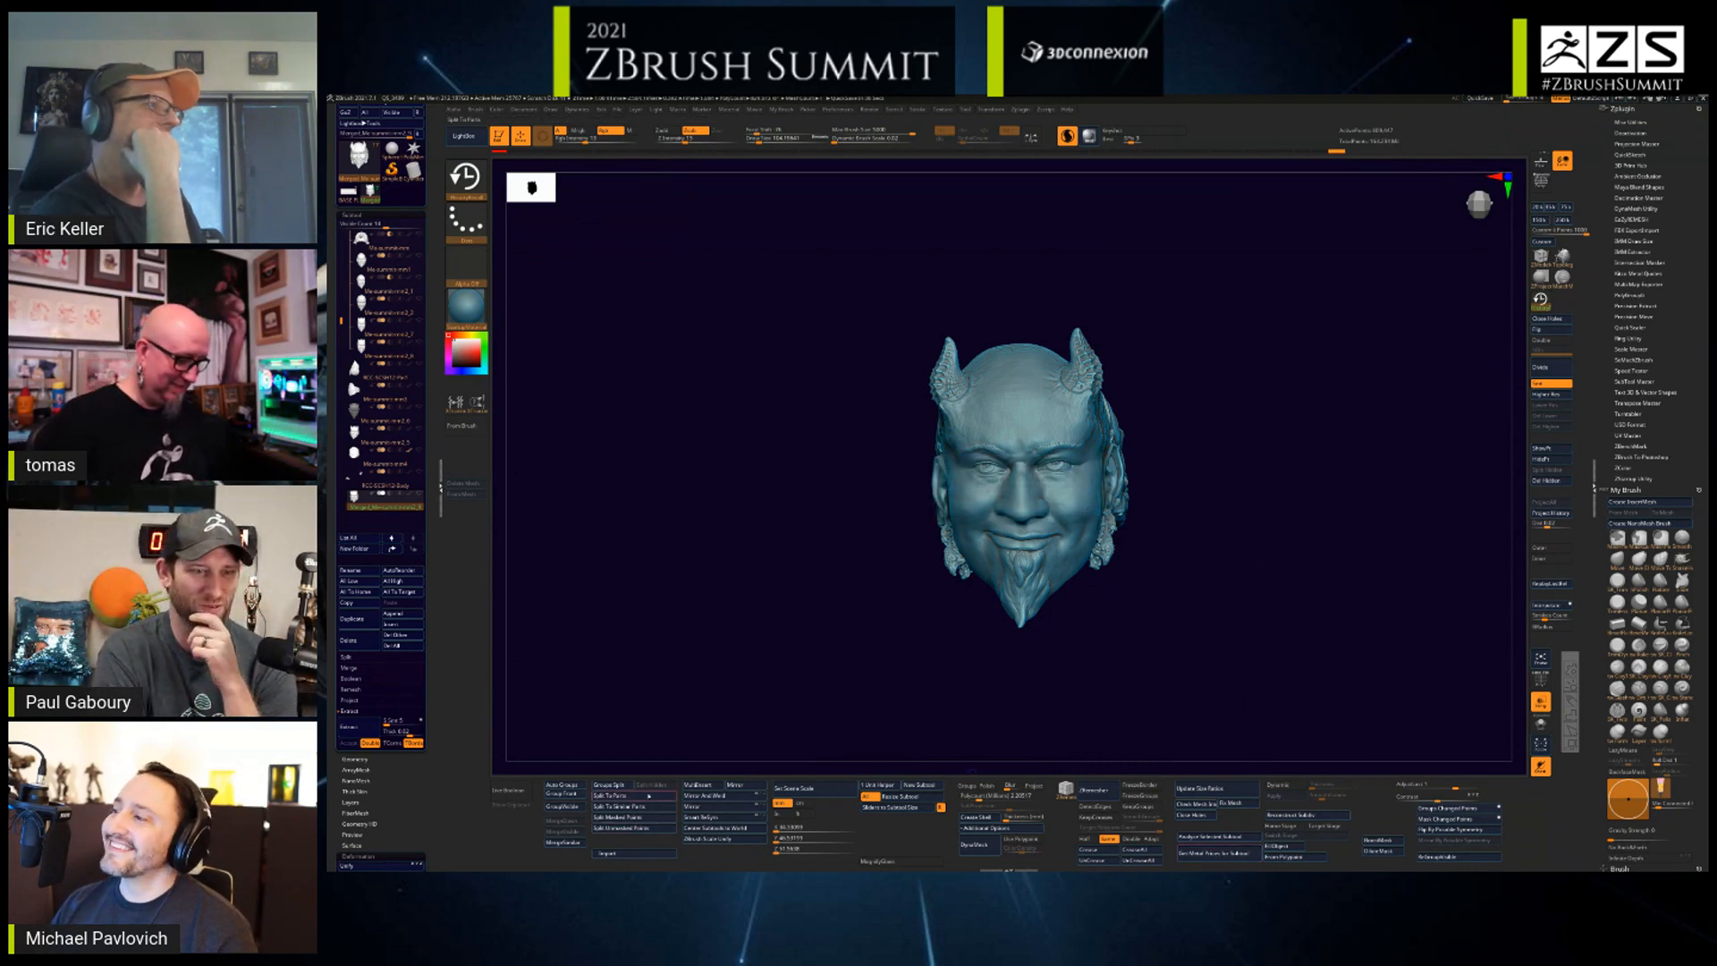
# - Try splitting the ring into parts, and repair its mesh with Check Mesh, Fix Mesh and Close Holes
pyautogui.click(621, 796)
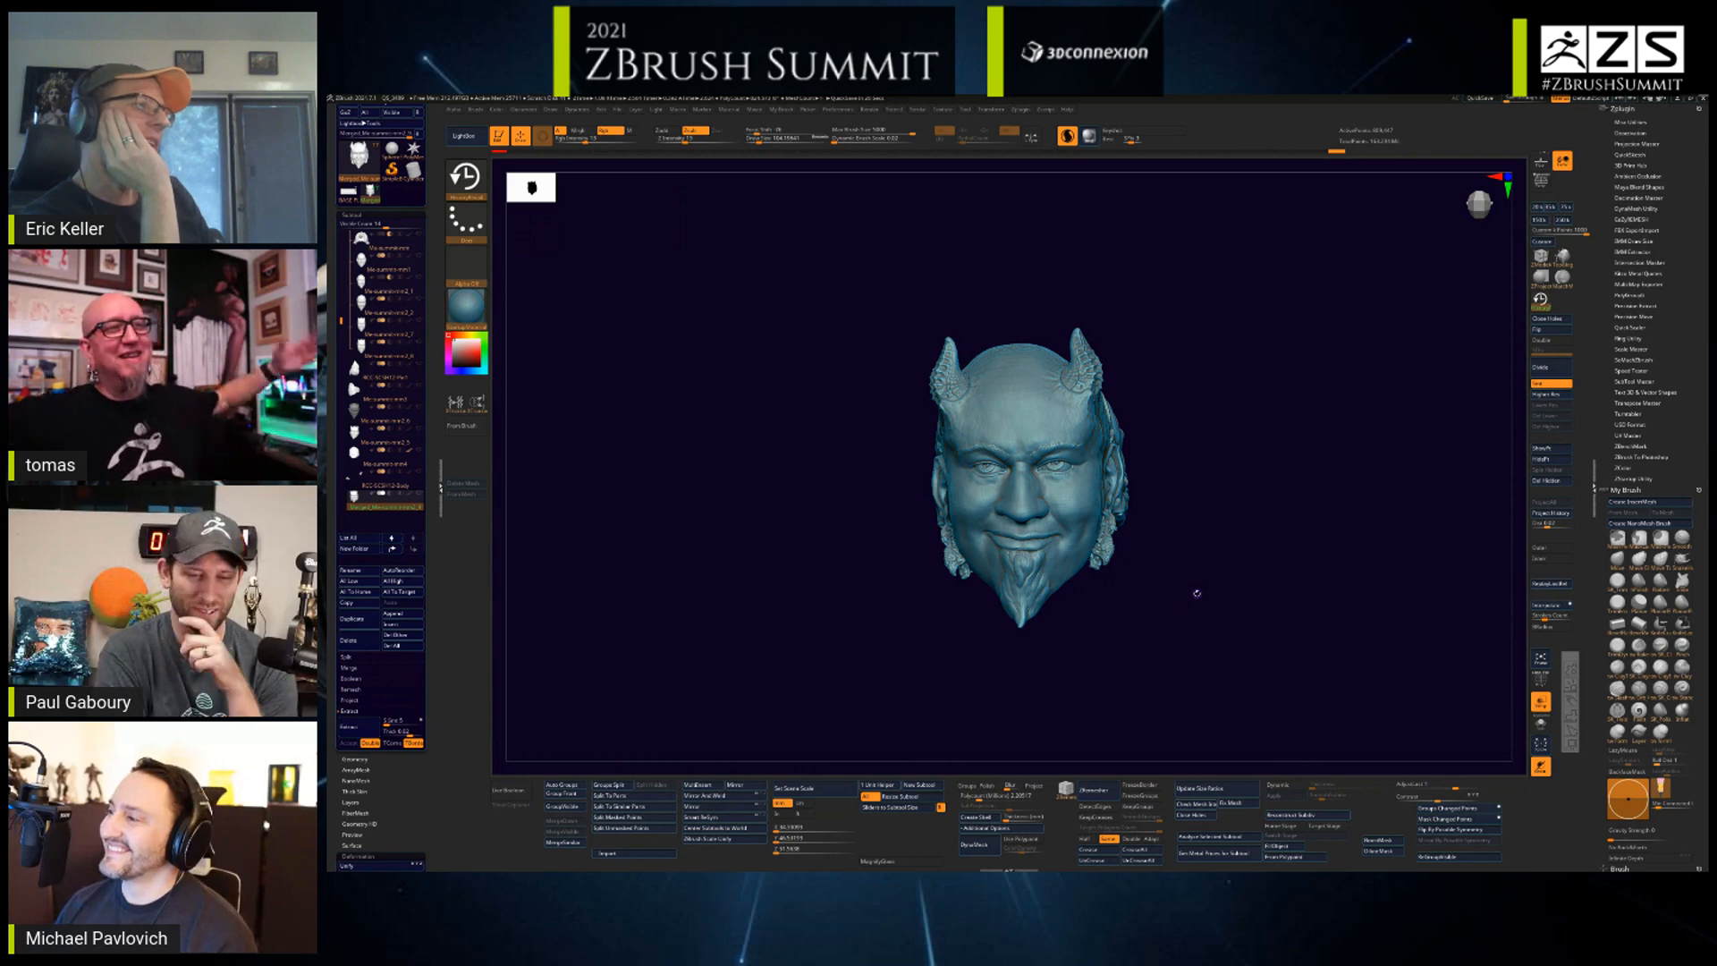
pyautogui.moveTo(1259, 590); pyautogui.dragTo(1255, 674)
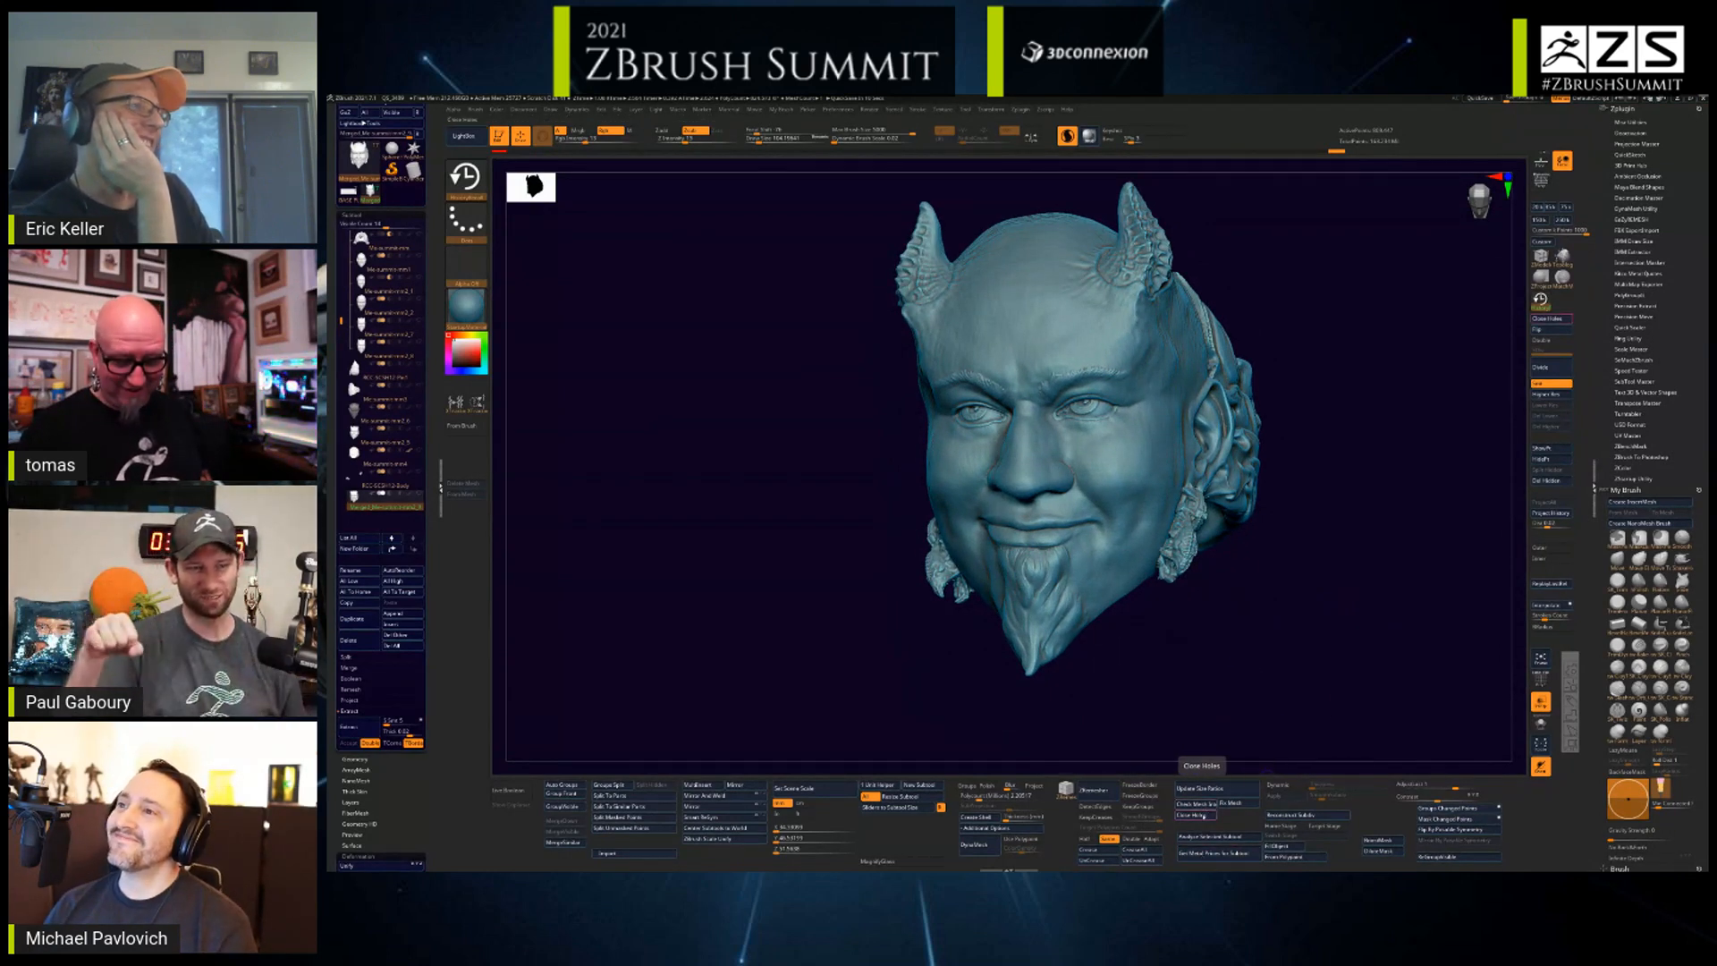
pyautogui.click(1198, 803)
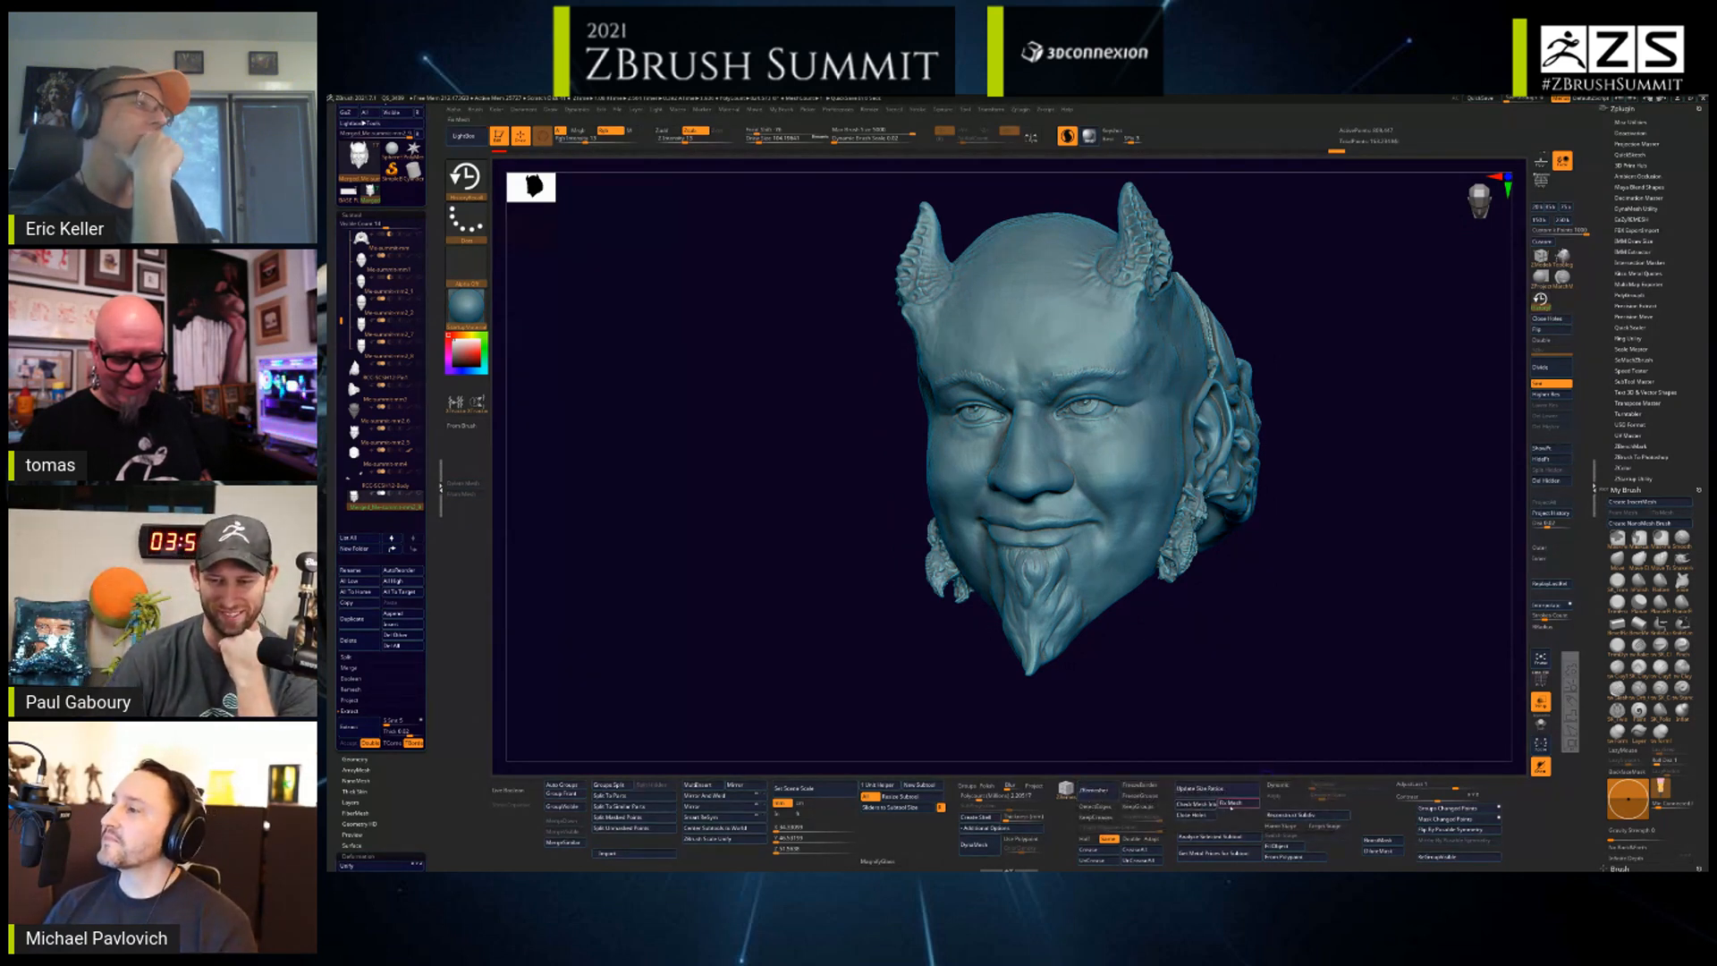
pyautogui.click(1229, 803)
pyautogui.click(1212, 814)
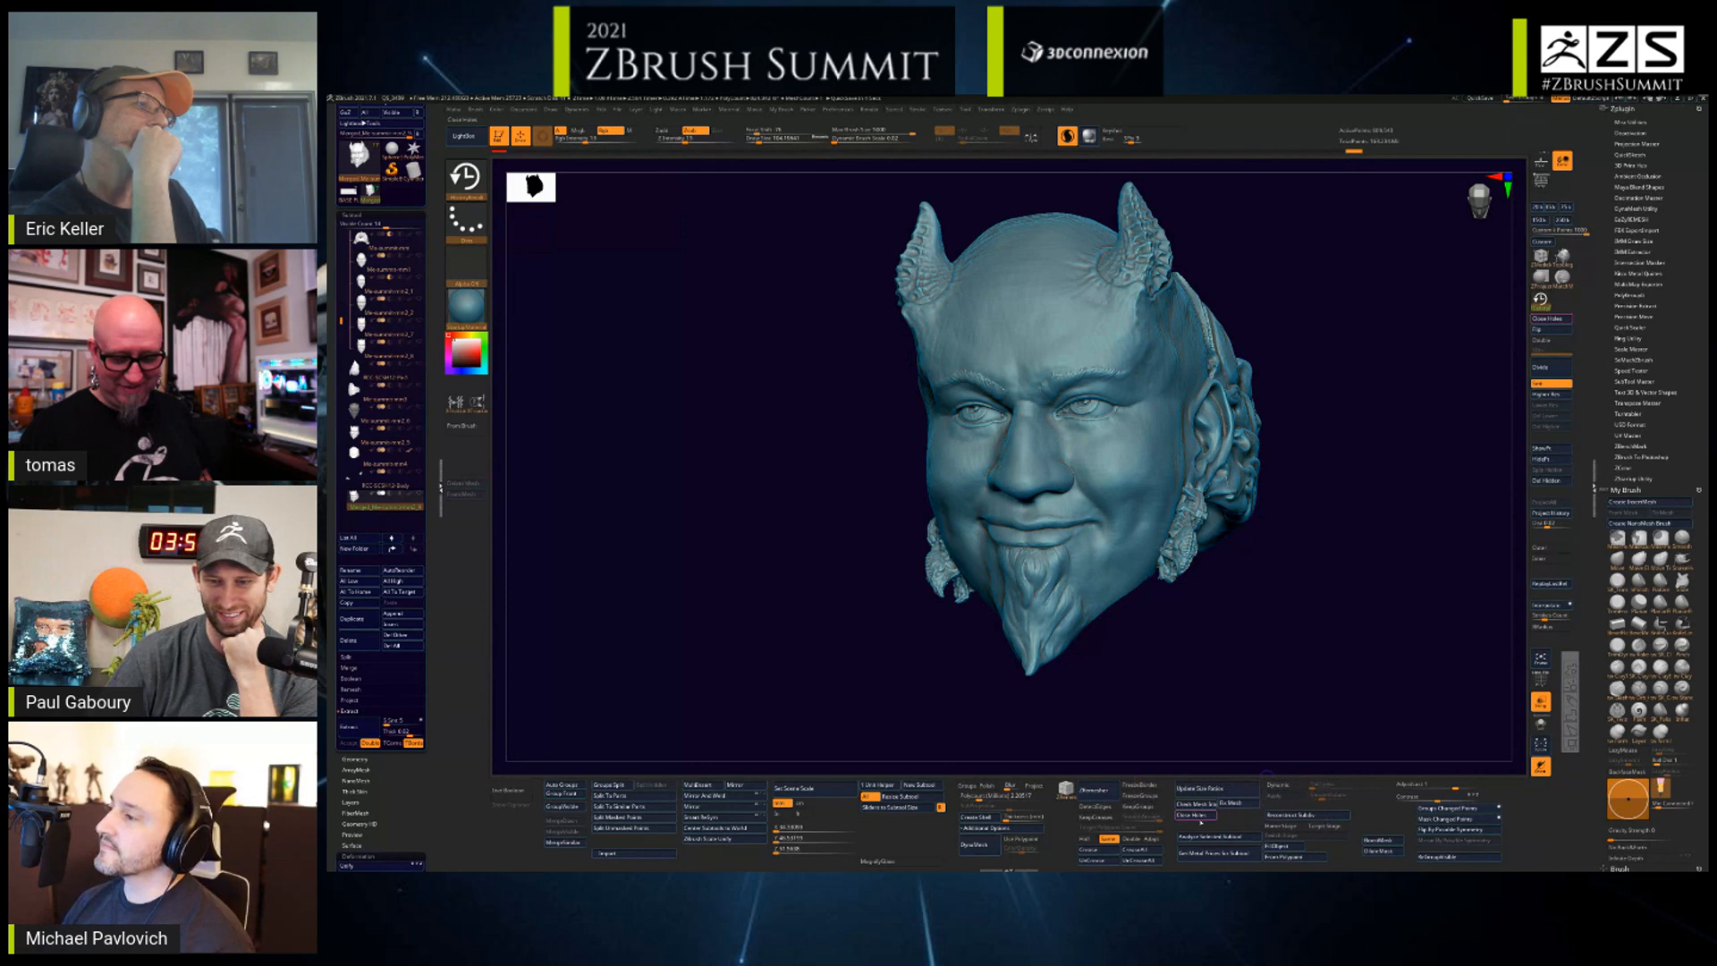
# - Get the metal prices for the ring subtool, review the Kitco quotes for each metal, and dismiss them without saving
pyautogui.click(1218, 855)
pyautogui.click(1090, 514)
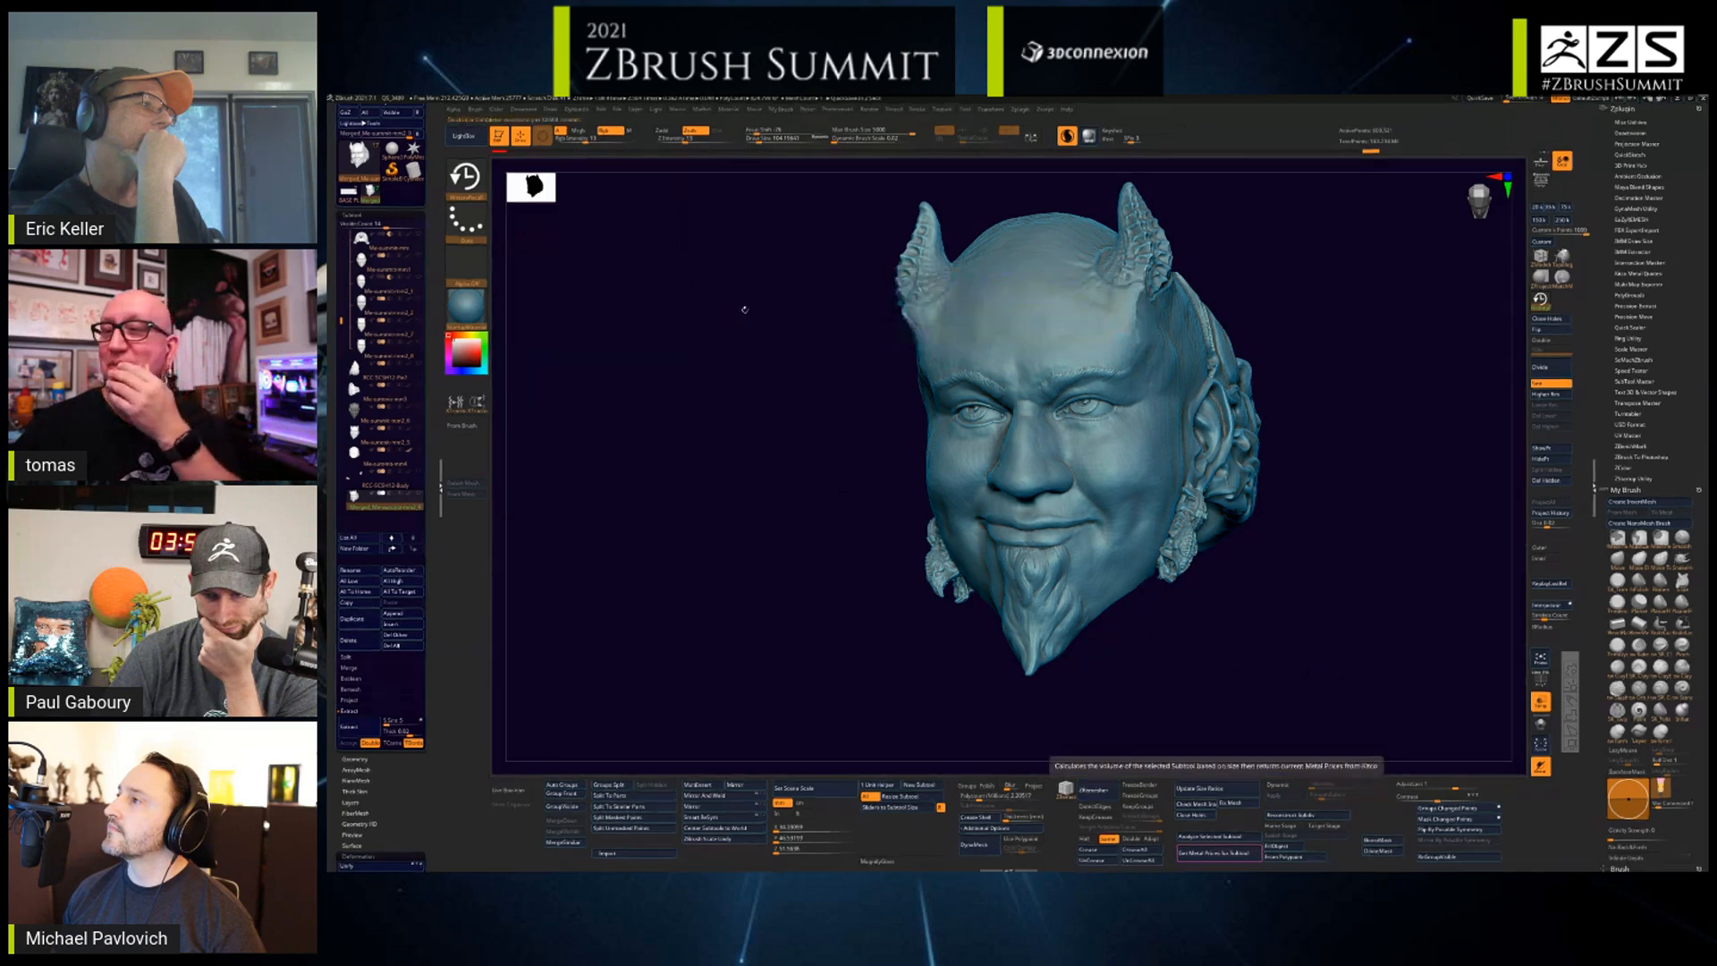
pyautogui.keyDown('shift'); pyautogui.moveTo(744, 310); pyautogui.dragTo(728, 277); pyautogui.keyUp('shift')
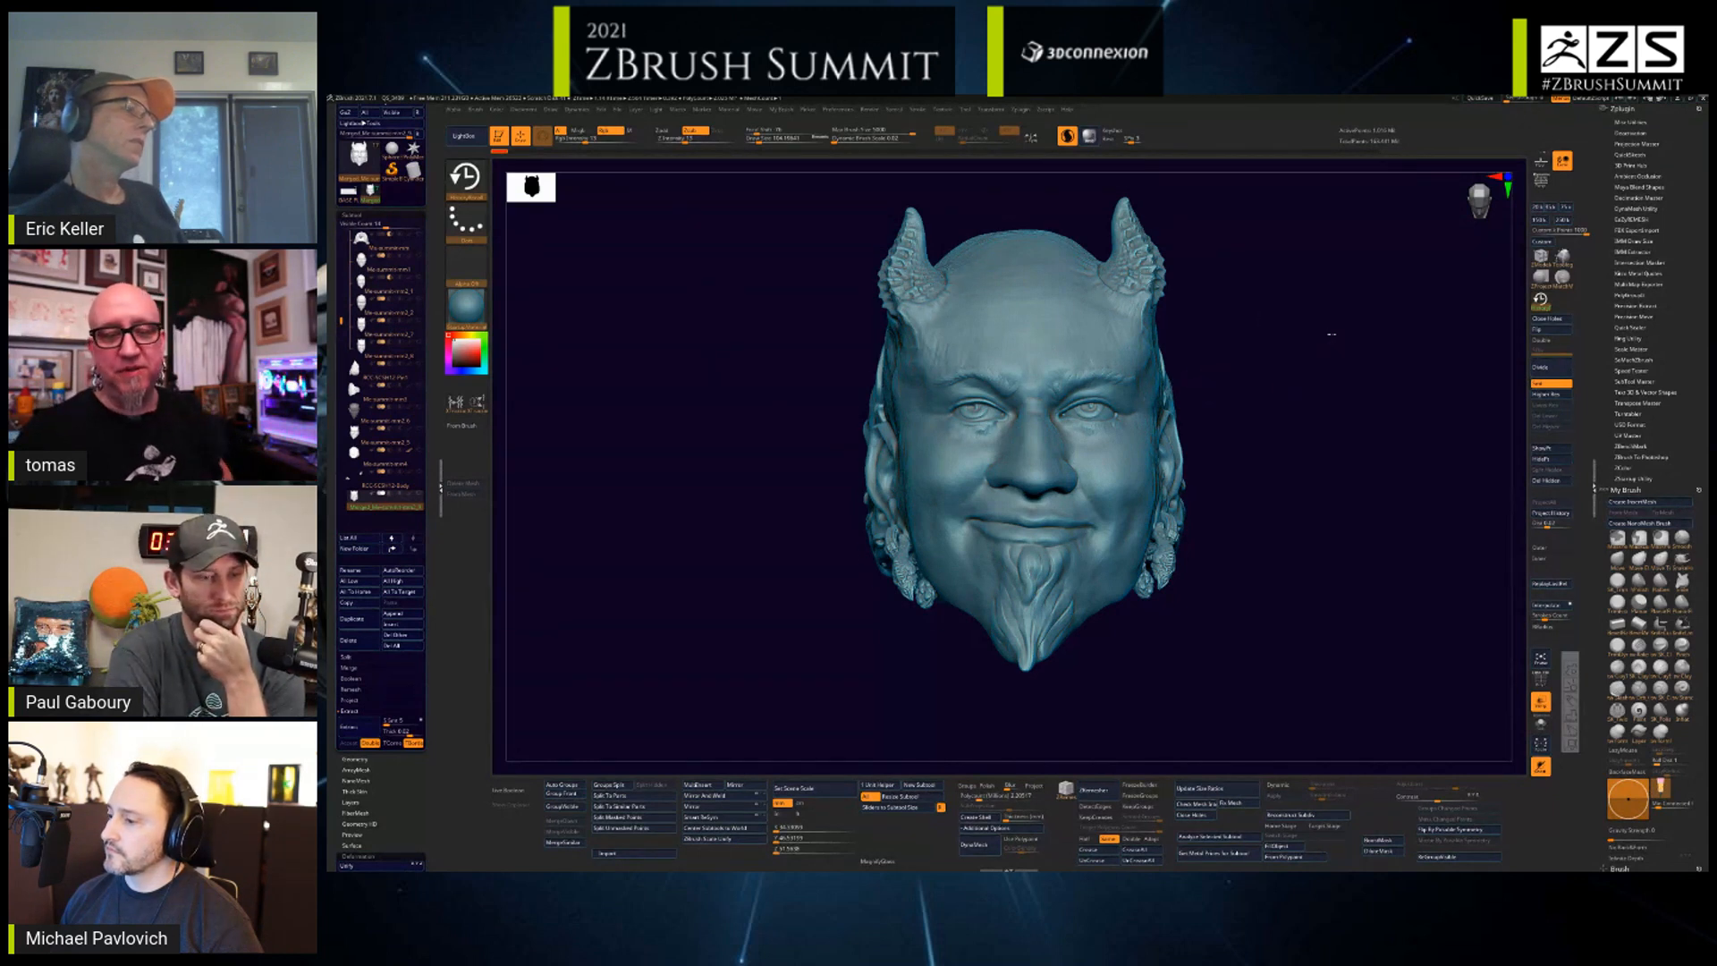
pyautogui.moveTo(1332, 334); pyautogui.dragTo(1334, 328)
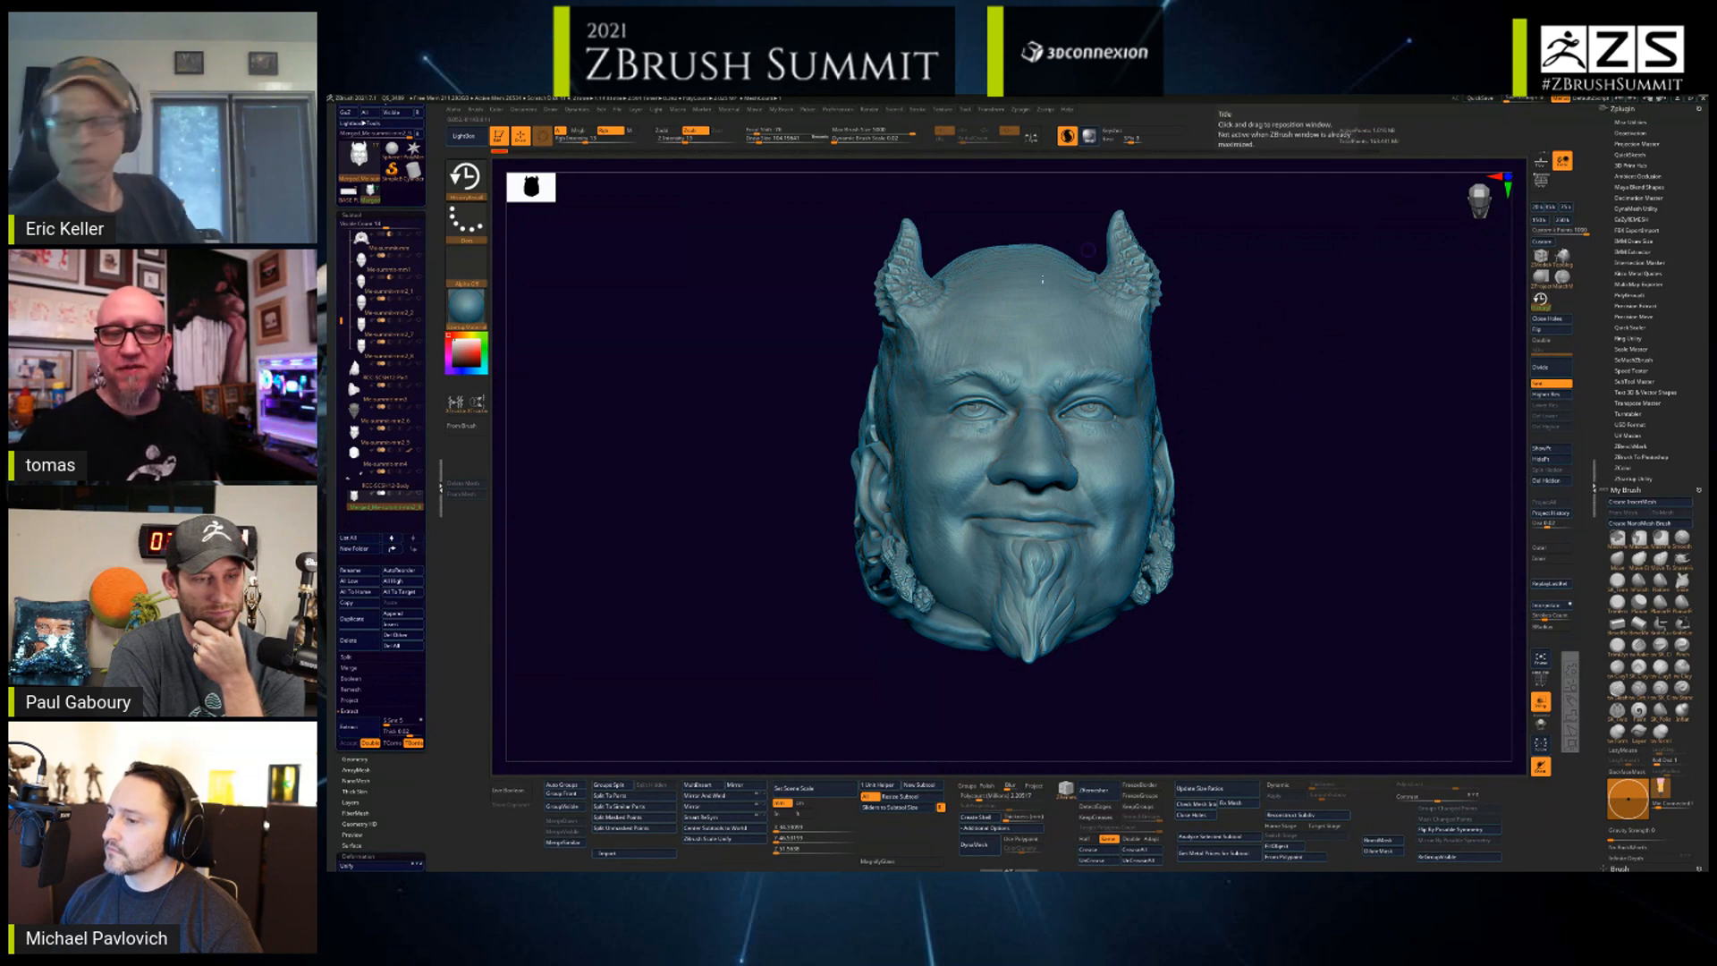
pyautogui.moveTo(1293, 322); pyautogui.dragTo(1296, 346)
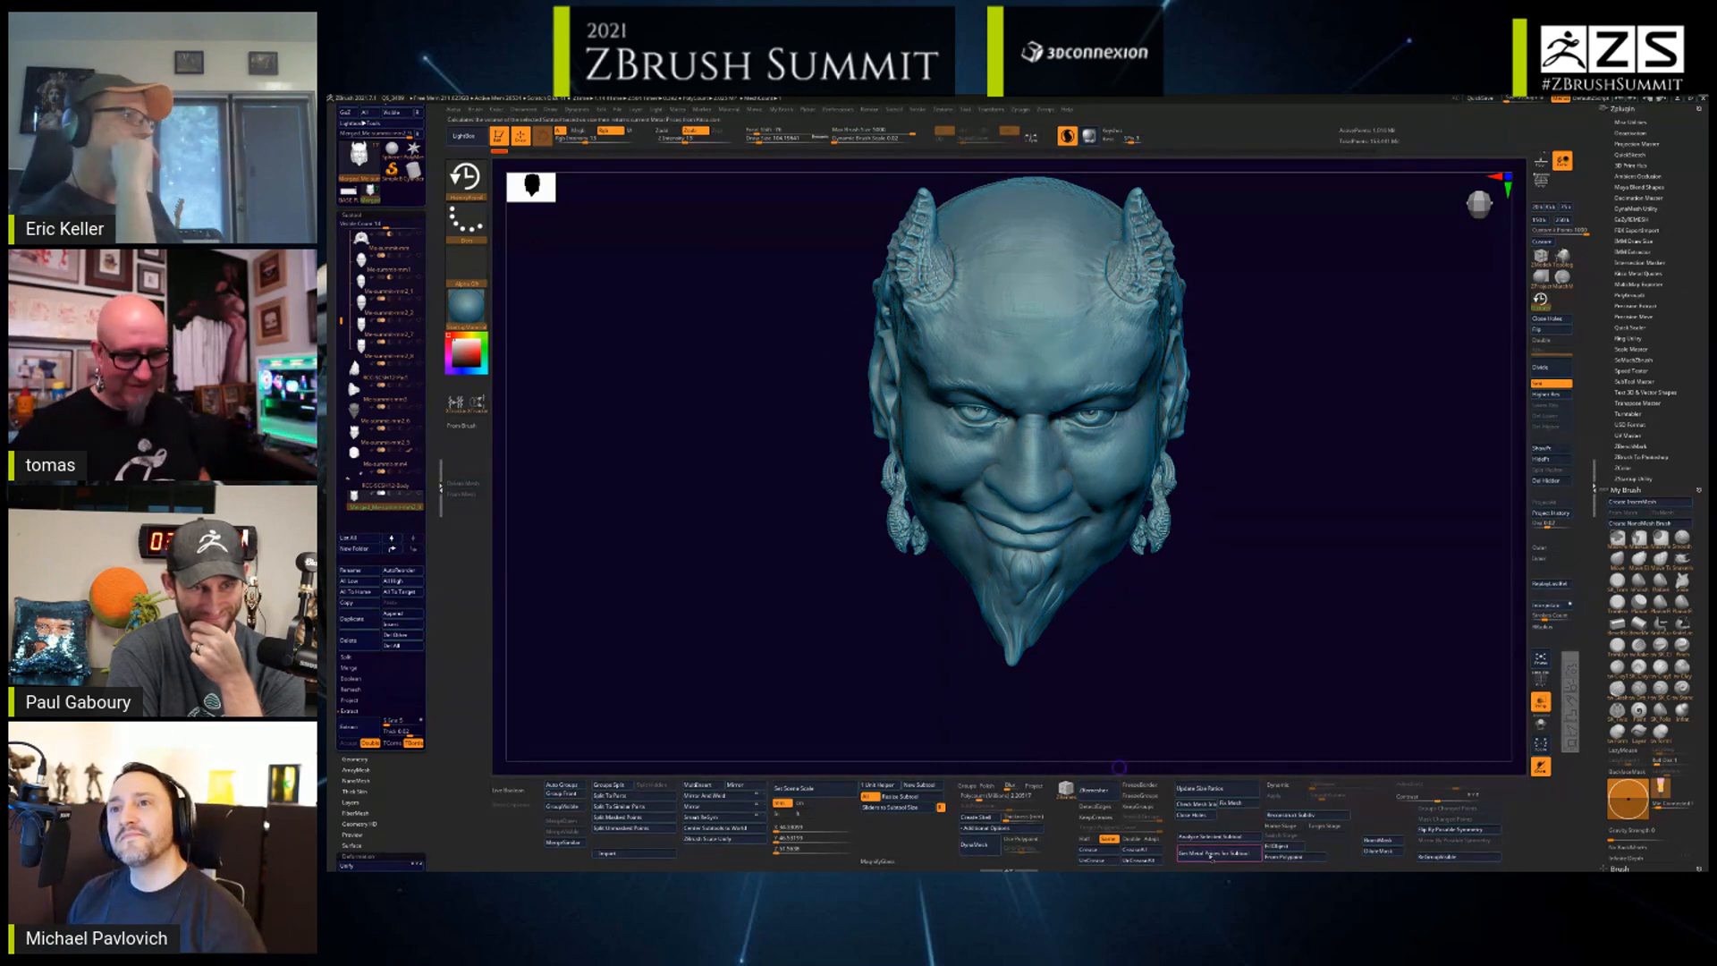
pyautogui.click(1212, 855)
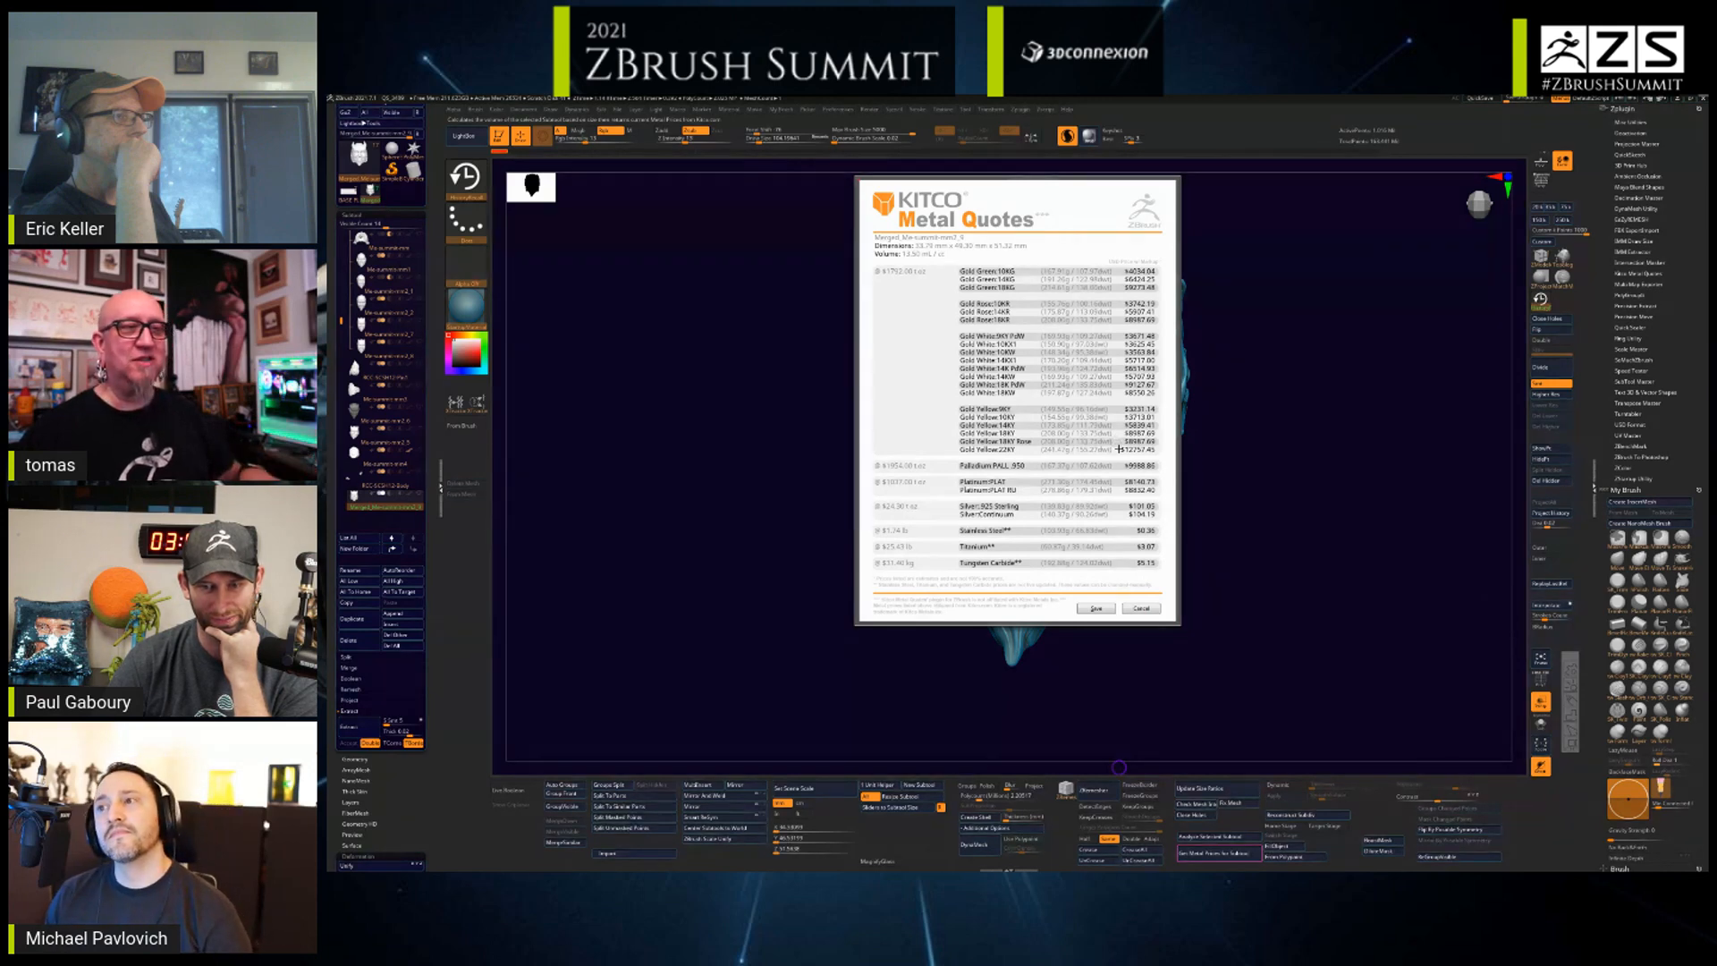
pyautogui.click(1147, 609)
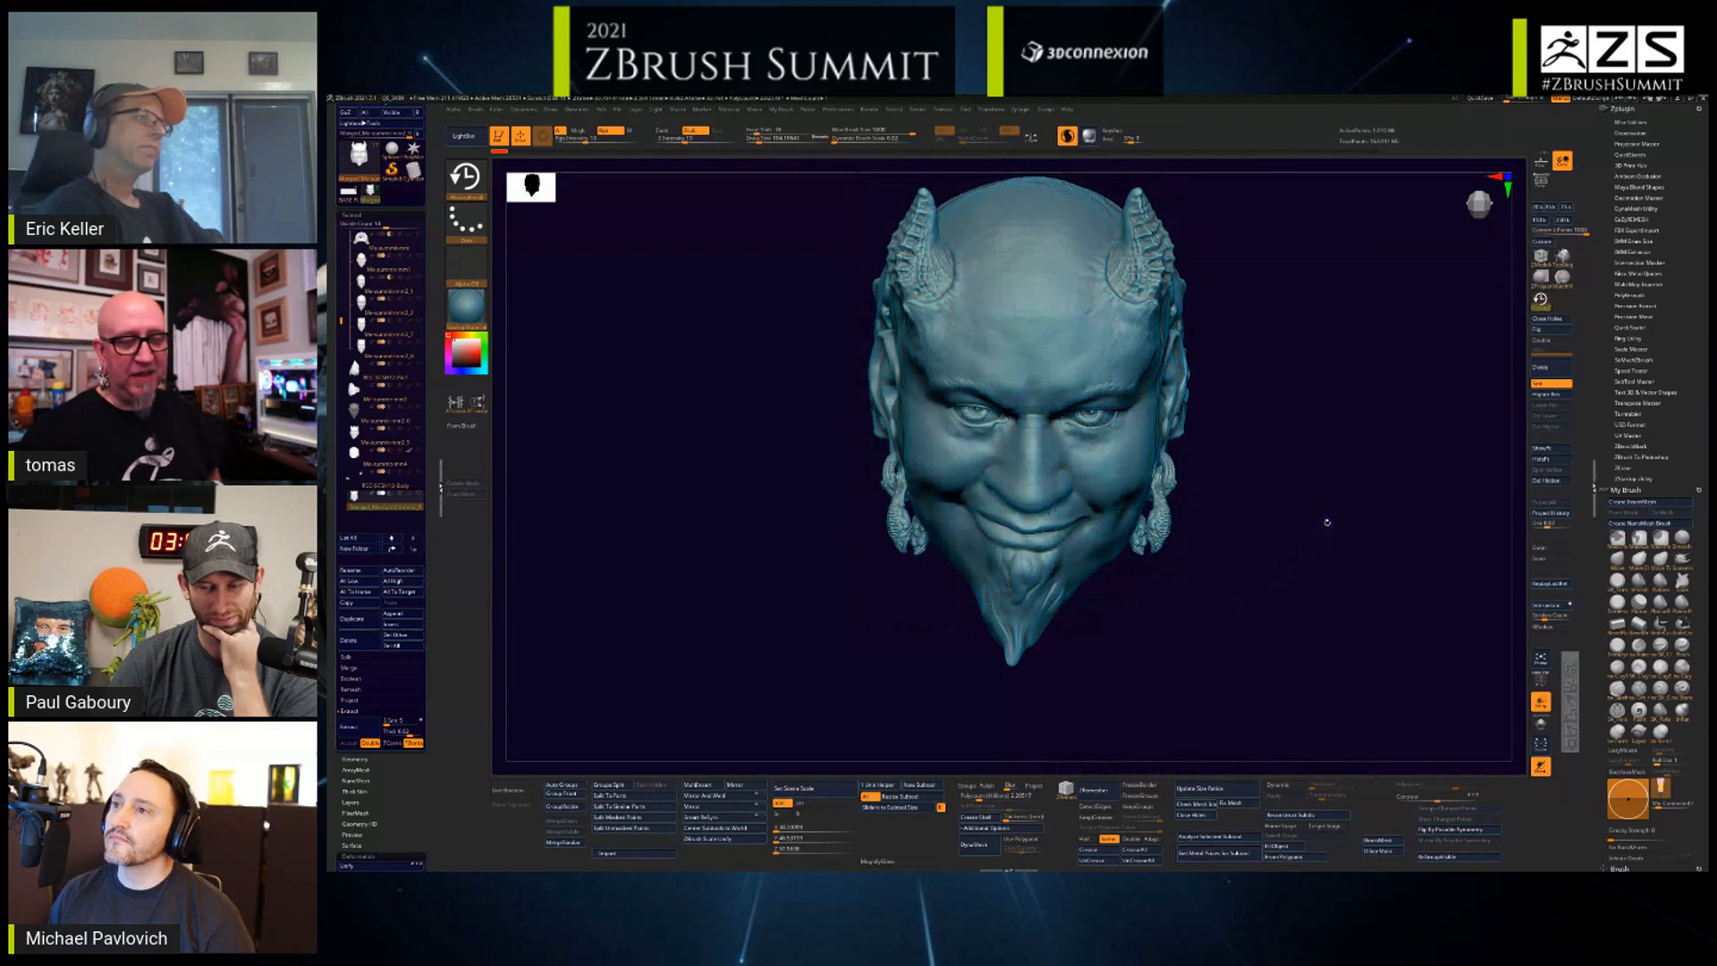
# - Update the merged ring's size ratios in 3D Print Hub, choosing the 33.79 × 49.30 × 51.31 mm dimensions
pyautogui.moveTo(1333, 512)
pyautogui.mouseDown()
pyautogui.moveTo(1338, 491)
pyautogui.moveTo(1321, 531)
pyautogui.moveTo(1347, 471)
pyautogui.mouseUp()
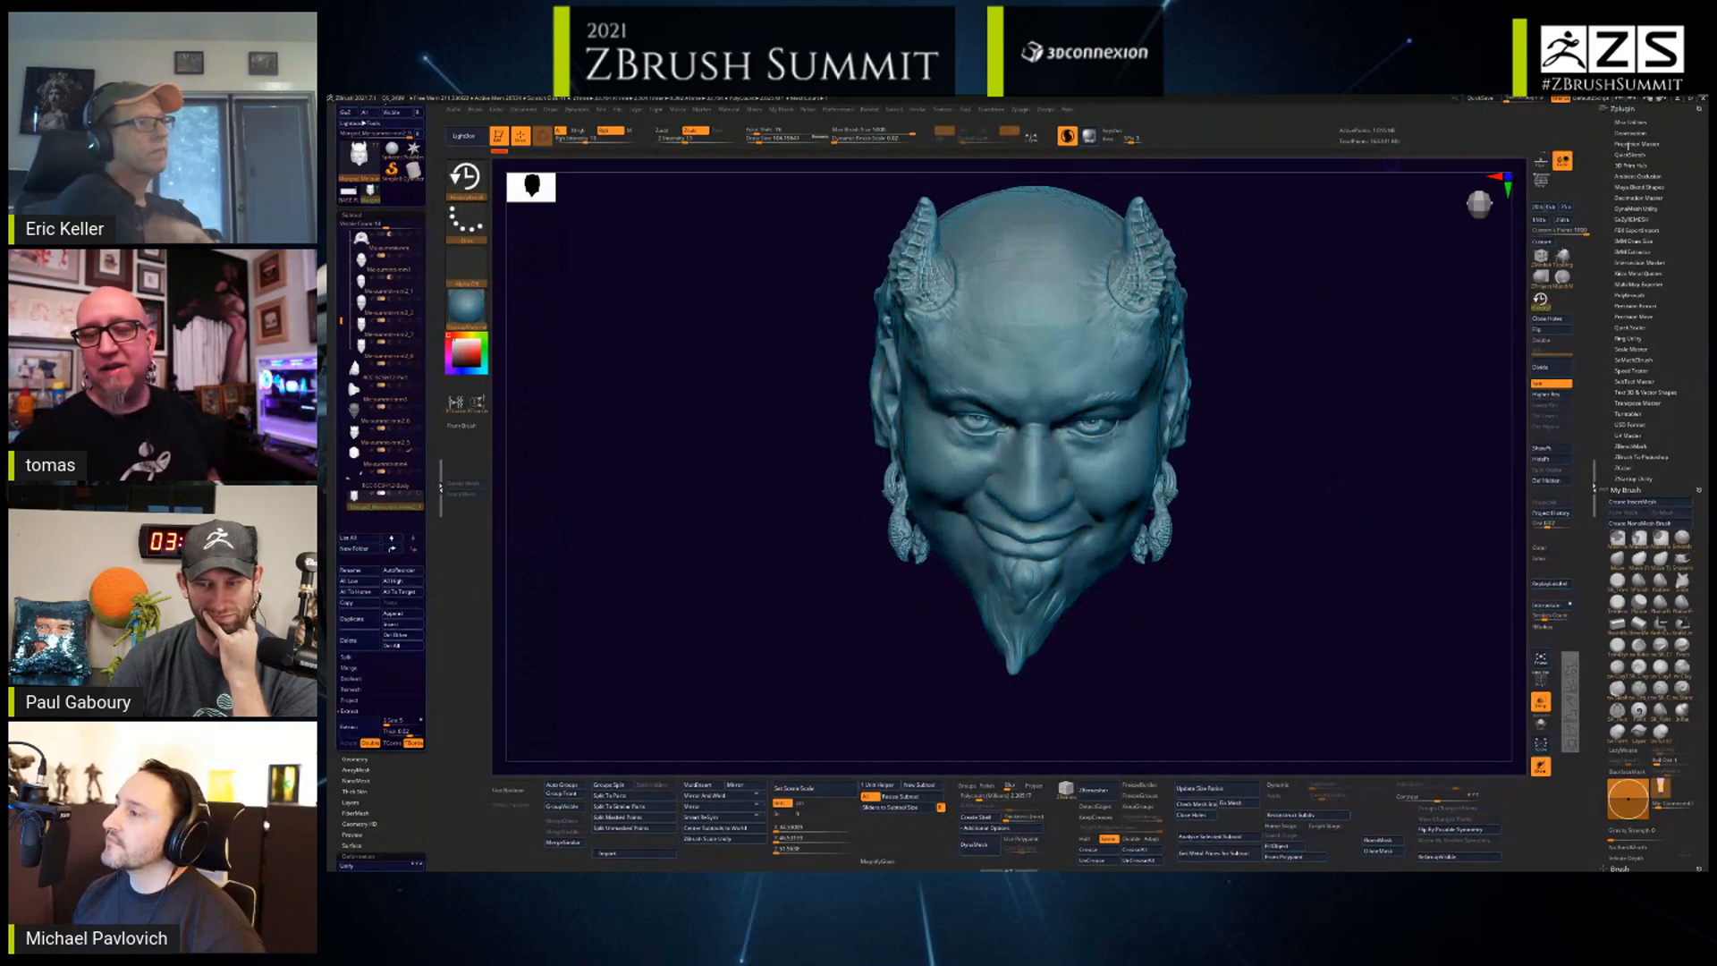
pyautogui.click(1631, 165)
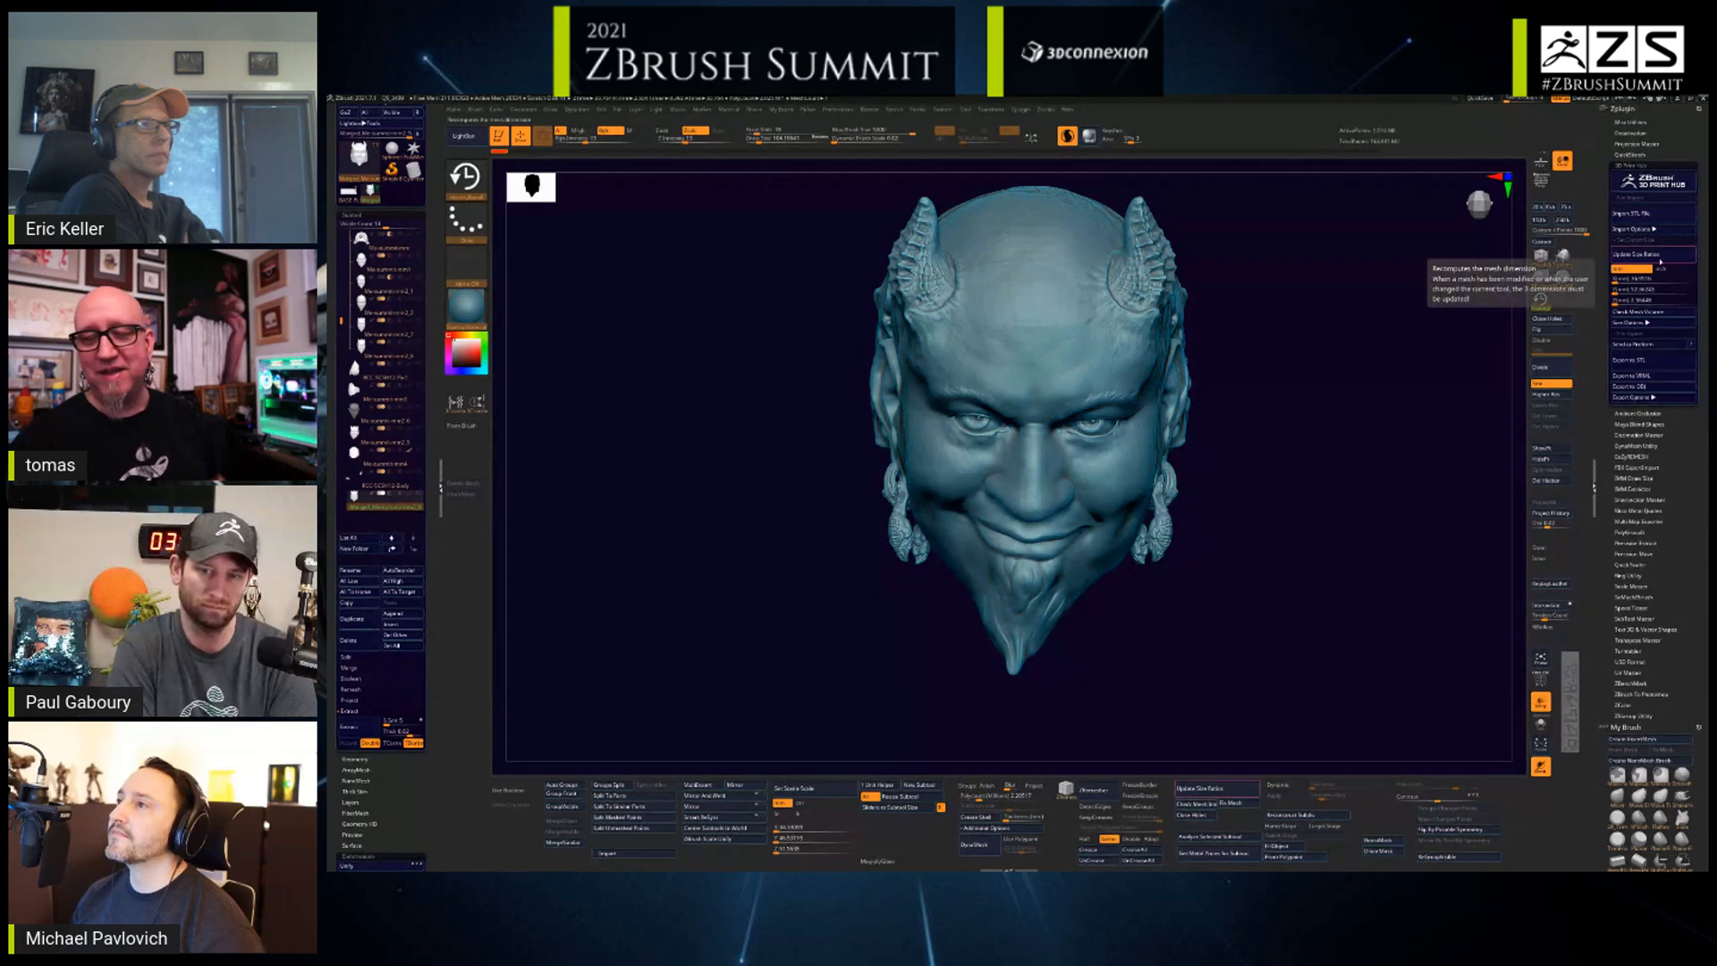
pyautogui.click(1659, 256)
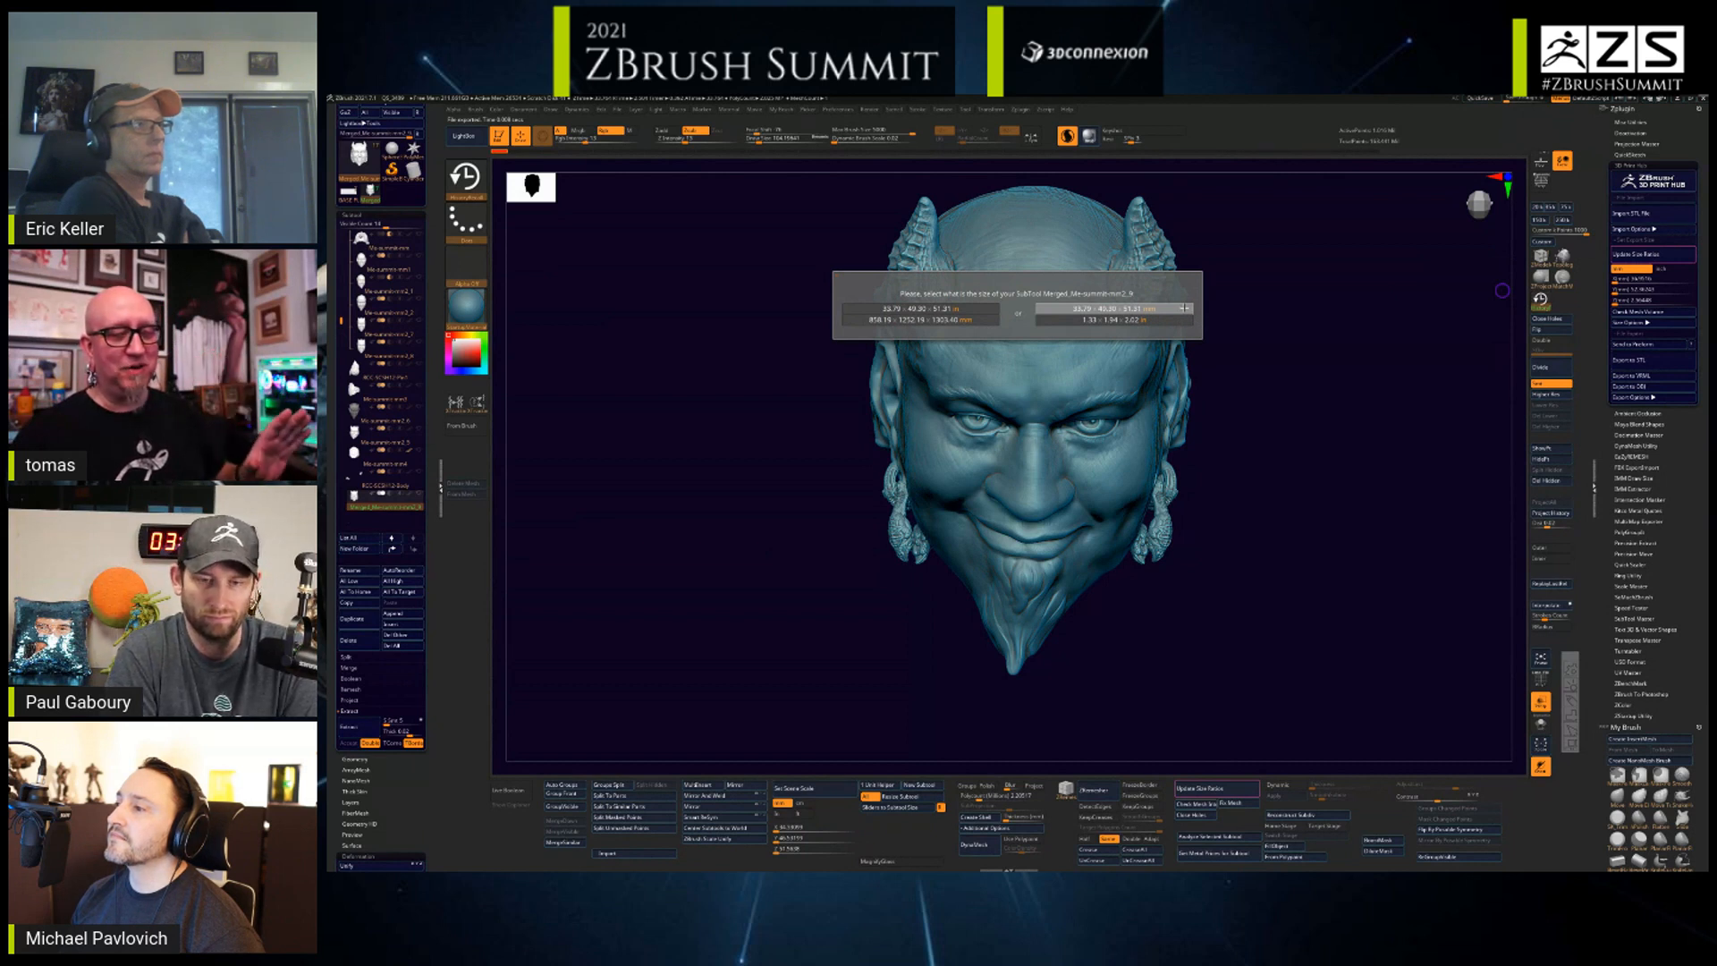
pyautogui.click(1183, 309)
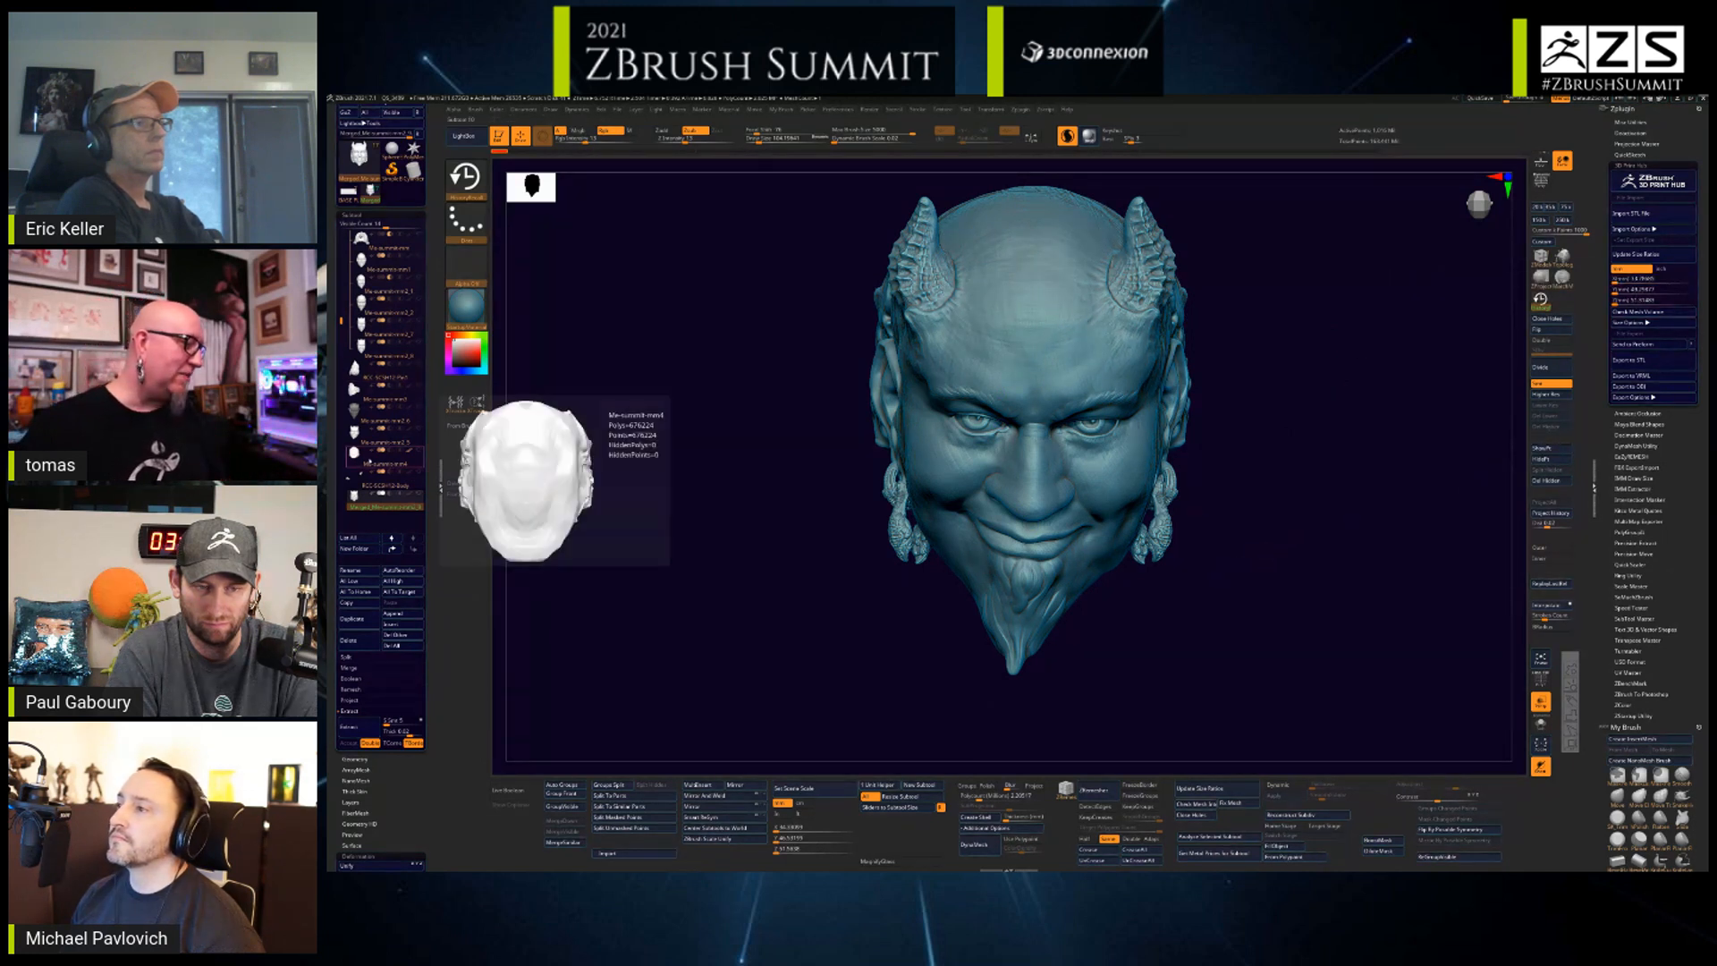
# - Inspect the separate ring band subtool from the side and back, and reselect the merged ring subtool
pyautogui.click(369, 461)
pyautogui.moveTo(1145, 635); pyautogui.dragTo(903, 617)
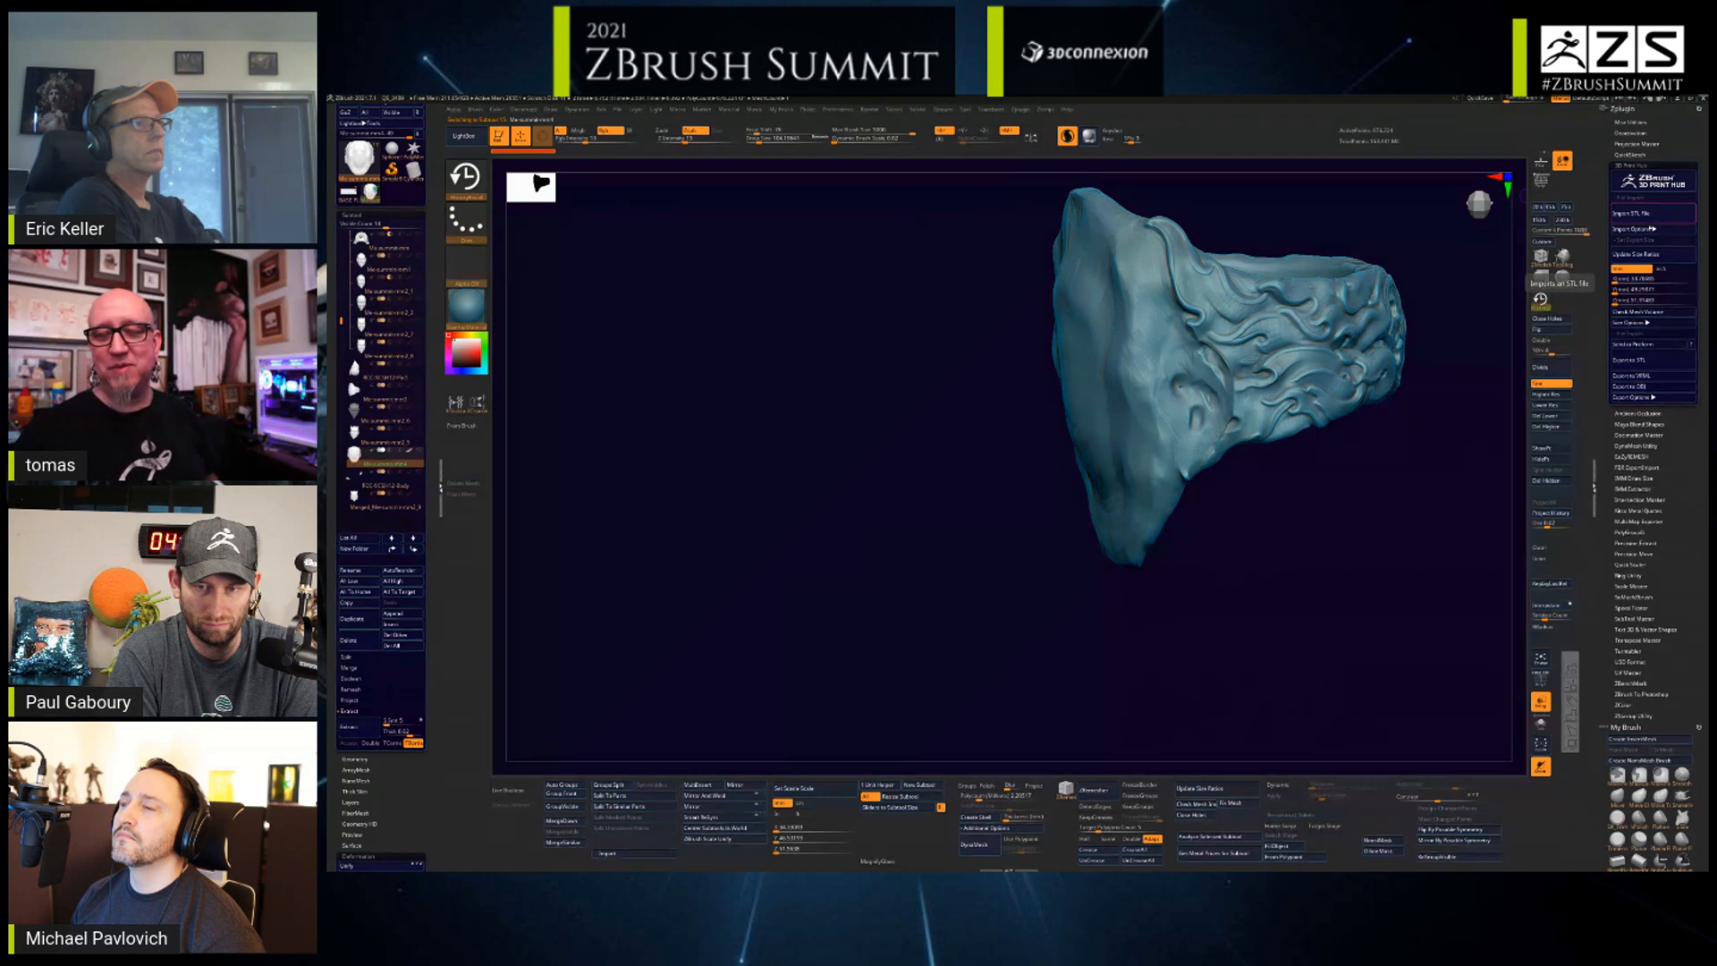
pyautogui.moveTo(1442, 539)
pyautogui.mouseDown()
pyautogui.moveTo(1485, 516)
pyautogui.moveTo(1274, 550)
pyautogui.mouseUp()
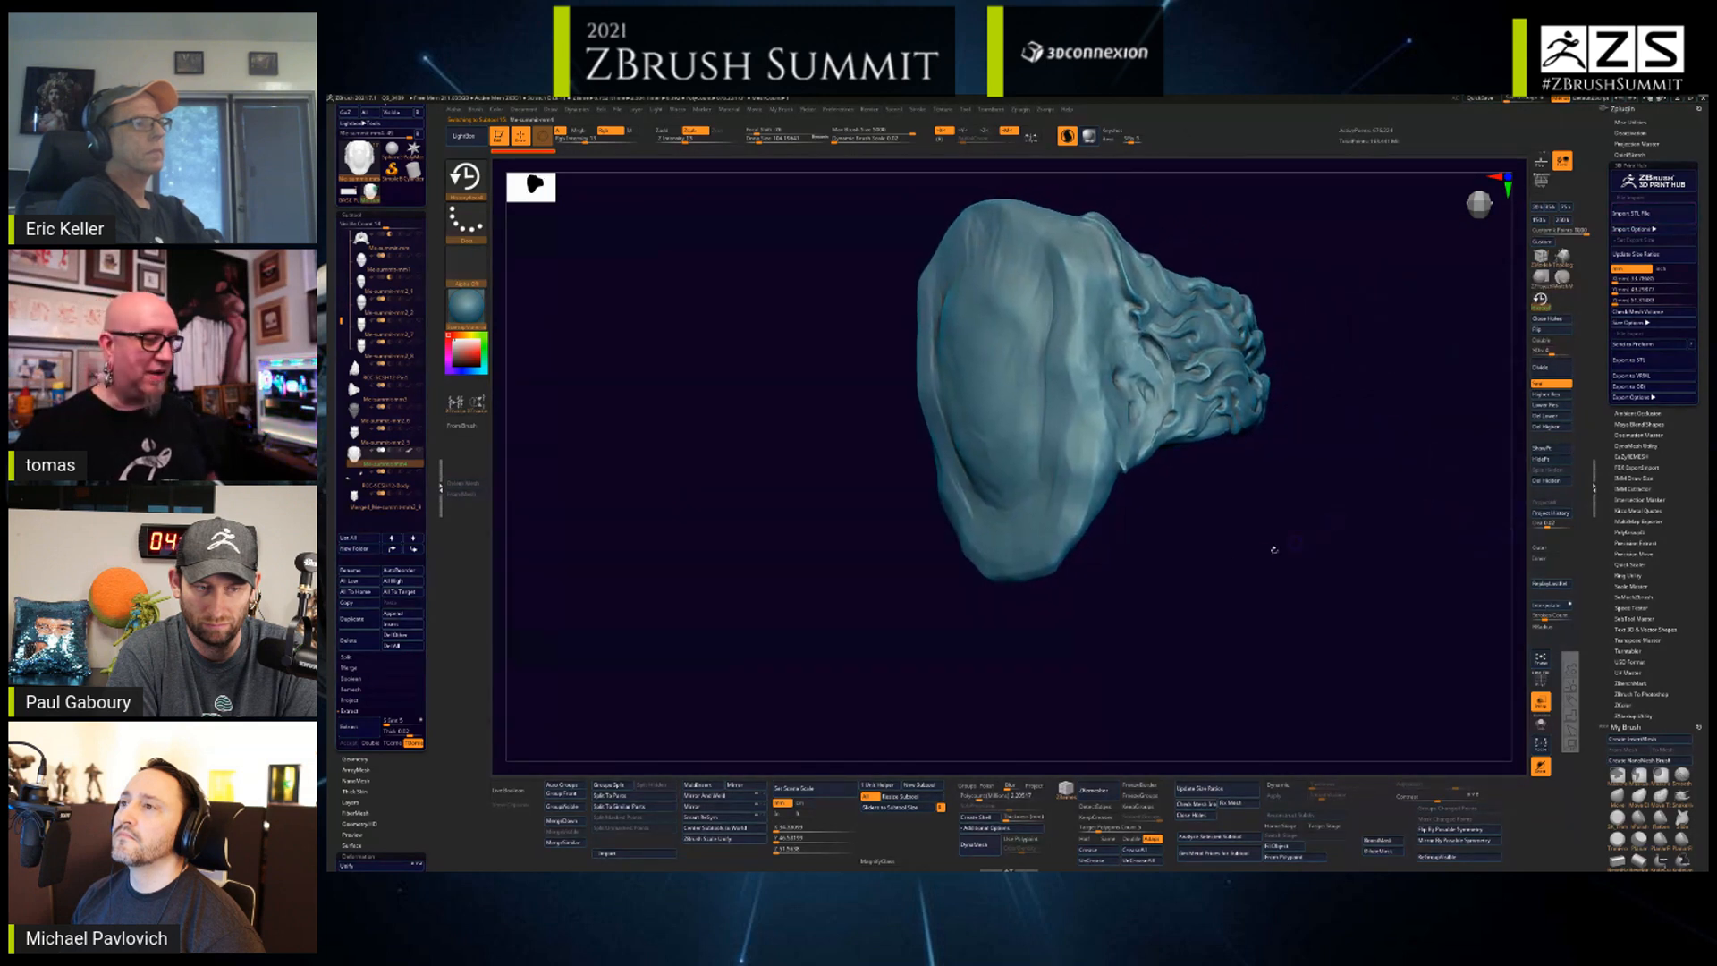
pyautogui.moveTo(371, 466)
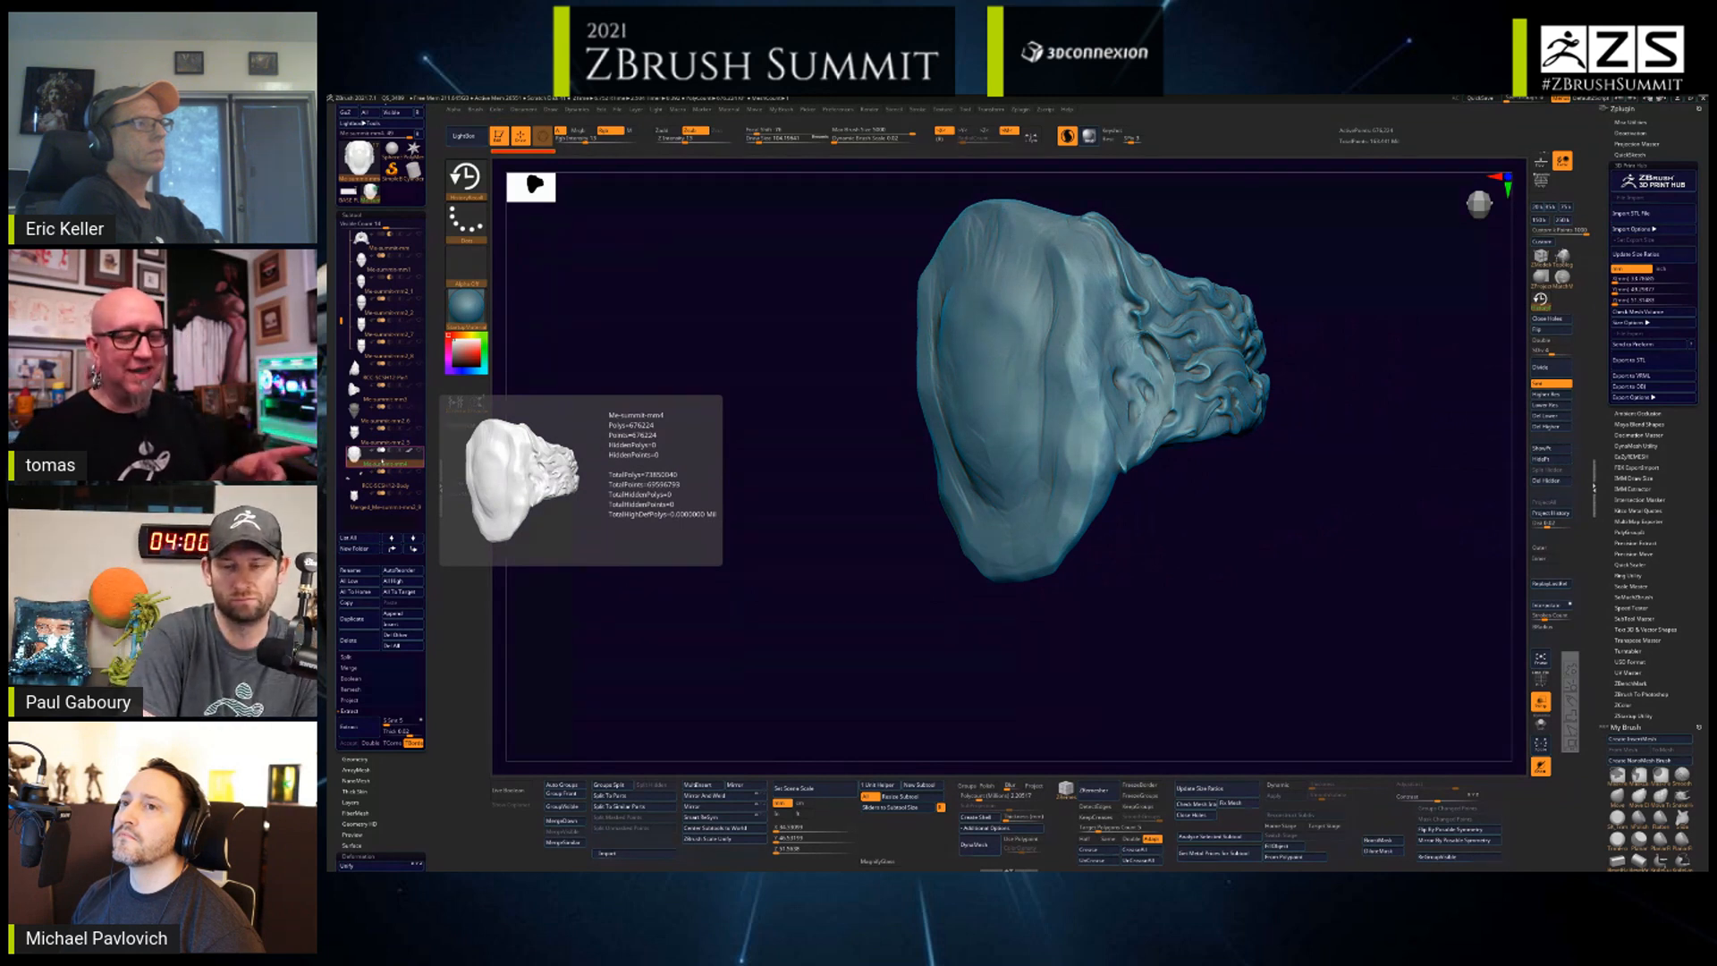
pyautogui.moveTo(565, 510); pyautogui.dragTo(594, 498)
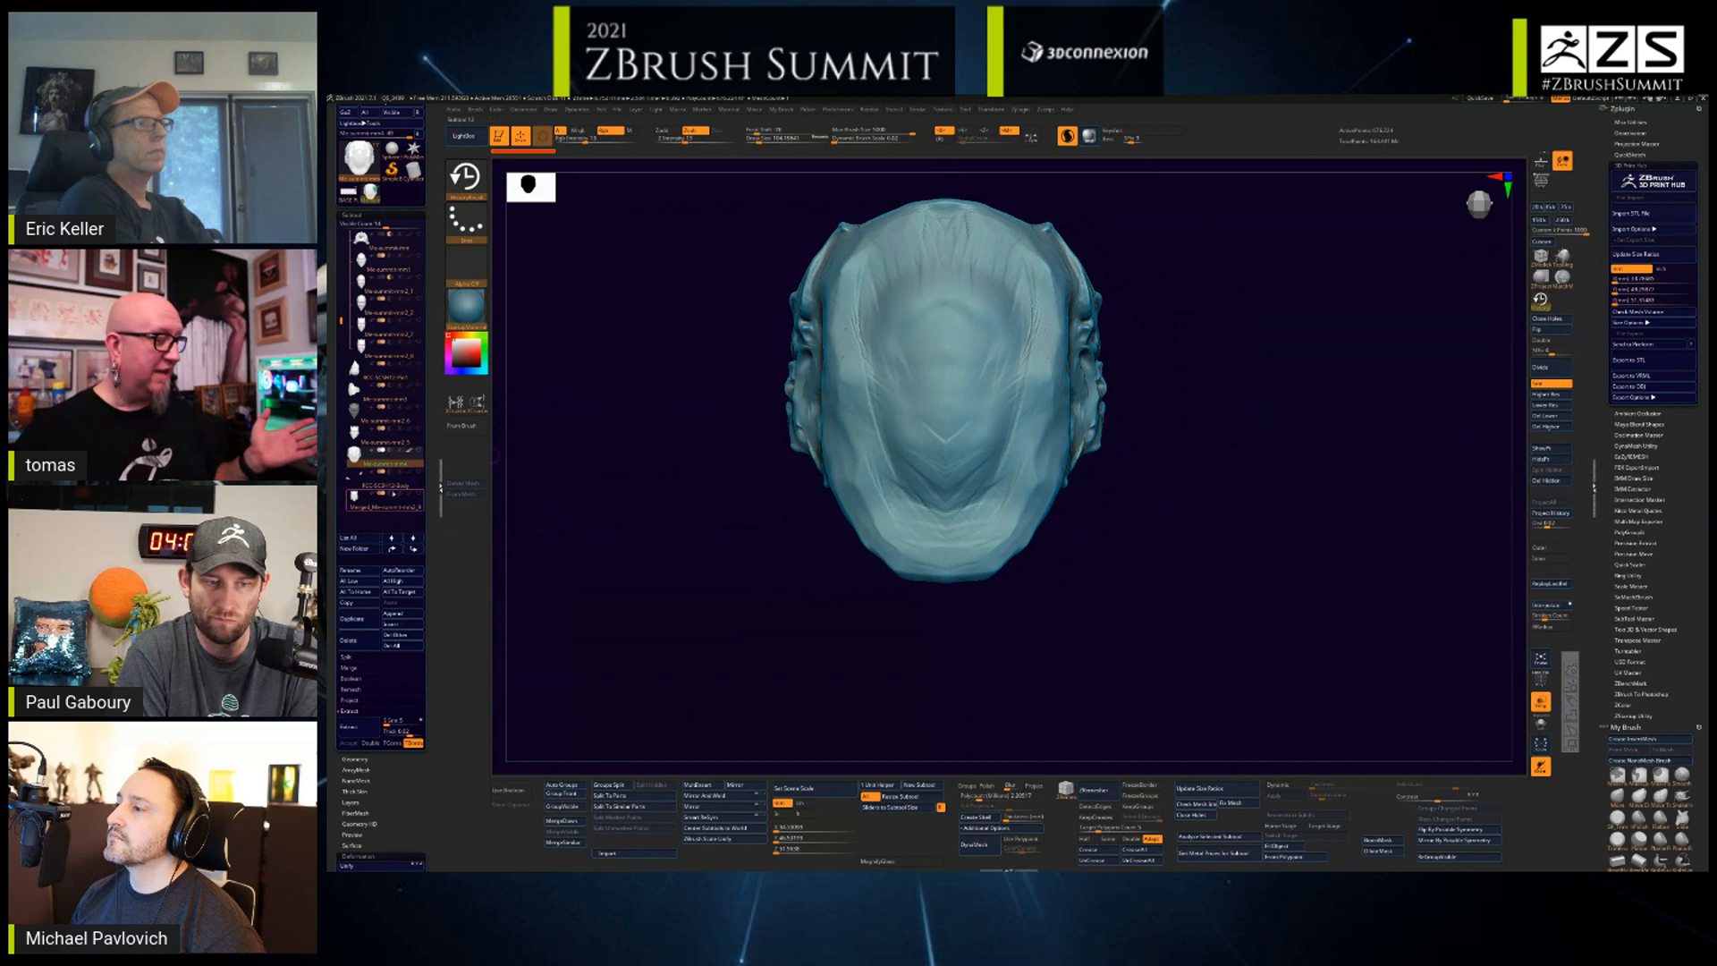
pyautogui.click(384, 507)
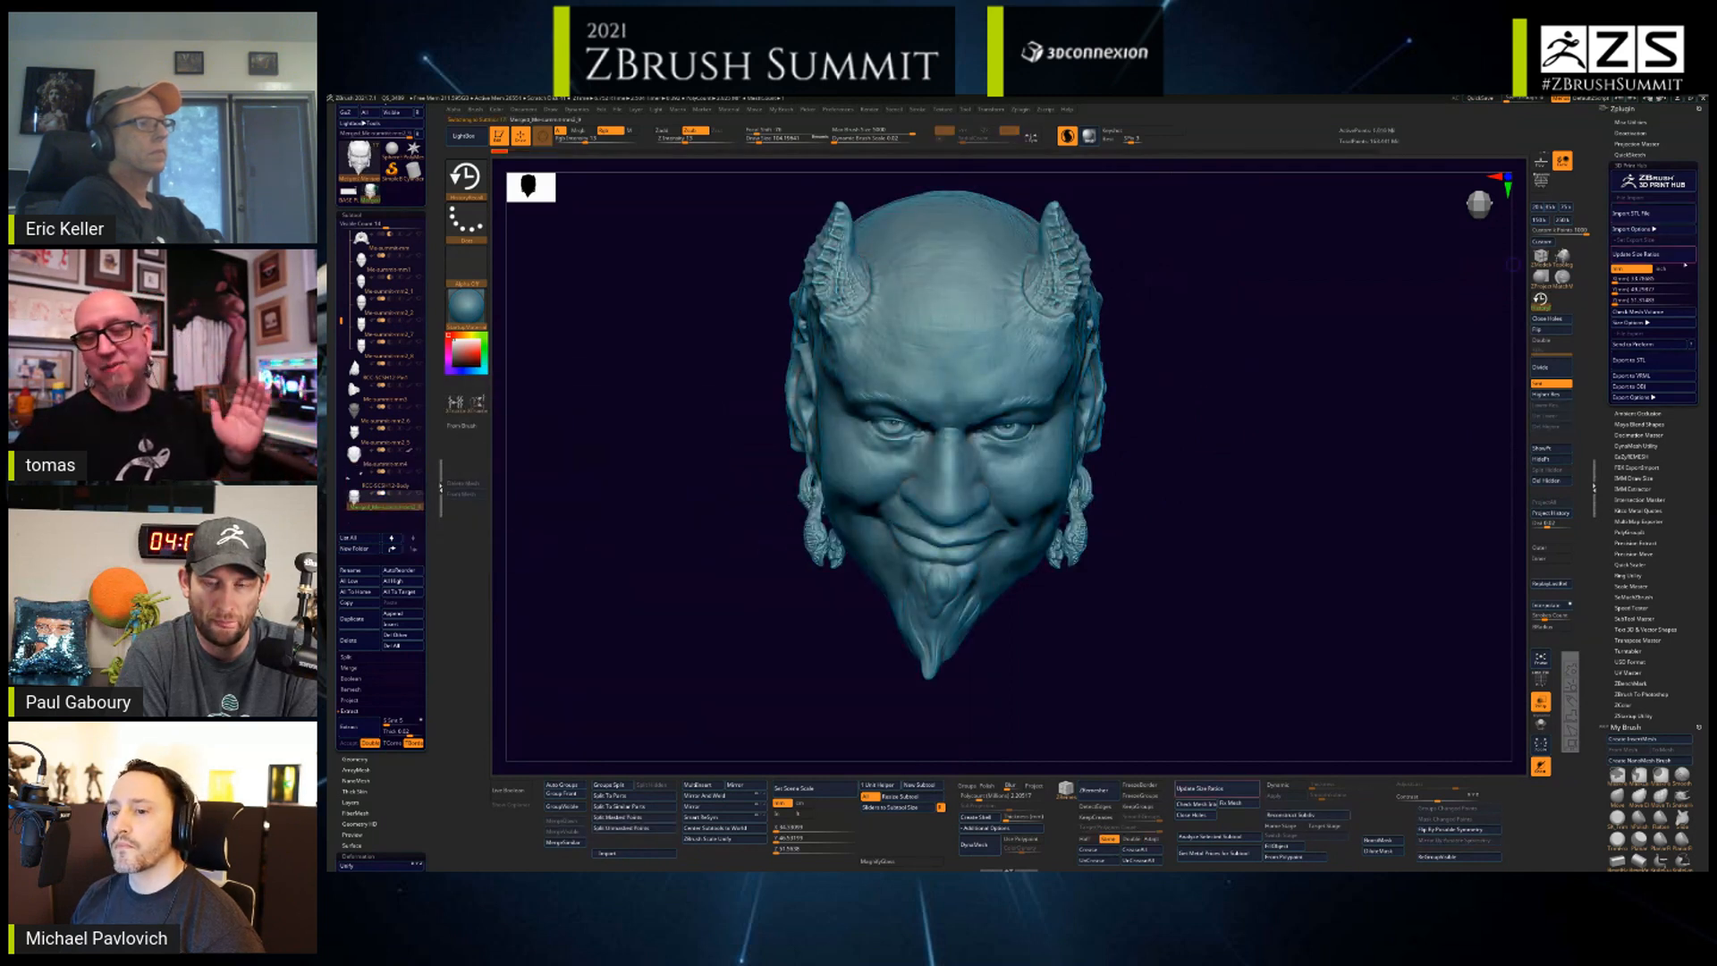
# - Recompute the reselected merged ring's size ratios, again choosing the 33.79 × 49.30 × 51.31 mm option
pyautogui.click(1637, 254)
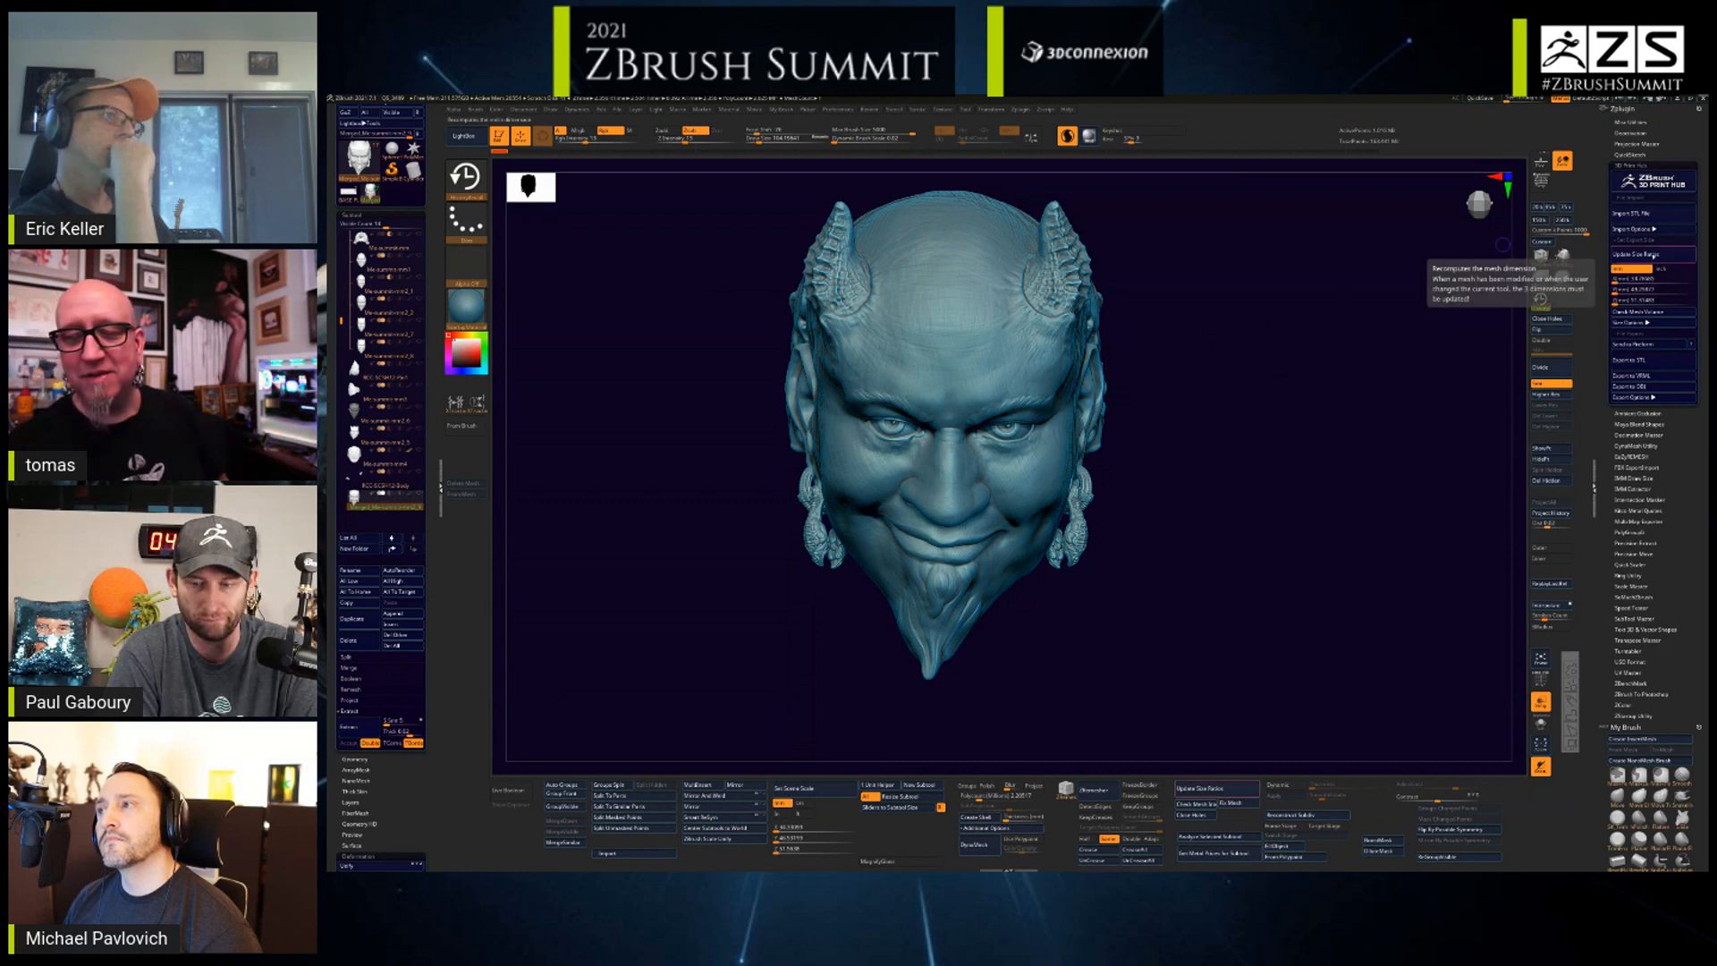
pyautogui.click(1651, 252)
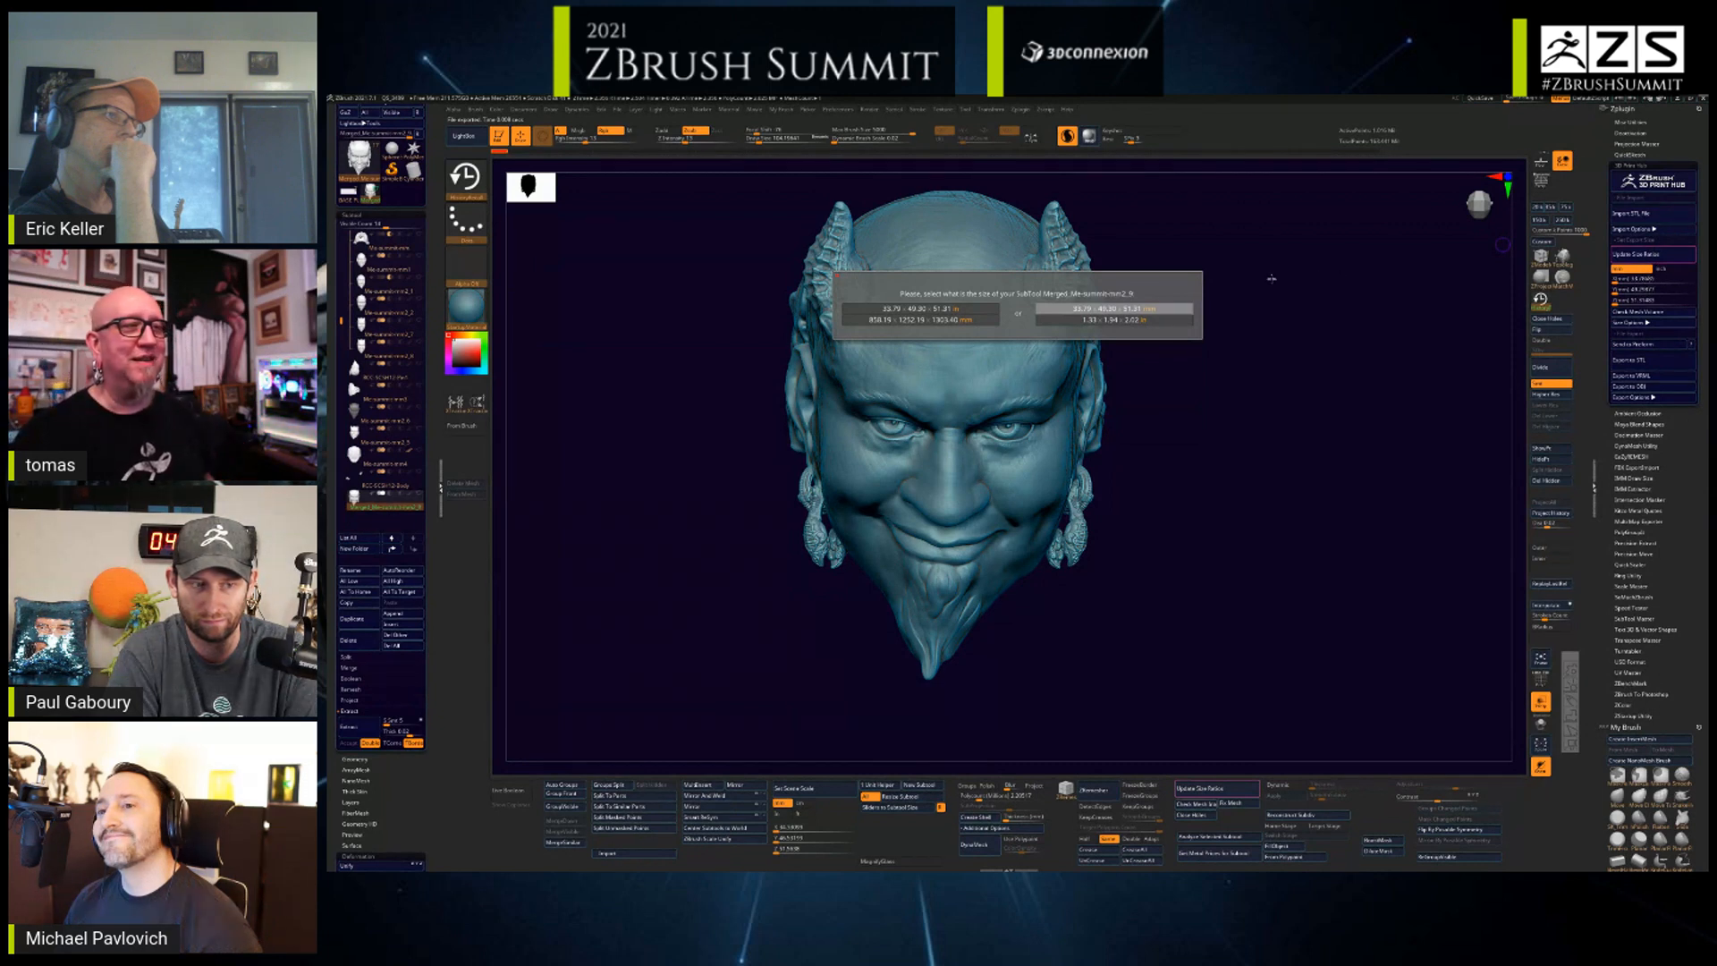
pyautogui.click(1185, 308)
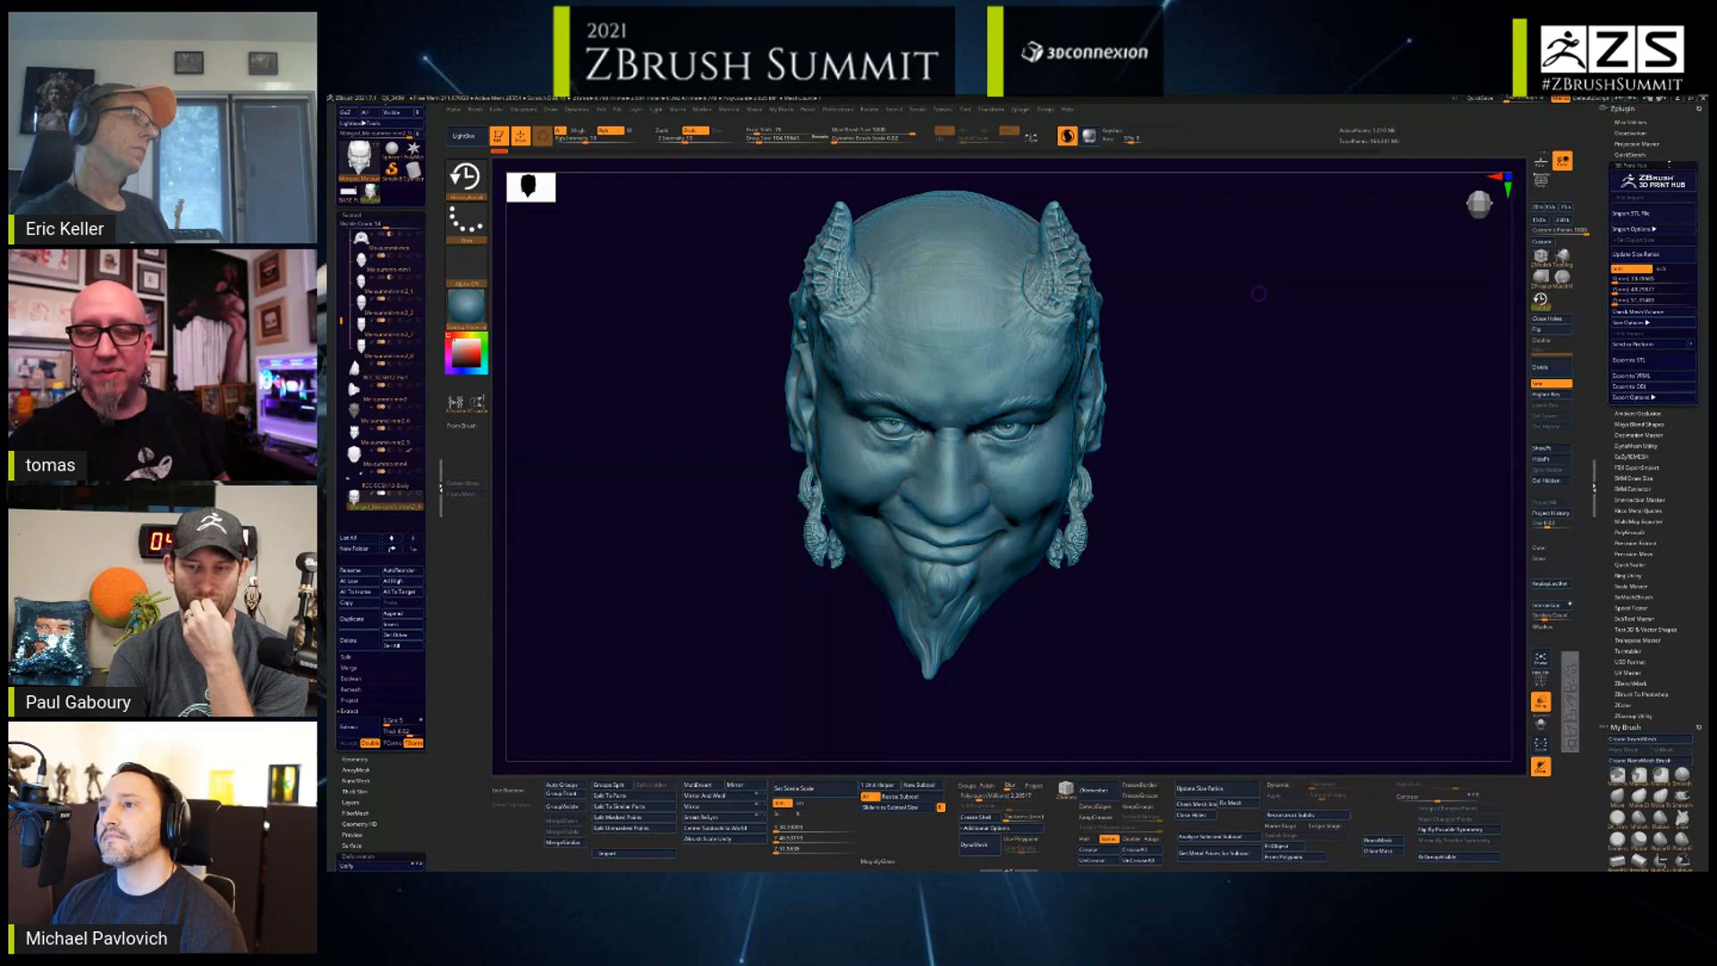
# - Close the 3D Print Hub settings and show the Quick Scaler plugin's options for resizing the ring
pyautogui.click(1669, 165)
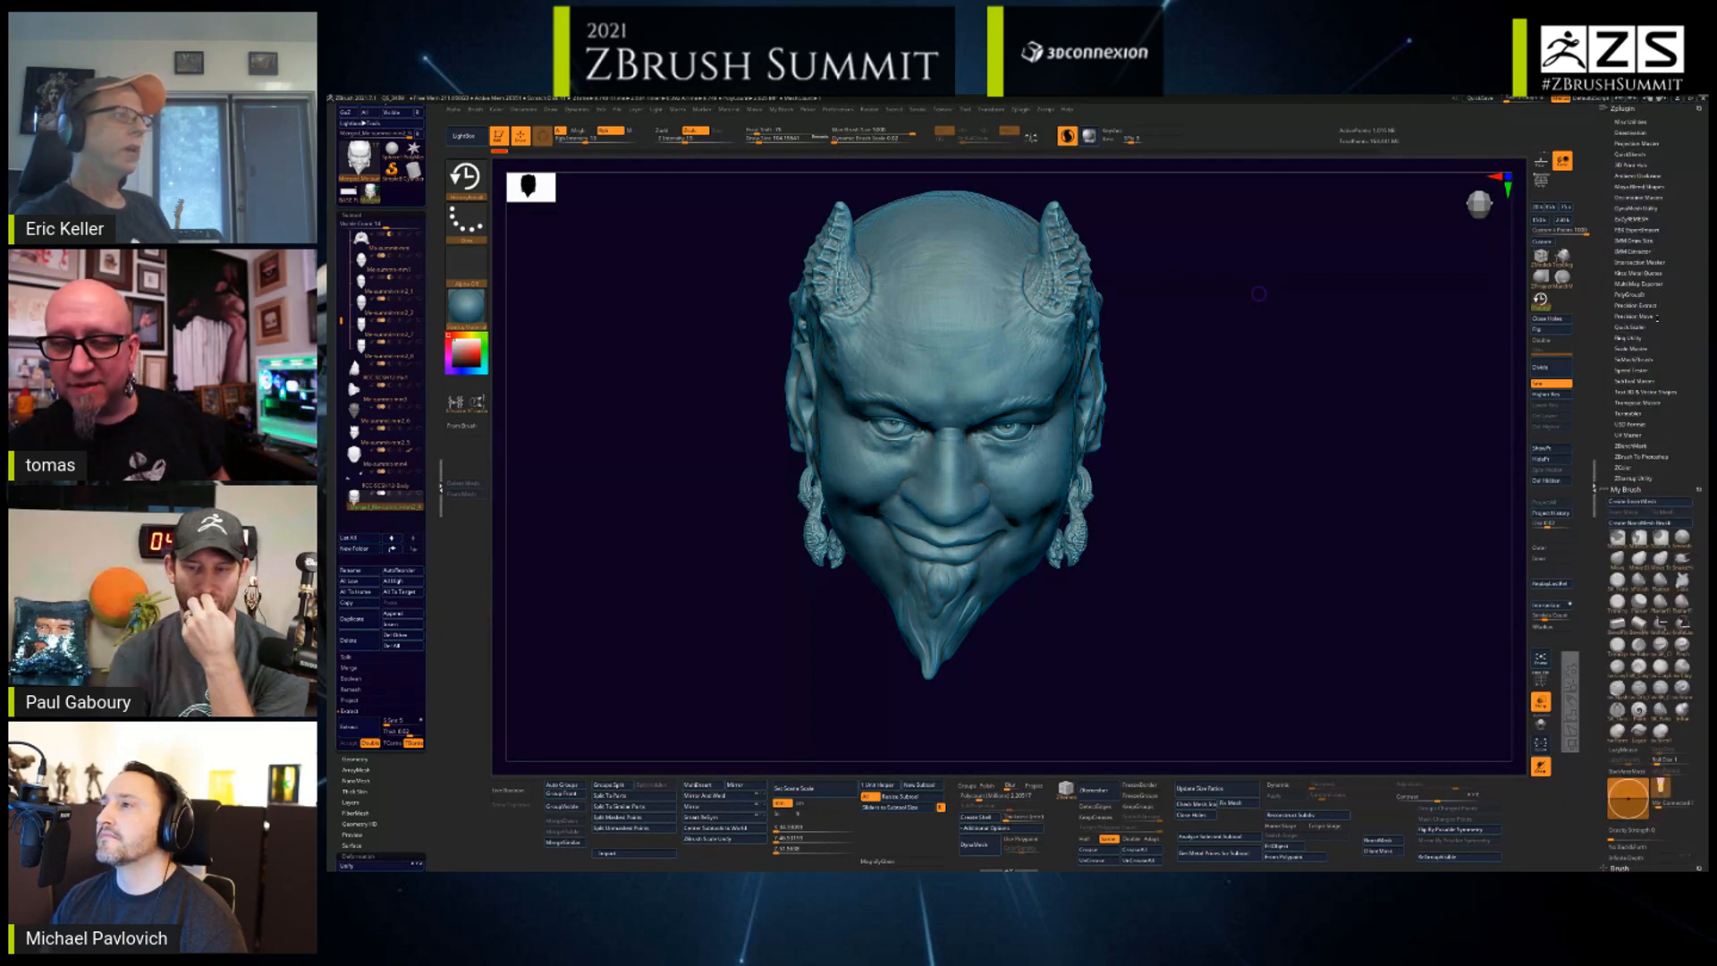
pyautogui.click(1642, 327)
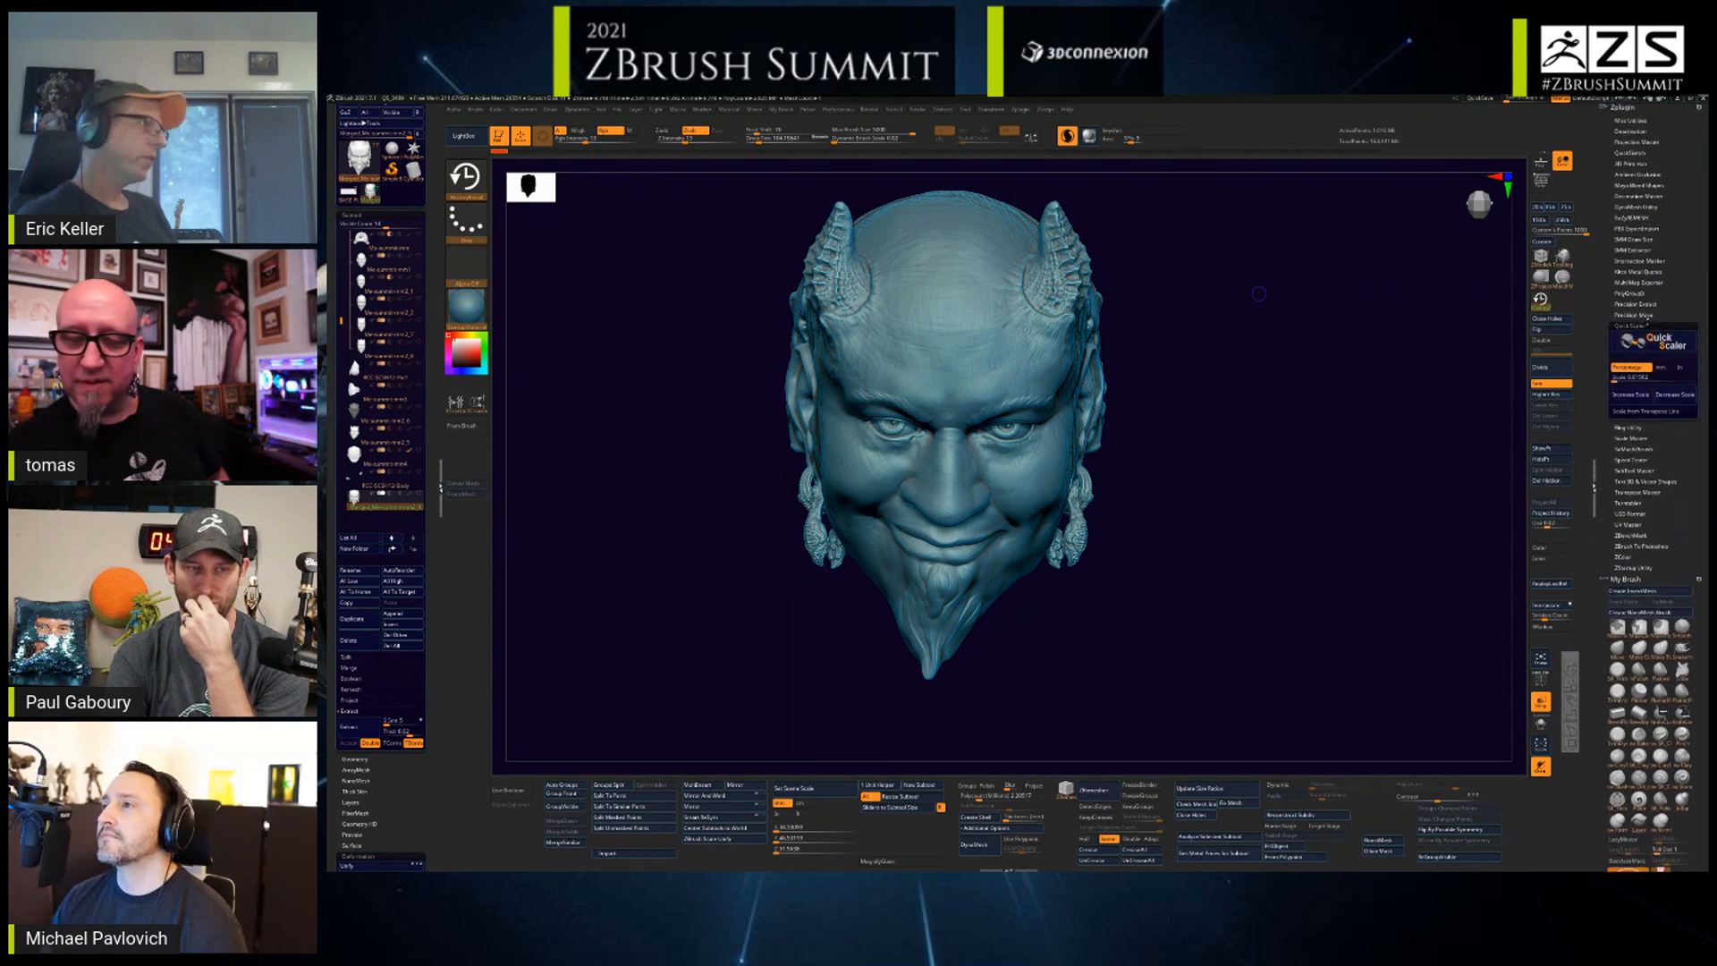
pyautogui.click(1651, 324)
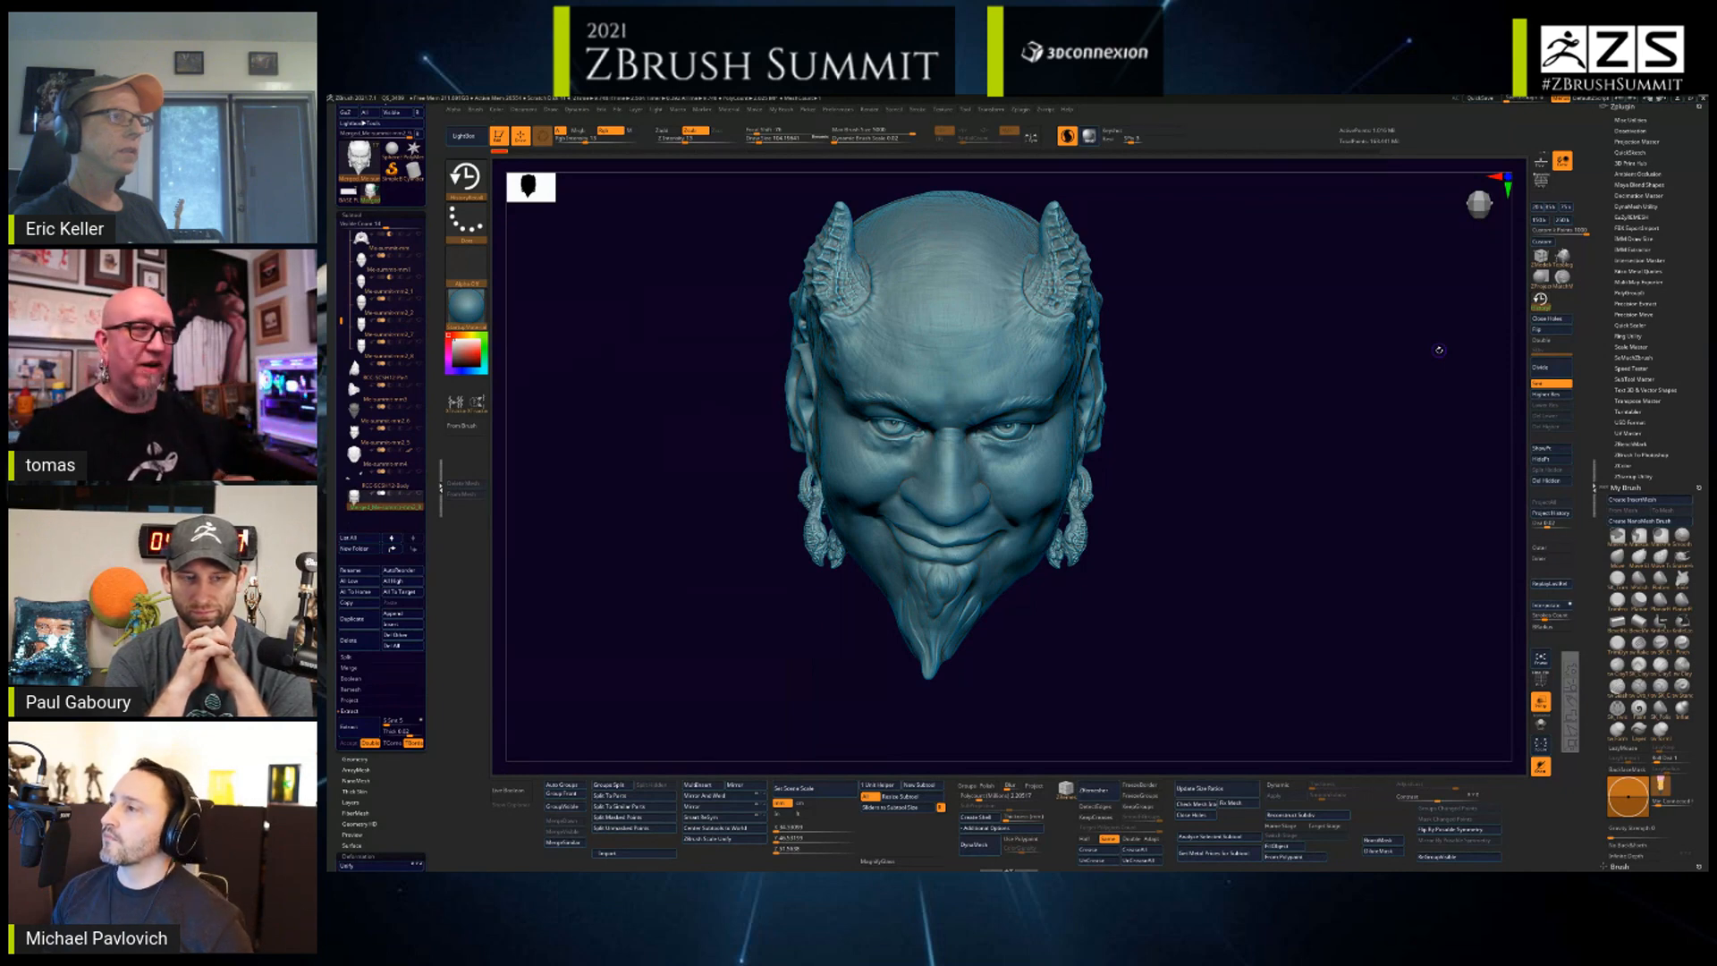
pyautogui.click(1633, 325)
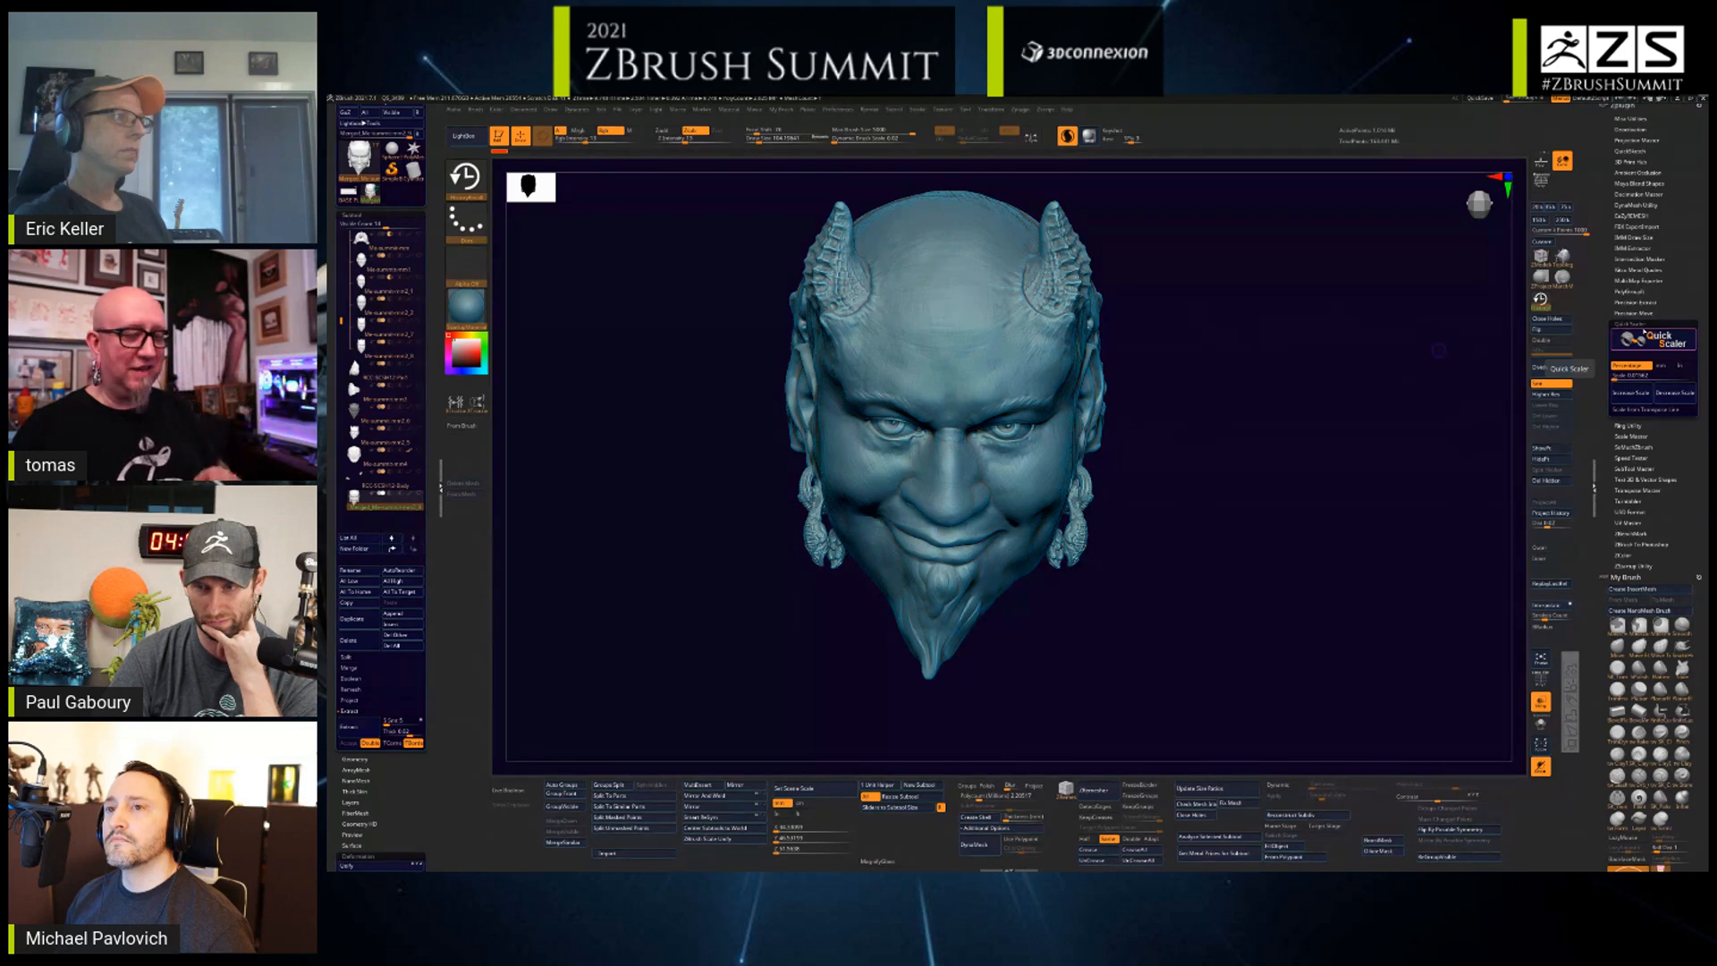
pyautogui.moveTo(1324, 577); pyautogui.dragTo(1283, 594)
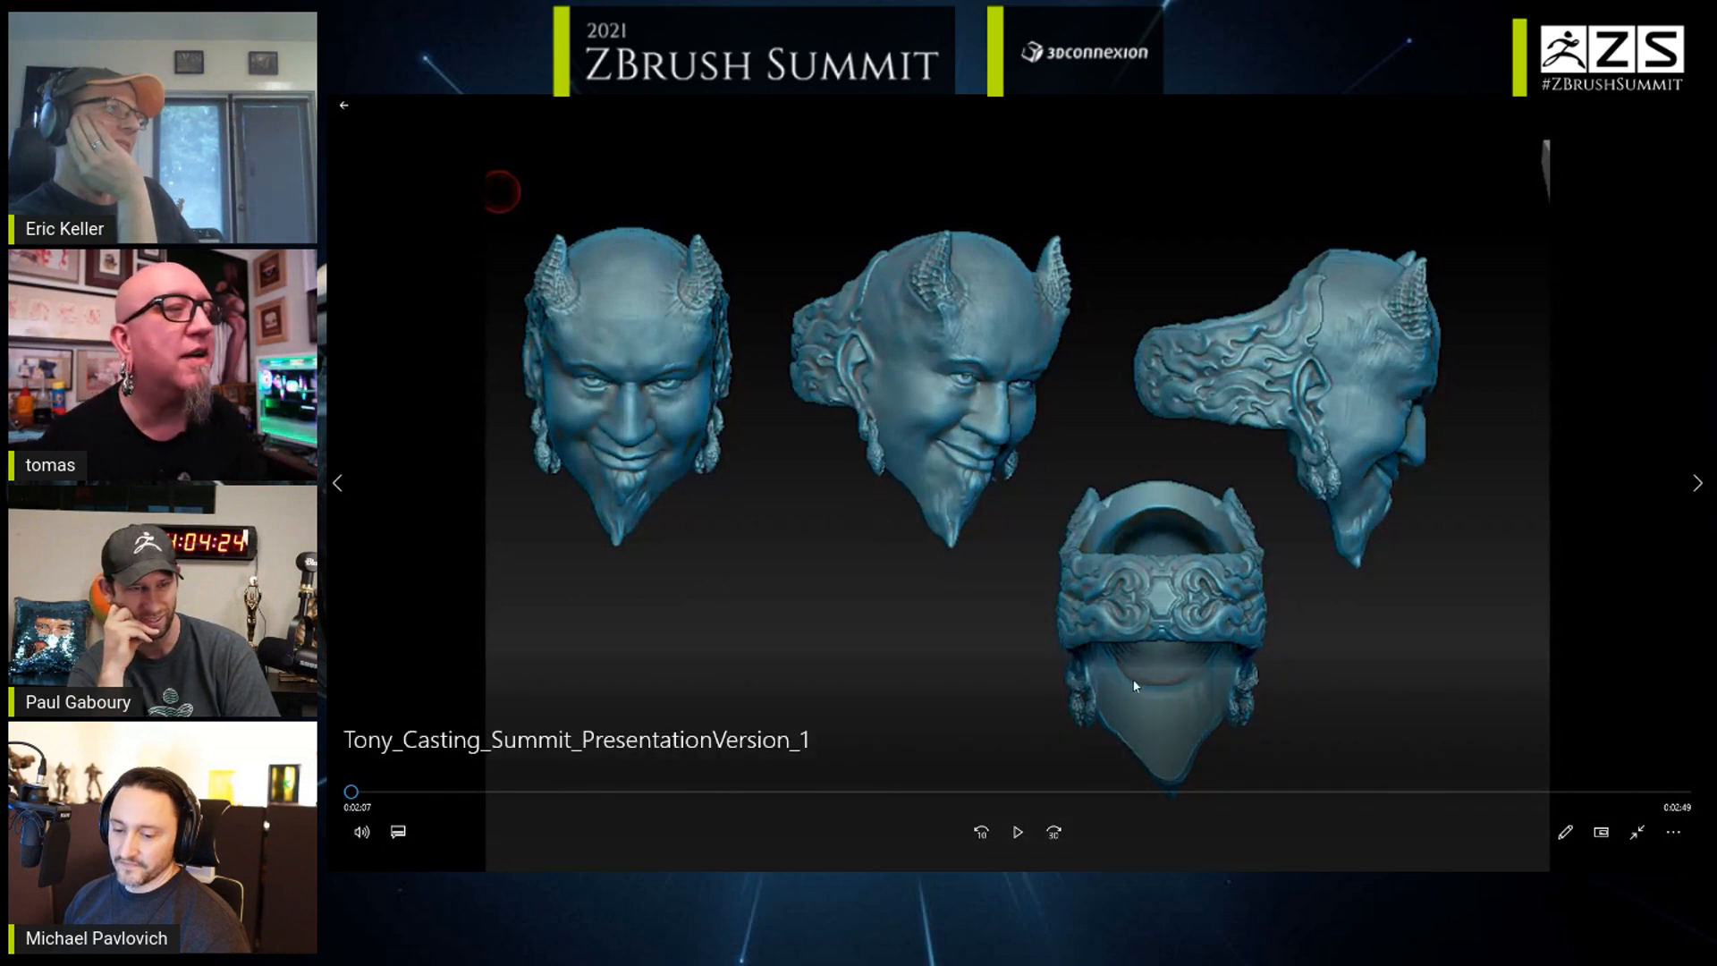
# - Switch to the media player and play the ring casting presentation video
pyautogui.click(1018, 833)
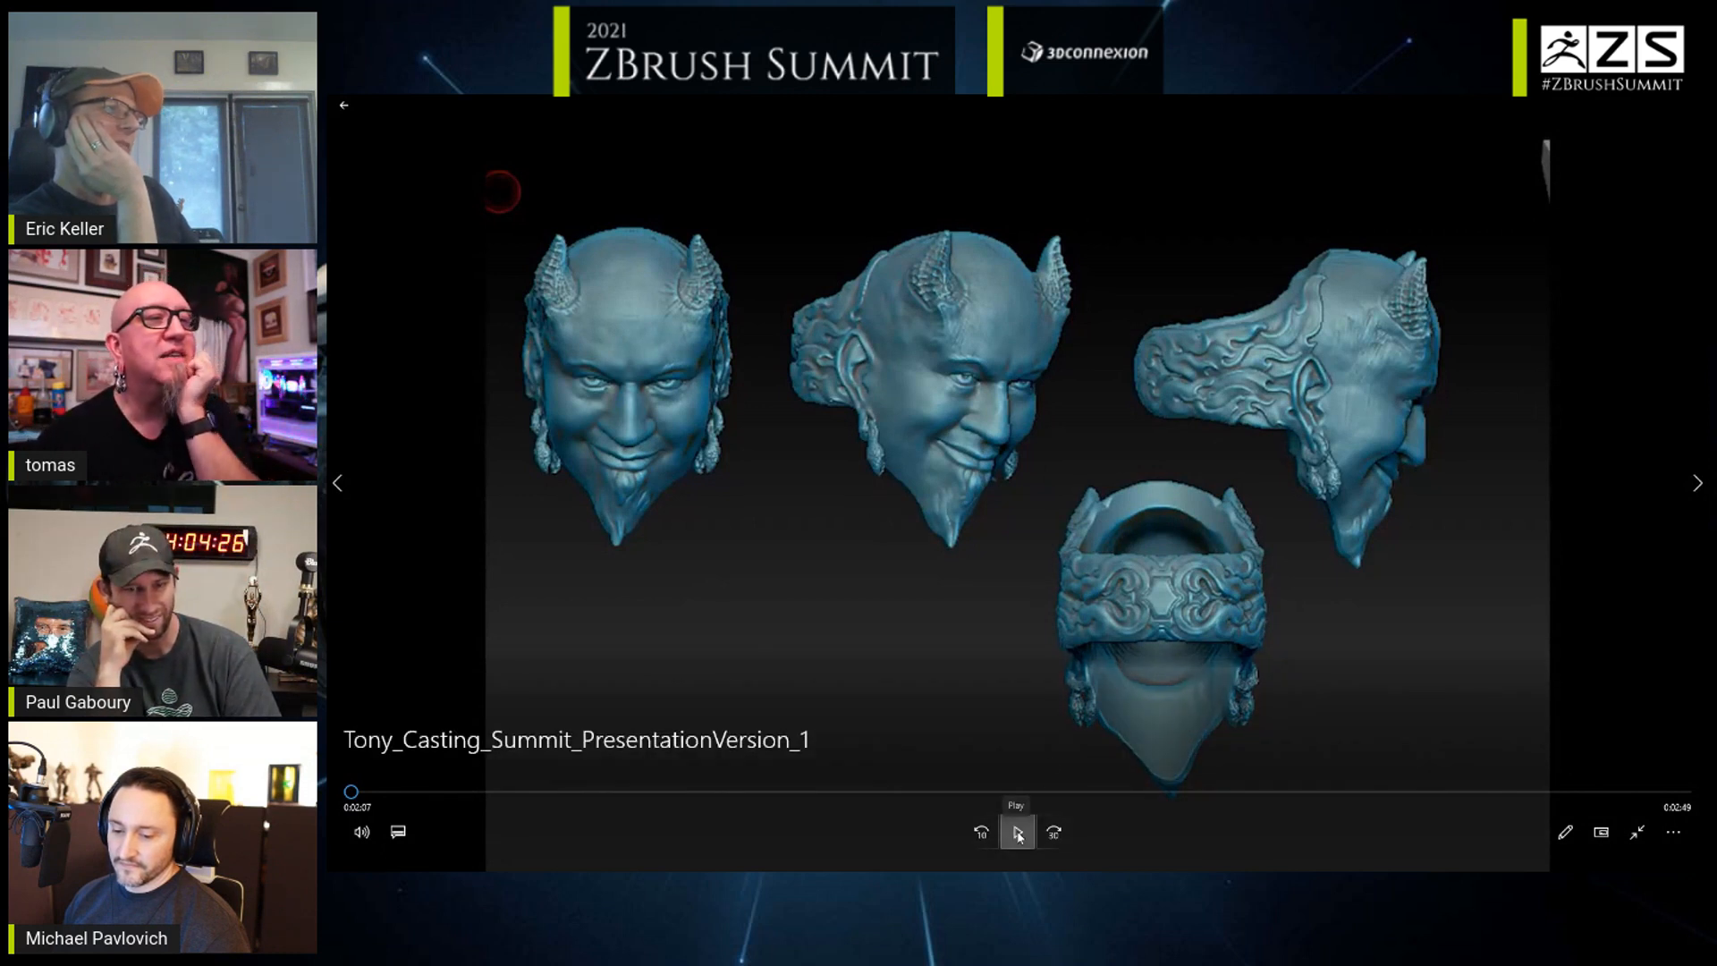